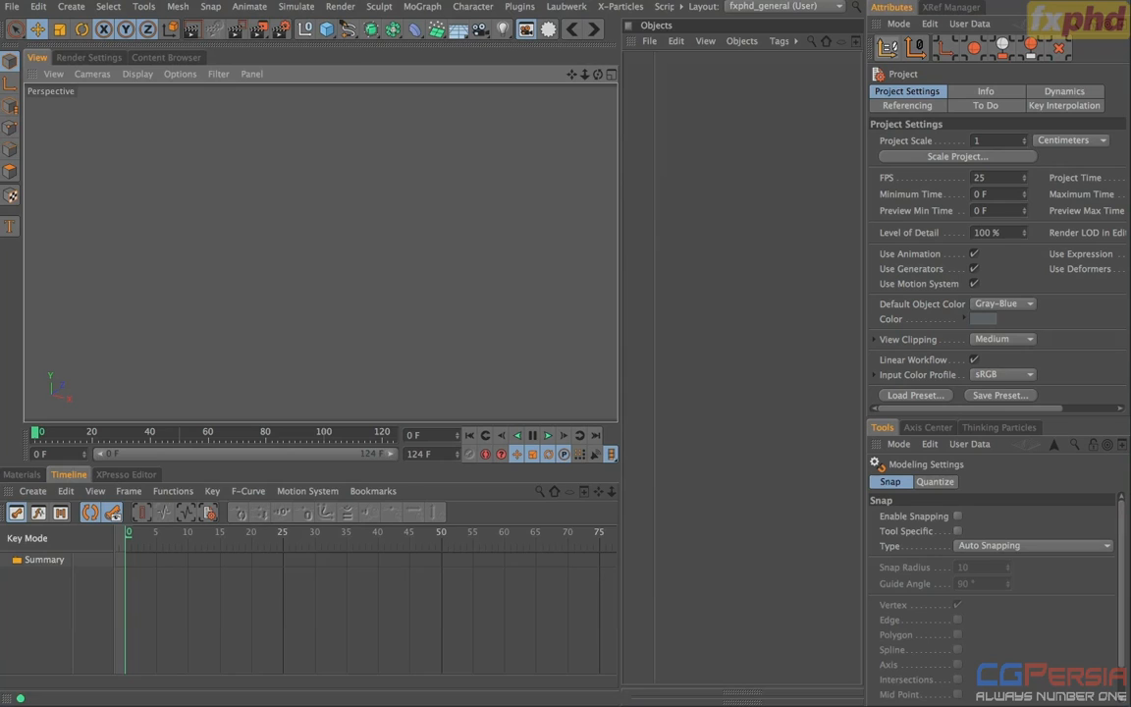
Step: Create a Rectangle spline and set its width and height to 600 cm
left_click(349, 28)
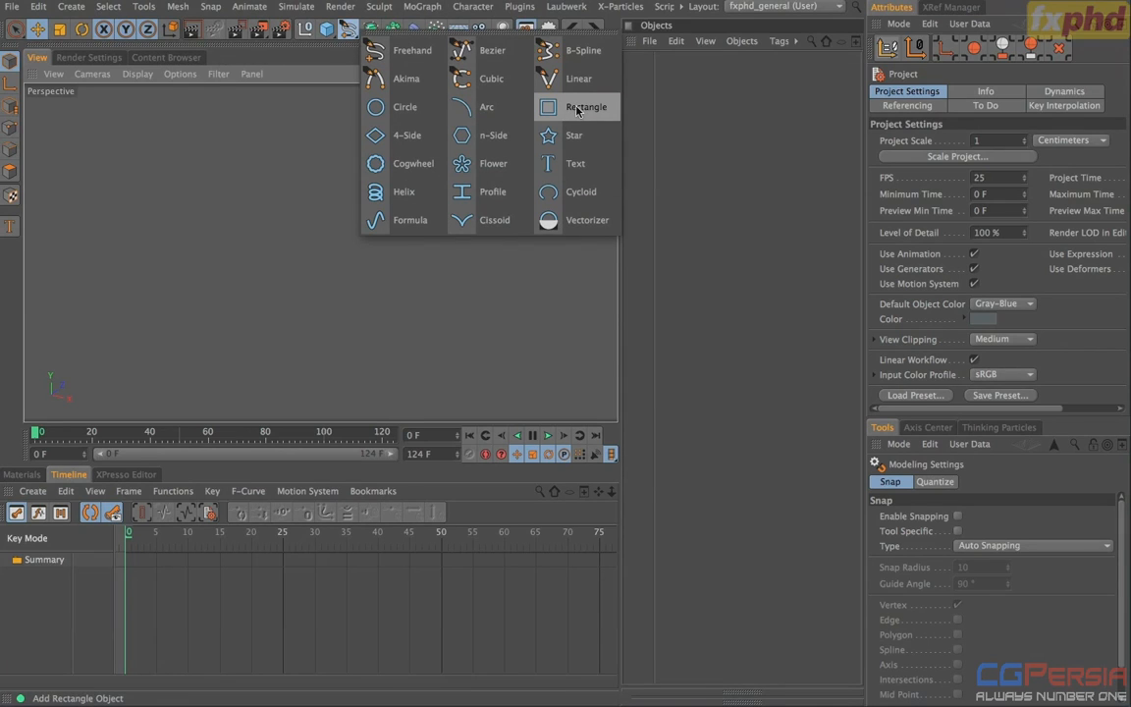
left_click(577, 110)
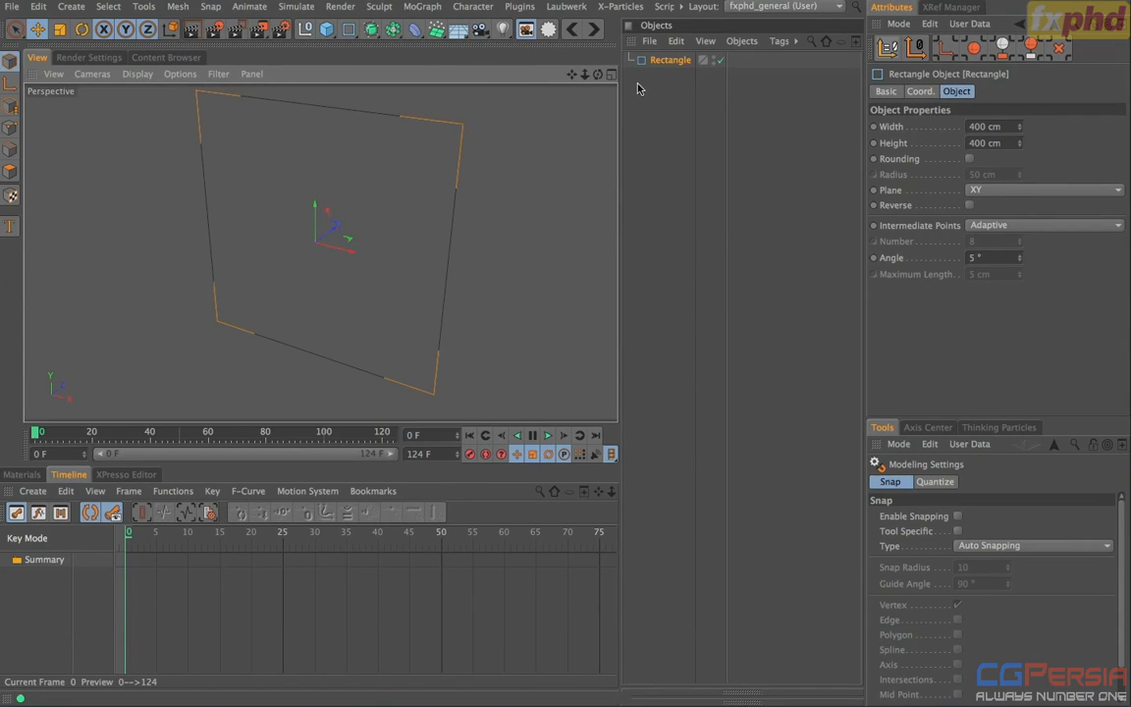
left_click(992, 126)
type("600")
key("Tab")
type("600")
key("Return")
Step: Set the rectangle's plane to XZ and its intermediate points to Uniform
left_click(1006, 191)
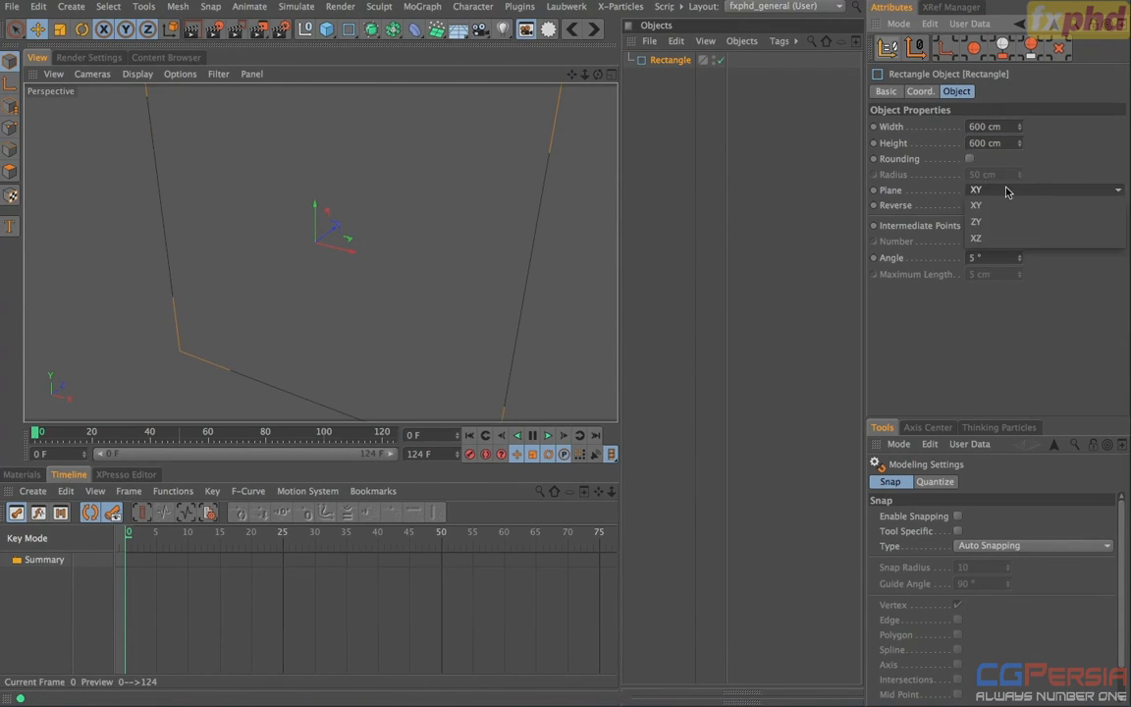
left_click(1004, 241)
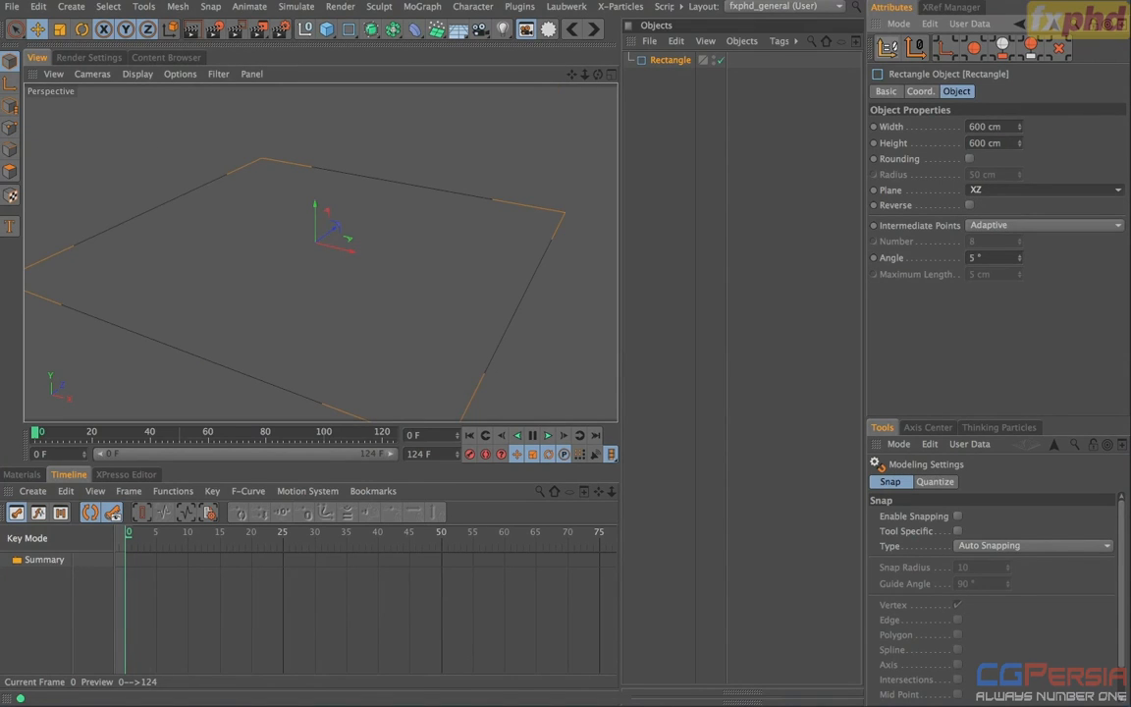
left_click(998, 225)
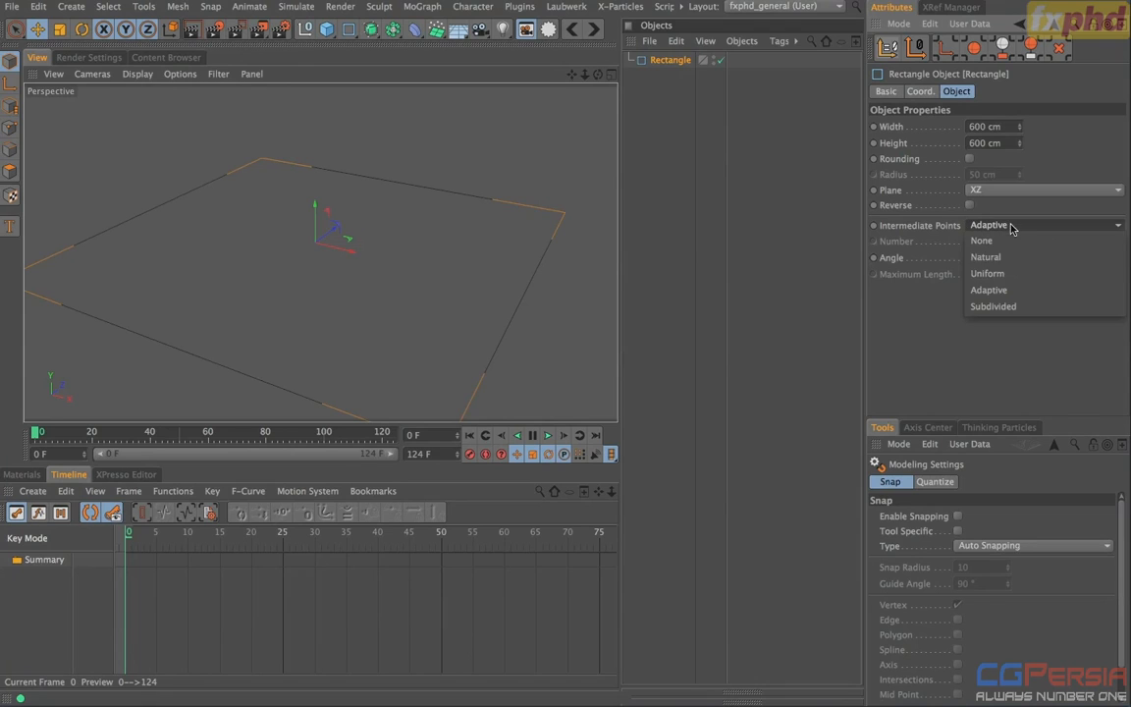
left_click(1013, 275)
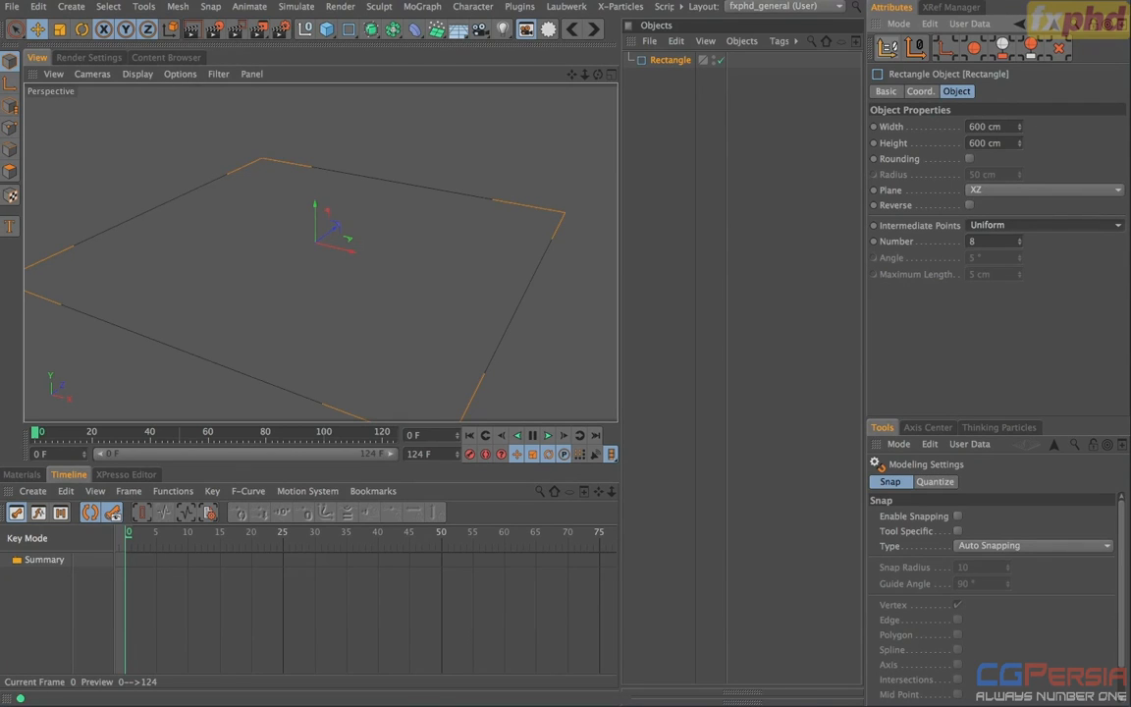
Step: Round the rectangle's corners with a radius of 150 cm and deselect it
left_click(971, 158)
left_click(1011, 175)
type("150")
key("Return")
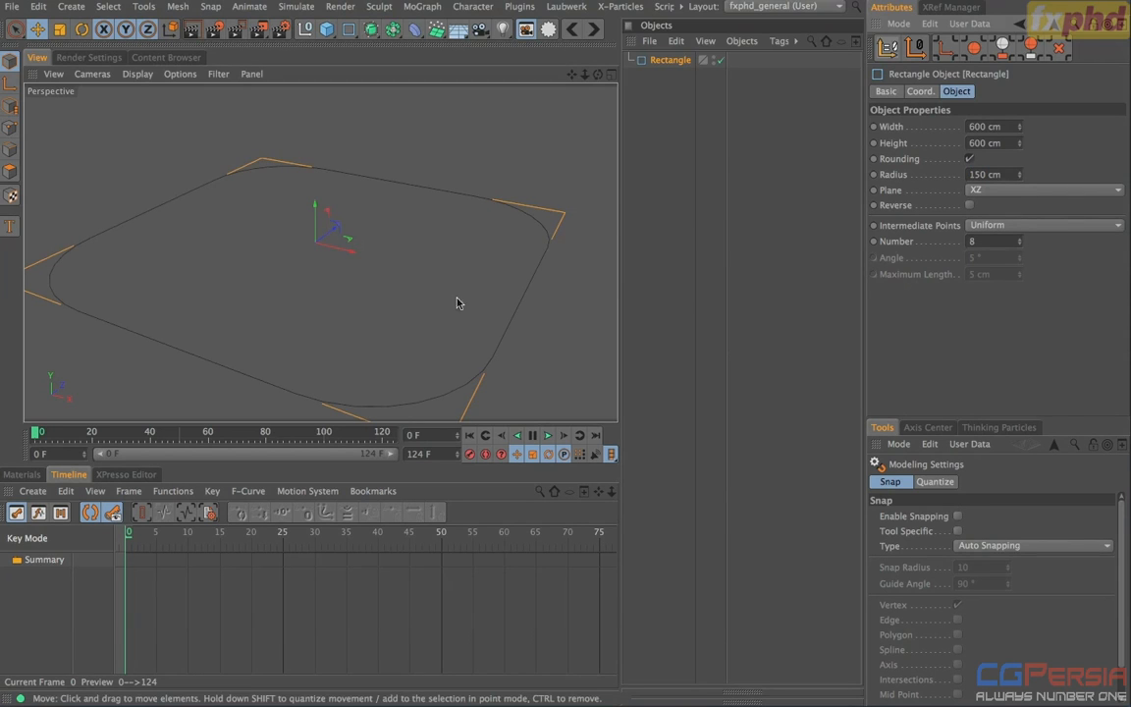
left_click_drag(386, 298, 355, 276, "alt")
left_click(633, 120)
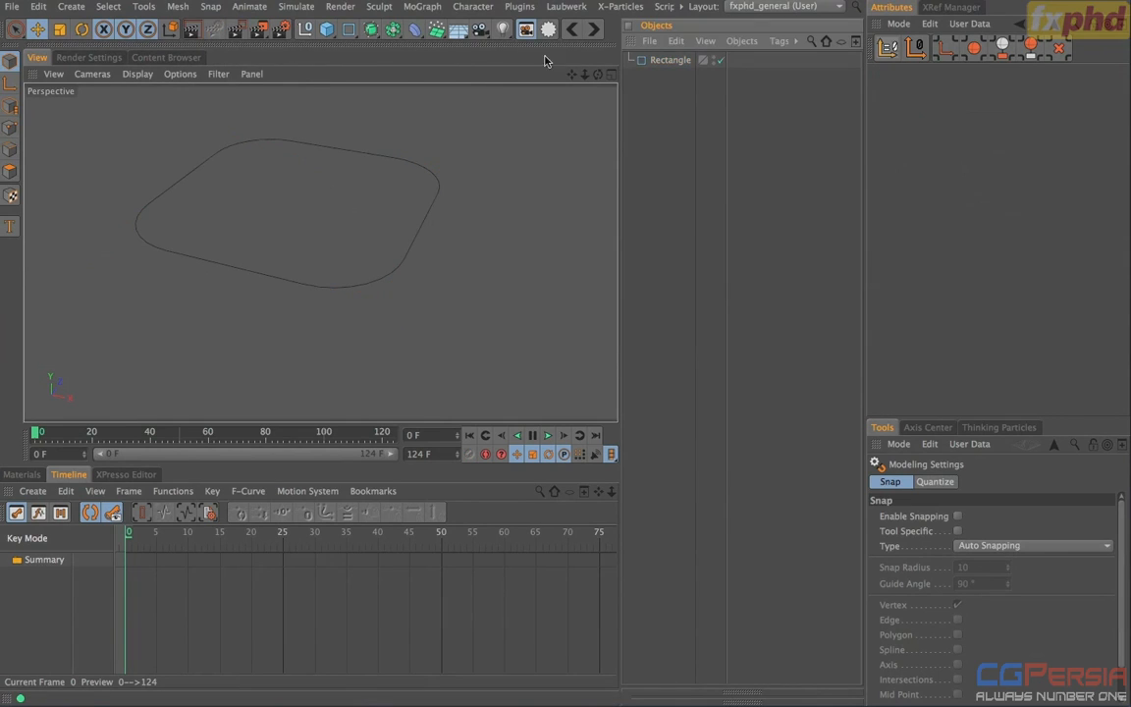
Step: Add a Cube primitive and name it "top cube"
left_click(327, 28)
double_click(661, 60)
type("to")
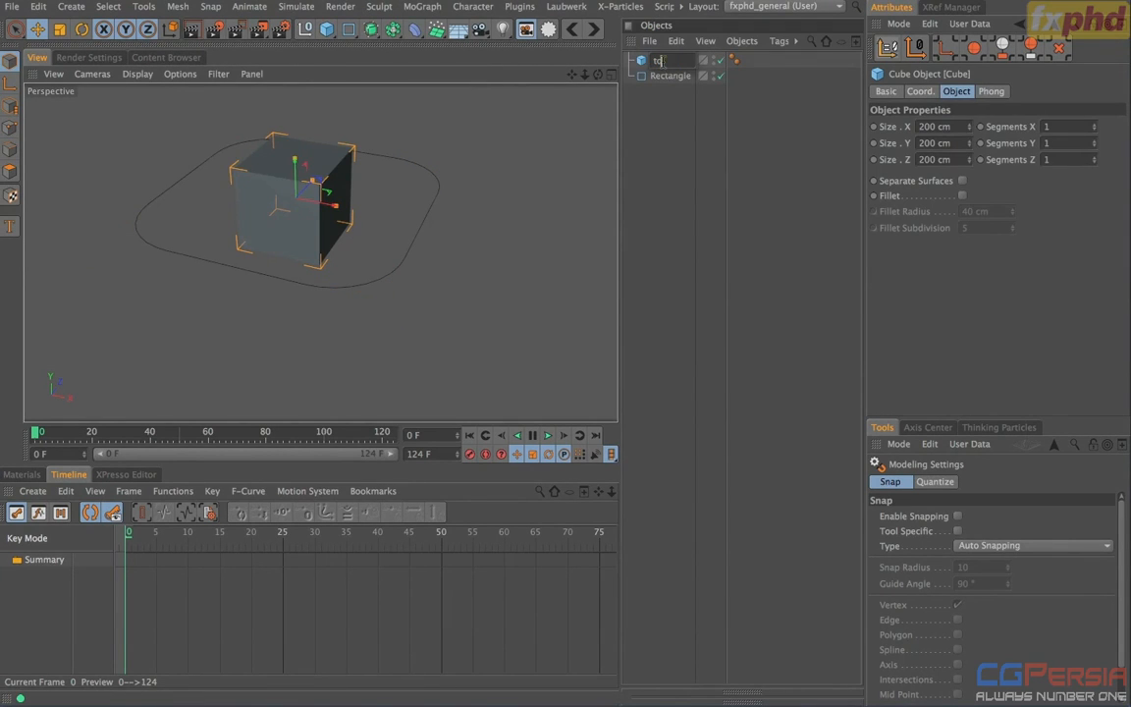
type("p cube")
key("Return")
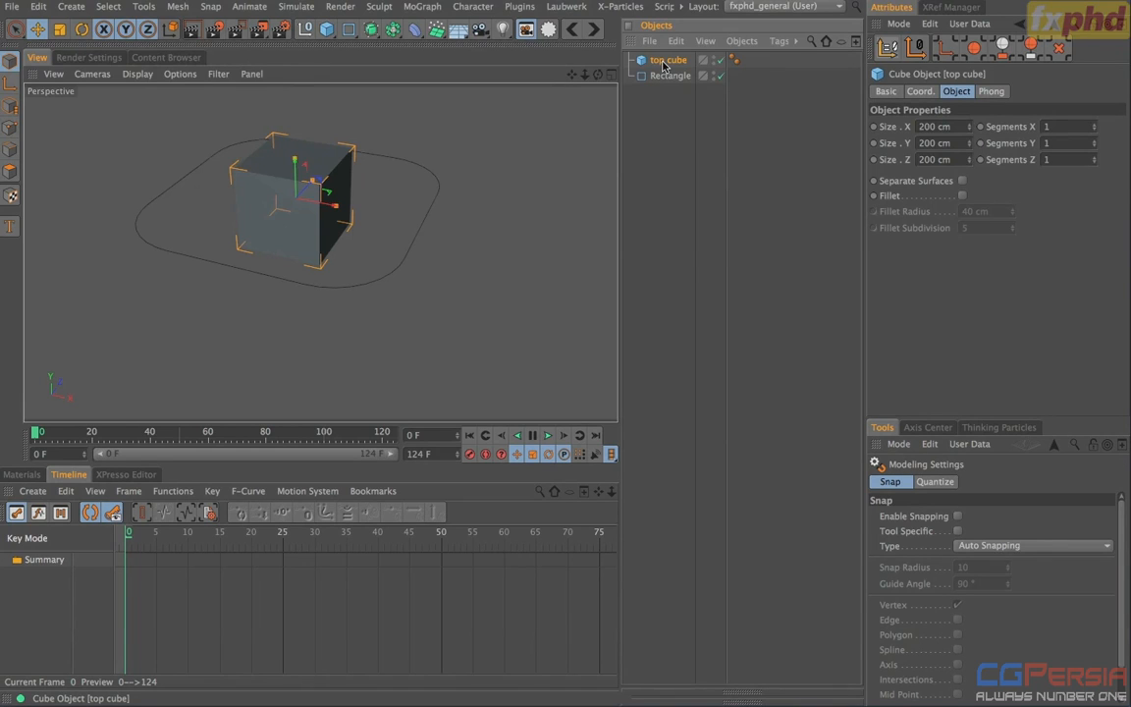
Step: Set the top cube's X, Y and Z sizes to 5 cm together
left_click(889, 127)
left_click(931, 127)
type("5")
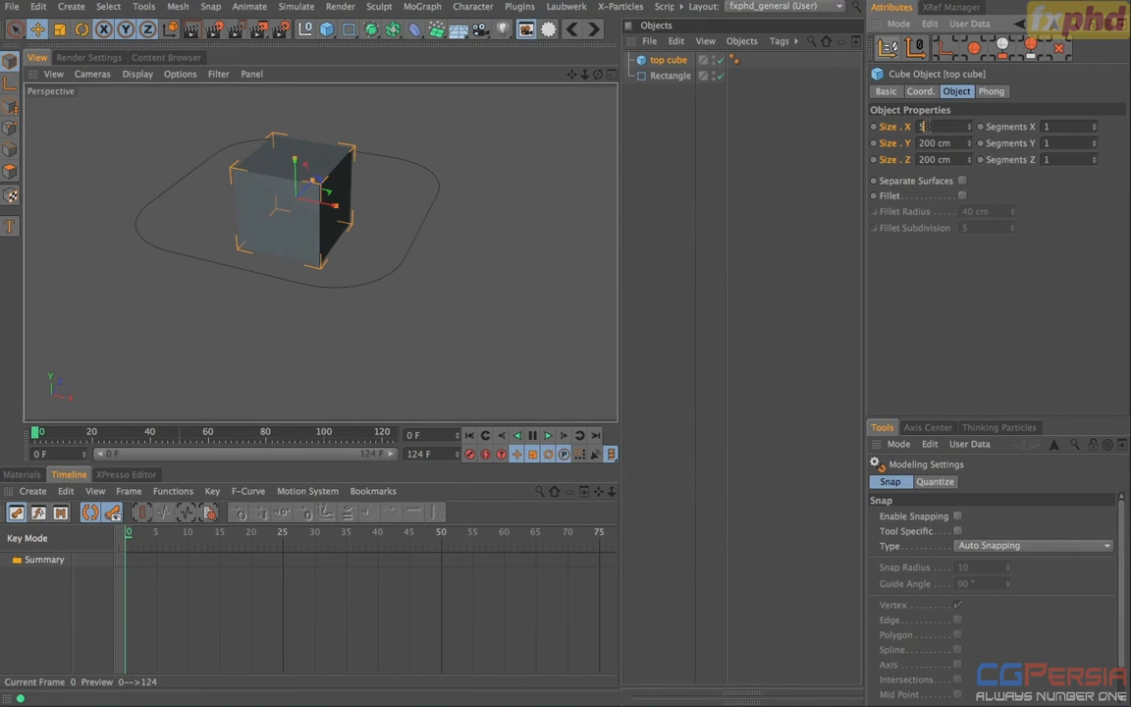
key("Return")
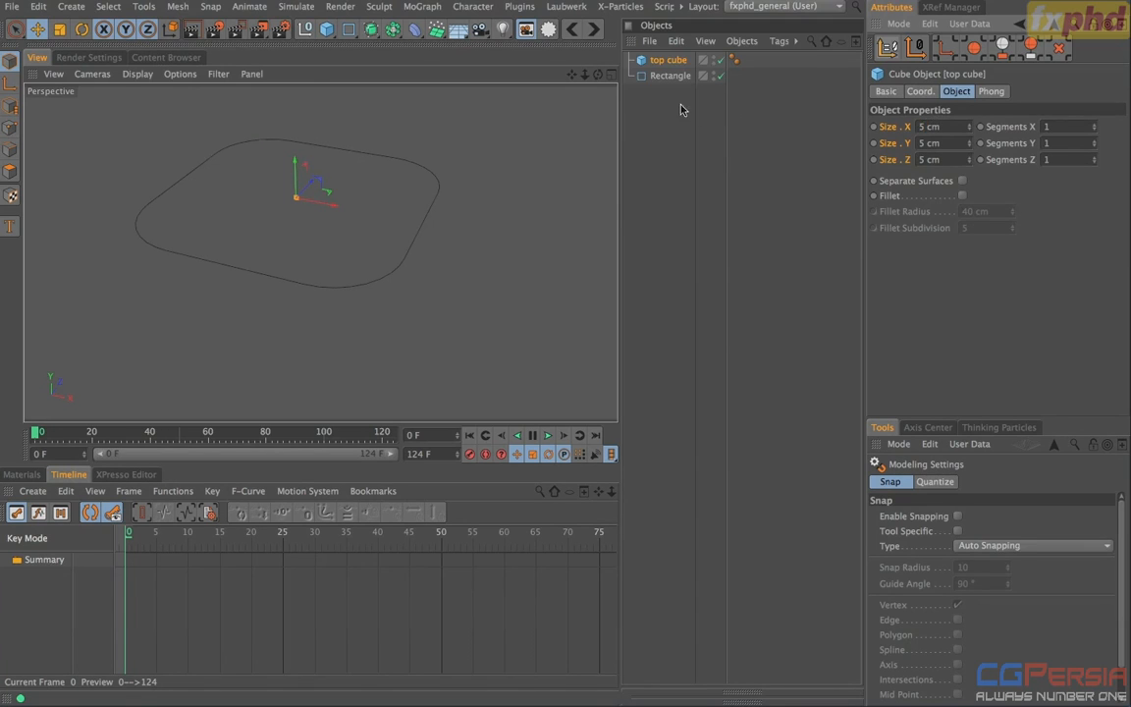
left_click(633, 98)
Step: Duplicate the top cube and name the copy "Bottom cube"
left_click_drag(663, 66, 663, 77, "ctrl")
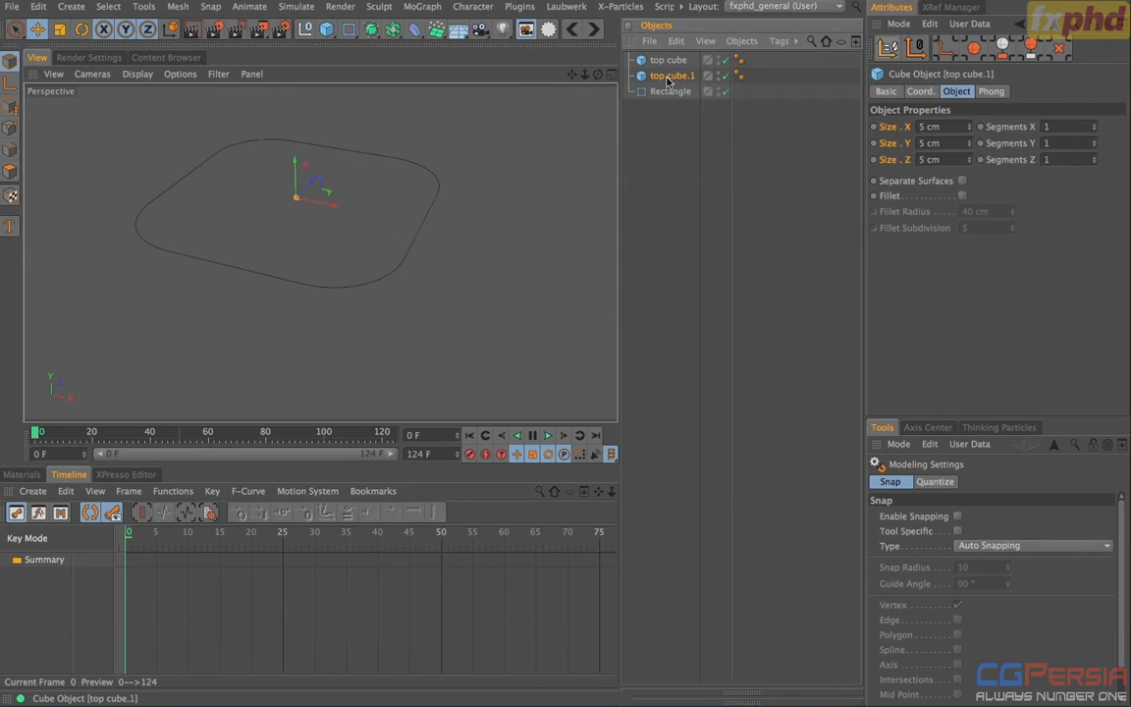
double_click(664, 75)
type("Bot")
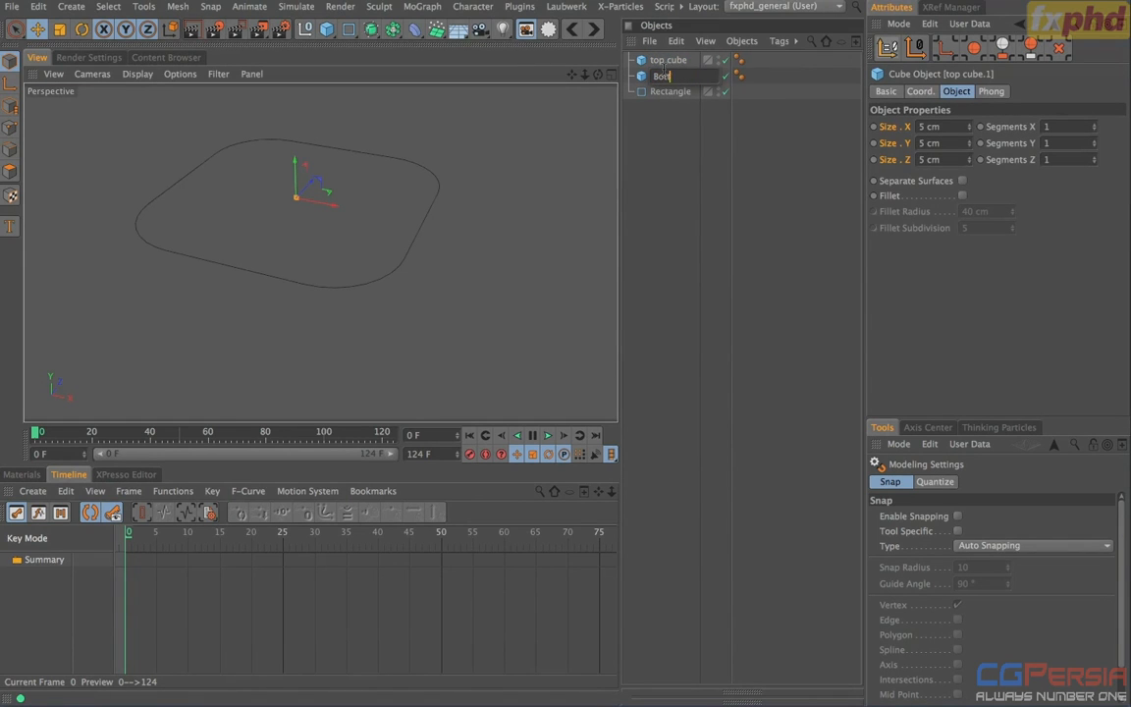
type("tom cube")
key("Return")
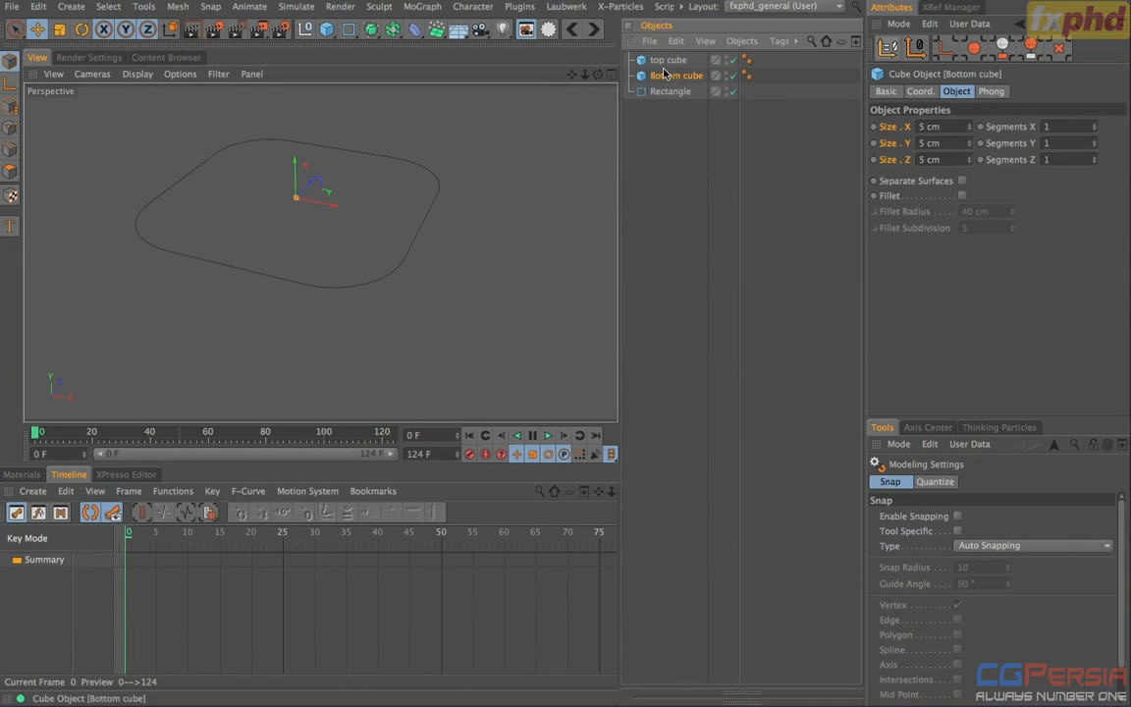
Step: Set the Bottom cube's X, Y and Z sizes to 25 cm together
key("Tab")
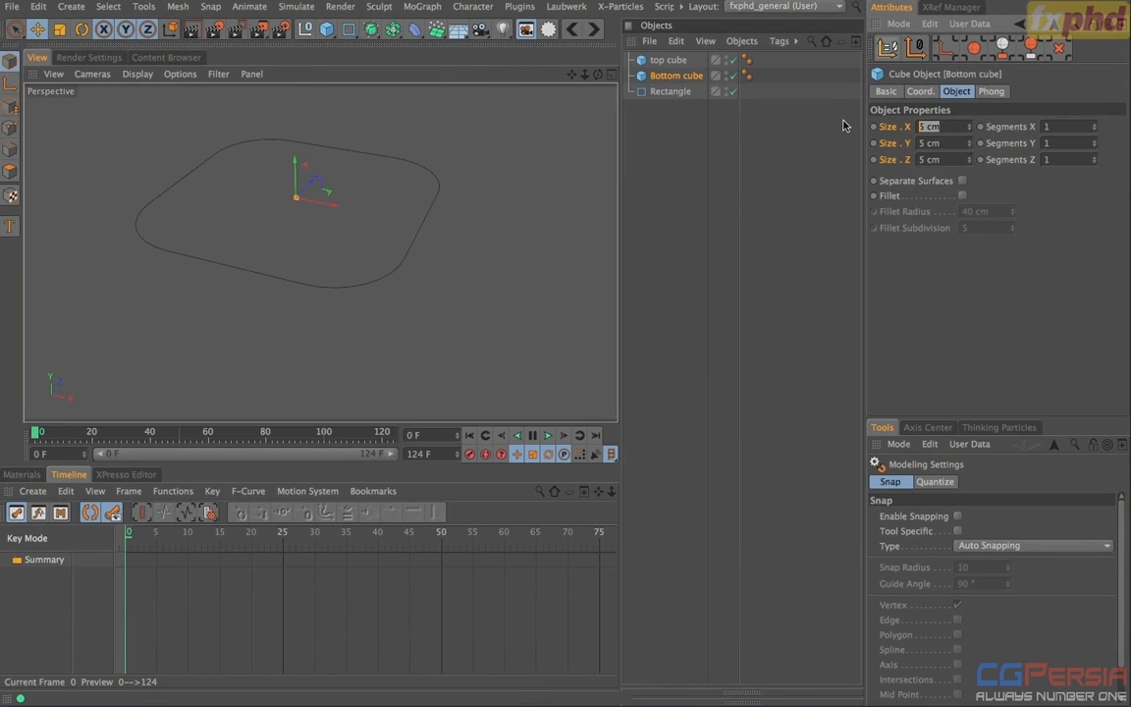
type("25")
key("Return")
Step: In the Right view, move the Bottom cube straight down along Y to just below the rectangle spline
key("F3")
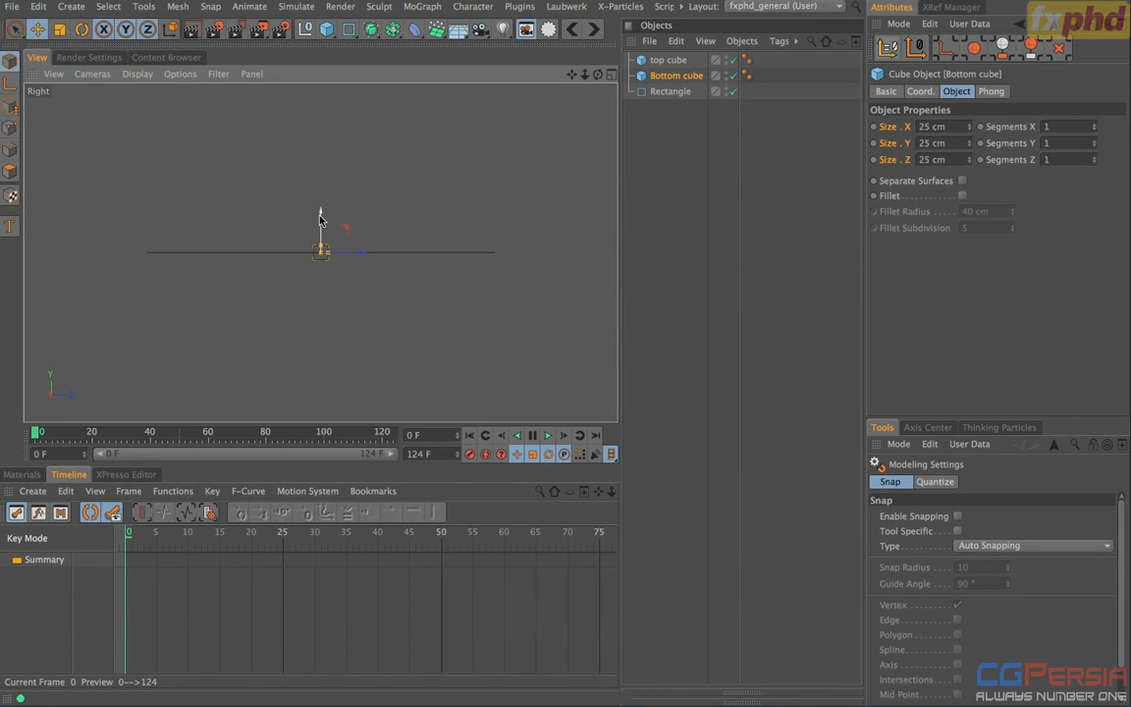
left_click_drag(320, 218, 323, 250)
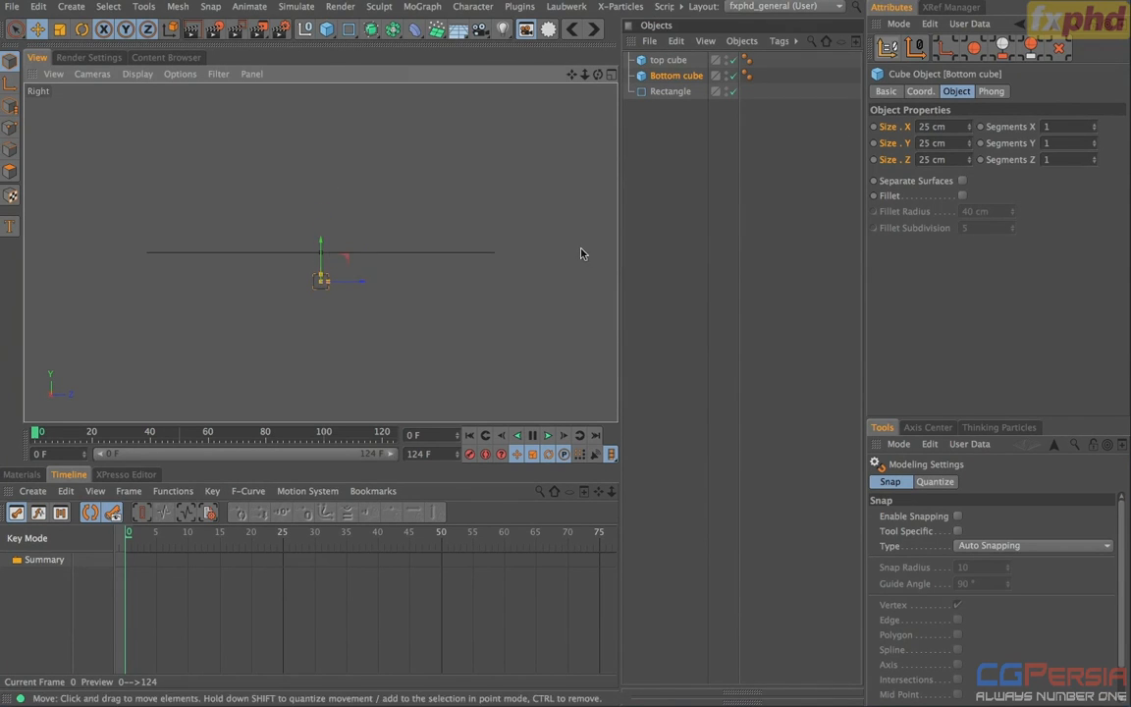
left_click(656, 120)
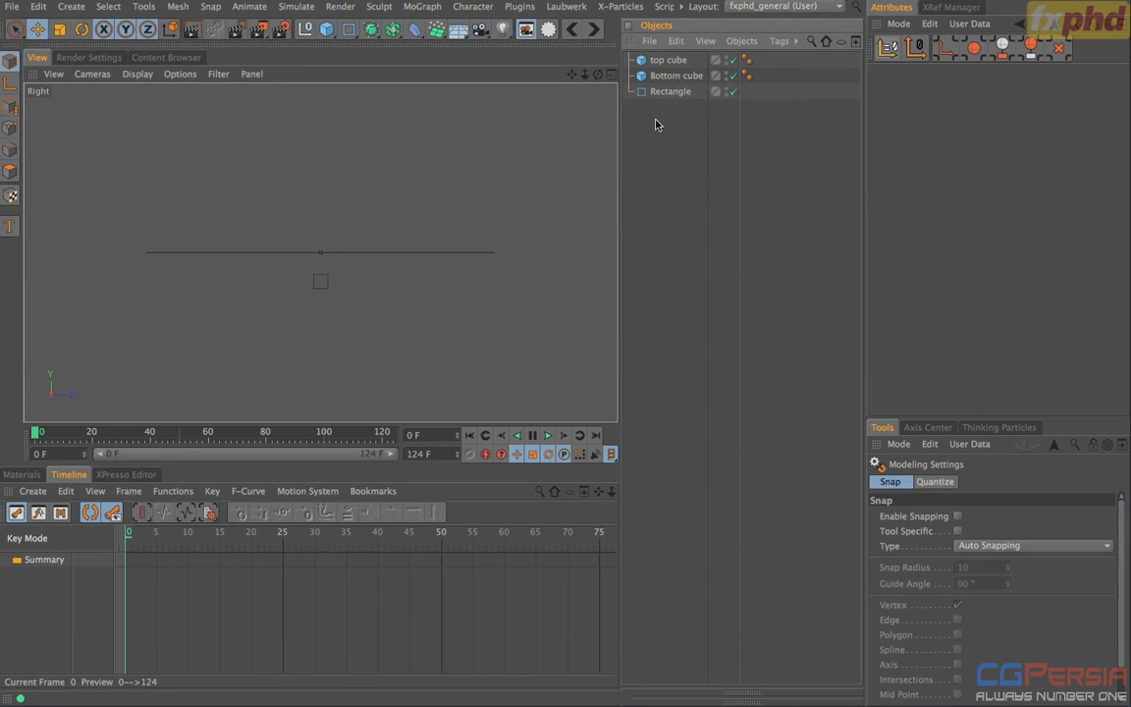
Step: Create a Null as parent of the top cube and place the Bottom cube under the same Null
left_click(673, 61)
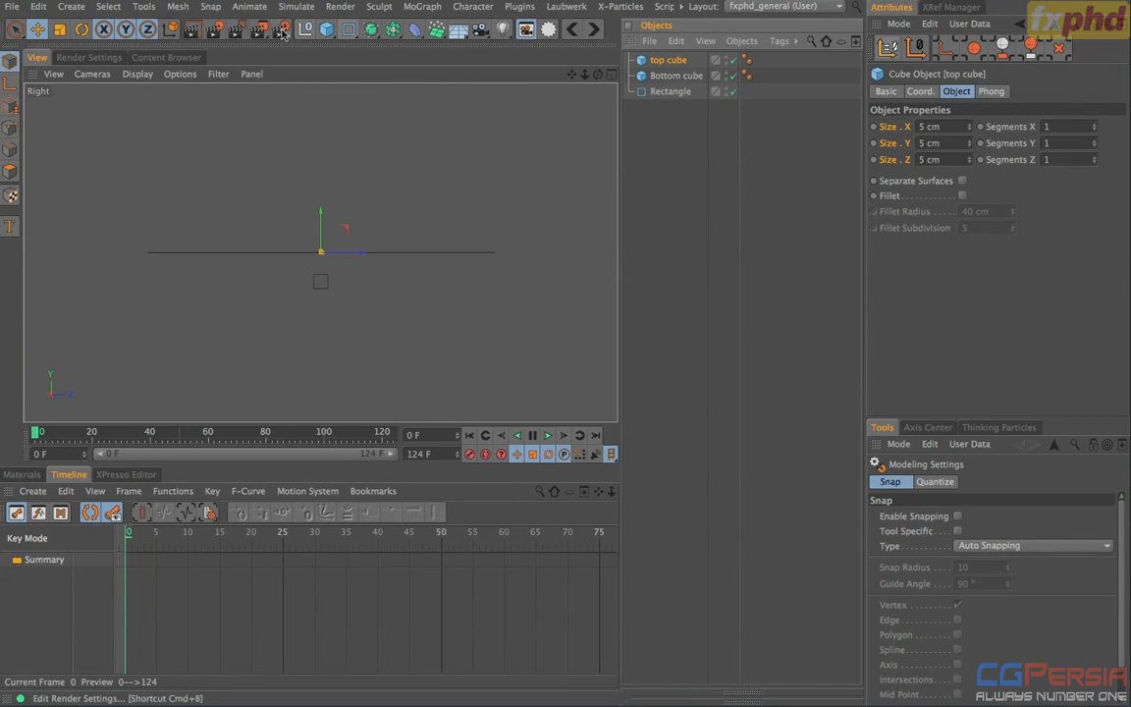
left_click(76, 8)
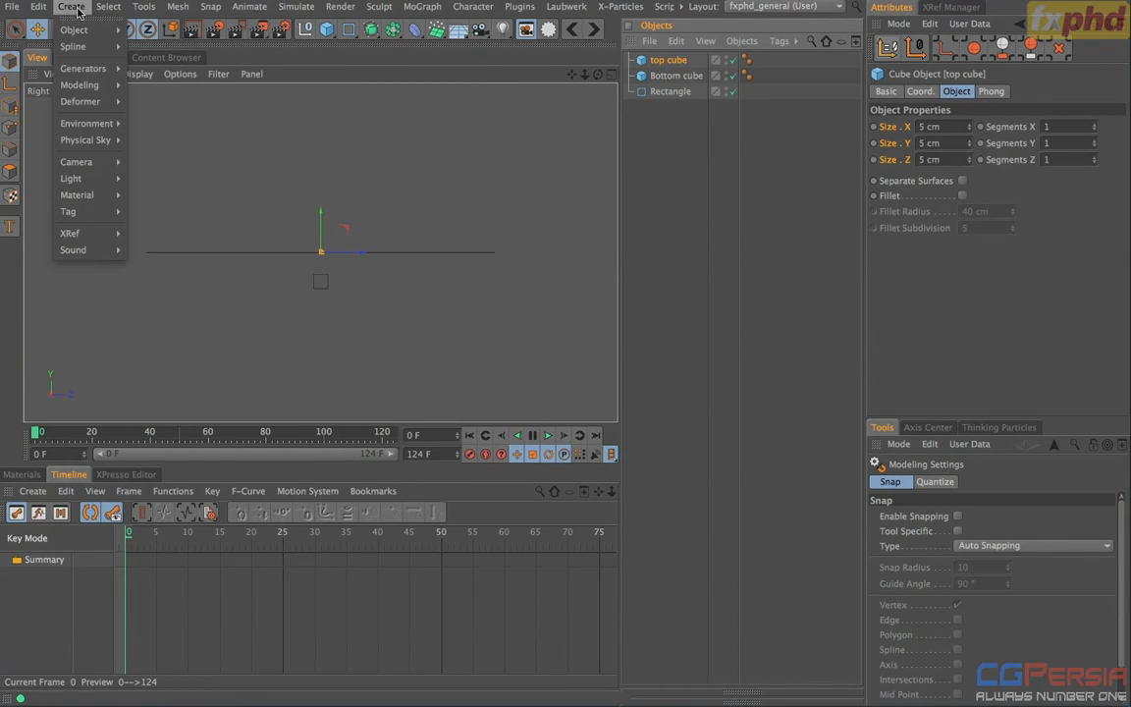
mouse_move(73, 29)
left_click(147, 31, "alt")
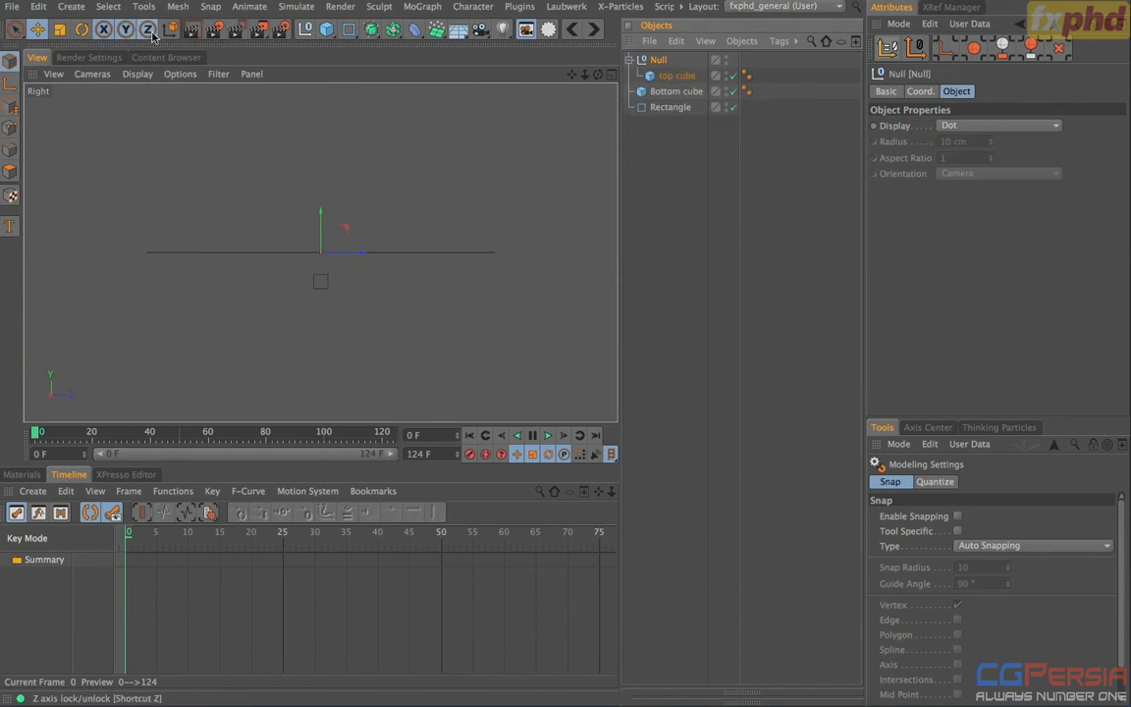
left_click(684, 78)
left_click(656, 58)
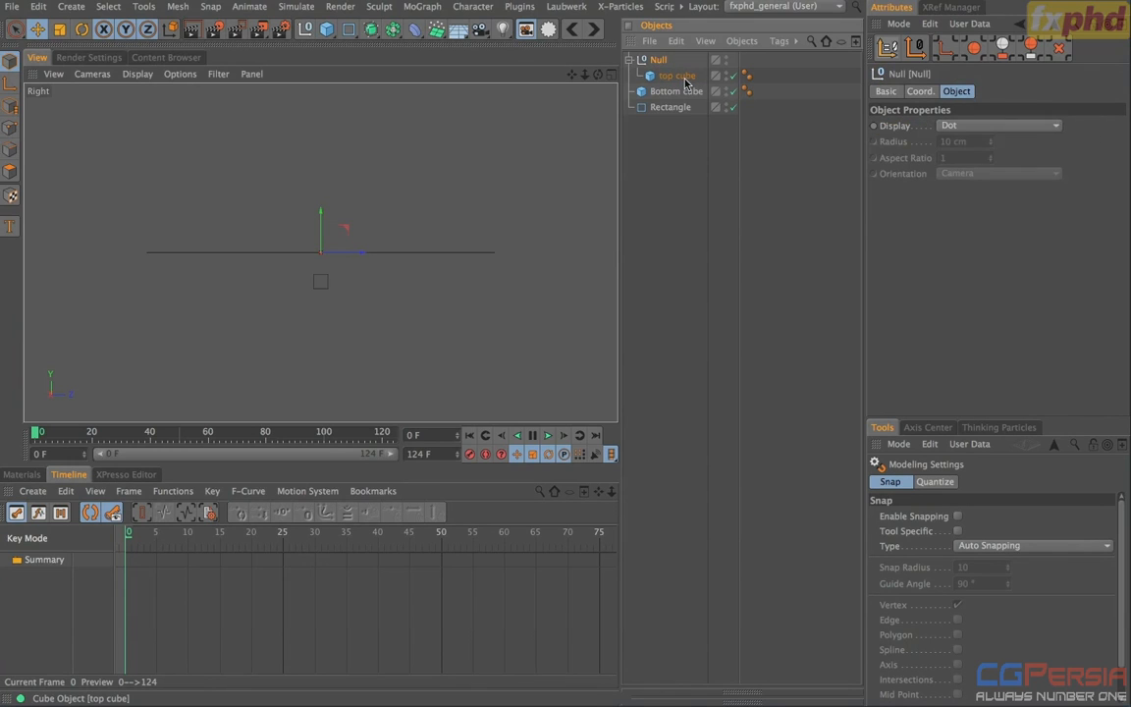
left_click(684, 78)
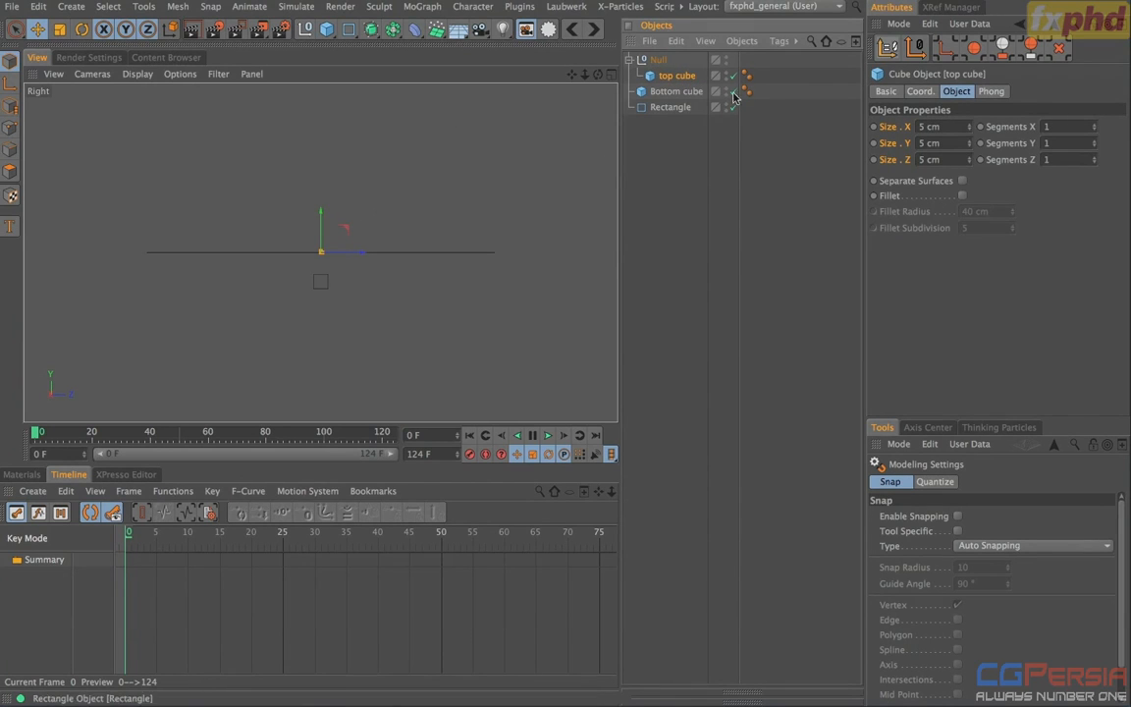
mouse_move(664, 95)
left_mouse_down()
mouse_move(679, 101)
mouse_move(689, 93)
mouse_move(680, 88)
left_mouse_up()
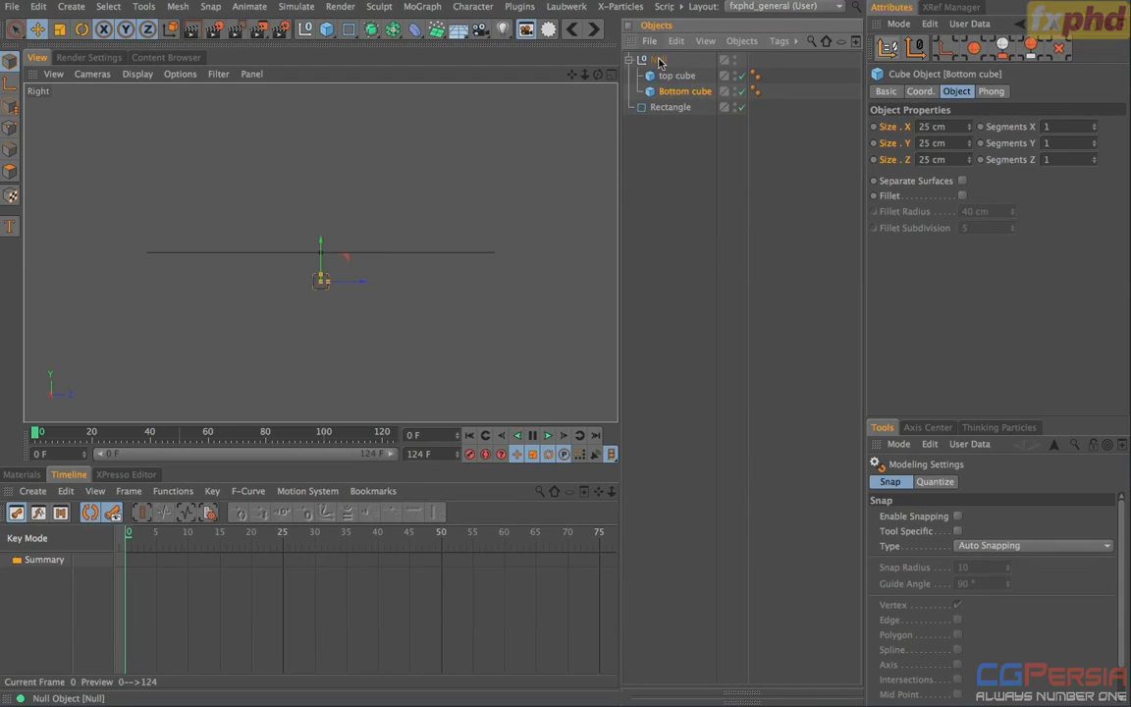
Step: Add a MoGraph Cloner as parent of the Null and name it "Cloner Cubes"
left_click(659, 61)
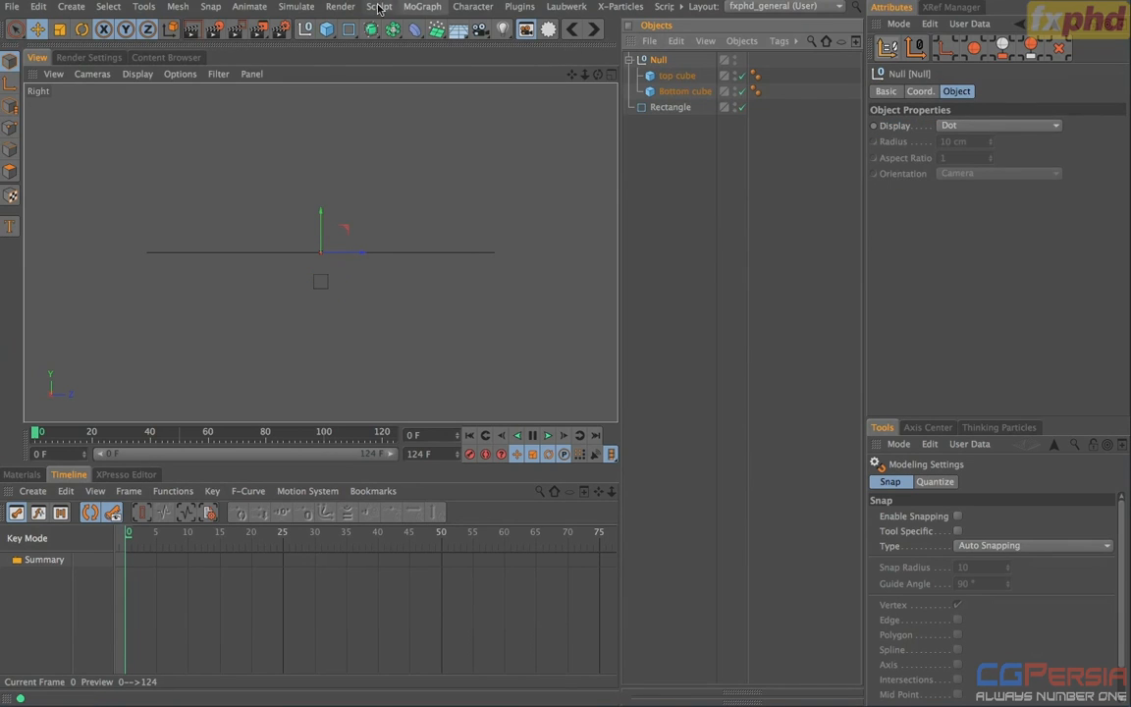
left_click(424, 7)
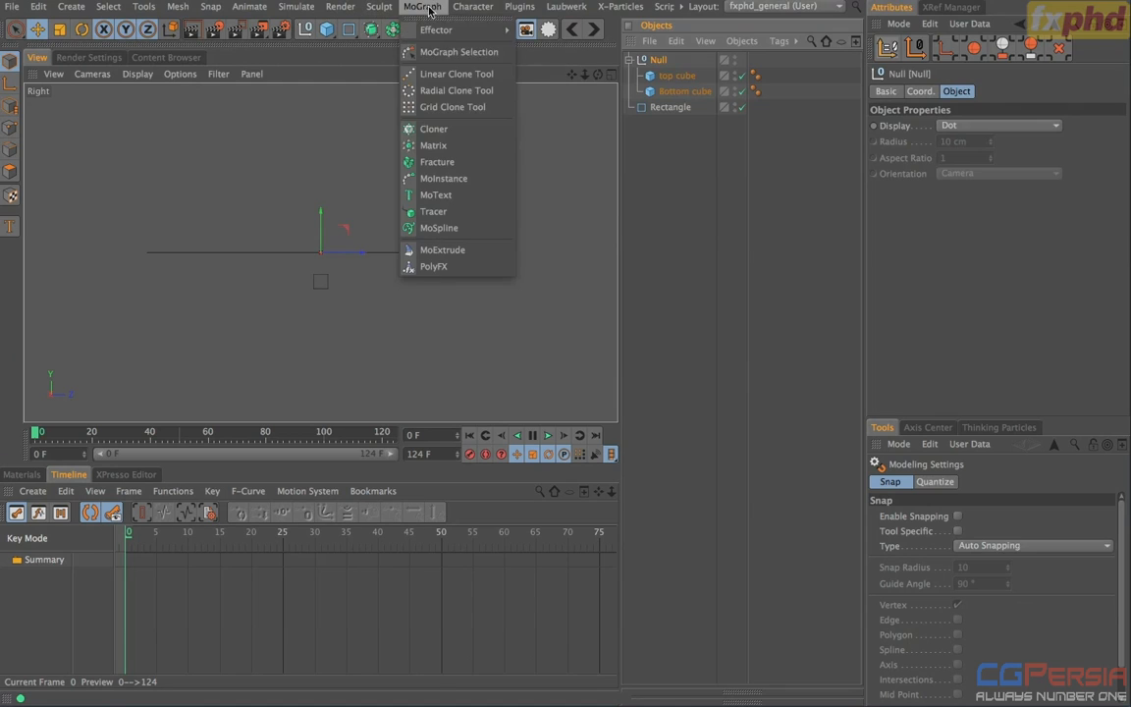
left_click(455, 128, "alt")
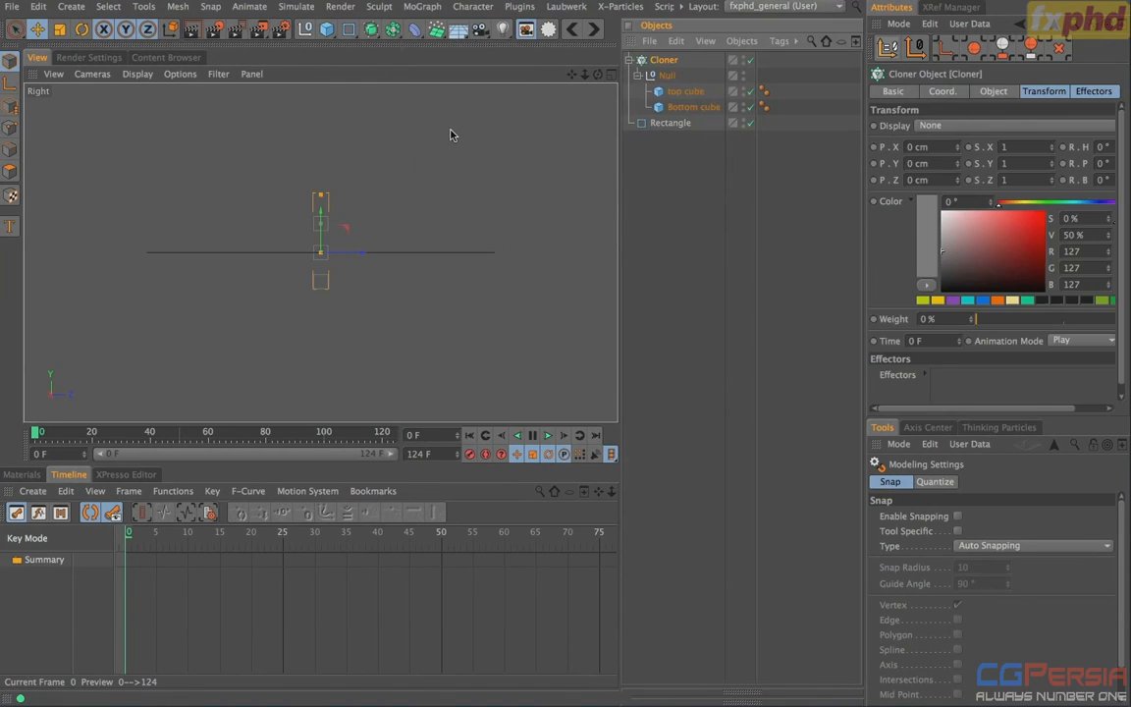
double_click(687, 60)
type("Cubes")
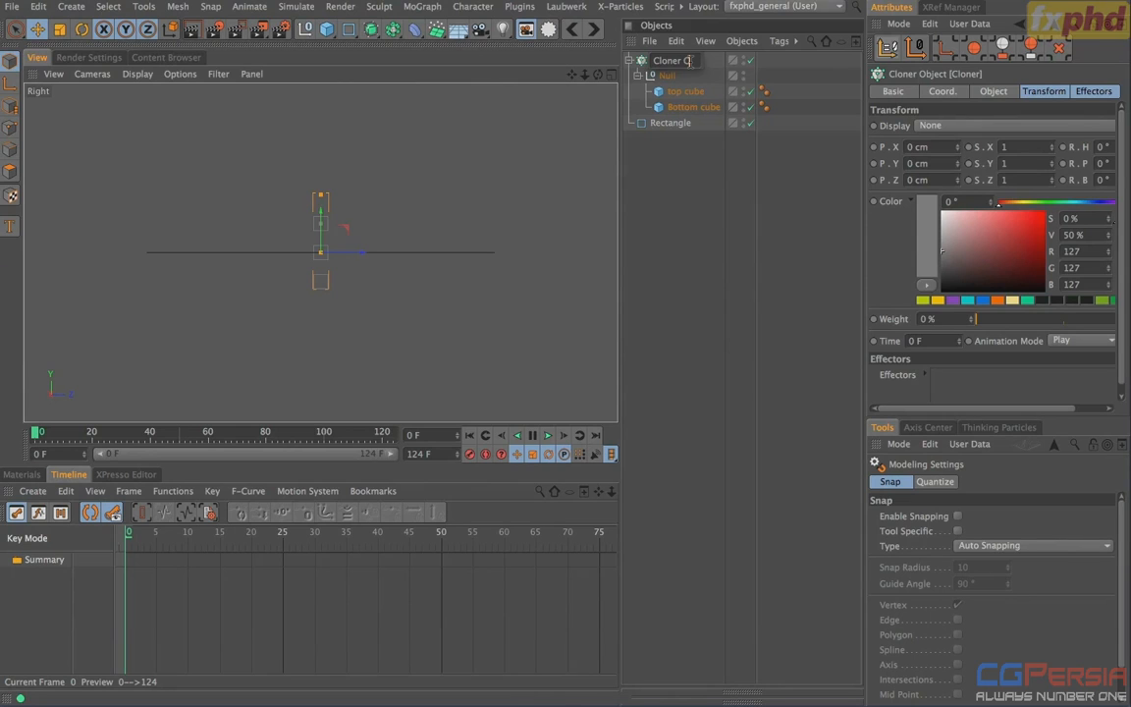
key("Return")
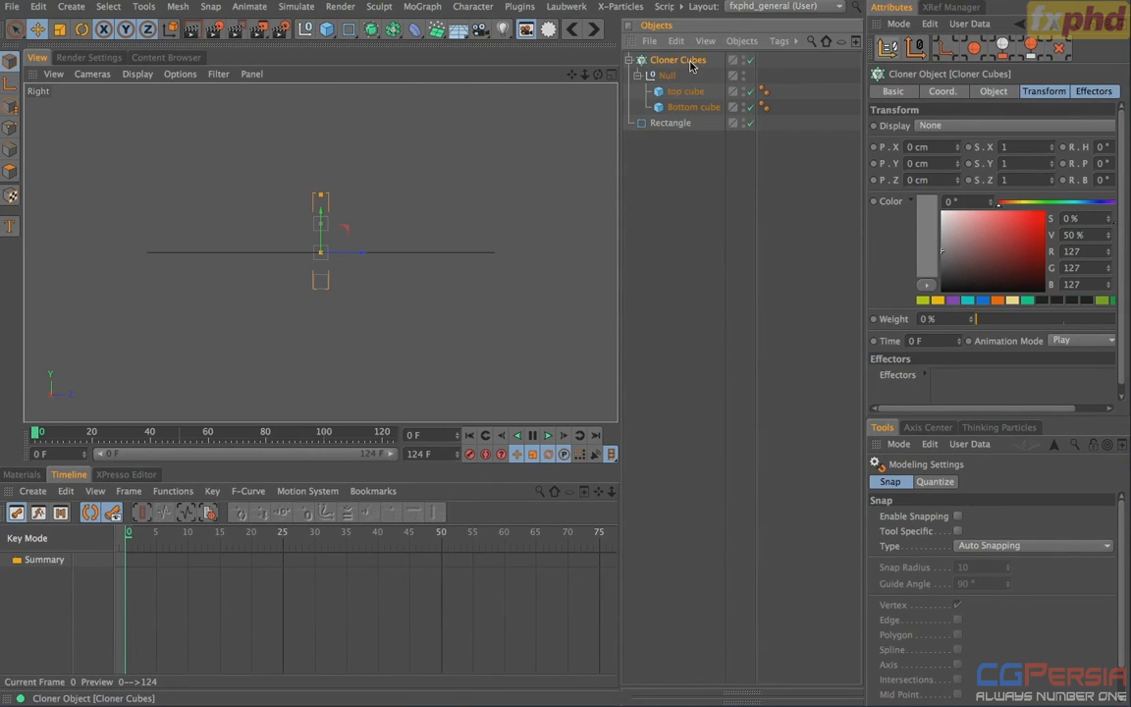
Step: Set the Cloner Cubes mode to Object with the Rectangle spline as its target, and return to the Perspective view
left_click(993, 90)
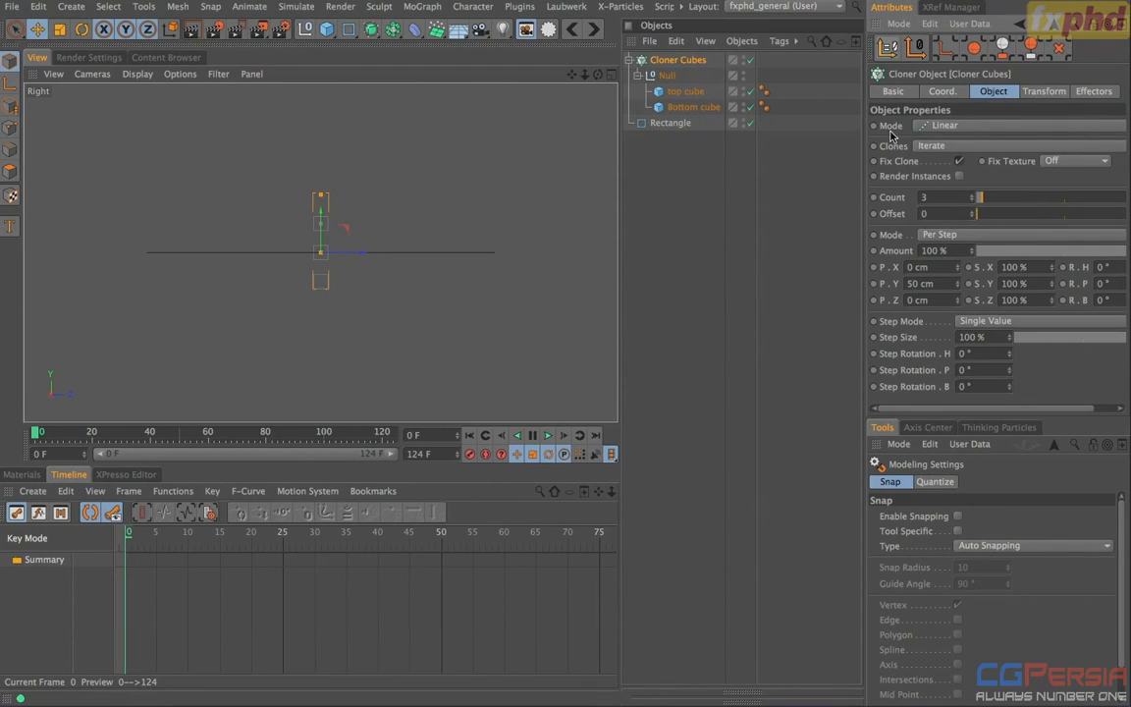
left_click(930, 131)
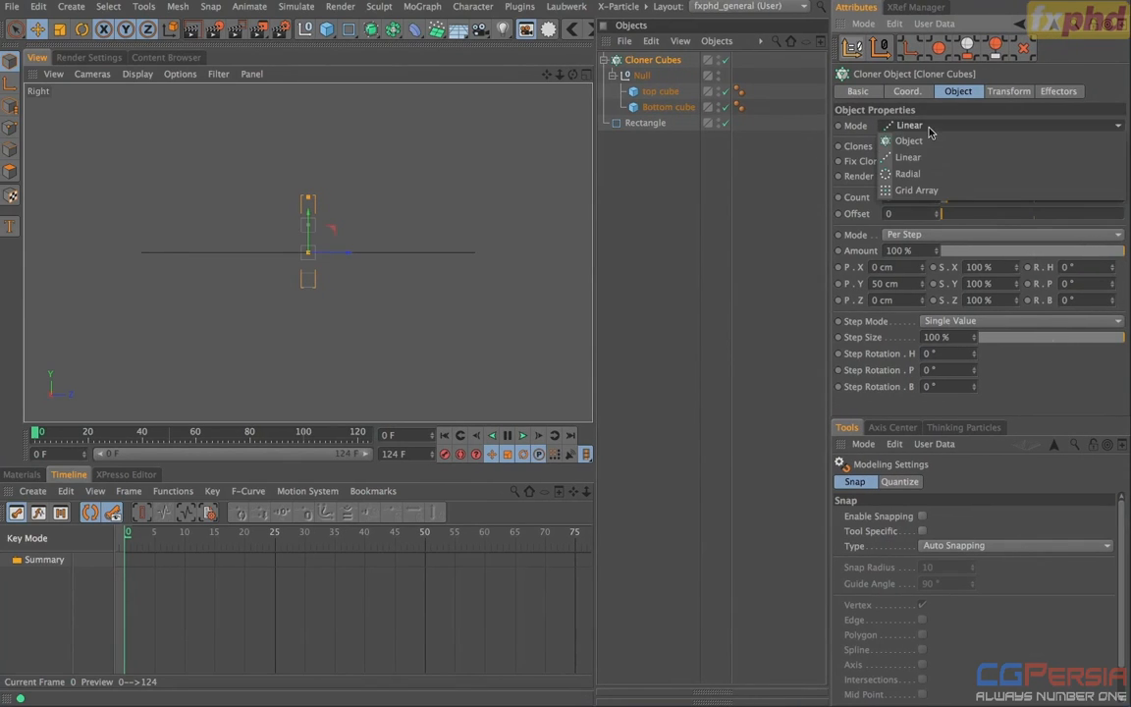
left_click(909, 140)
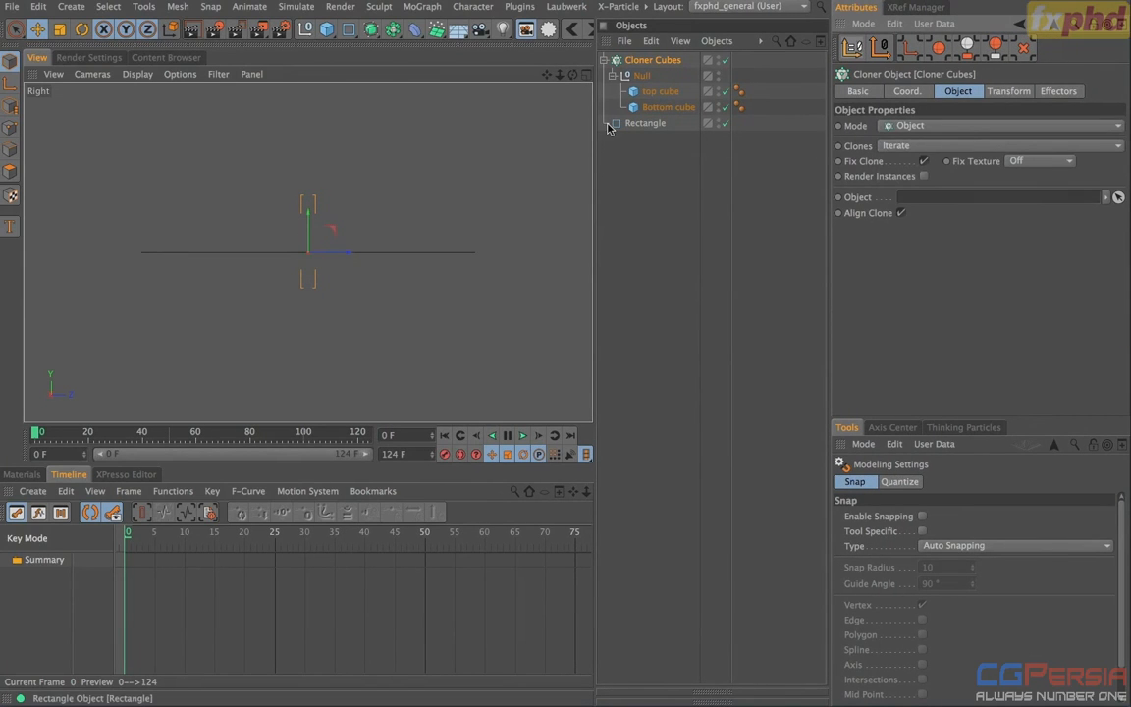
left_click_drag(644, 123, 923, 206)
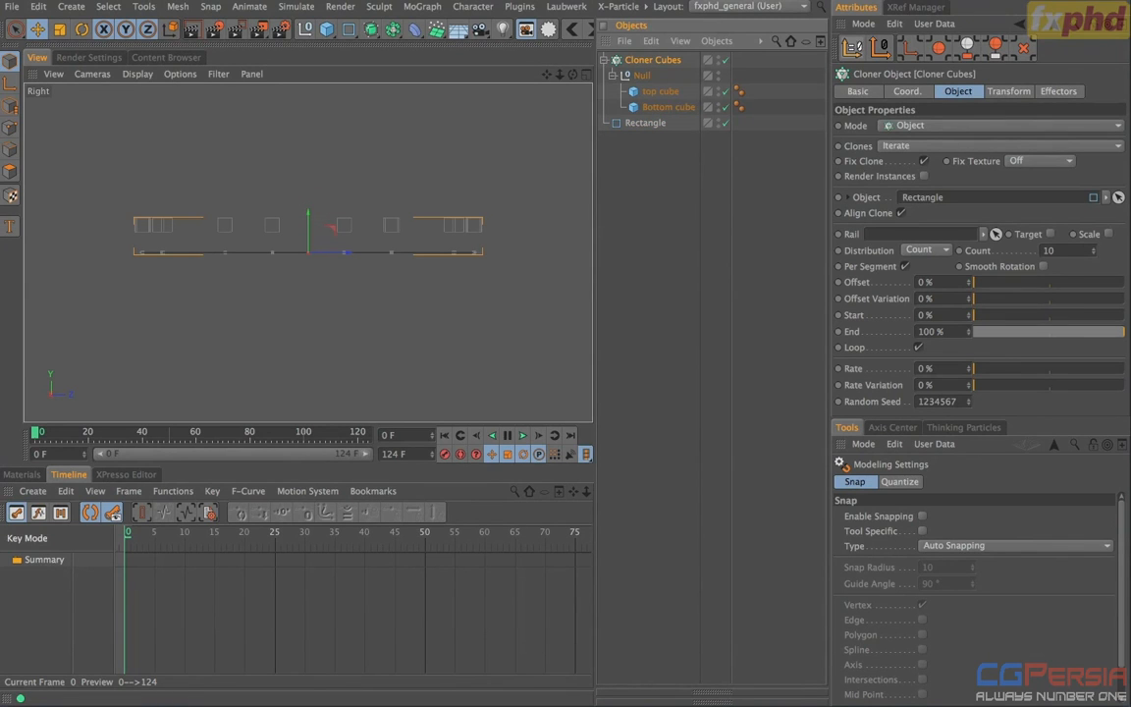
key("F1")
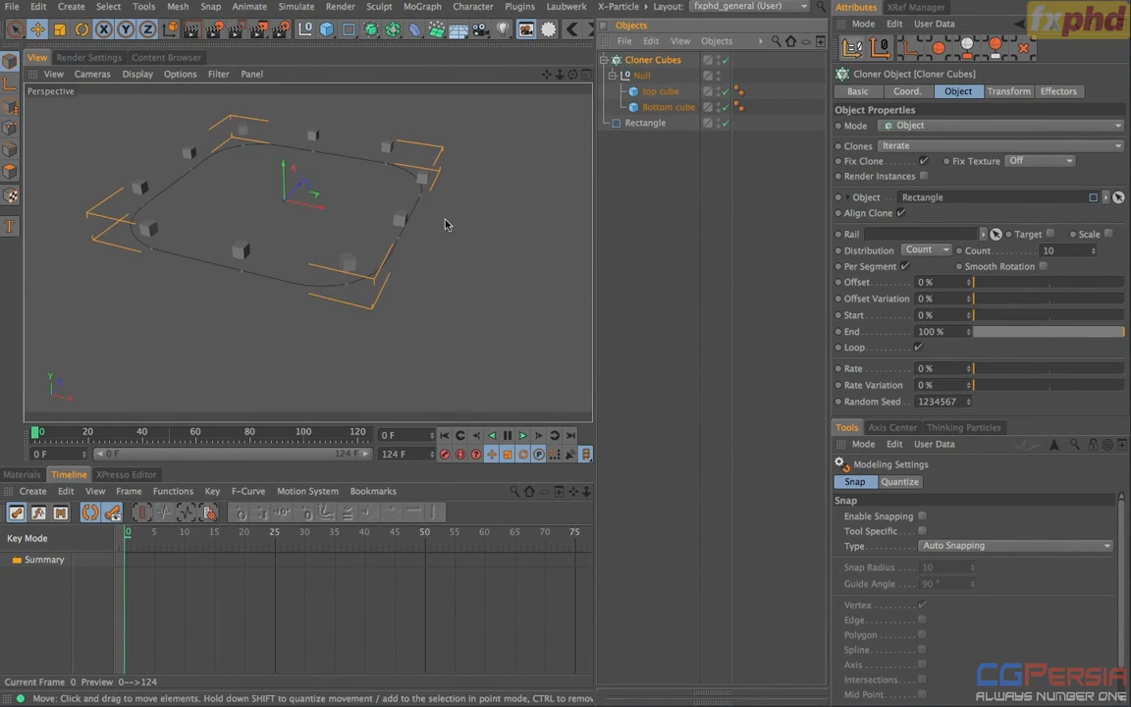
Step: Reverse the direction of the Rectangle spline so the cloned cubes flip to its other side
left_click_drag(410, 268, 356, 266, "alt")
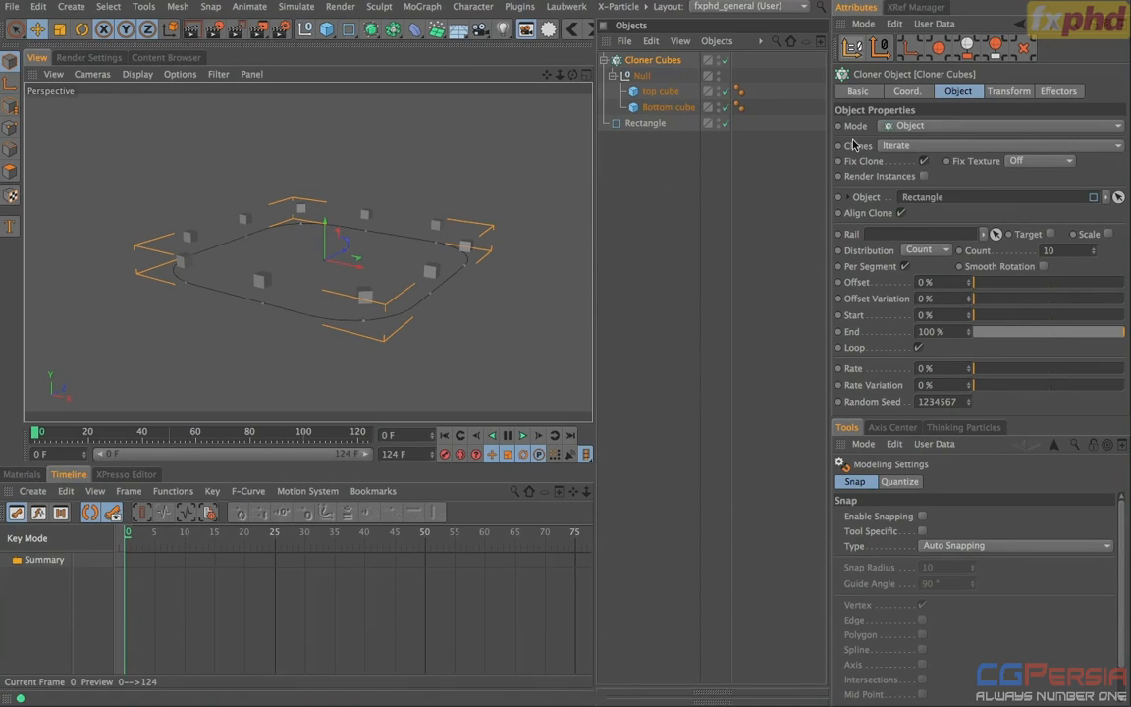
left_click(648, 125)
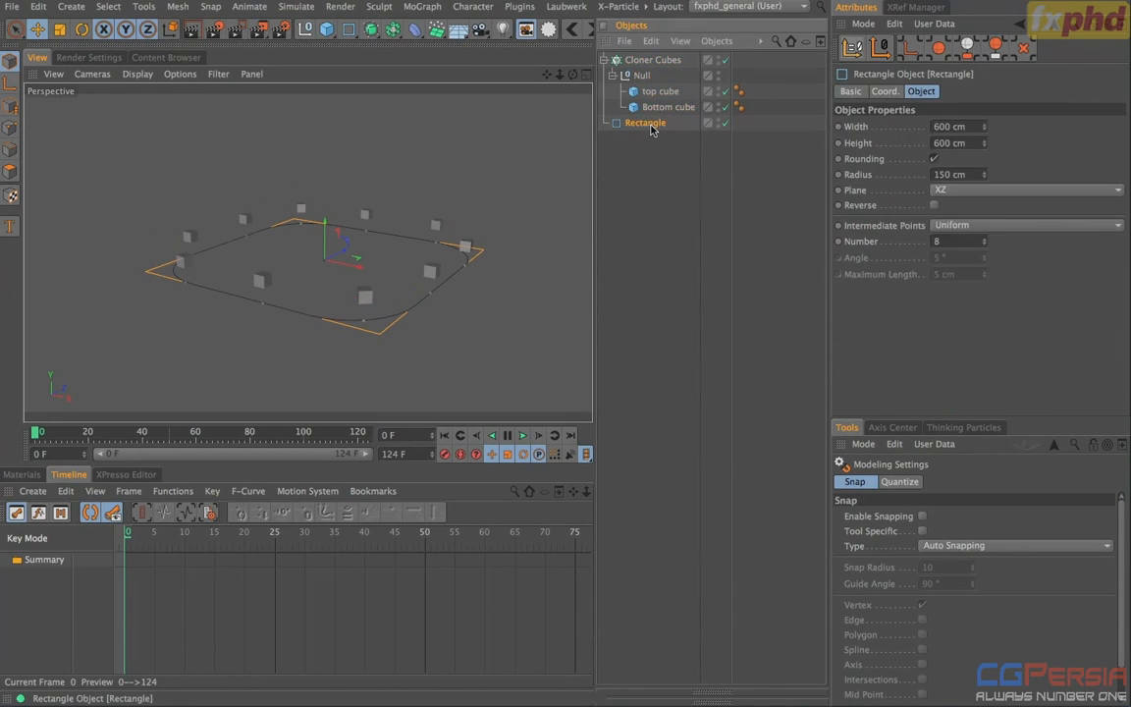
left_click(935, 205)
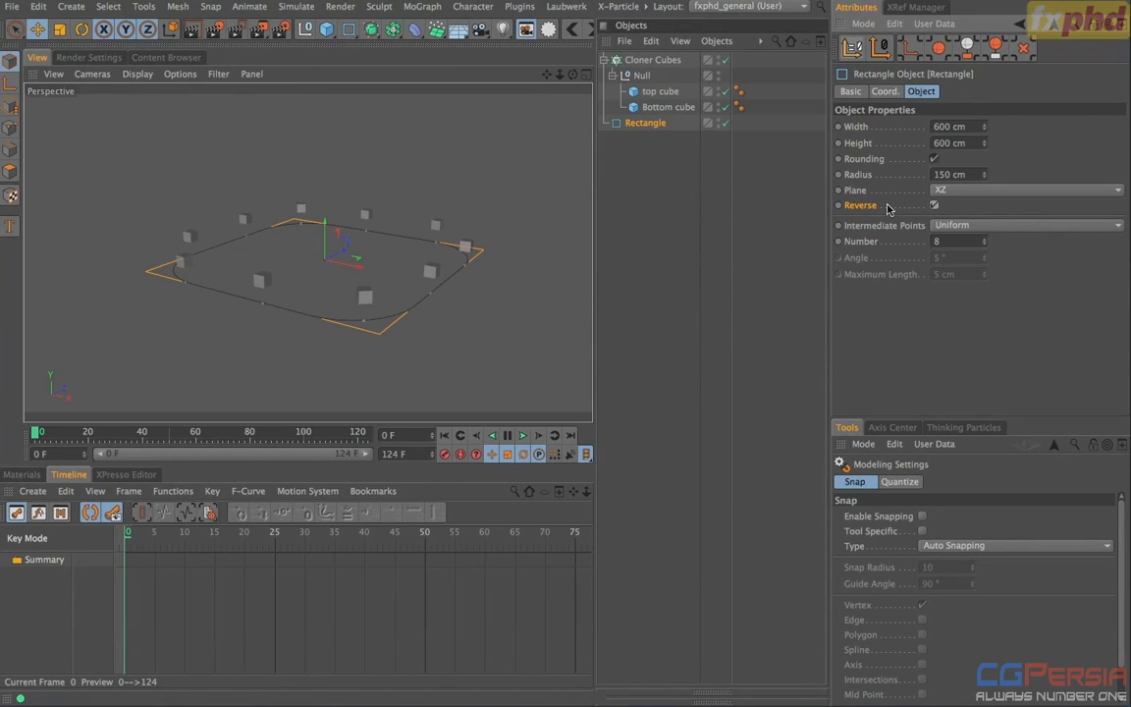
left_click(663, 185)
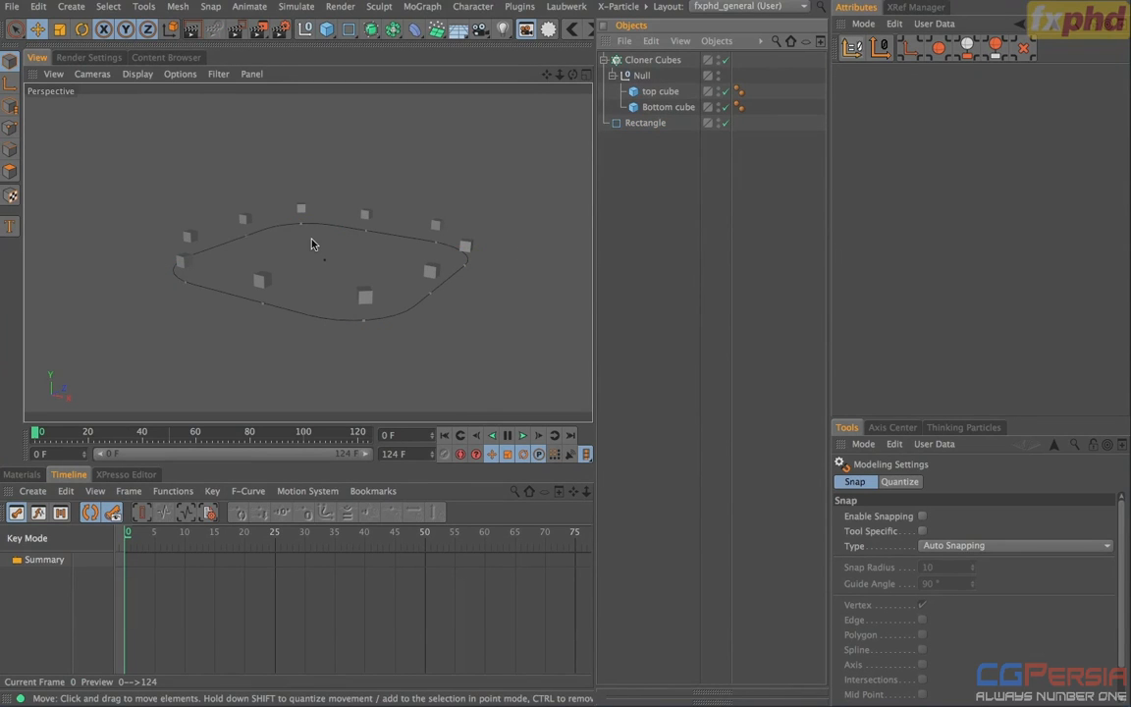
Step: Try out the Cloner Cubes Offset, reset it to 0%, and keyframe it at frame 0
mouse_move(37, 433)
left_mouse_down()
mouse_move(47, 434)
mouse_move(5, 440)
left_mouse_up()
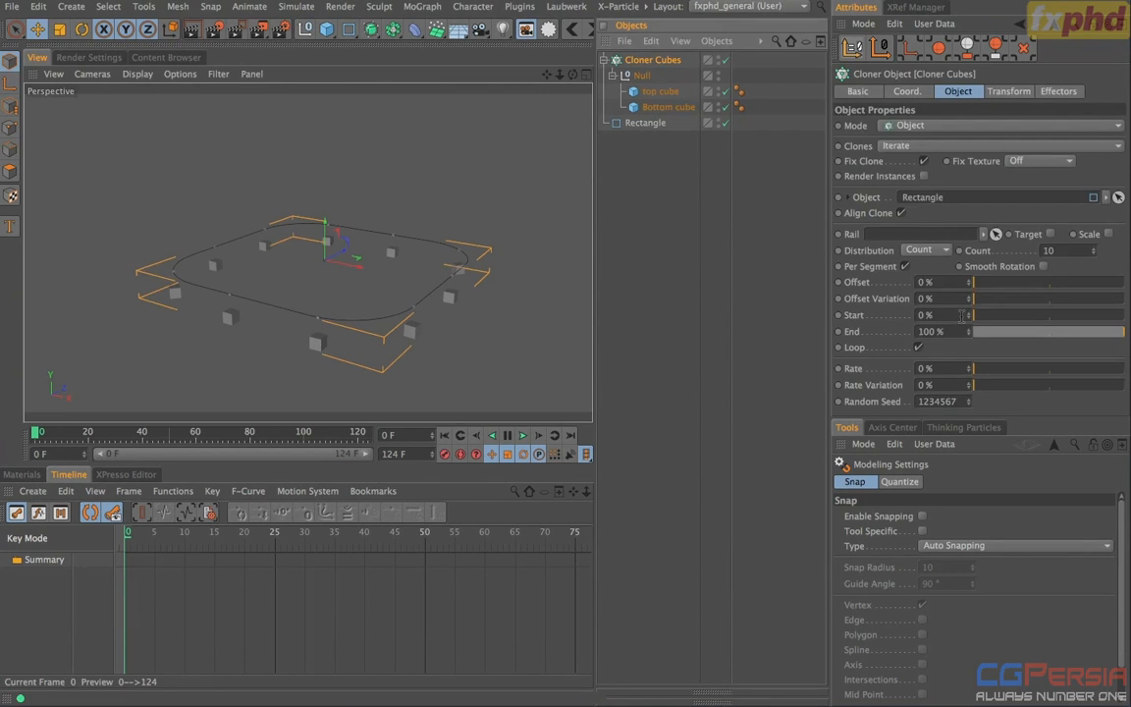
left_click_drag(969, 284, 1018, 283)
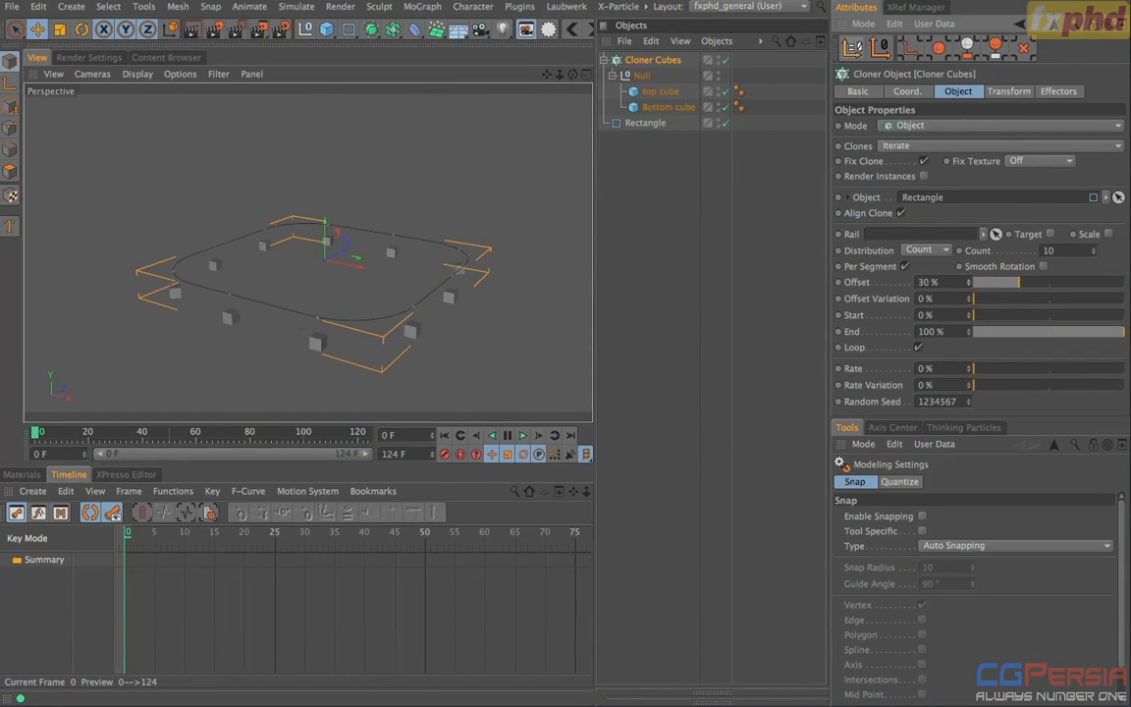
right_click(967, 286)
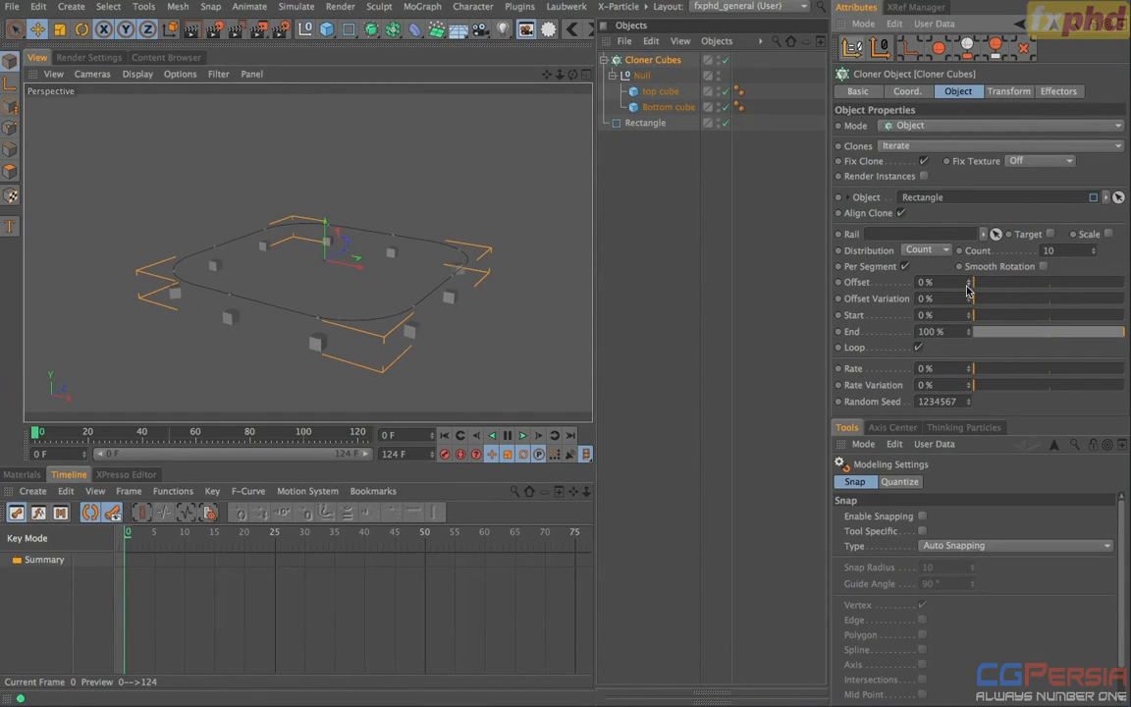
left_click(838, 282)
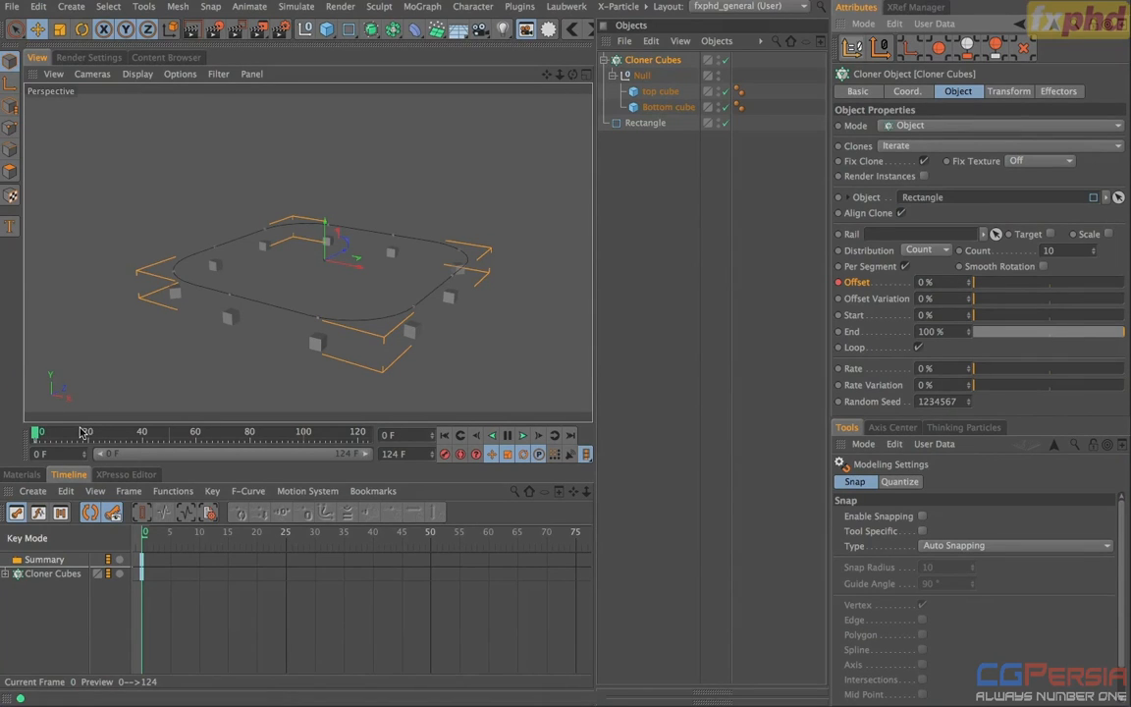
Step: Go to frame 100 and extend the project and its preview range to end at frame 249
left_click_drag(74, 432, 304, 433)
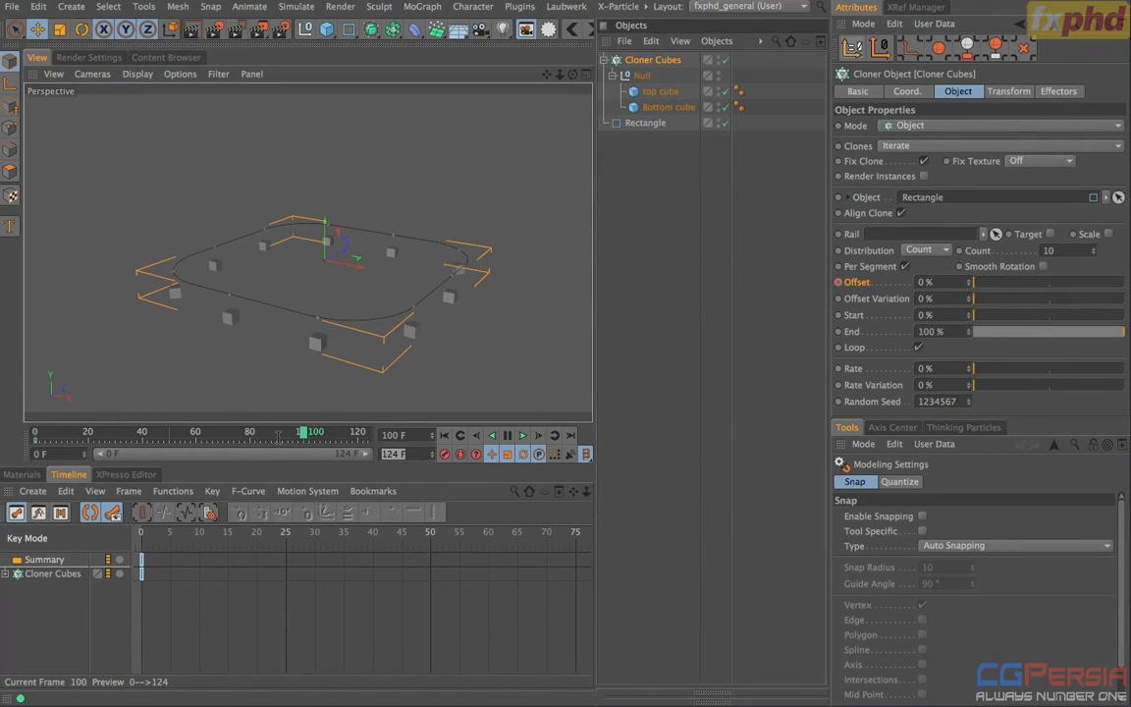
type("245")
key("Return")
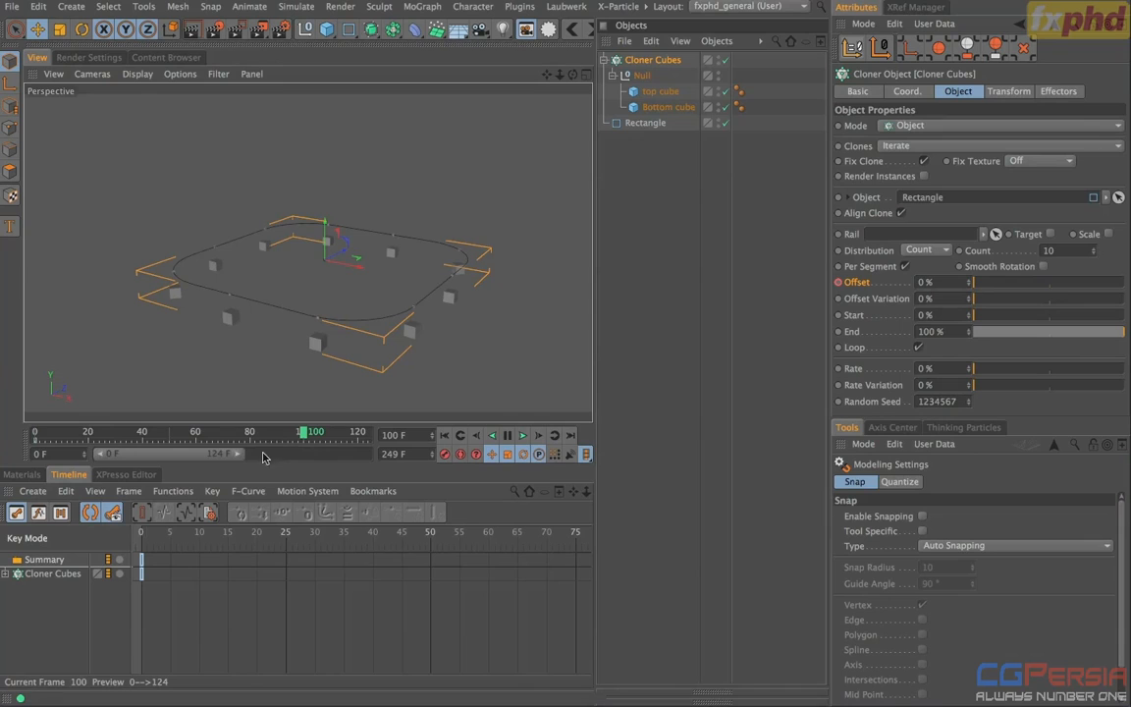
left_click_drag(235, 457, 369, 455)
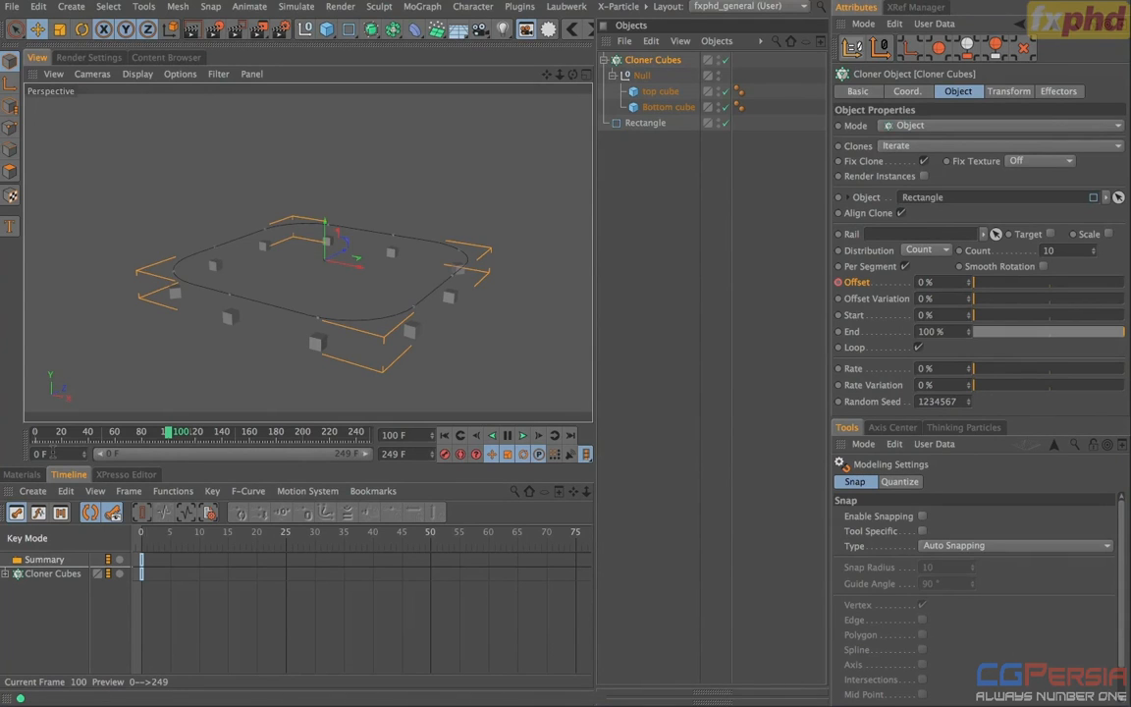
Step: Set the Cloner Cubes Offset to 30% and keyframe it at frame 100
left_click_drag(951, 280, 811, 272)
type("30")
key("Return")
left_click(839, 283)
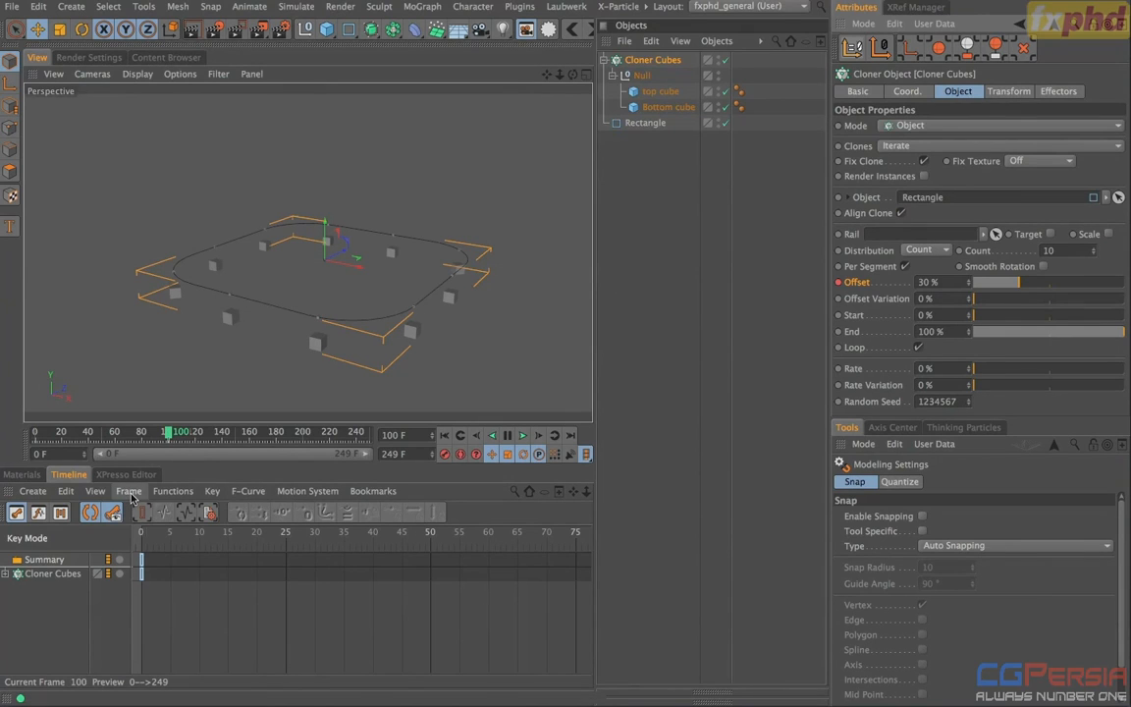
Step: Go to frame 140 and keyframe the Cloner Cubes Offset at 20%
left_click(169, 433)
left_click_drag(169, 433, 223, 450)
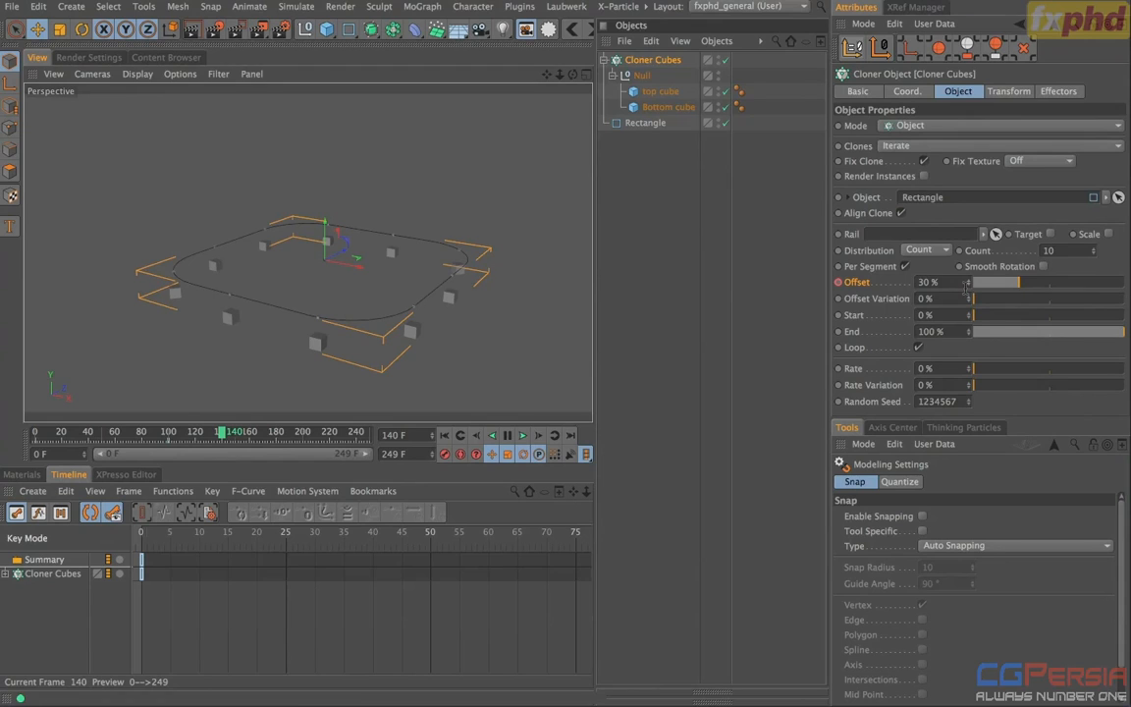
left_click_drag(965, 286, 760, 270)
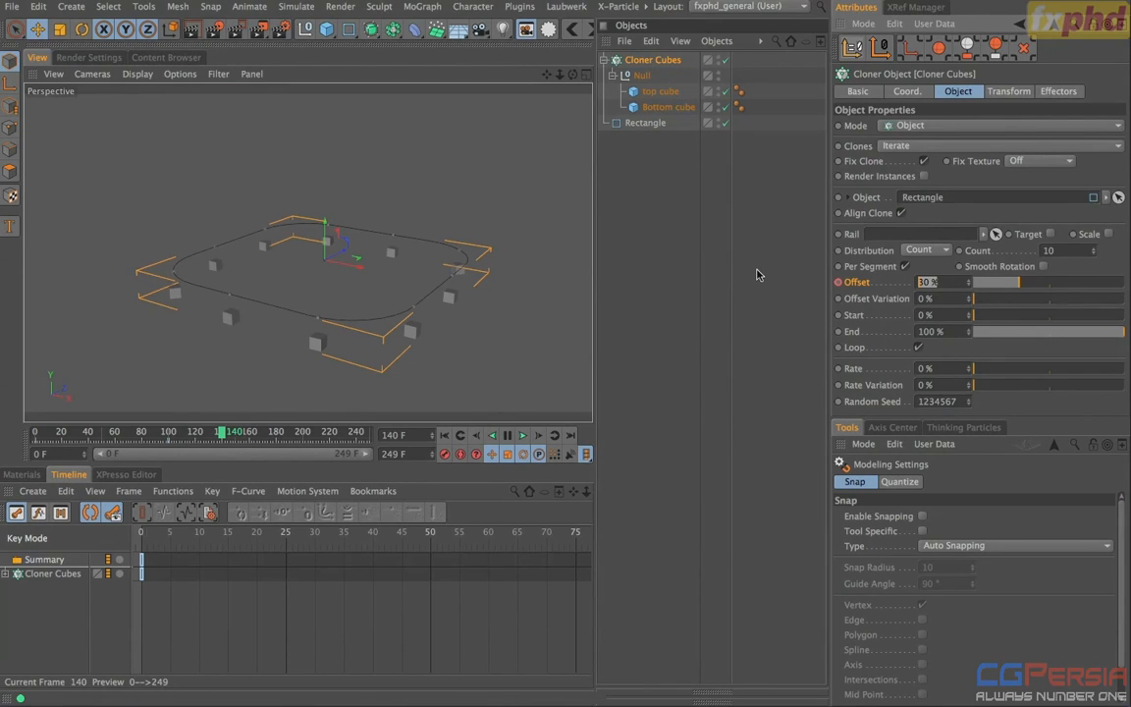
type("20")
key("Return")
Step: Go to the last frame, 249, keyframe the Cloner Cubes Offset at 40%, and clear the selection
left_click(572, 436)
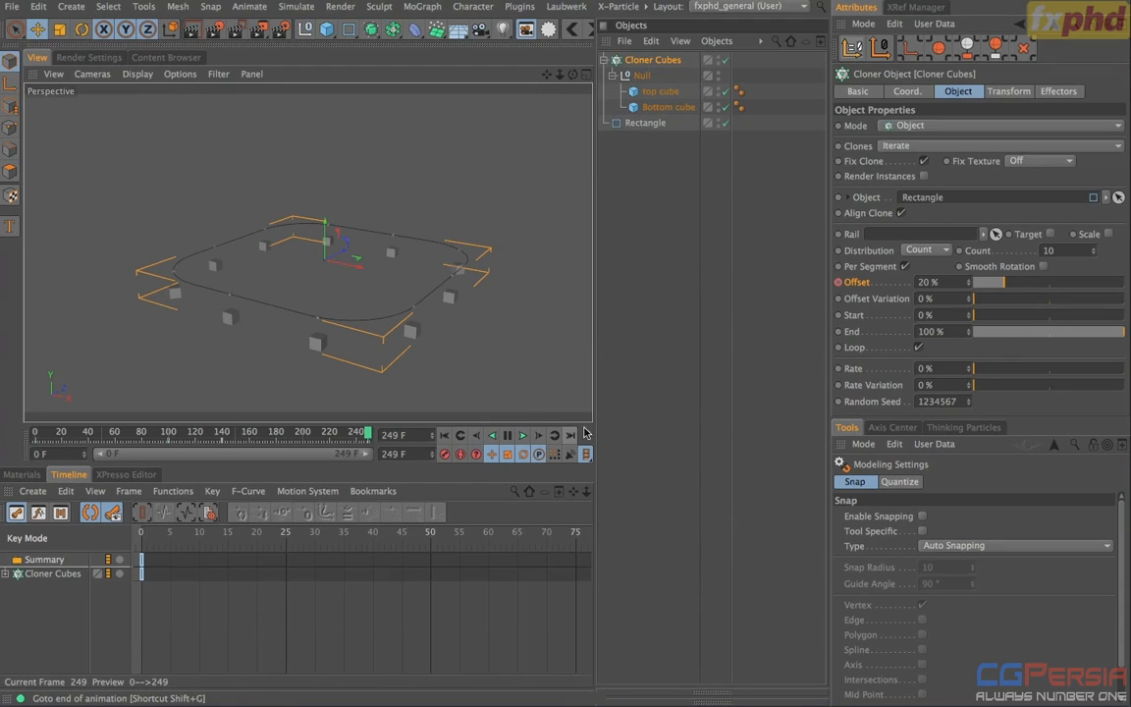
double_click(959, 283)
type("40")
key("Return")
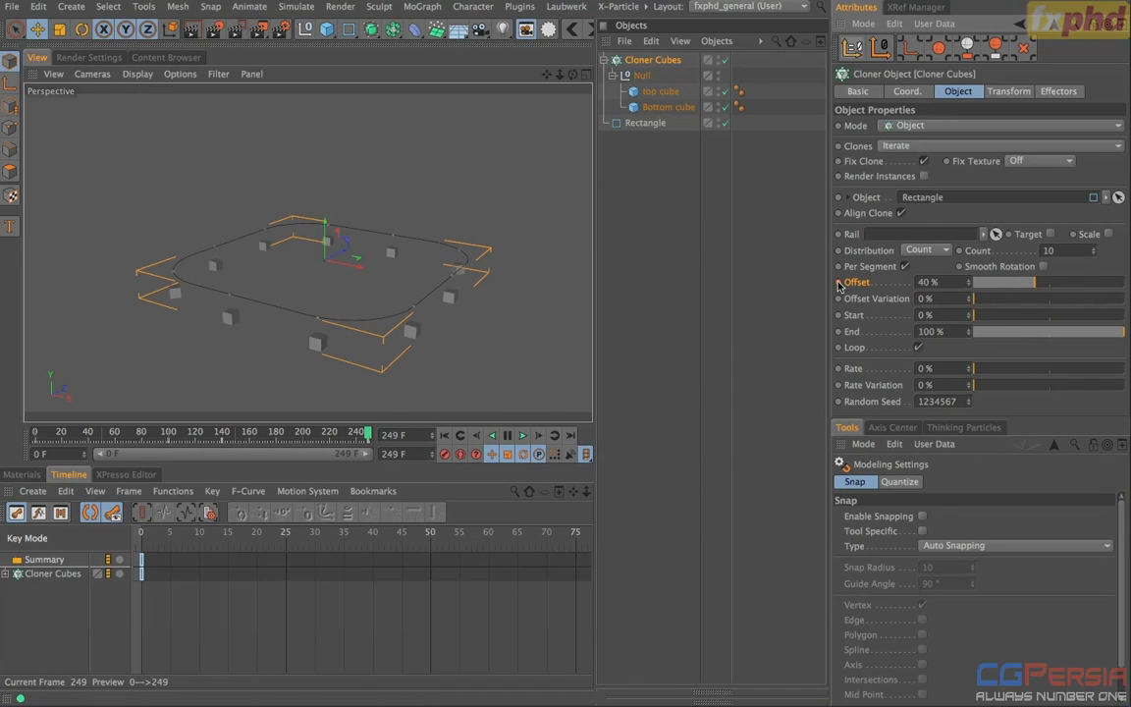
left_click(633, 312)
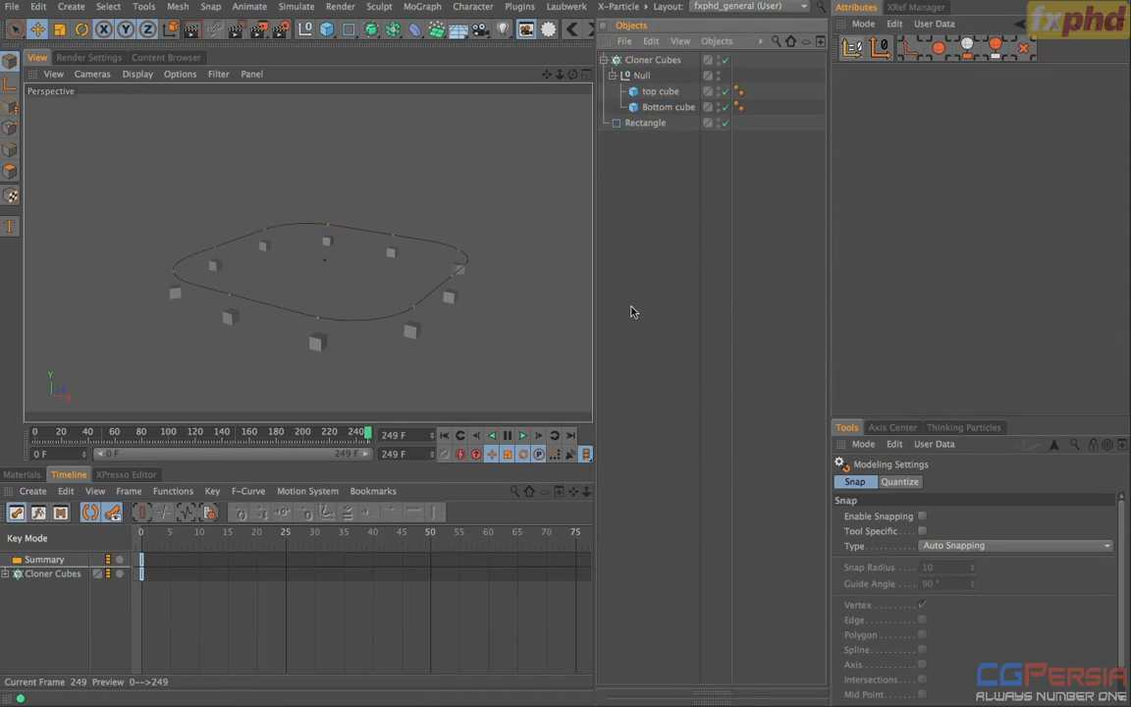
Step: Fit the keyframe timeline to the full project range and play the animation from frame 0
left_click(121, 493)
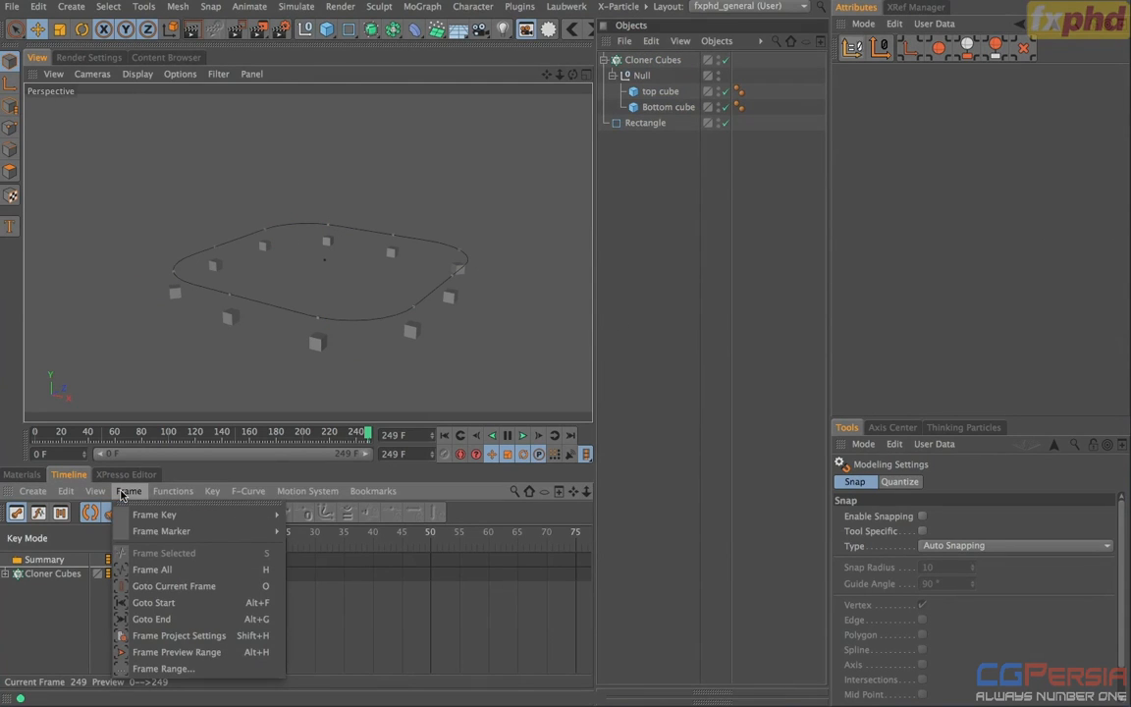
left_click(152, 634)
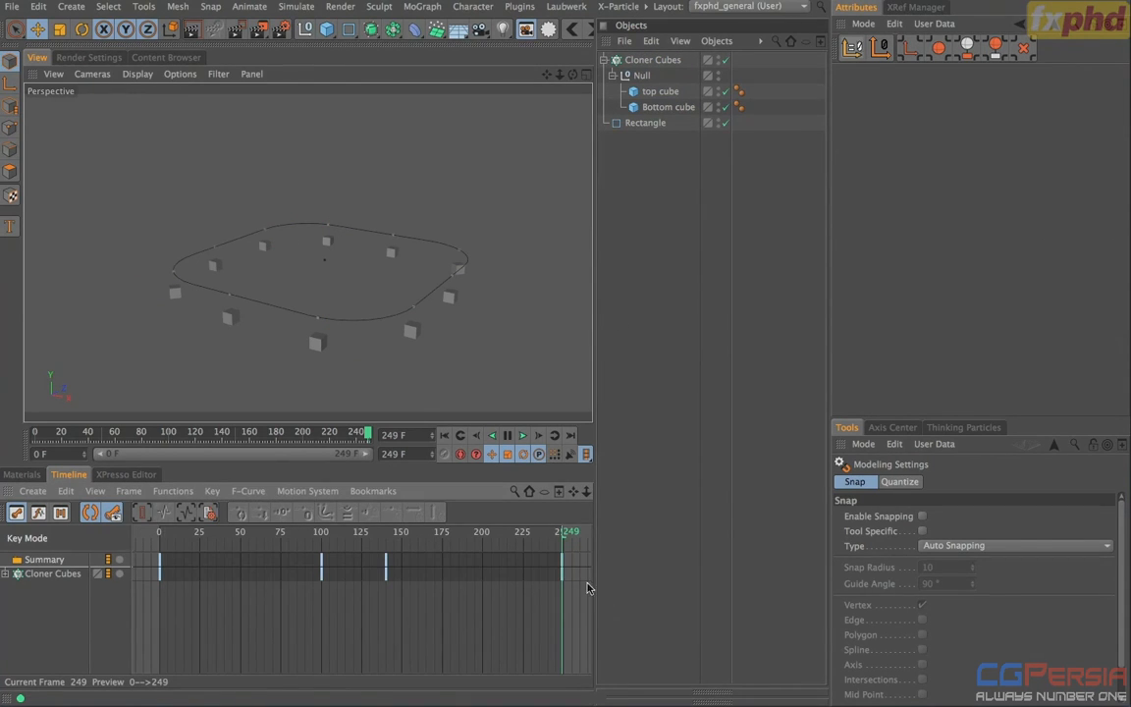
left_click_drag(570, 536, 159, 550)
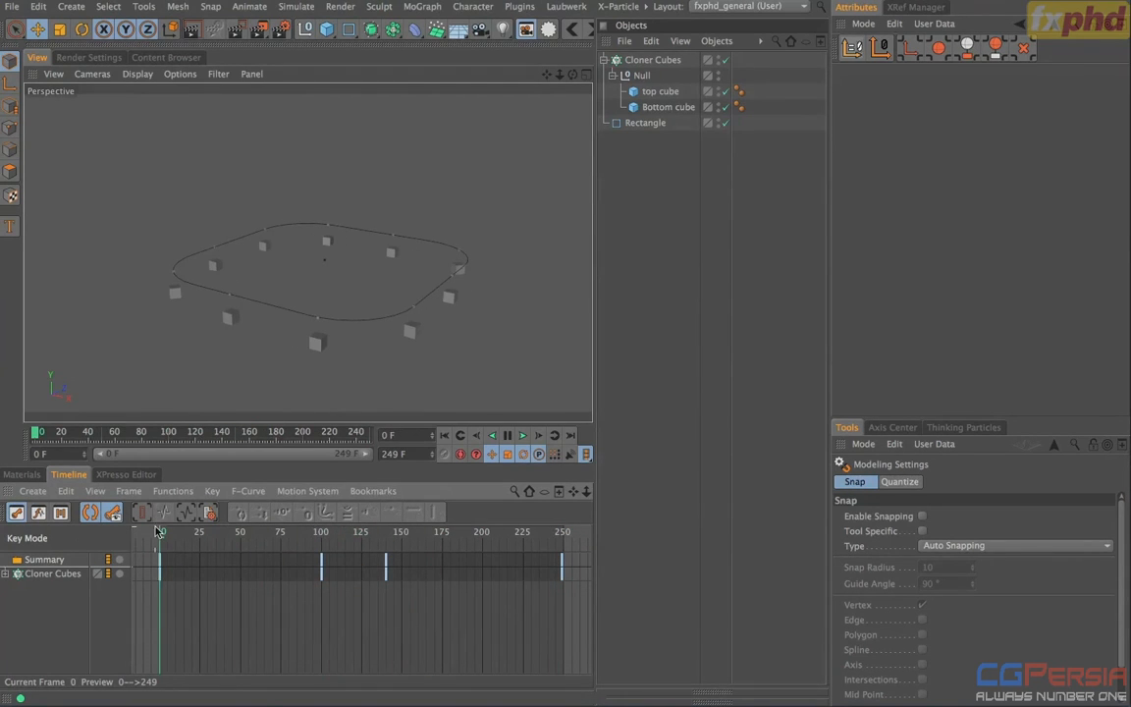
left_click(522, 436)
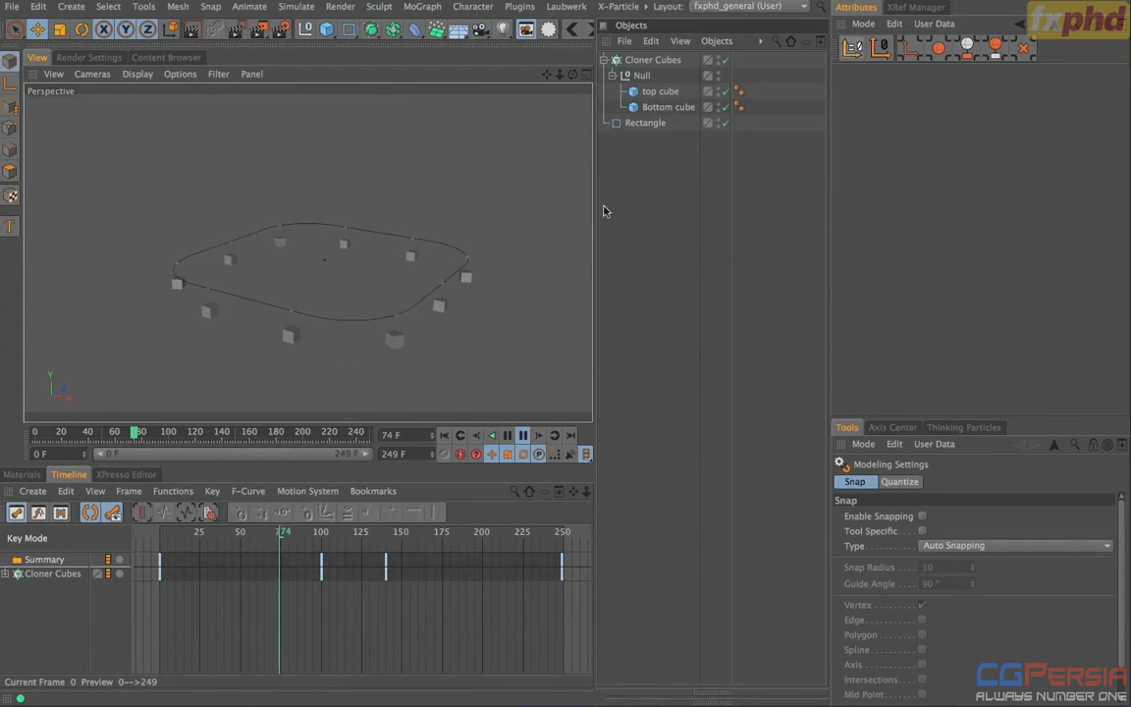
Step: Raise the Rectangle spline's Uniform intermediate points number to 32
left_click(648, 122)
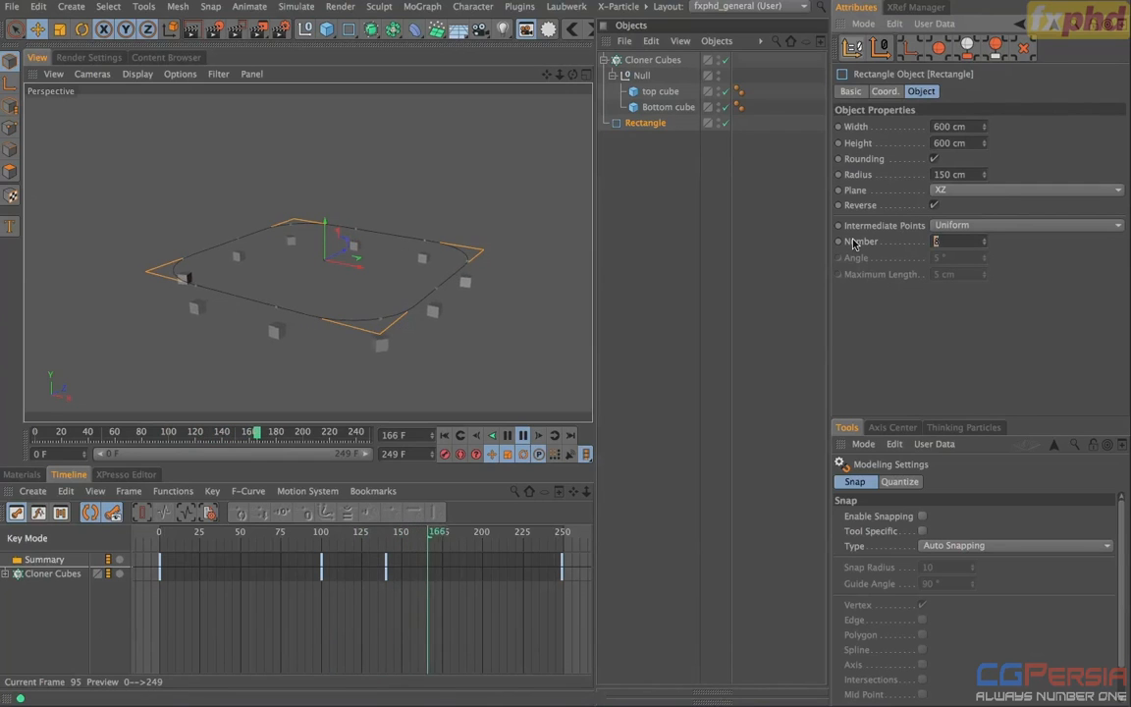
type("32")
key("Return")
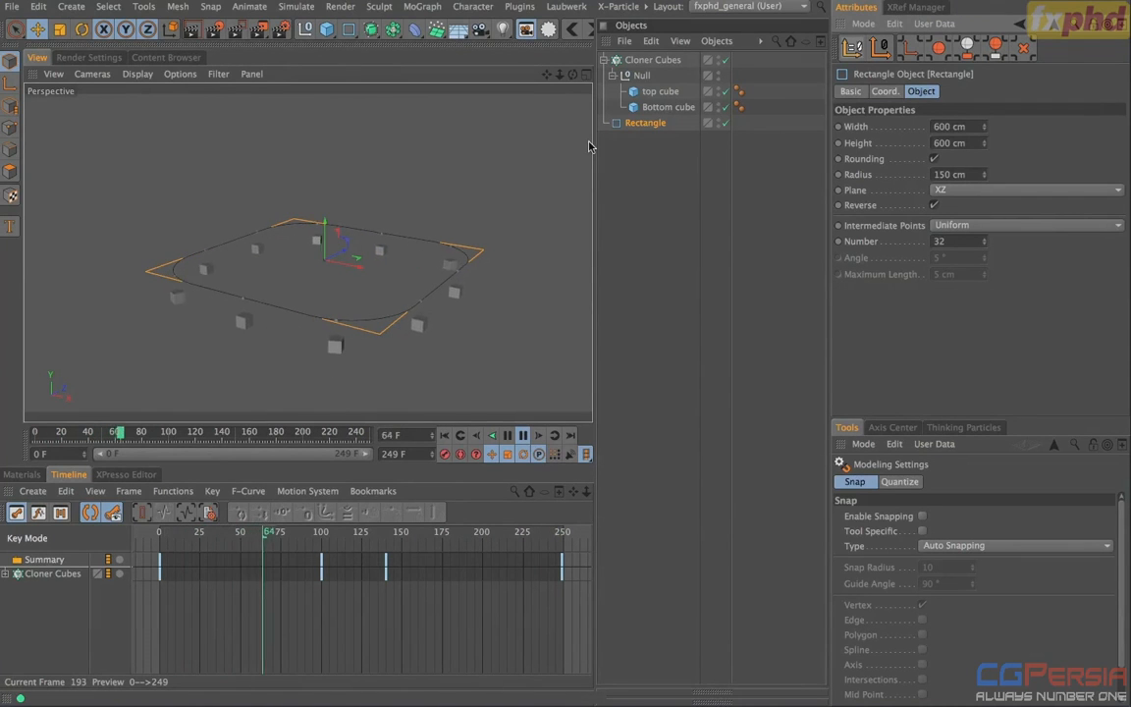
Step: Enable Smooth Rotation on the Cloner Cubes, then stop playback and return to frame 0
left_click(654, 61)
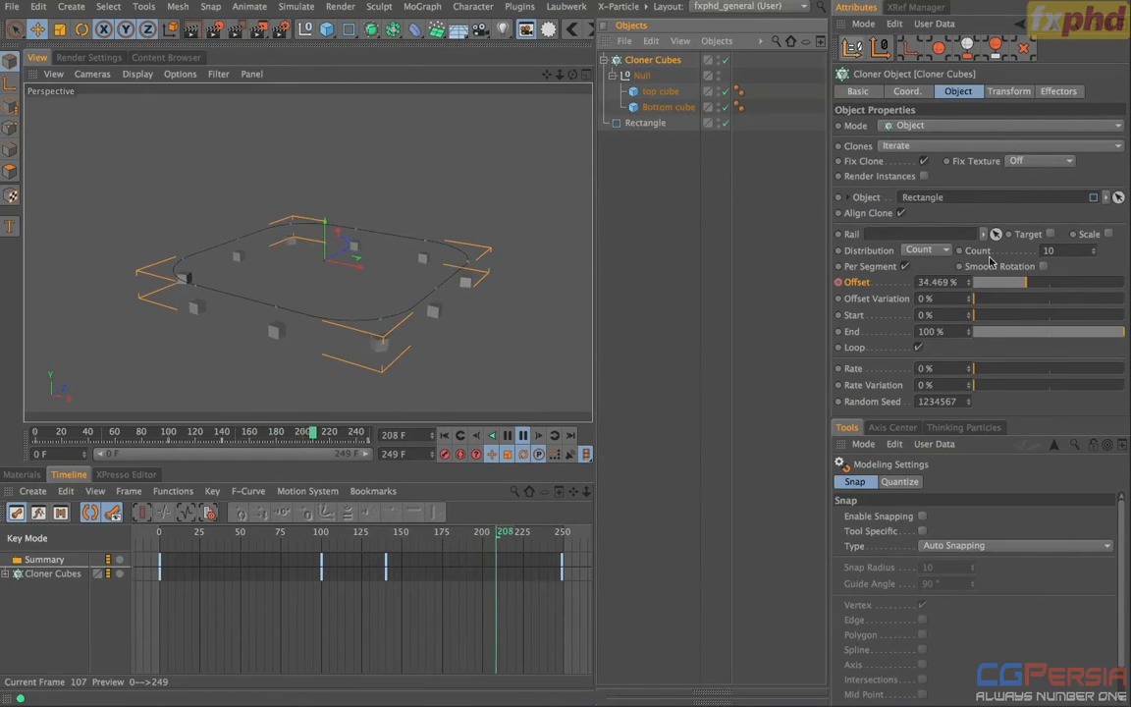
left_click(1044, 266)
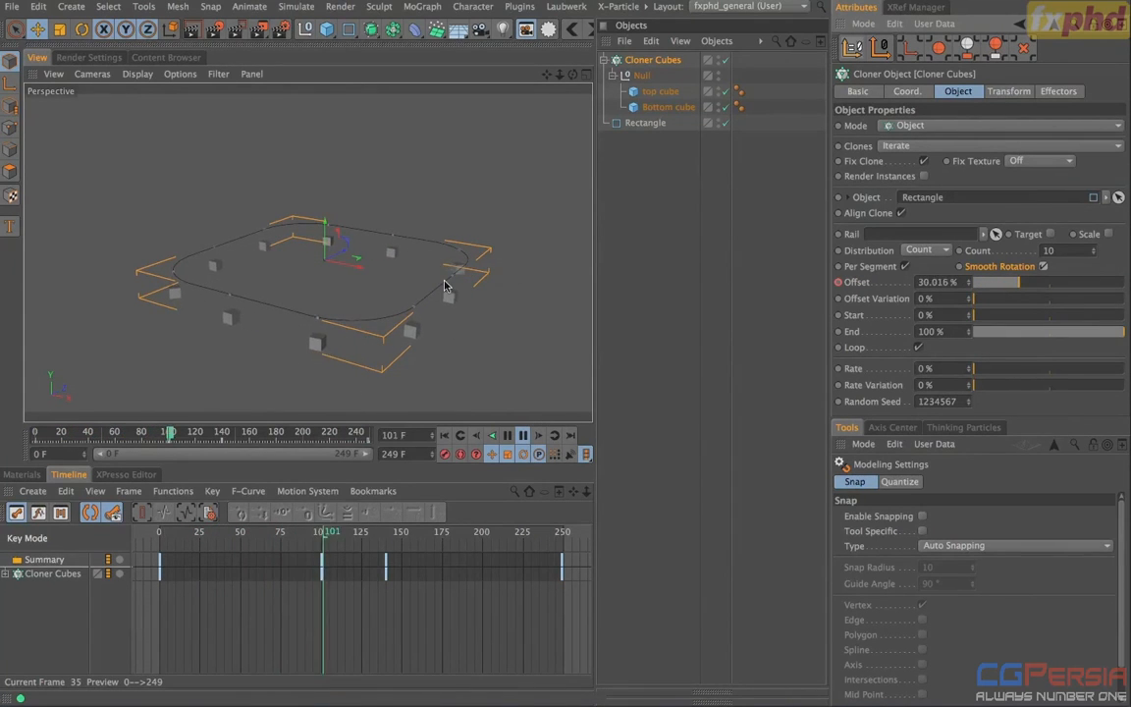
left_click(672, 167)
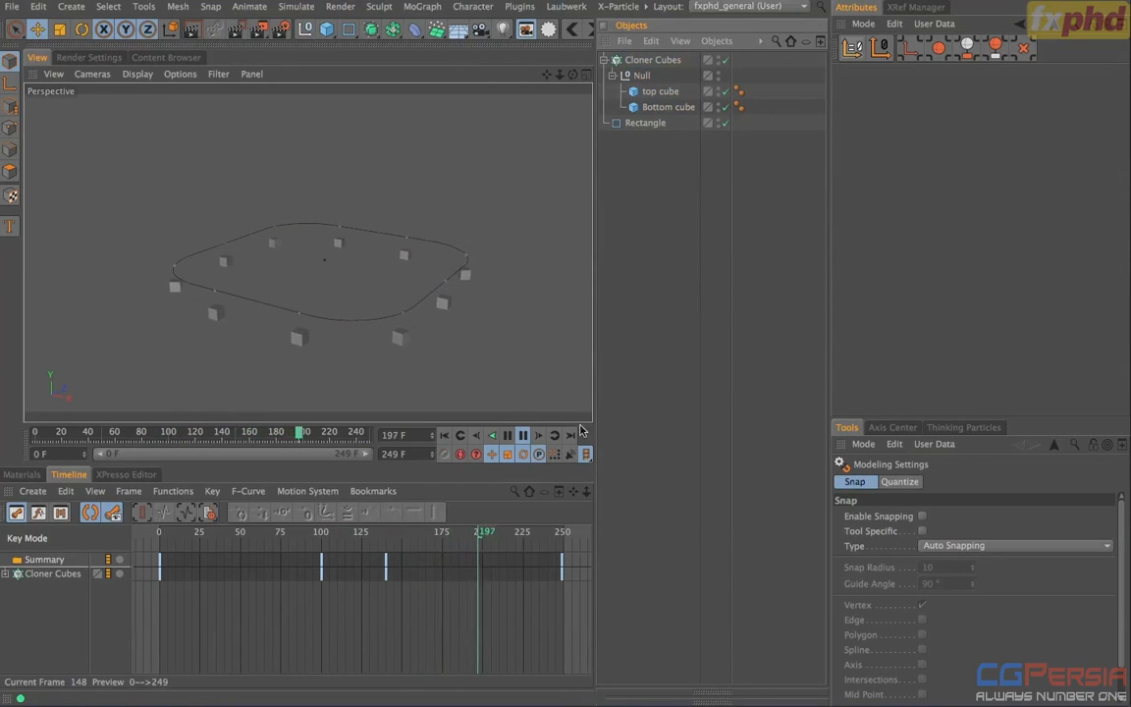
left_click(524, 436)
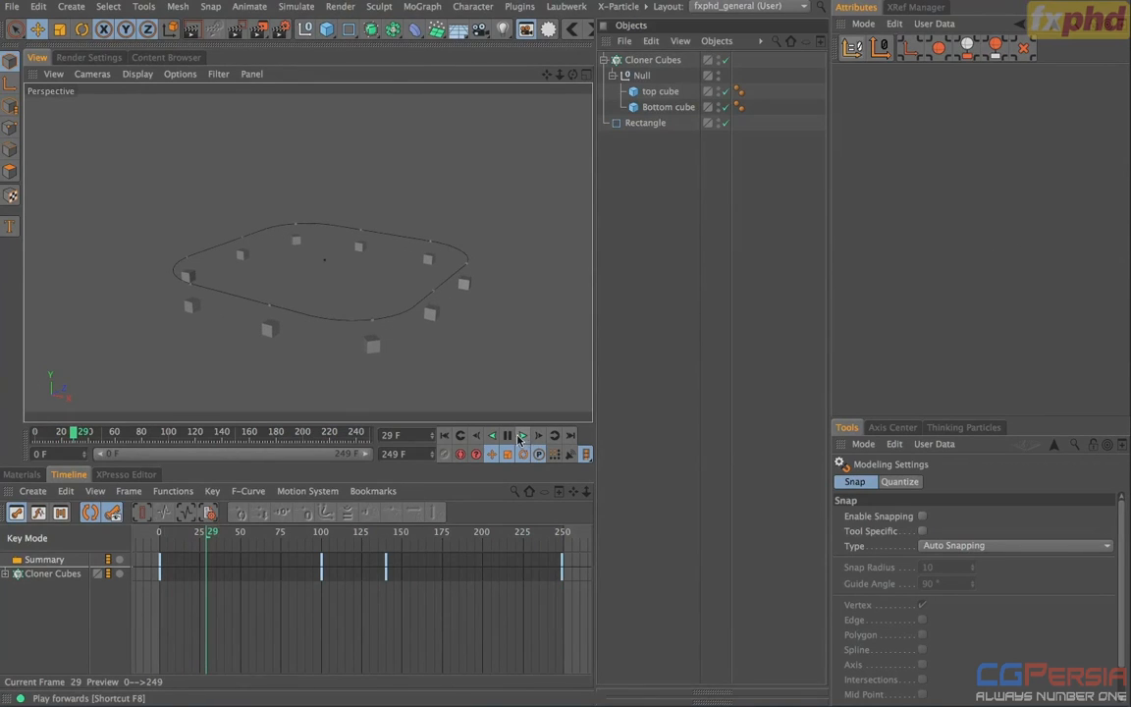
left_click(442, 437)
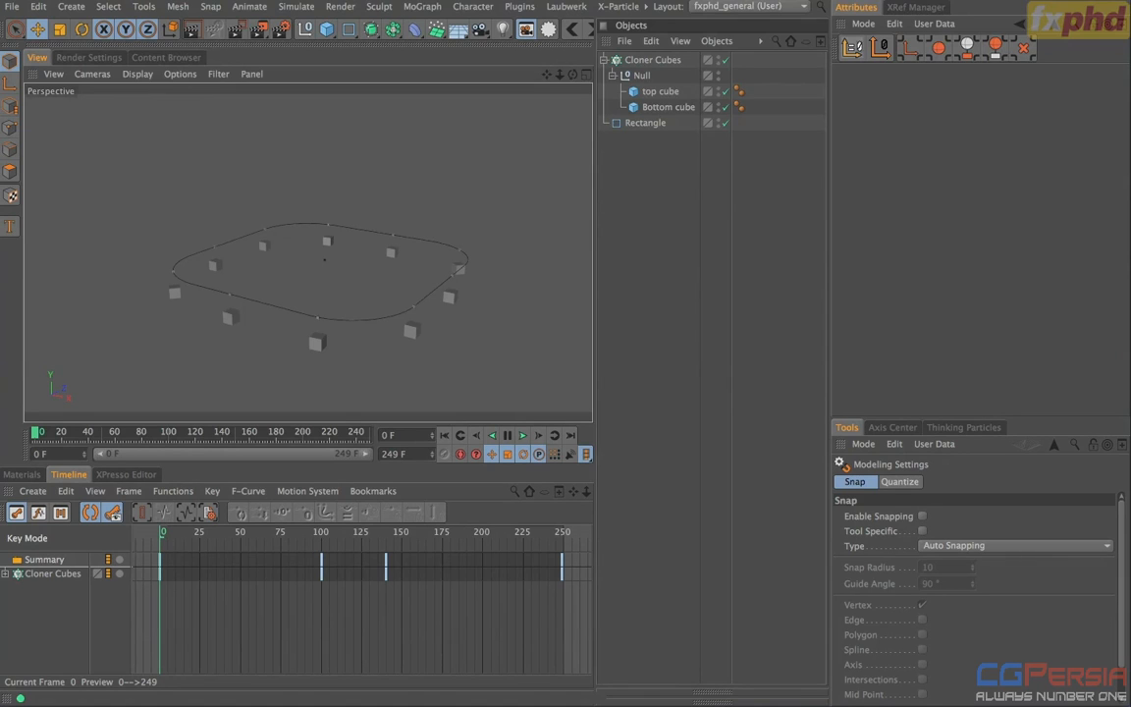
Step: Add Rigid Body simulation tags to both the top cube and the Bottom cube
left_click(659, 91)
left_click(661, 108, "shift")
right_click(660, 113)
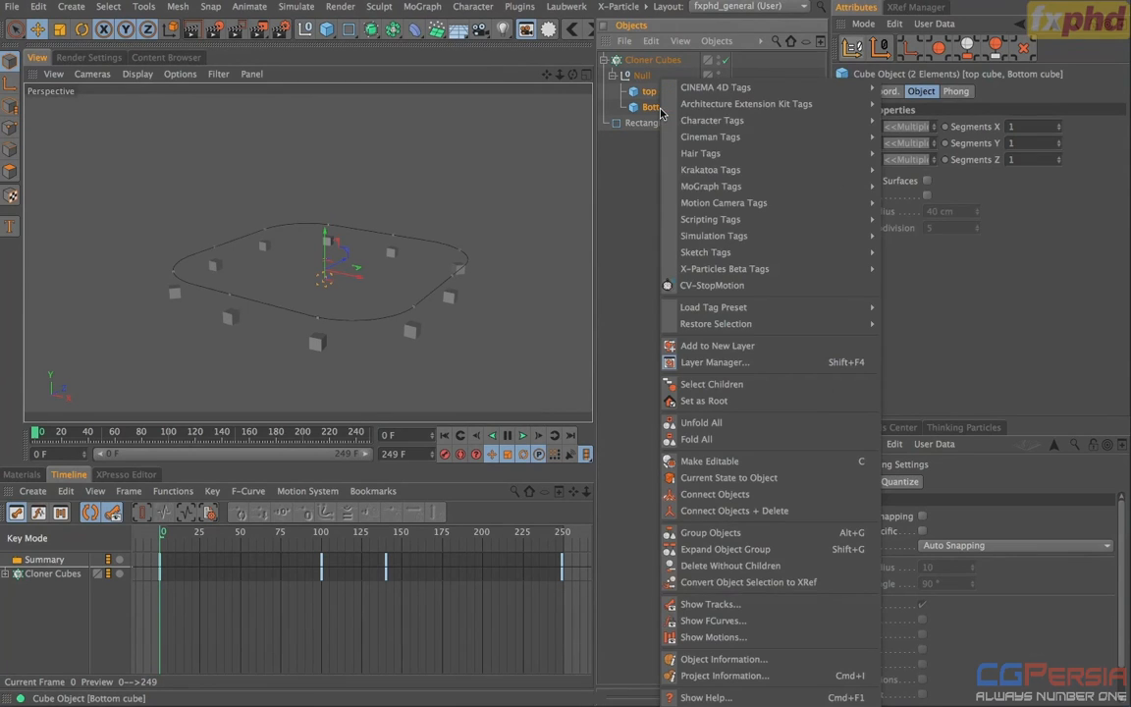
mouse_move(736, 238)
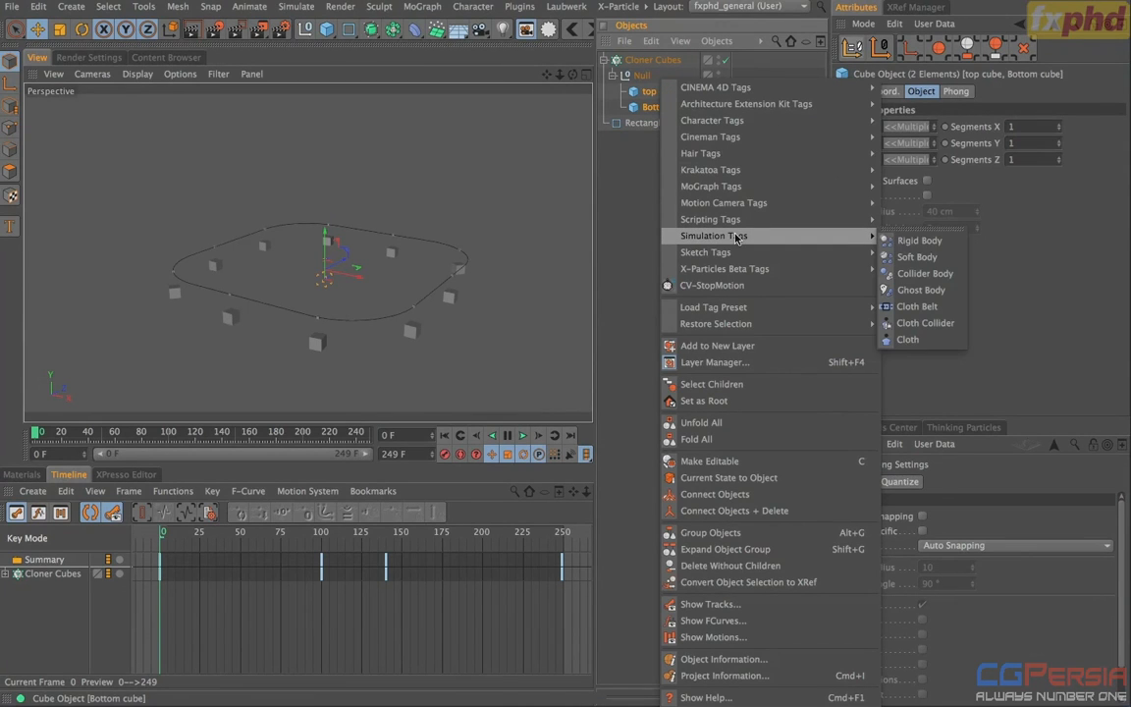
left_click(915, 241)
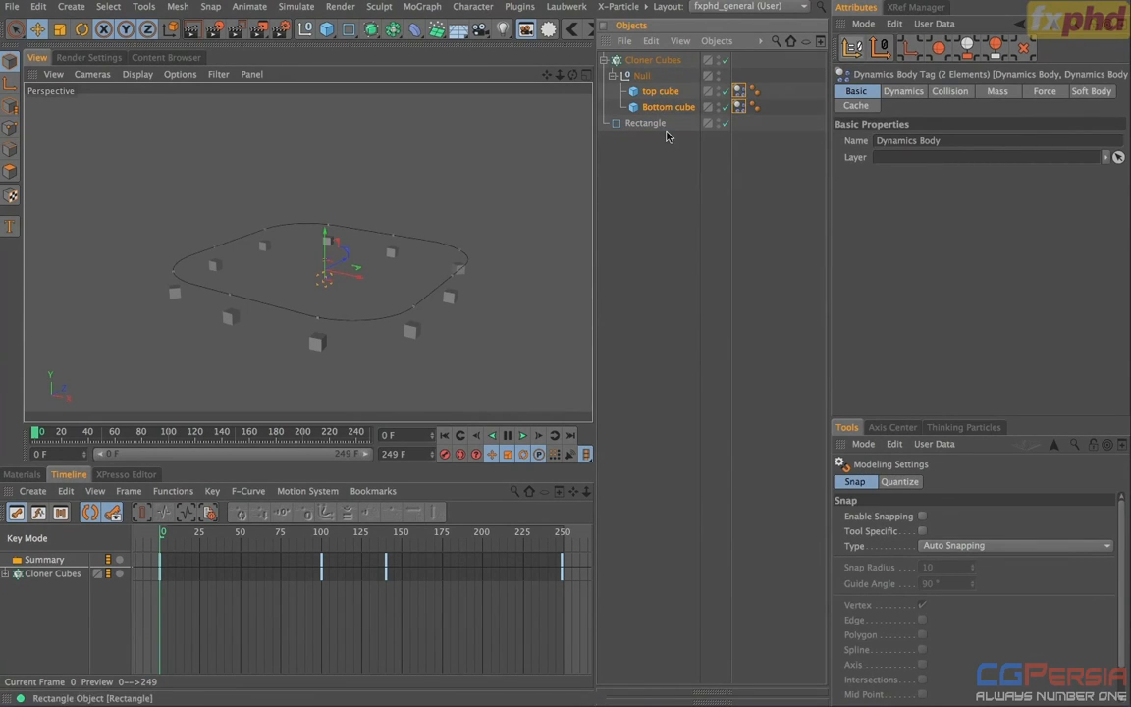
Step: Play the rigid body simulation twice to check how the cubes behave, and rewind to frame 0
left_click(523, 436)
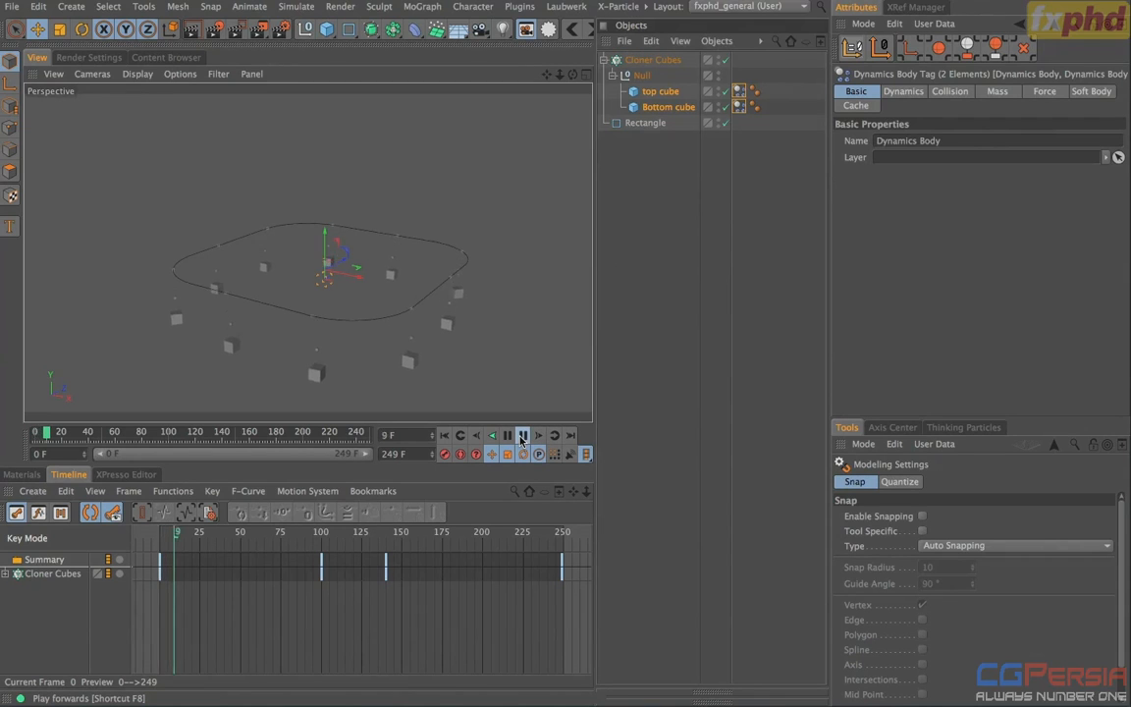
left_click(522, 436)
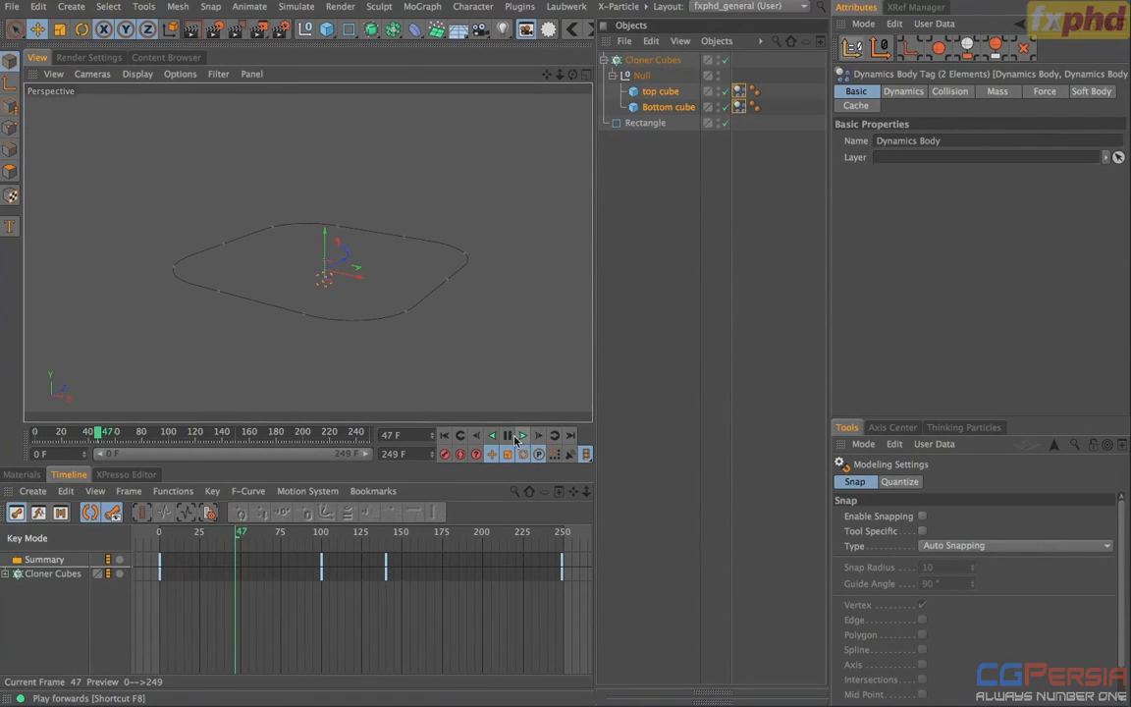
left_click(443, 436)
left_click(523, 436)
left_click(522, 436)
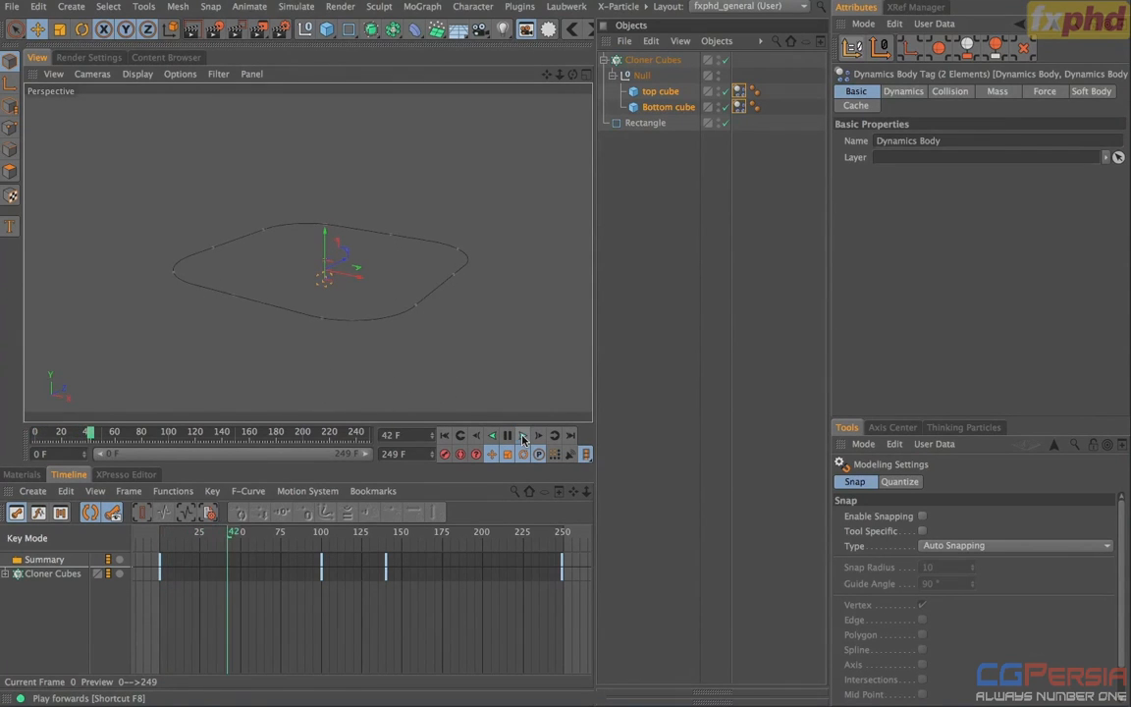
left_click(443, 435)
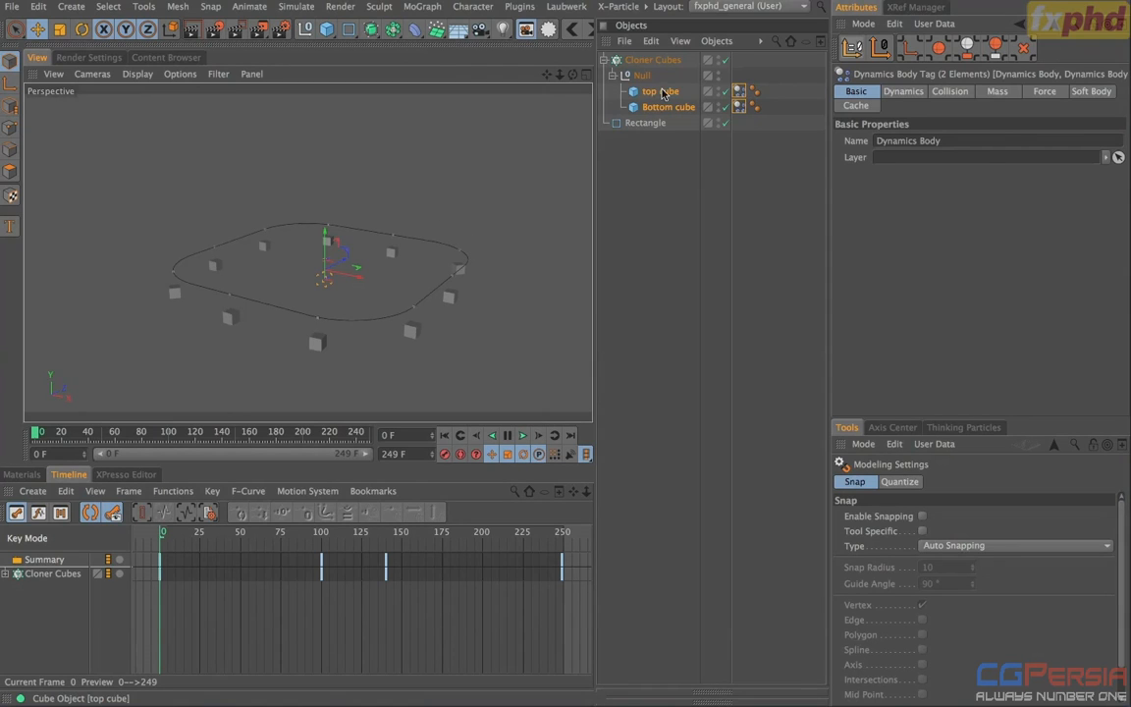
Step: Set the Dynamic option of the top cube's Dynamics Body tag to Off
left_click(626, 90)
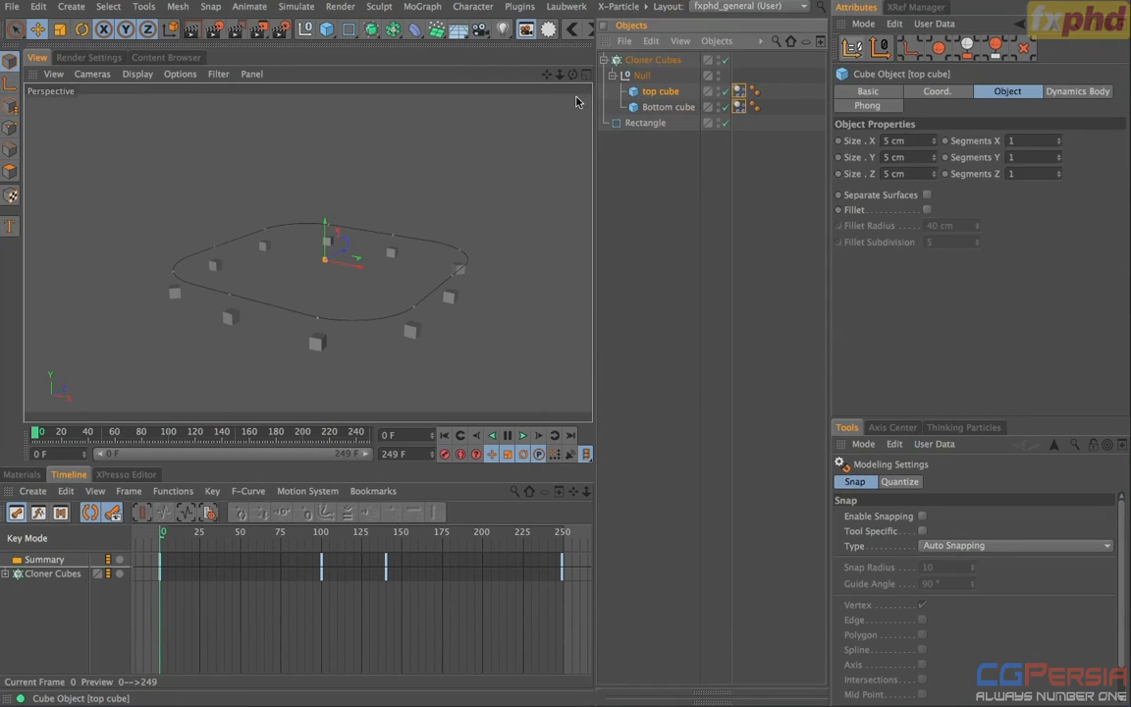
left_click(740, 91)
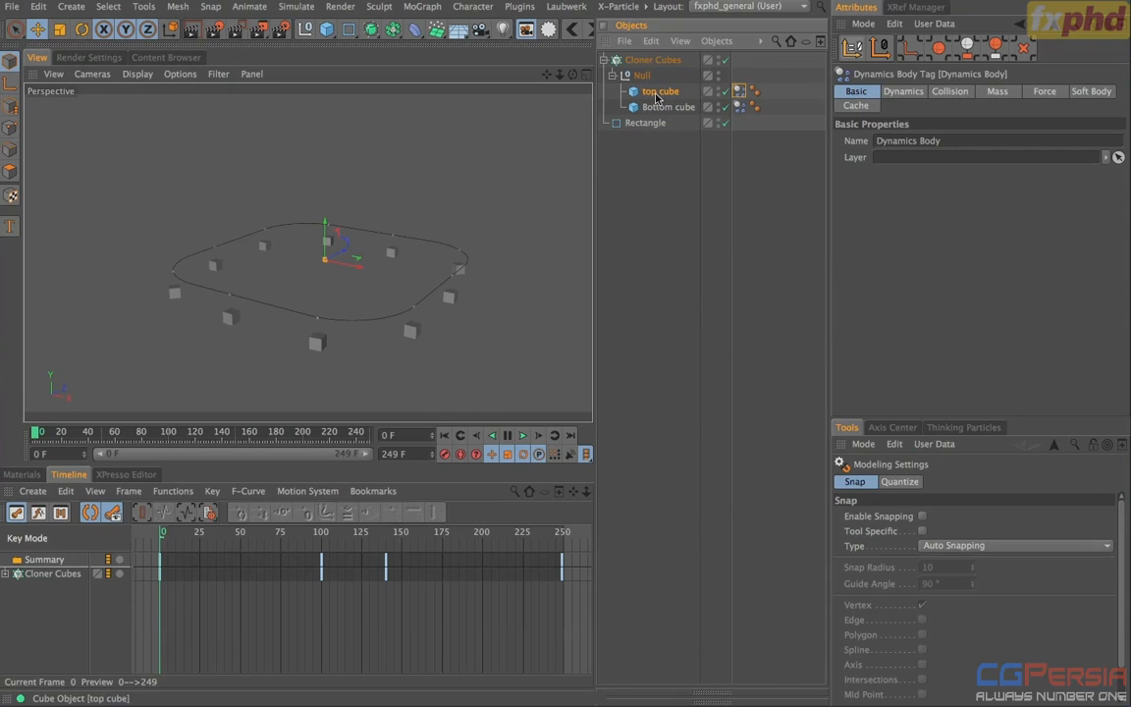
left_click(903, 92)
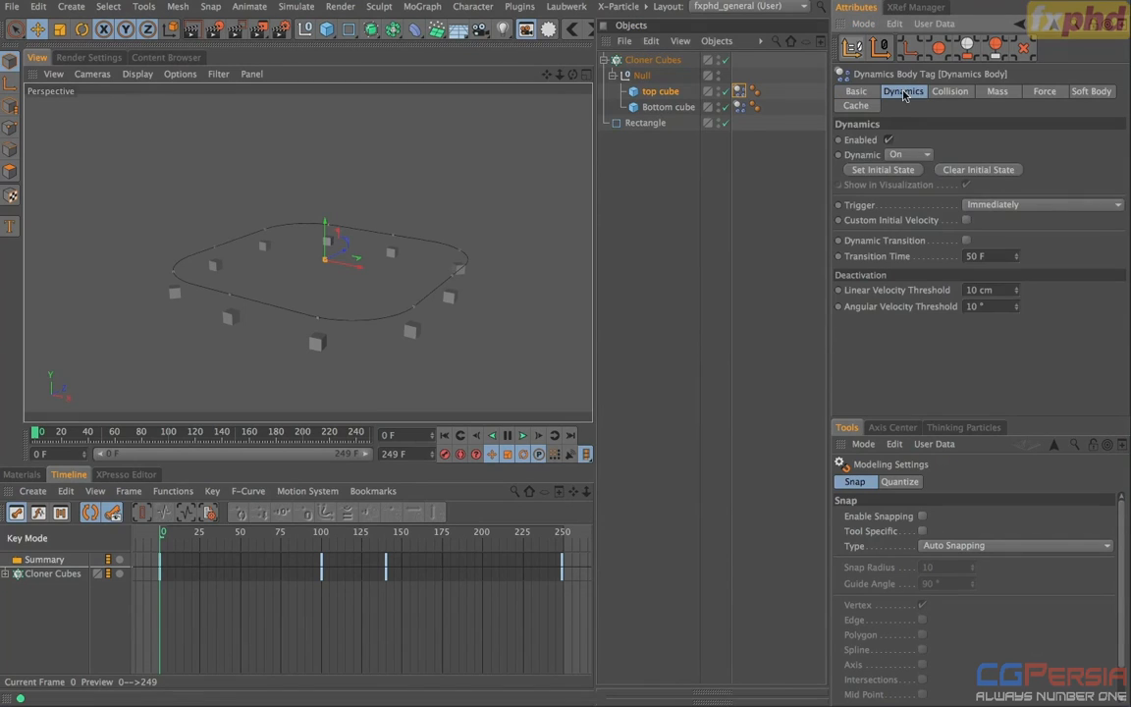
left_click(907, 158)
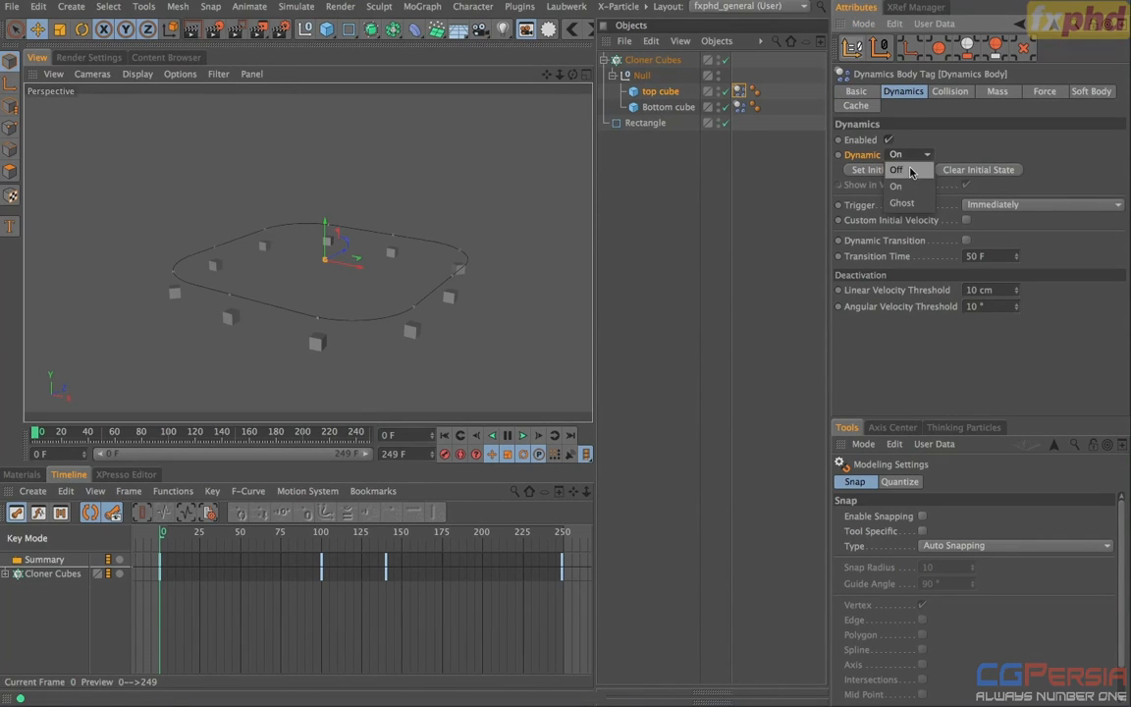
left_click(898, 170)
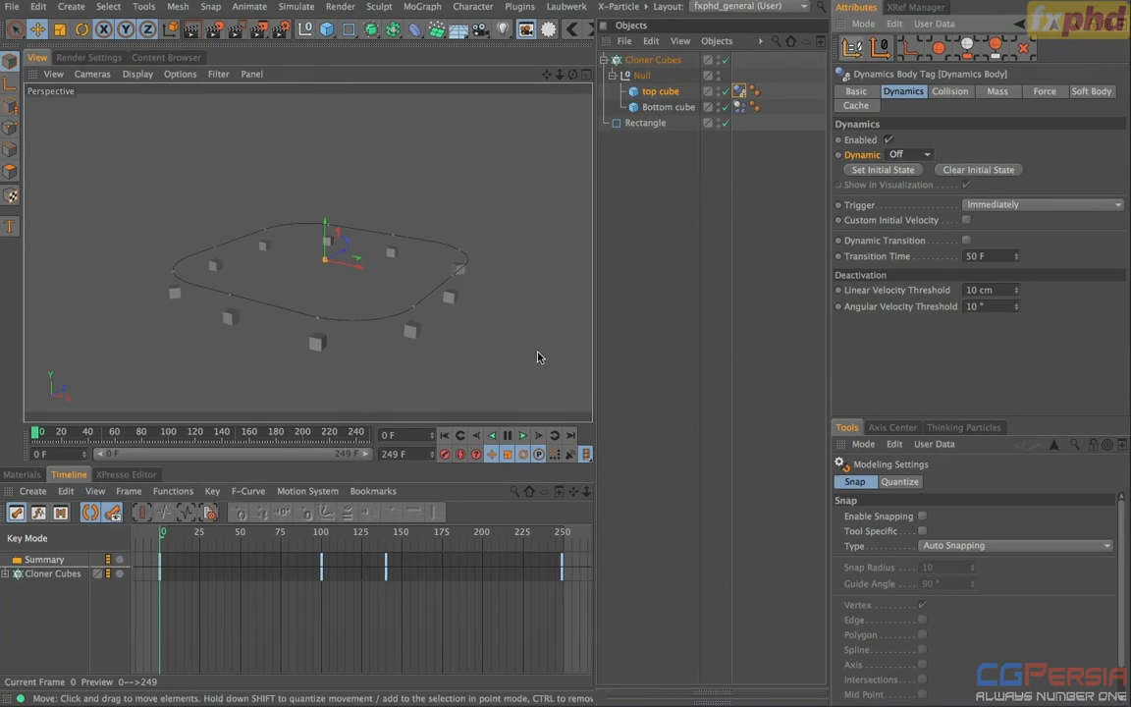
Step: Play the simulation to check how the cubes behave, and rewind to frame 0
left_click(523, 436)
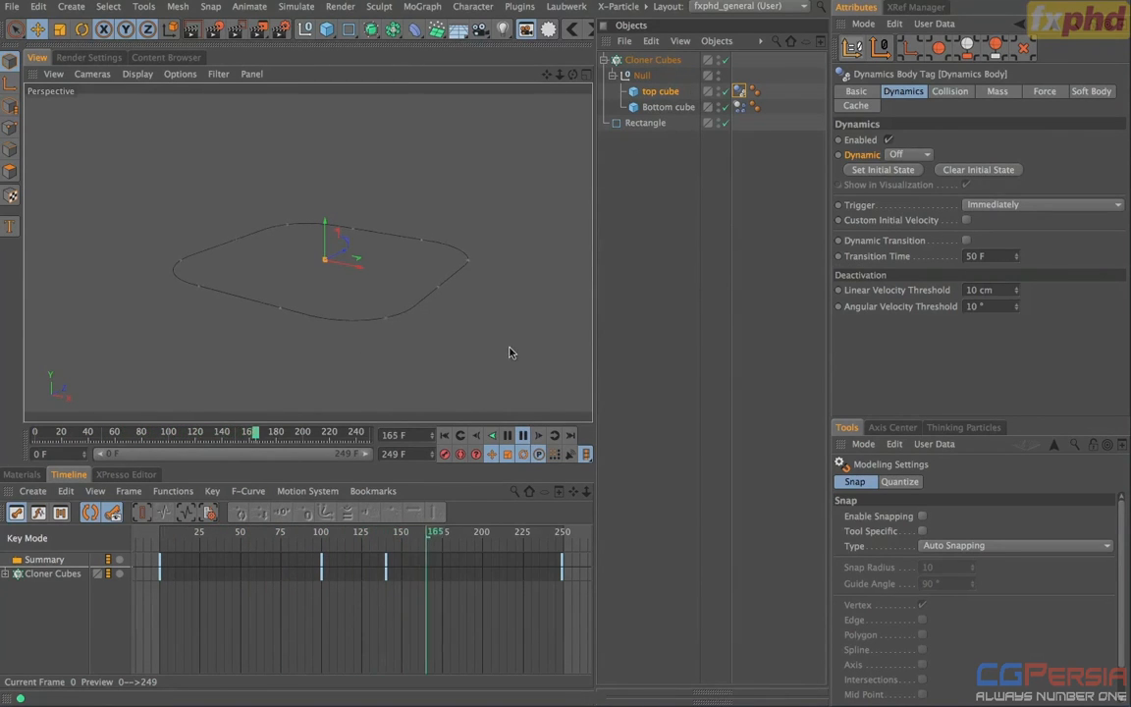
left_click(442, 437)
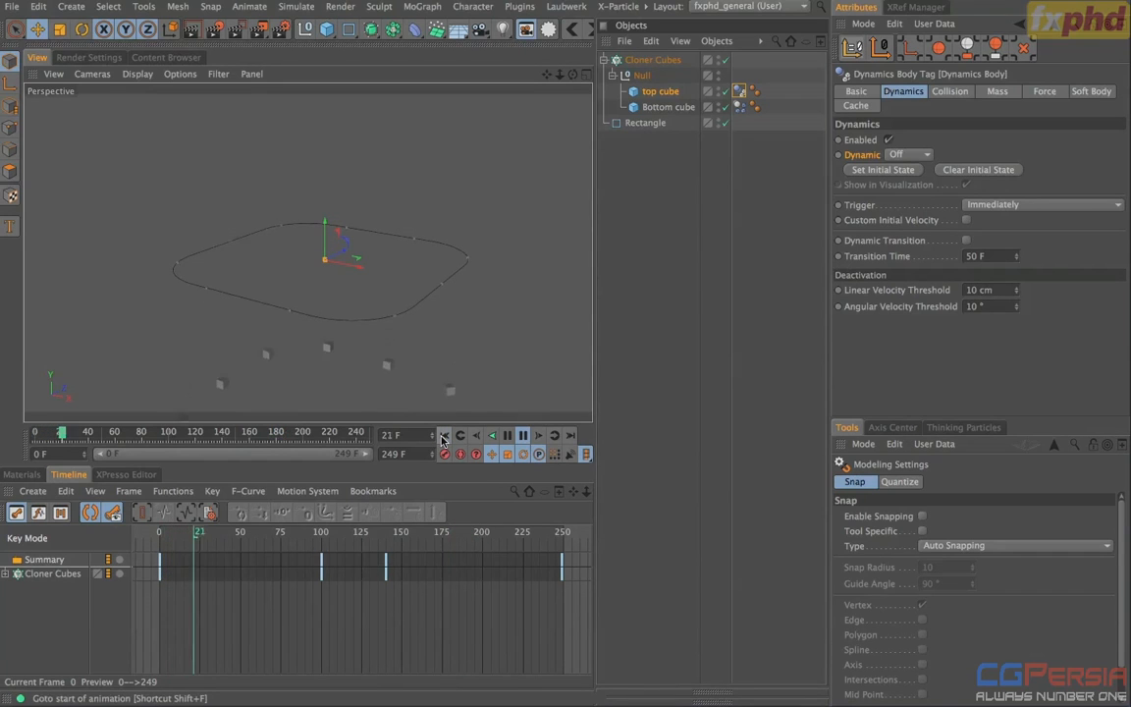
left_click(442, 437)
key("F8")
key("shift+f")
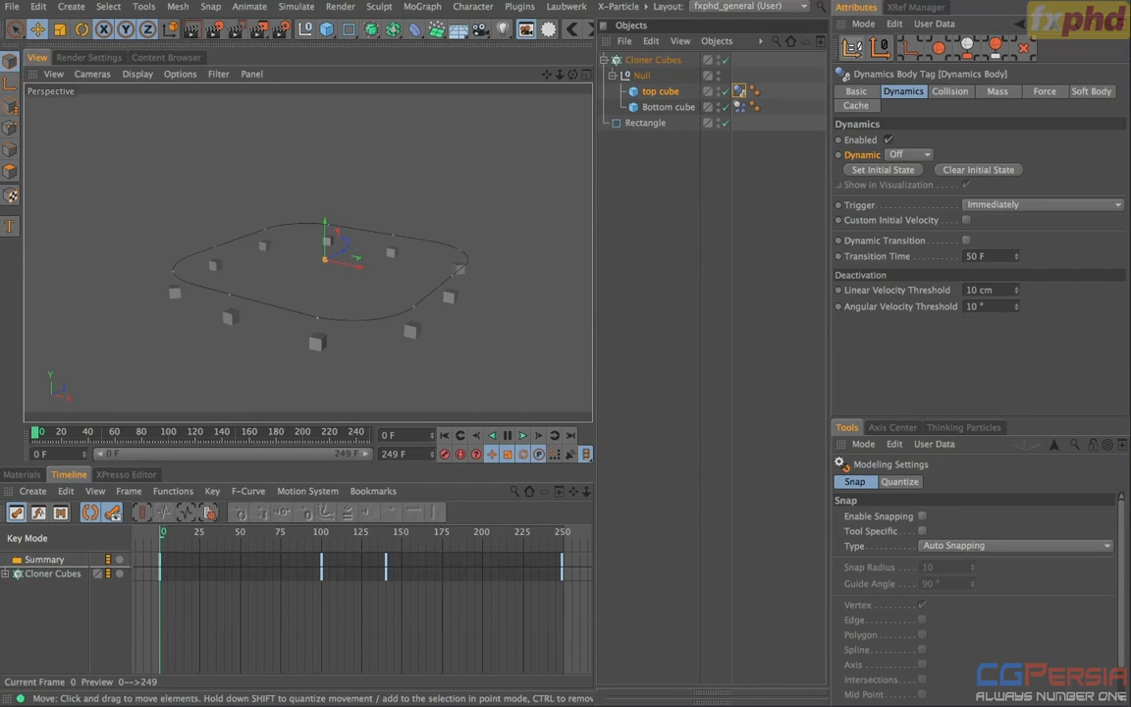
Step: Disable the Cloner Cubes generator and frame the original top cube and Bottom cube in the viewport
left_click(726, 60)
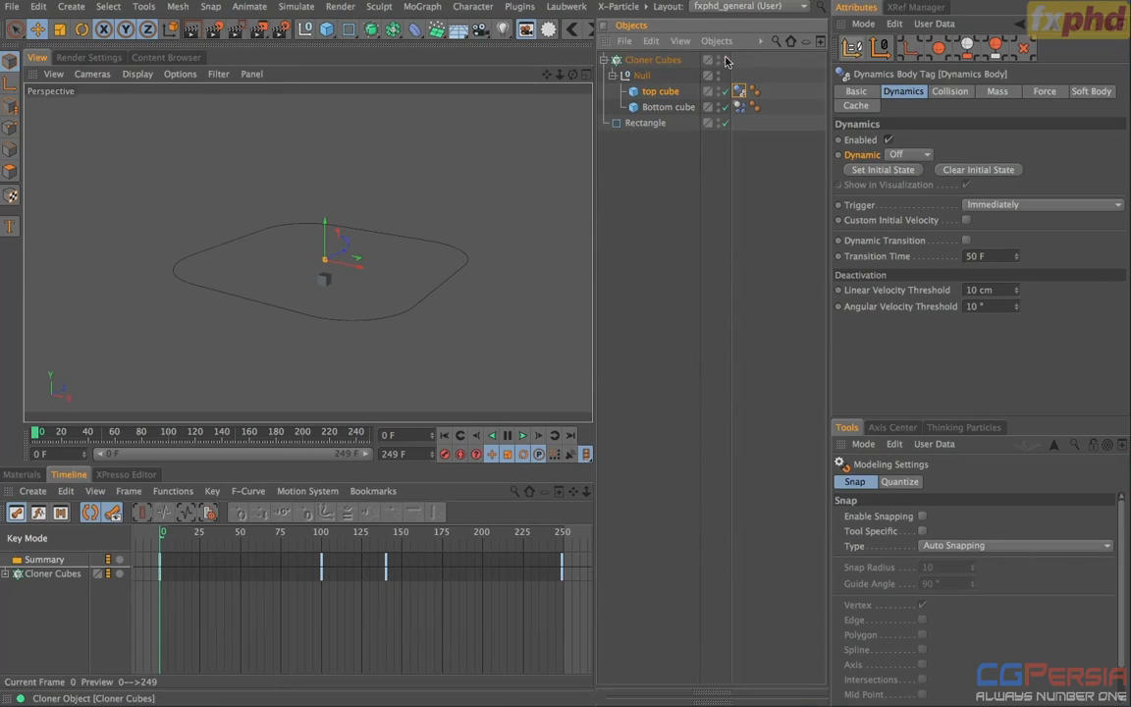
left_click(661, 108, "ctrl")
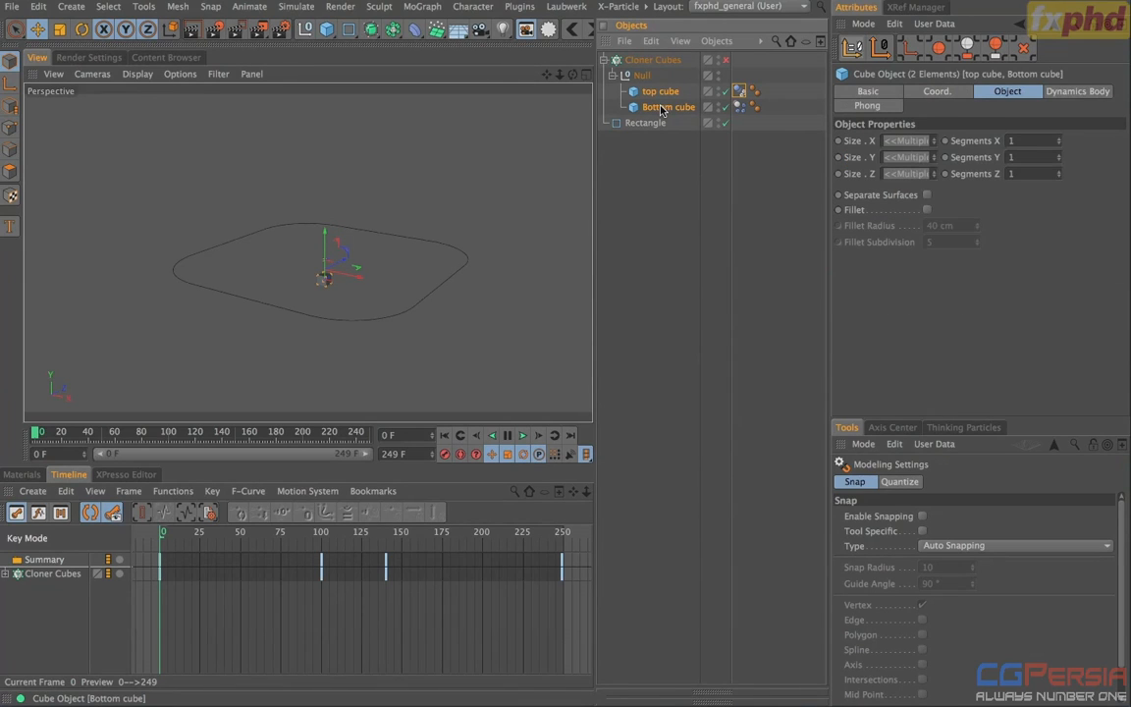
key("o")
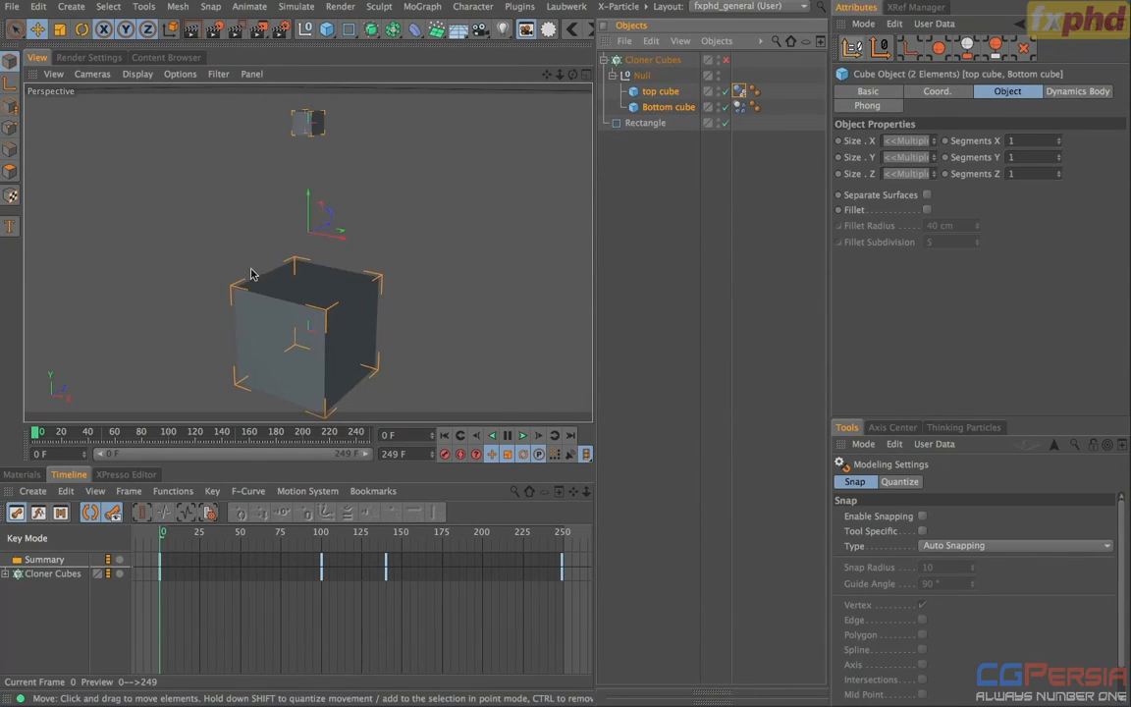
right_click_drag(325, 194, 278, 203, "alt")
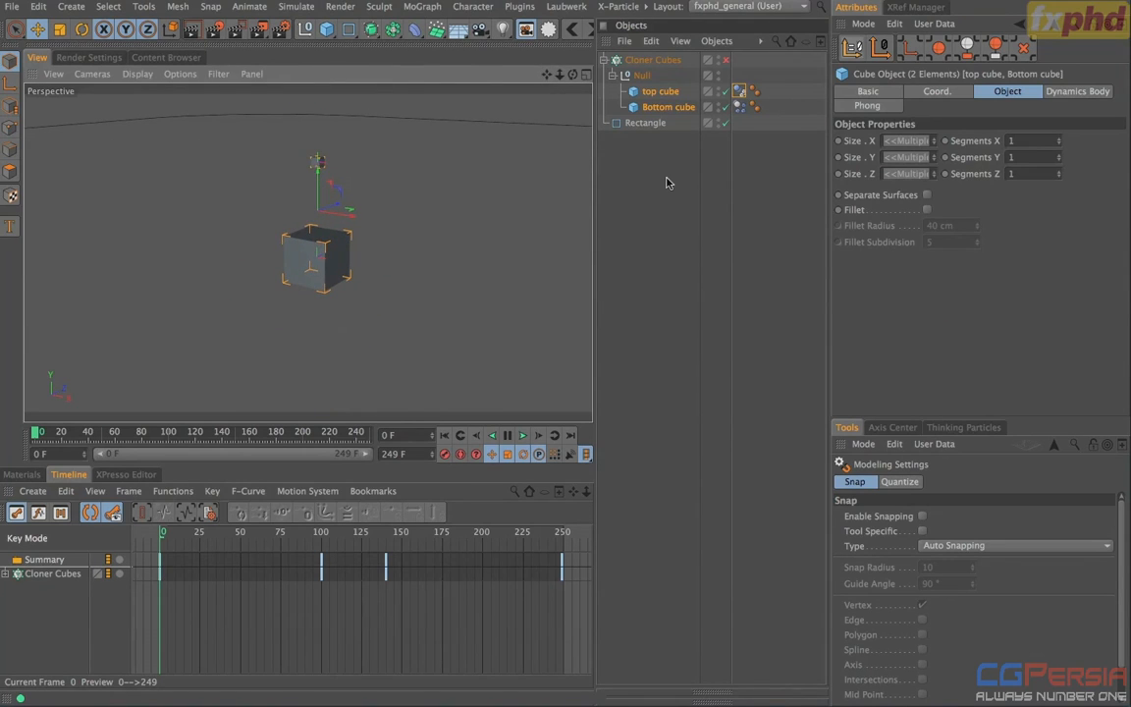
left_click(662, 182)
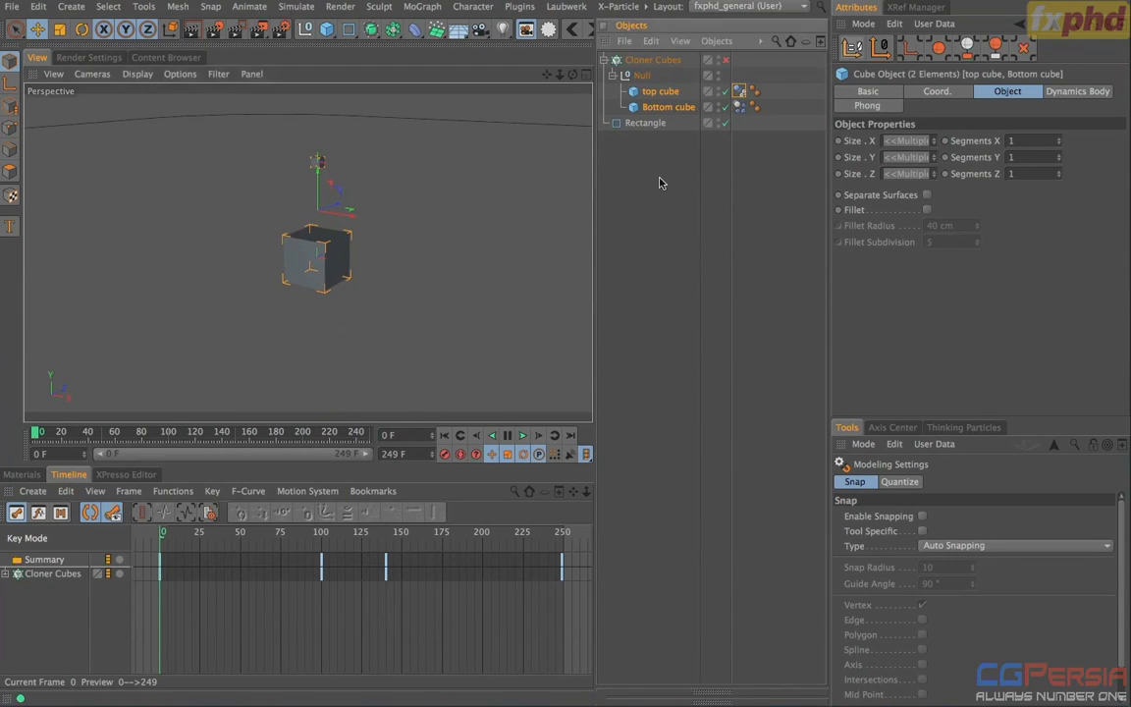
Step: Add a dynamics Connector as a child of the top cube so it takes on that cube's position
left_click(653, 92)
left_click(938, 93)
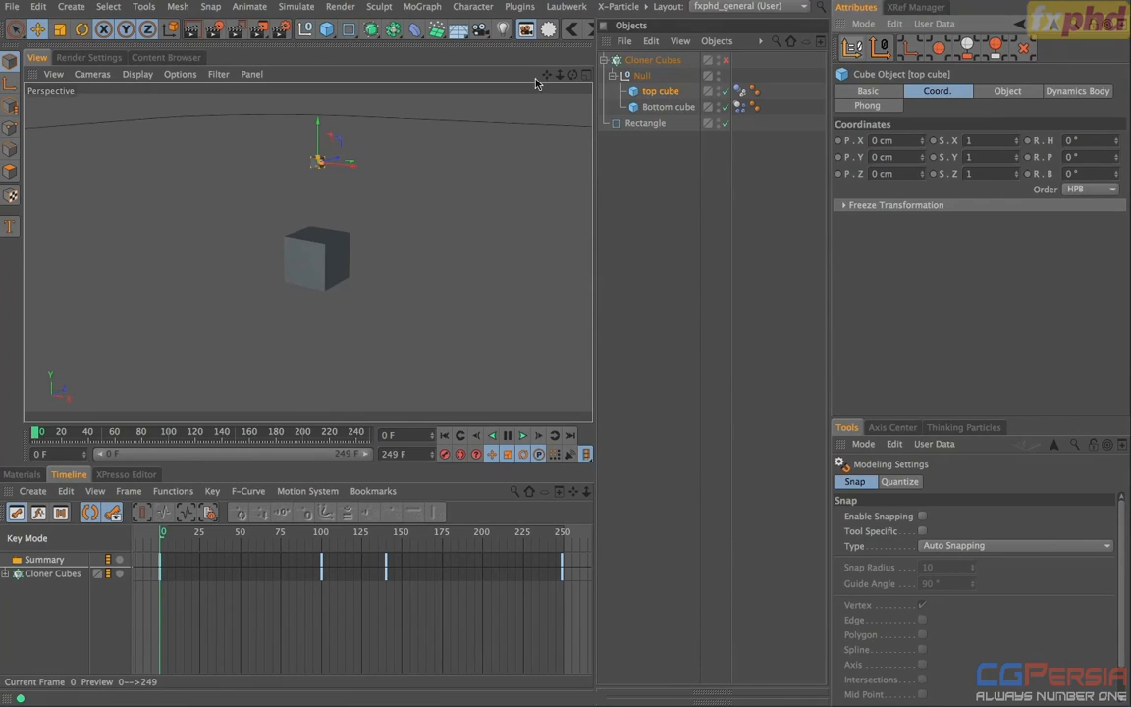
left_click(294, 7)
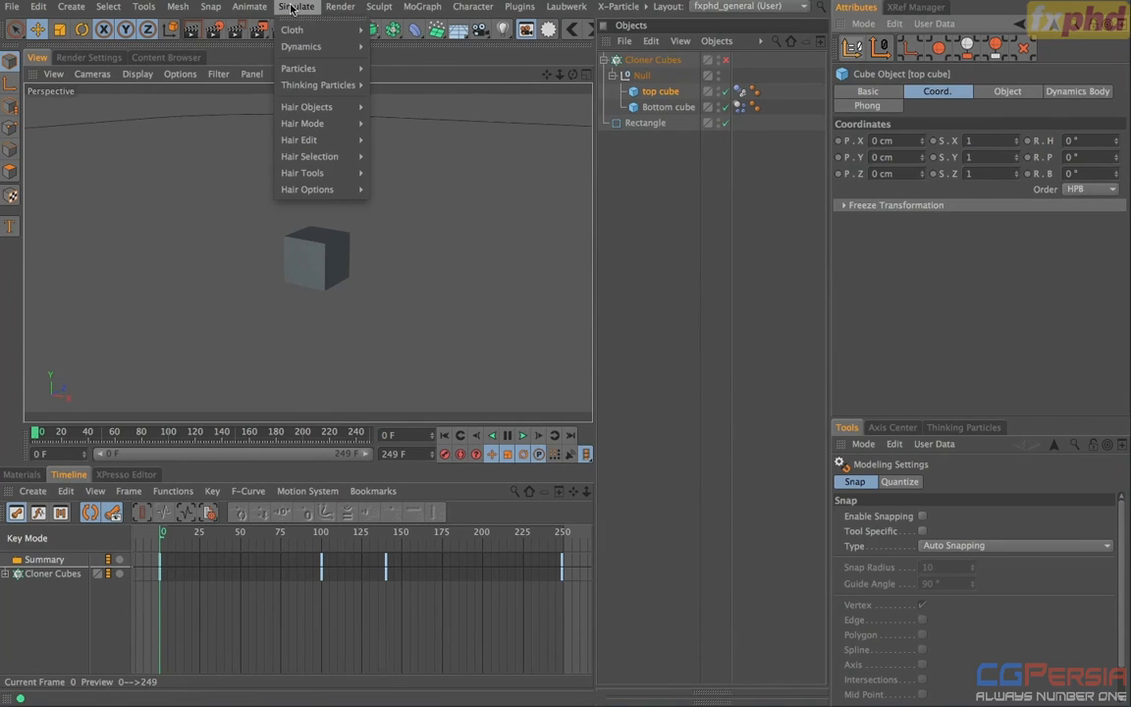
mouse_move(304, 46)
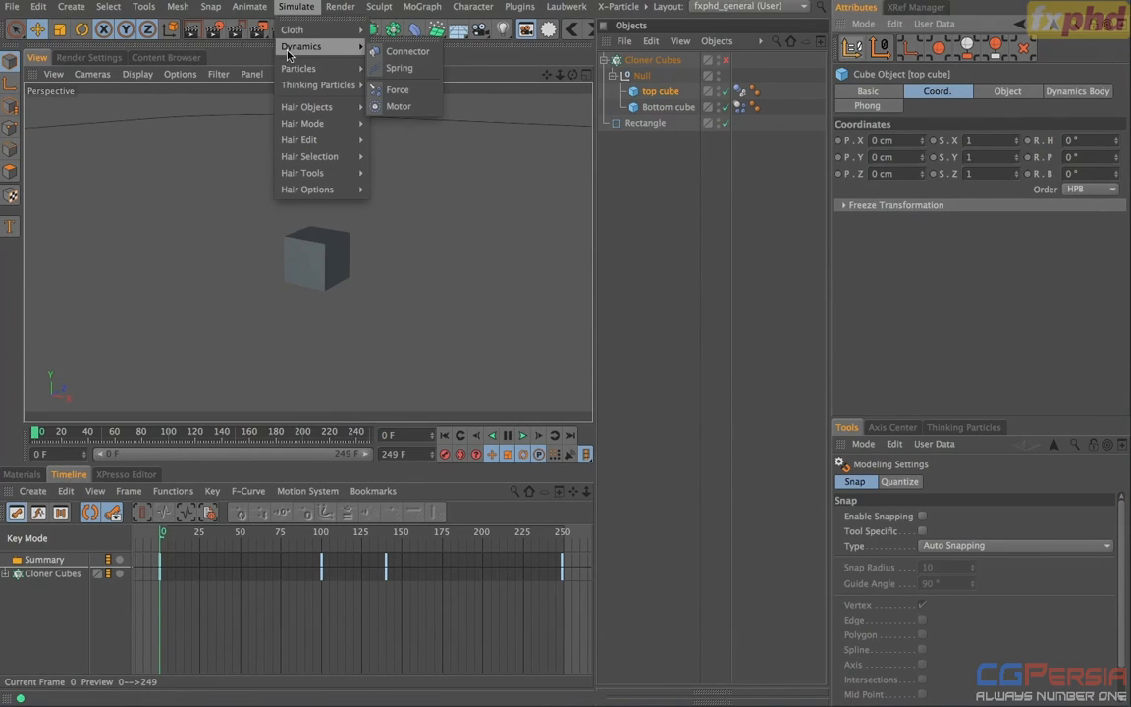
left_click(414, 59, "shift")
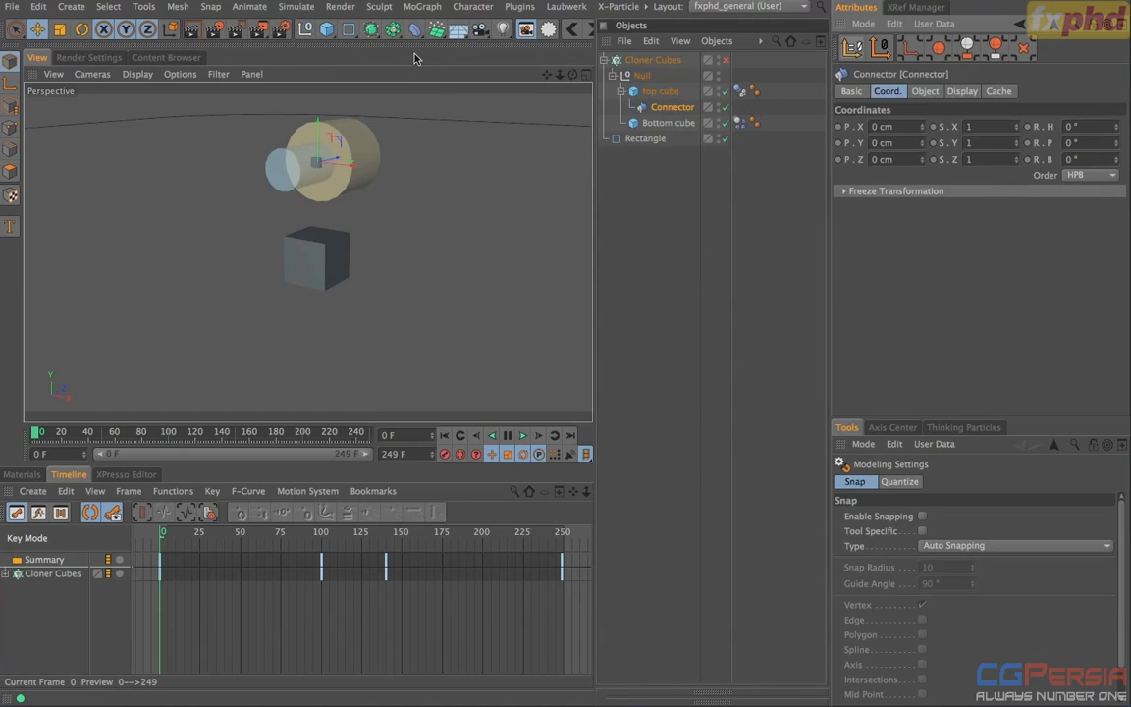
Step: Move the Connector out of the top cube so it sits directly under the Null, above the top cube
left_click(667, 113)
left_click_drag(910, 127, 872, 168)
left_click(664, 110)
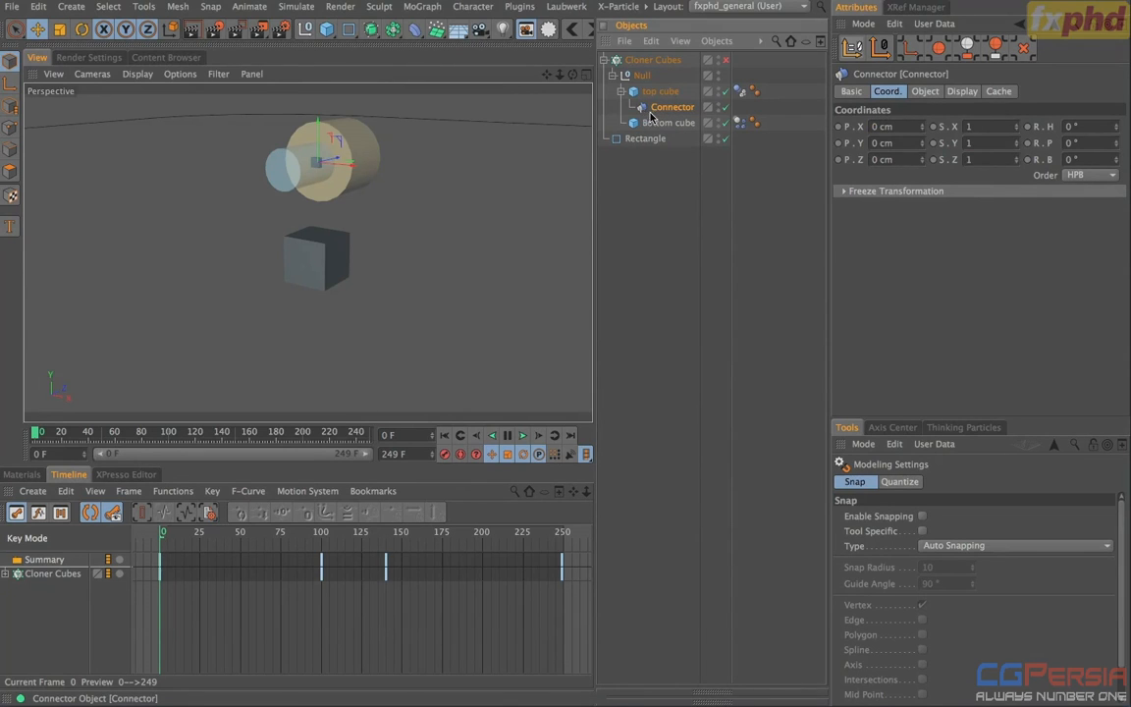
left_click_drag(647, 88, 628, 90)
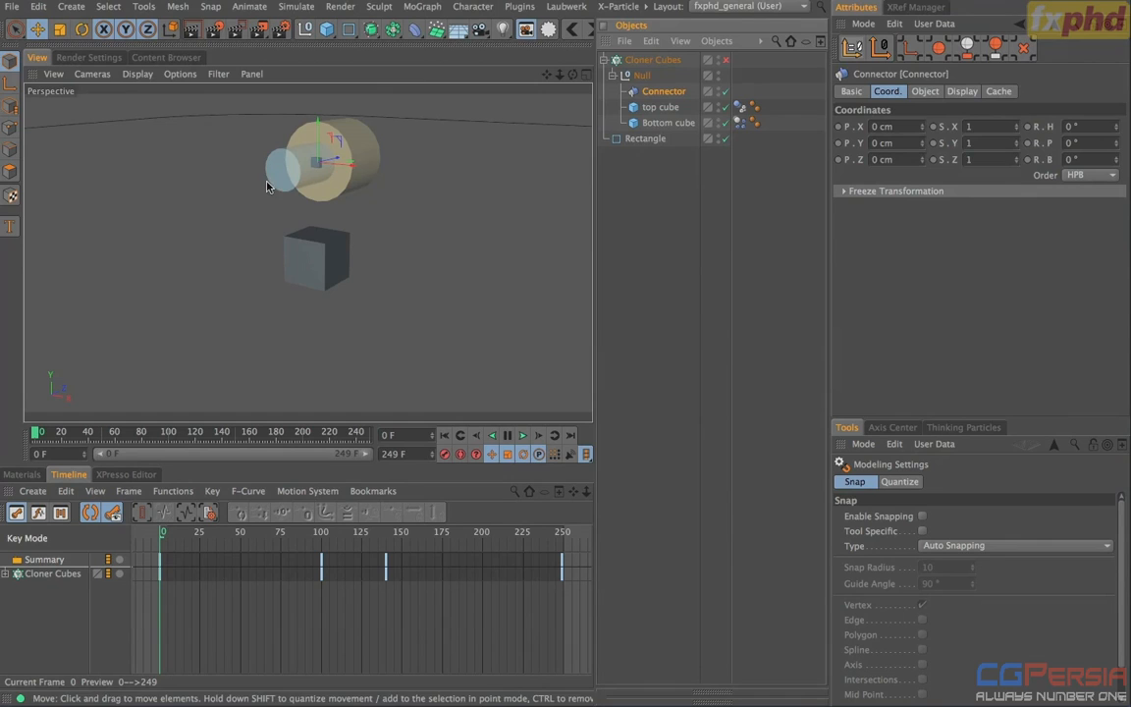
Step: Try the Ball and Socket and Slider types on the Connector, and return its type to Hinge
left_click(925, 90)
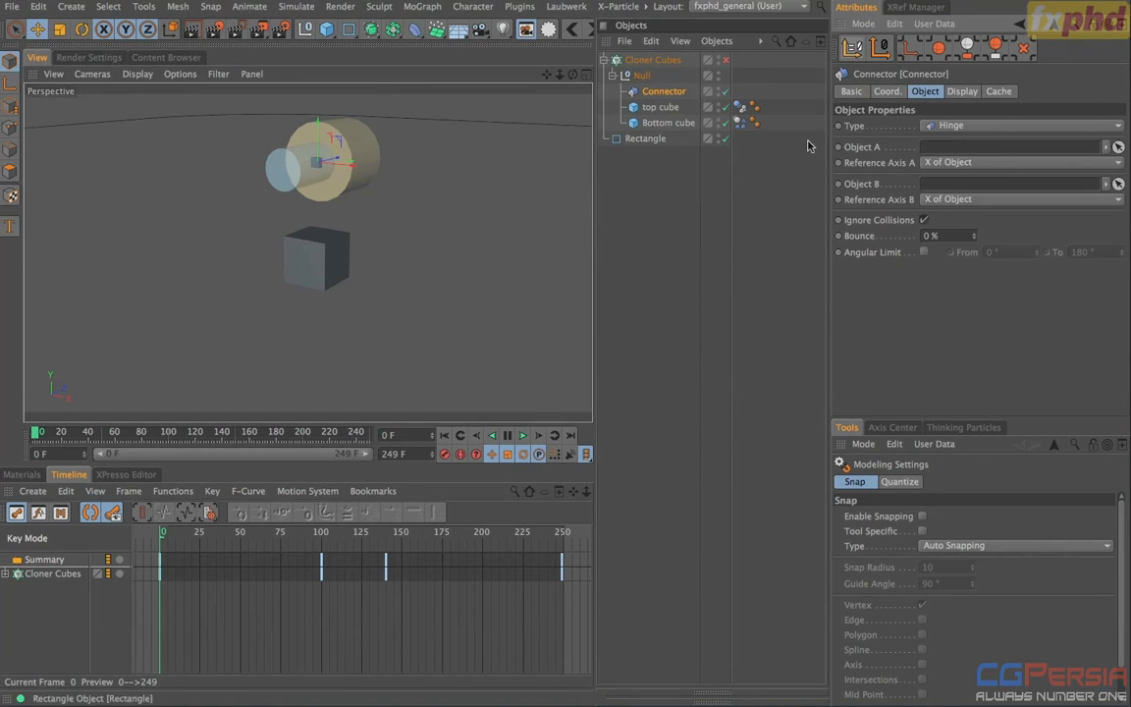
left_click(961, 126)
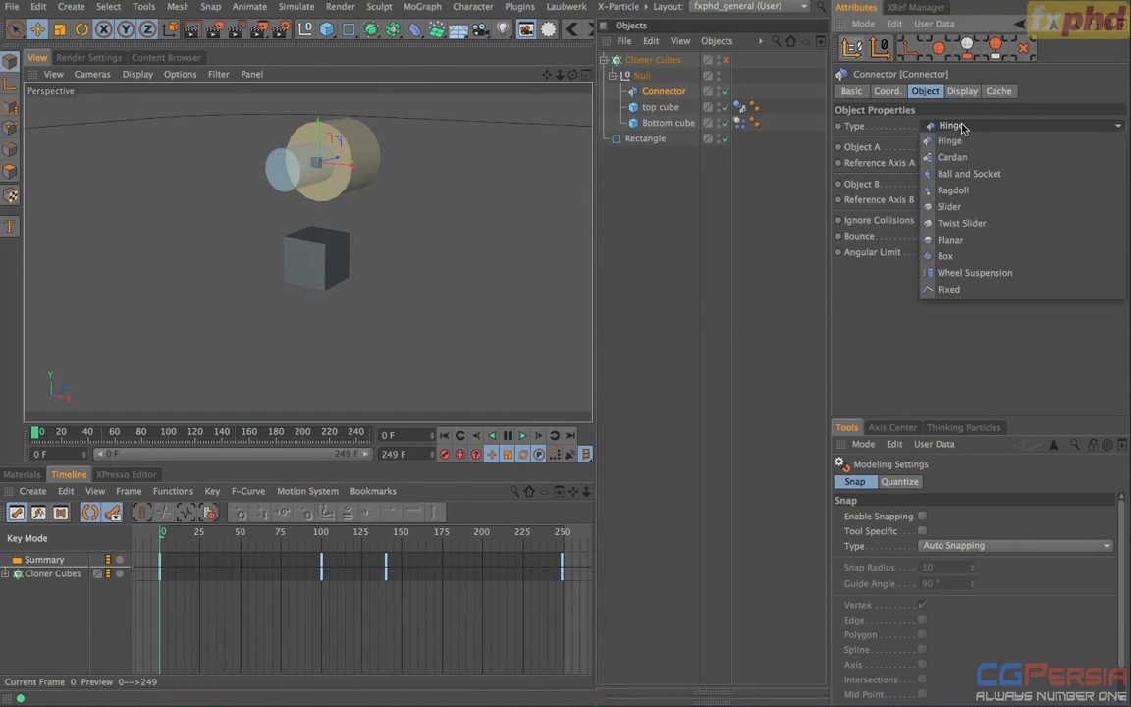
left_click(964, 174)
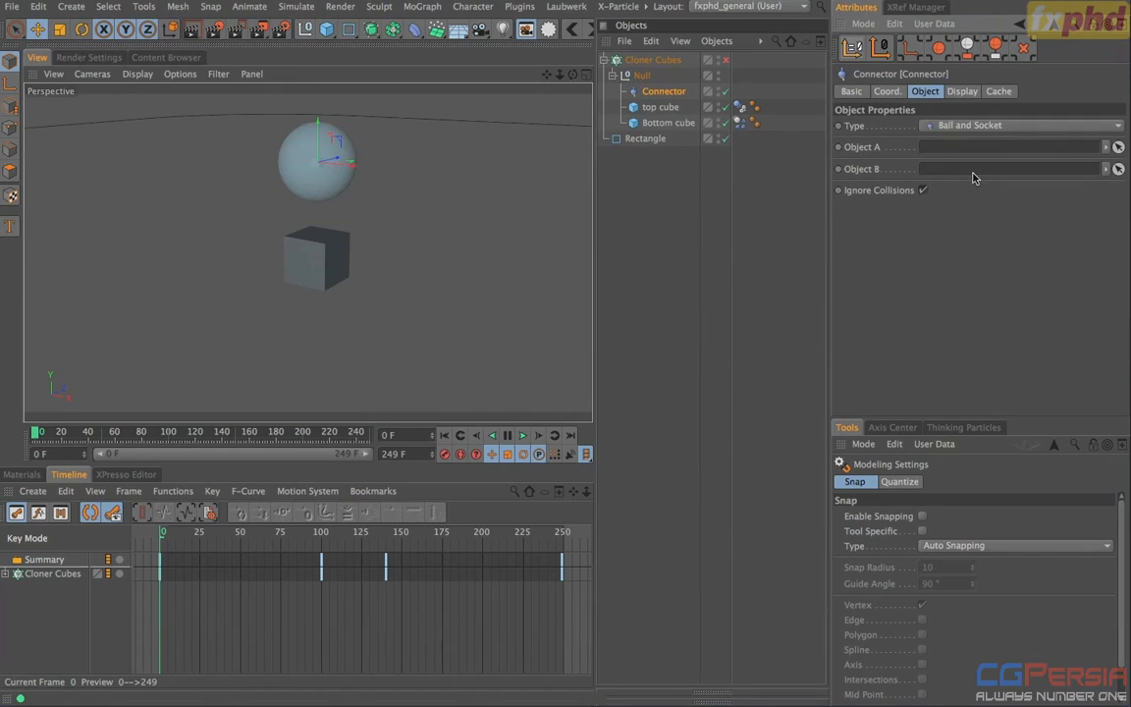
left_click(979, 122)
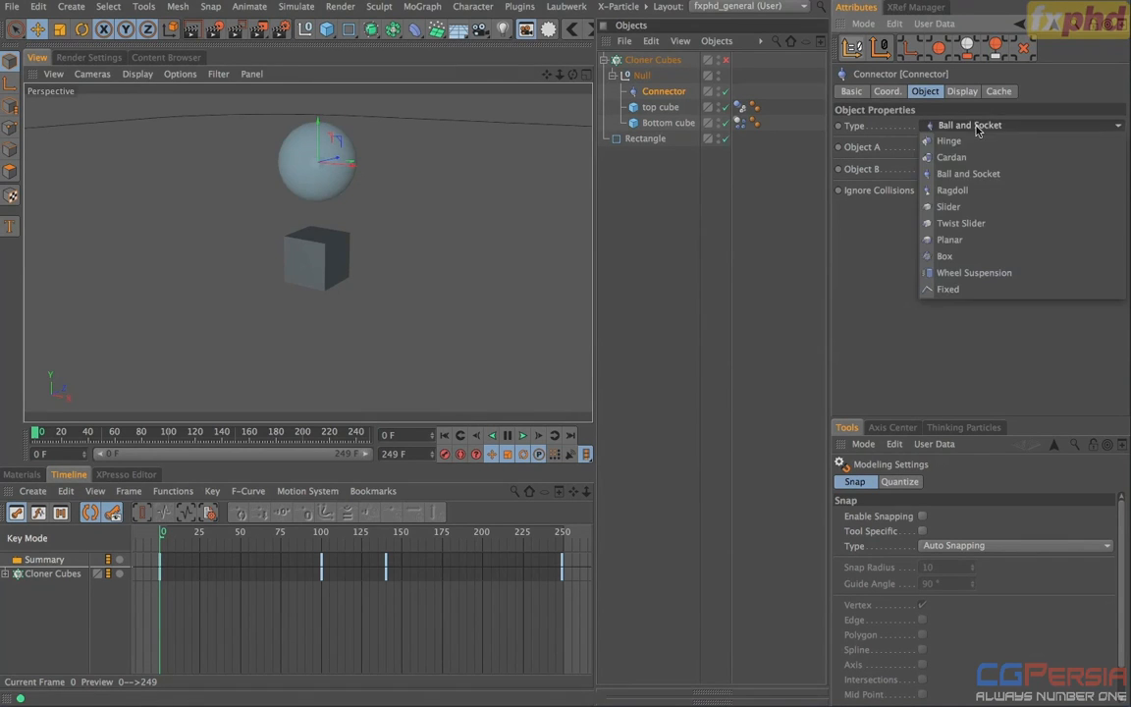
left_click(955, 204)
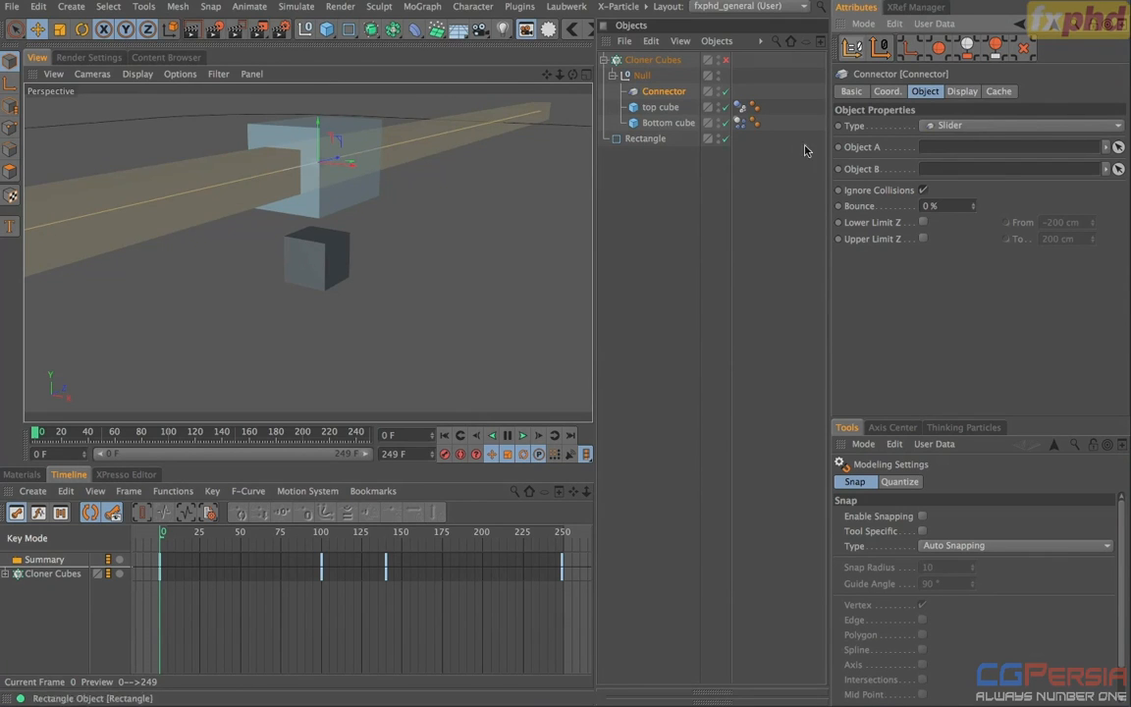
left_click(978, 125)
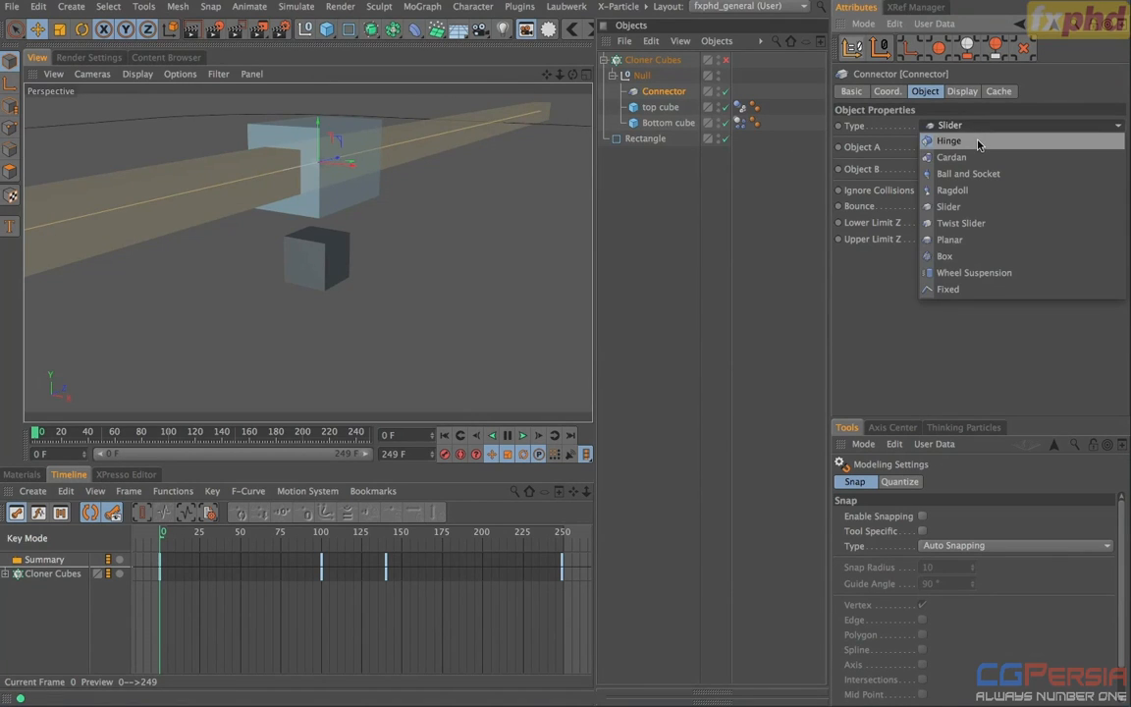
left_click(977, 143)
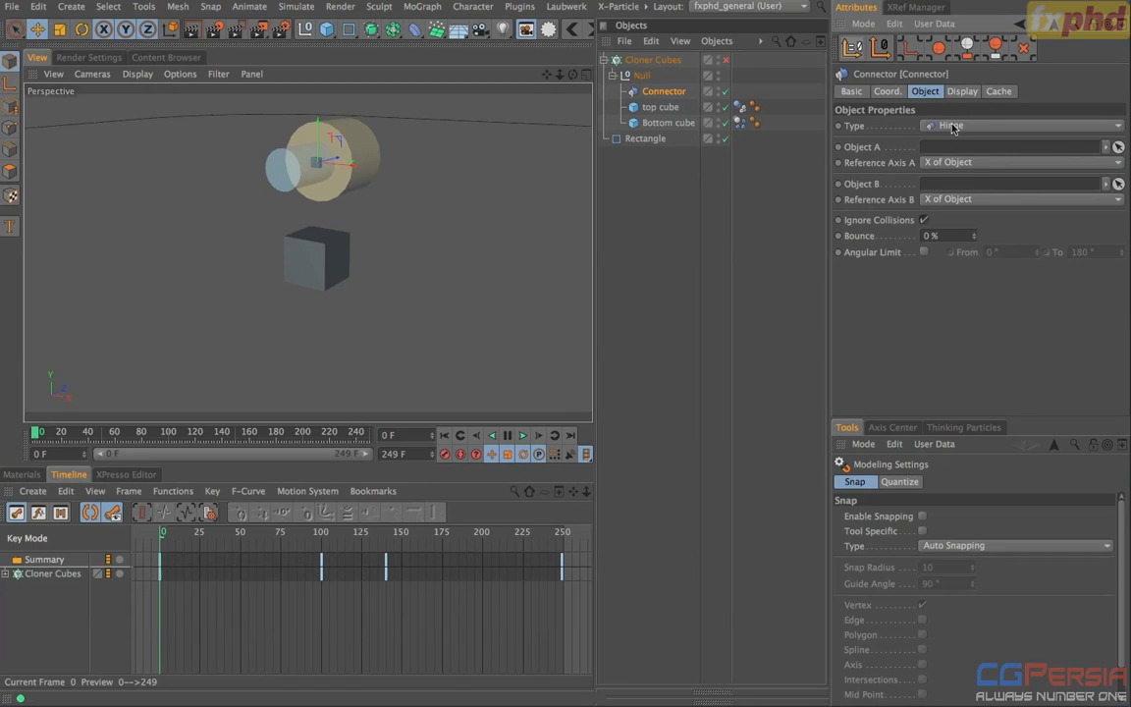
Step: Turn on Always Visible for the Connector and check its display with nothing selected
left_click(952, 91)
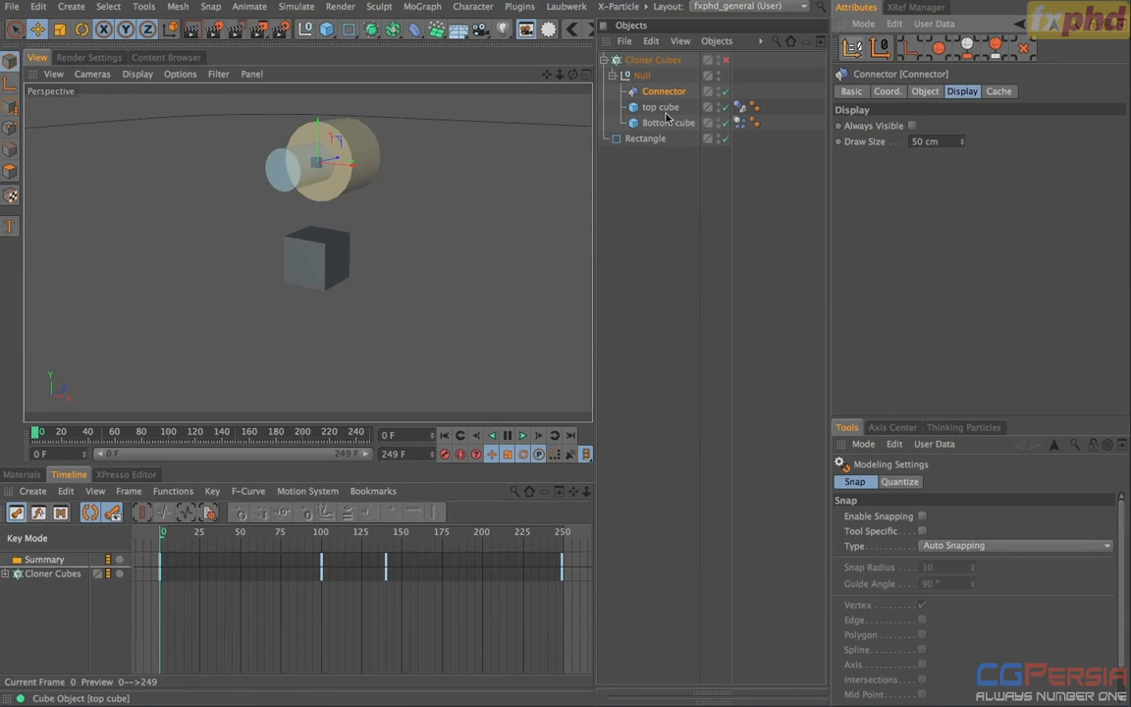
left_click(661, 238)
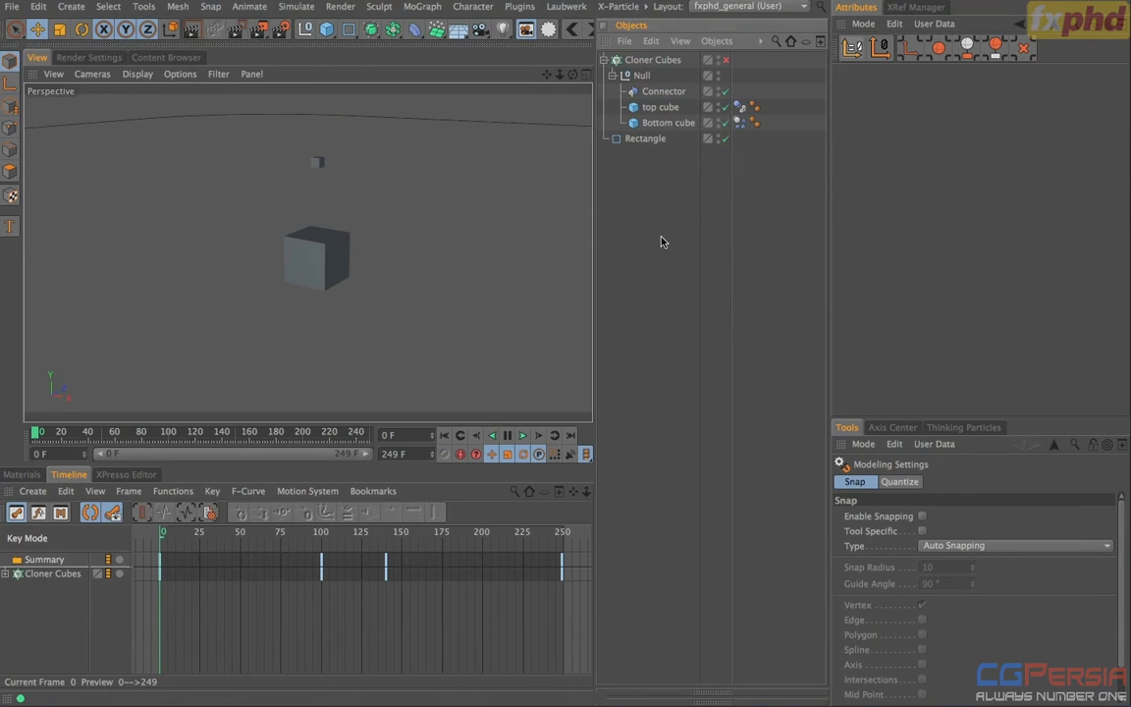
left_click(664, 91)
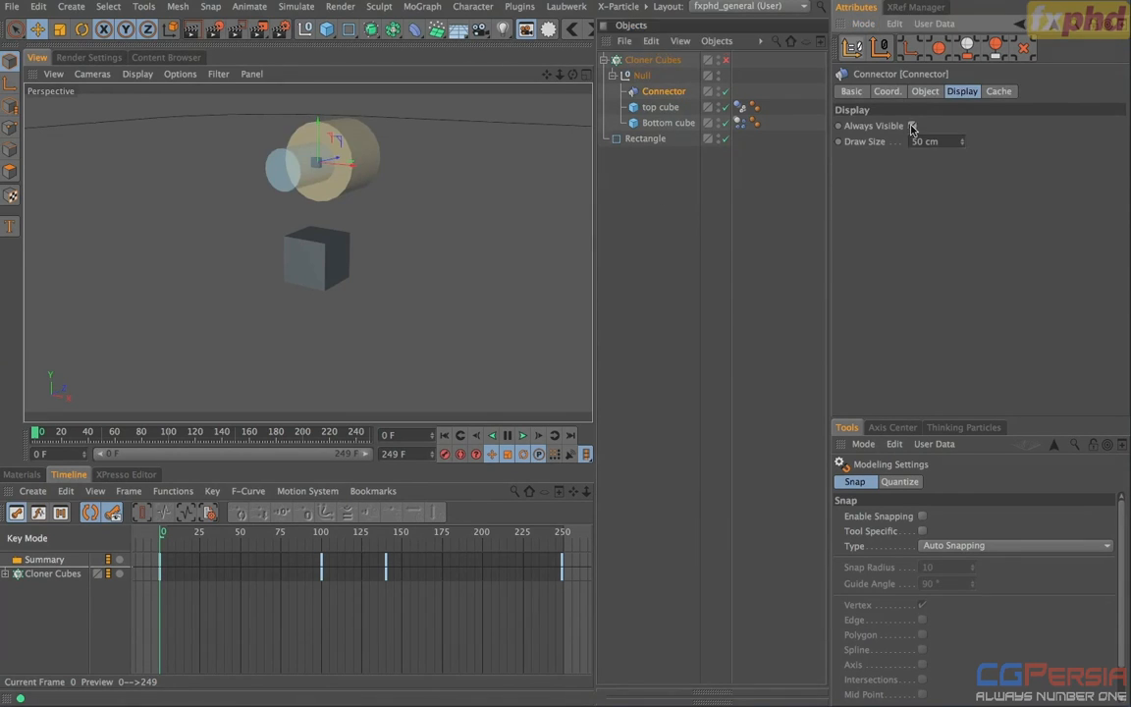
left_click(663, 217)
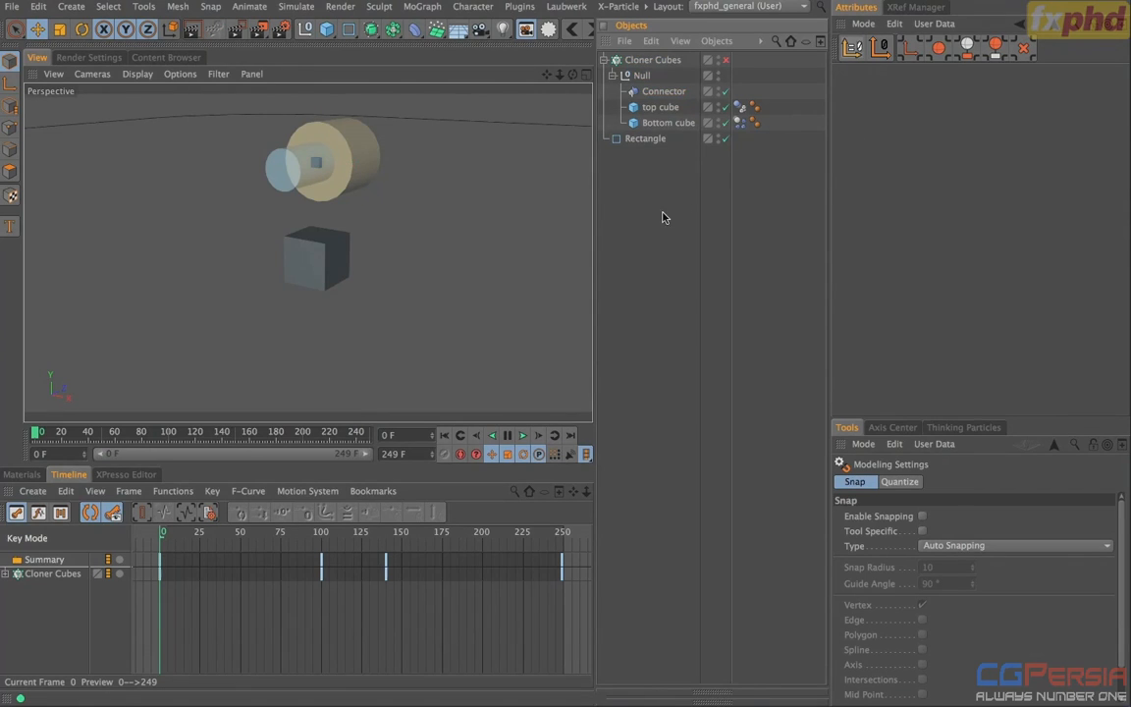
left_click(663, 91)
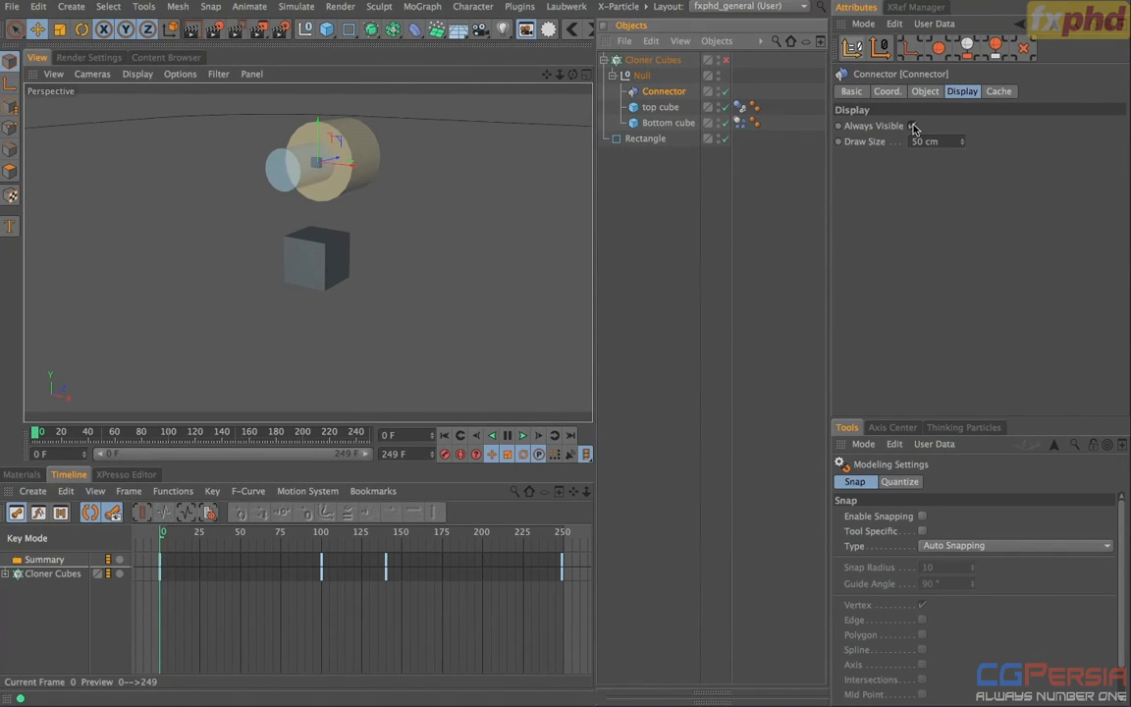
Step: Set the Connector's Draw Size to 20 cm and turn off Always Visible
left_click_drag(944, 141, 913, 141)
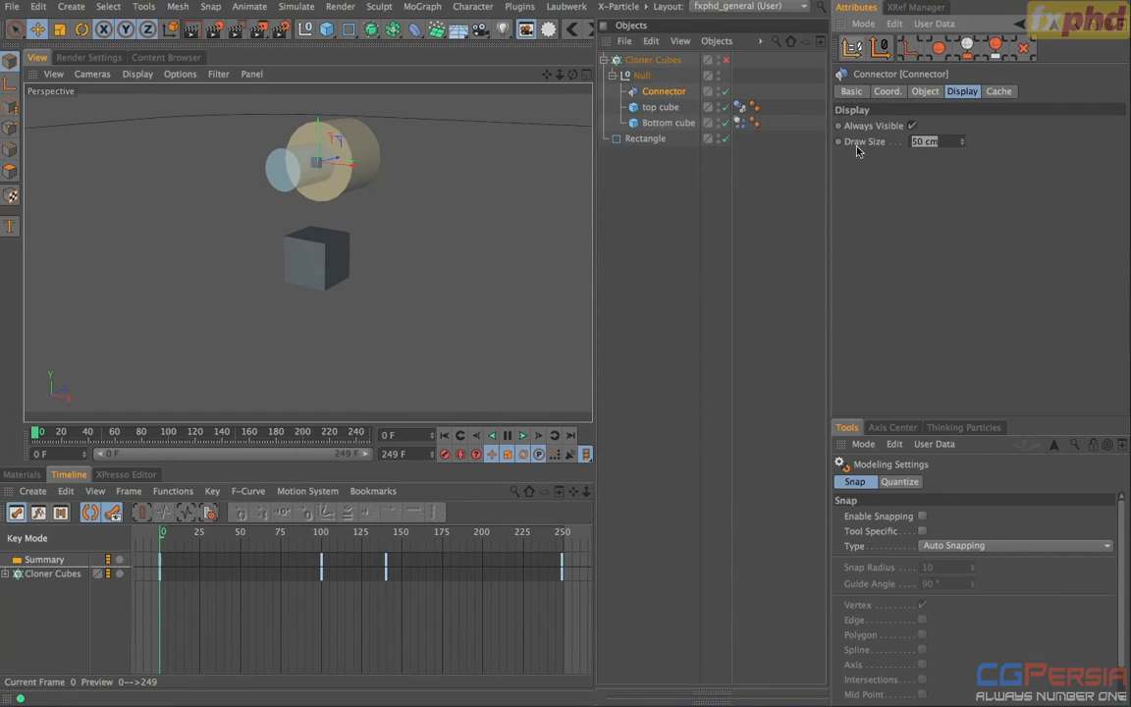
type("20")
key("Return")
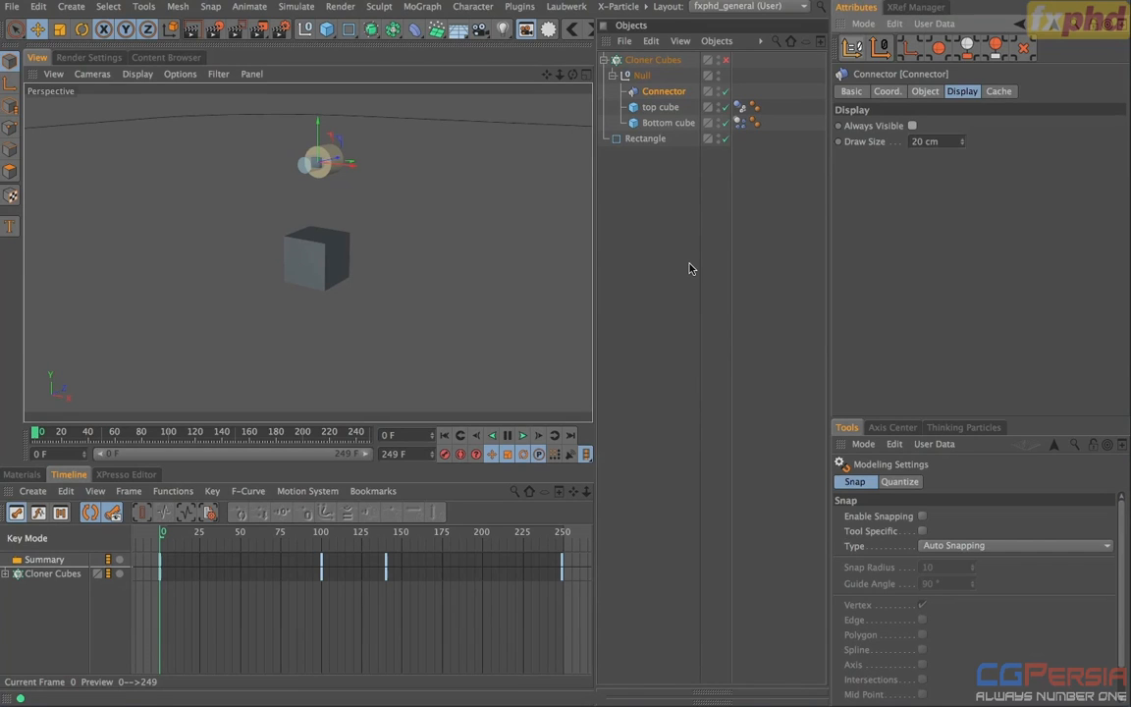
Step: Disable the Connector, re-enable the Cloner Cubes generator and show its object properties
left_click(723, 90)
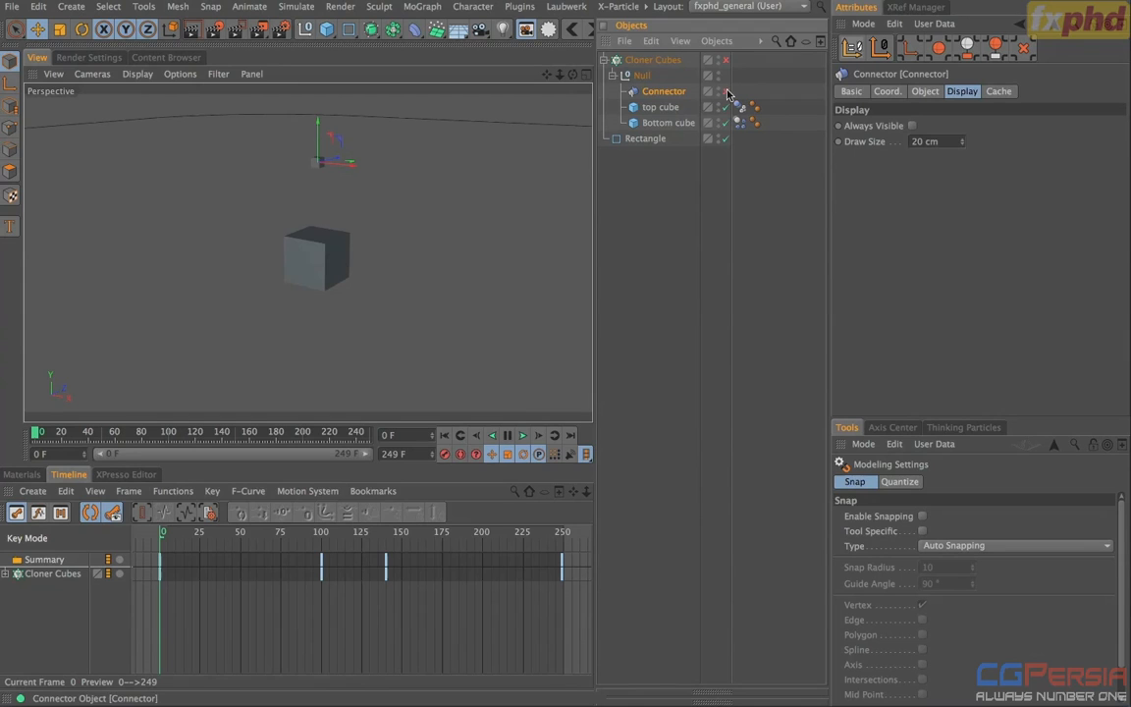
left_click(726, 59)
left_click(673, 61)
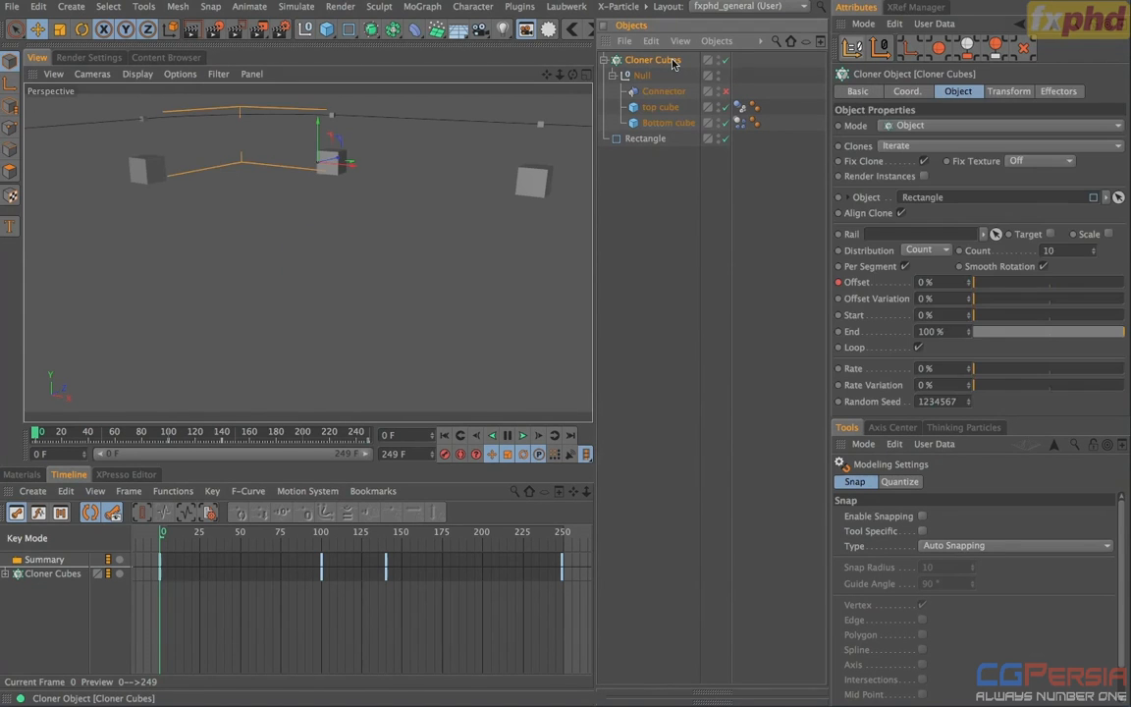
Step: Disable the Bottom cube's Dynamics Body and scrub the cloned cubes' offset animation to frame 10
mouse_move(316, 173)
left_mouse_down("alt")
mouse_move(226, 202)
mouse_move(245, 171)
left_mouse_up("alt")
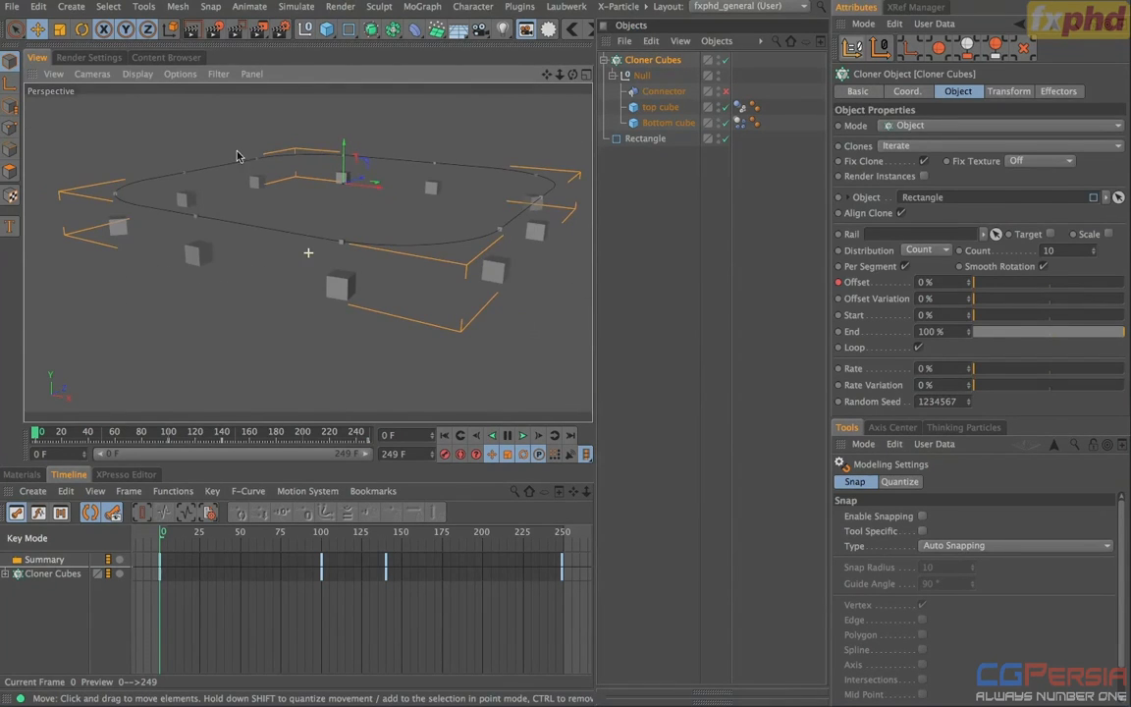
mouse_move(37, 433)
left_mouse_down()
mouse_move(72, 439)
mouse_move(36, 433)
left_mouse_up()
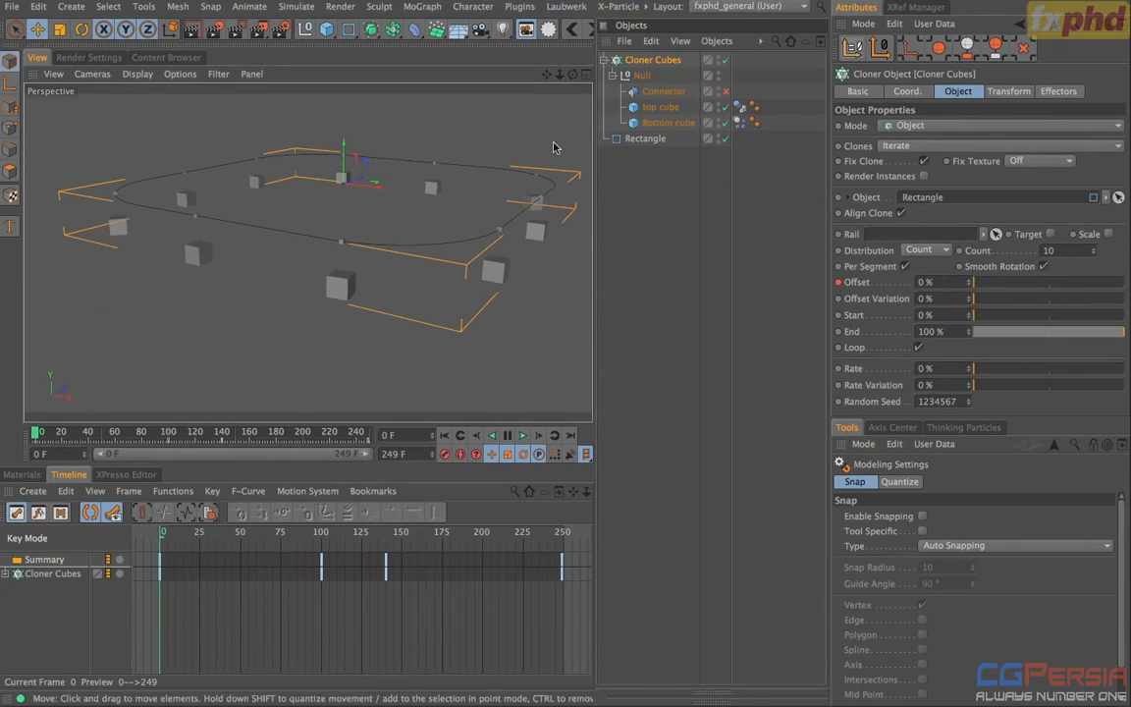
left_click(740, 122)
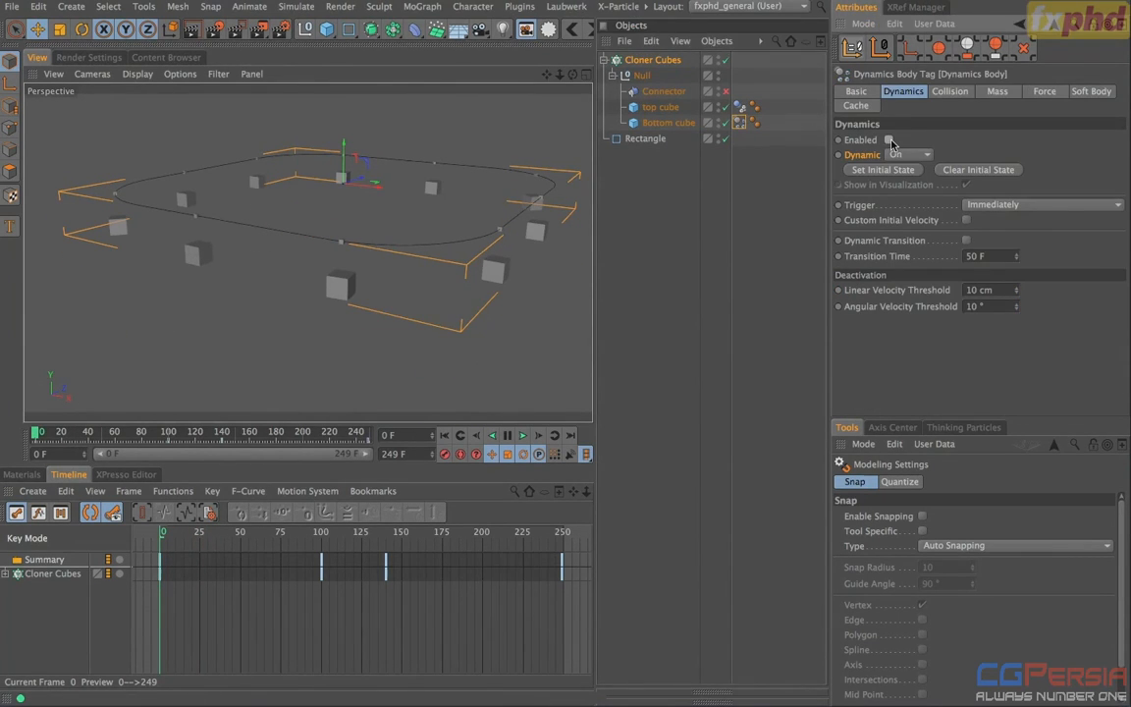
mouse_move(36, 434)
left_mouse_down()
mouse_move(141, 435)
mouse_move(48, 433)
left_mouse_up()
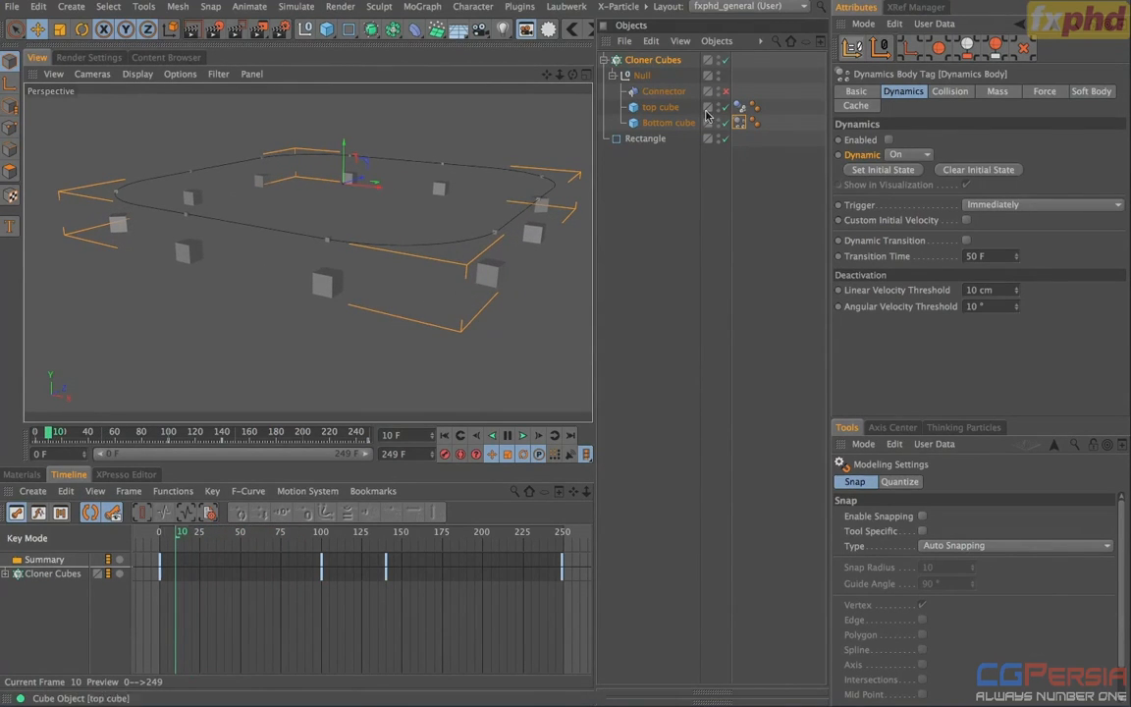
Step: Try a Size Z of 115 cm on the Bottom cube, scrub back to frame 0 and restore its Size Z to 25 cm
left_click(668, 123)
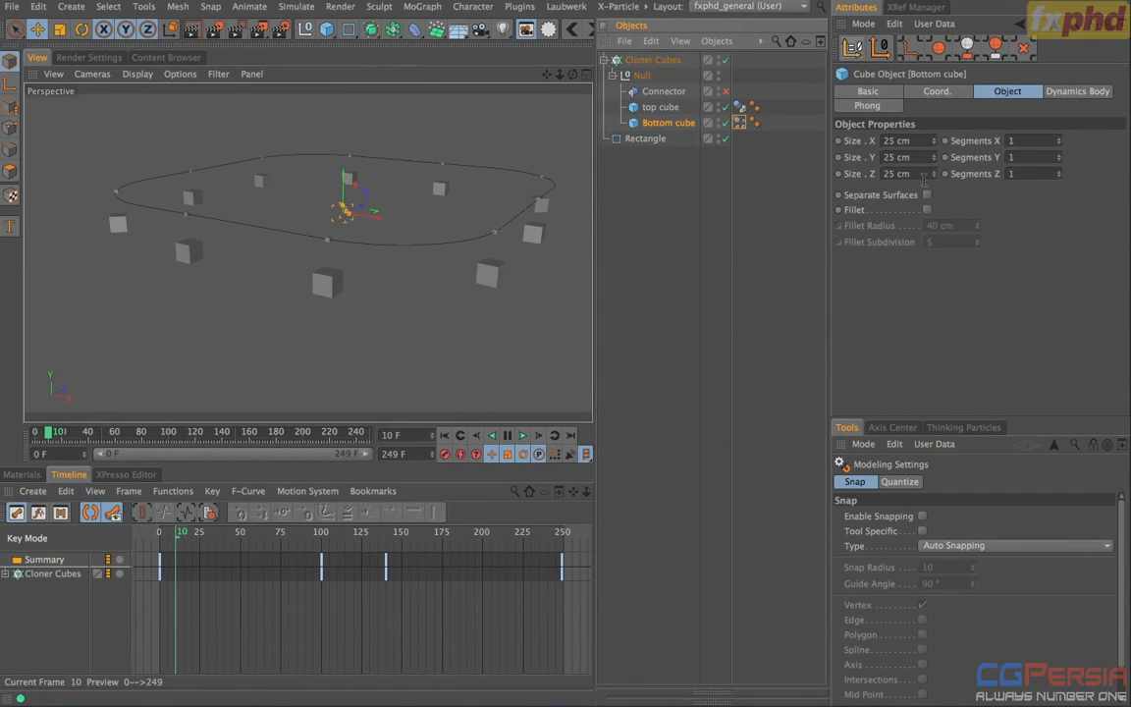
left_click_drag(934, 174, 1002, 174)
mouse_move(48, 434)
left_mouse_down()
mouse_move(167, 436)
mouse_move(32, 443)
left_mouse_up()
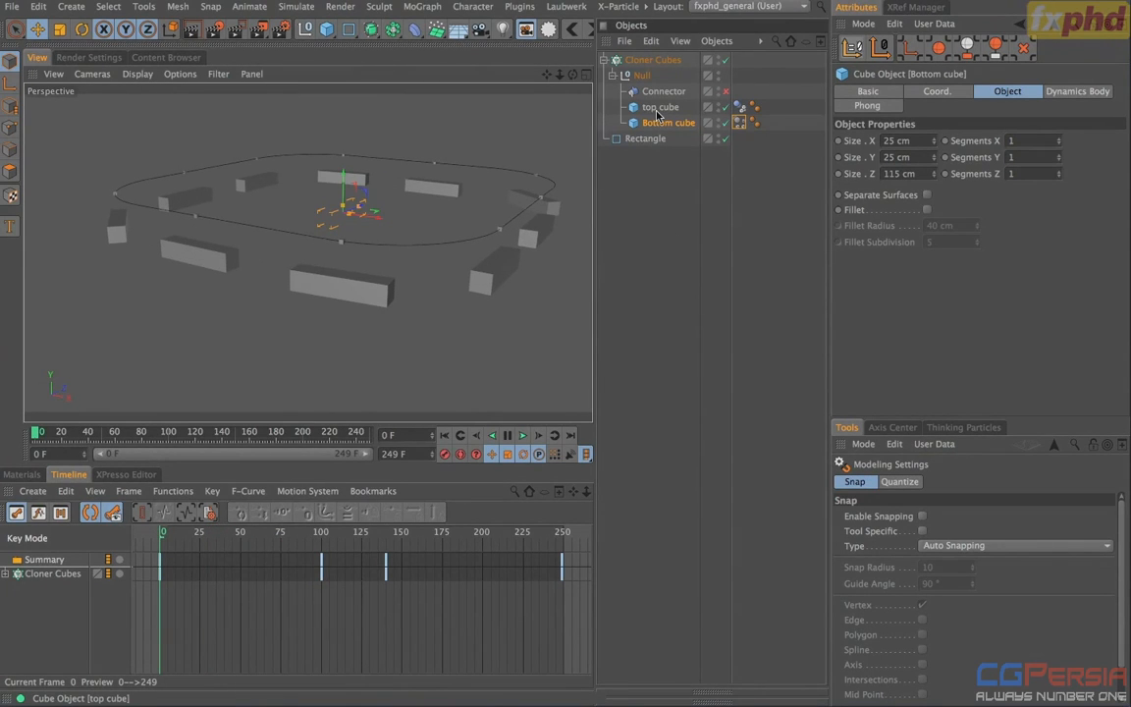
left_click_drag(924, 173, 813, 173)
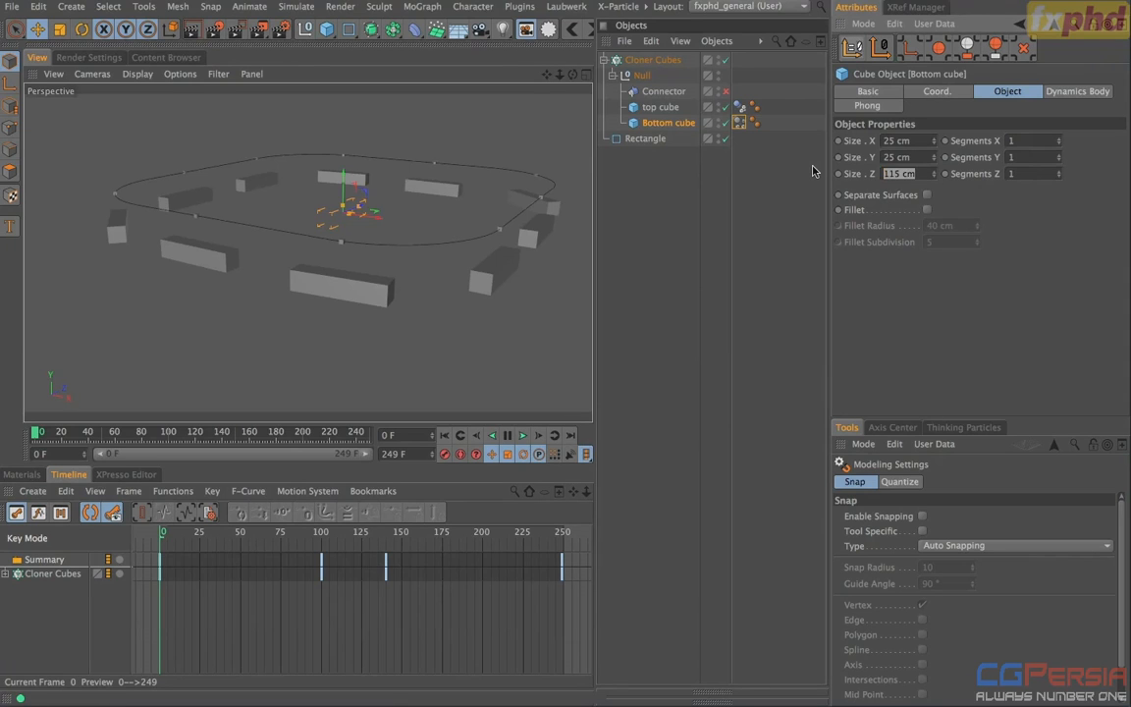
type("25")
key("Return")
Step: Re-enable the Bottom cube's Dynamics Body and the Connector, with the Cloner Cubes generator switched off
left_click(738, 123)
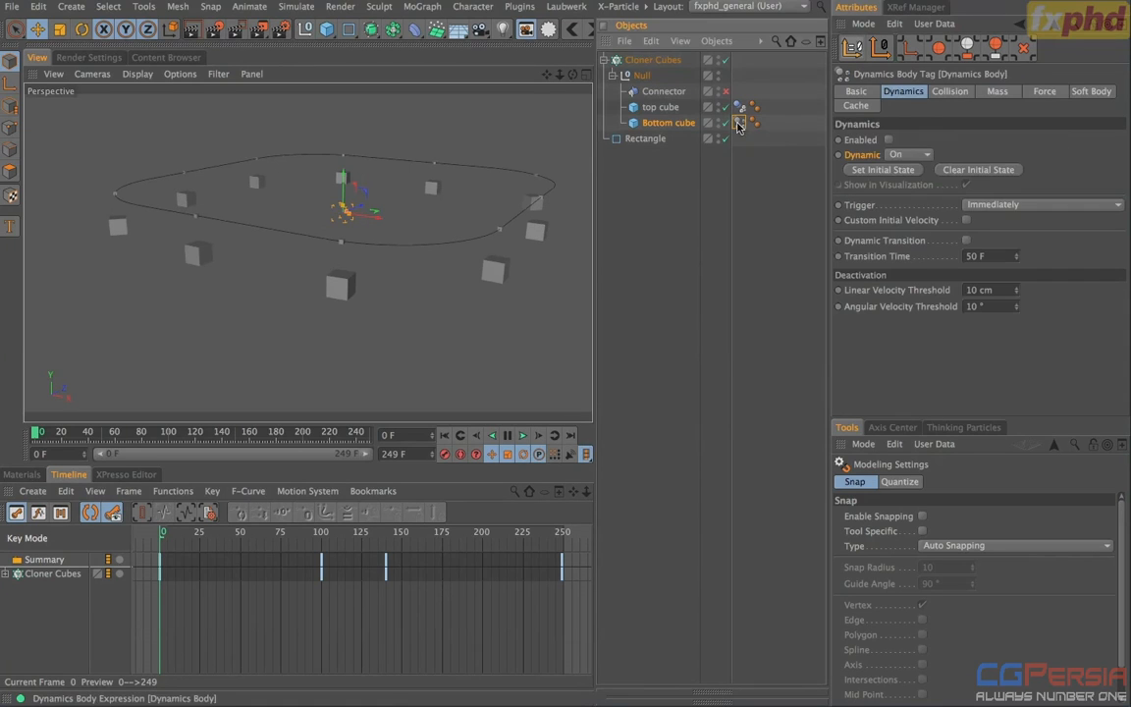
left_click(889, 139)
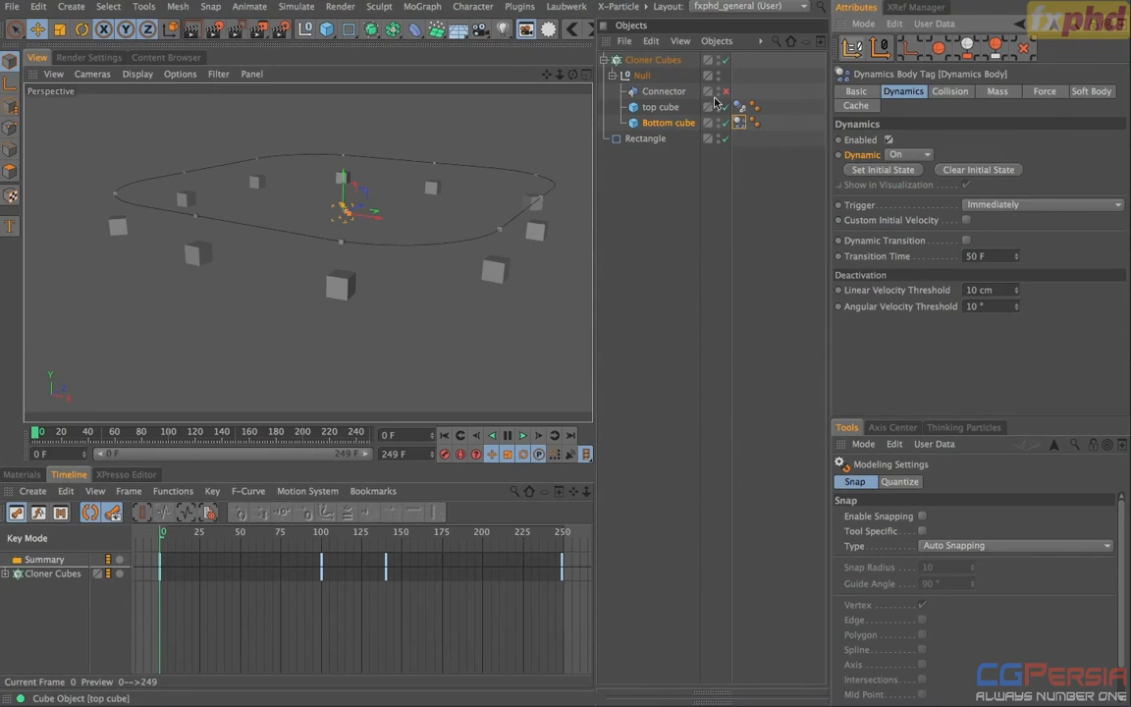
left_click(725, 60)
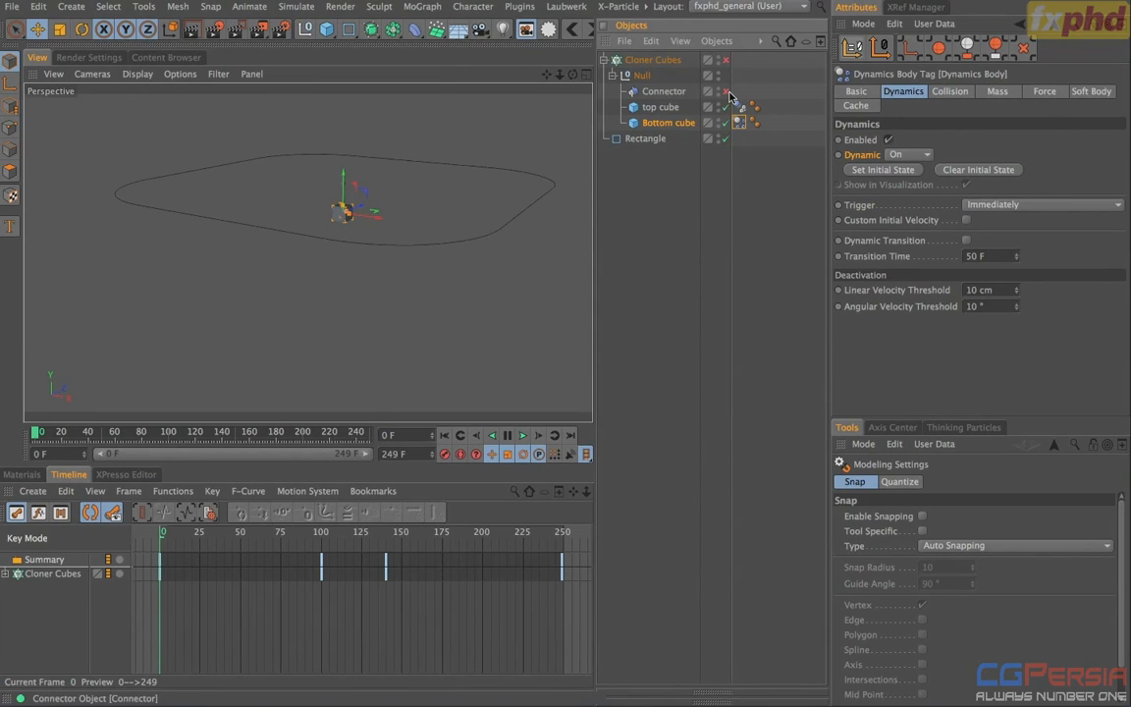
left_click(663, 91)
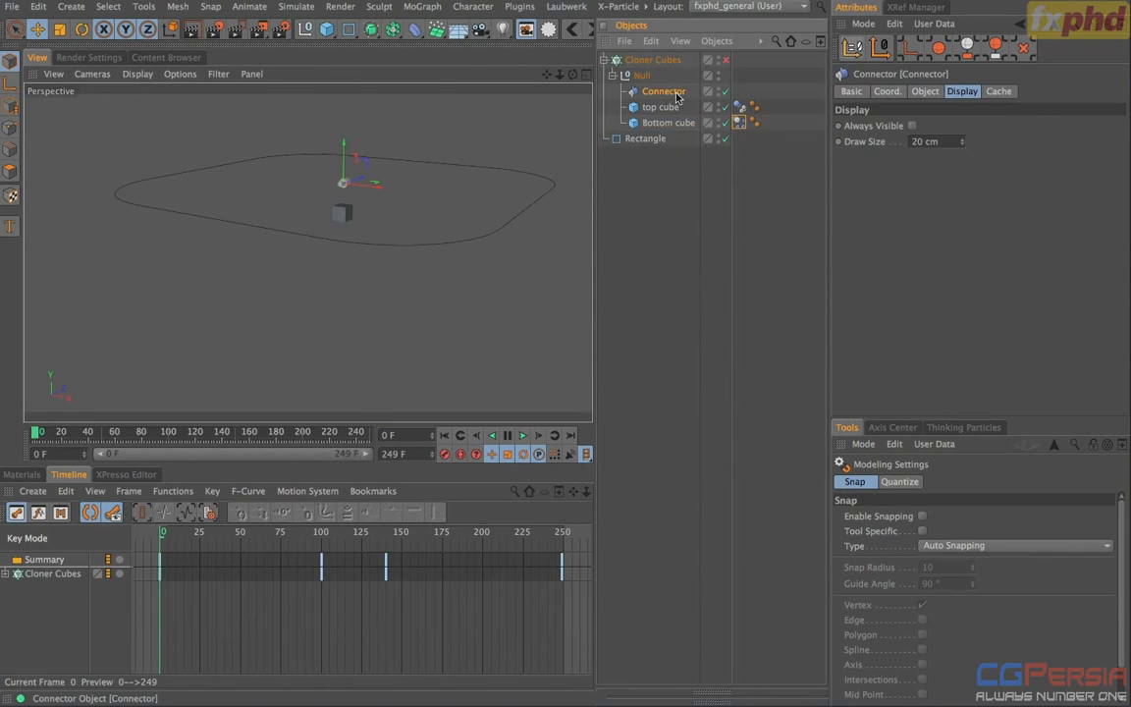
Step: Rotate the Connector a quarter turn about its vertical axis at the top cube
scroll(319, 183, "up", 5)
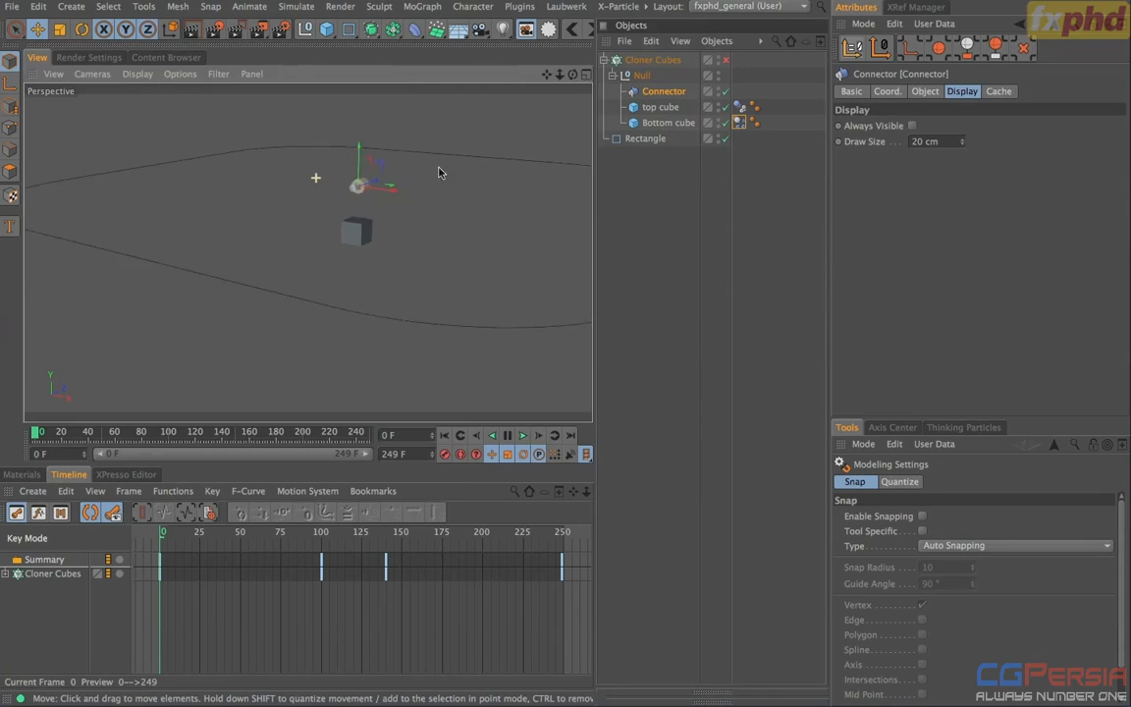
left_click_drag(450, 286, 216, 295, "alt")
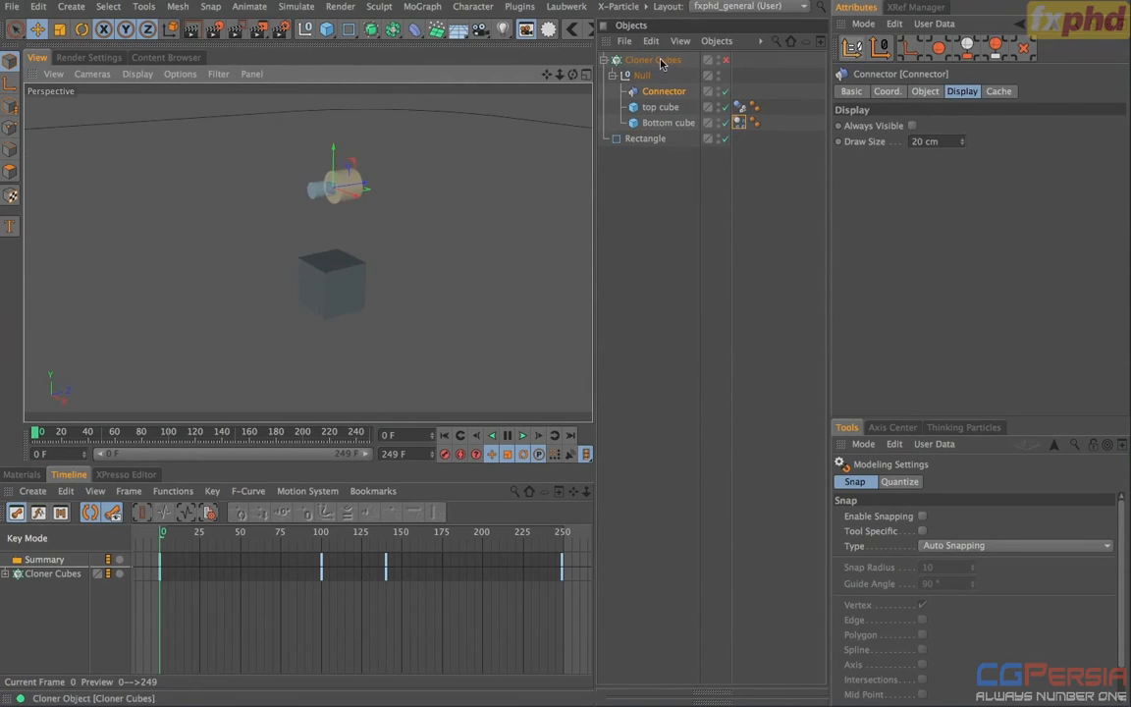
left_click(335, 187)
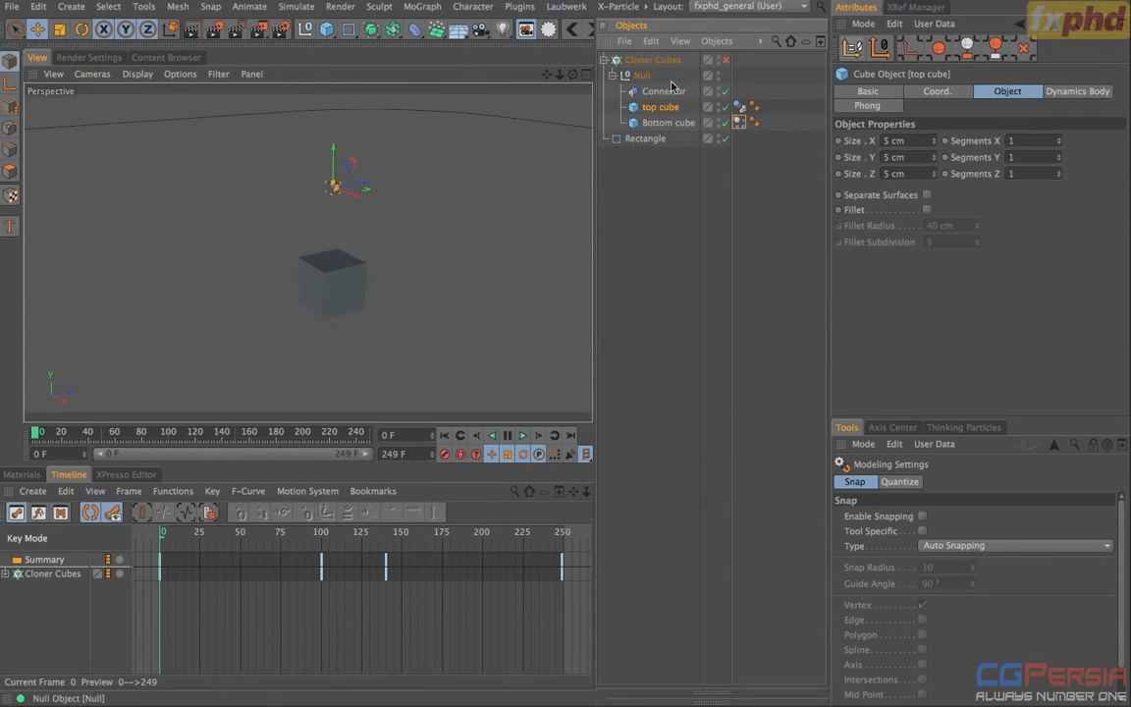
left_click(611, 91)
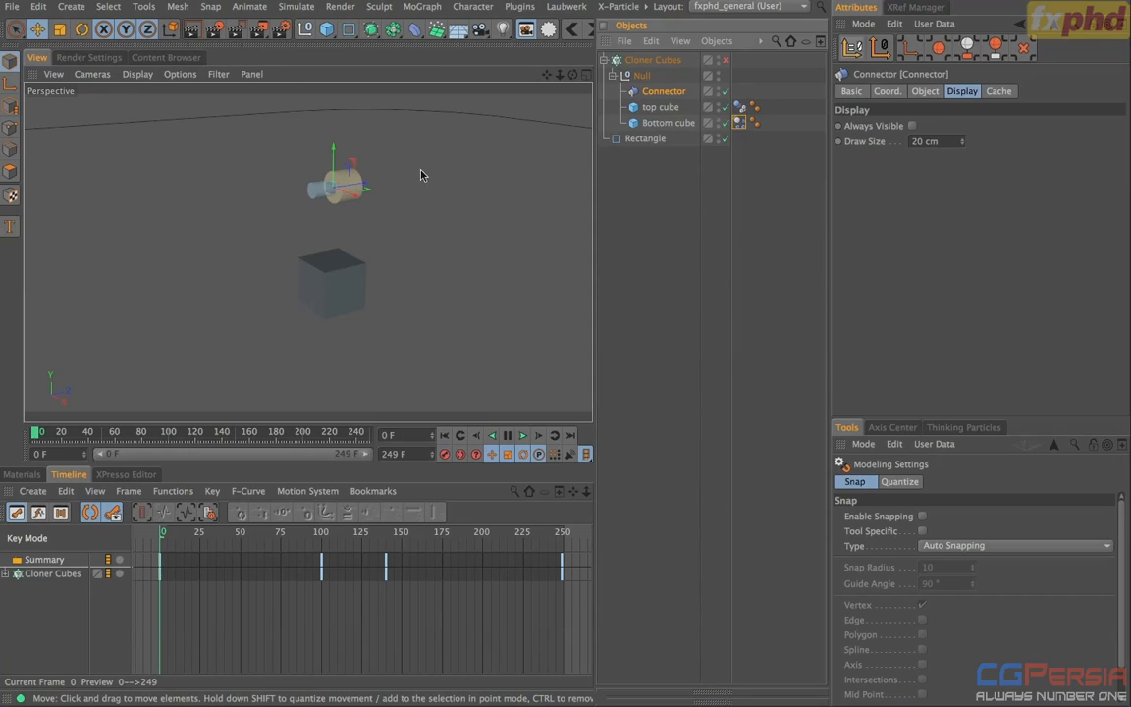
key("r")
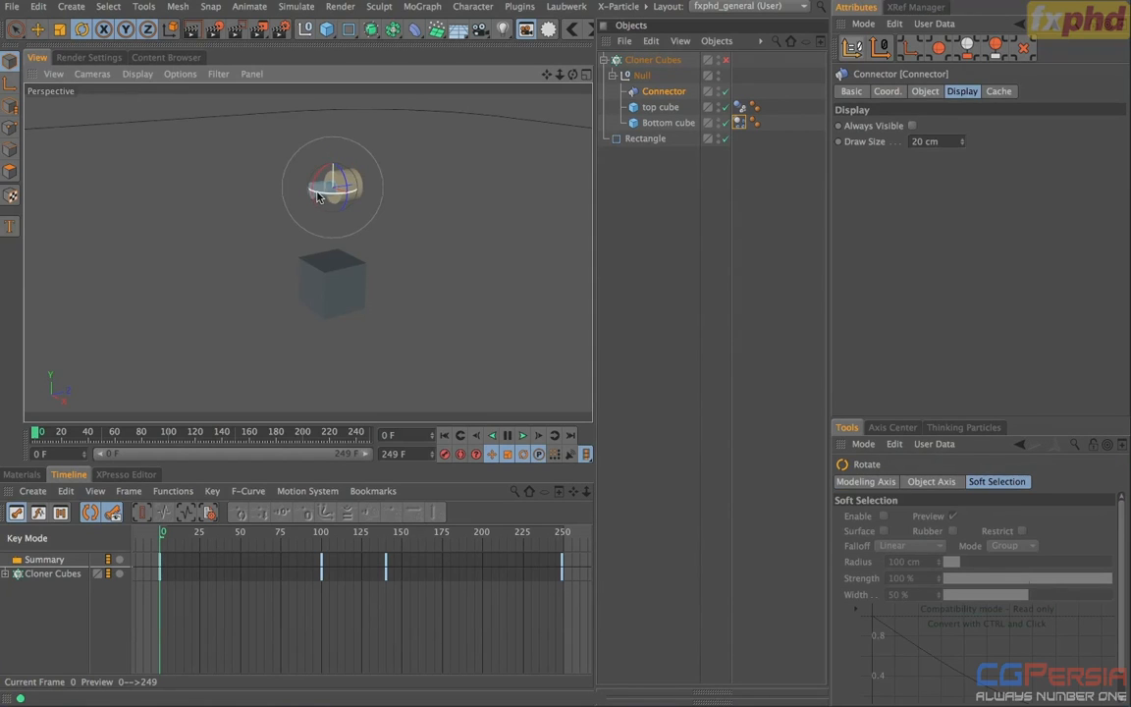
left_click_drag(320, 195, 347, 209)
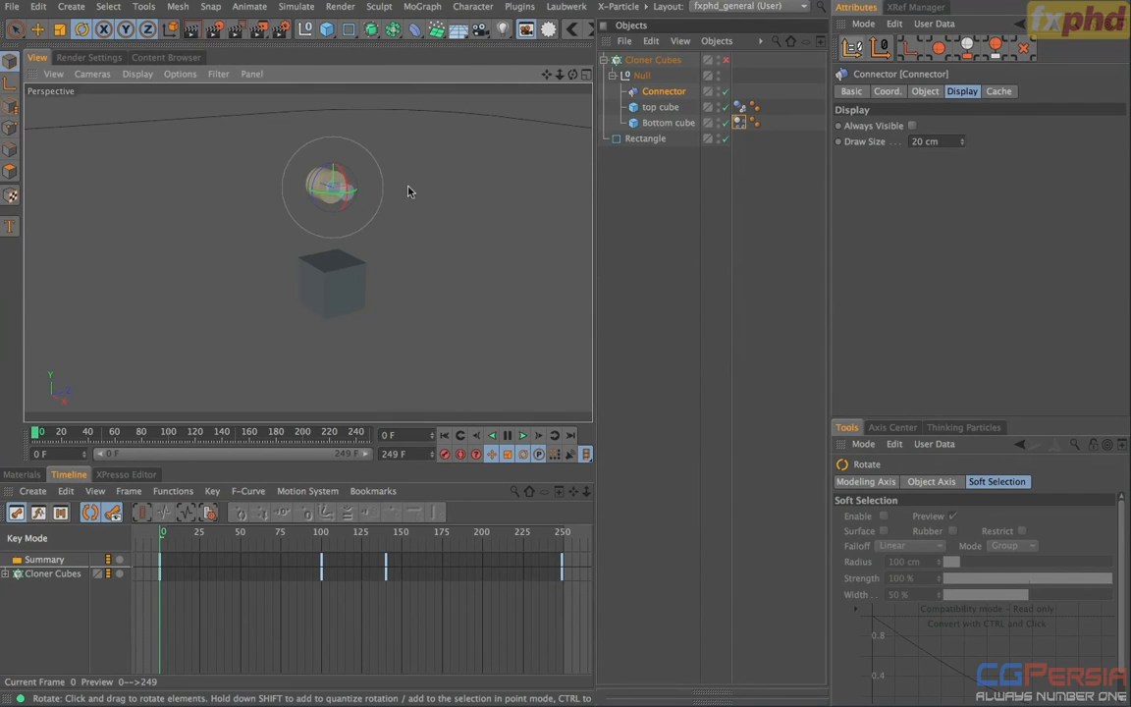
Step: Assign the top cube as Object A and the Bottom cube as Object B of the Hinge Connector
left_click(640, 167)
left_click(651, 91)
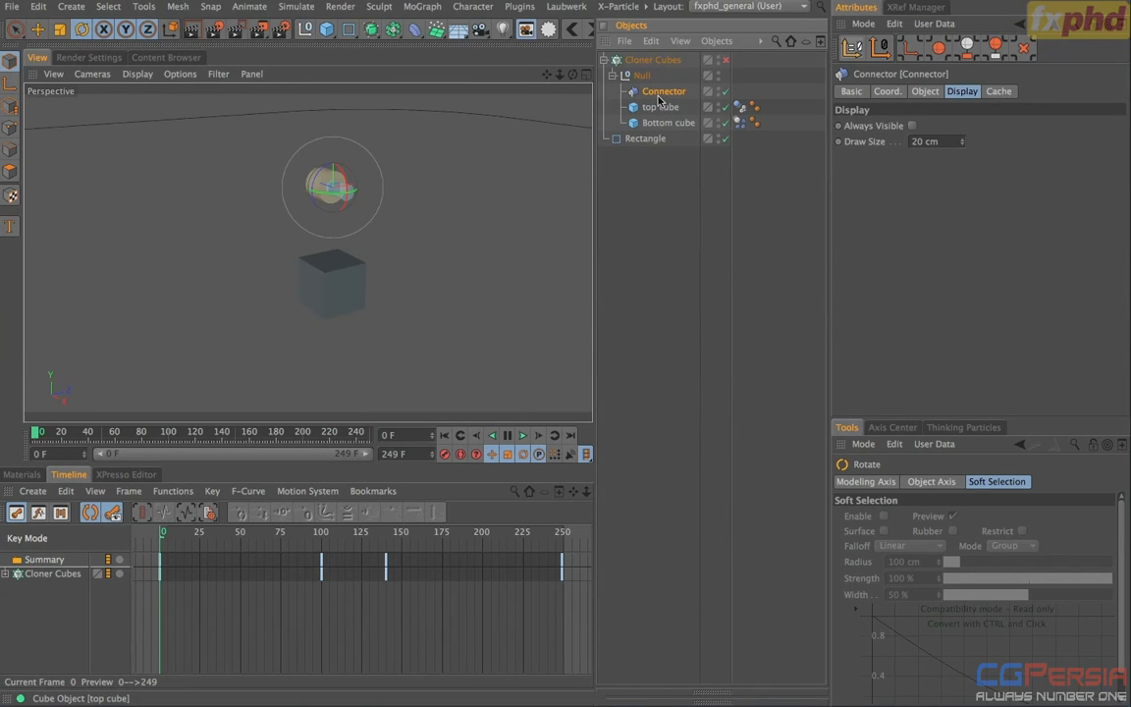
left_click(924, 91)
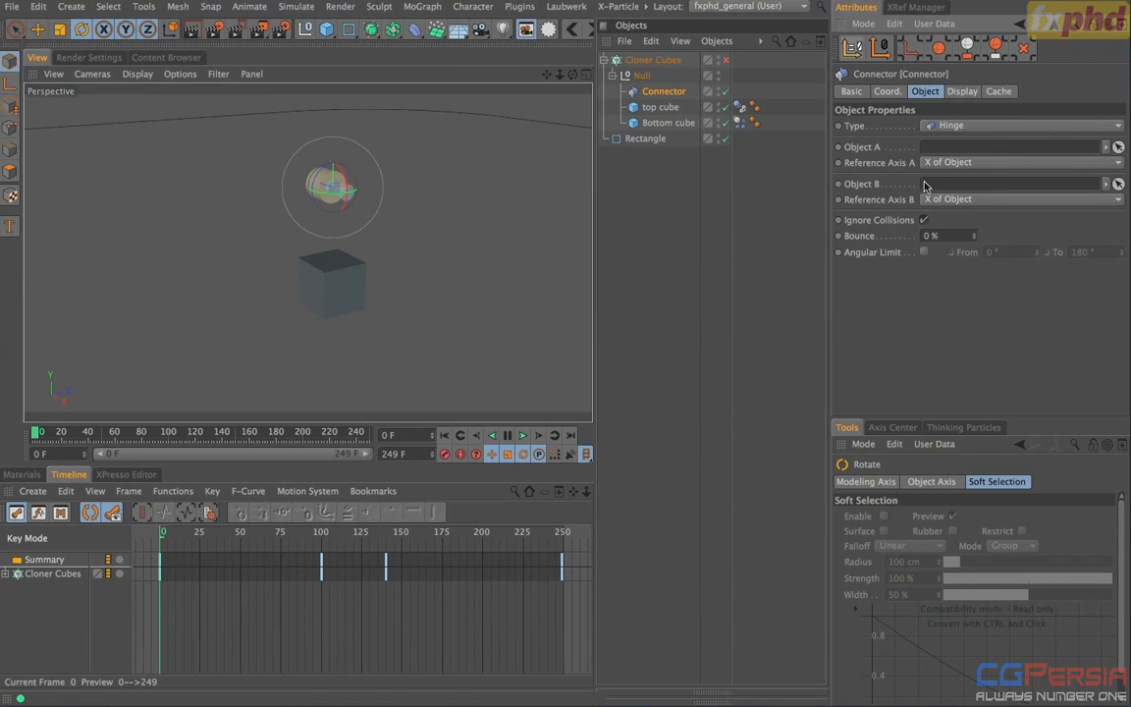
left_click_drag(656, 107, 927, 152)
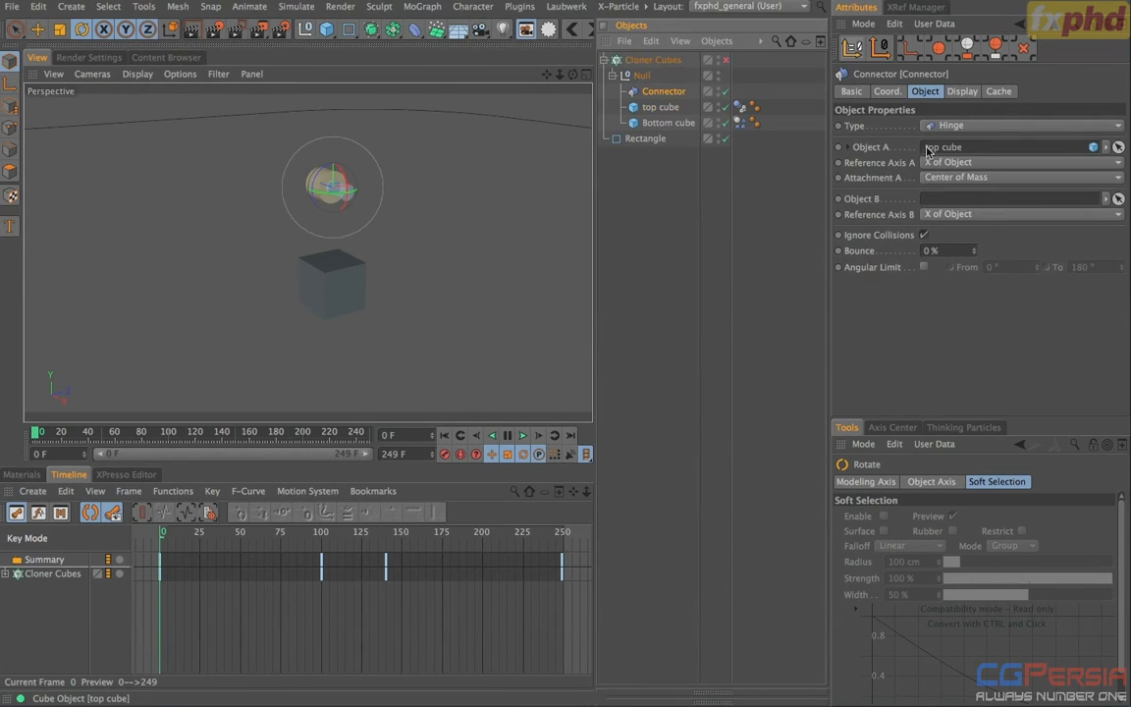
left_click_drag(668, 123, 915, 201)
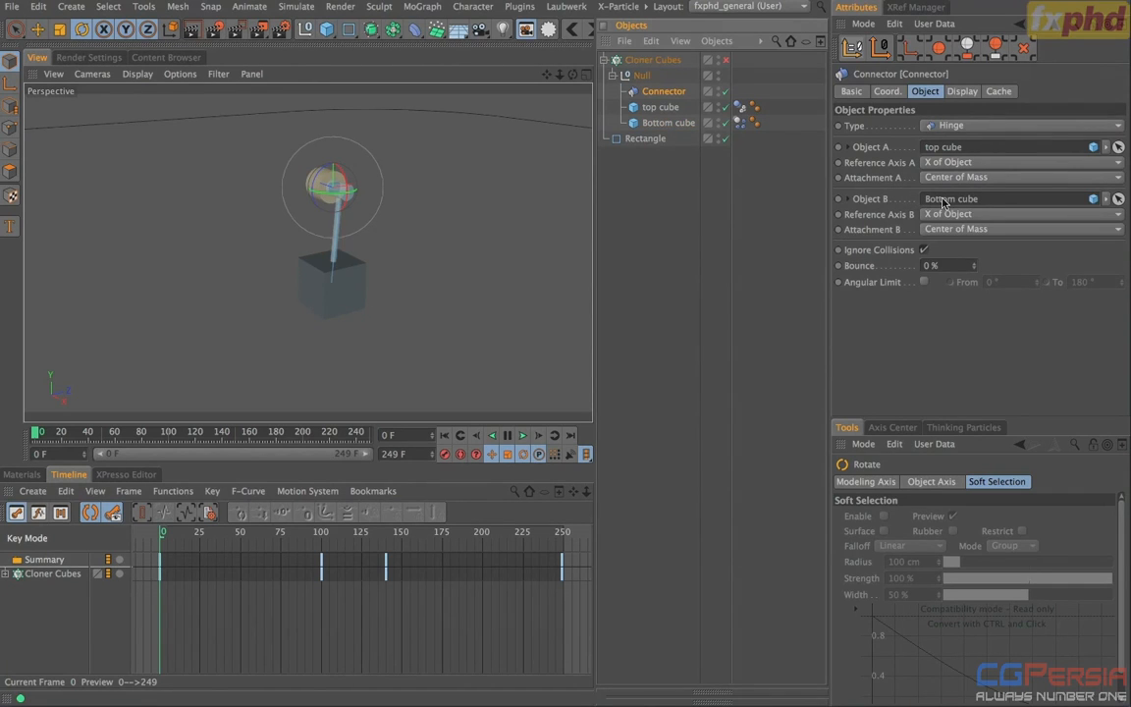
Step: Examine the hinge between the two original cubes, play the simulation with the Connector enabled and return to frame 0
left_click_drag(302, 252, 496, 245, "alt")
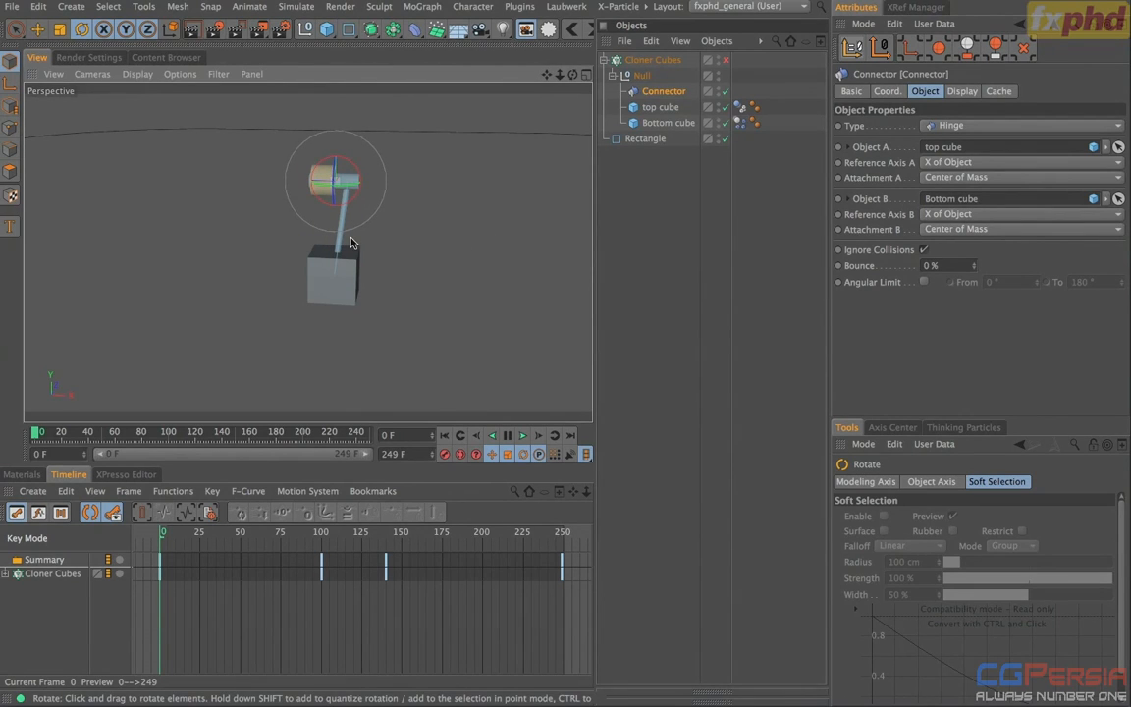
key("e")
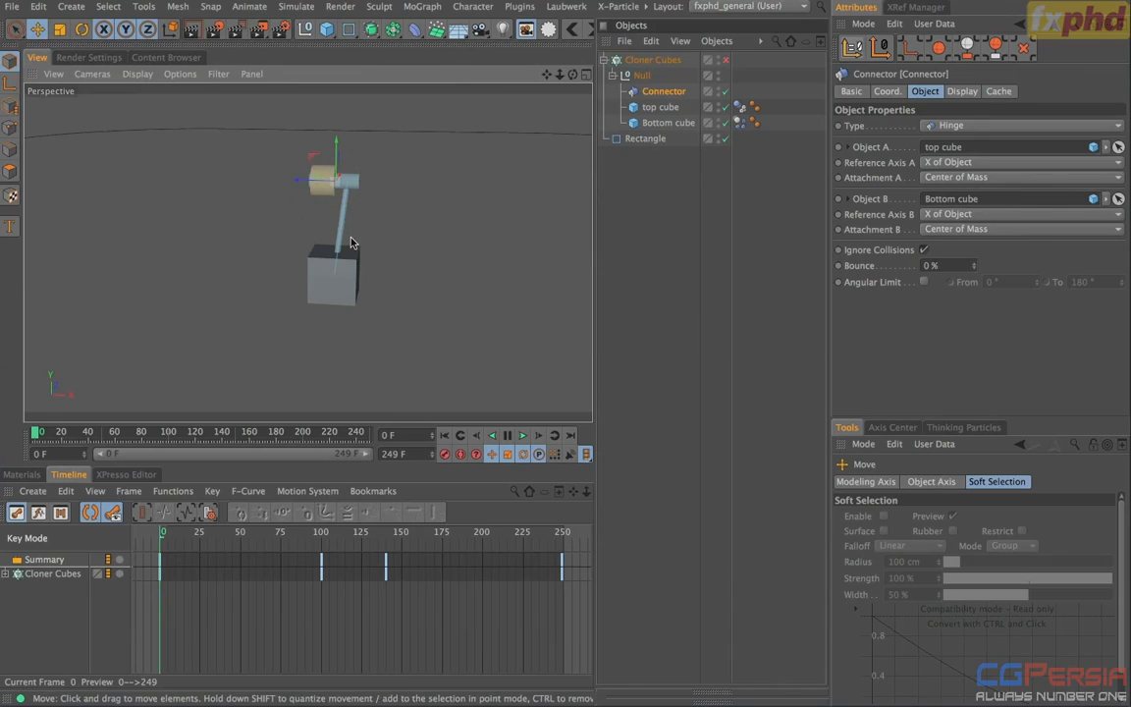
left_click_drag(315, 183, 169, 267)
left_click_drag(312, 212, 252, 190, "alt")
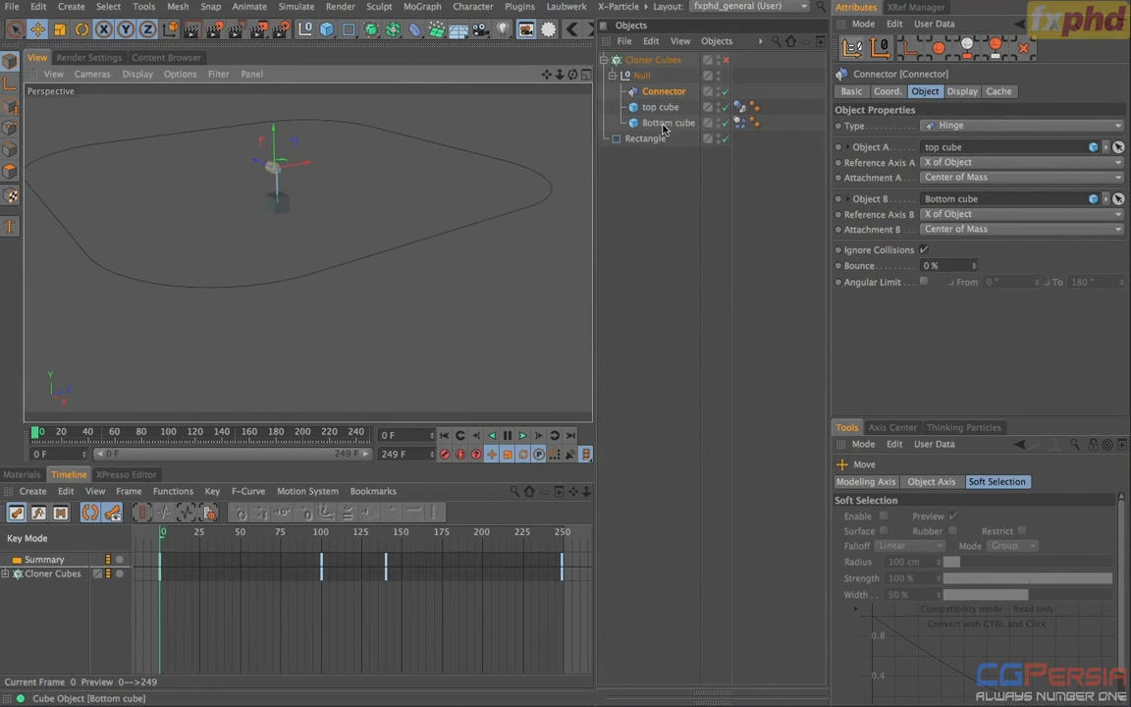
left_click(522, 436)
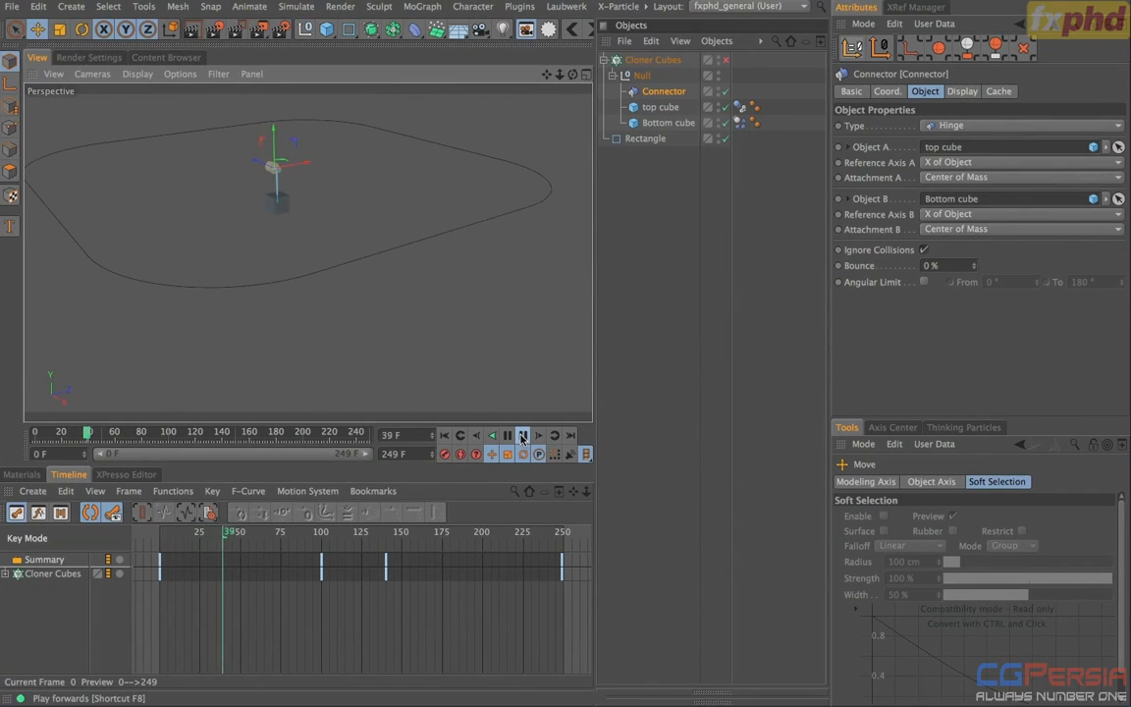
left_click(445, 436)
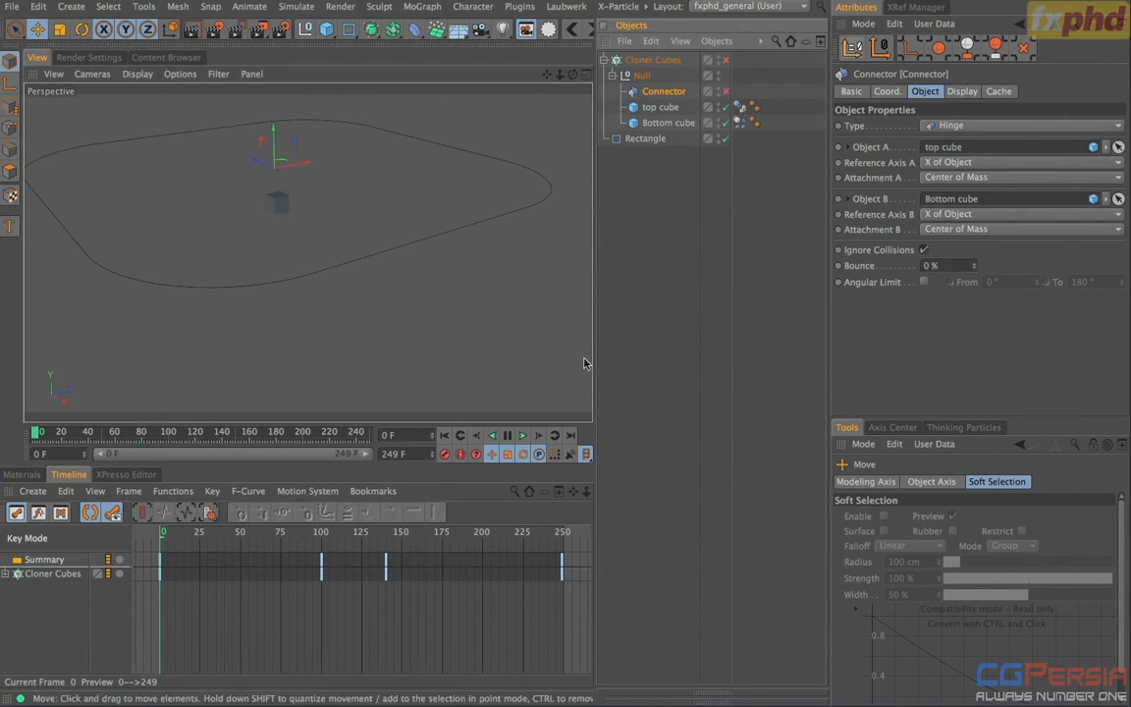
Step: Play the simulation with the Connector disabled, return to frame 0 and re-enable the Connector
left_click(523, 437)
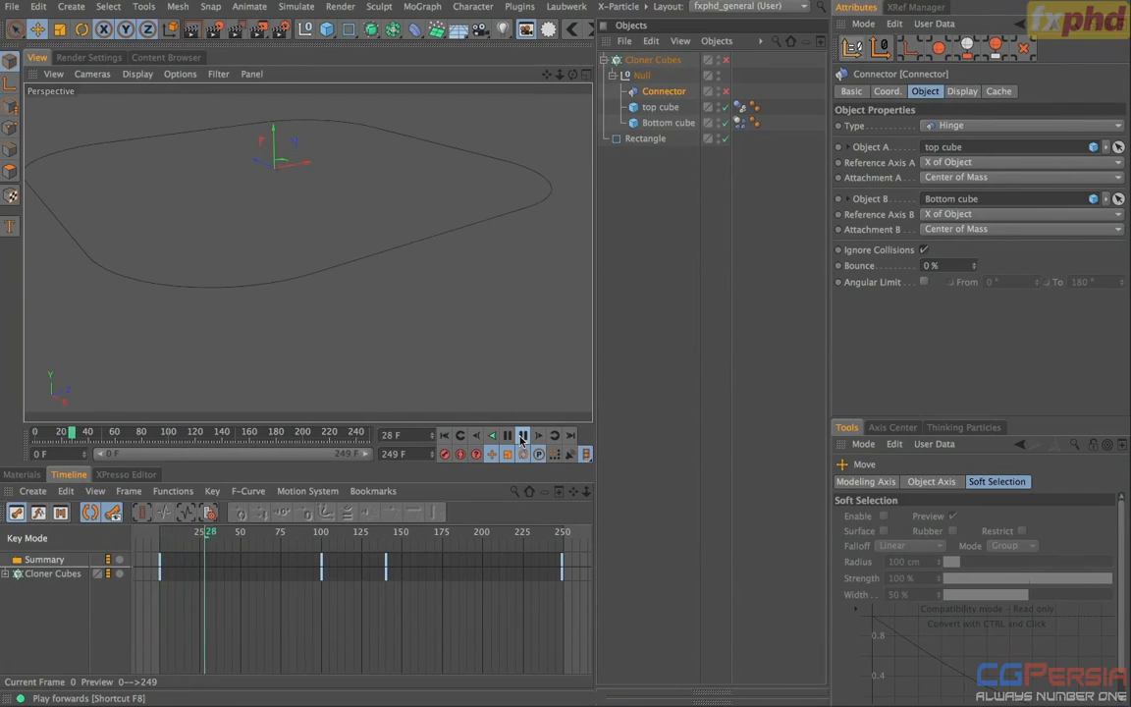
left_click(523, 437)
left_click(446, 436)
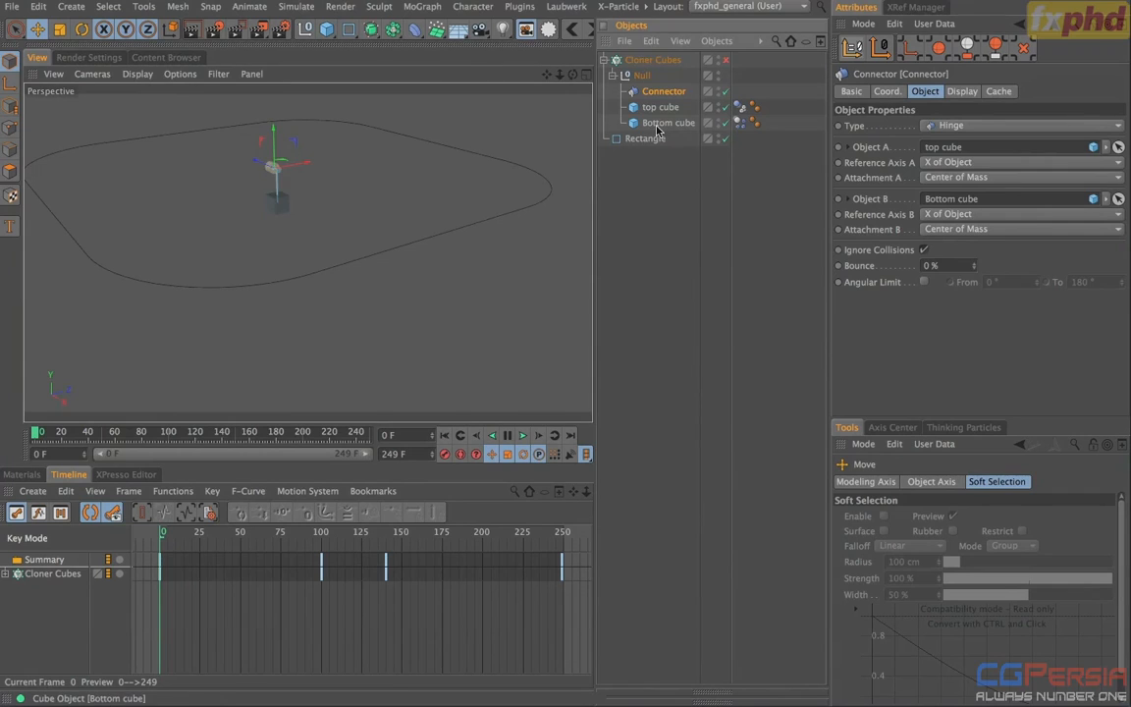
Step: Re-enable the Cloner Cubes generator, clear the selection, play the cloned simulation and return to frame 0
left_click(761, 125)
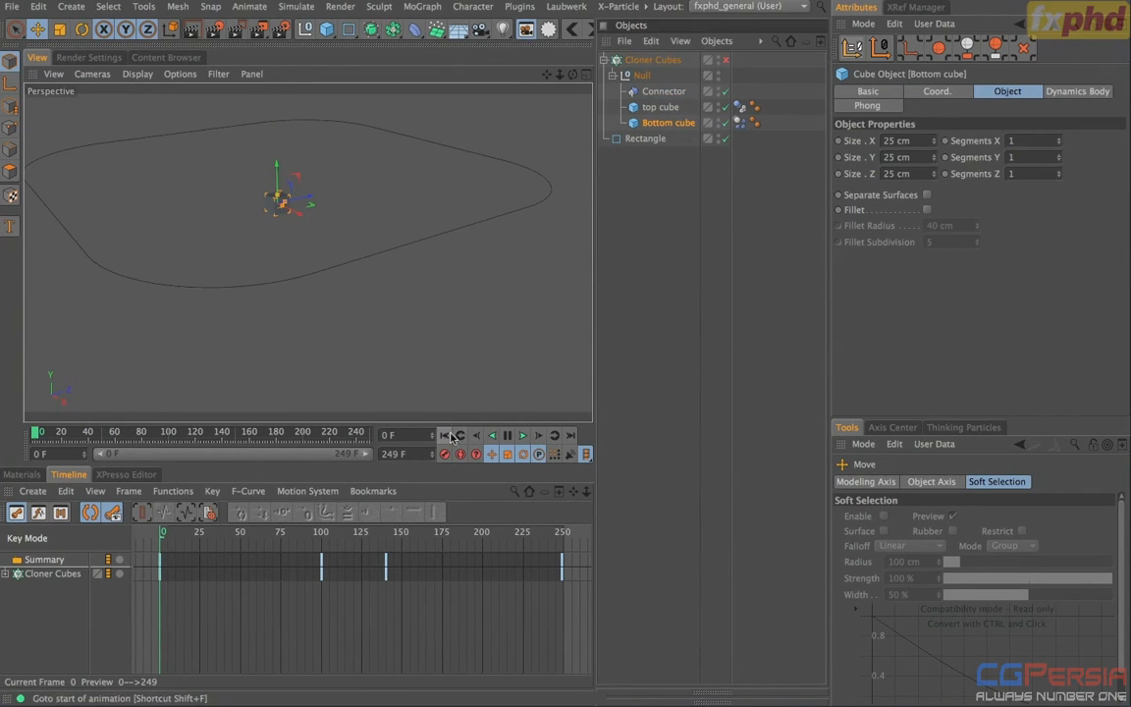
left_click(724, 60)
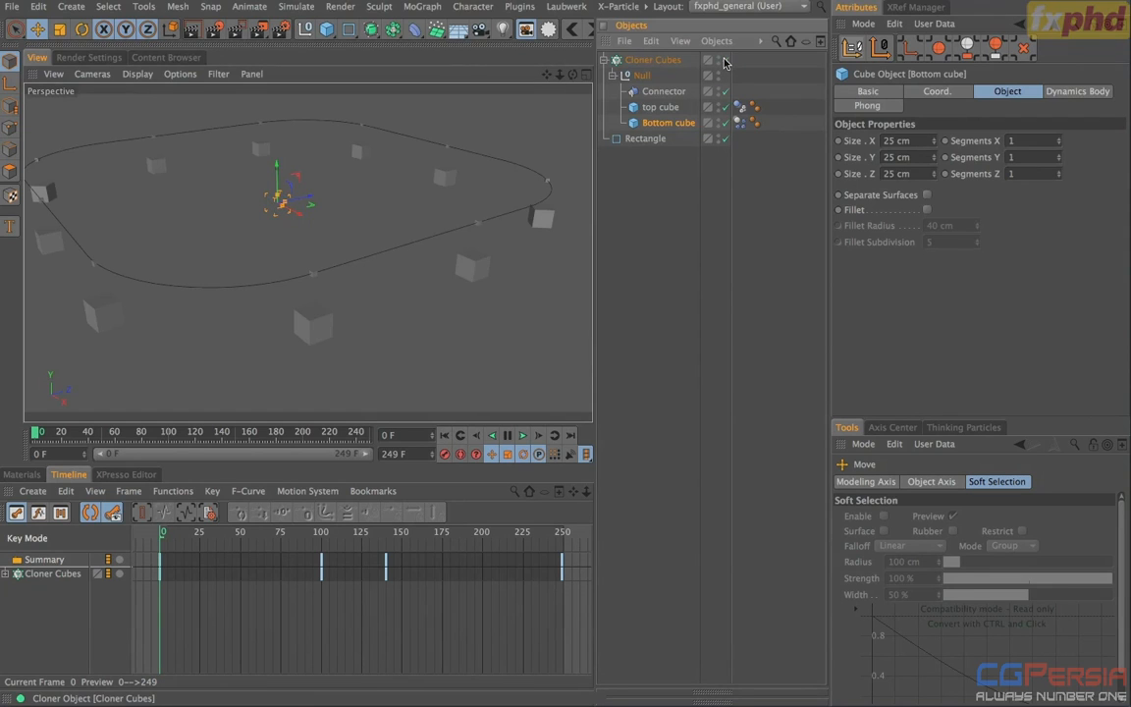
left_click(628, 246)
left_click(521, 437)
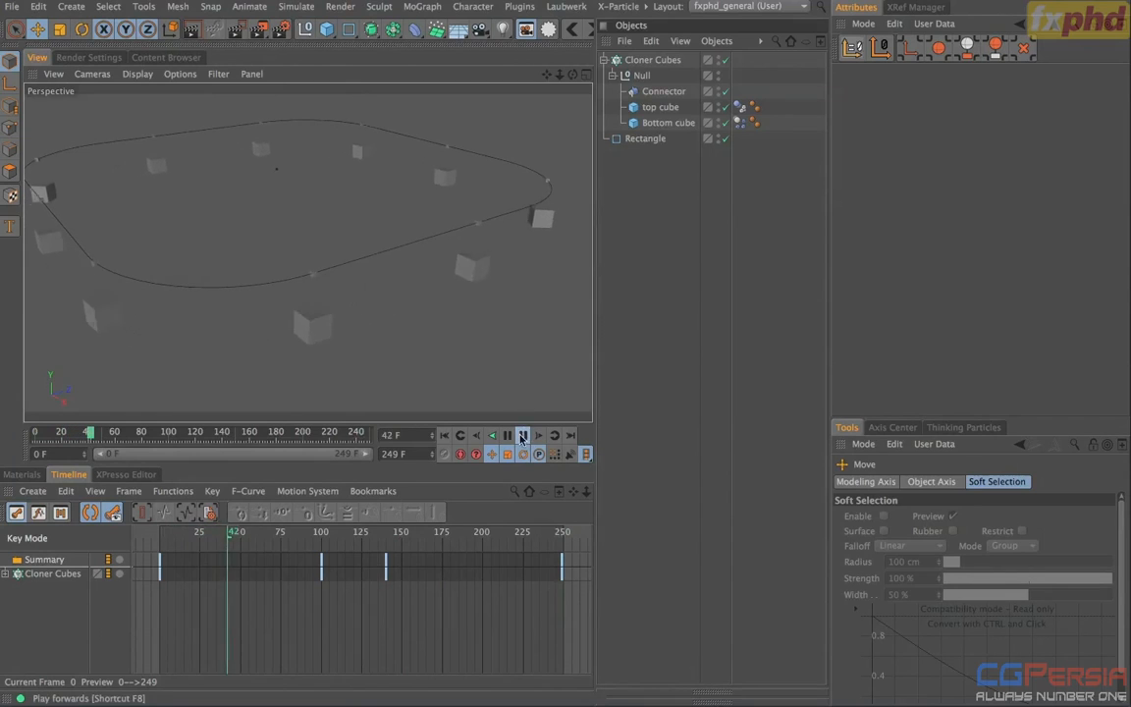
left_click(523, 435)
left_click(444, 435)
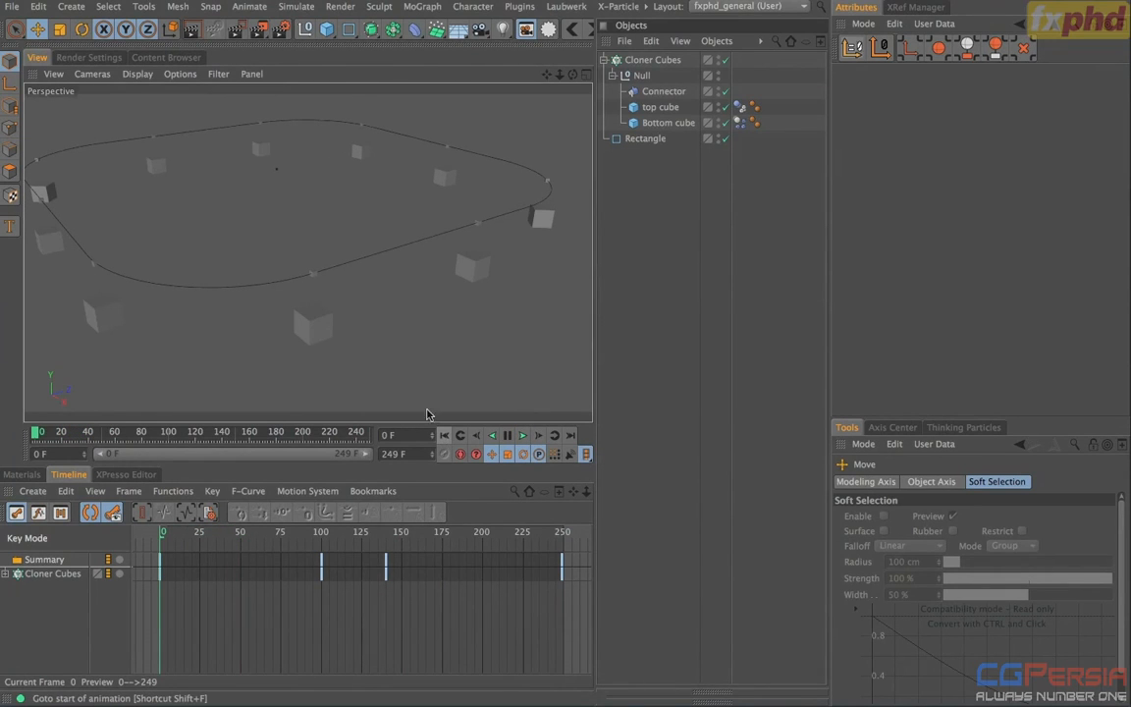
Step: Save the scene as a separate project file
left_click(12, 7)
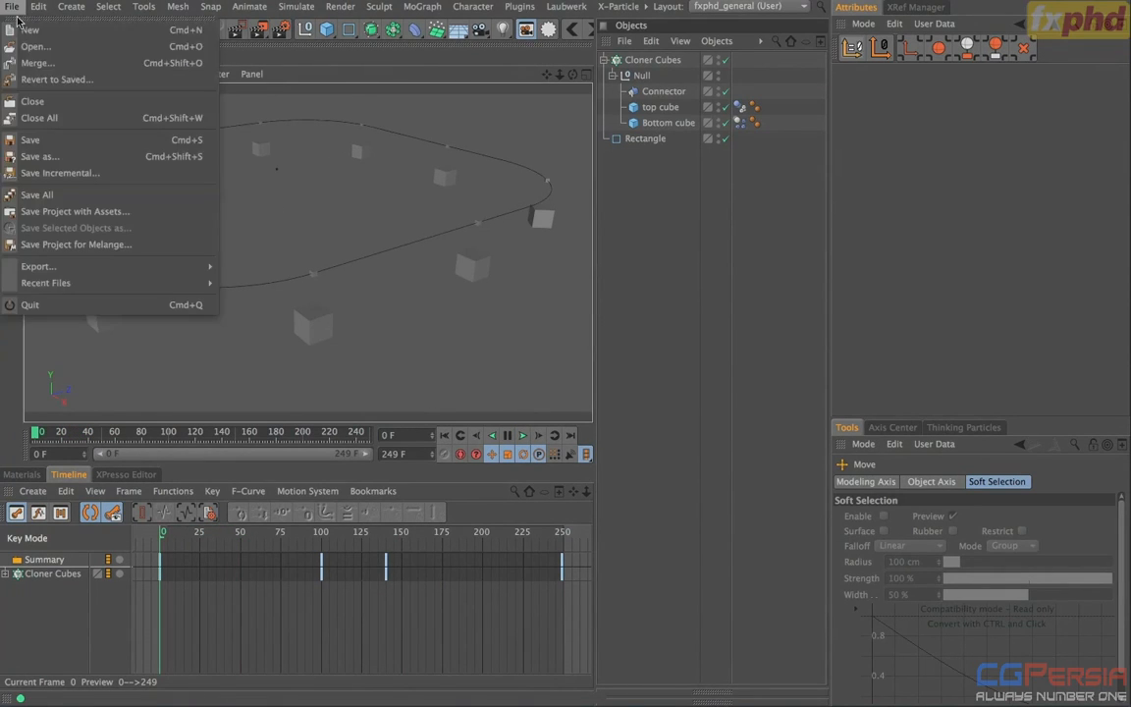
left_click(35, 156)
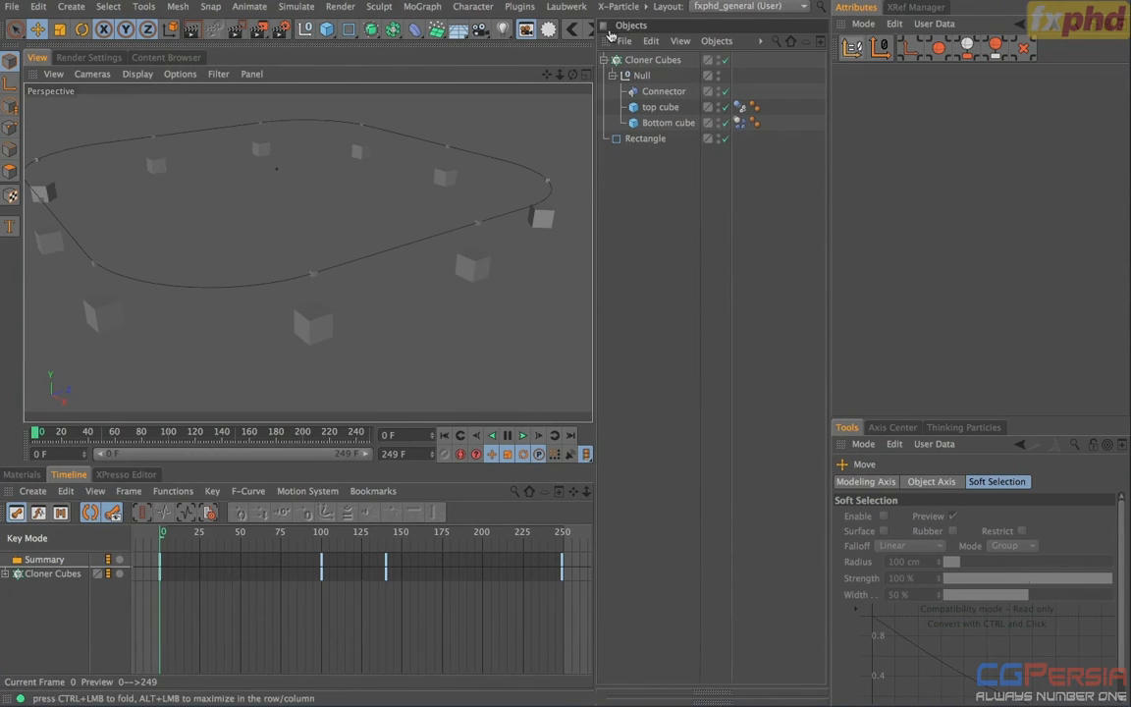
mouse_move(559, 75)
left_mouse_down()
mouse_move(530, 77)
mouse_move(568, 72)
mouse_move(556, 98)
mouse_move(545, 81)
left_mouse_up()
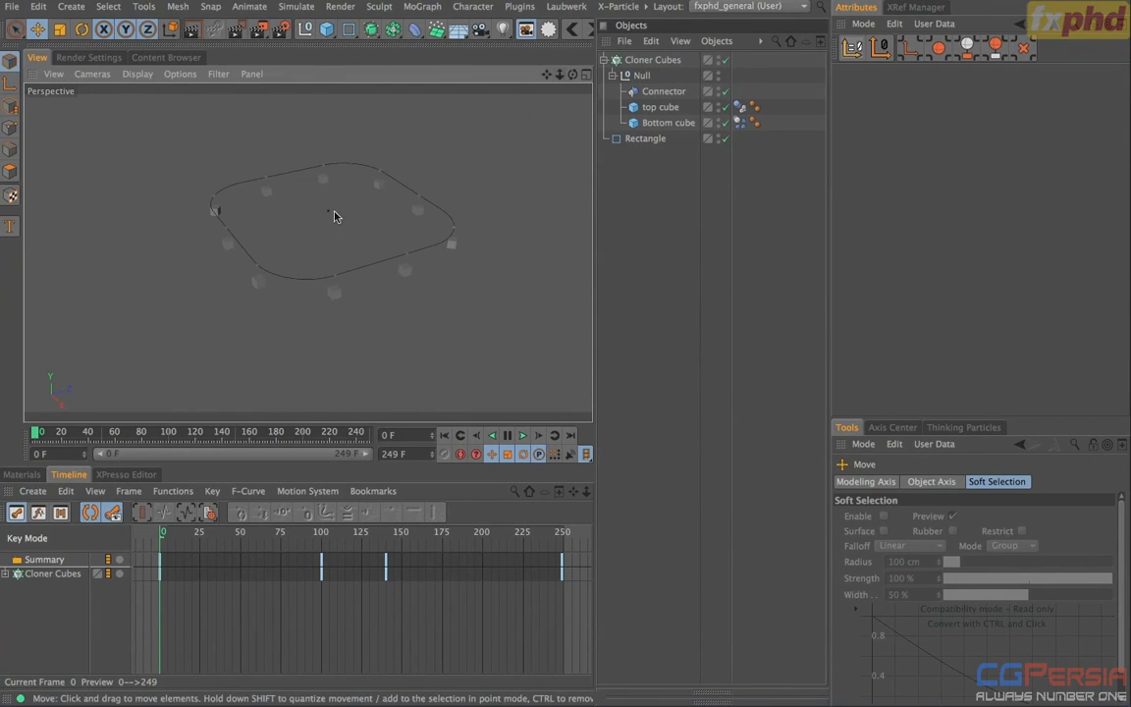
Step: Disable Cloner Cubes and convert the Rectangle, with rounding turned off, into an editable open spline
left_click(643, 140)
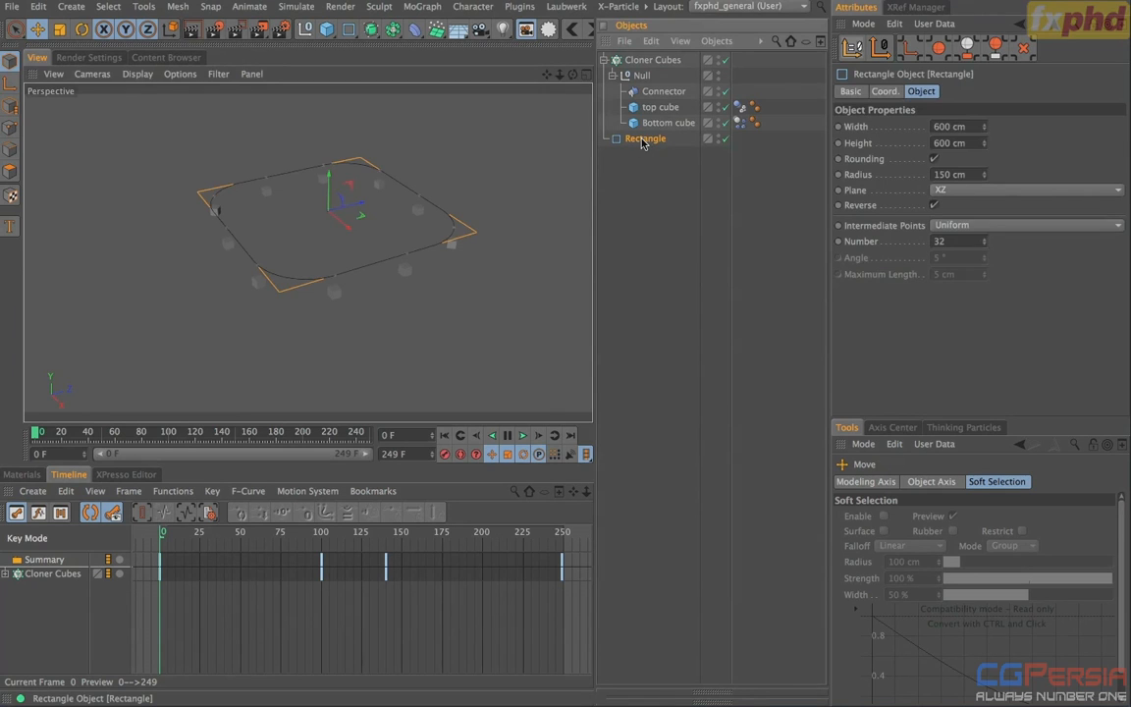
left_click(725, 60)
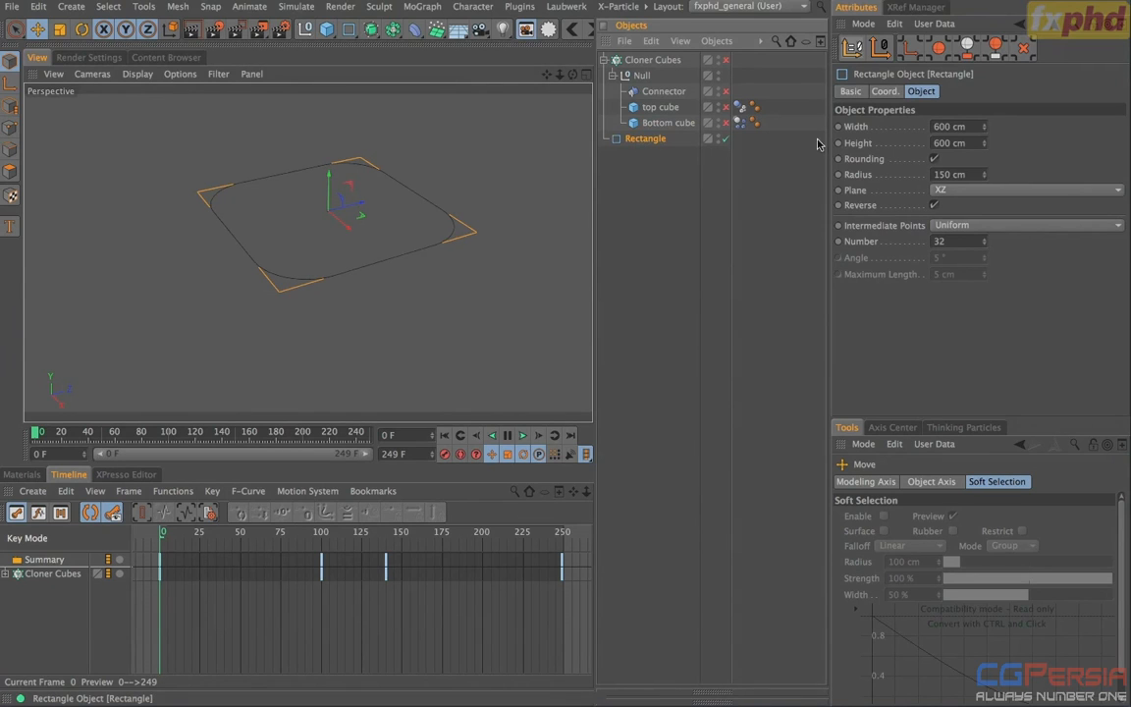
left_click(935, 159)
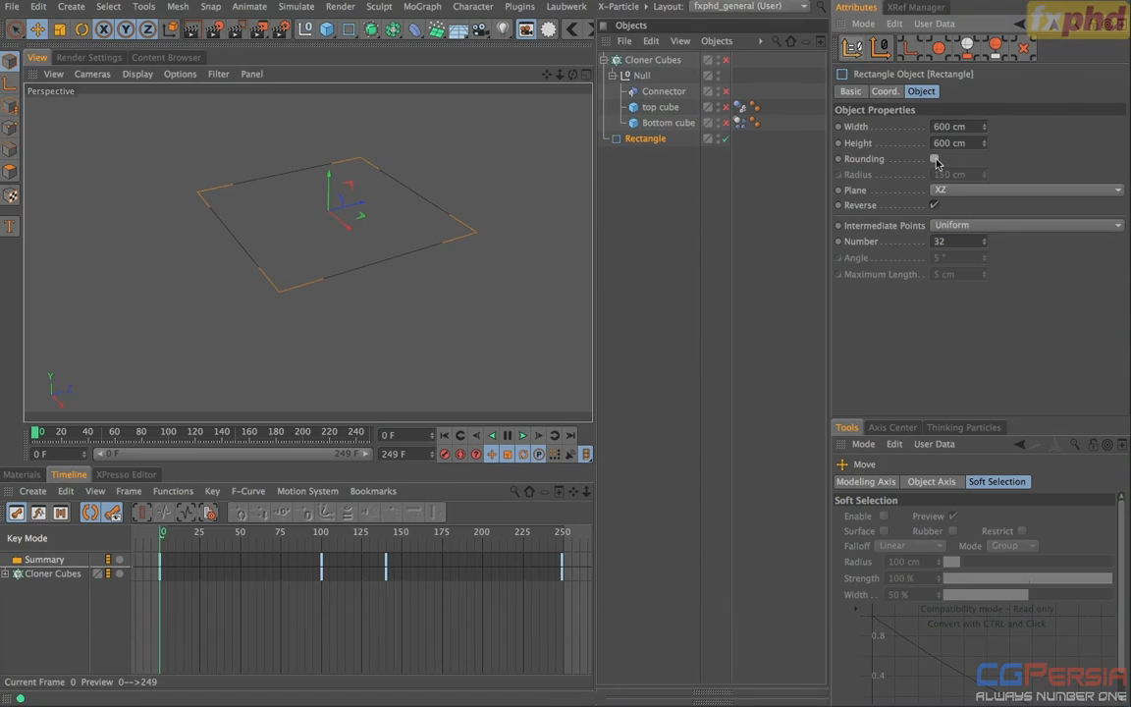
key("c")
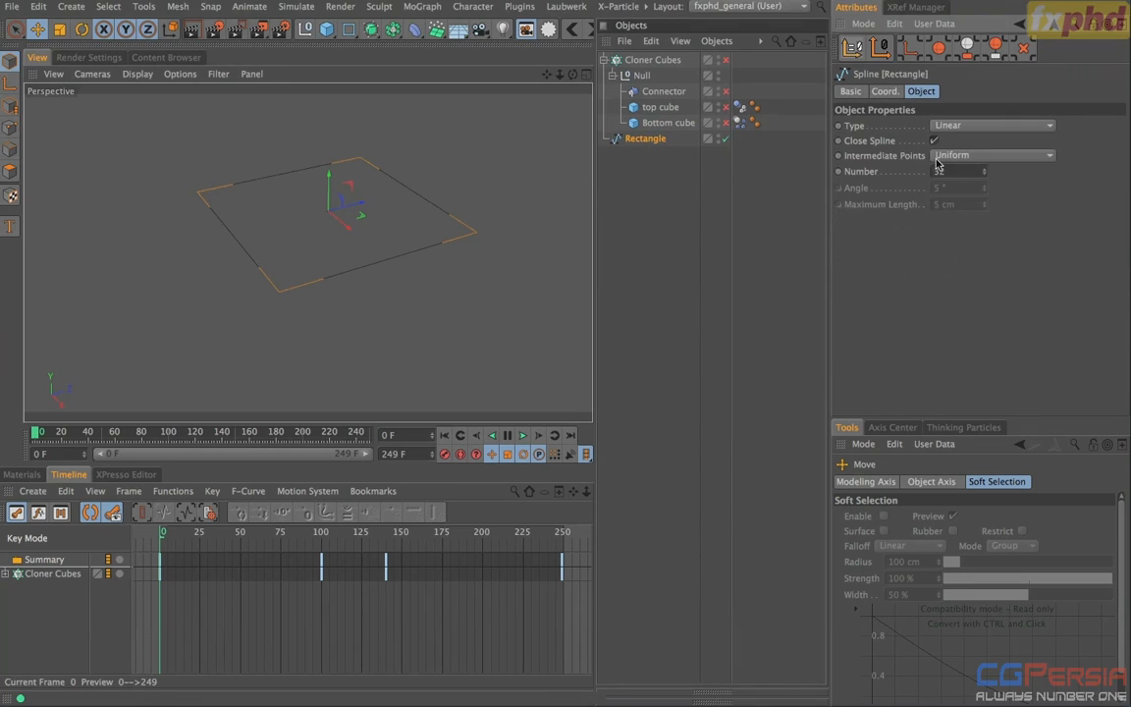
left_click(935, 140)
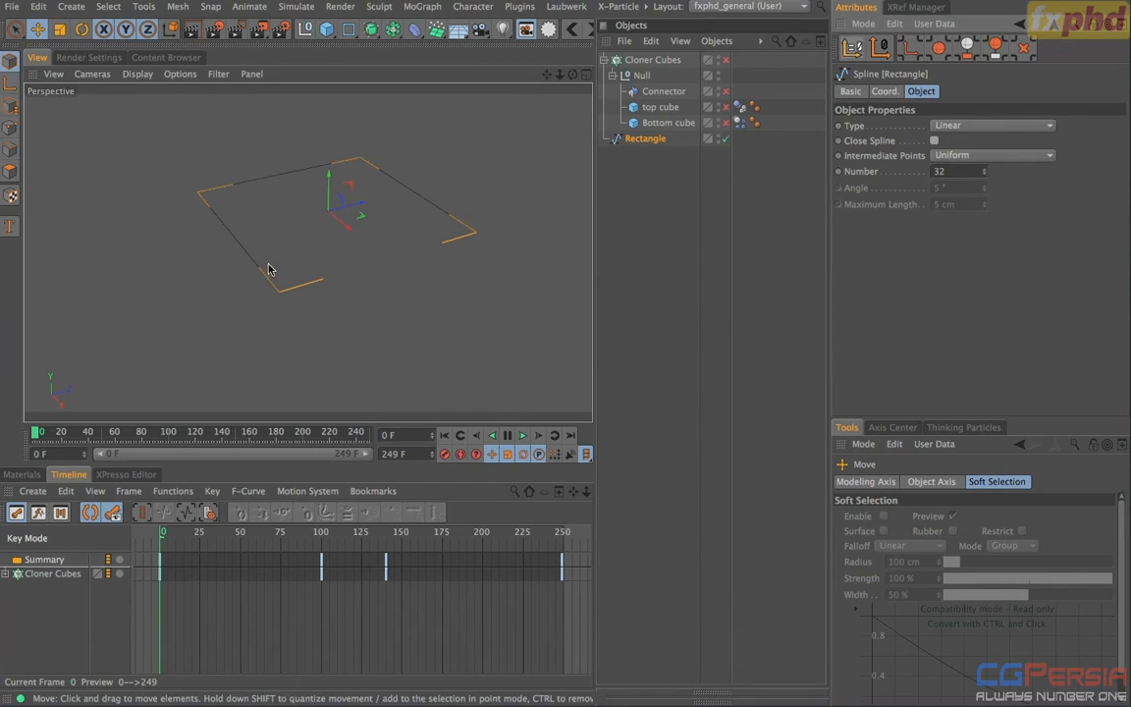
Step: Reshape the open spline's points into a long Z-shaped path, extending both ends outward and deleting the surplus end point
left_click(10, 129)
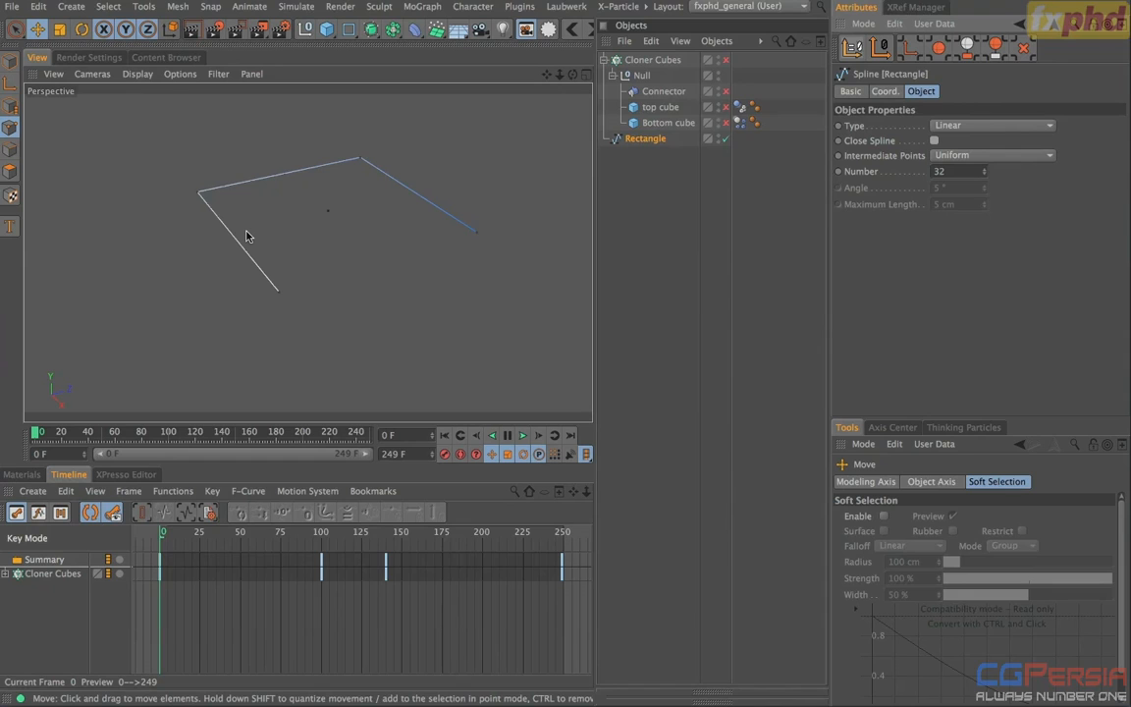
left_click(281, 309)
left_click_drag(303, 291, 0, 377, "ctrl")
right_click_drag(182, 318, 277, 255, "alt")
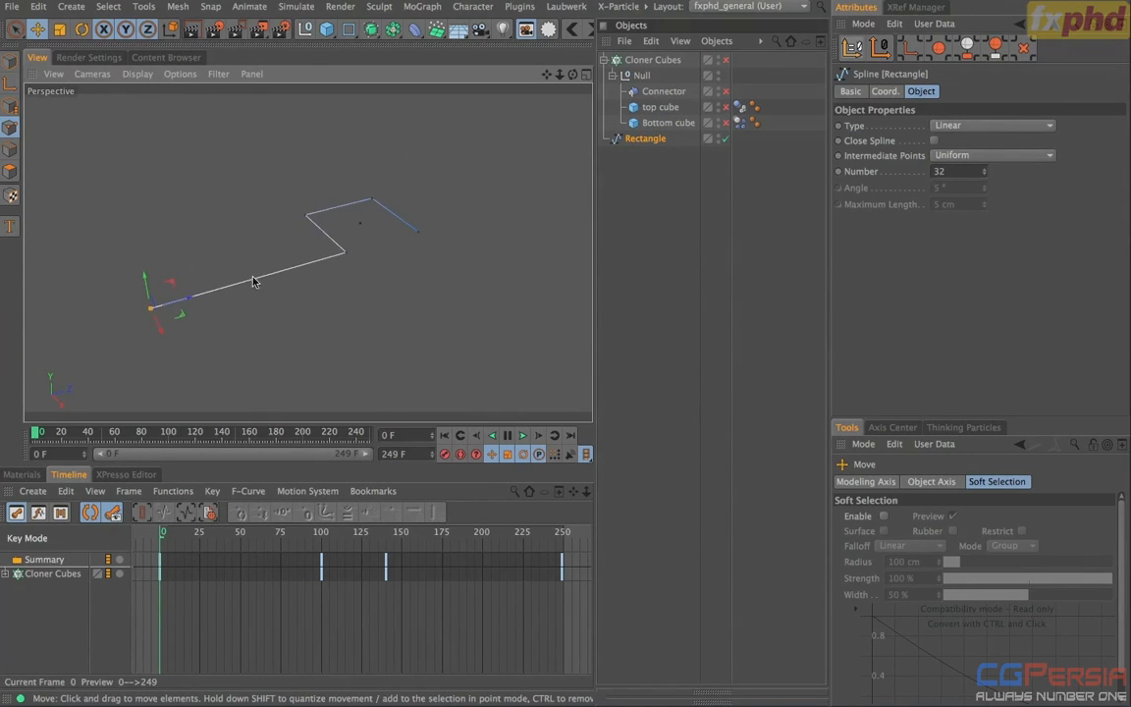
left_click_drag(185, 301, 145, 306)
key("Delete")
left_click_drag(393, 199, 476, 183)
Step: Chamfer the two middle corner points of the spline with a 150 cm radius in the top view, then return to perspective
key("F2")
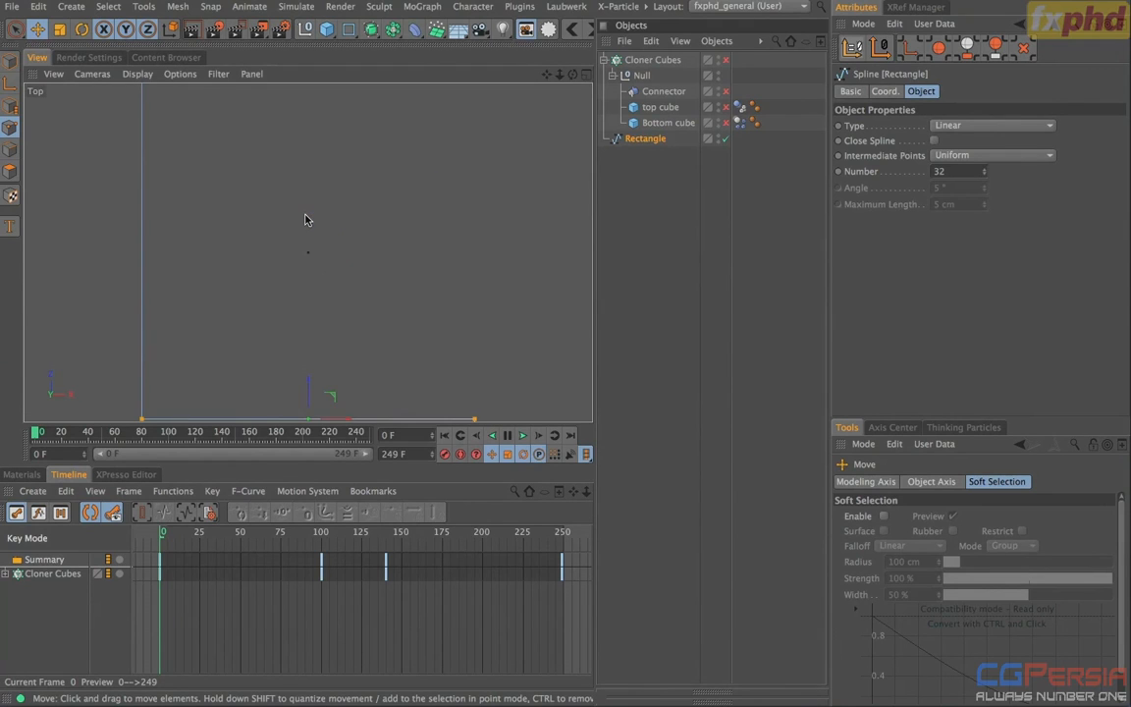
key("h")
scroll(311, 222, "down", 3)
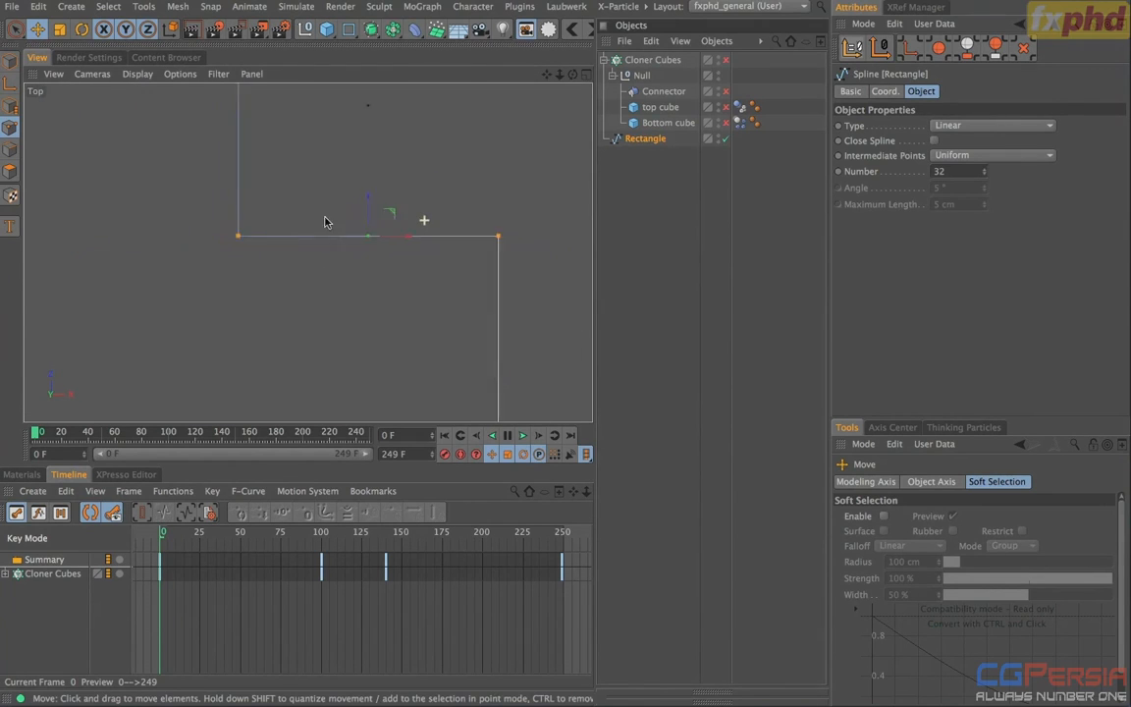
middle_click_drag(273, 189, 209, 190, "alt")
right_click(247, 165)
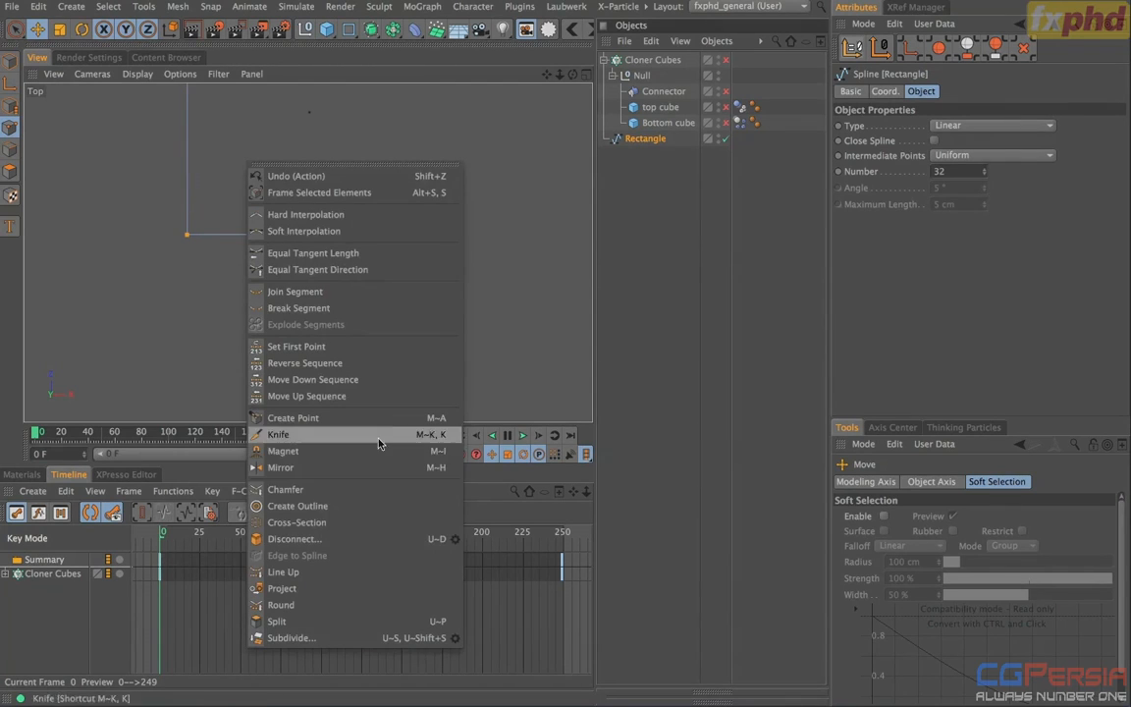
left_click(338, 490)
left_click_drag(249, 284, 365, 284)
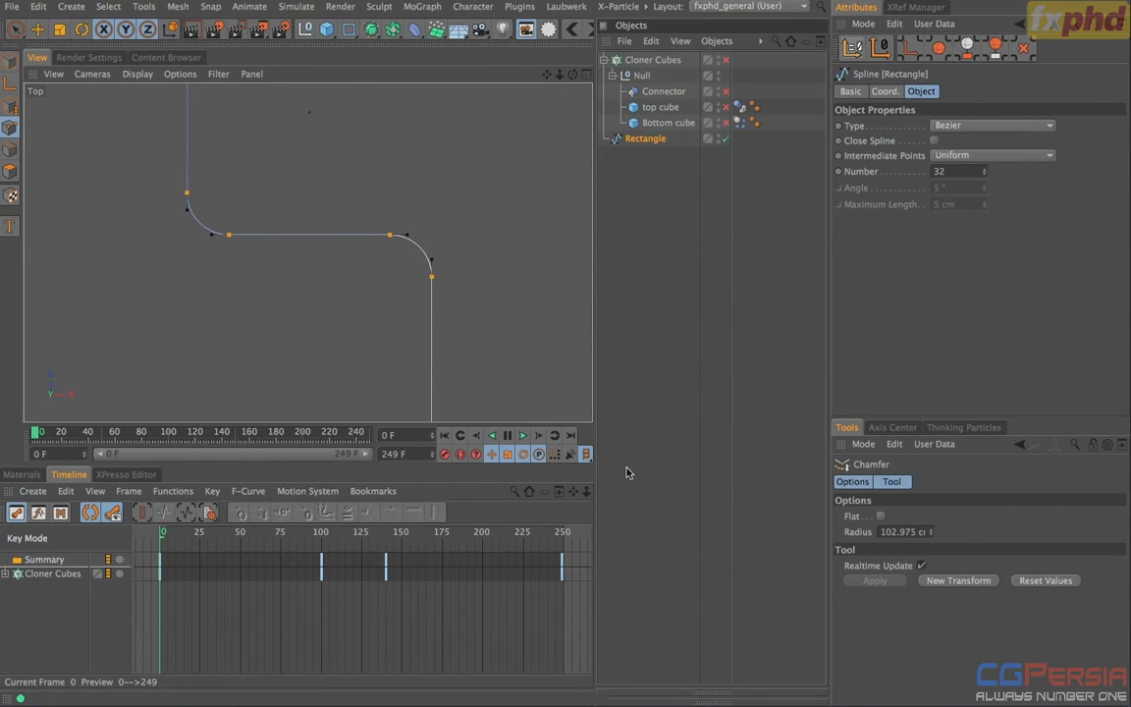
double_click(900, 531)
type("15")
key("Return")
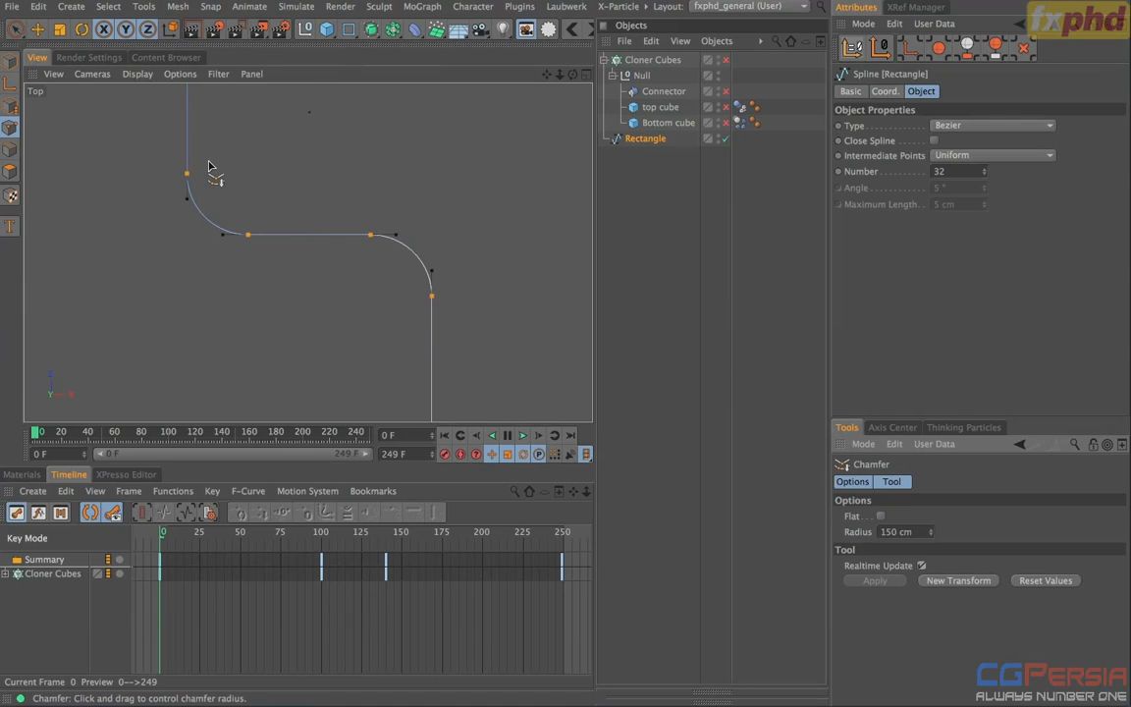
scroll(220, 168, "down", 5)
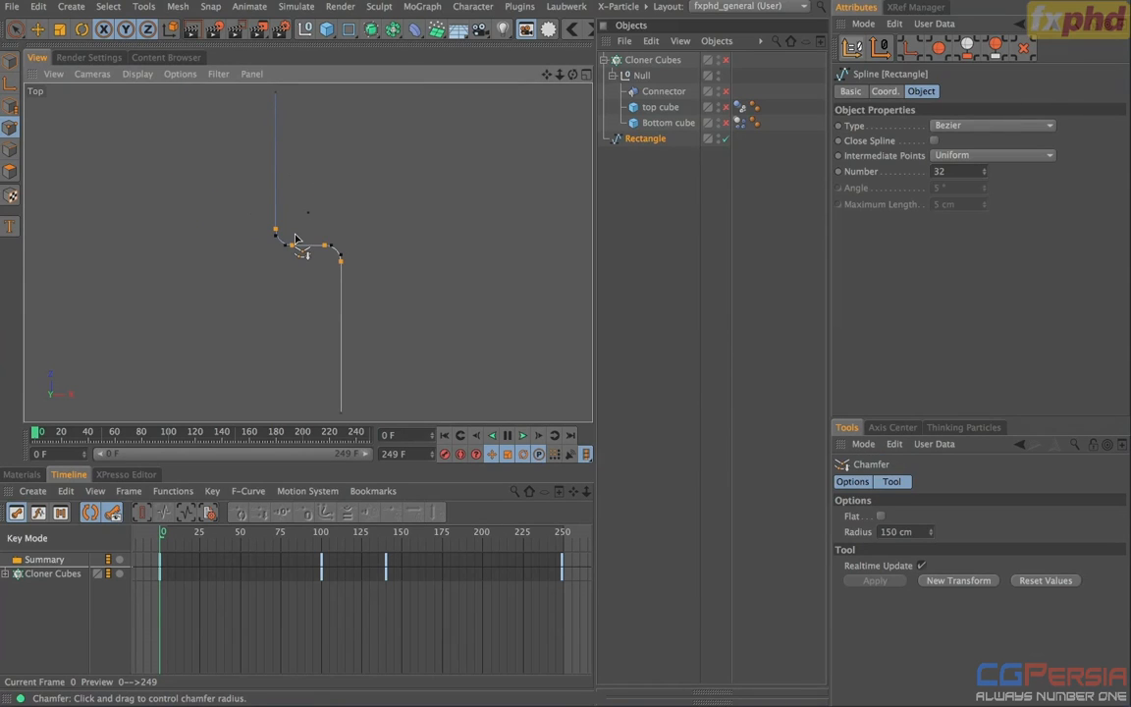
key("F1")
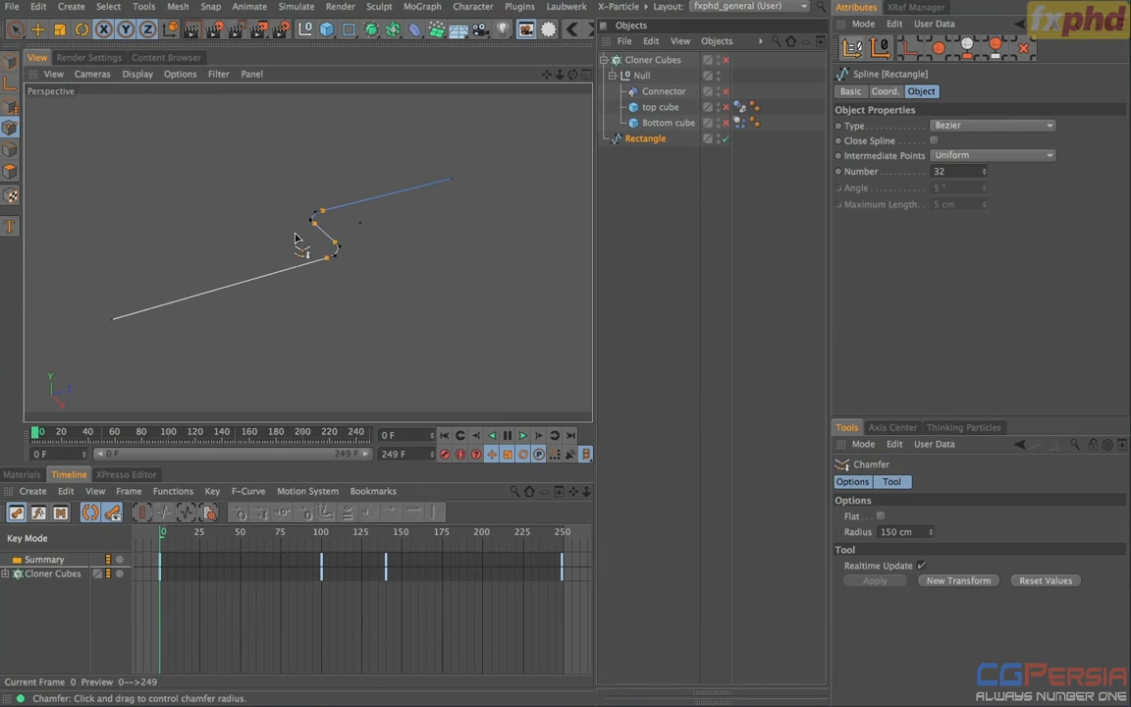
Step: Rename the spline as Path Spline and return to model mode with nothing selected
double_click(648, 138)
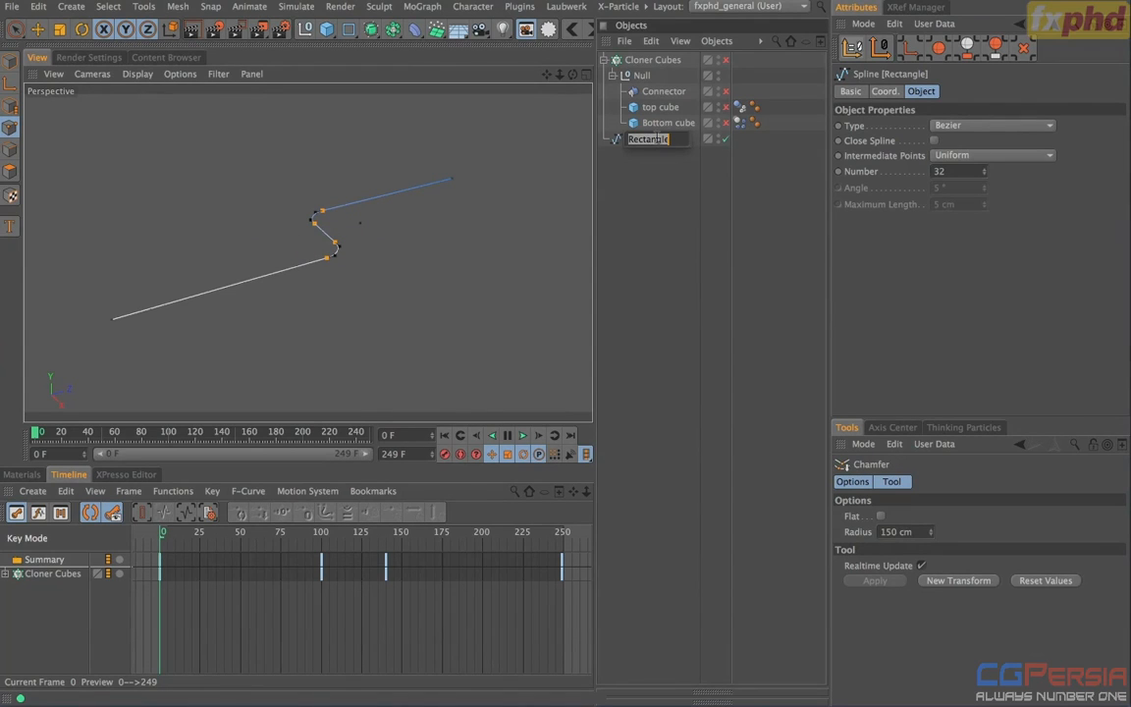
type("Path Spline")
key("Return")
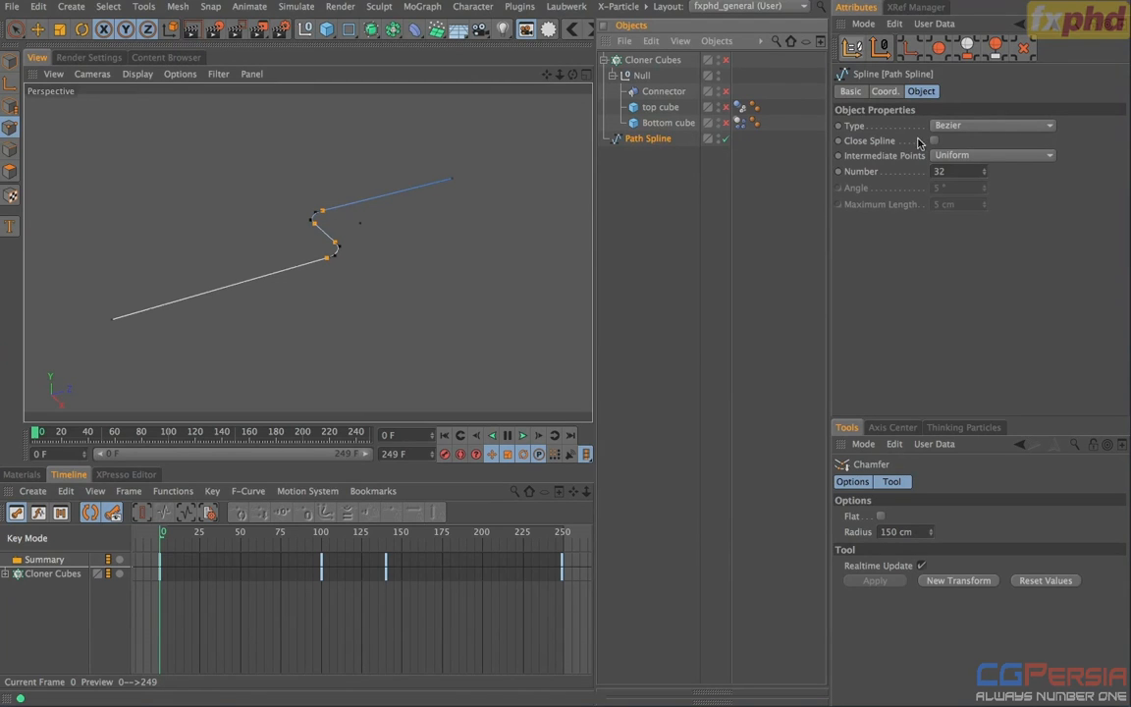
left_click(624, 175)
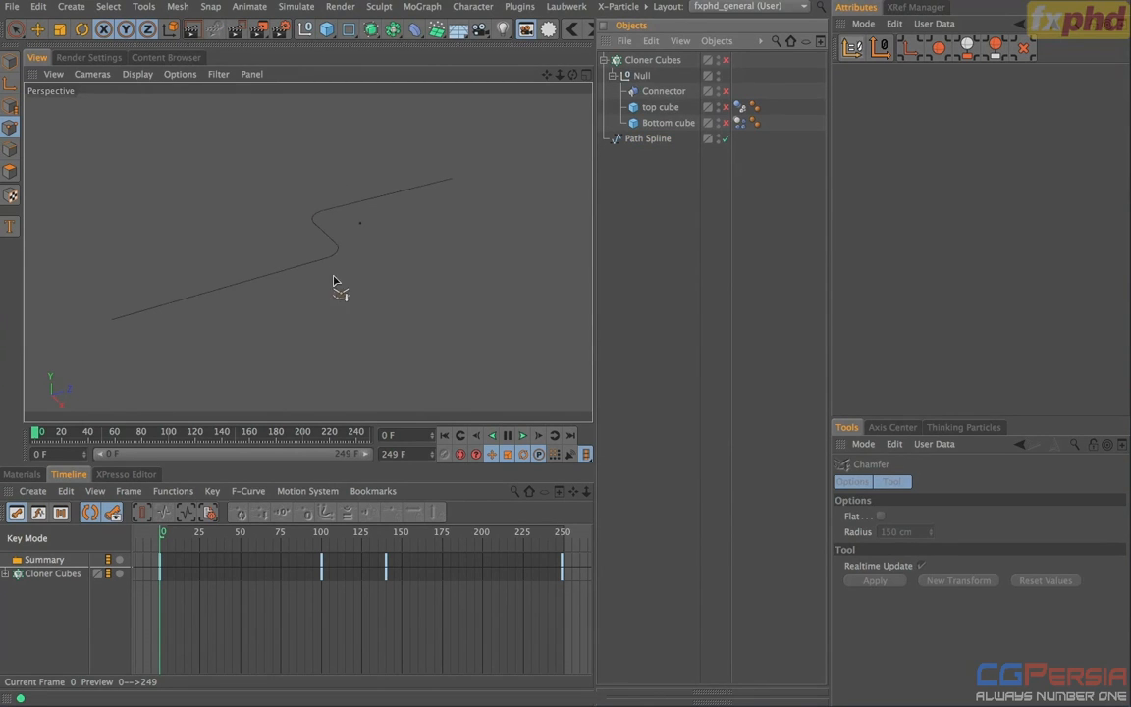
left_click_drag(314, 232, 221, 236, "alt")
left_click(10, 61)
left_click(648, 180)
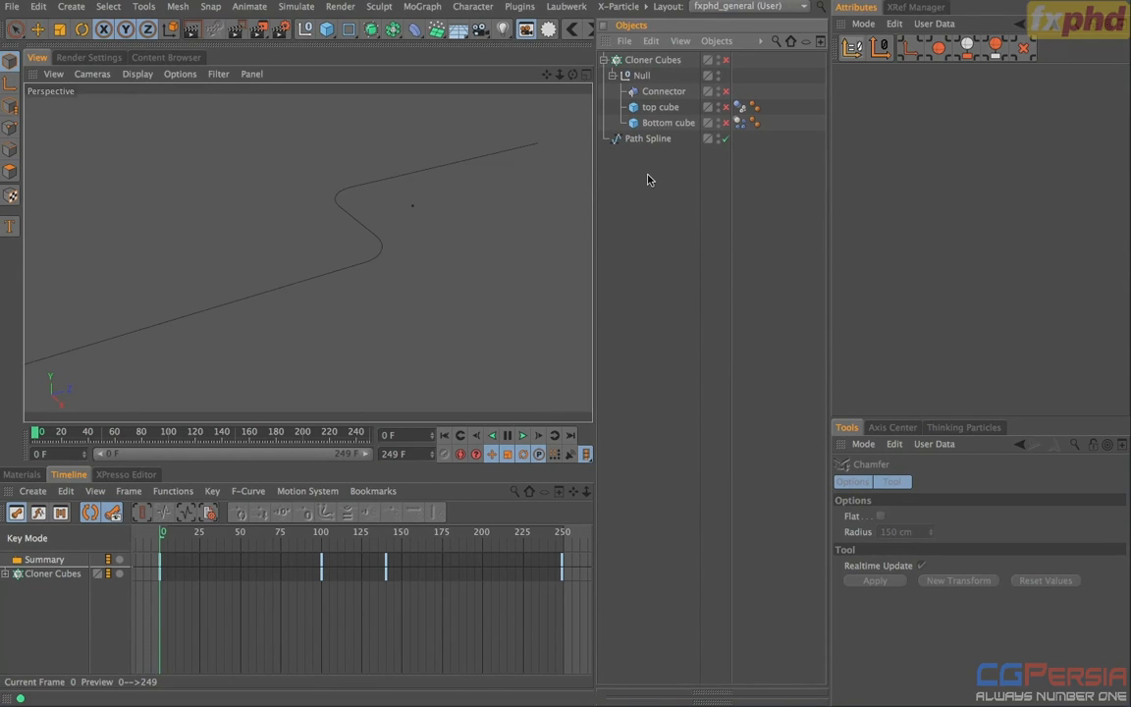
Step: Merge the file with the CHAINGANG letter splines into the scene and select all nine letters
left_click(624, 41)
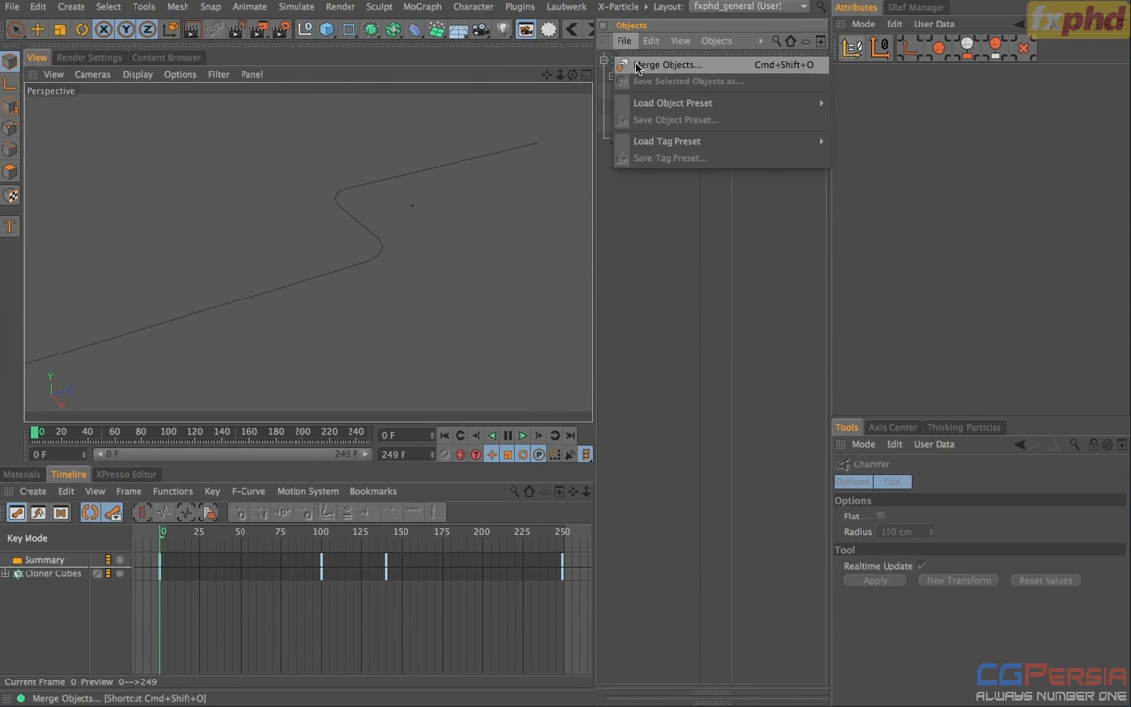
left_click(666, 64)
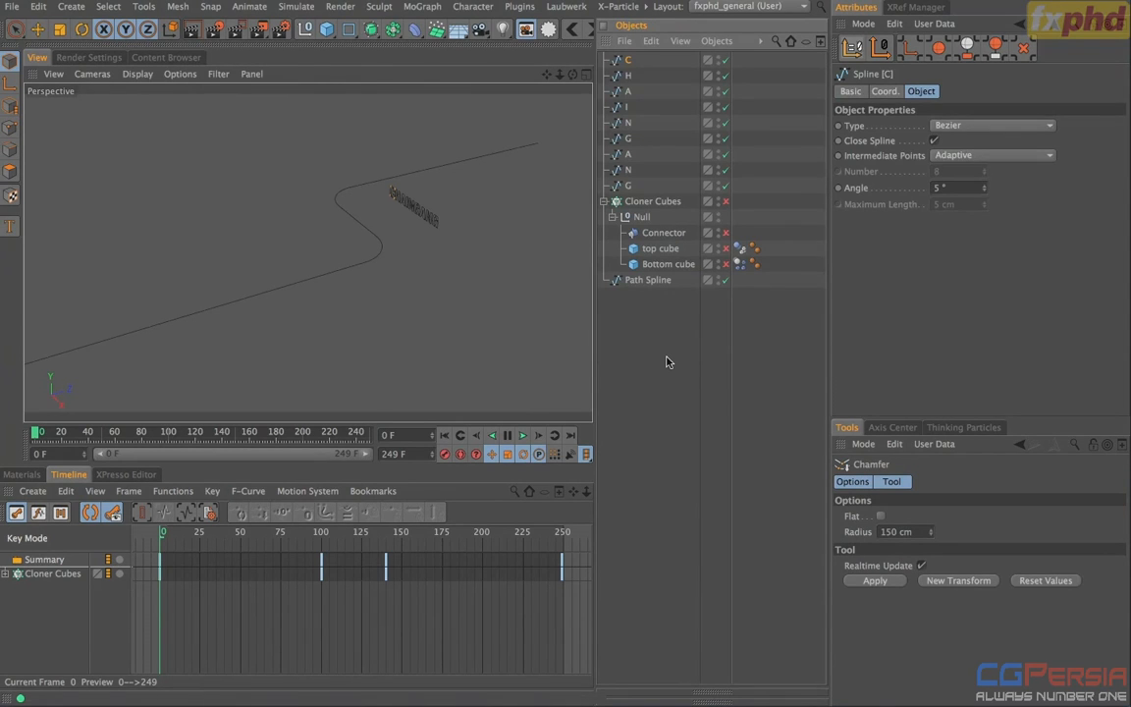
left_click(624, 41)
left_click(631, 123)
left_click(628, 186, "shift")
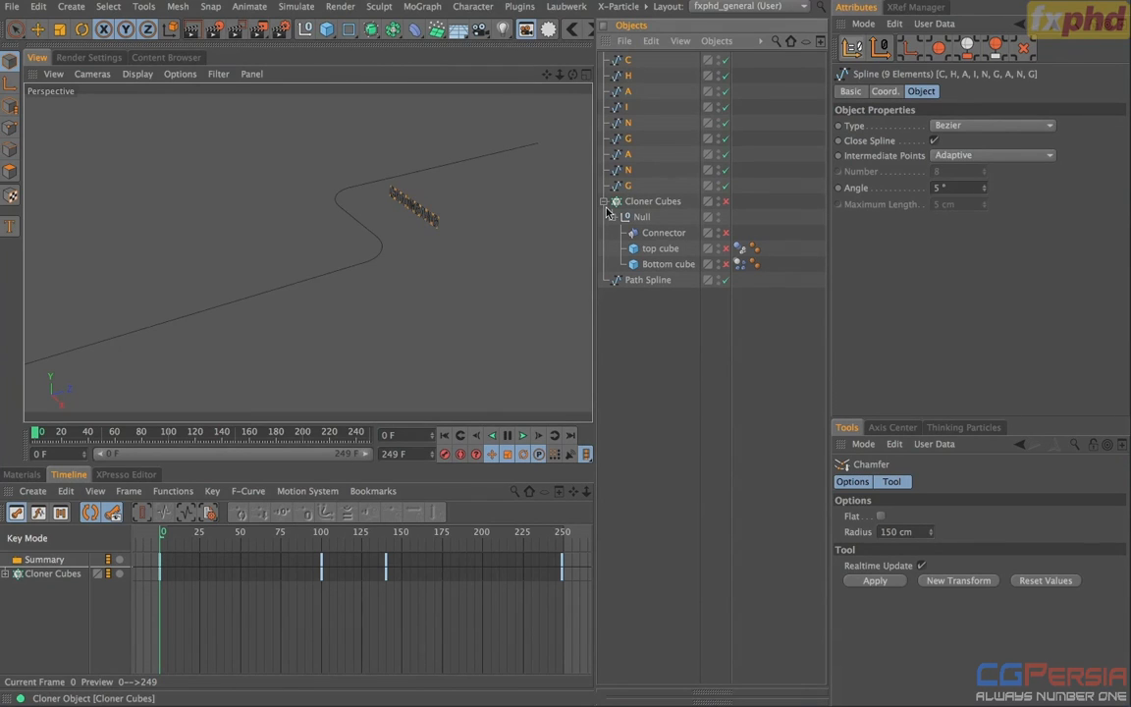
Step: Frame the nine letter splines and examine the CHAINGANG lettering from the front and at an angle
key("o")
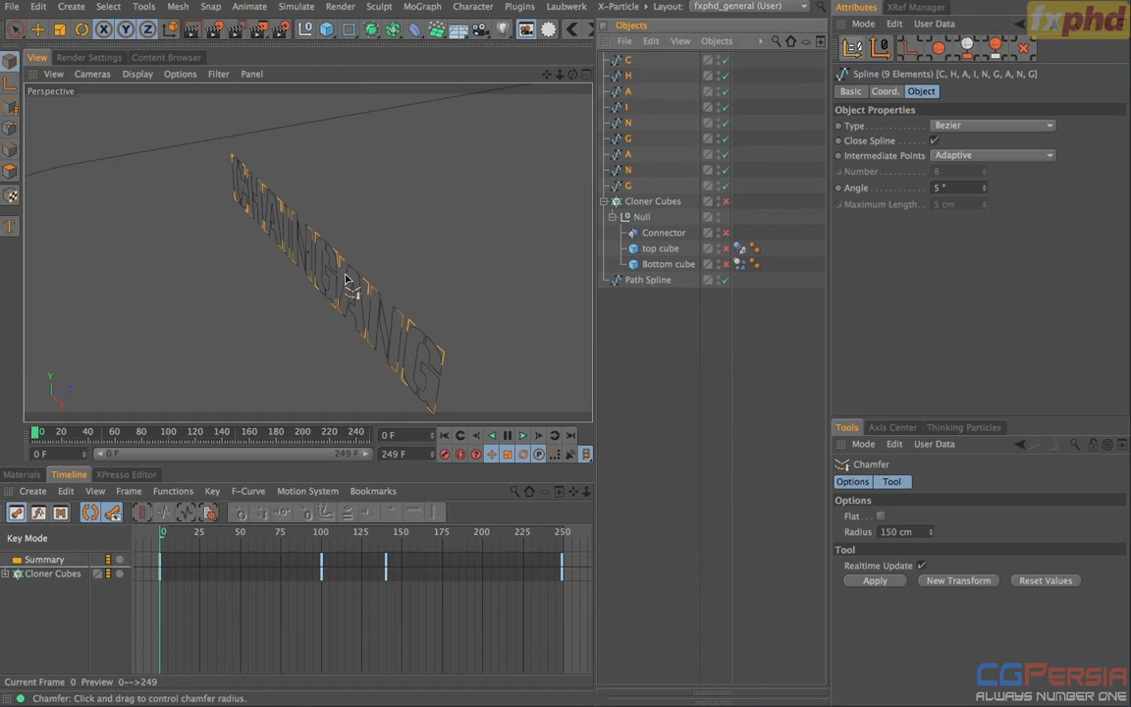
left_click_drag(327, 279, 459, 238, "alt")
left_click_drag(494, 195, 487, 190, "alt")
key("e")
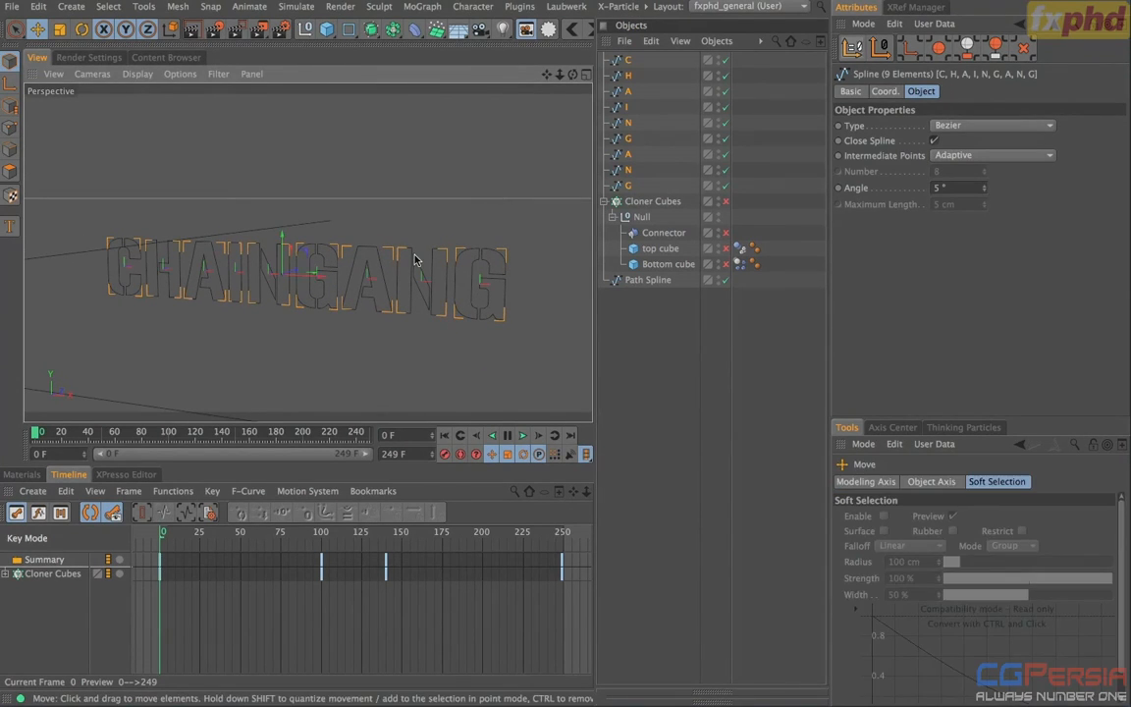
right_click_drag(403, 262, 297, 250, "alt")
middle_click_drag(332, 249, 339, 228, "alt")
left_click_drag(371, 242, 517, 304, "alt")
right_click_drag(289, 264, 331, 262, "alt")
middle_click_drag(331, 262, 310, 250, "alt")
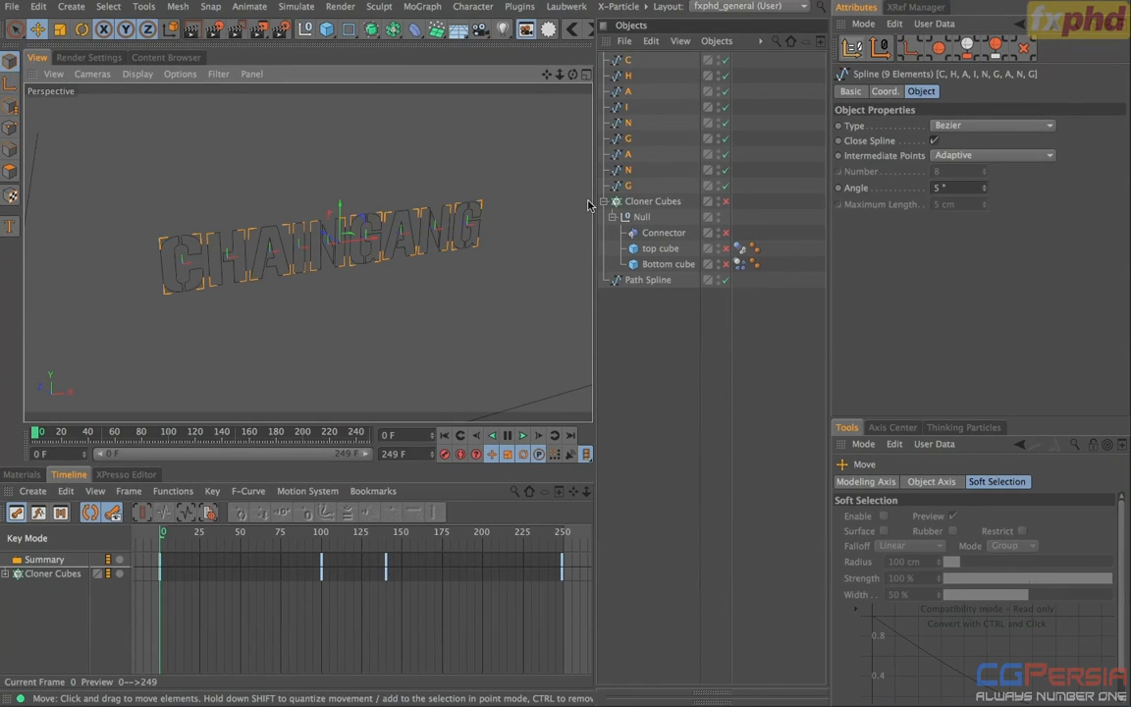
Step: Add an Extrude object and make all nine letter splines its children
left_click_drag(371, 28, 520, 60)
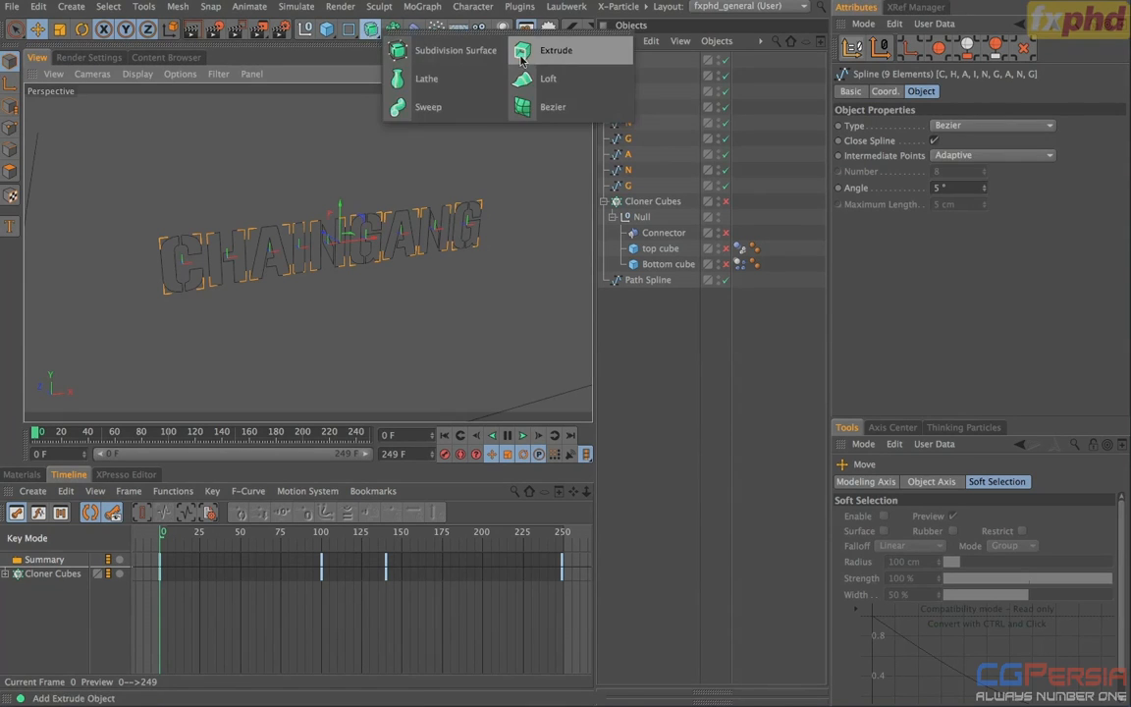
left_click(535, 55)
left_click(629, 76)
left_click(631, 204, "shift")
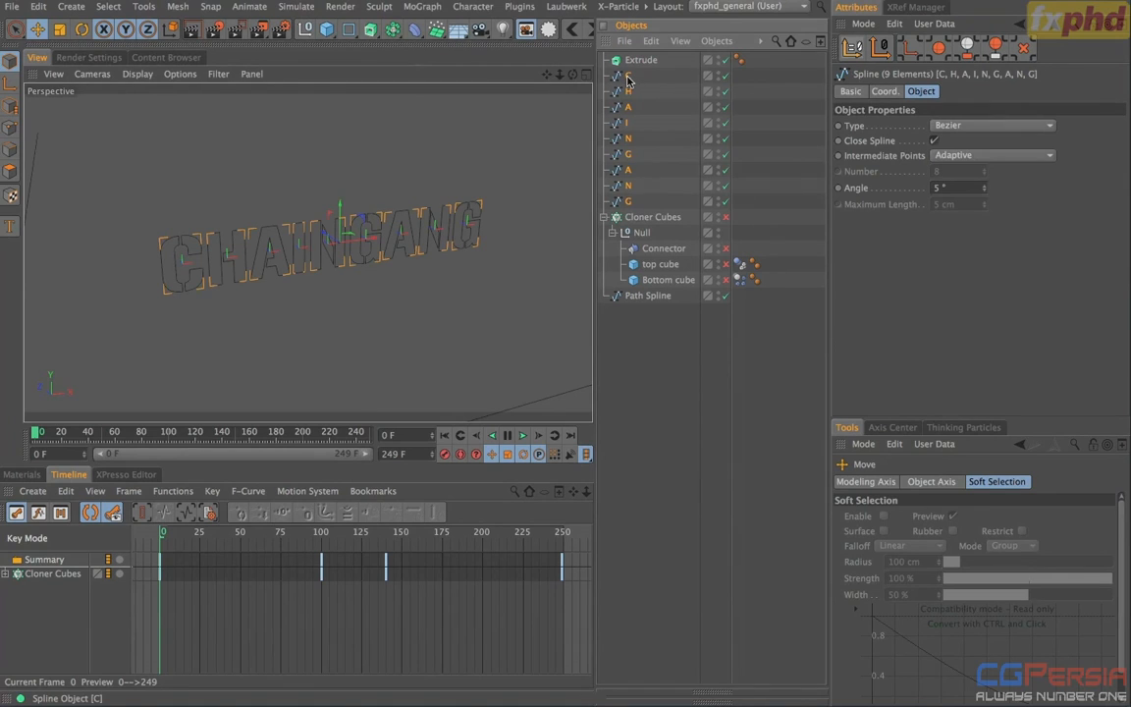
left_click_drag(628, 79, 647, 61)
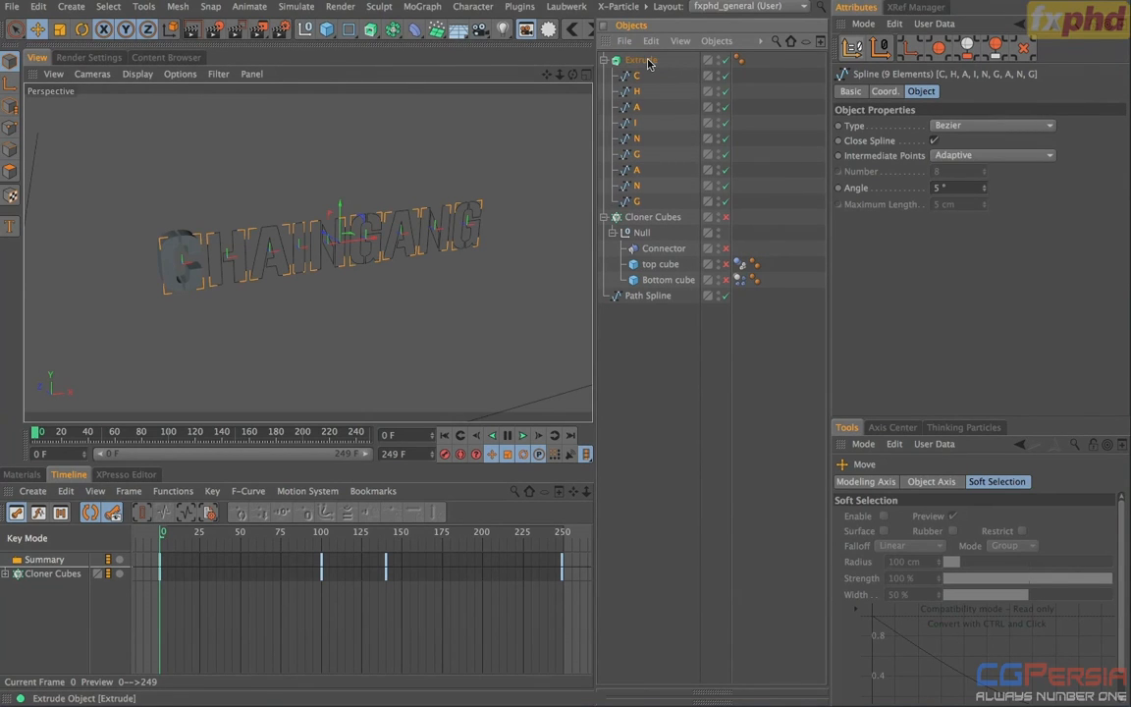
Step: Enable Hierarchical on the Extrude object and set its Z movement to 10 cm
left_click(647, 61)
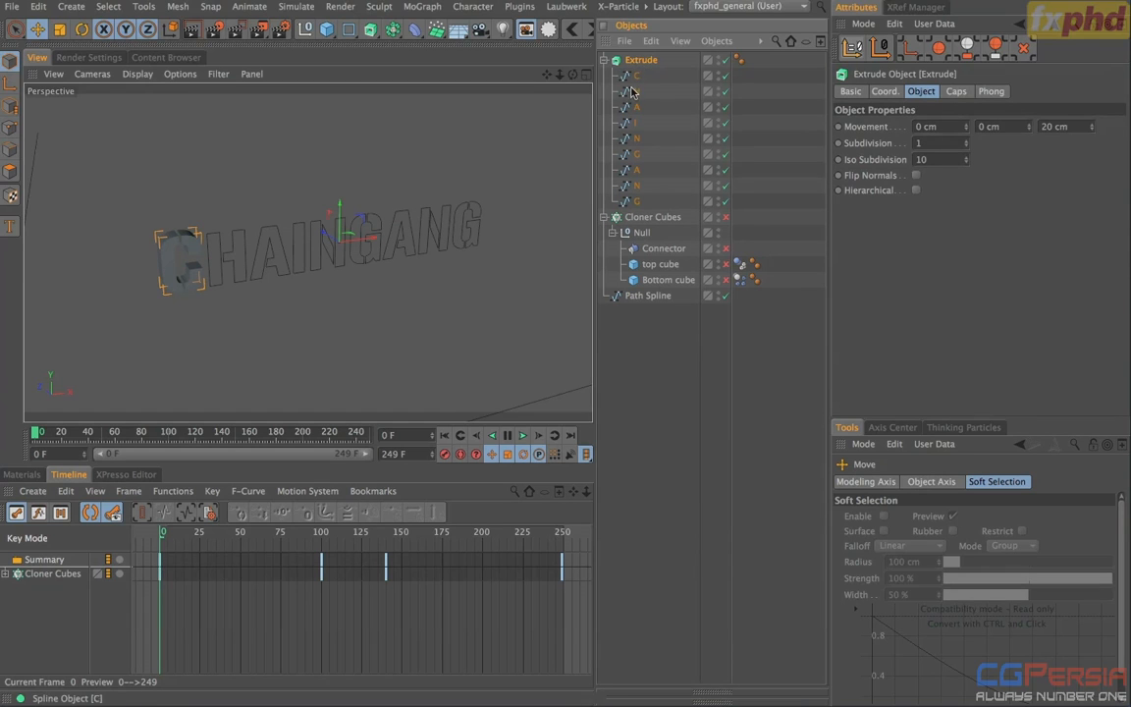
left_click_drag(258, 255, 228, 259, "alt")
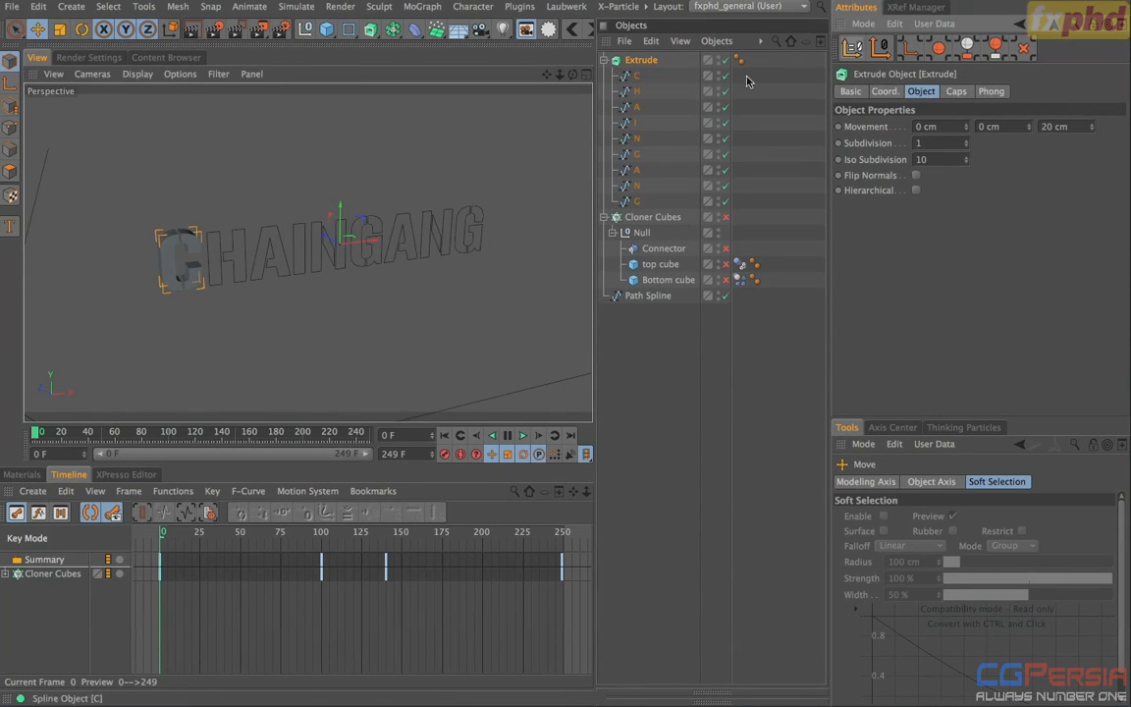
left_click(877, 193)
left_click(916, 191)
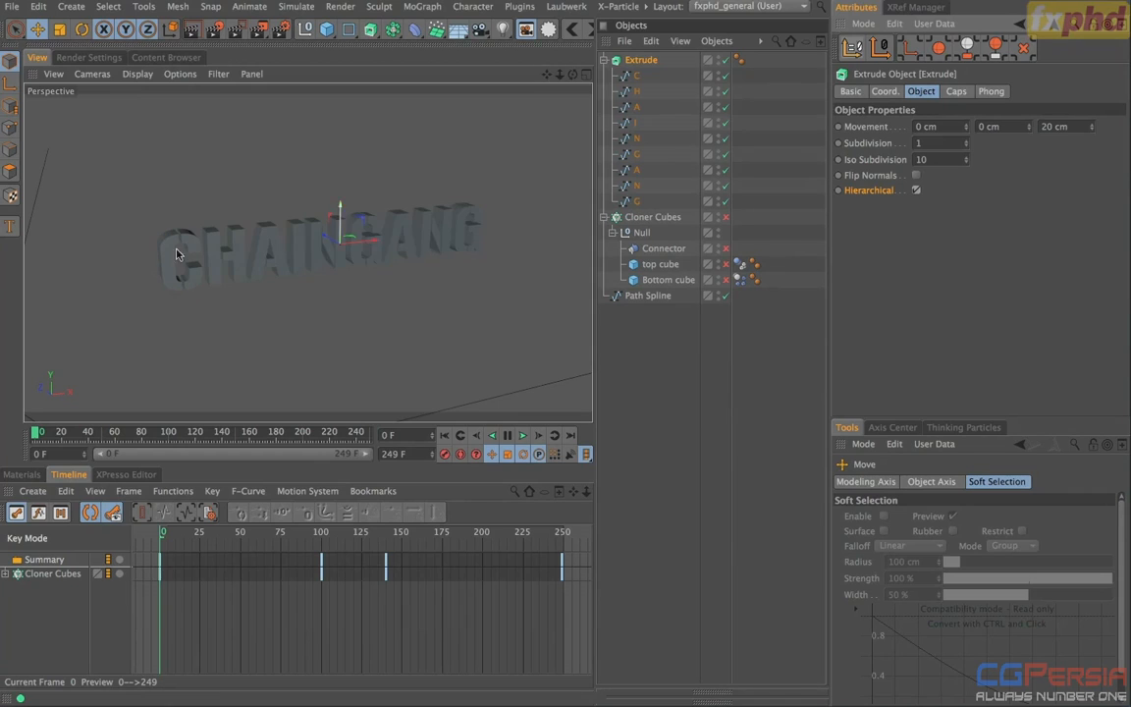
mouse_move(286, 260)
left_mouse_down("alt")
mouse_move(357, 349)
mouse_move(295, 276)
left_mouse_up("alt")
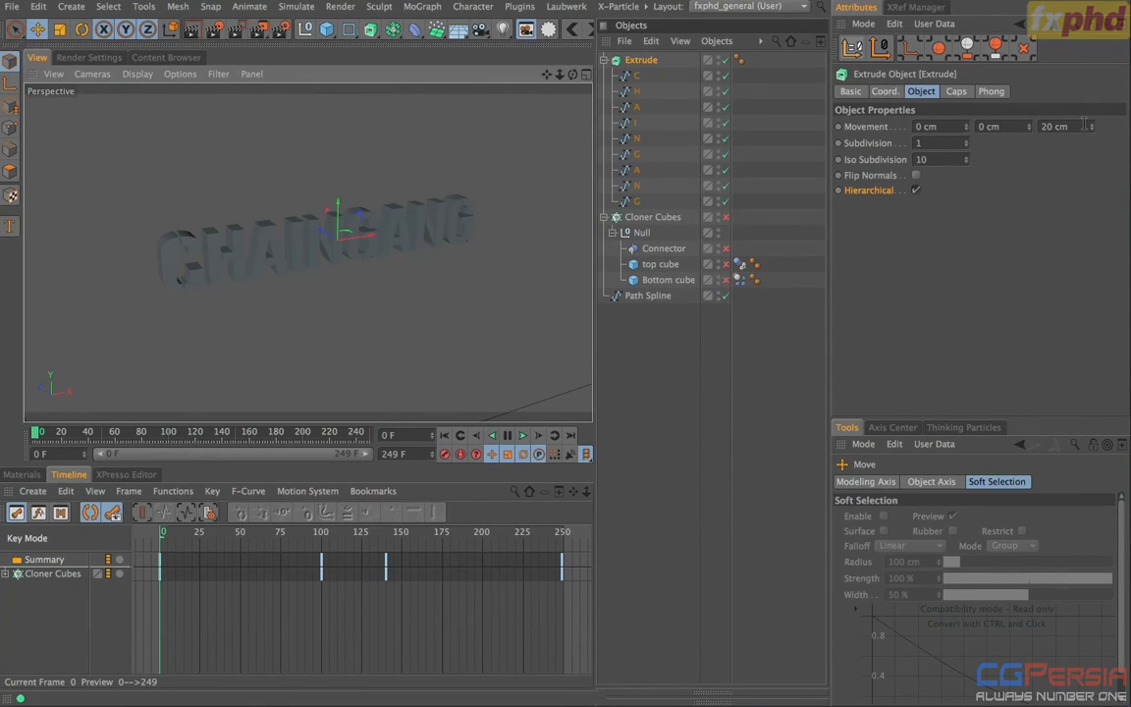
left_click_drag(1080, 127, 934, 127)
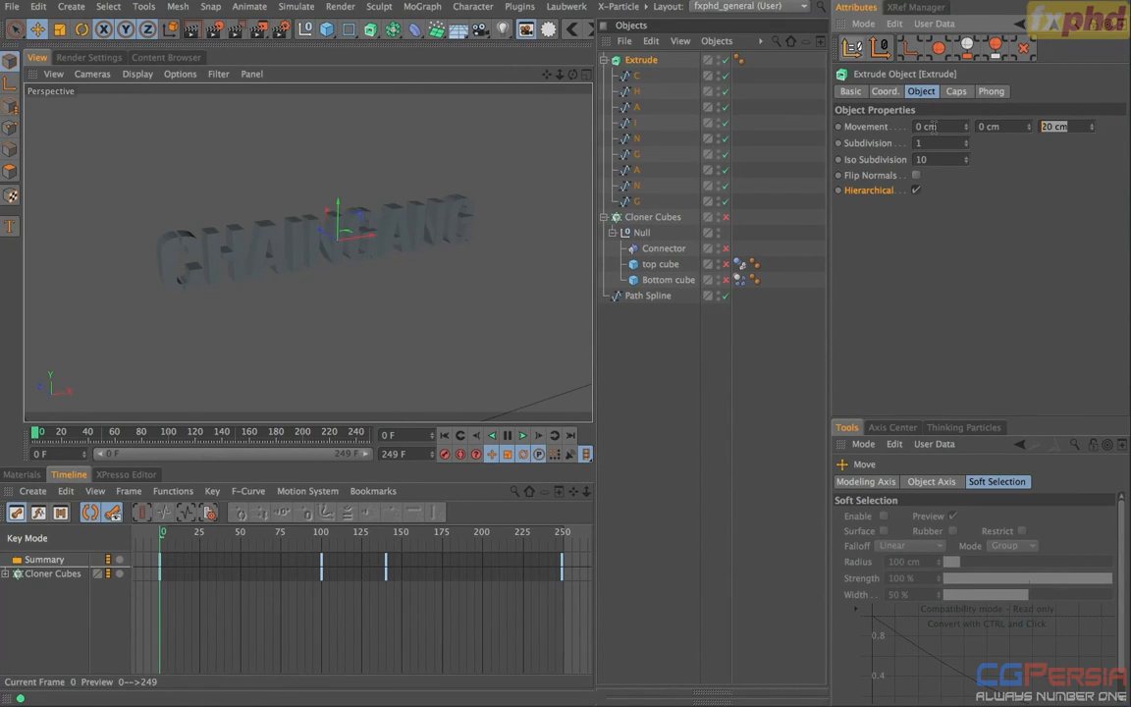
type("10")
key("Return")
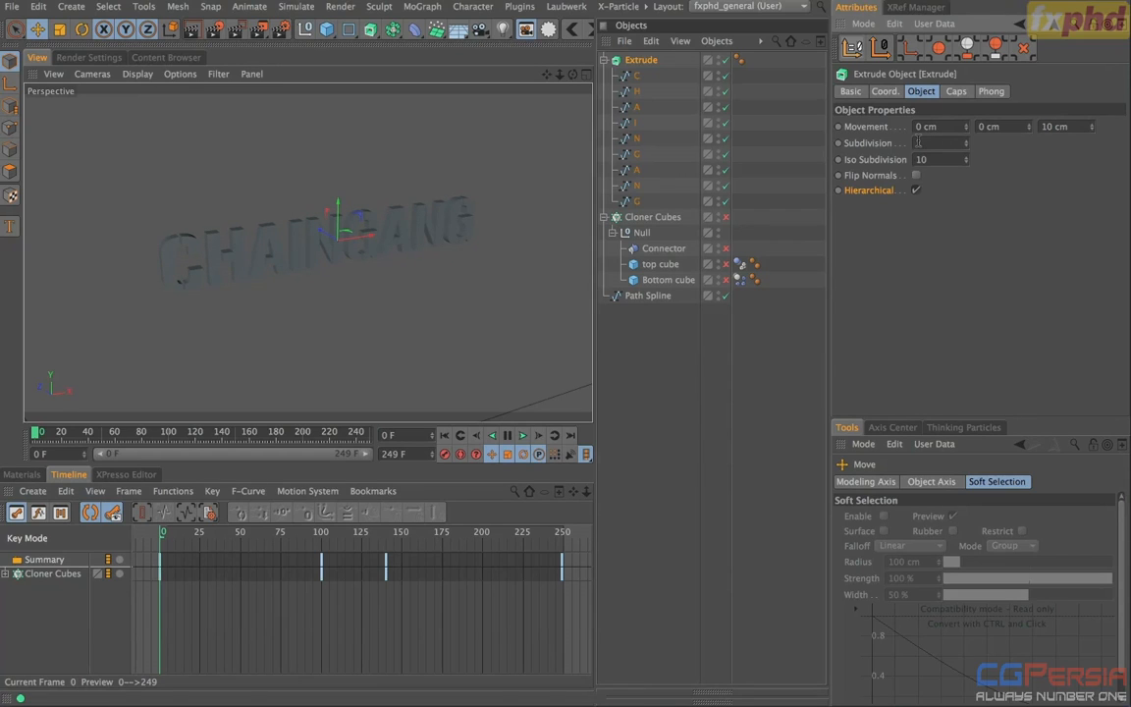
Step: Set both the start and end caps of the Extrude object to Fillet Cap
left_click(957, 93)
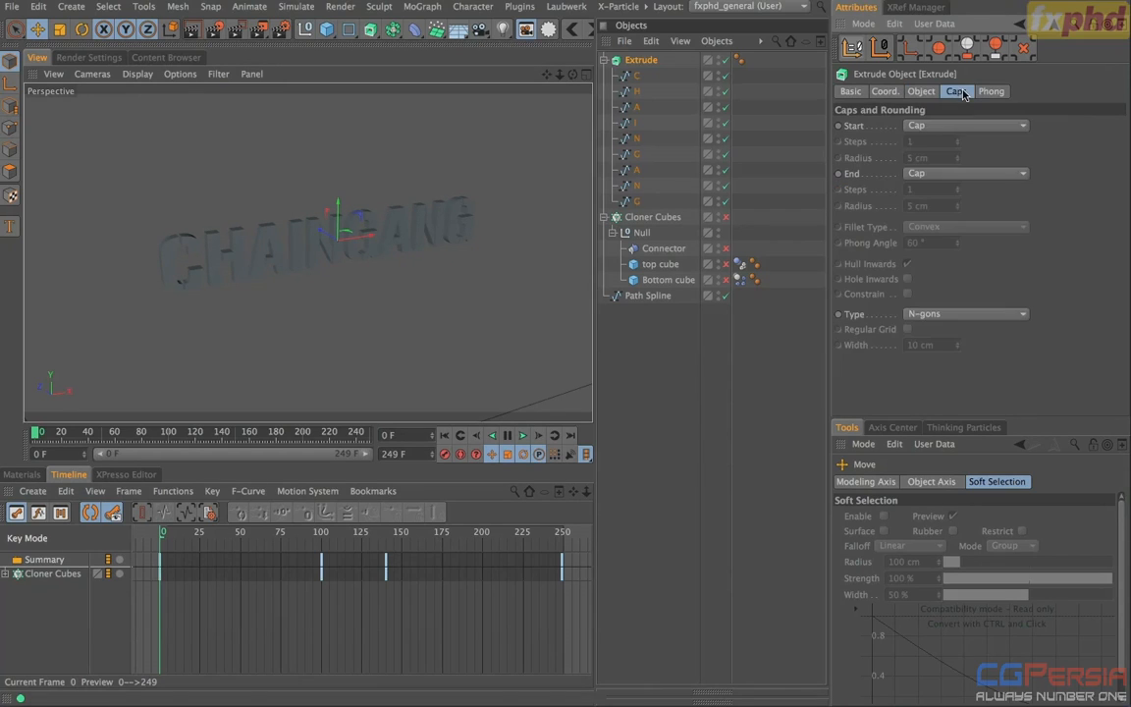
left_click(918, 125)
left_click(941, 191)
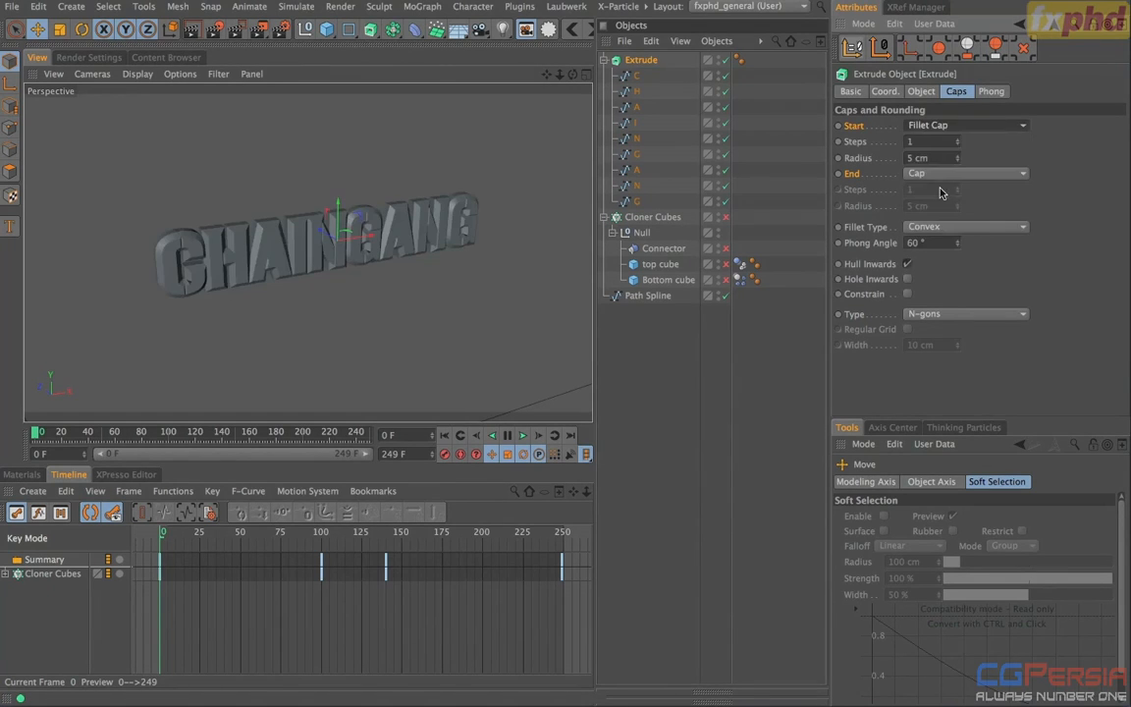
left_click(933, 172)
left_click(943, 237)
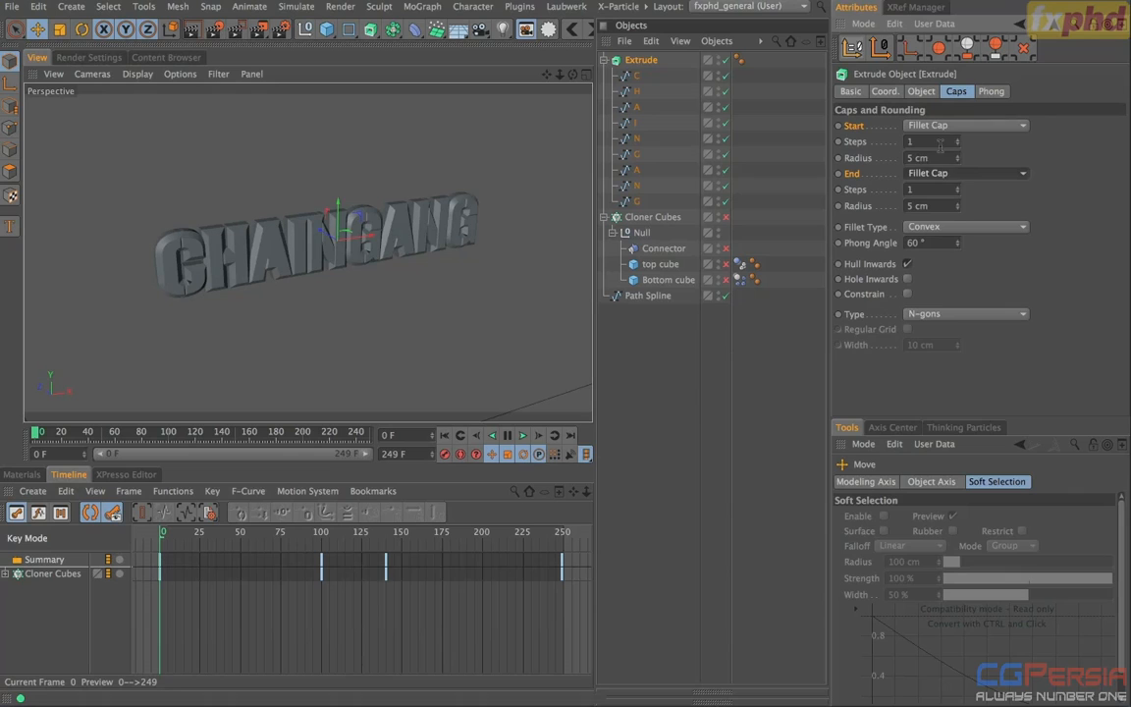
Step: Set the fillet radius of the Extrude's start and end caps to 0.5 cm
left_click_drag(938, 157, 815, 157)
key("BackSpace")
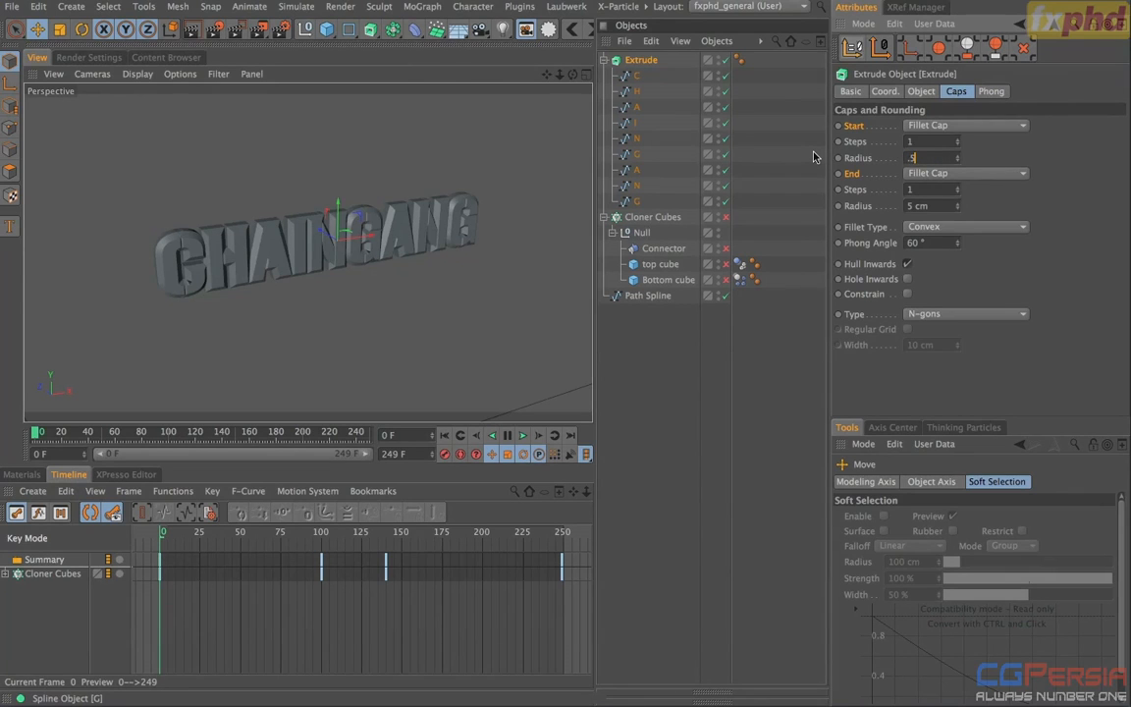
key("Tab")
key("Tab")
type(".5")
key("Return")
left_click_drag(253, 261, 218, 204, "alt")
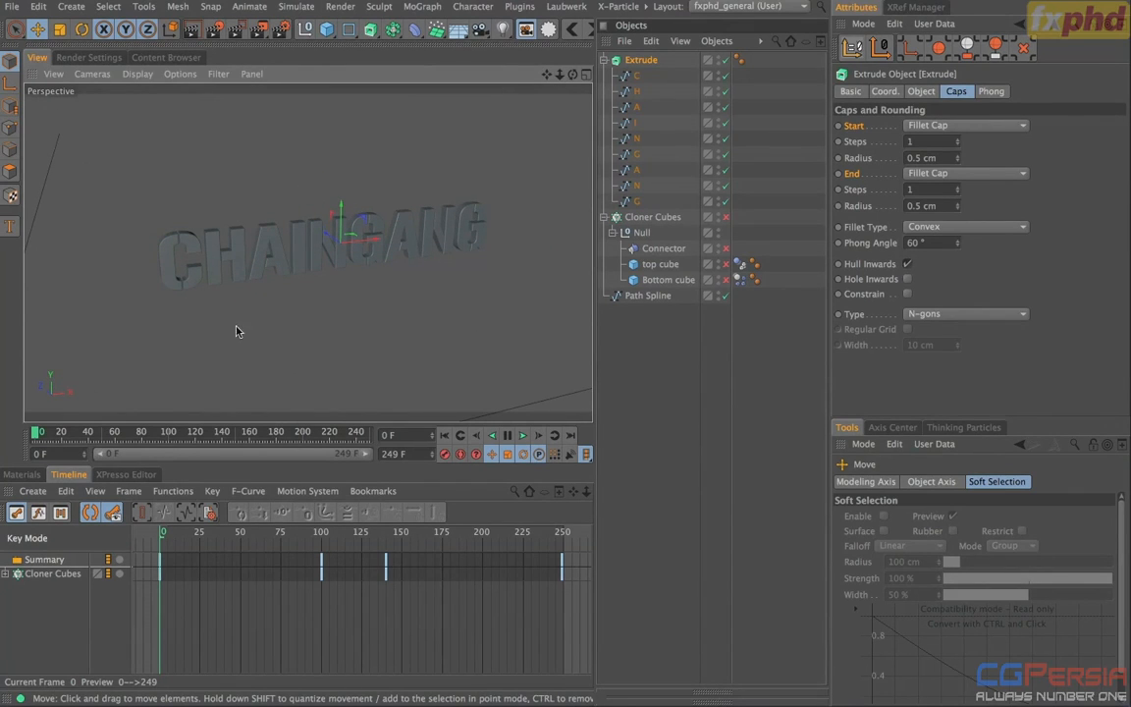
Step: Create a new material, name it white and set its color to pure white
left_click(30, 475)
left_click(51, 529)
double_click(51, 529)
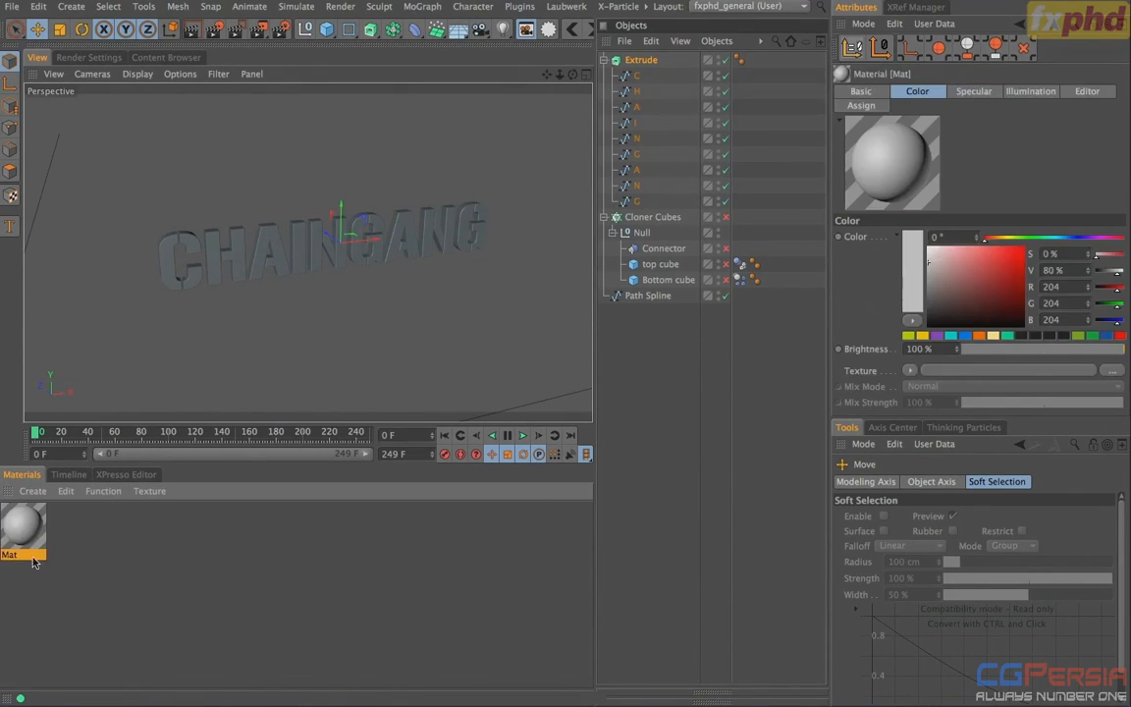
double_click(14, 556)
type("w")
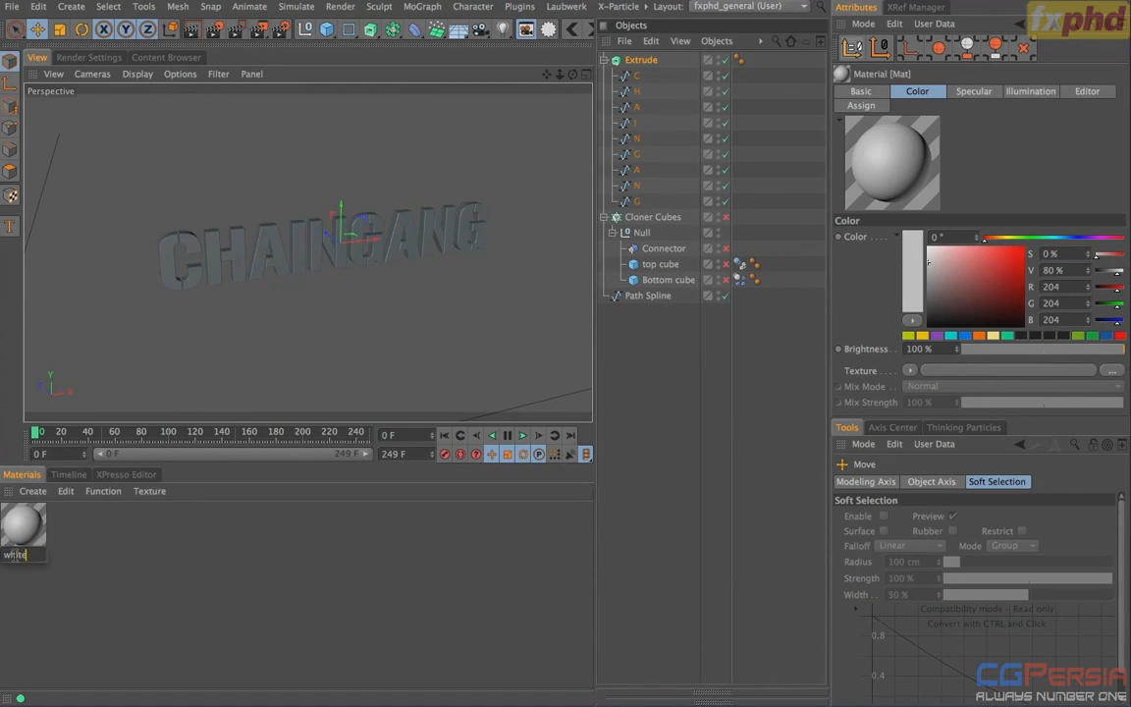
type("hite")
key("Return")
left_click(961, 248)
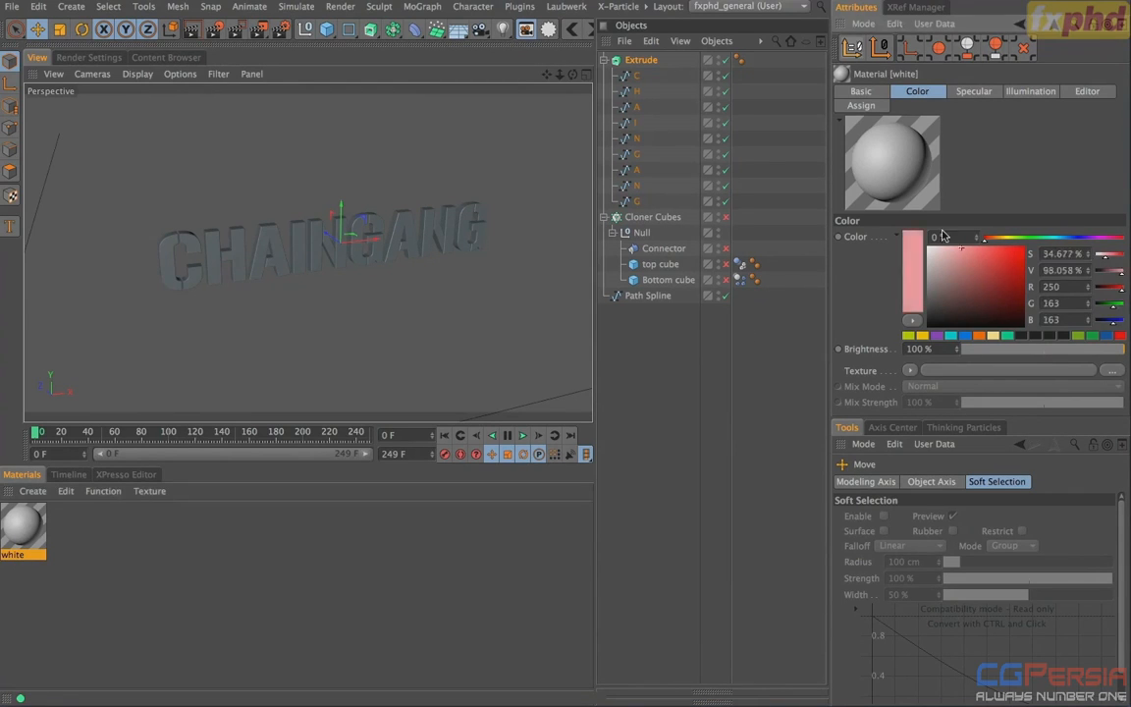
left_click(929, 246)
Step: Create another material, name it red and set its color to fully saturated bright red
double_click(82, 551)
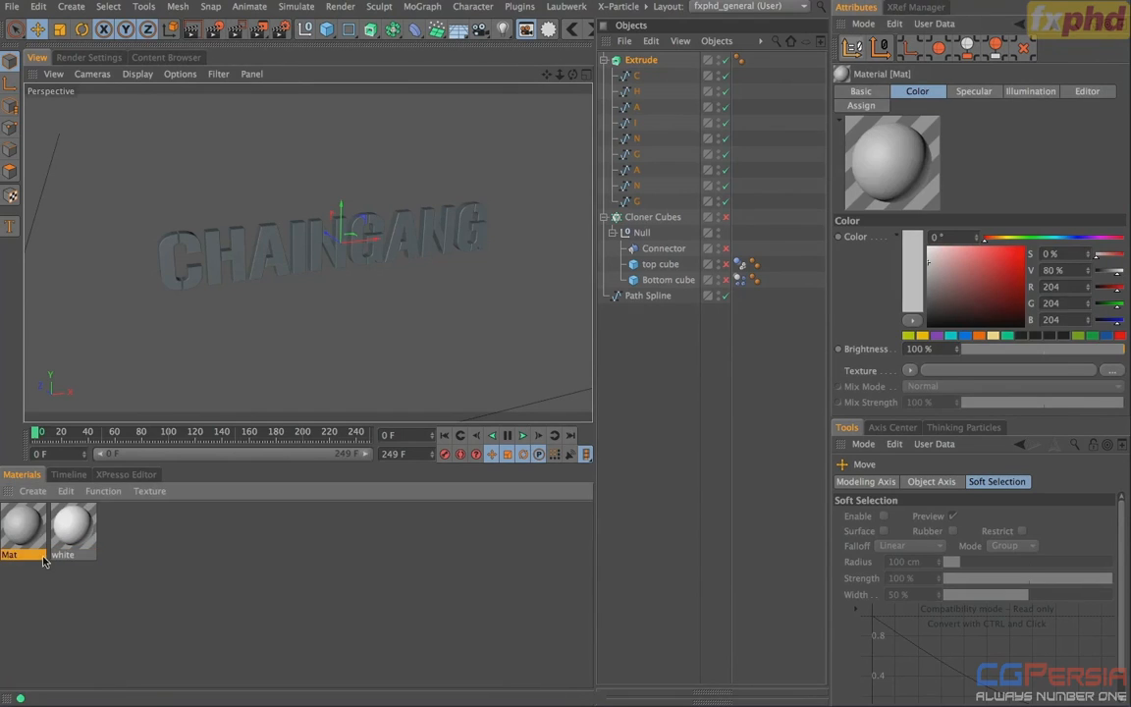
double_click(12, 555)
type("re")
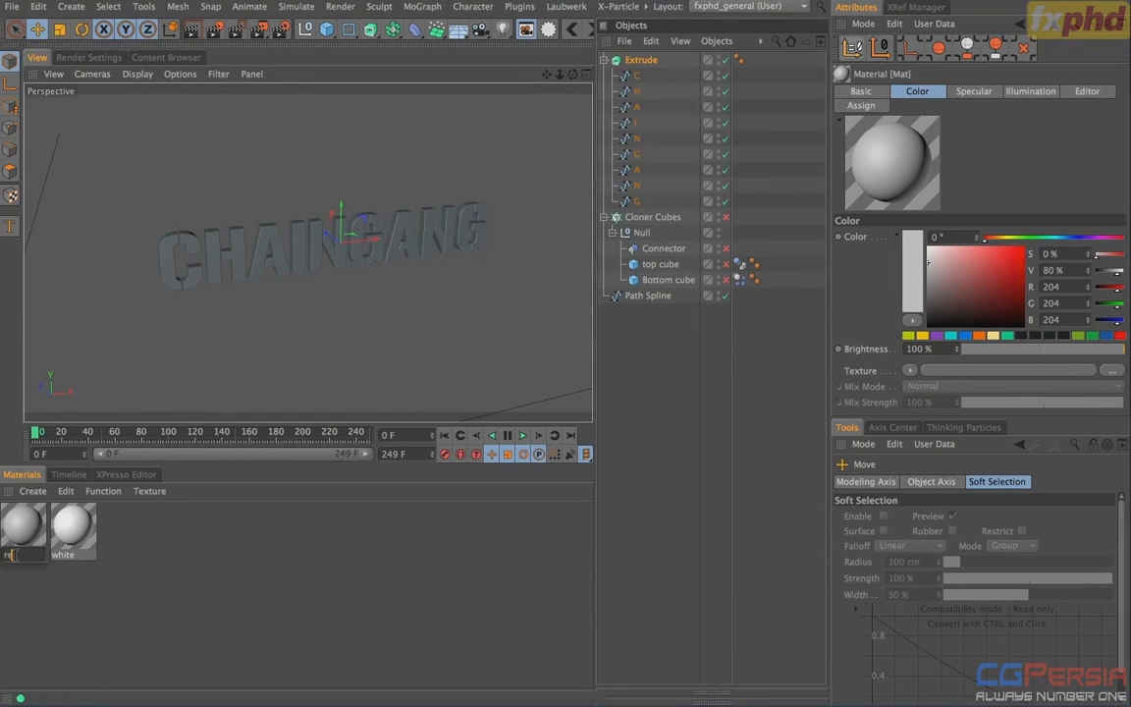
type("d")
key("Return")
left_click(1024, 251)
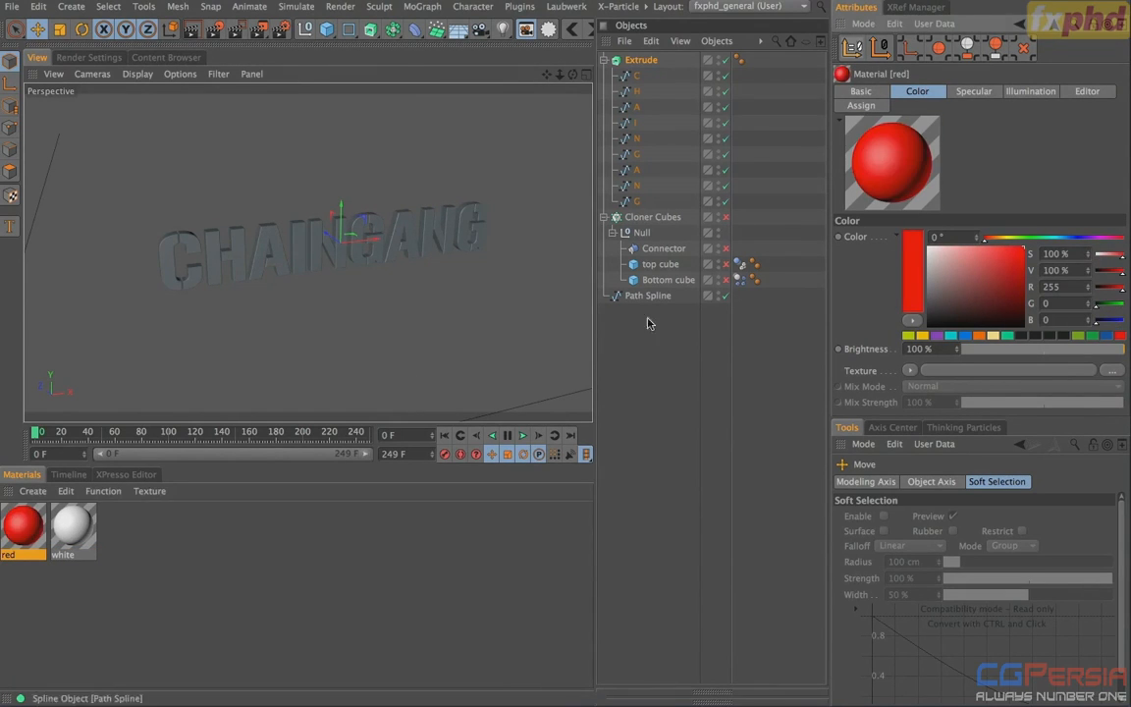
Step: Disable the Specular channel on the red and white materials together
left_click_drag(118, 574, 14, 516)
left_click(860, 91)
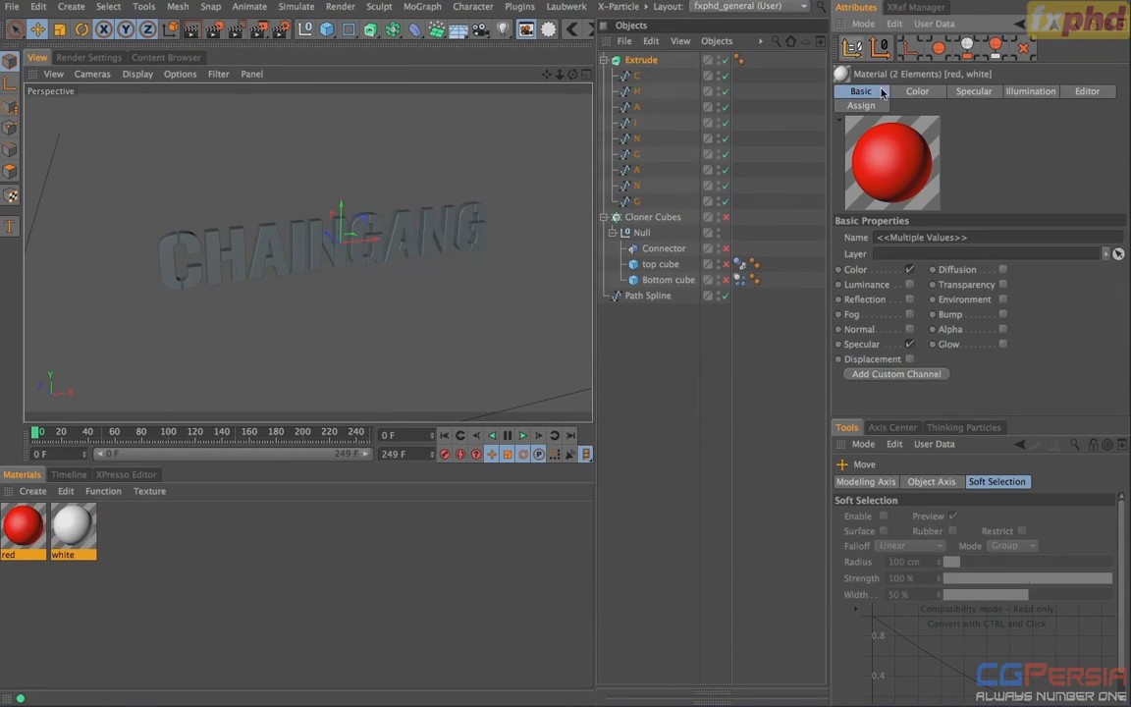
left_click(909, 330)
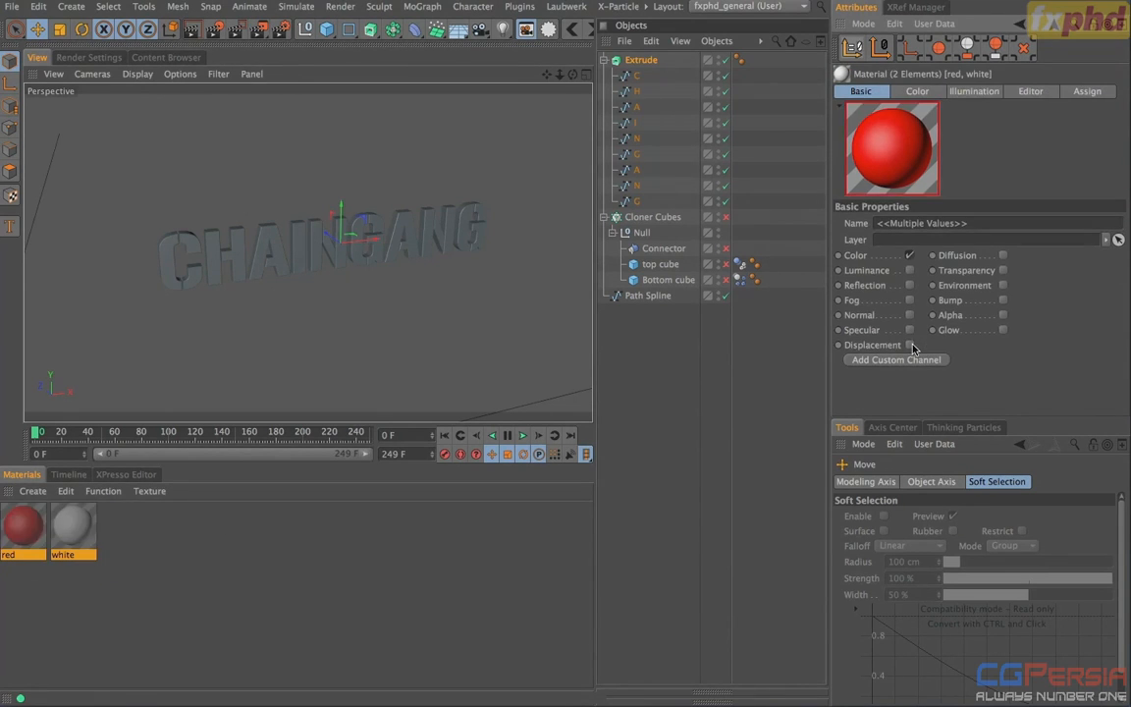
left_click(188, 582)
Step: Apply the red and white materials to the Extrude object and restrict the white one to the C1 selection
left_click_drag(23, 526, 639, 60)
left_click_drag(709, 39, 648, 59)
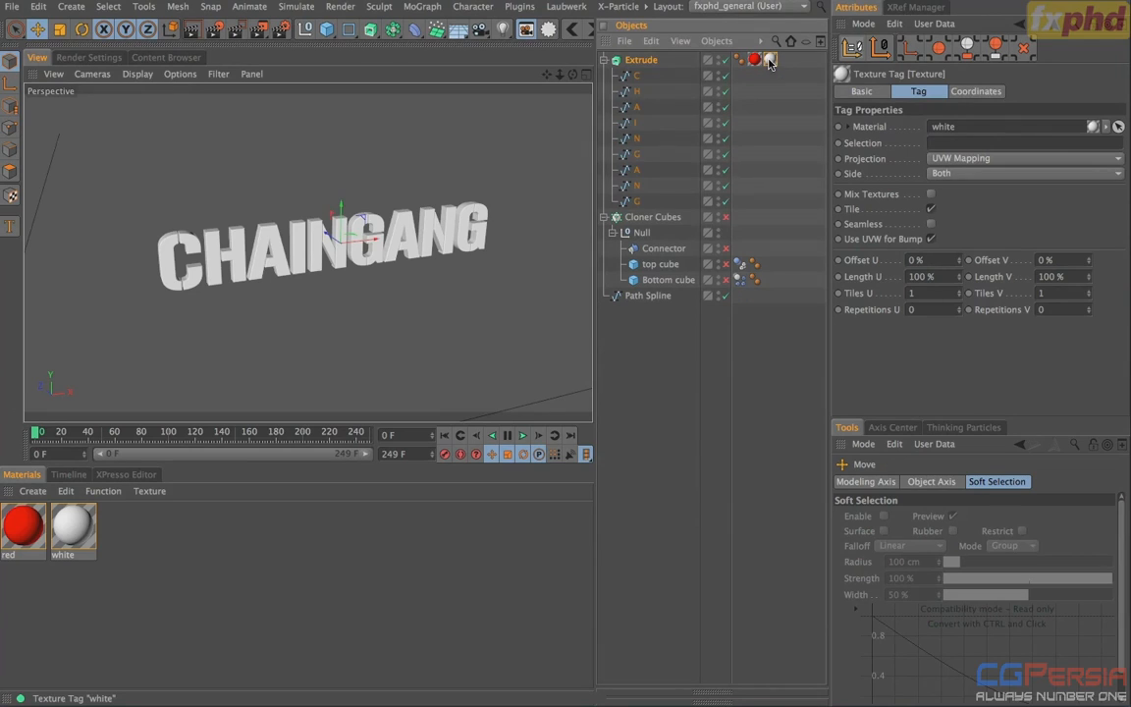
left_click(949, 143)
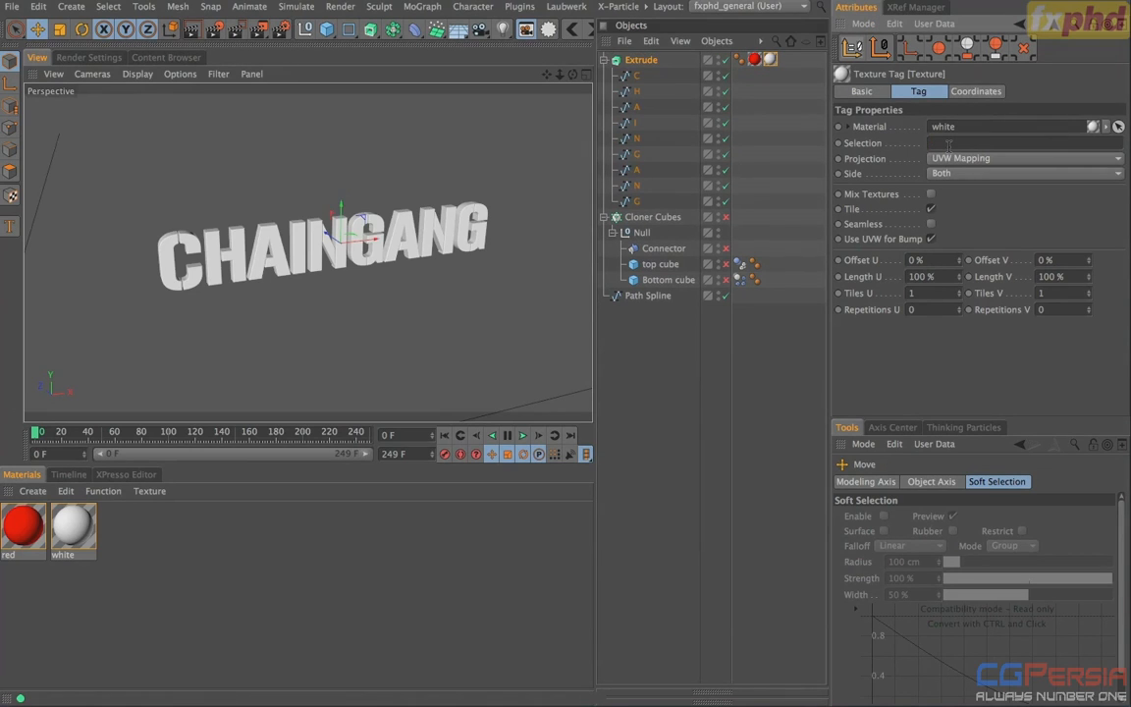
key("Return")
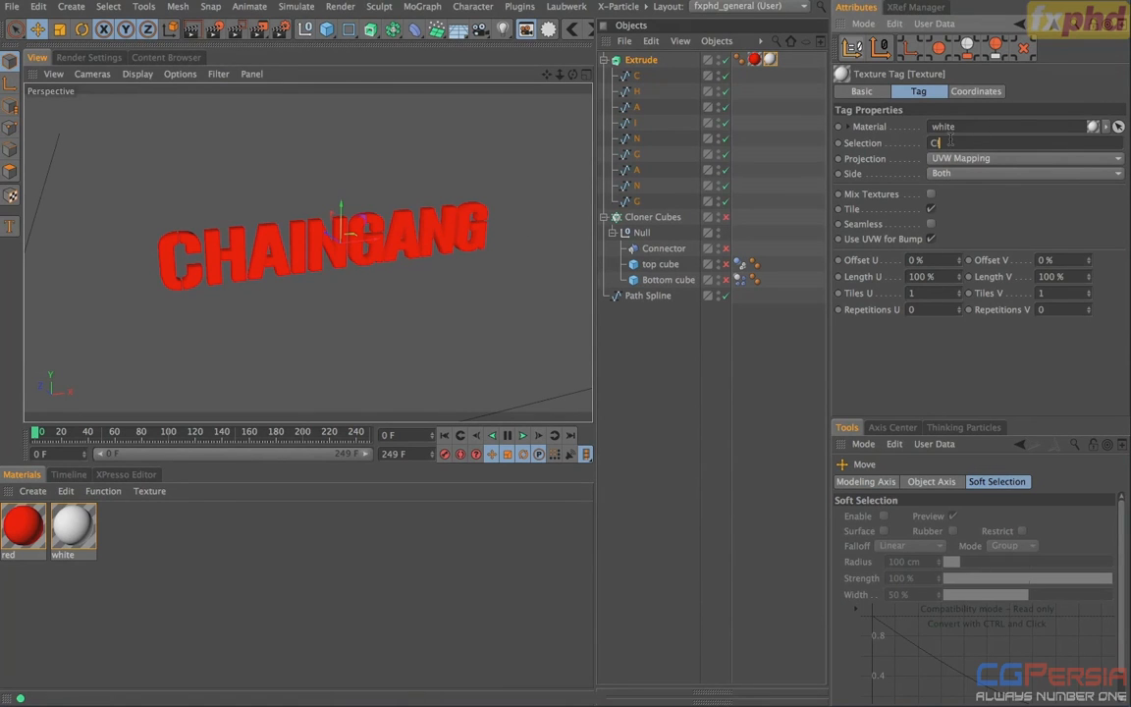
type("1")
key("Return")
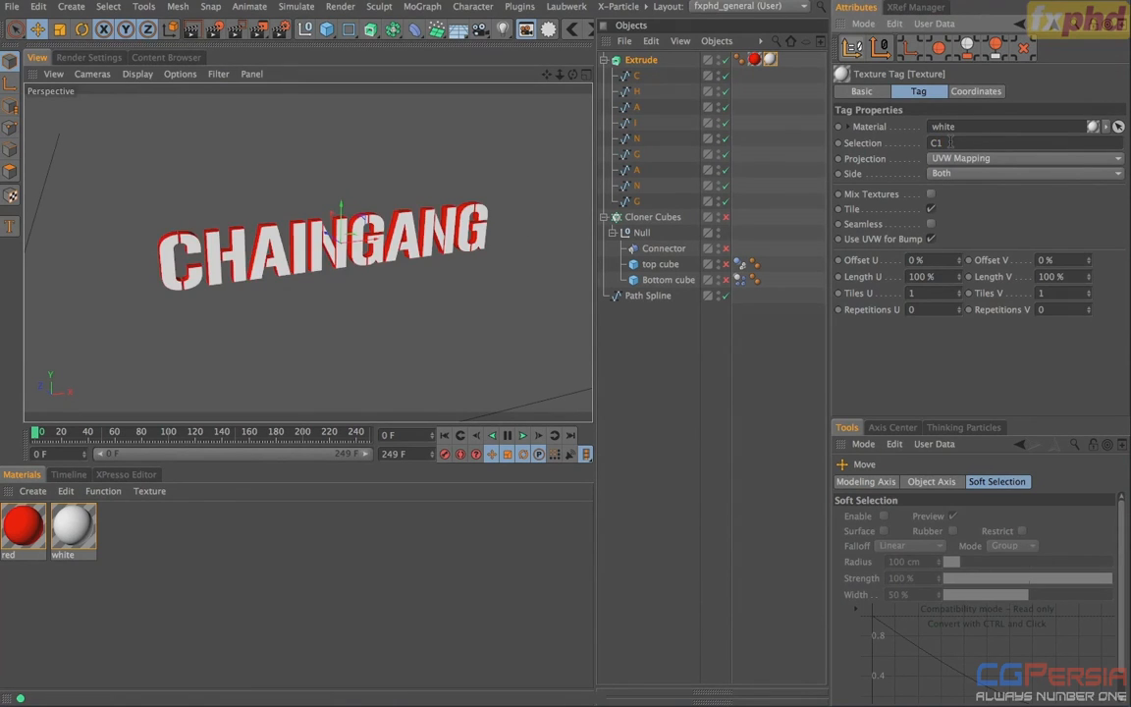
Step: Examine the white front faces and red sides of the CHAINGANG lettering from several angles
left_click_drag(257, 287, 180, 273, "alt")
right_click_drag(180, 273, 128, 277, "alt")
middle_click_drag(310, 252, 271, 247, "alt")
right_click_drag(250, 292, 452, 246, "alt")
middle_click_drag(328, 217, 357, 236, "alt")
mouse_move(358, 236)
left_mouse_down("alt")
mouse_move(336, 212)
mouse_move(340, 220)
mouse_move(204, 236)
mouse_move(362, 258)
left_mouse_up("alt")
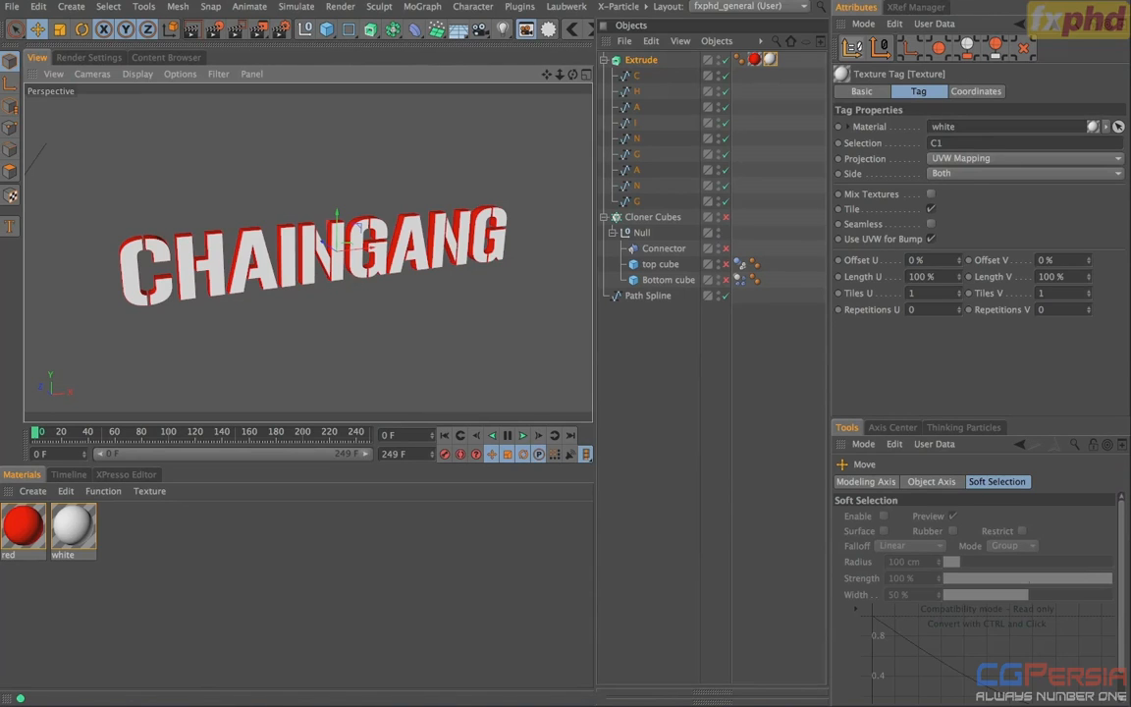
Step: Make the Extrude object editable, expand its hierarchy and select all nine individual letter Extrudes
left_click(641, 59)
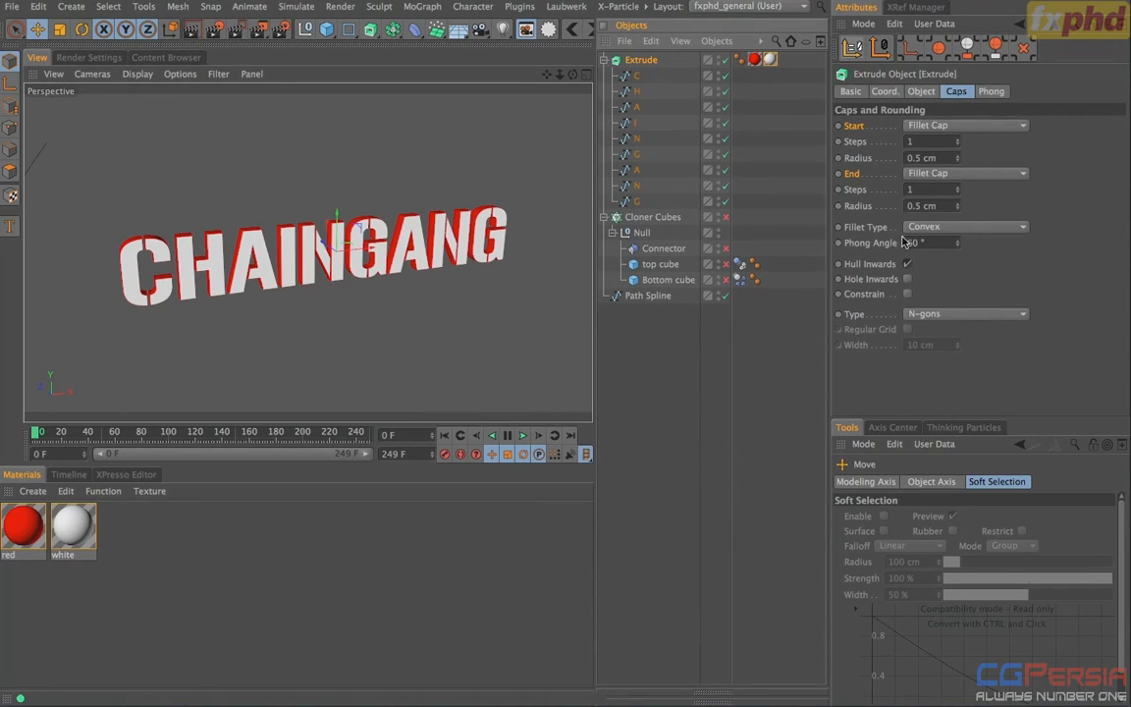
left_click(921, 91)
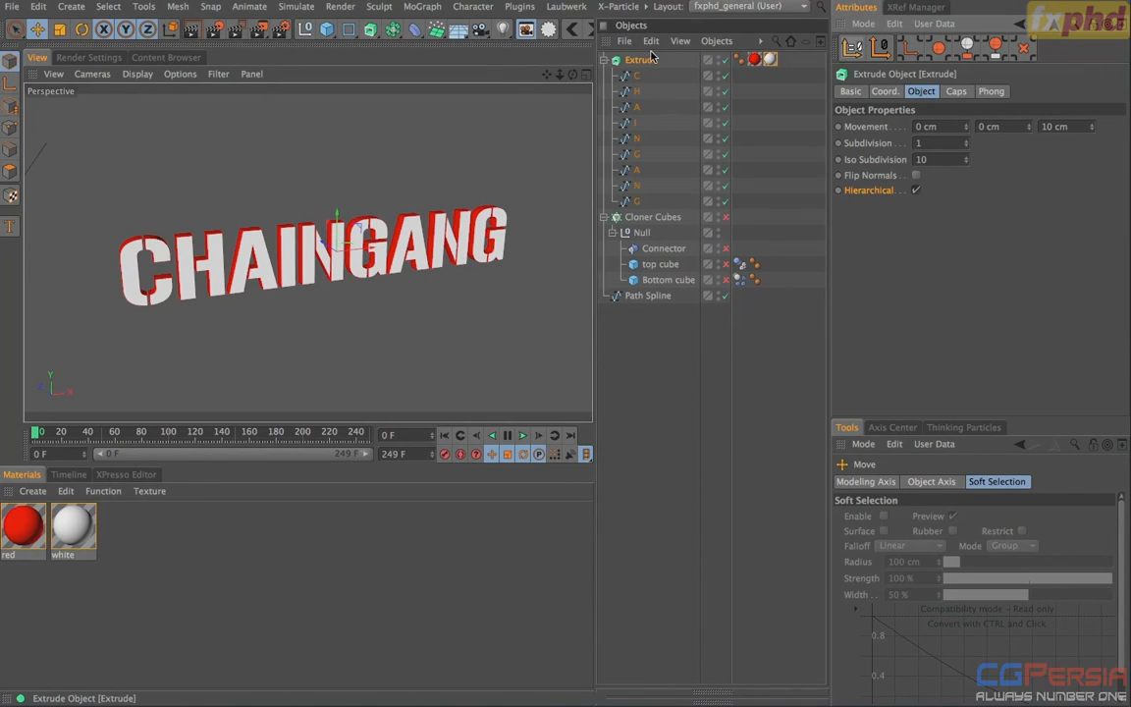
key("c")
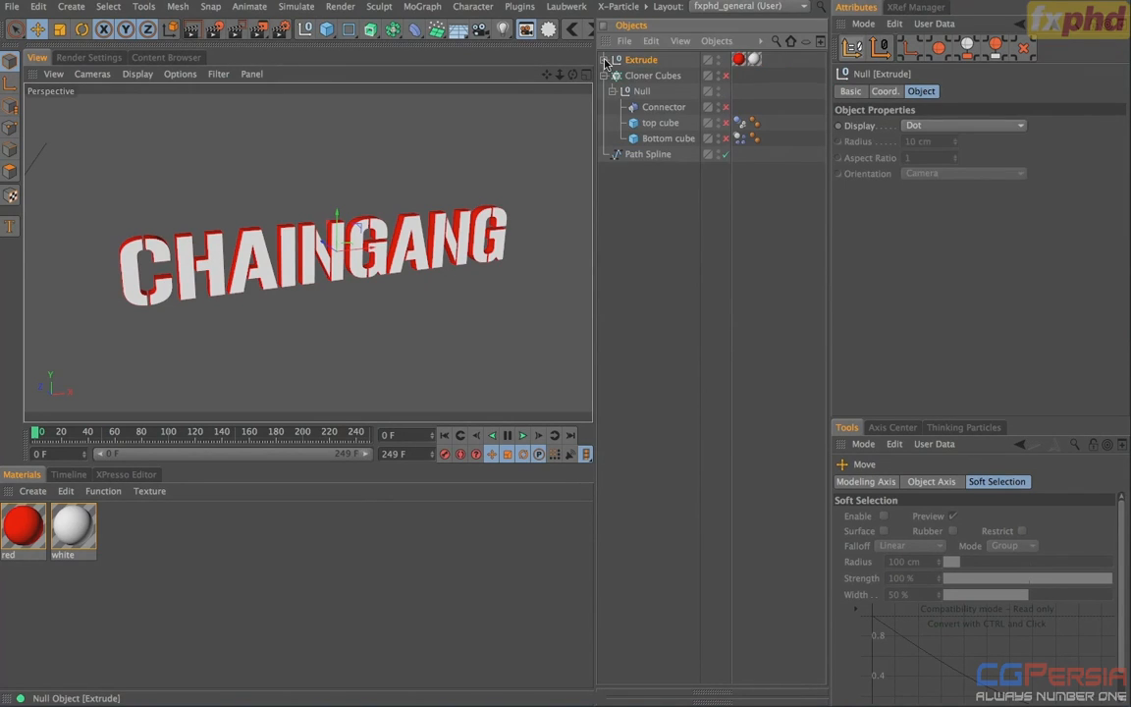
left_click(604, 60)
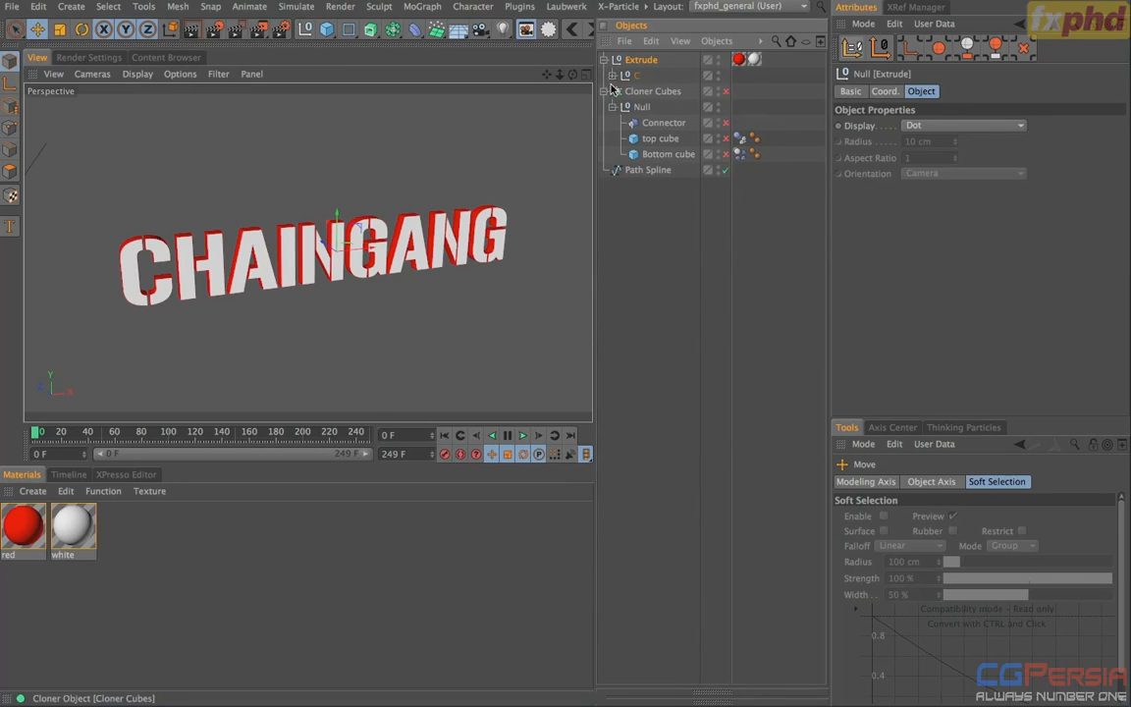
left_click(613, 75)
left_click(648, 91)
left_click(648, 222, "shift")
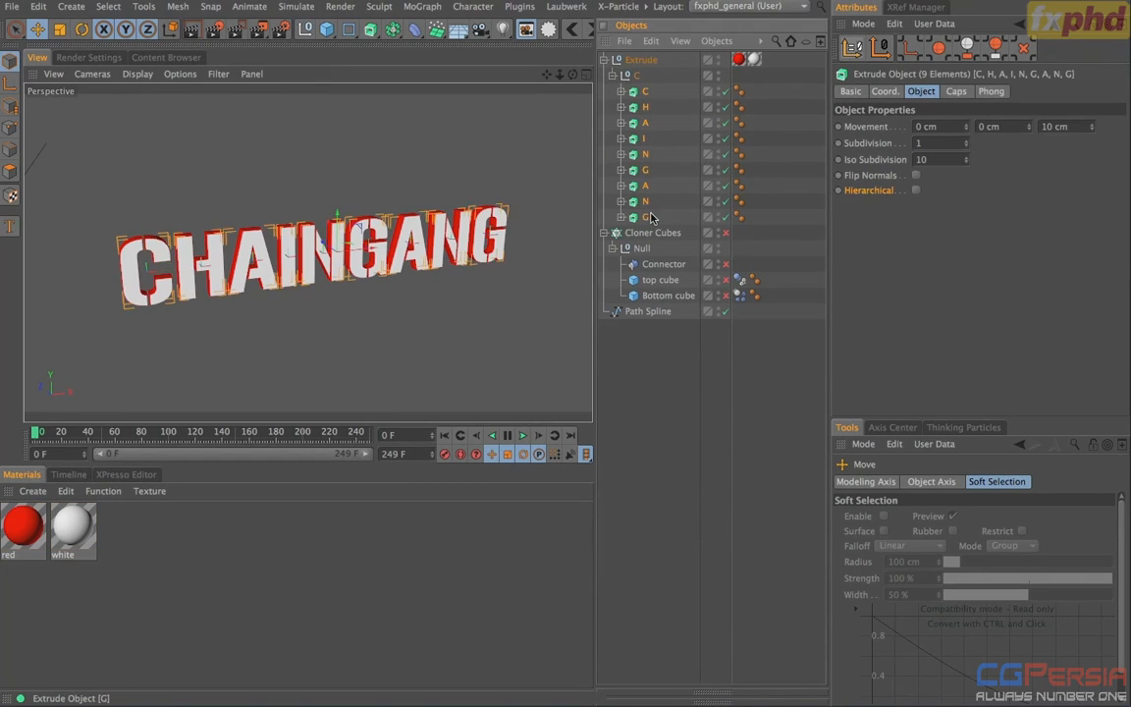
Step: Try moving the nine letter Extrudes out of the C null to the top level, then undo it
left_click_drag(645, 222, 651, 230)
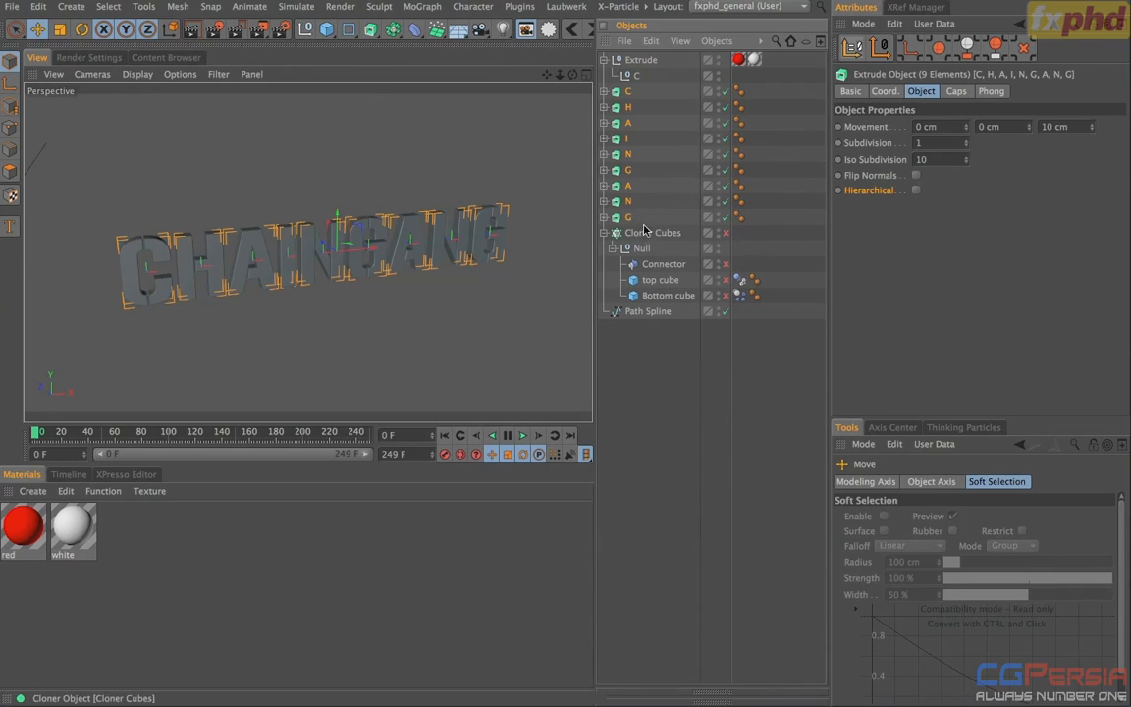
key("ctrl+z")
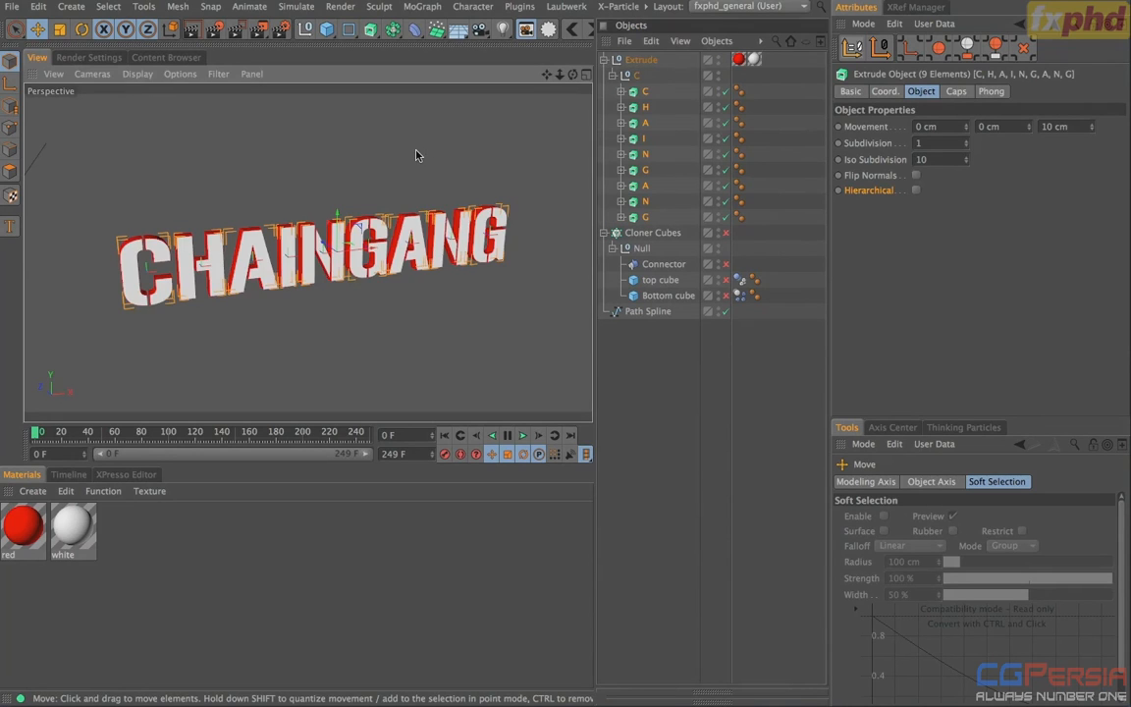
Step: Try copying the red texture tag and then the white one to the Extrude null's children, and undo both copies
right_click(739, 61)
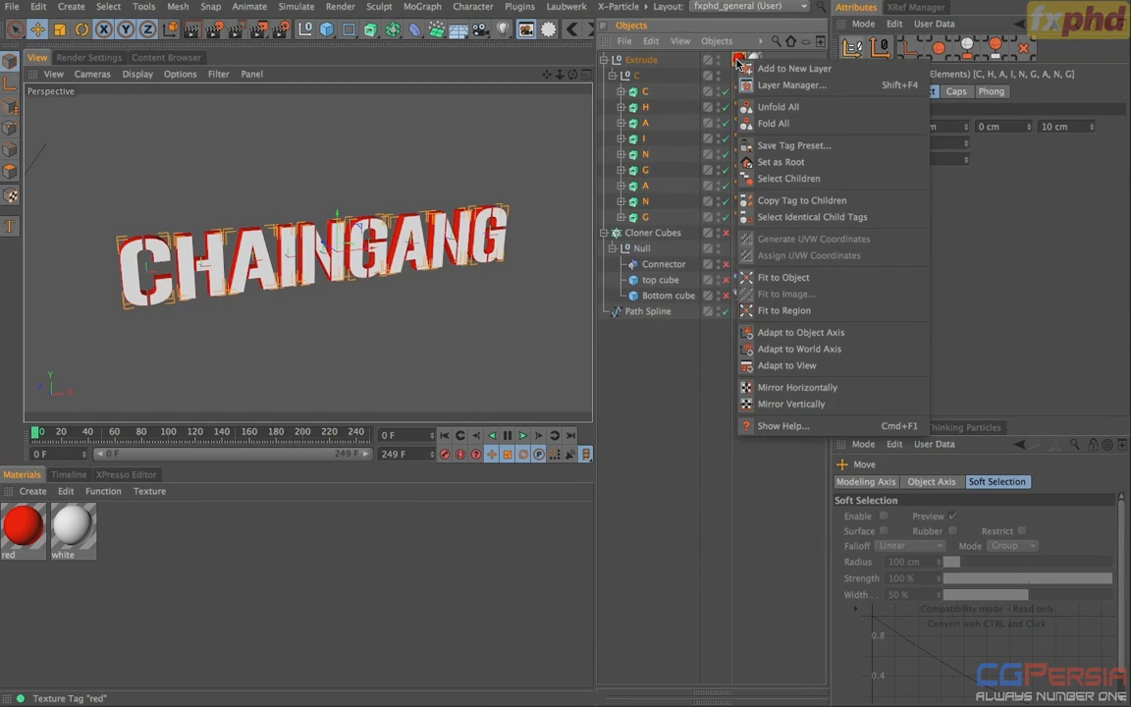
left_click(784, 199)
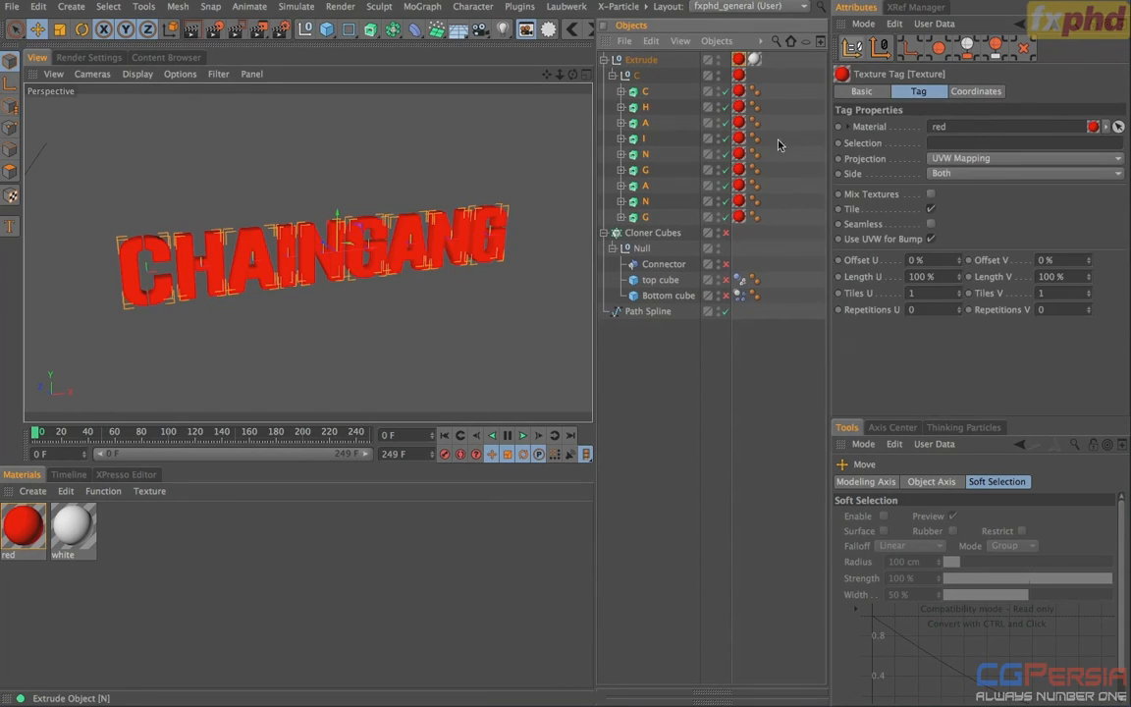
right_click(754, 59)
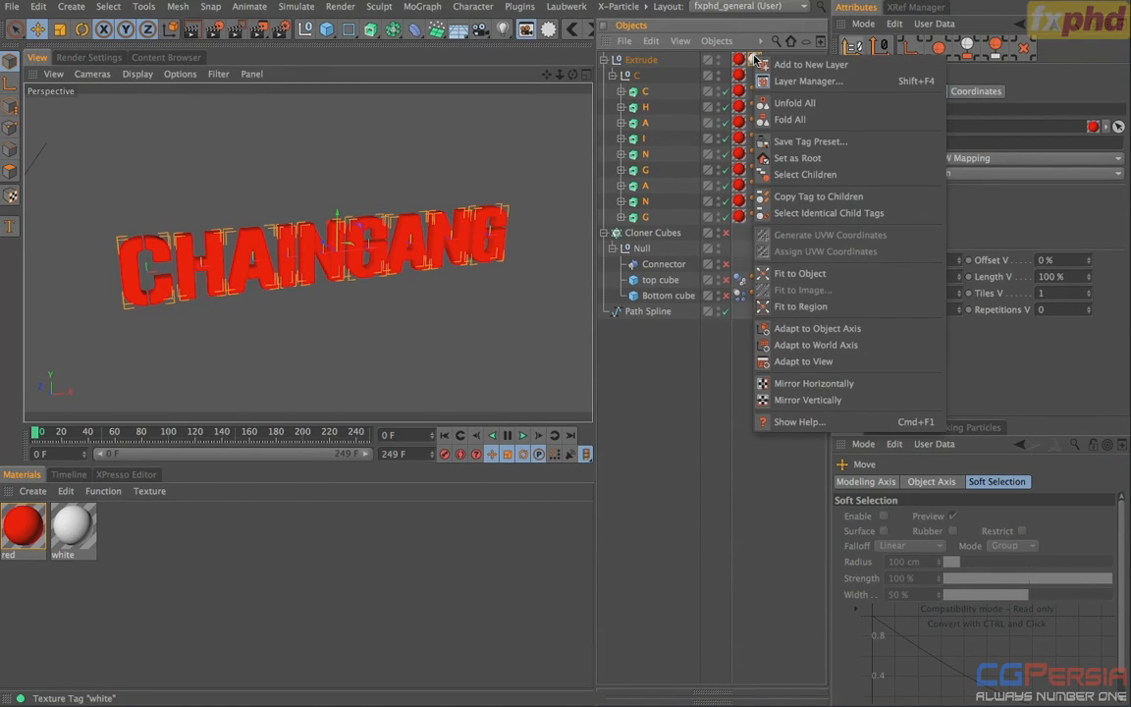
left_click(793, 194)
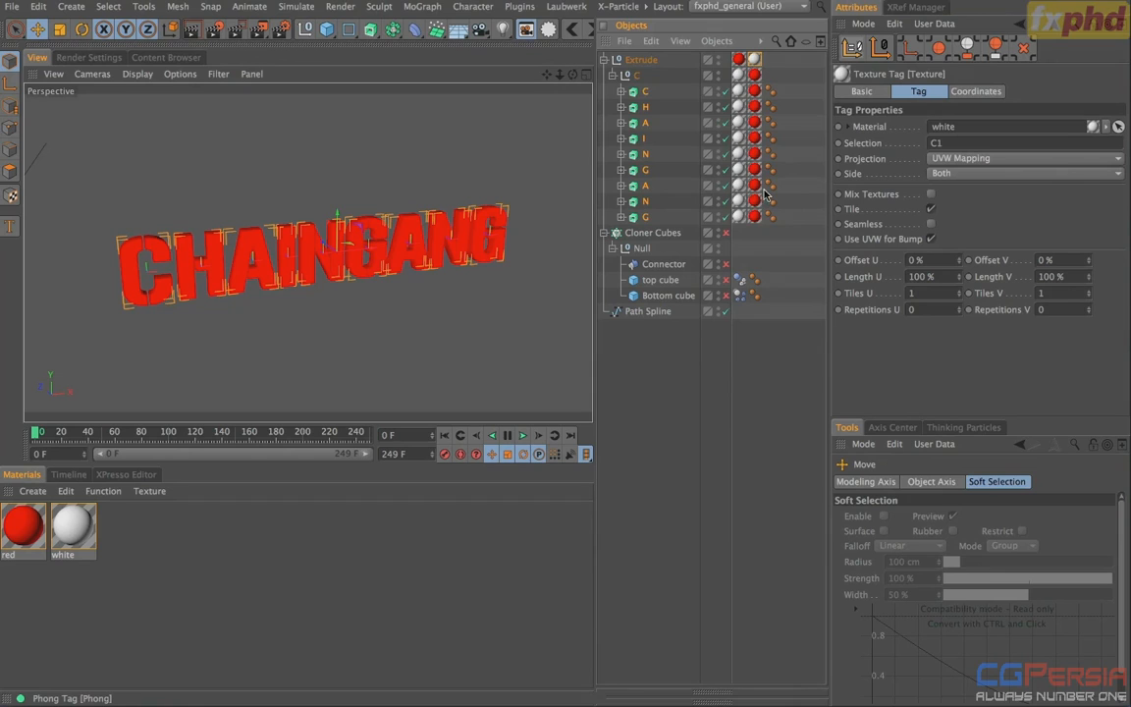
key("ctrl+z")
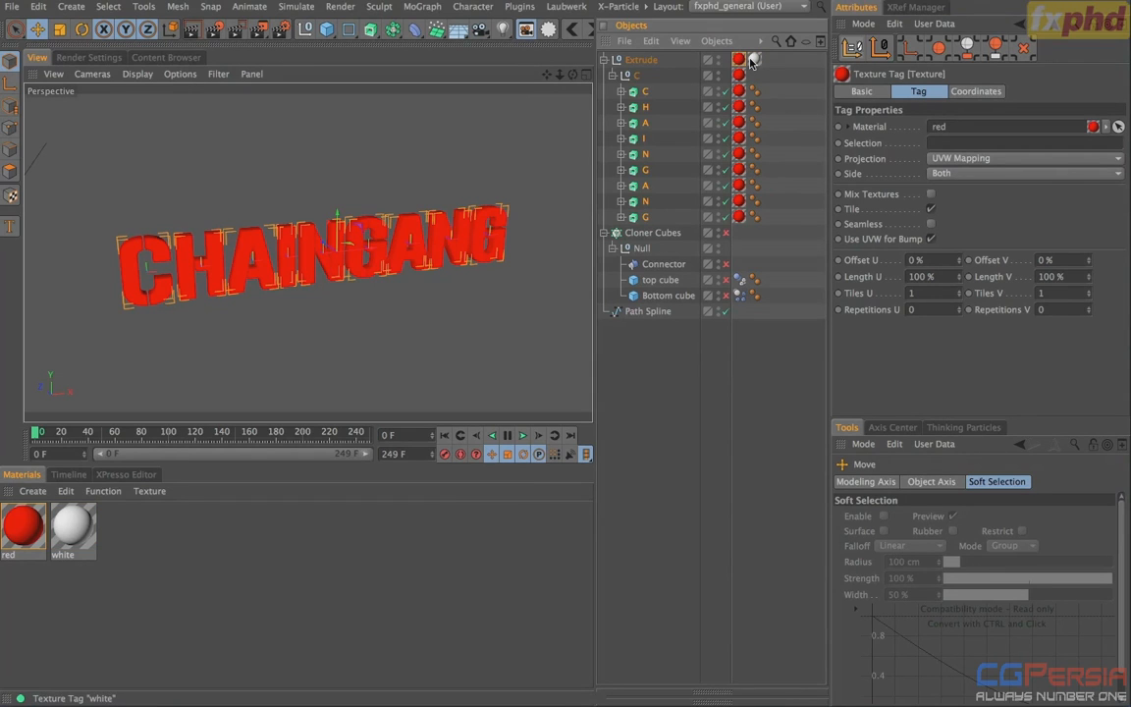
key("ctrl+z")
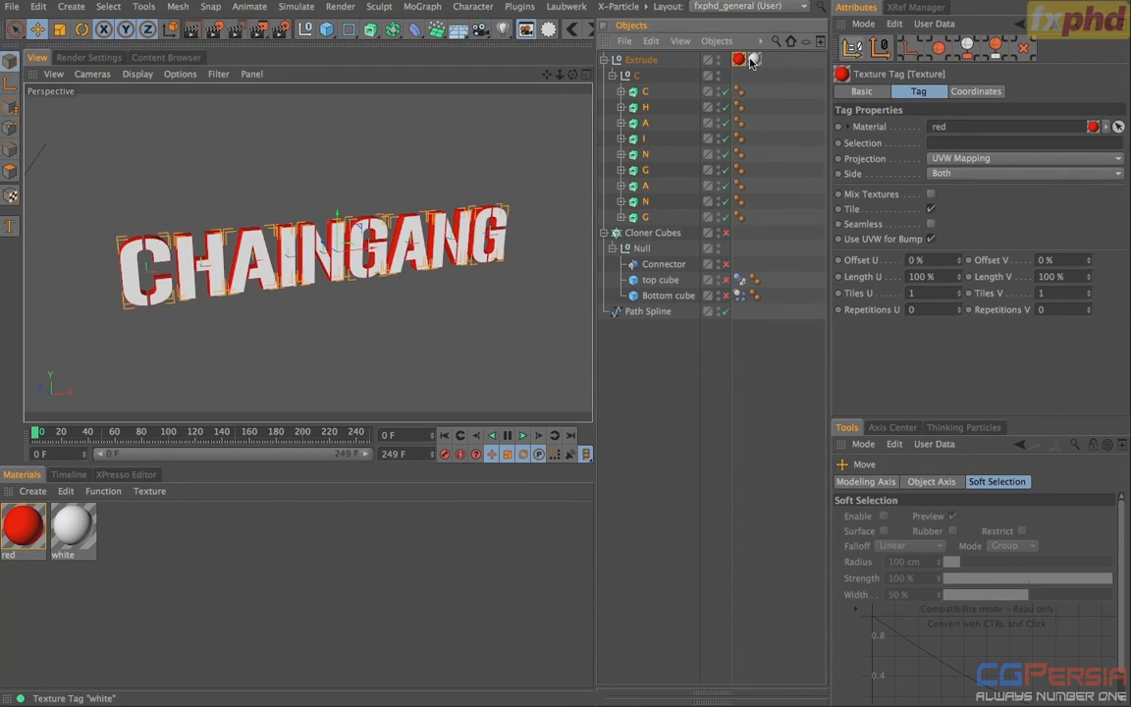
Step: Copy the white and then the red texture tag to the Extrude null's children, and move the nine letters to the top level
right_click(754, 61)
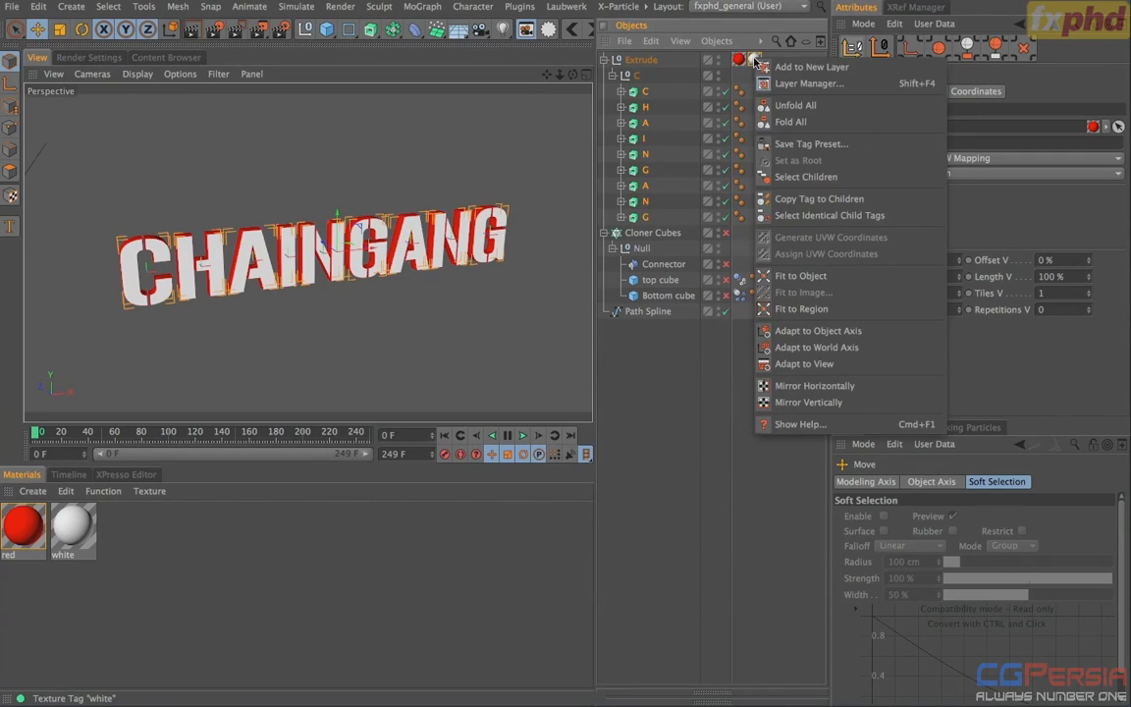
left_click(802, 195)
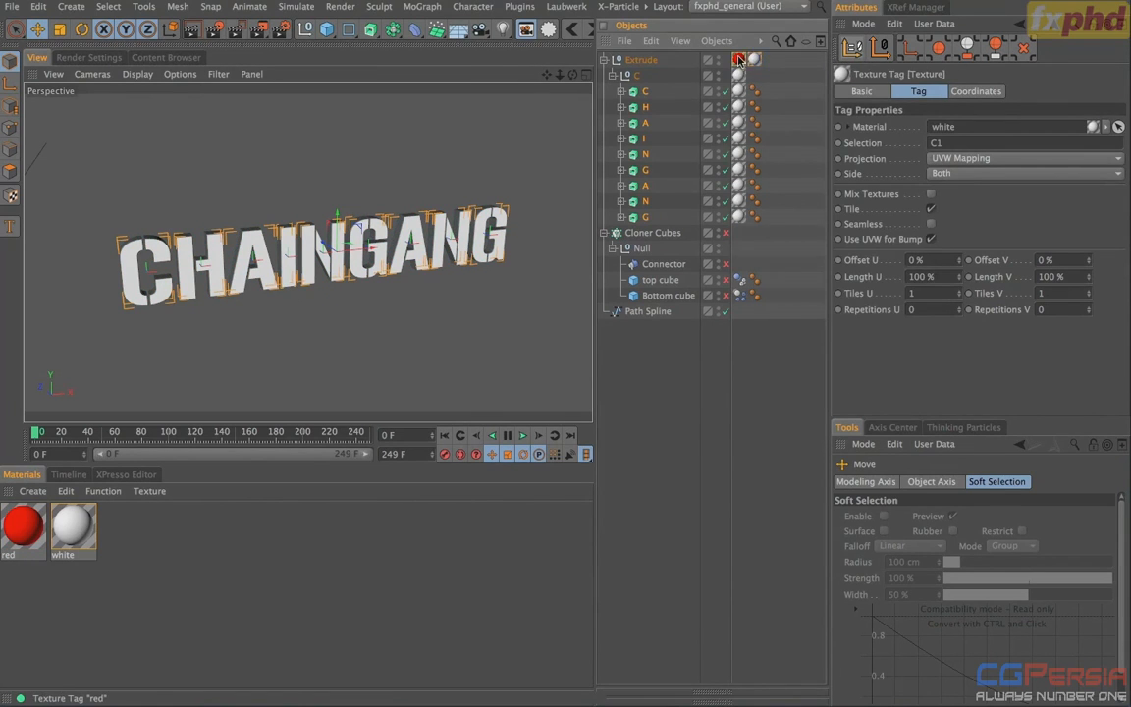
right_click(739, 61)
left_click(790, 193)
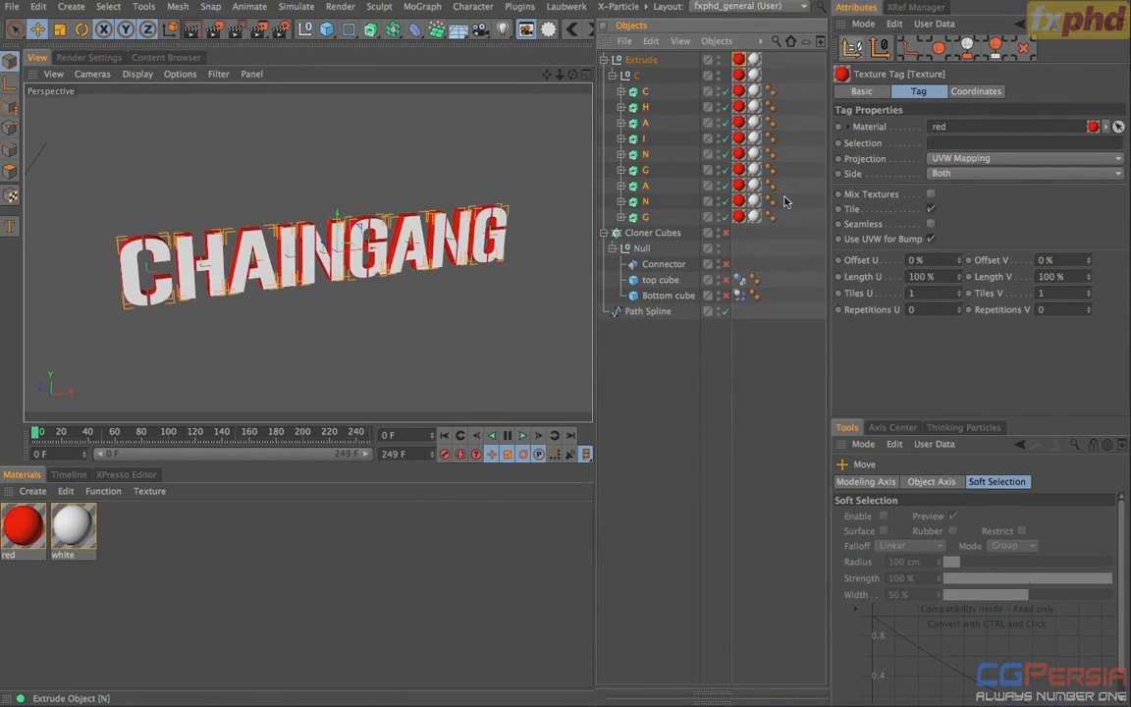
left_click_drag(646, 218, 648, 228)
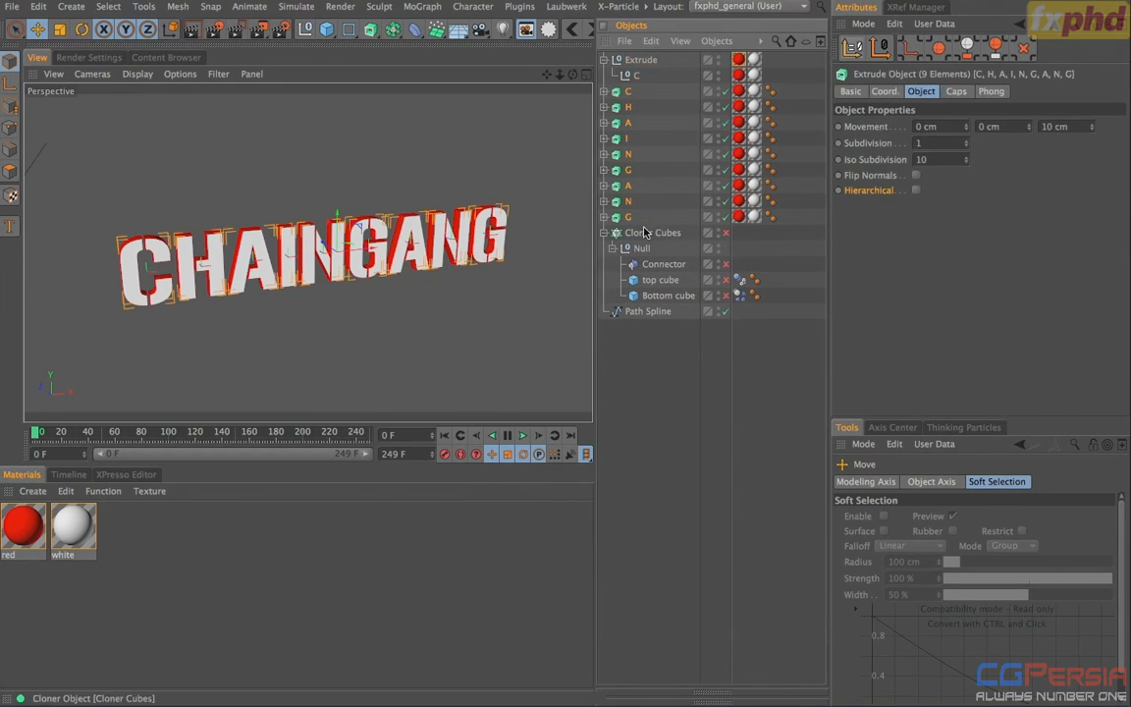
Step: Delete the leftover Extrude null with its empty C child and save the project as a new incremental version
left_click(646, 62)
key("Delete")
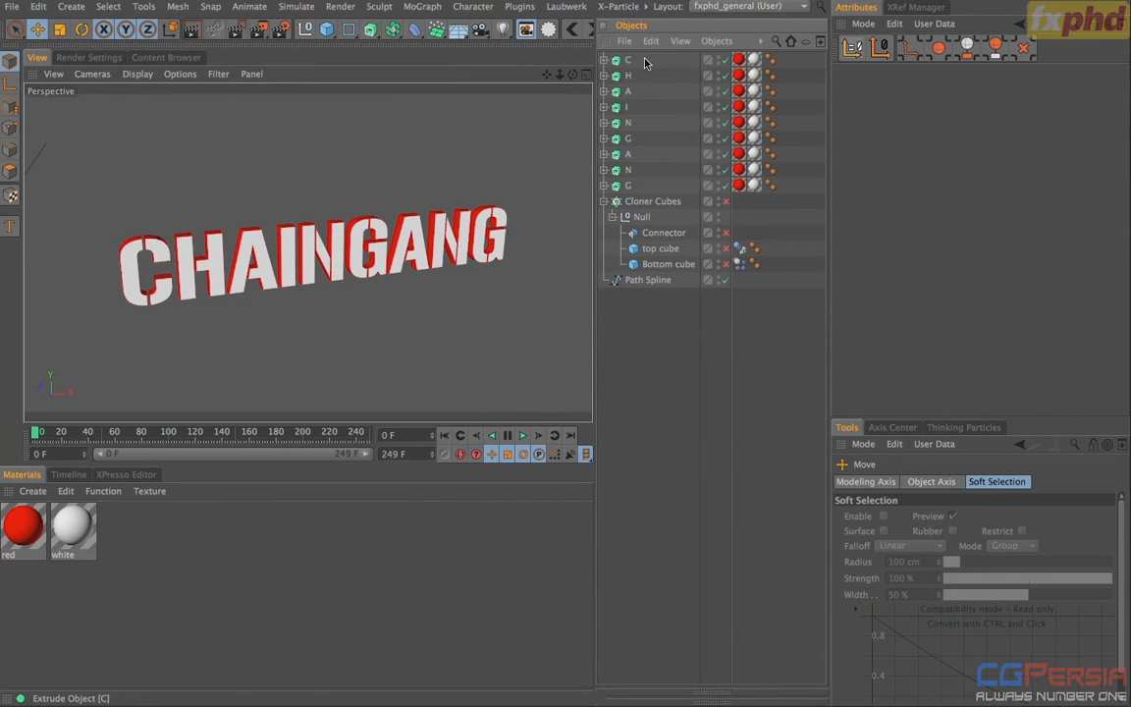
left_click(12, 6)
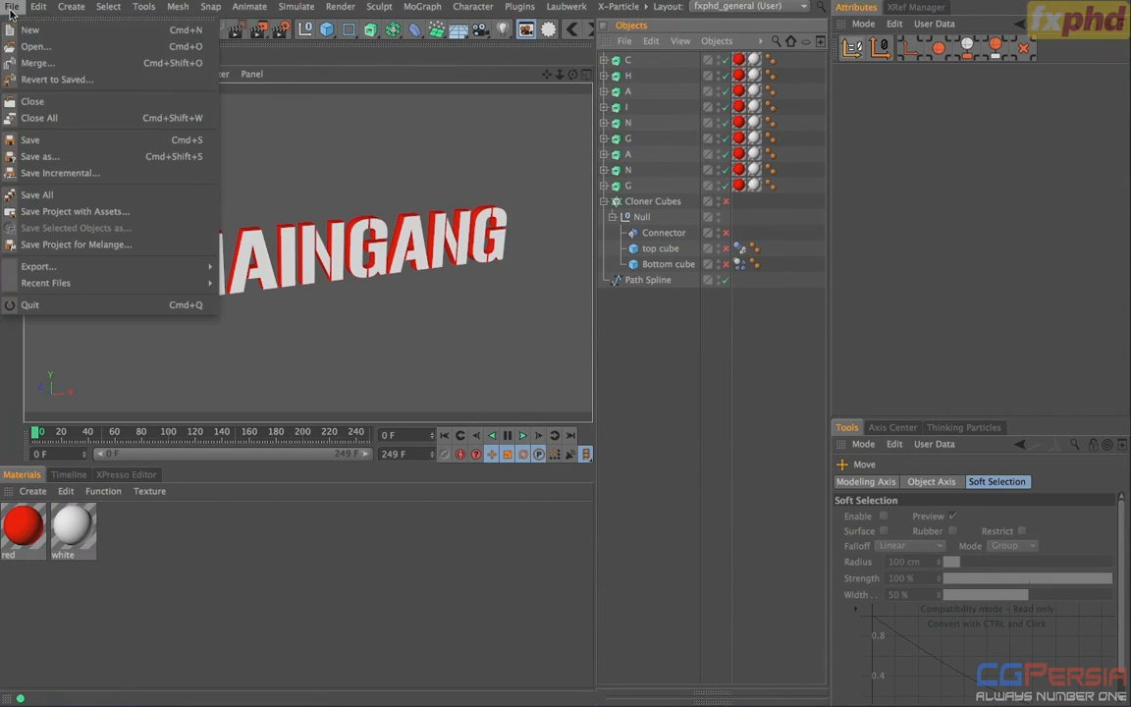
left_click(46, 173)
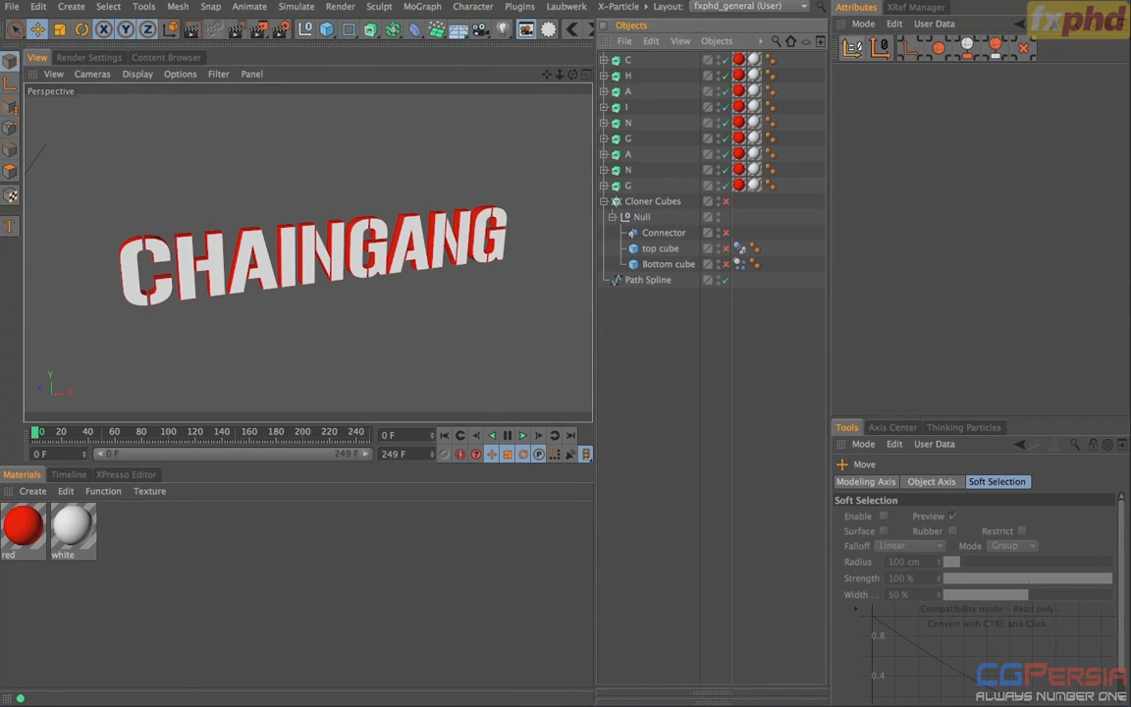
Step: Disable all nine CHAINGANG letter Extrudes, leaving only the Path Spline active
left_click(658, 281)
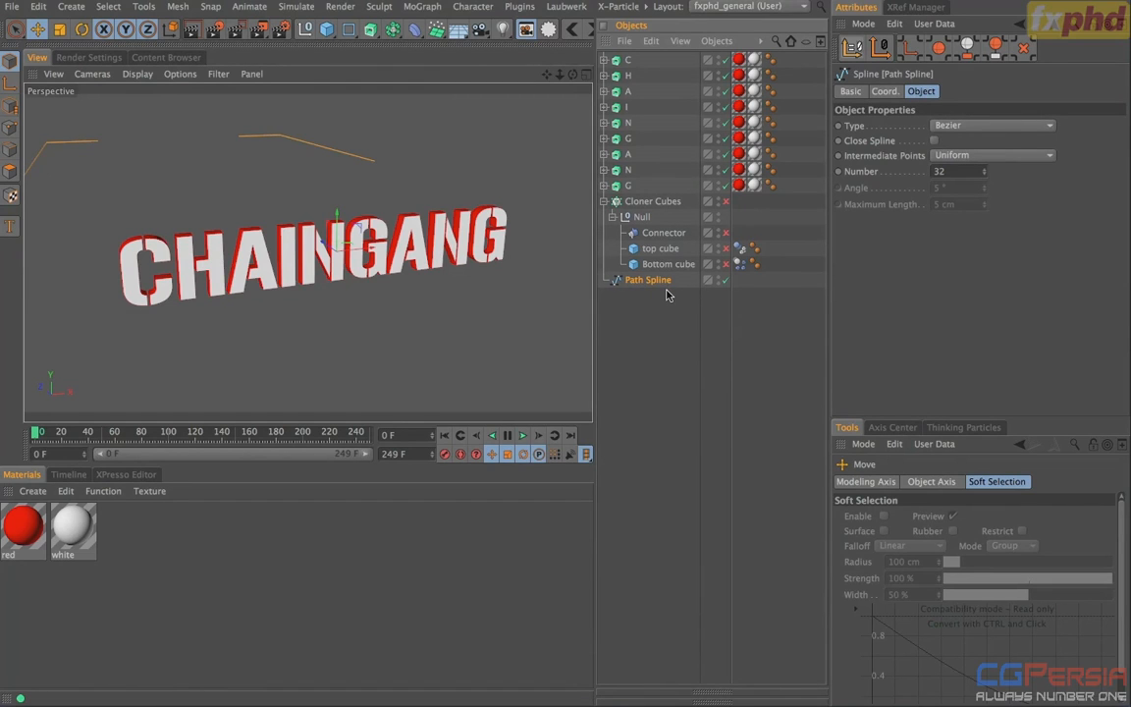
key("o")
scroll(492, 285, "up", 3)
left_click_drag(493, 285, 407, 270, "alt")
right_click_drag(257, 206, 573, 210, "alt")
left_click_drag(326, 213, 370, 222, "alt")
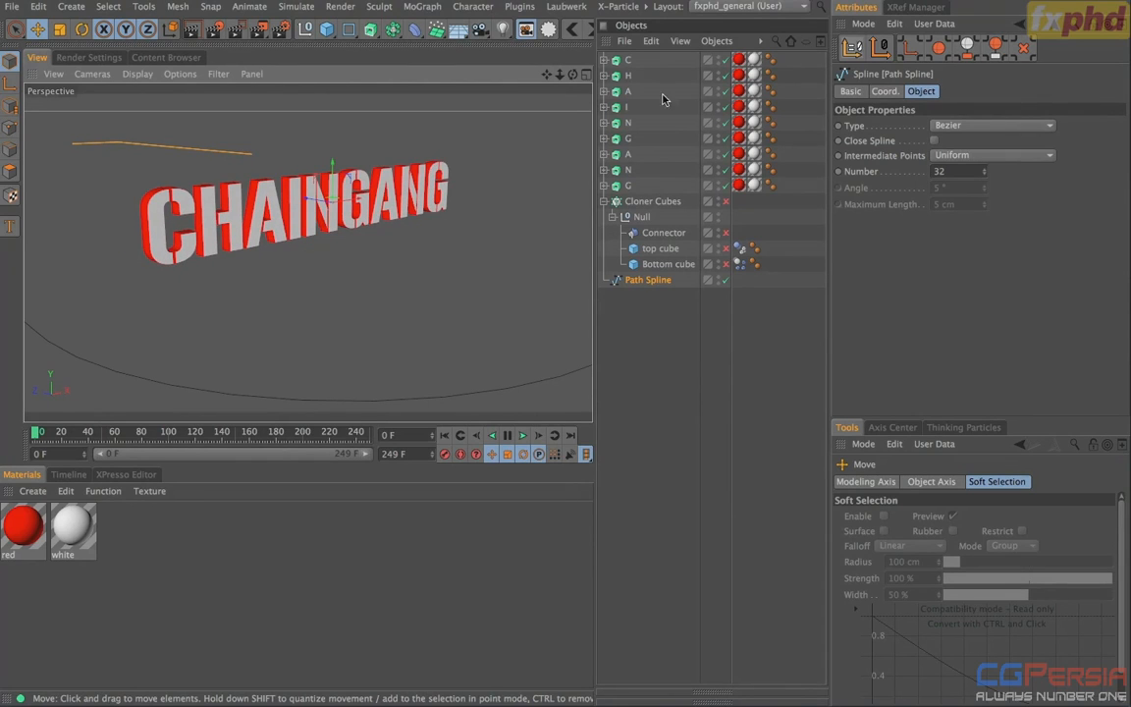
left_click_drag(725, 61, 738, 189)
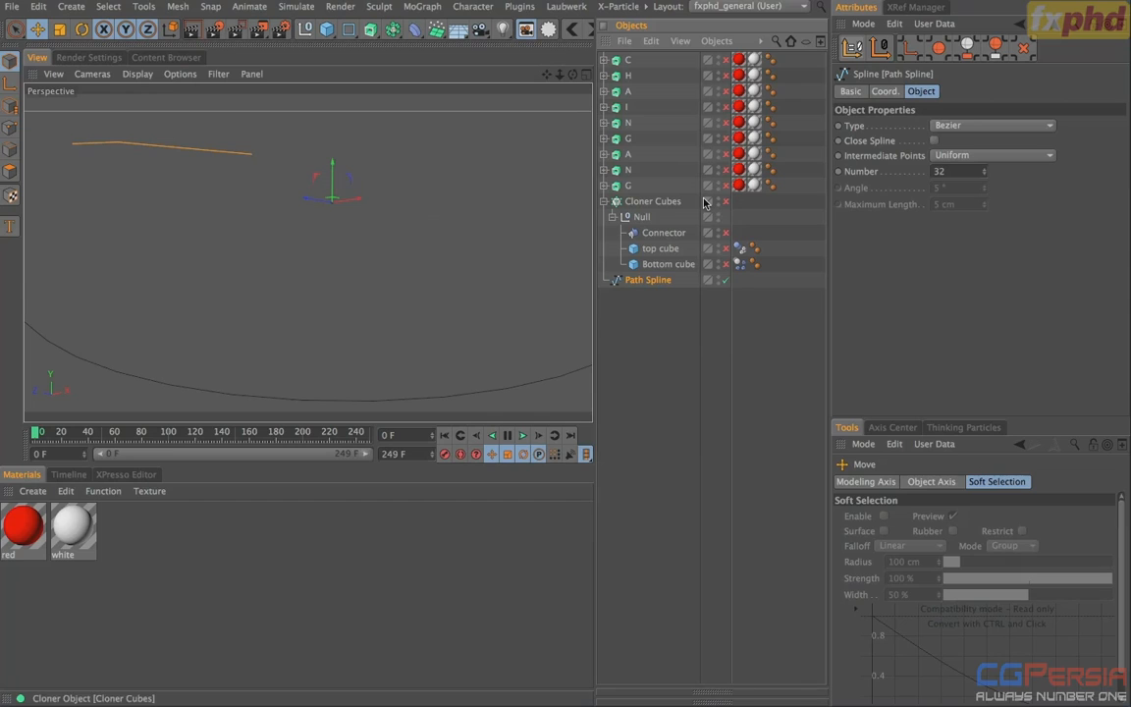
Step: Add a Rectangle spline and enable Rounding on it with a 200 cm radius
left_click(348, 31)
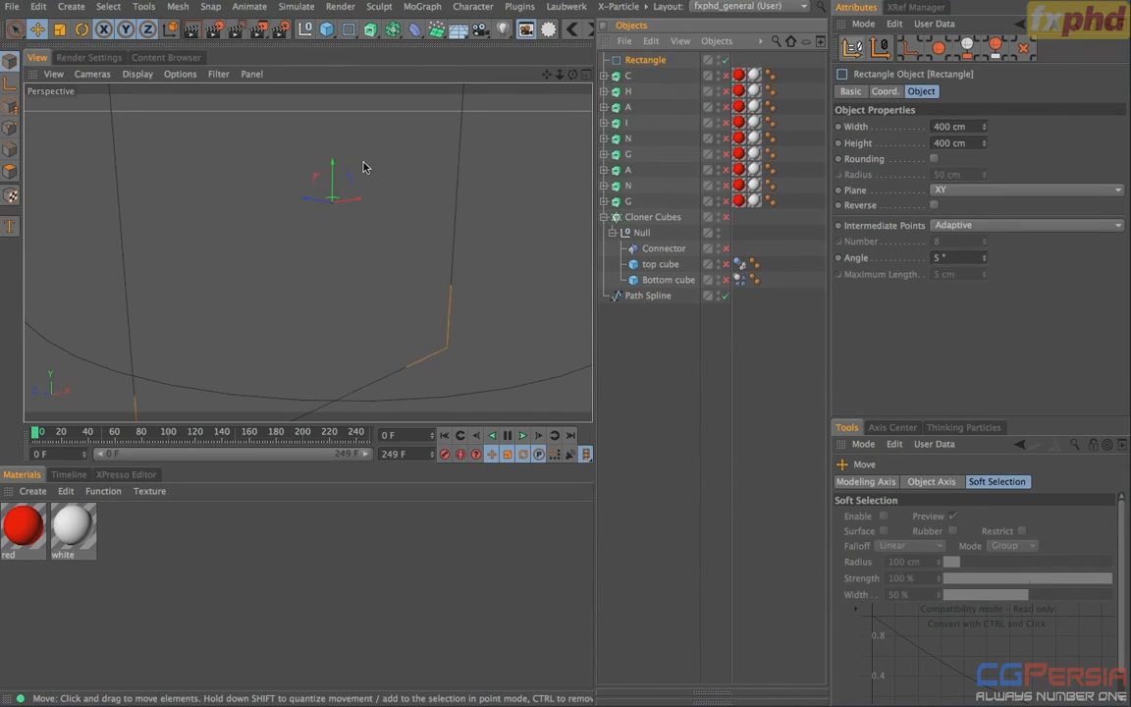
right_click_drag(396, 172, 316, 182, "alt")
middle_click_drag(321, 228, 304, 312, "alt")
mouse_move(412, 218)
left_mouse_down("alt")
mouse_move(298, 252)
mouse_move(390, 215)
left_mouse_up("alt")
left_click(934, 158)
left_click_drag(985, 174, 985, 27)
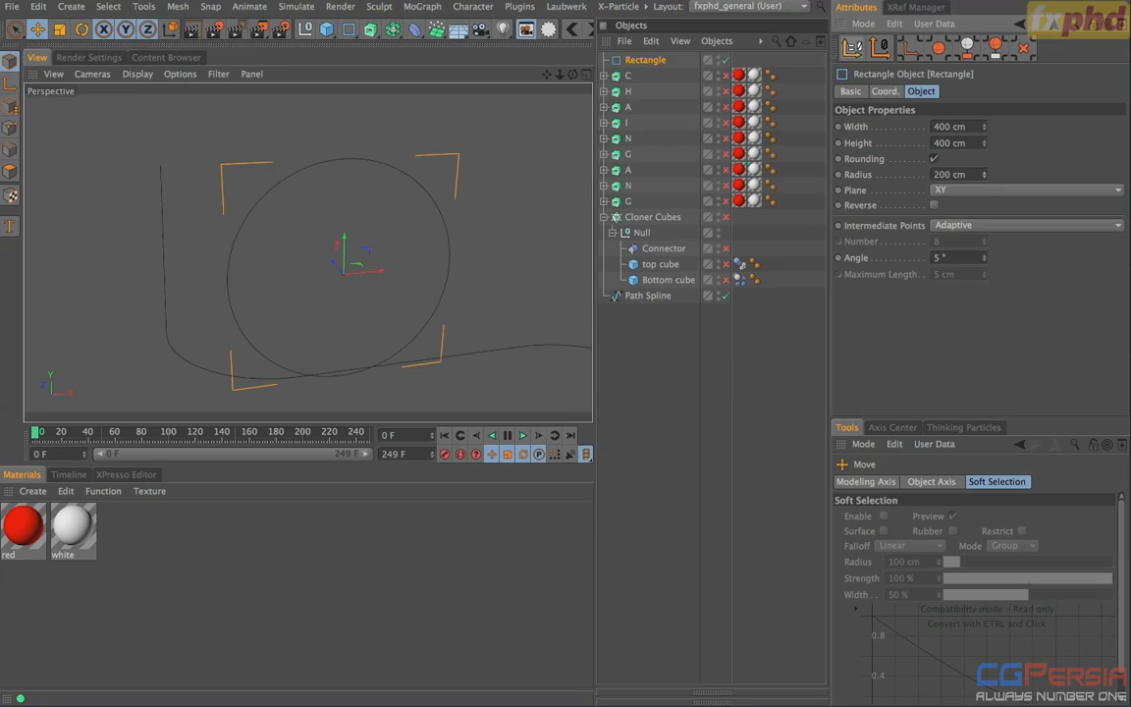
Step: Narrow the rounded rectangle into a link shape by setting its width to 200 cm
mouse_move(985, 143)
left_mouse_down()
mouse_move(985, 154)
mouse_move(983, 129)
left_mouse_up()
left_click(950, 127)
type("200")
key("Return")
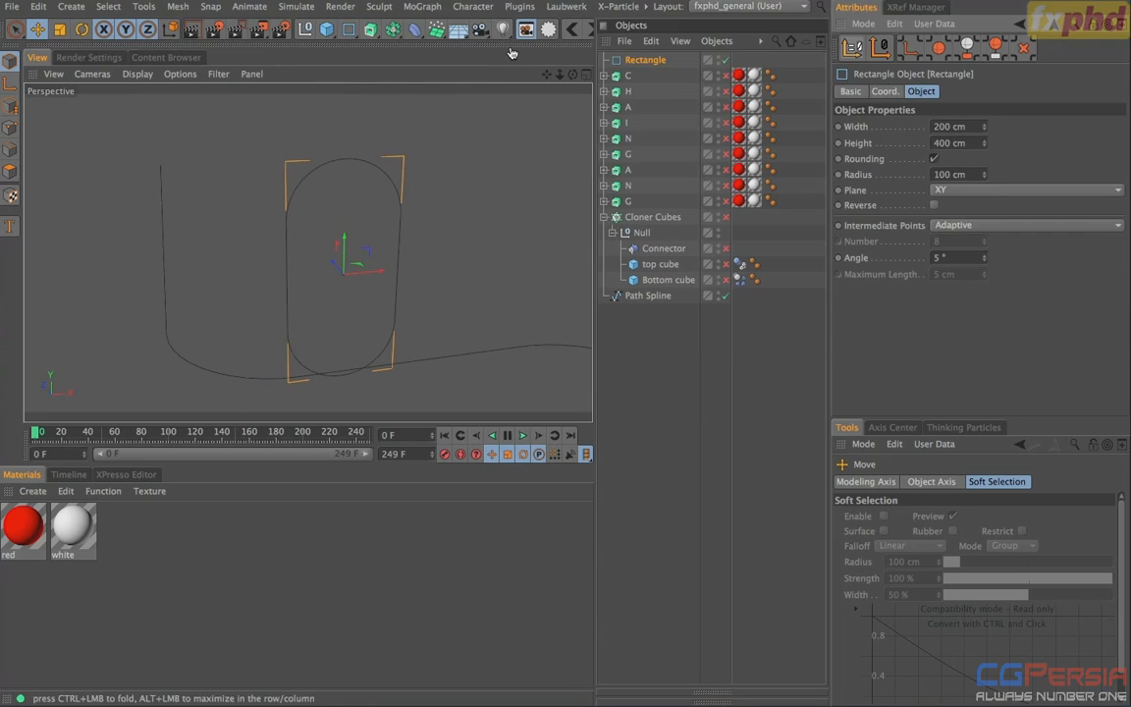
Step: Place the Rectangle under a new Sweep object and add a Circle spline above it as the profile
left_click_drag(315, 263, 469, 263, "alt")
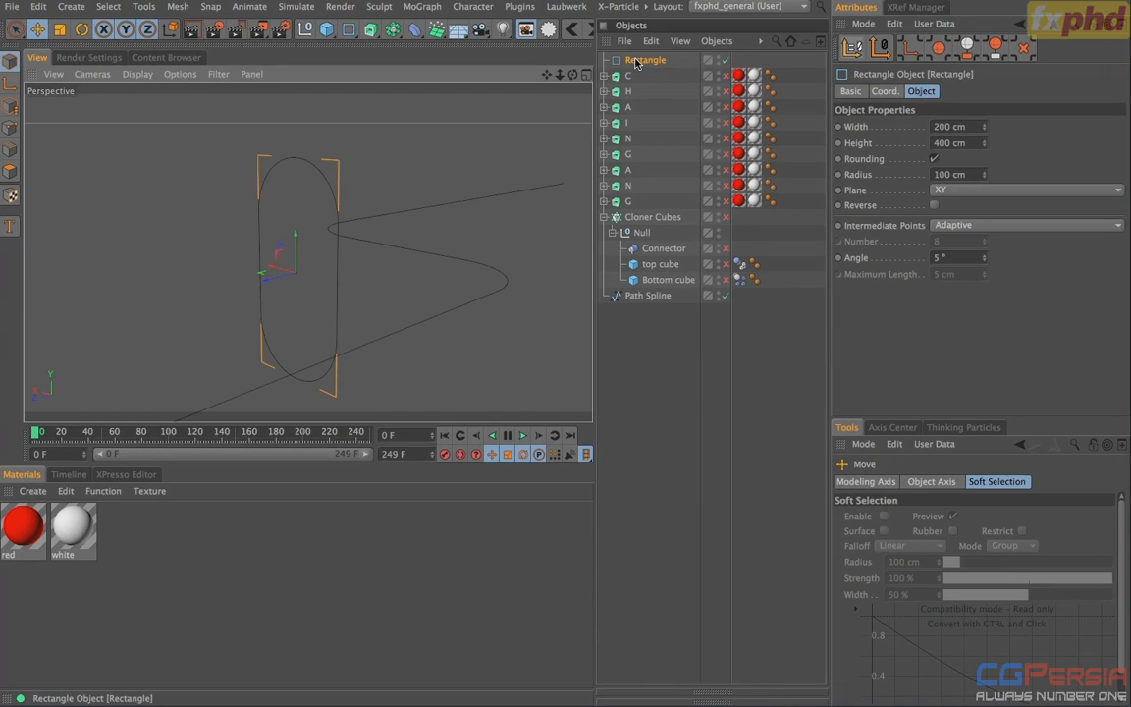
left_click(371, 31)
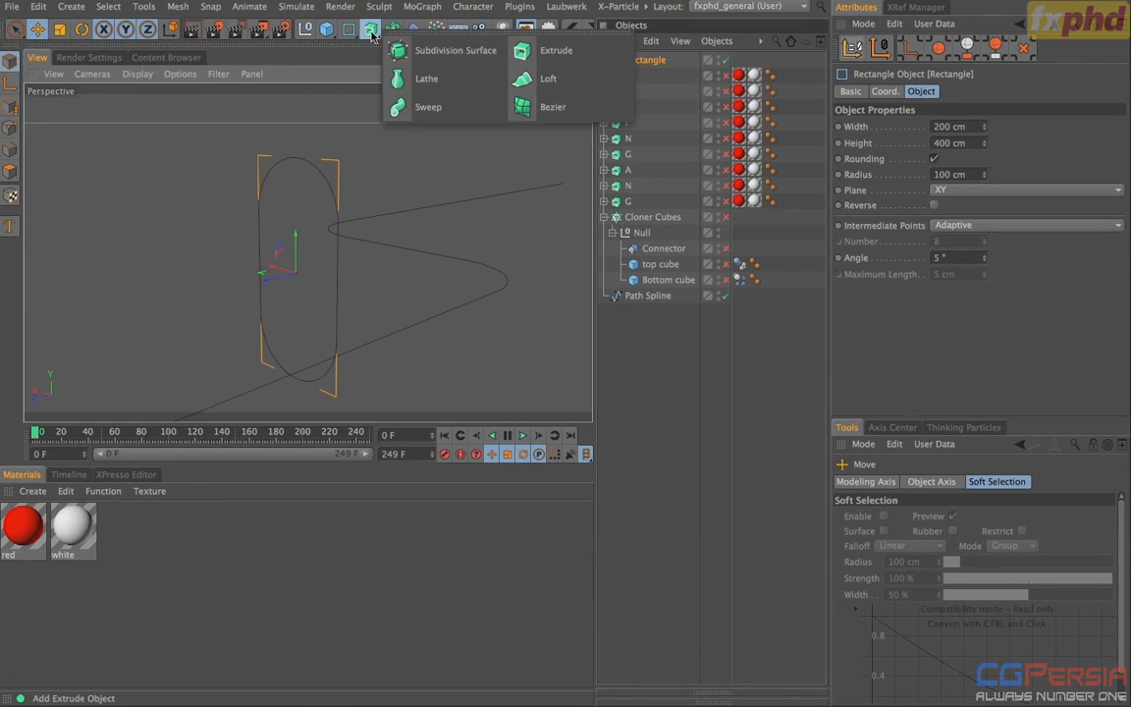
left_click(427, 107)
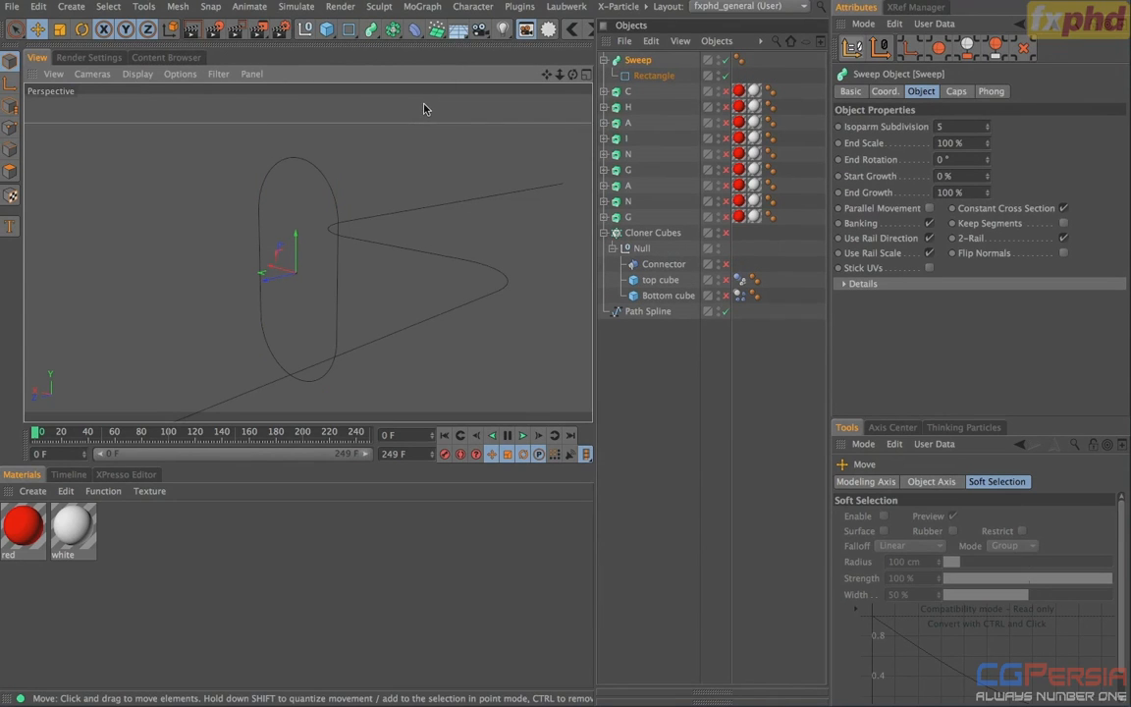
left_click(349, 30)
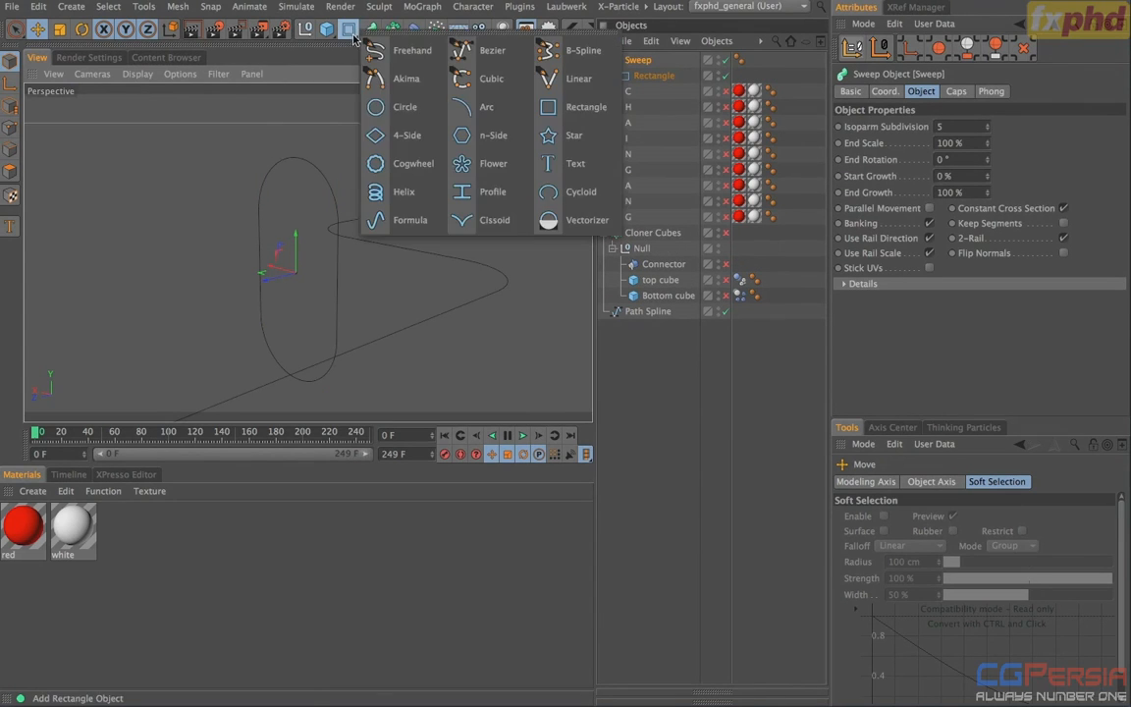
left_click(379, 110)
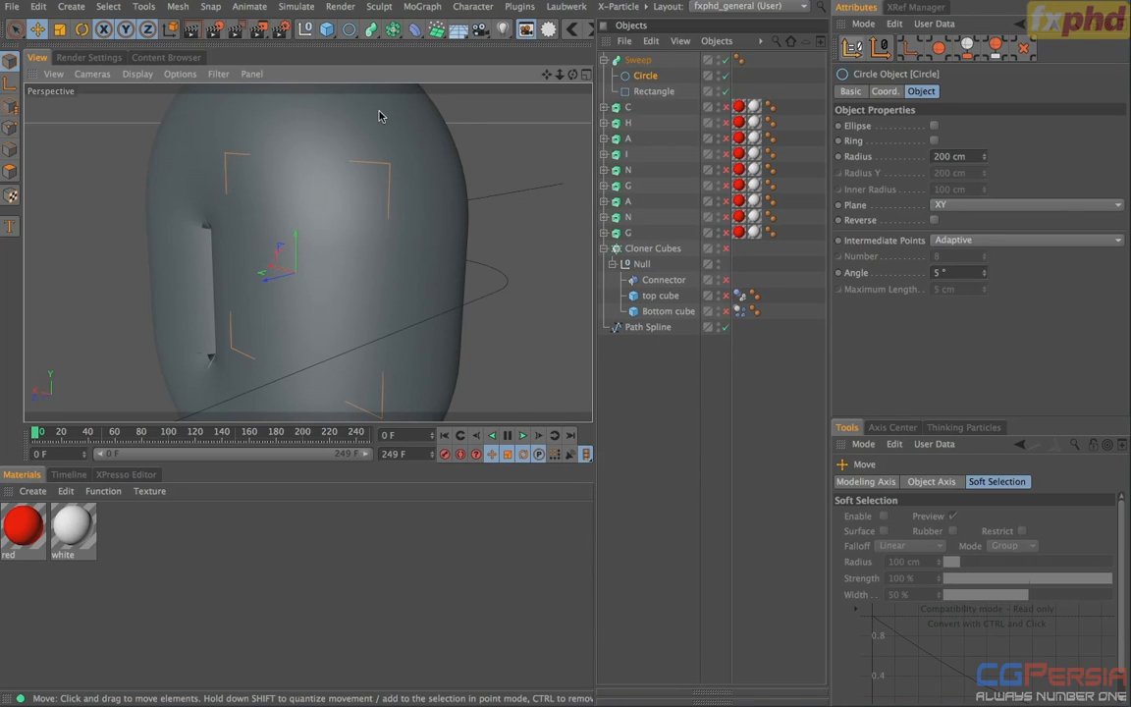
Step: Scale the Circle profile down to a radius of about 35 cm so the sweep forms an open link
mouse_move(295, 218)
left_mouse_down("alt")
mouse_move(455, 278)
mouse_move(345, 261)
left_mouse_up("alt")
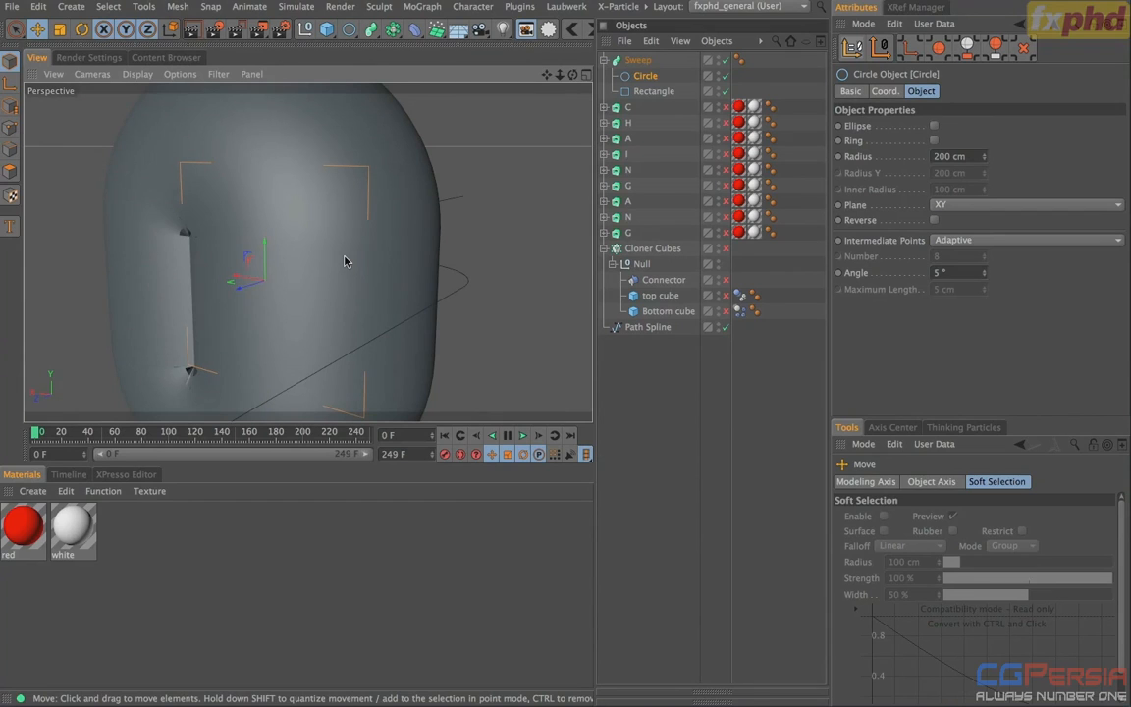
key("t")
left_click_drag(414, 251, 0, 261)
mouse_move(378, 263)
left_mouse_down("alt")
mouse_move(513, 245)
mouse_move(379, 258)
left_mouse_up("alt")
Step: Rename the Sweep object as Chainlink
double_click(638, 59)
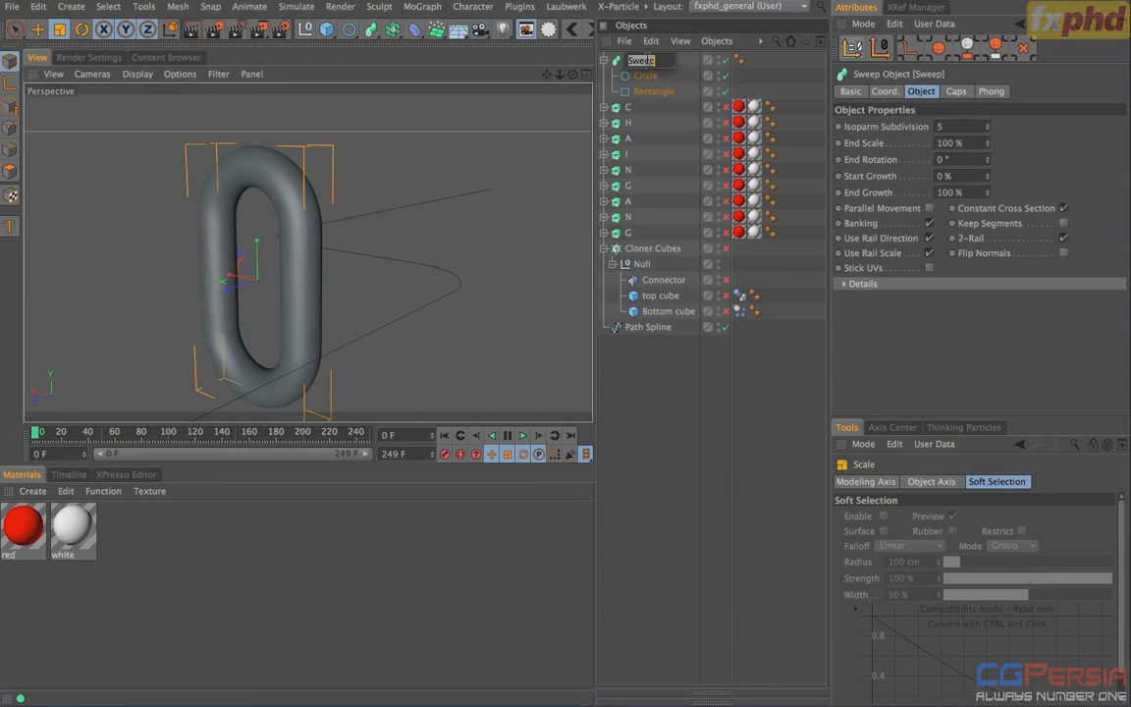
type("Ch")
key("Return")
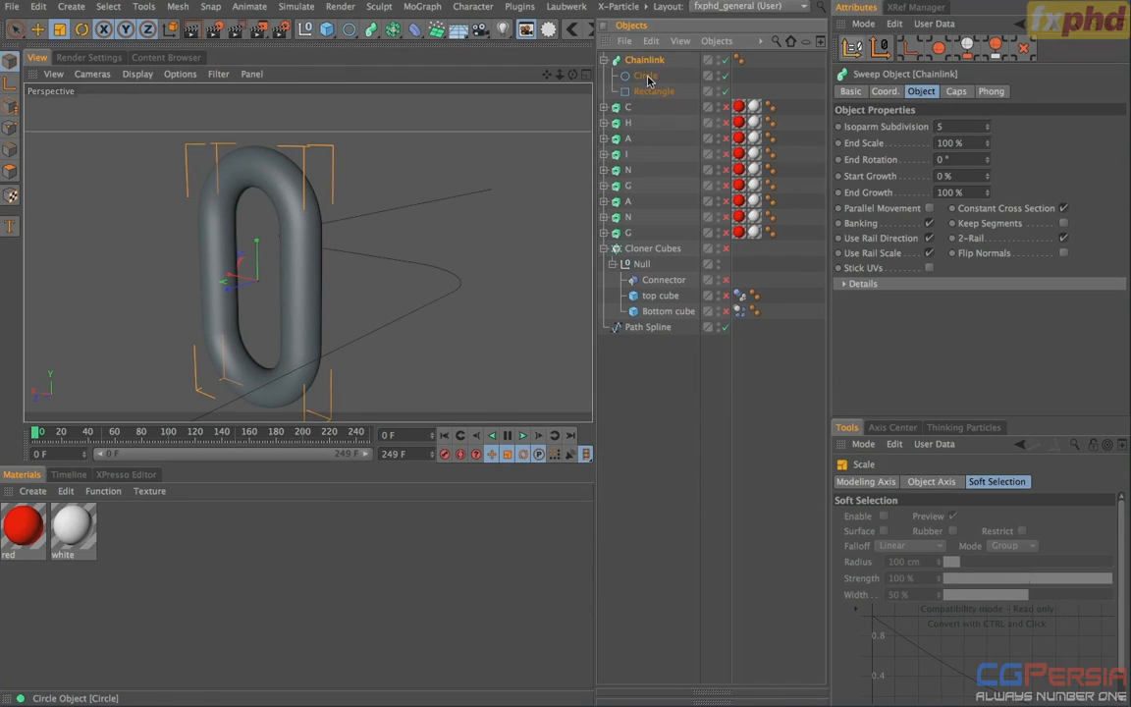
Step: Review the link's Circle and Rectangle settings and switch the viewport display to Quick Shading (Lines)
left_click(646, 76)
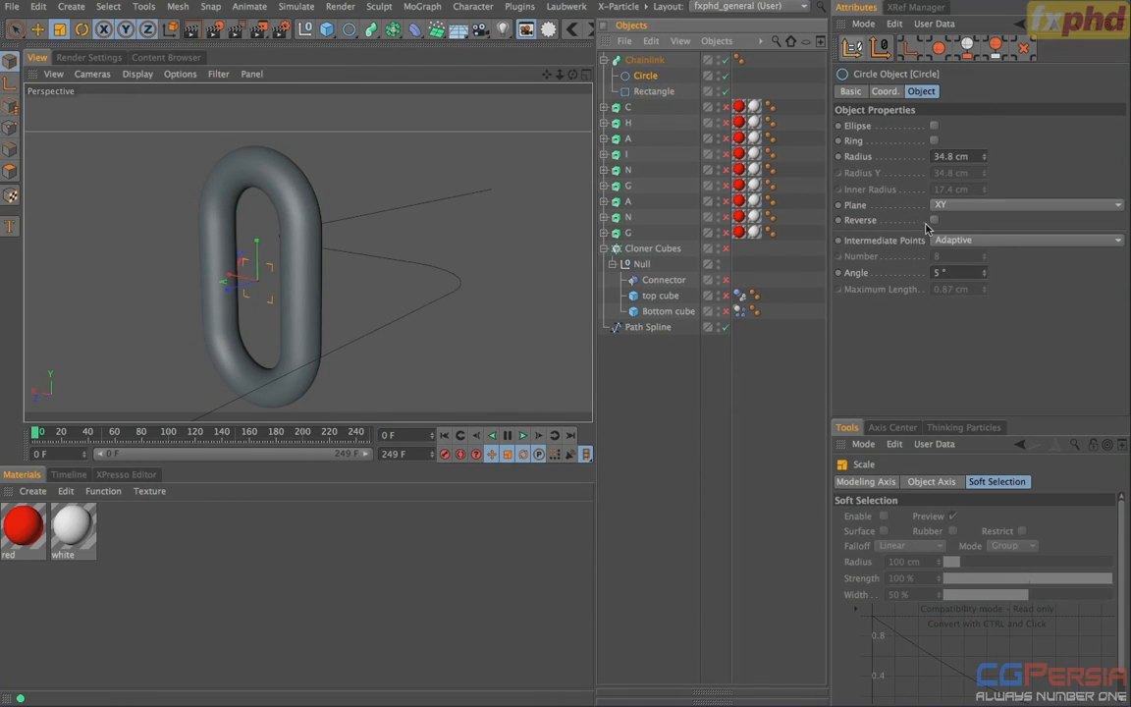
left_click(639, 96)
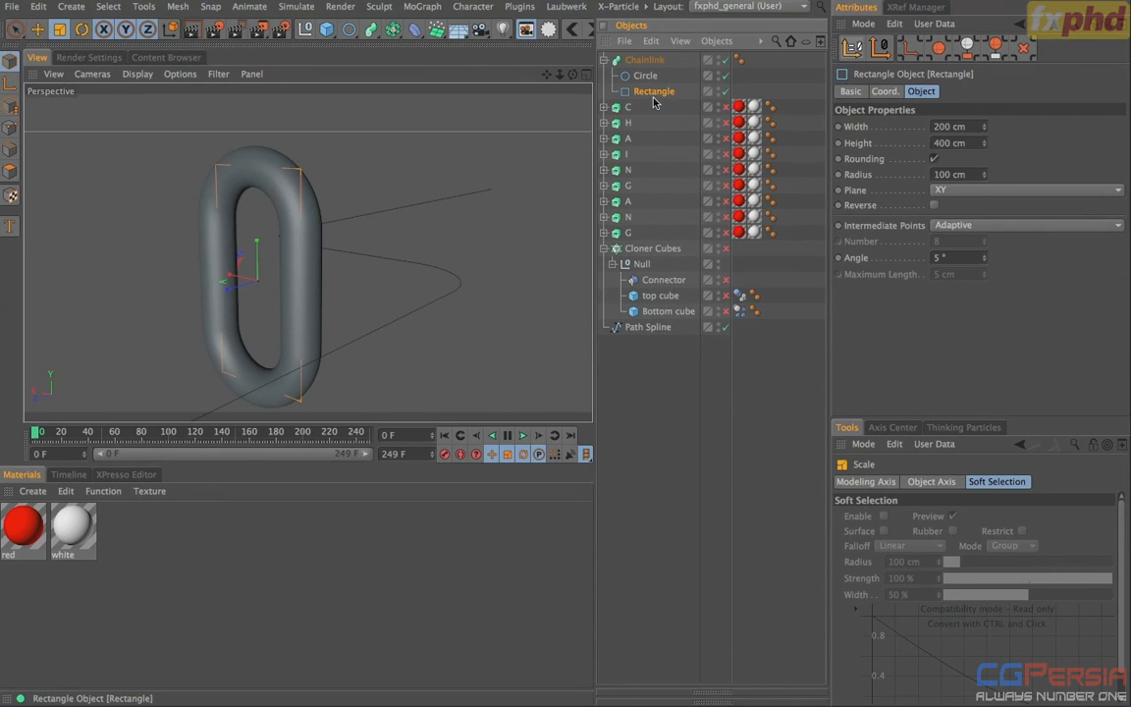
left_click(653, 59)
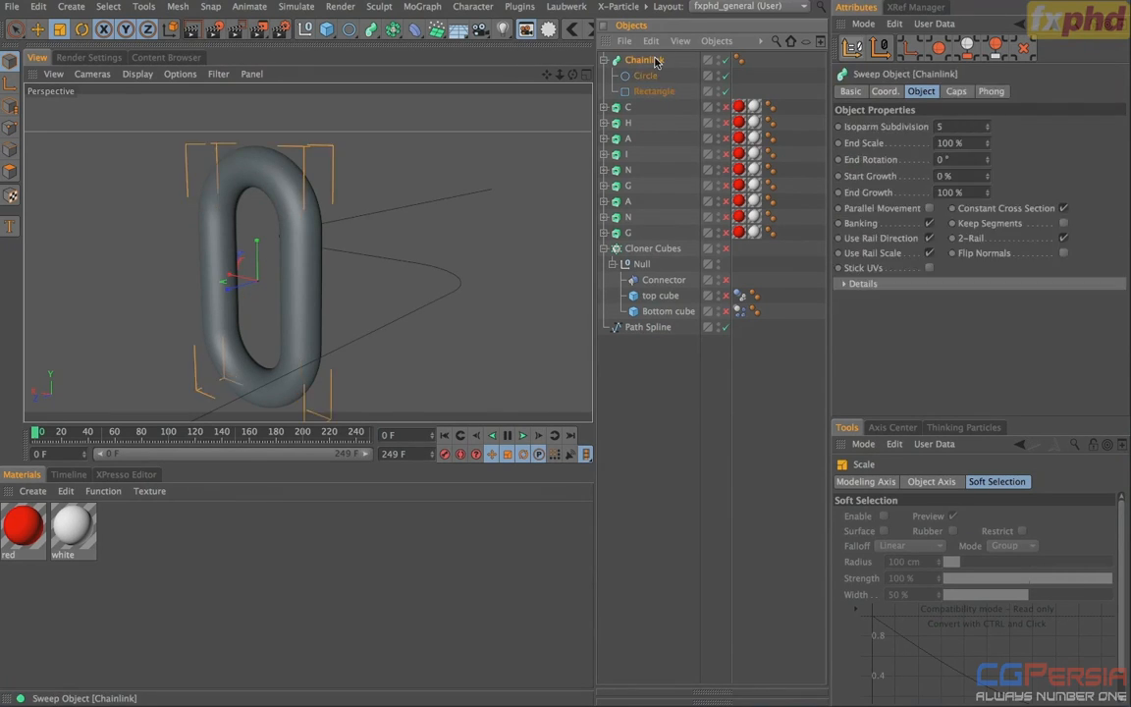
left_click(137, 75)
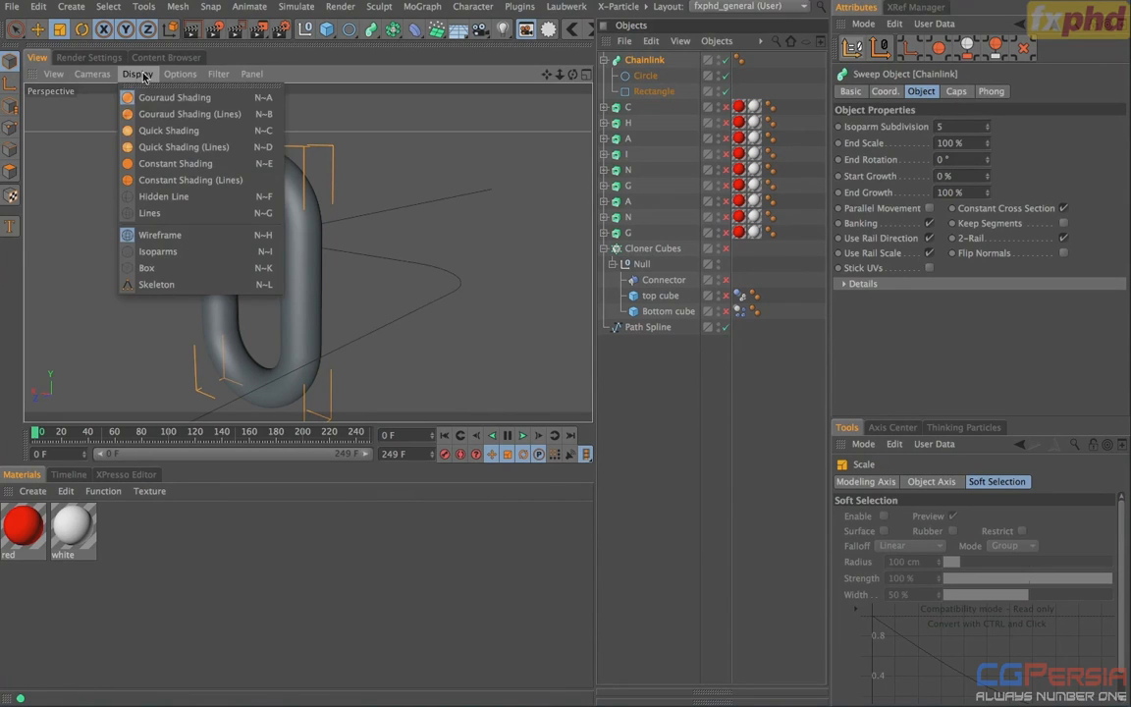
left_click(163, 147)
Step: Examine the Chainlink's mesh density and set the Circle profile's intermediate points to Uniform
scroll(263, 256, "up", 5)
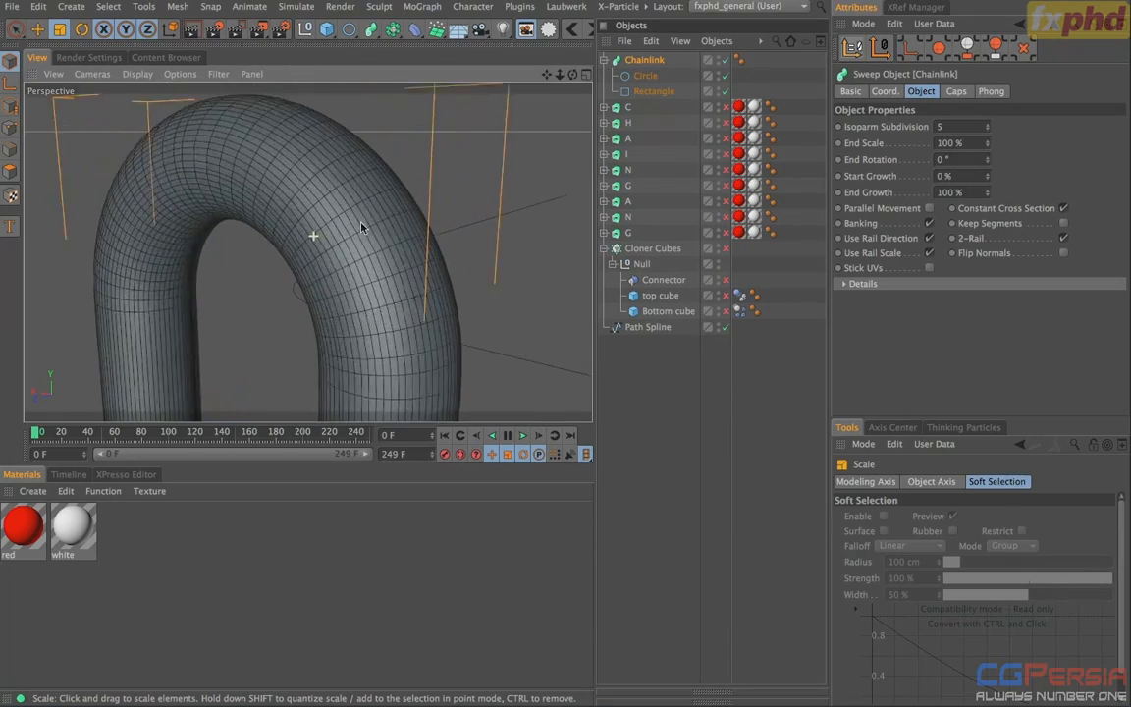
left_click_drag(361, 227, 259, 254, "alt")
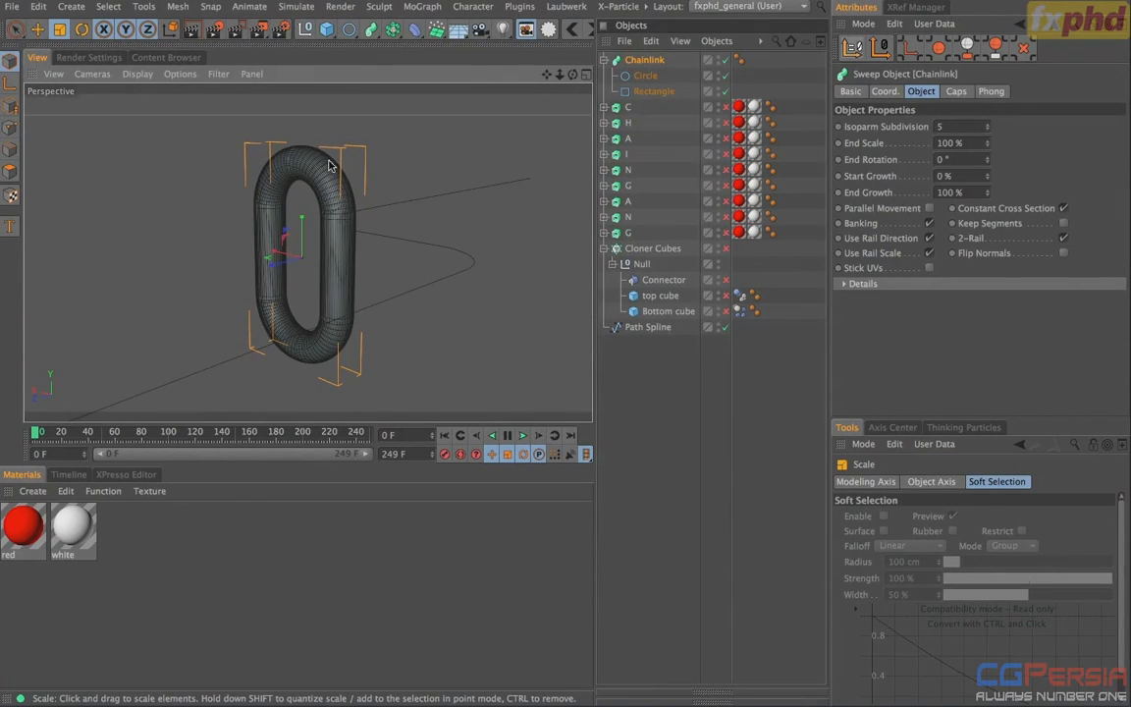
scroll(348, 222, "down", 8)
scroll(335, 240, "down", 2)
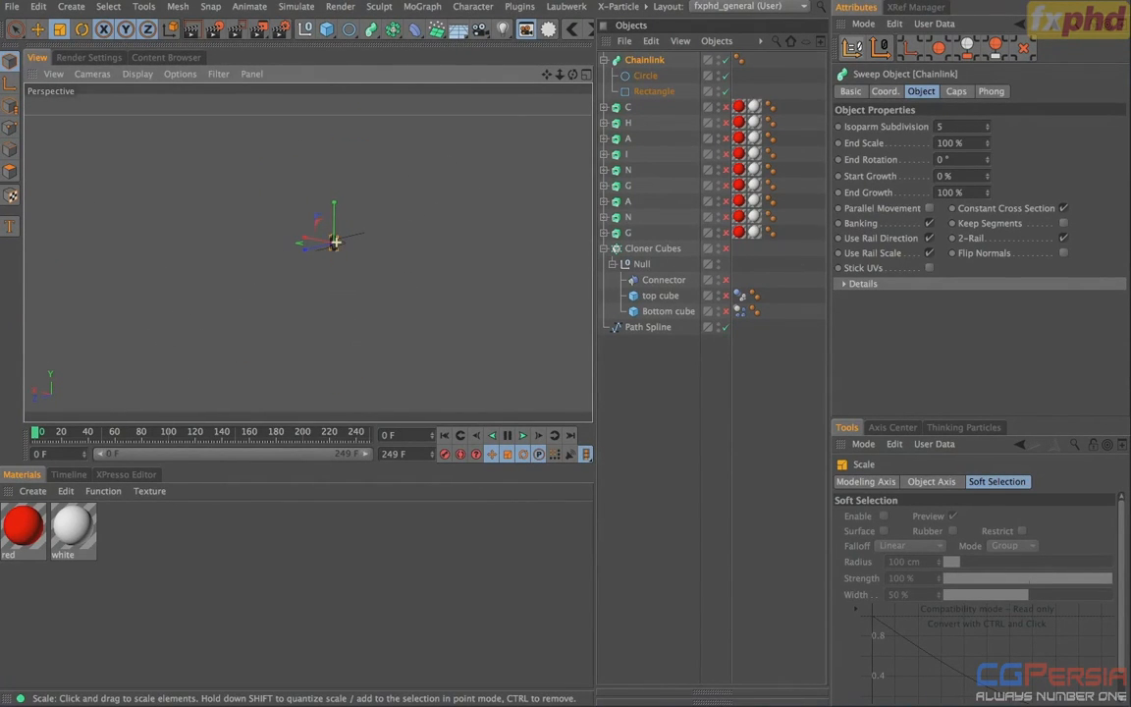
scroll(335, 241, "up", 10)
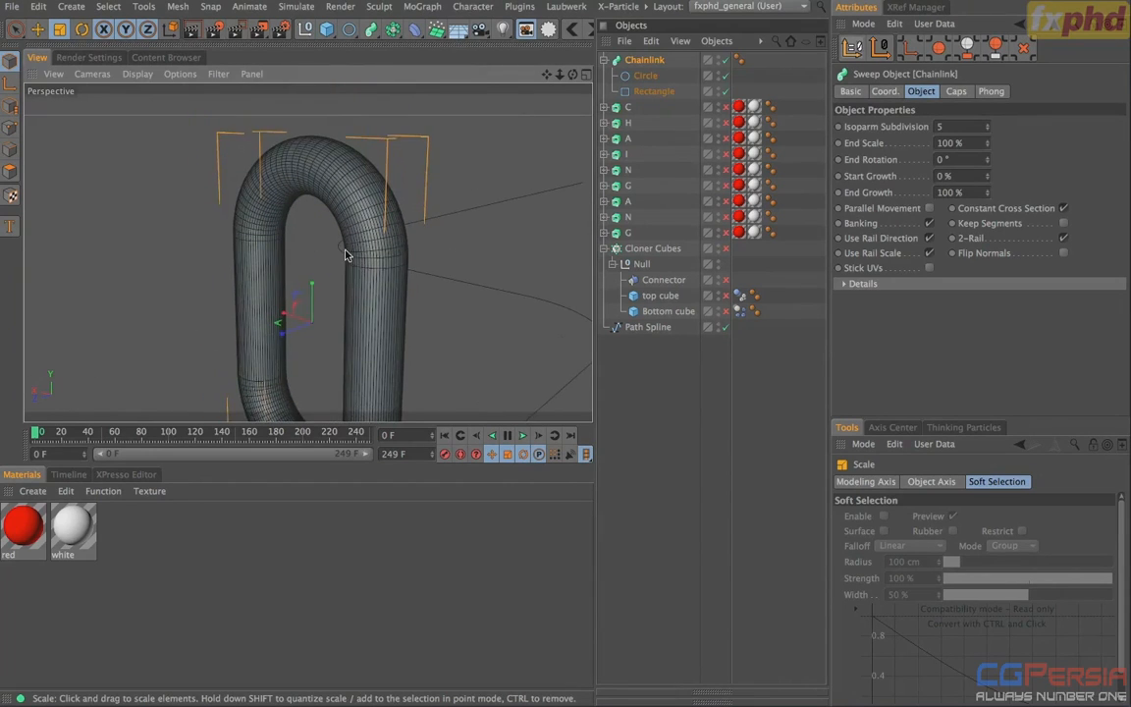
right_click_drag(345, 254, 398, 244, "alt")
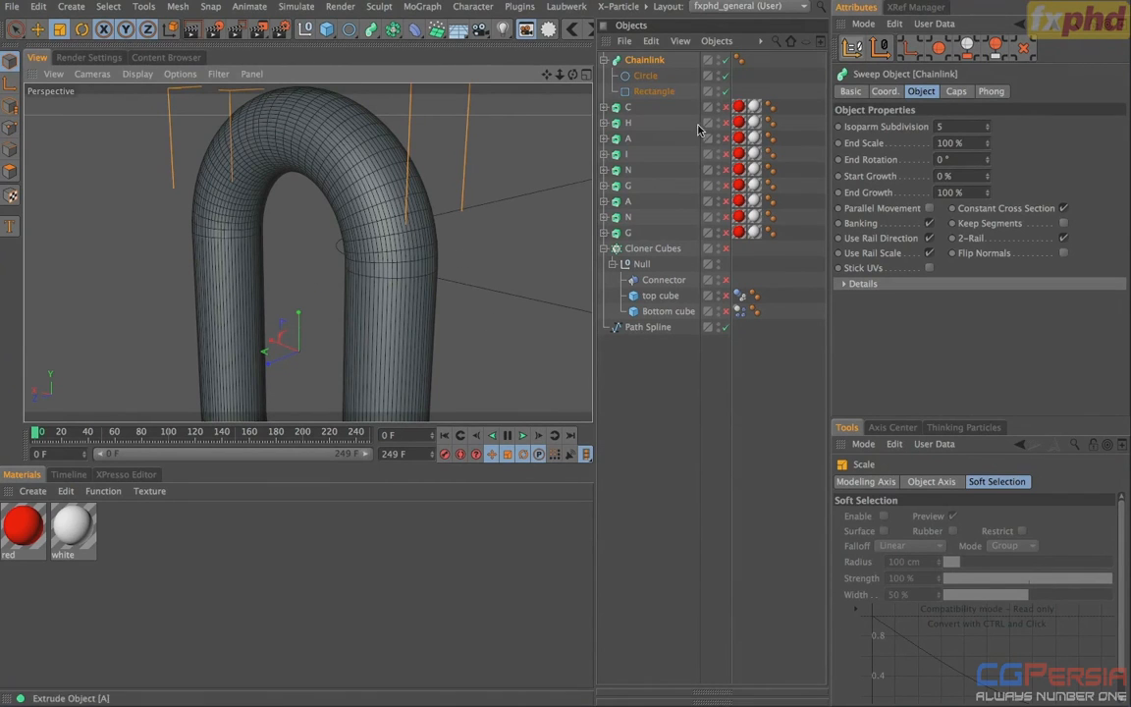
left_click(644, 75)
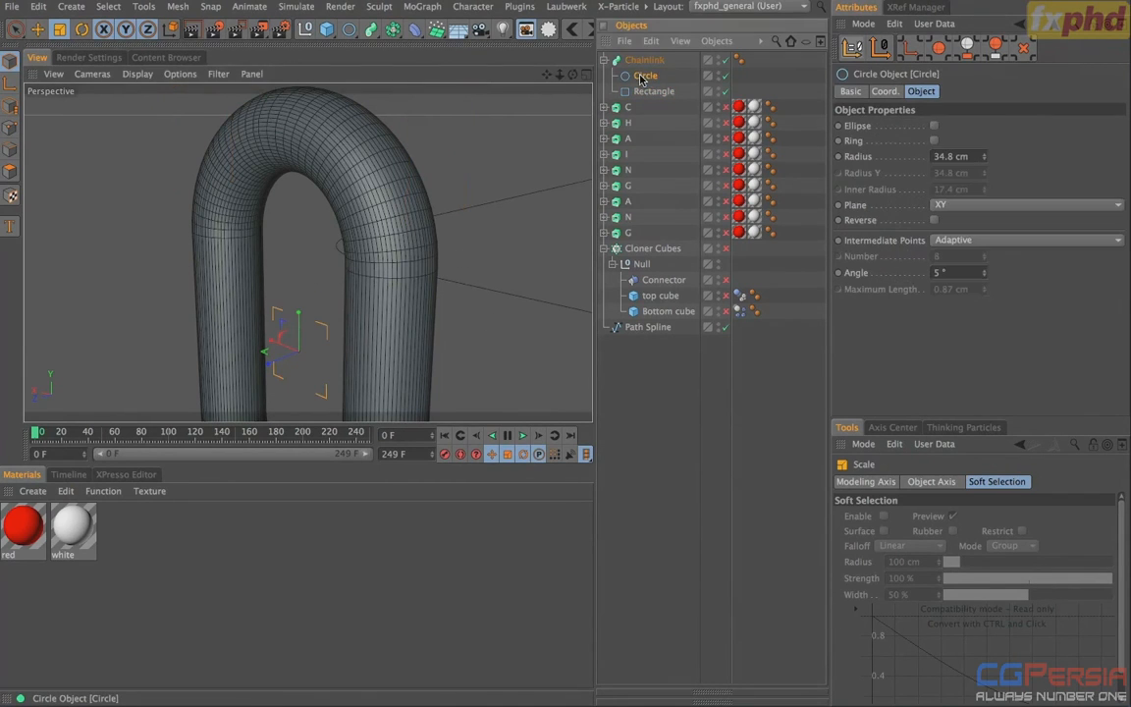
left_click(981, 240)
left_click(984, 293)
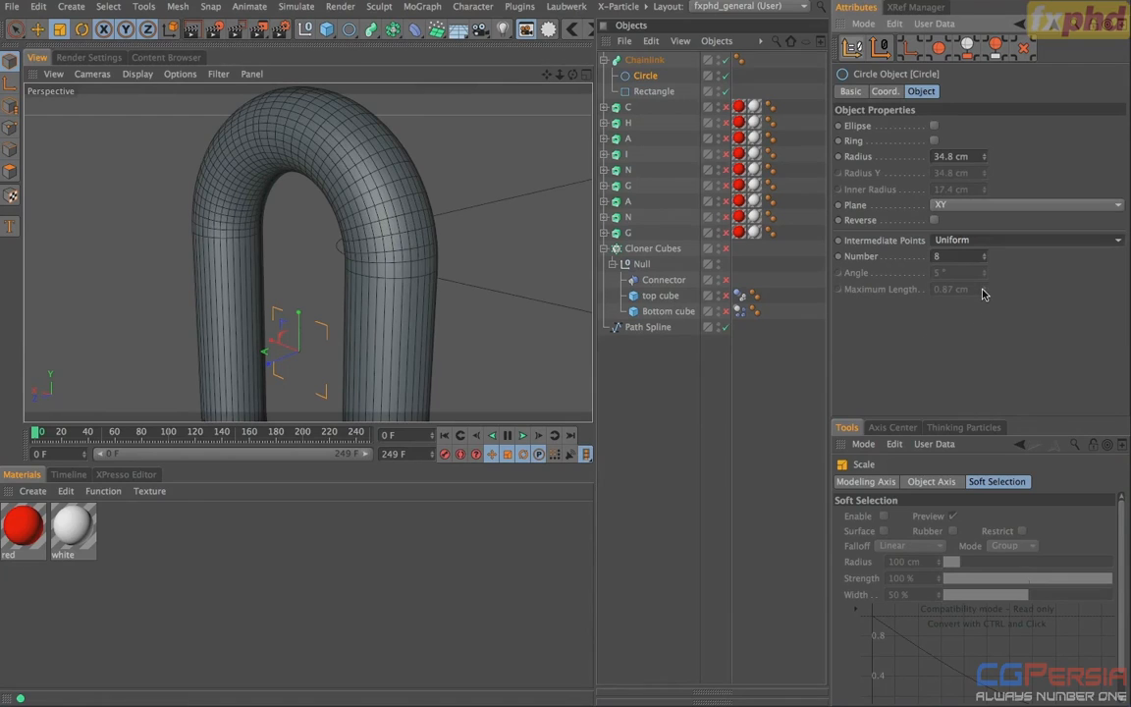
Step: Reduce the uniform intermediate points of the Circle spline in Chainlink to 1
left_click(985, 261)
left_click(985, 260)
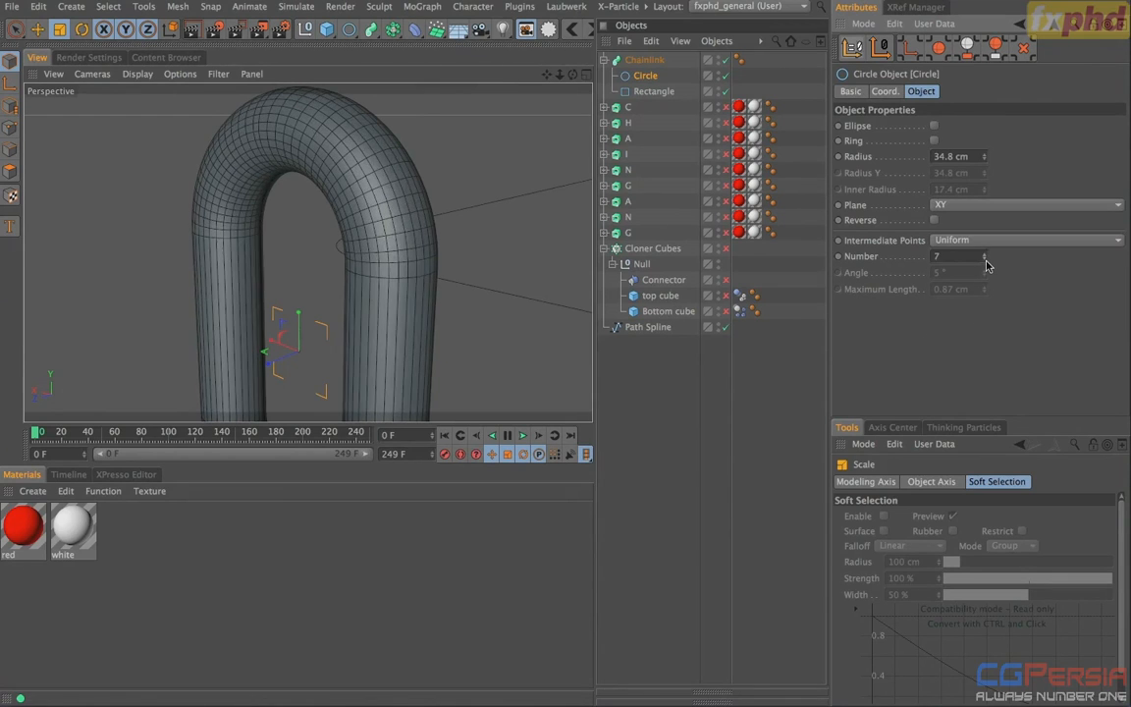
left_click(984, 260)
left_click(985, 260)
left_click(985, 260)
left_click(985, 260)
left_click(985, 260)
left_click_drag(324, 201, 330, 281, "alt")
right_click_drag(329, 276, 448, 242, "alt")
middle_click_drag(397, 224, 417, 254, "alt")
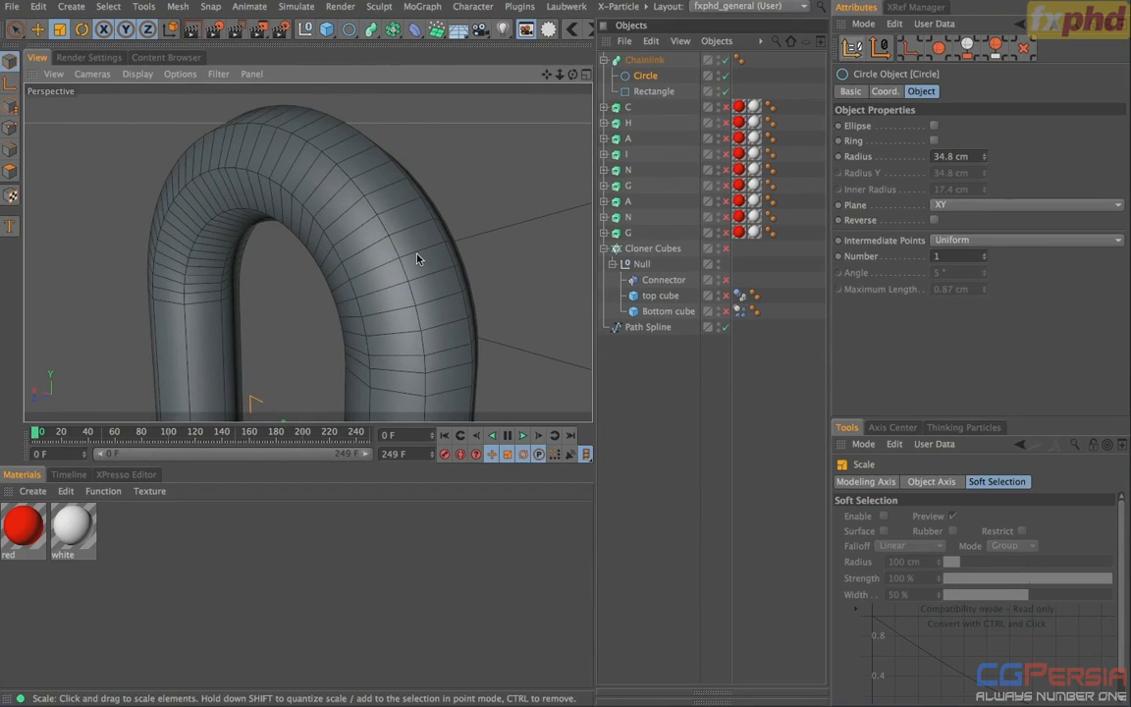
Step: Set the adaptive intermediate-point angle of the Rectangle spline in Chainlink to 25°
left_click(654, 91)
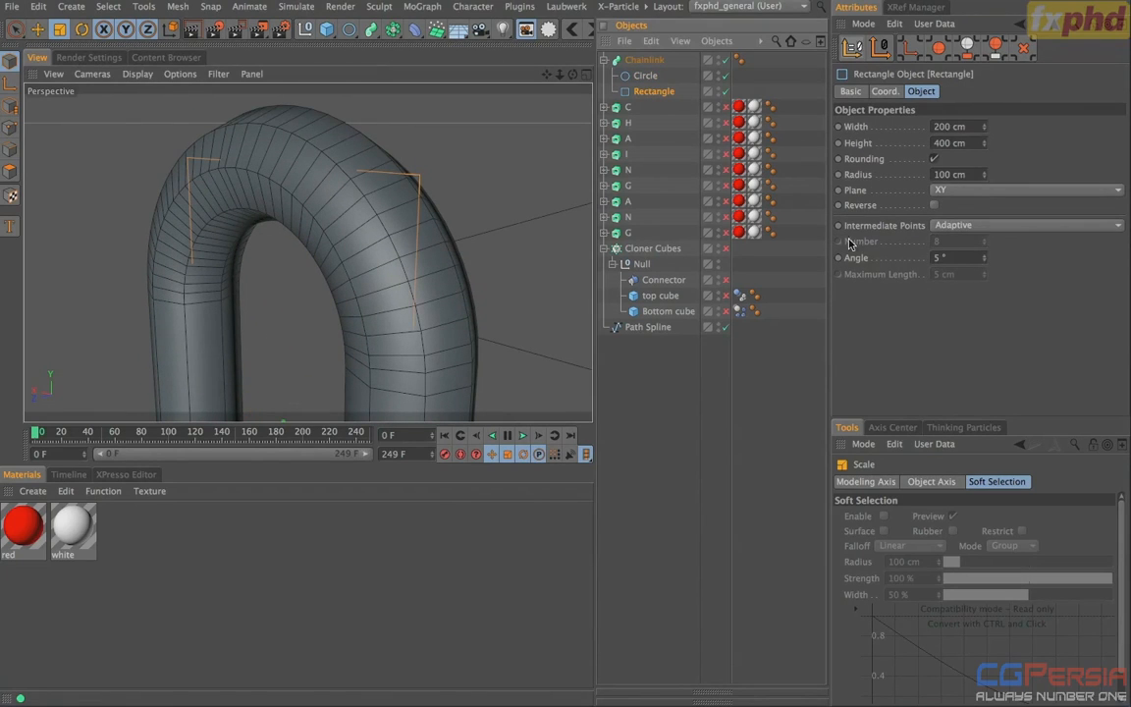
mouse_move(984, 257)
left_mouse_down()
mouse_move(984, 245)
mouse_move(986, 257)
left_mouse_up()
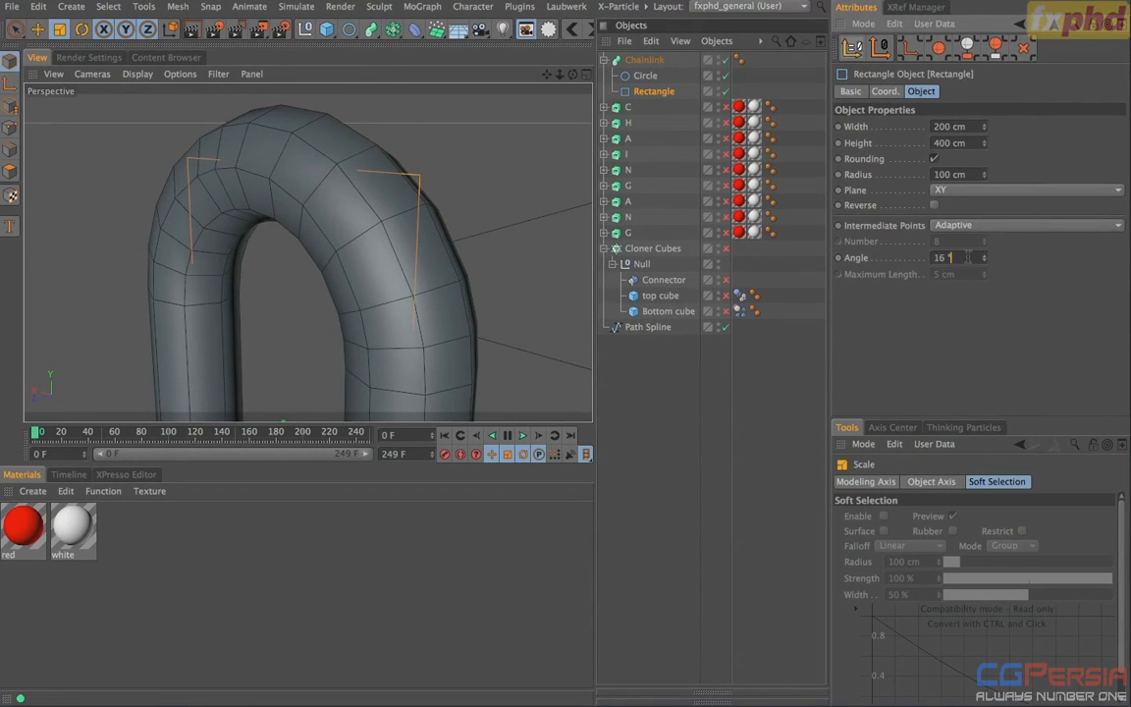
type("25")
key("Return")
left_click_drag(417, 211, 272, 233, "alt")
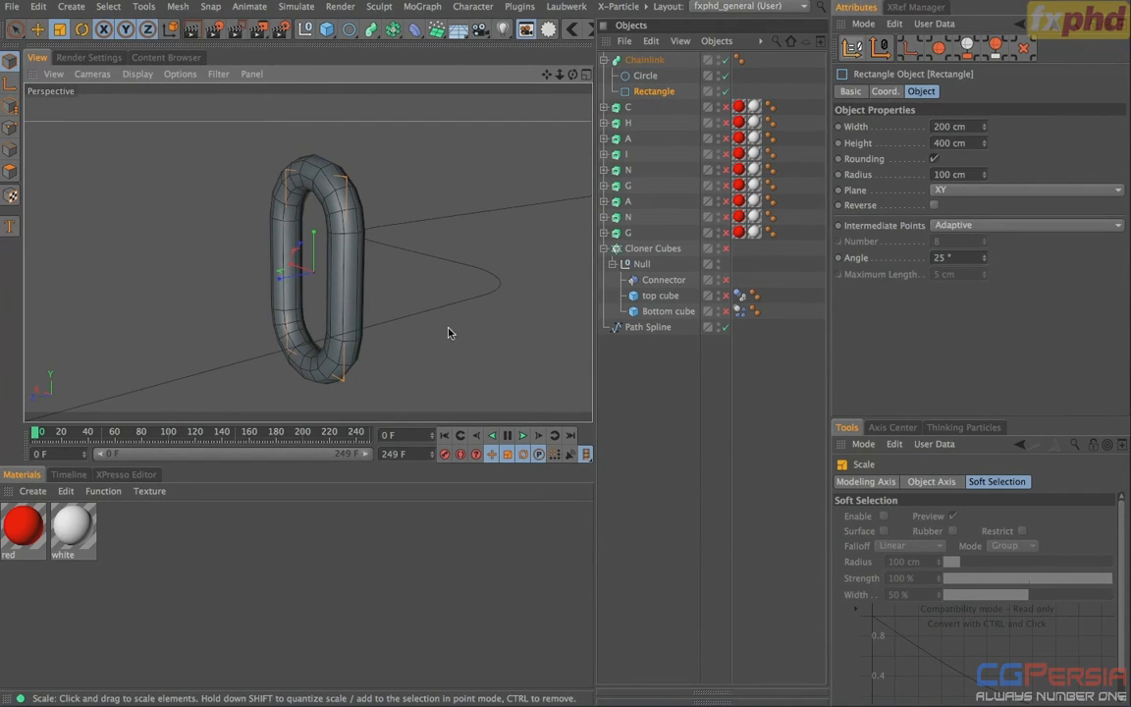
left_click_drag(465, 308, 327, 243, "alt")
middle_click_drag(384, 239, 326, 261, "alt")
right_click_drag(313, 268, 471, 218, "alt")
left_click_drag(344, 223, 413, 240, "alt")
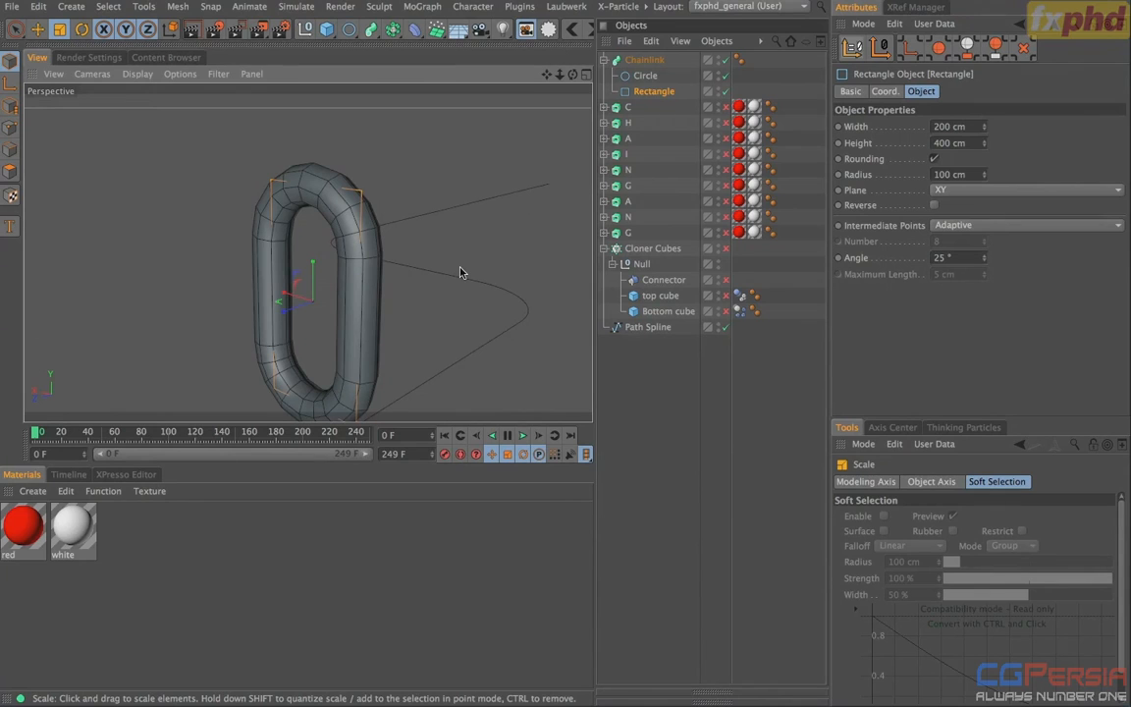
Step: Add a MoGraph Cloner as the parent of the Chainlink sweep and rename it Cloner Chainlink
left_click(629, 60)
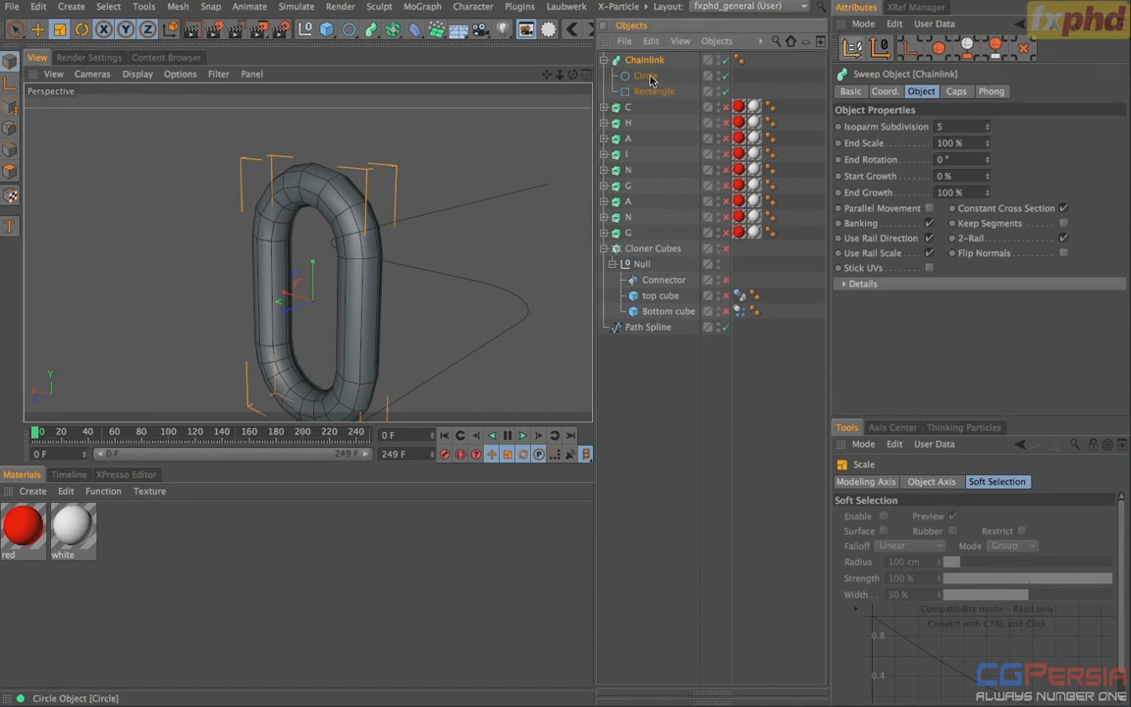
left_click(605, 61)
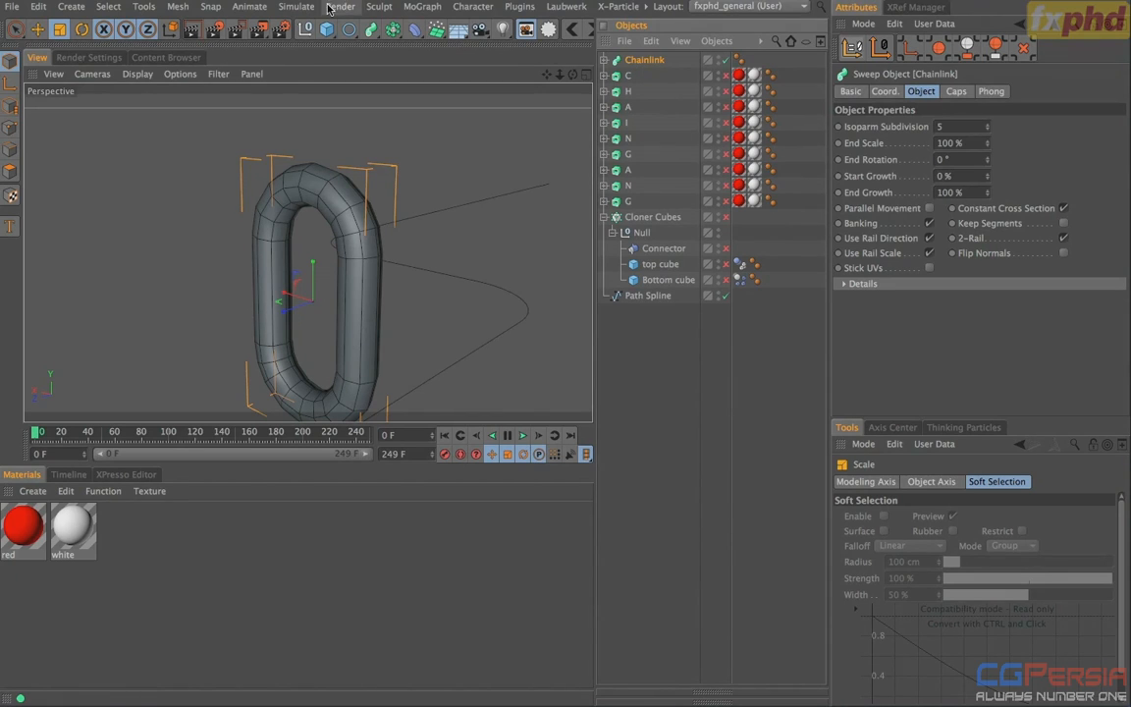
left_click(422, 7)
left_click(446, 131, "alt")
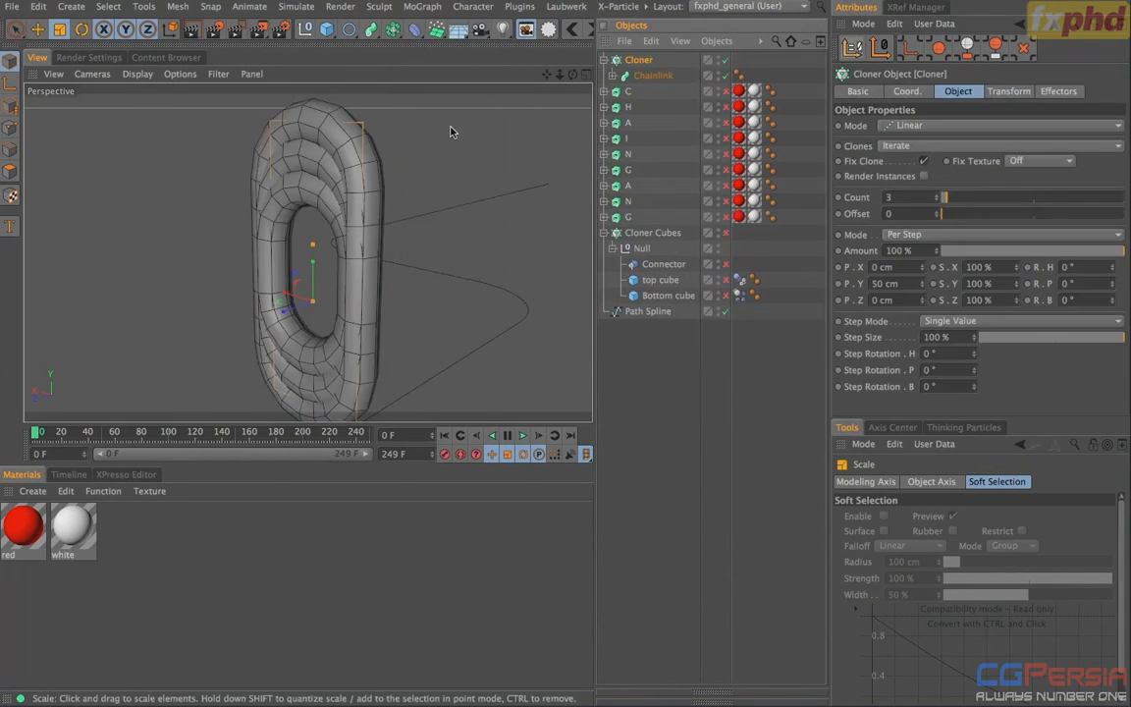
double_click(648, 59)
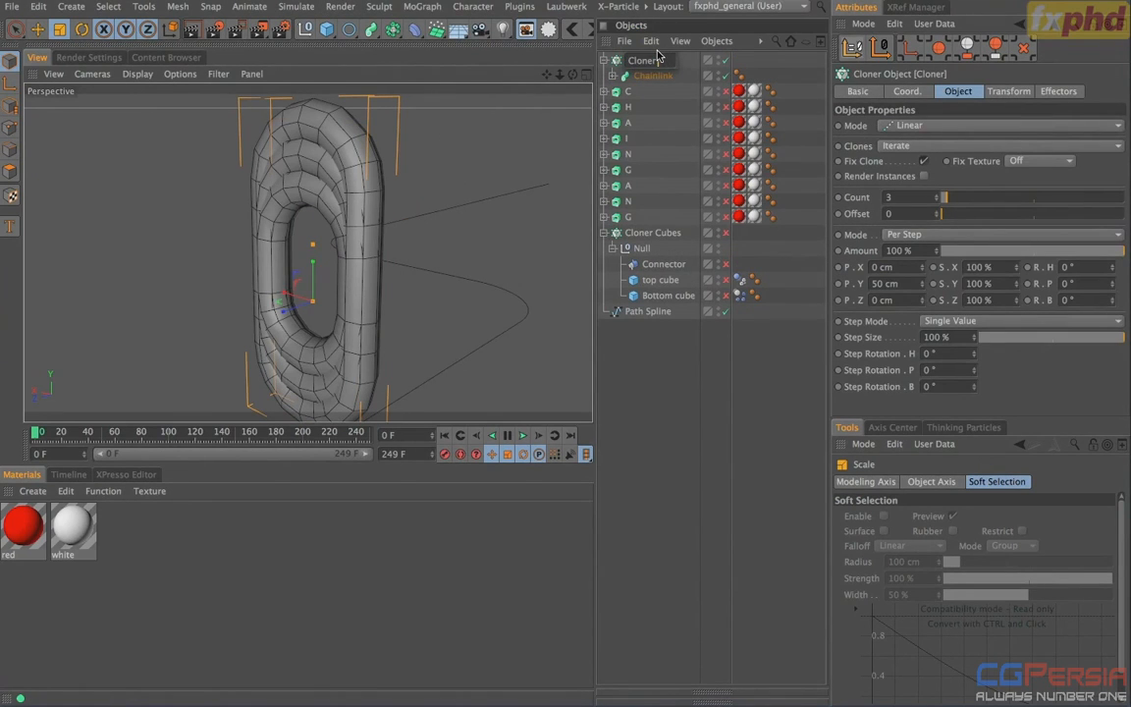
type("Chainlink")
key("Return")
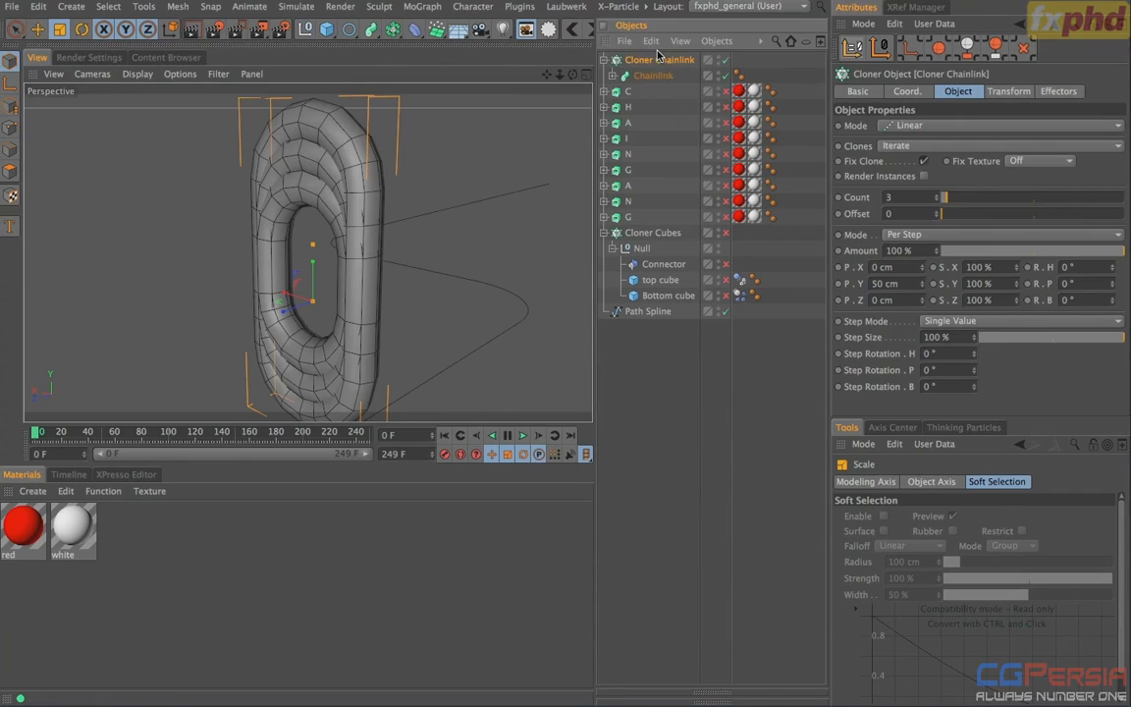
Step: Set Cloner Chainlink to Object mode and assign Path Spline as the object to clone onto
left_click(883, 124)
left_click(941, 142)
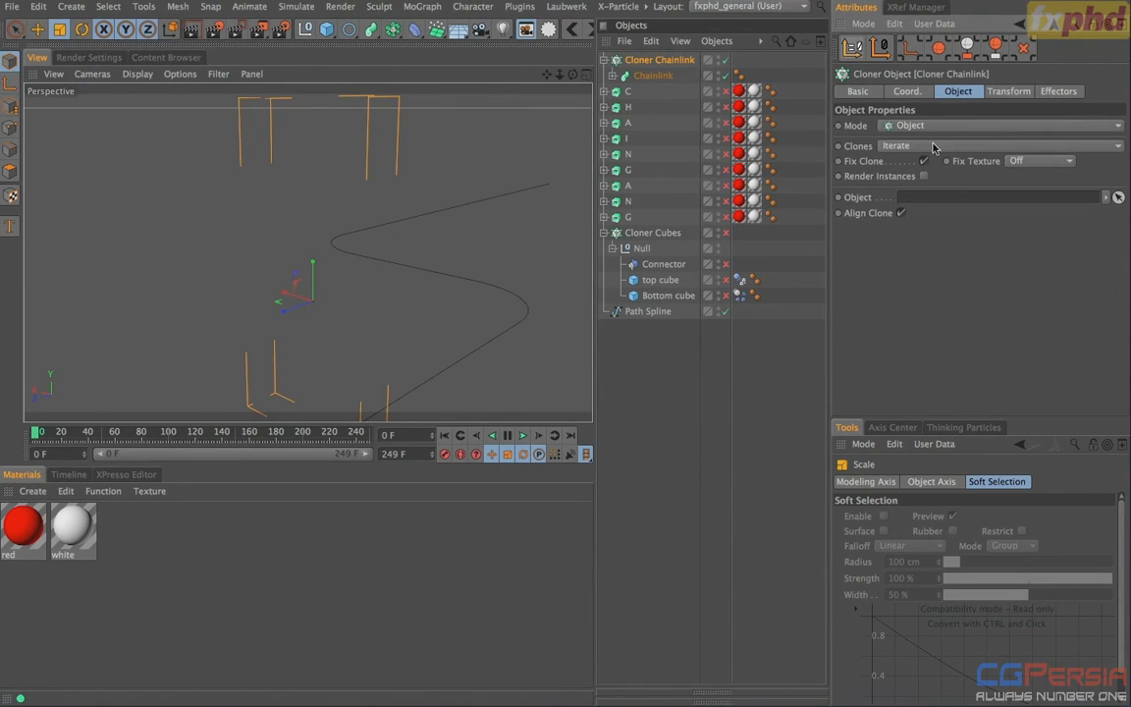
left_click_drag(643, 312, 942, 199)
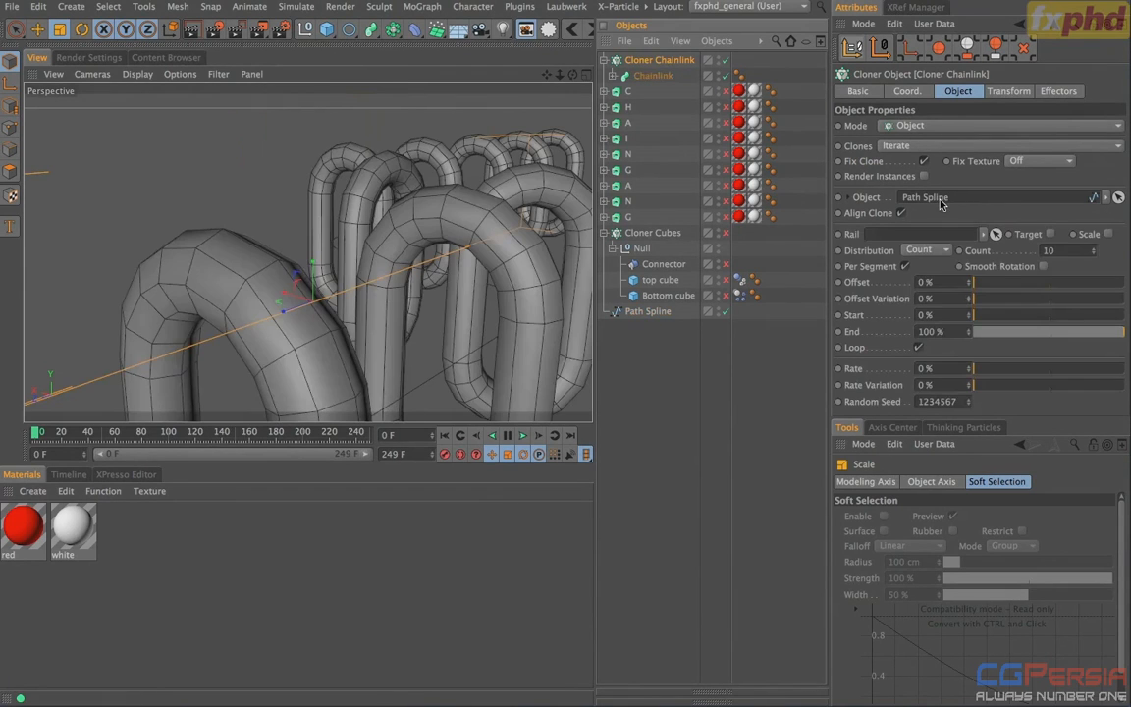
left_click(646, 311)
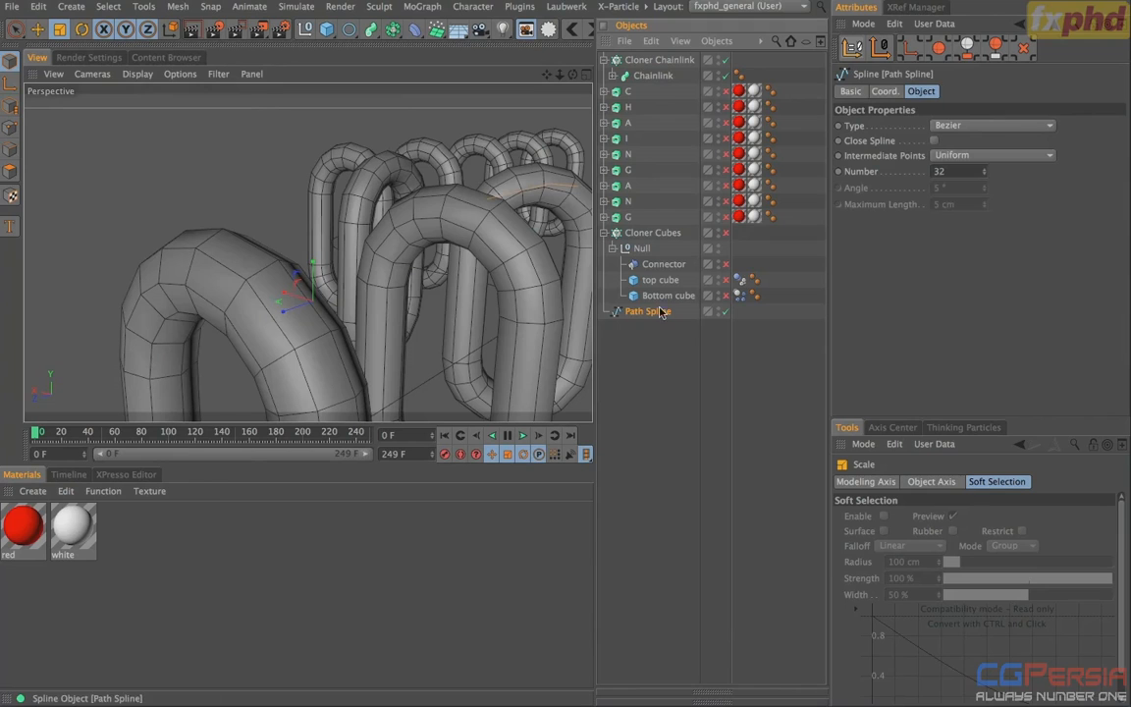
left_click_drag(402, 248, 218, 300, "alt")
scroll(409, 271, "down", 5)
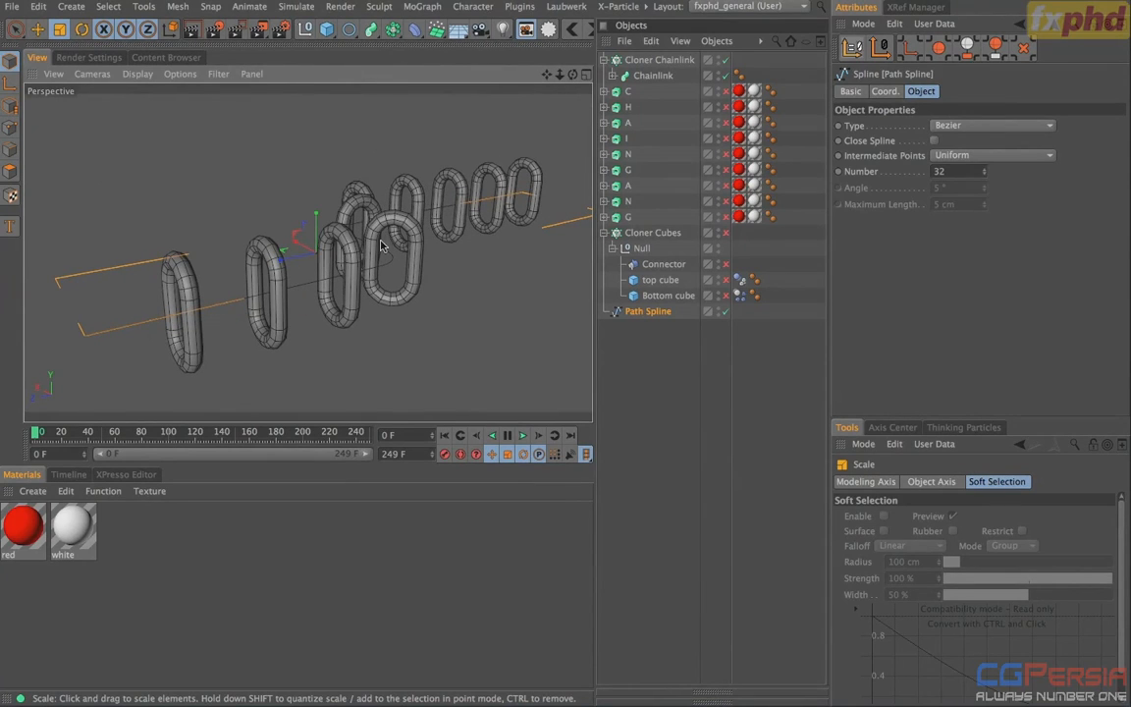
Step: Set the plane of Chainlink's Rectangle spline to XZ so the links lie along the path
left_click(668, 76)
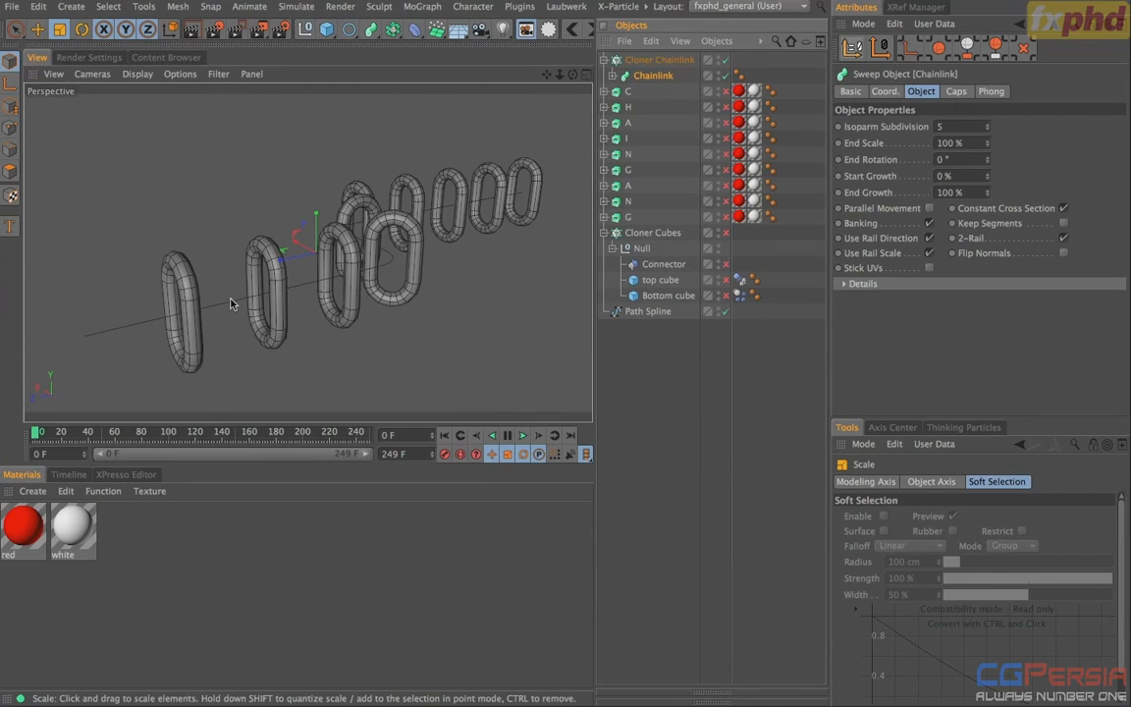
left_click(614, 76)
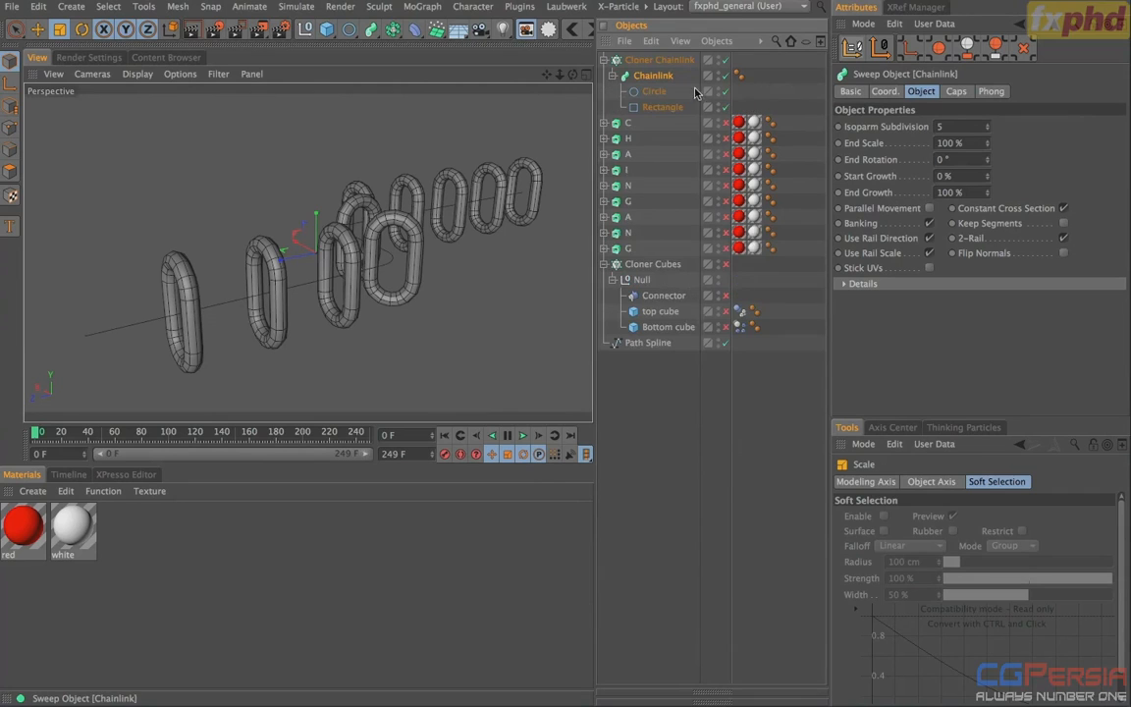
left_click(661, 108)
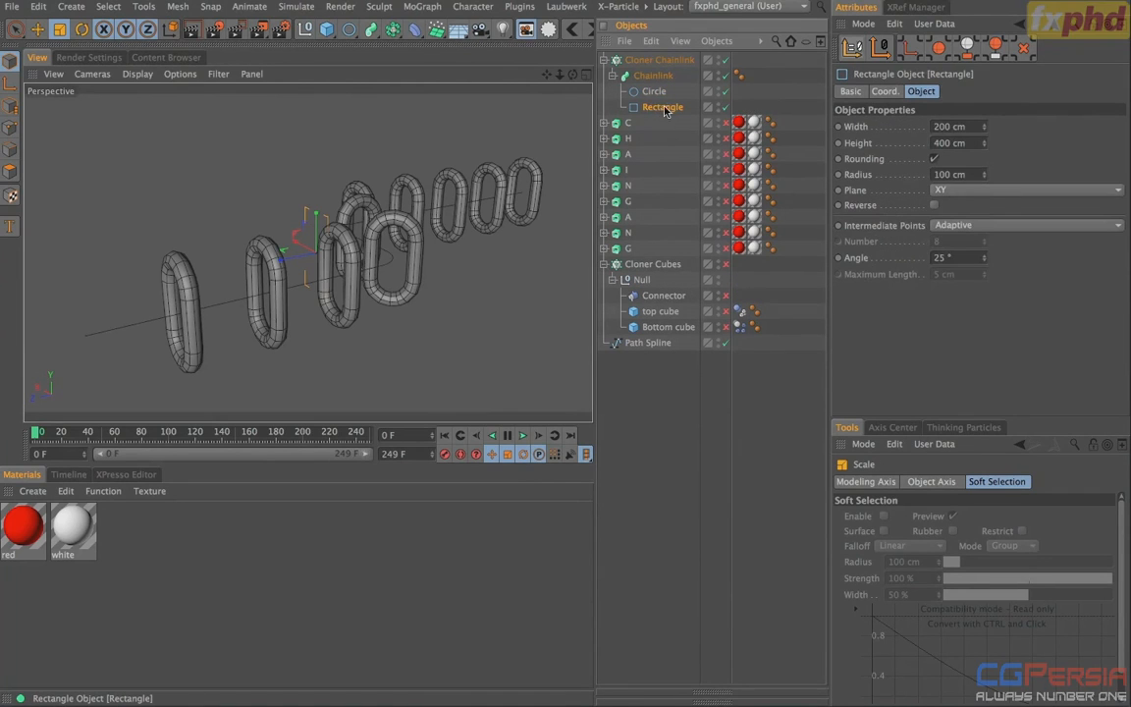
left_click(970, 191)
left_click(975, 221)
left_click(972, 190)
left_click(975, 241)
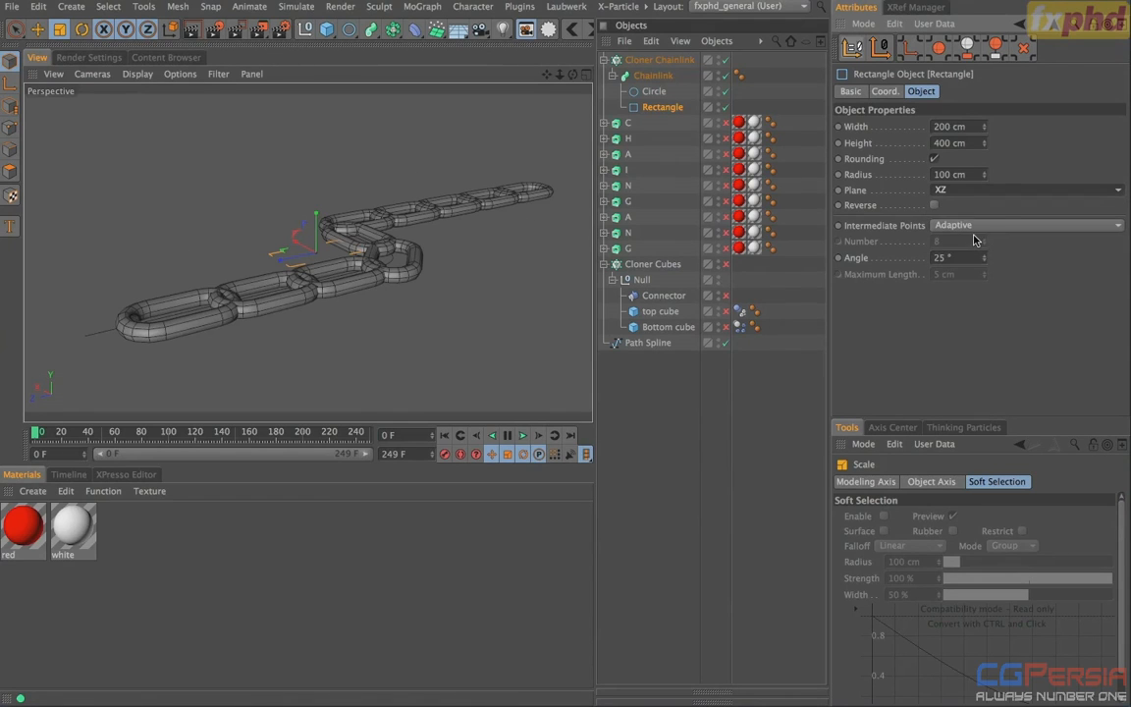
left_click_drag(314, 250, 309, 378, "alt")
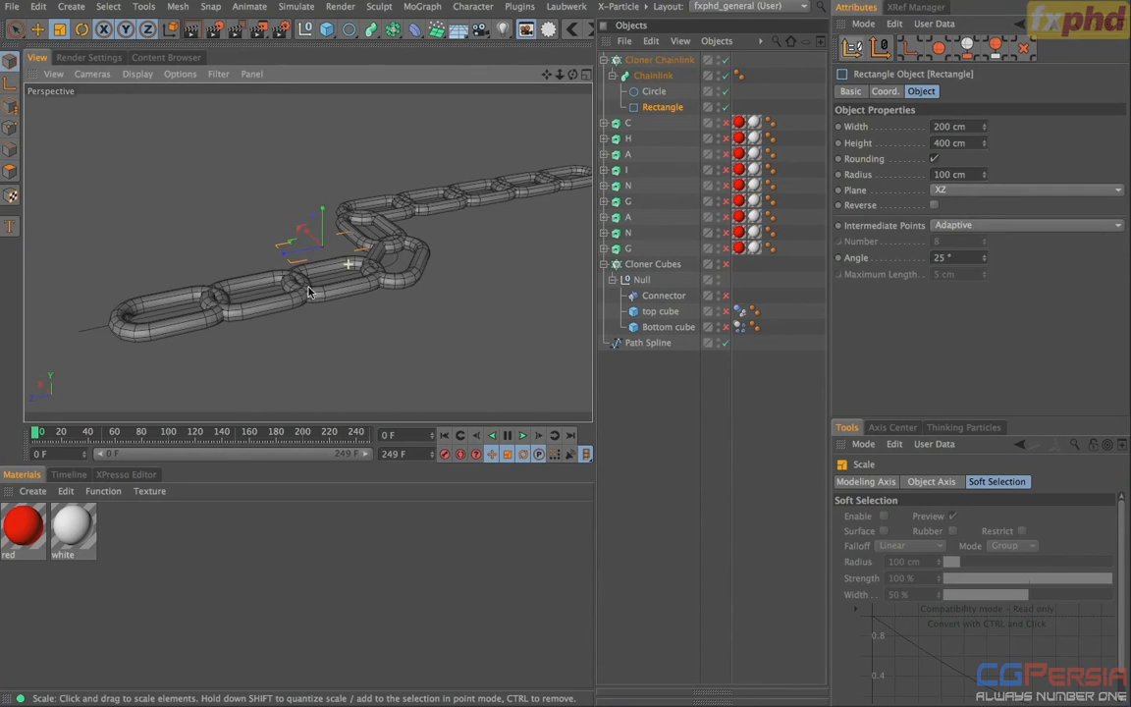
Step: Scale the Chainlink sweep uniformly down to about 20%
left_click(654, 76)
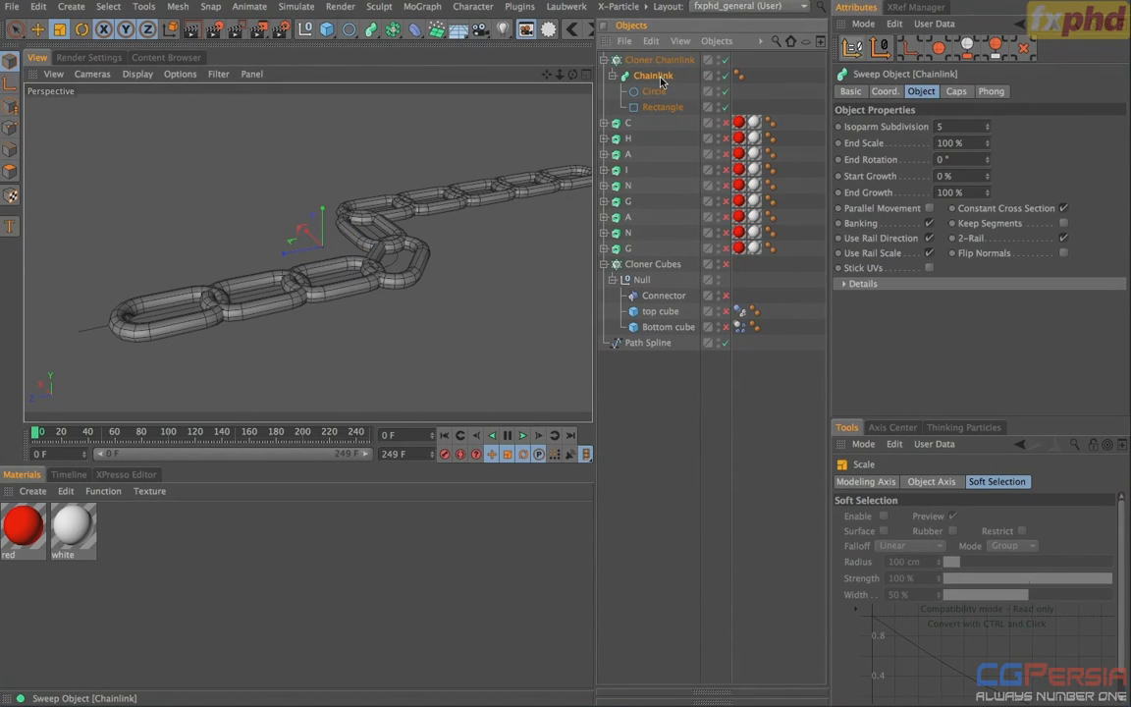
left_click_drag(369, 209, 8, 270)
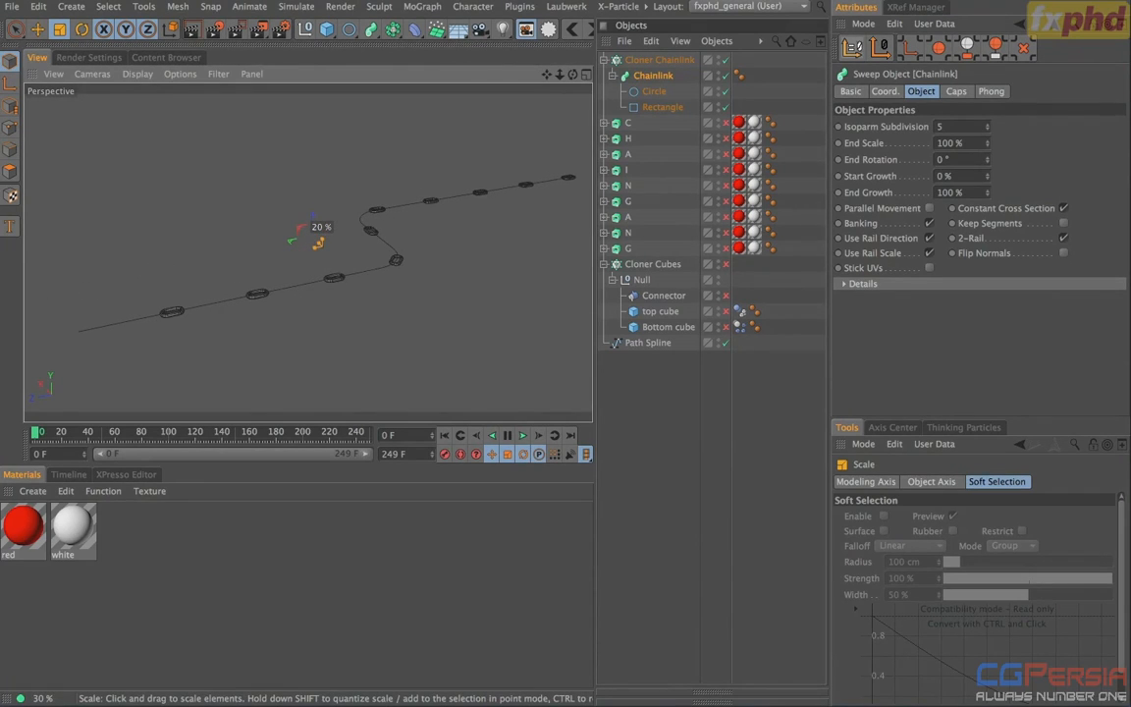
left_click_drag(8, 271, 7, 271)
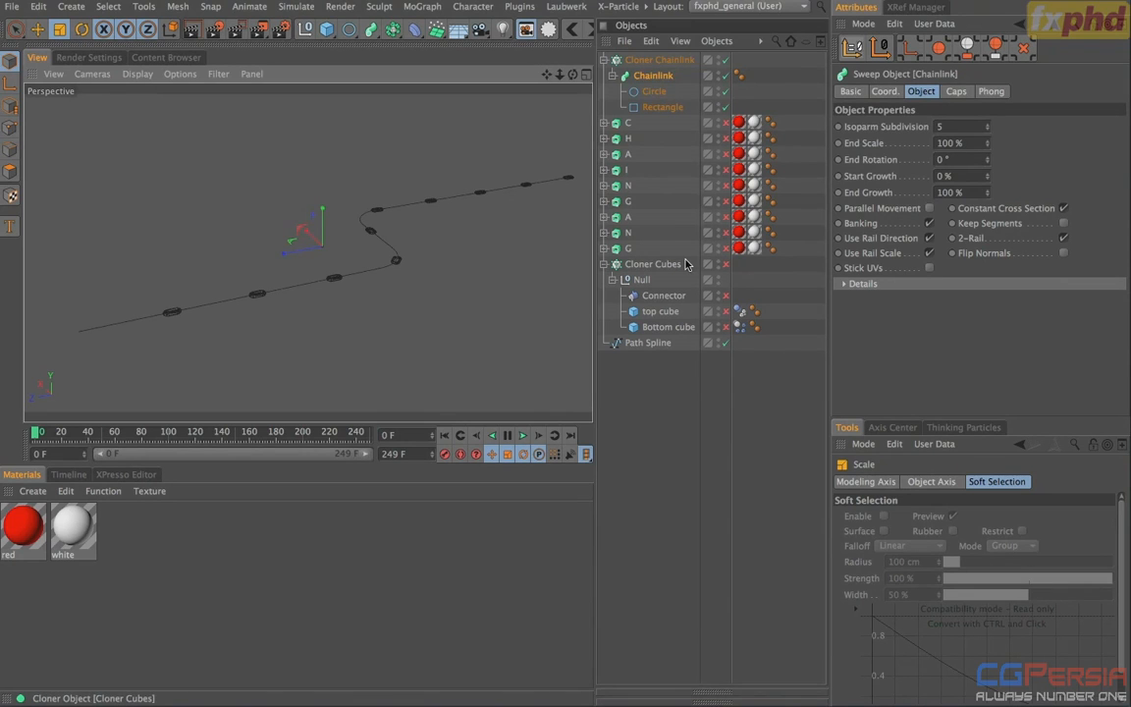
Step: Switch the perspective viewport to a shaded display mode without lines
left_click(137, 73)
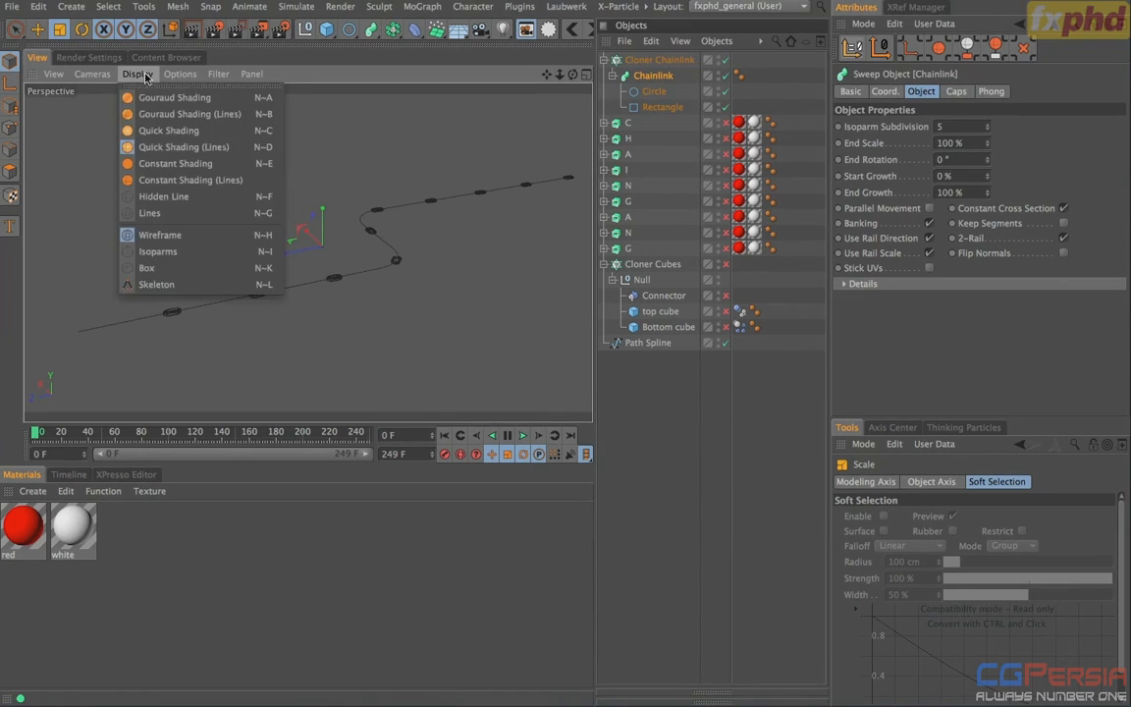
right_click_drag(182, 328, 310, 308, "alt")
middle_click_drag(310, 308, 303, 251, "alt")
right_click_drag(304, 252, 279, 219, "alt")
middle_click_drag(499, 214, 189, 285, "alt")
scroll(228, 288, "down", 10)
middle_click_drag(494, 232, 366, 249, "alt")
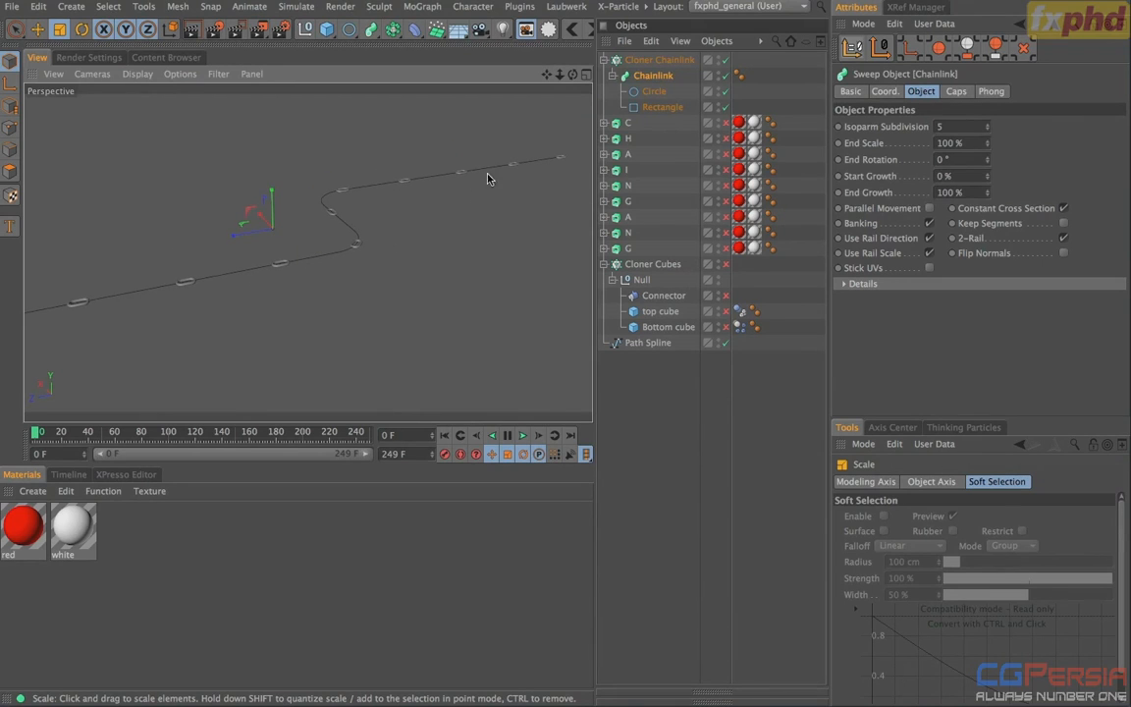
Step: Increase the clone count of Cloner Chainlink to 71 so neighbouring links interlock
left_click(659, 60)
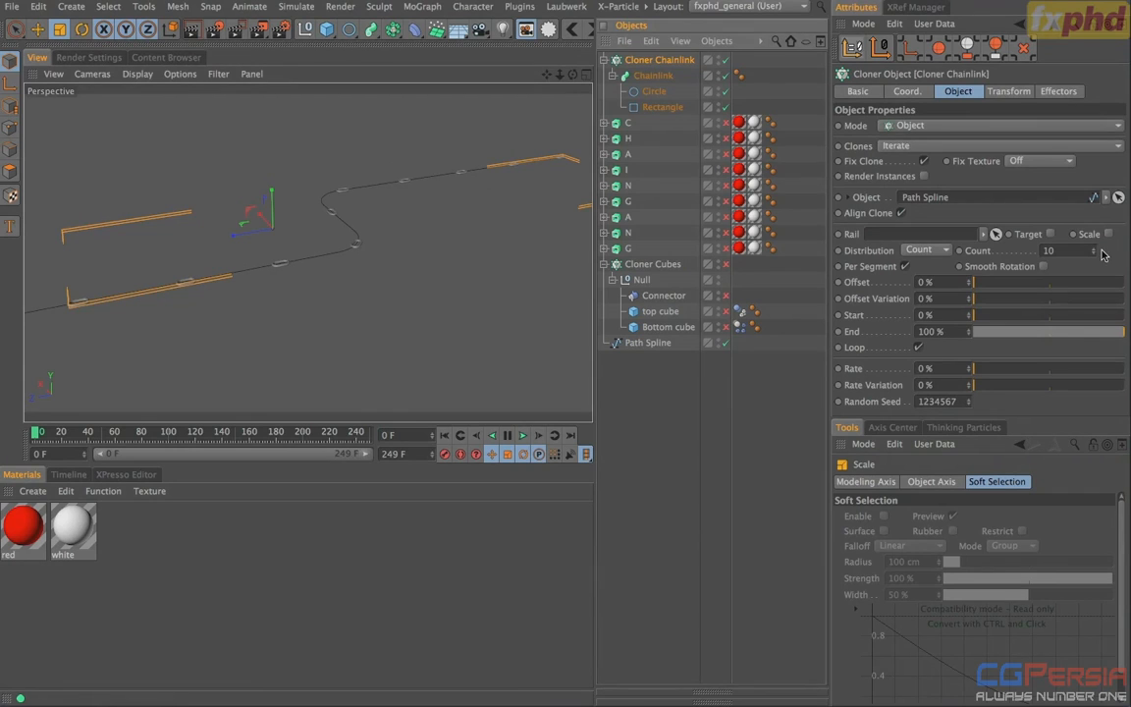
left_click_drag(1093, 250, 1130, 247)
right_click_drag(225, 275, 482, 250, "alt")
left_click_drag(404, 236, 343, 390, "alt")
left_click_drag(1095, 250, 1095, 252)
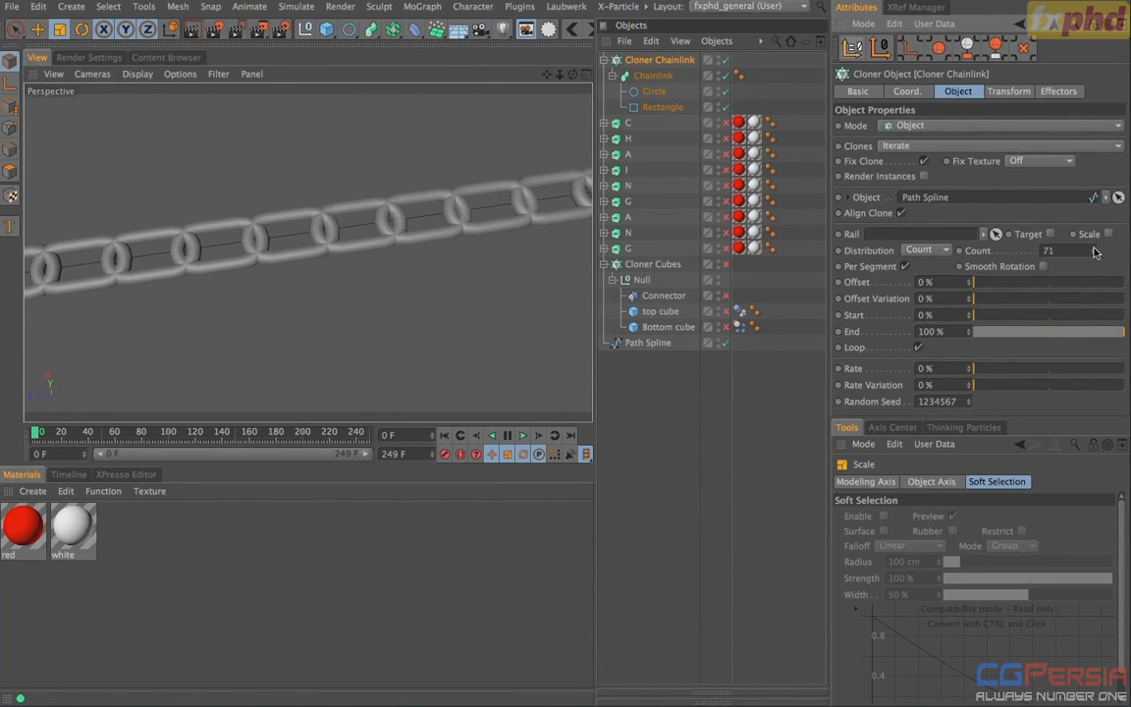
Step: Change the distribution of Cloner Chainlink to Step with a step of 50 cm
left_click(926, 250)
left_click(918, 282)
left_click_drag(1095, 250, 1095, 263)
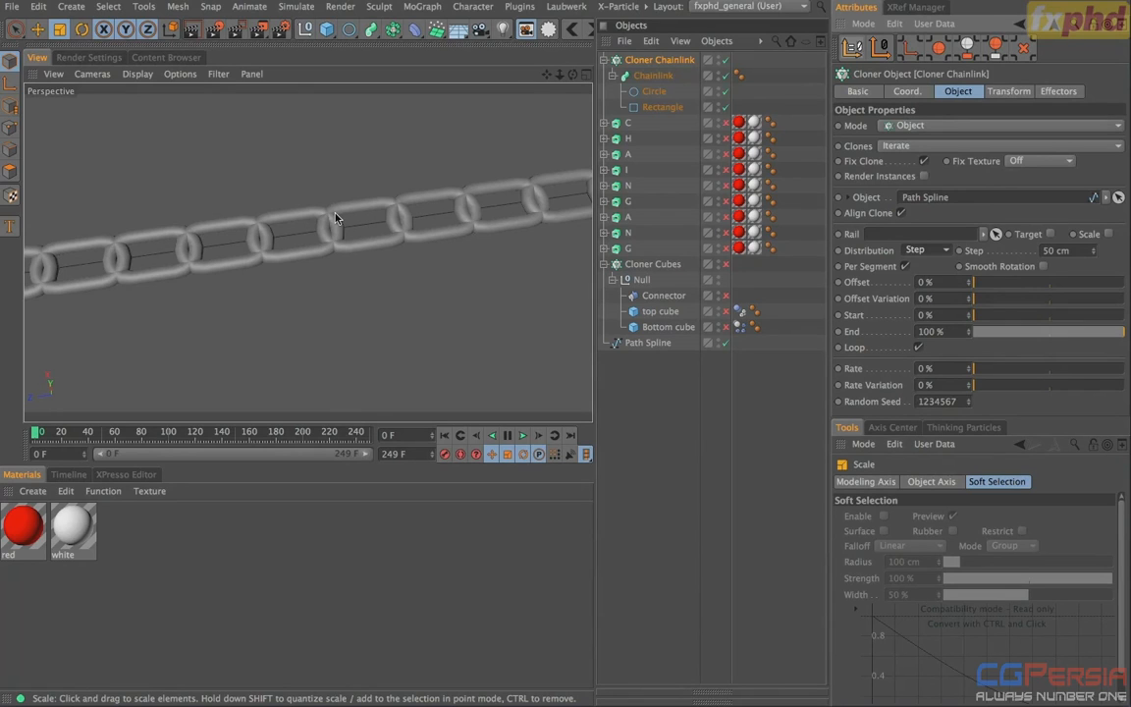
middle_click_drag(335, 218, 365, 252, "alt")
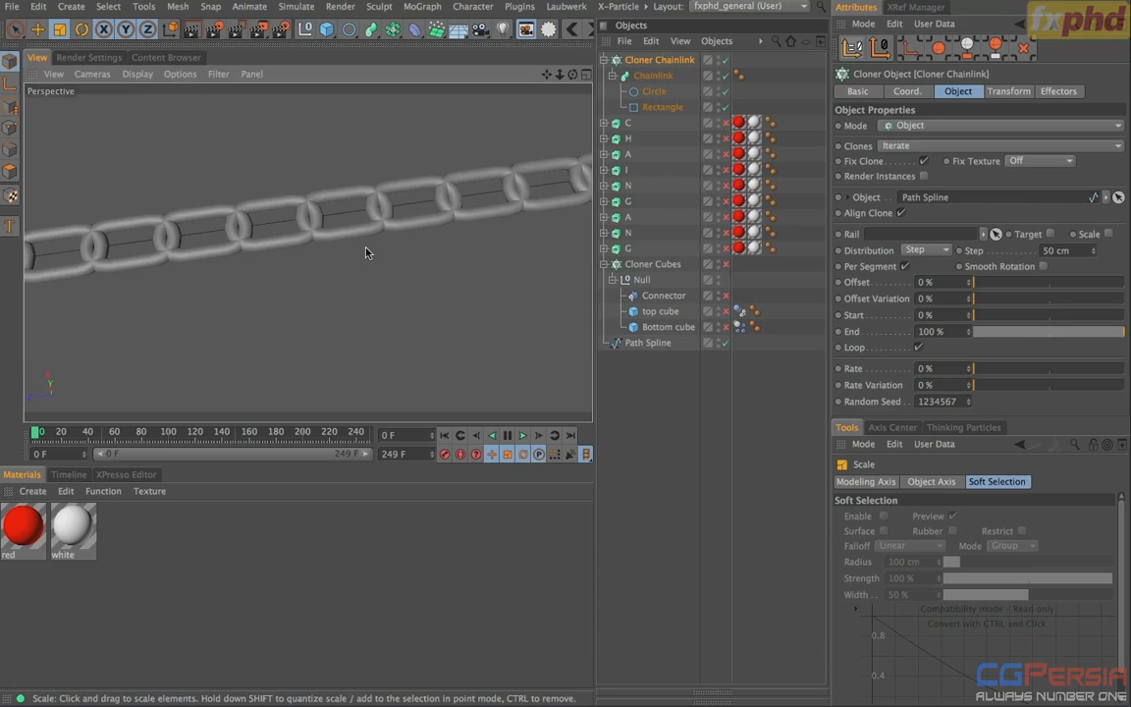
left_click_drag(363, 249, 492, 128, "alt")
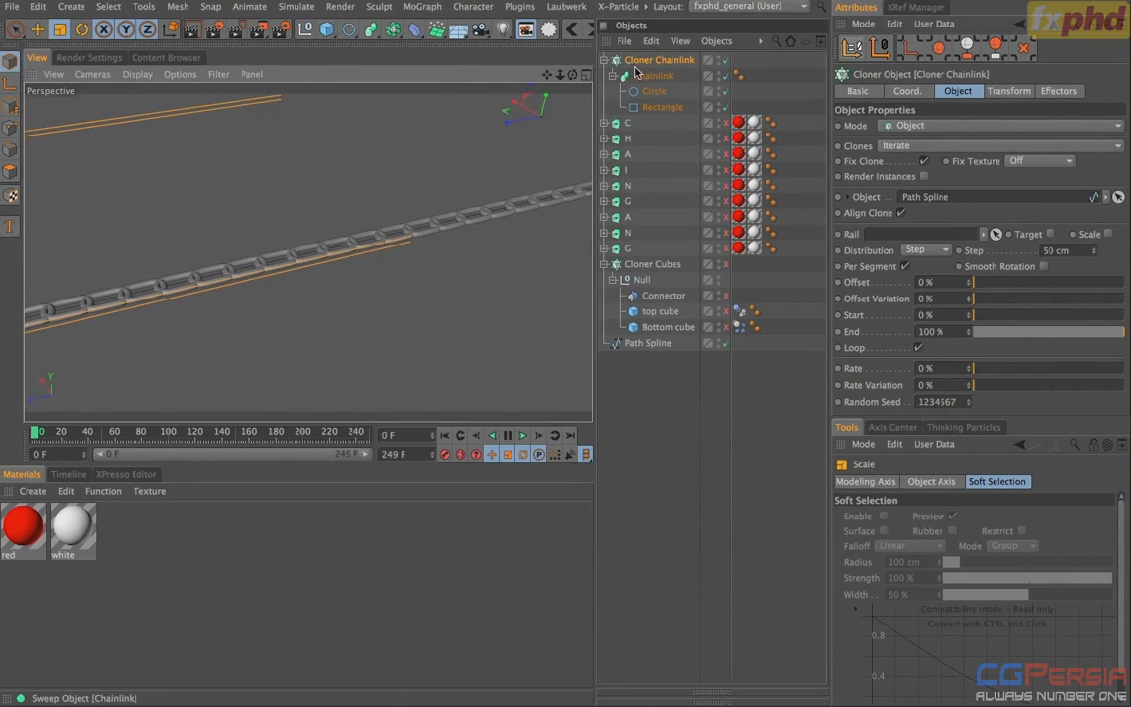
Step: Add a Formula effector to Cloner Chainlink and play the animation to preview its default formula
left_click(605, 60)
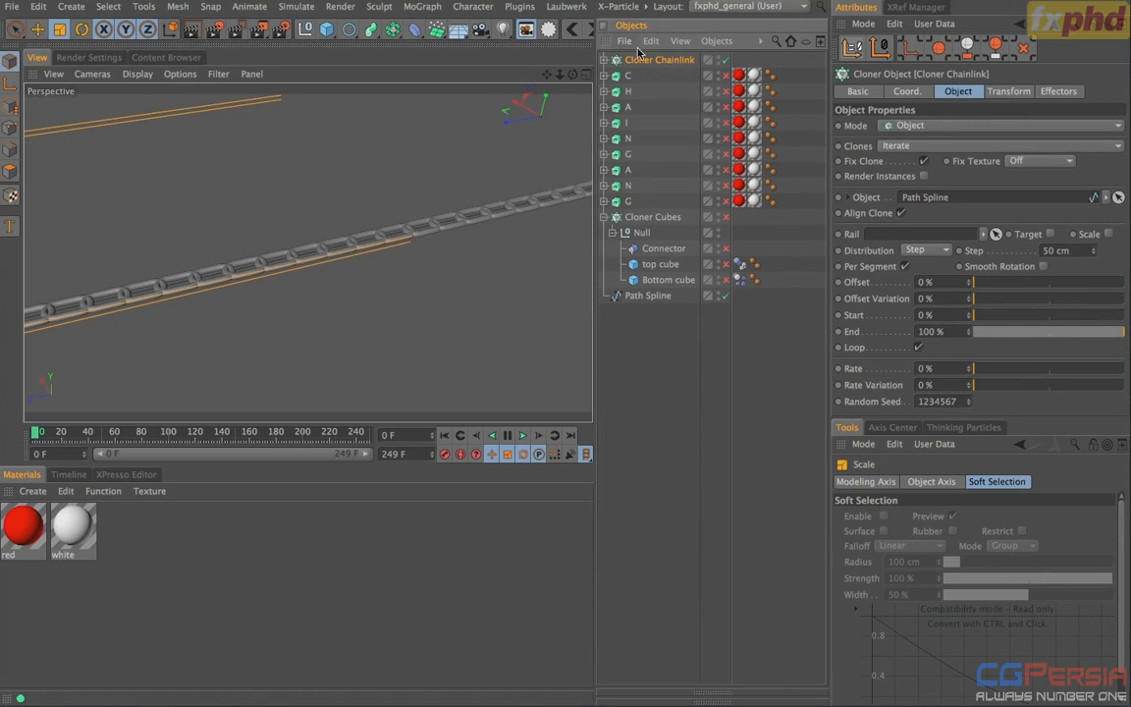
left_click(422, 6)
mouse_move(442, 29)
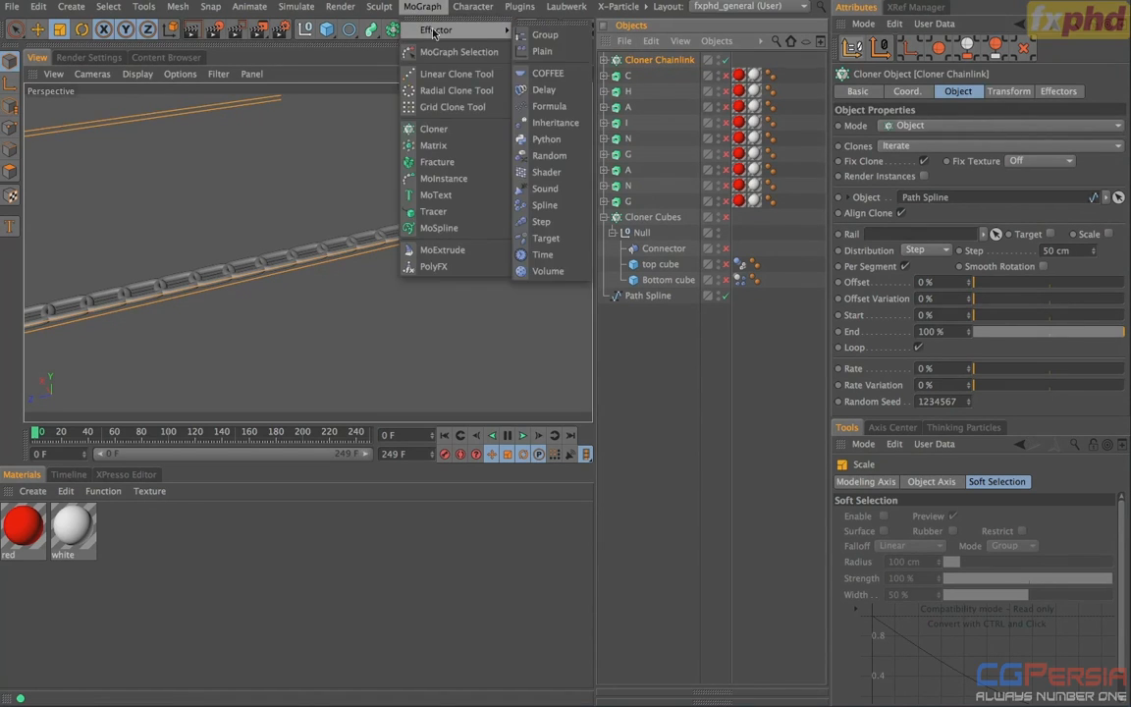
left_click(549, 106)
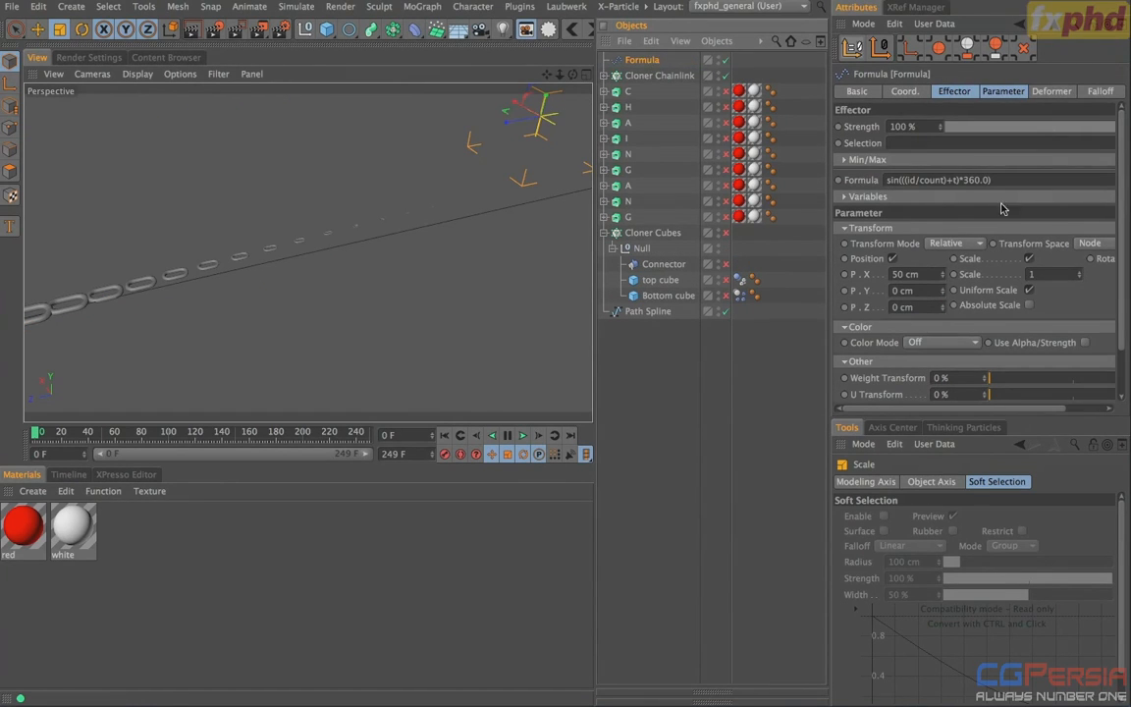
left_click(912, 181)
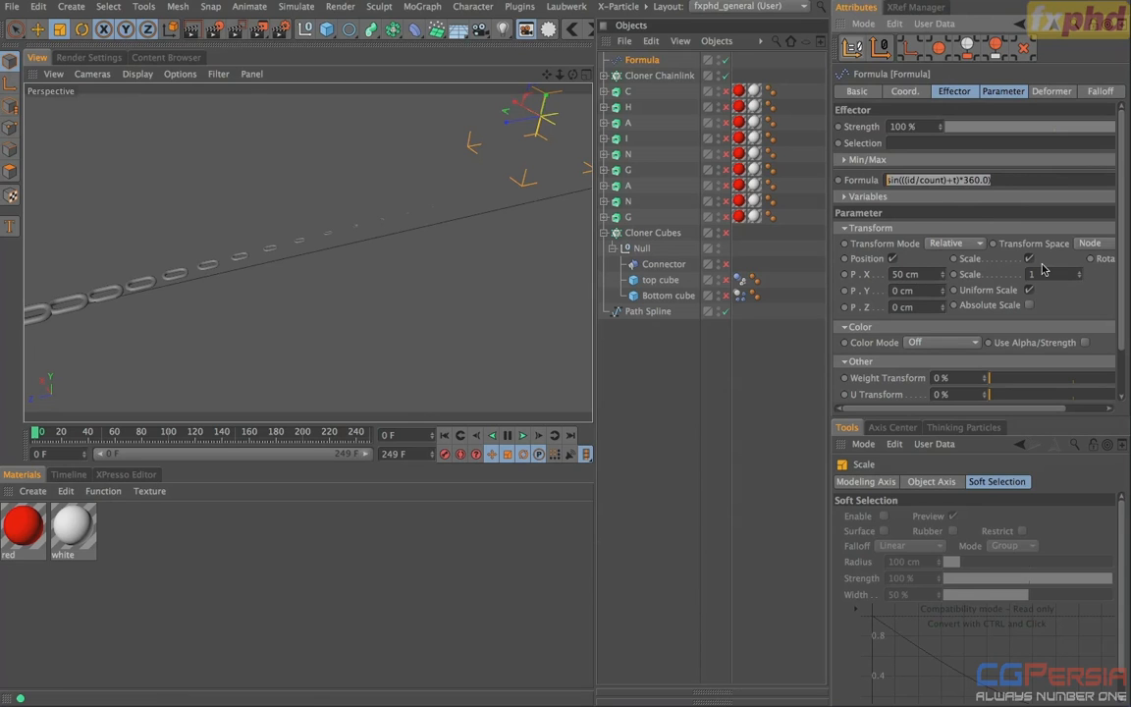
left_click(523, 434)
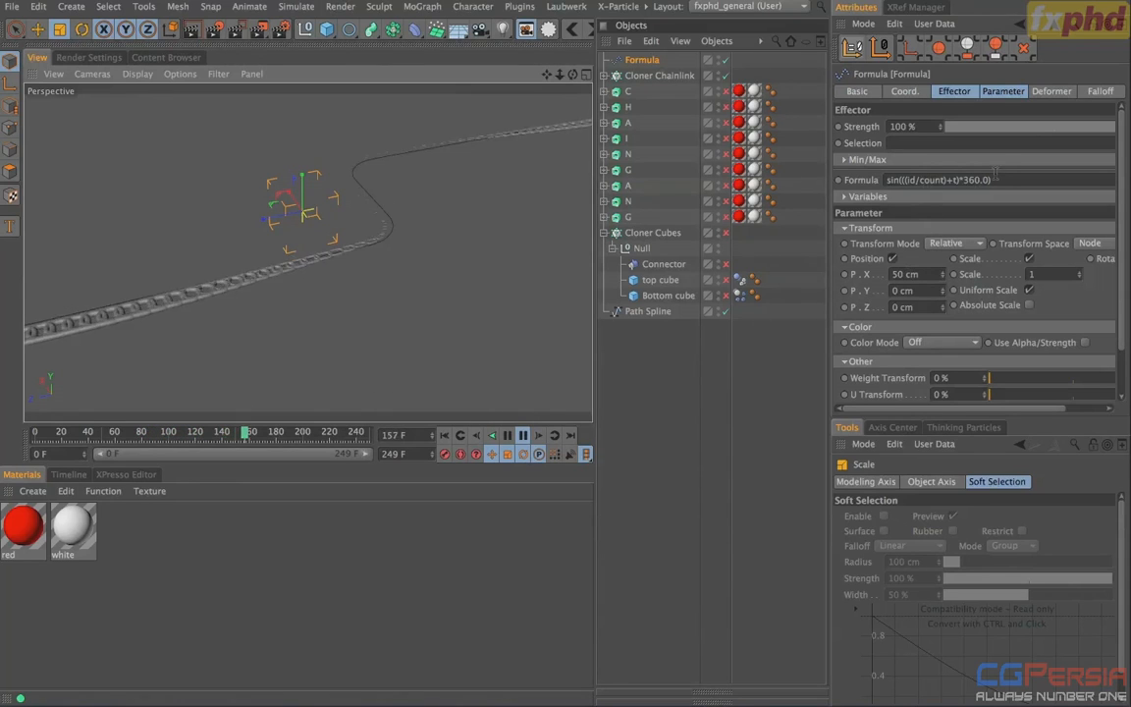
Step: Clear the Formula effector's default expression and make it affect rotation instead of position and scale
left_click_drag(991, 179, 823, 177)
key("BackSpace")
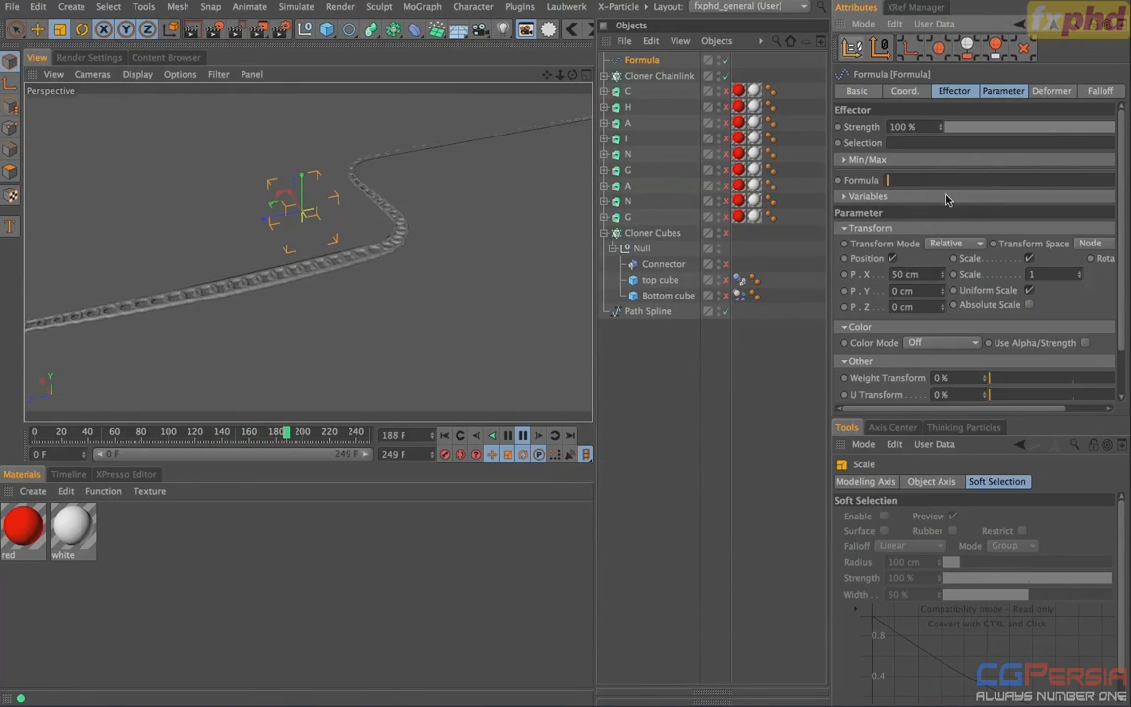
left_click(893, 260)
left_click(992, 258)
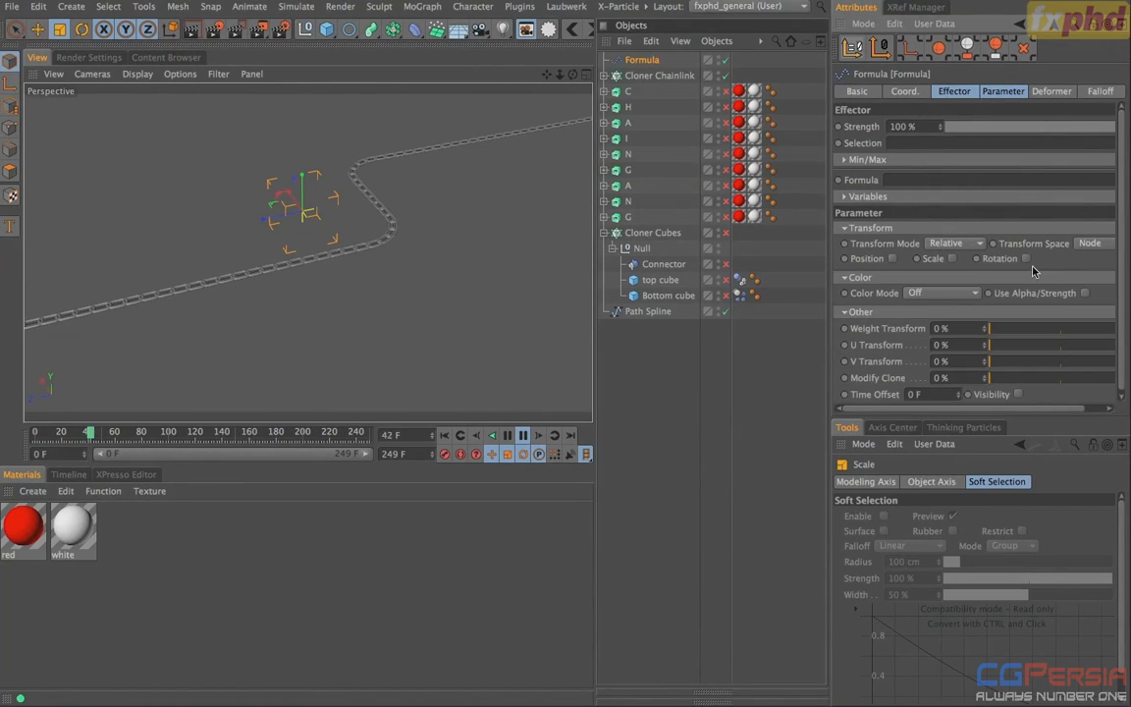
left_click(1026, 258)
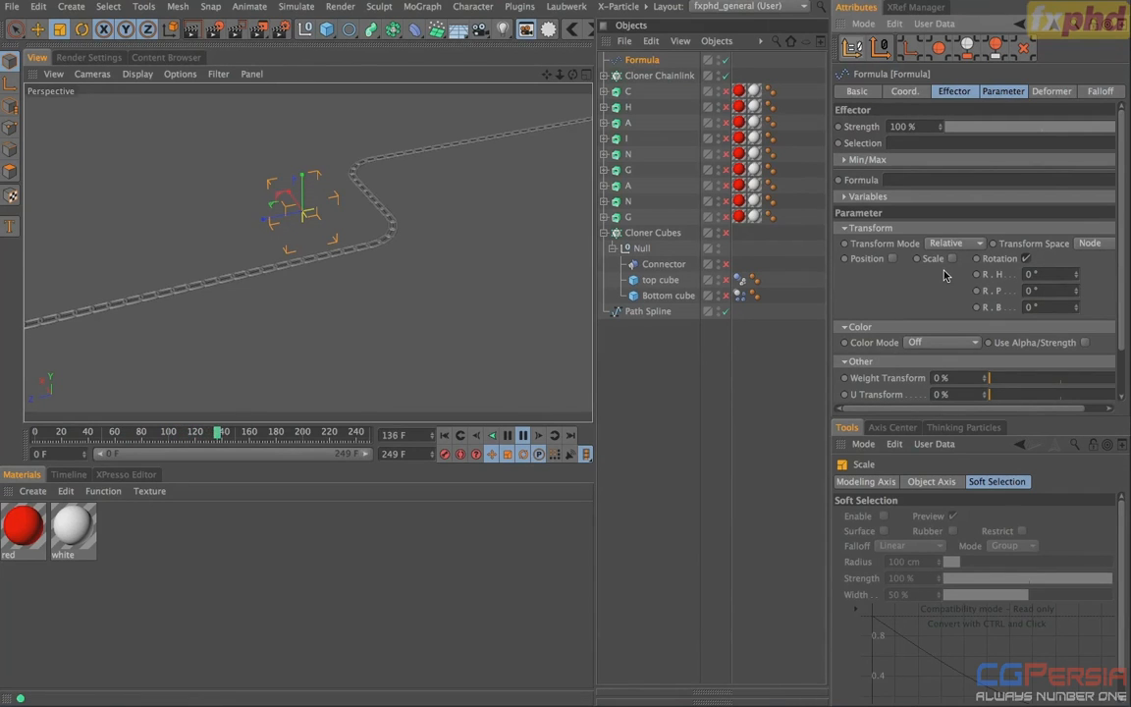
Step: Stop and rewind the animation to frame 0, and enter mod(id;2) as the Formula effector's formula
left_click(522, 434)
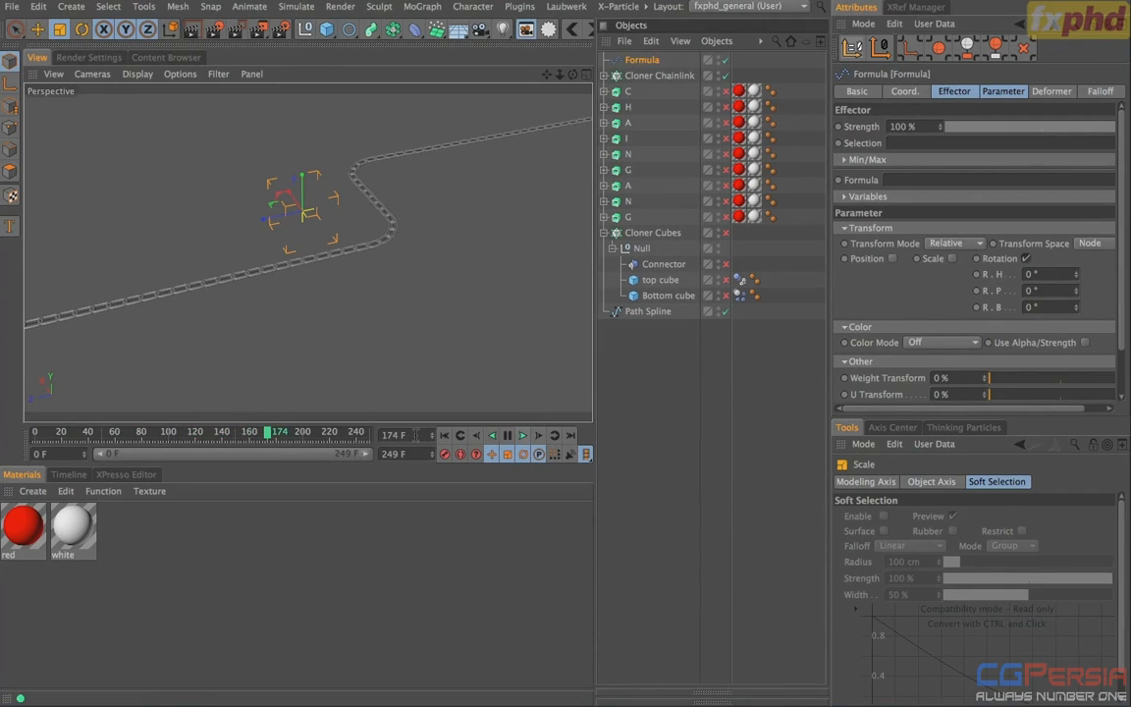
left_click(444, 437)
left_click(894, 180)
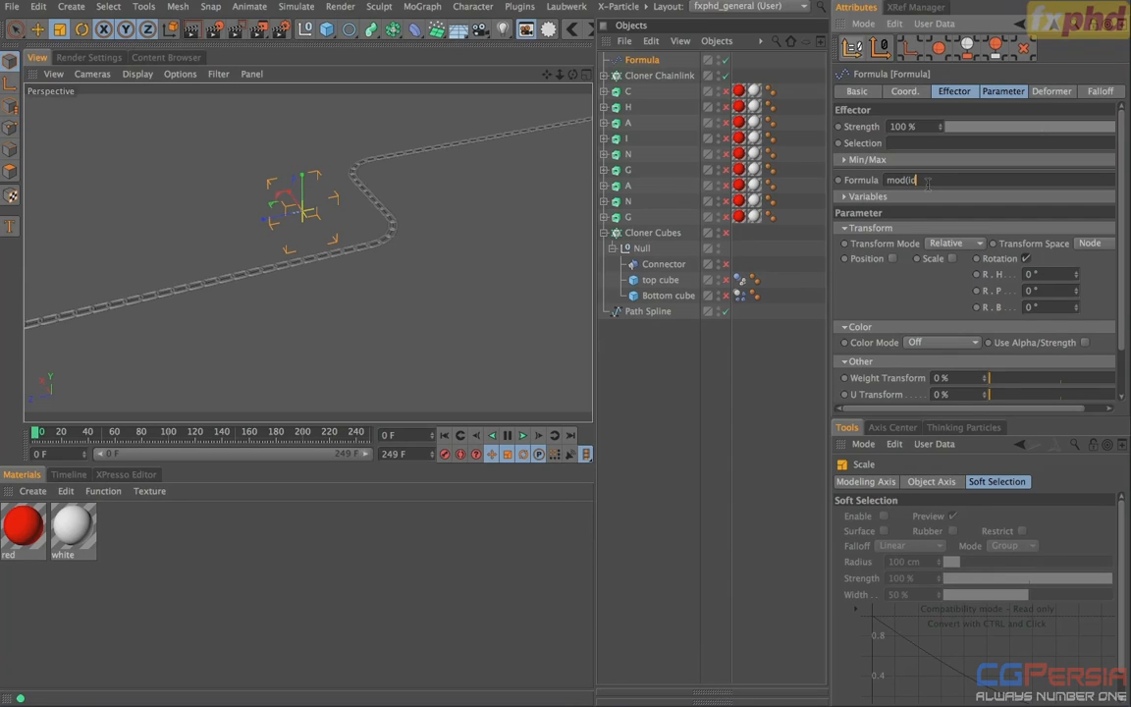
left_click(863, 197)
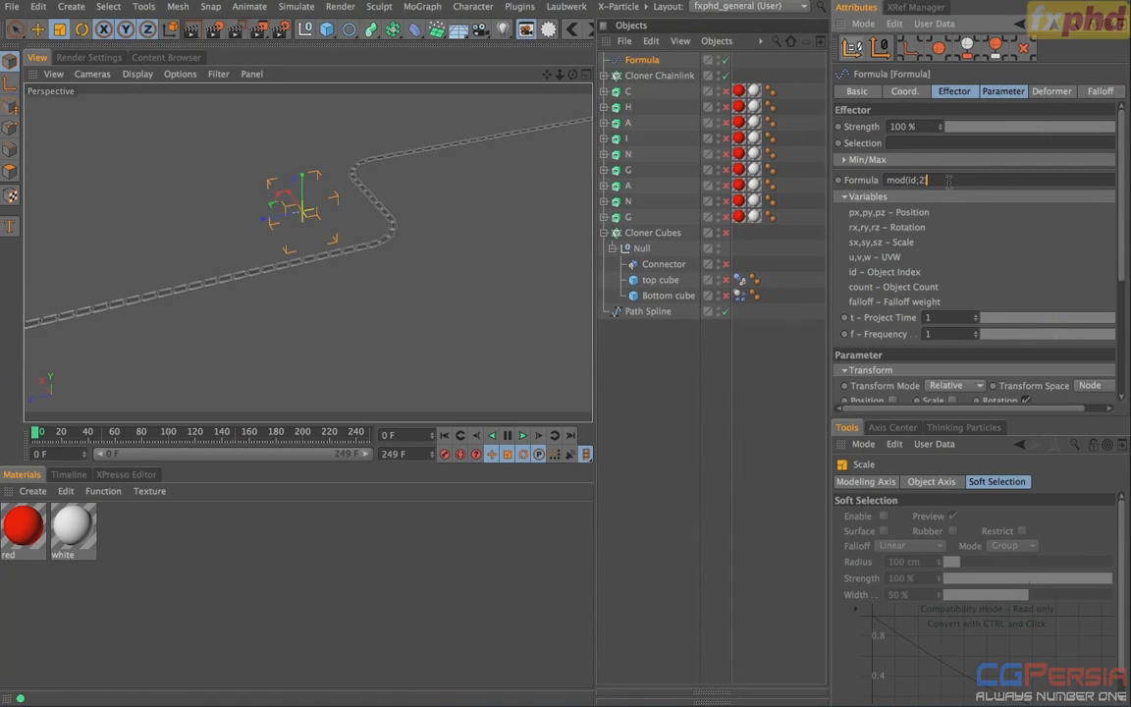
type(")")
left_click(866, 197)
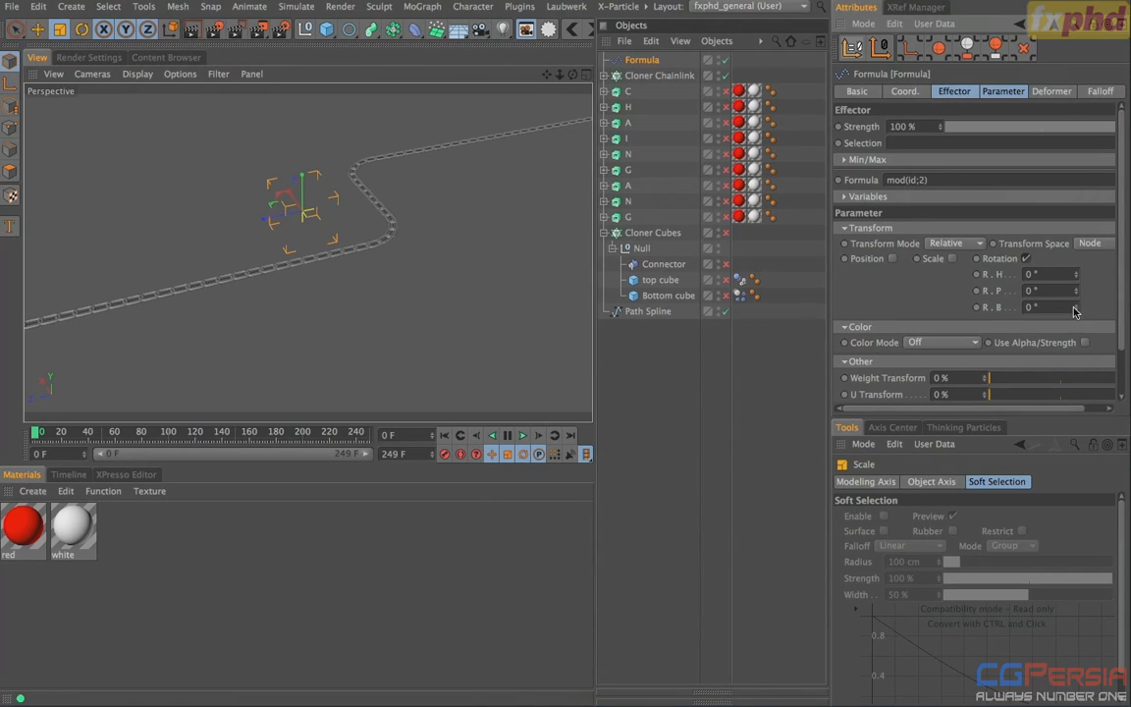
Step: Set the Formula effector's bank rotation (R.B) to 90° to turn every second link
mouse_move(1075, 307)
left_mouse_down()
mouse_move(1130, 307)
mouse_move(1096, 307)
left_mouse_up()
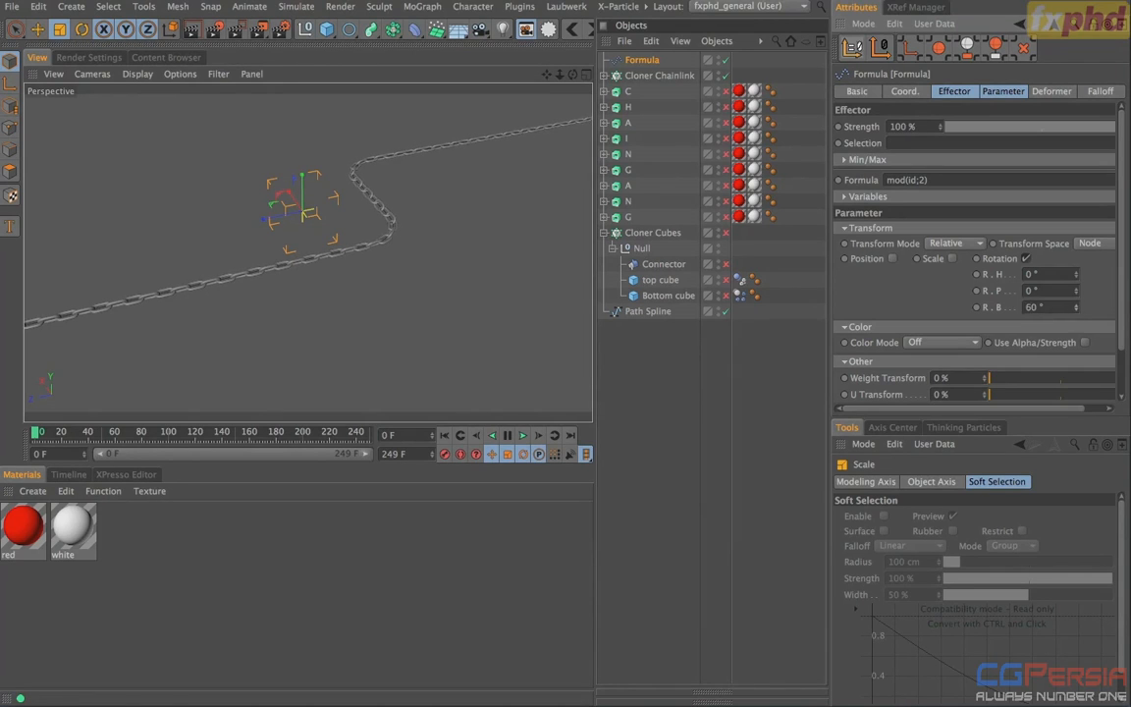
type("90")
key("Return")
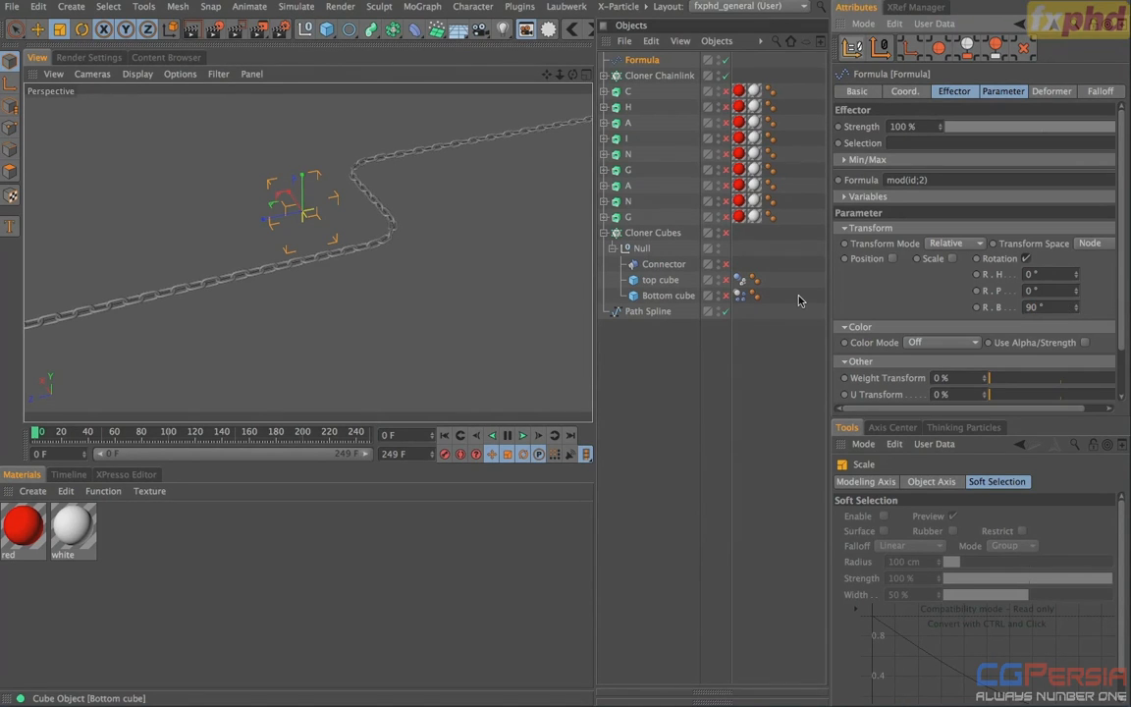
Step: Inspect the interlocking of the chain links up close and along the whole path
scroll(156, 313, "up", 3)
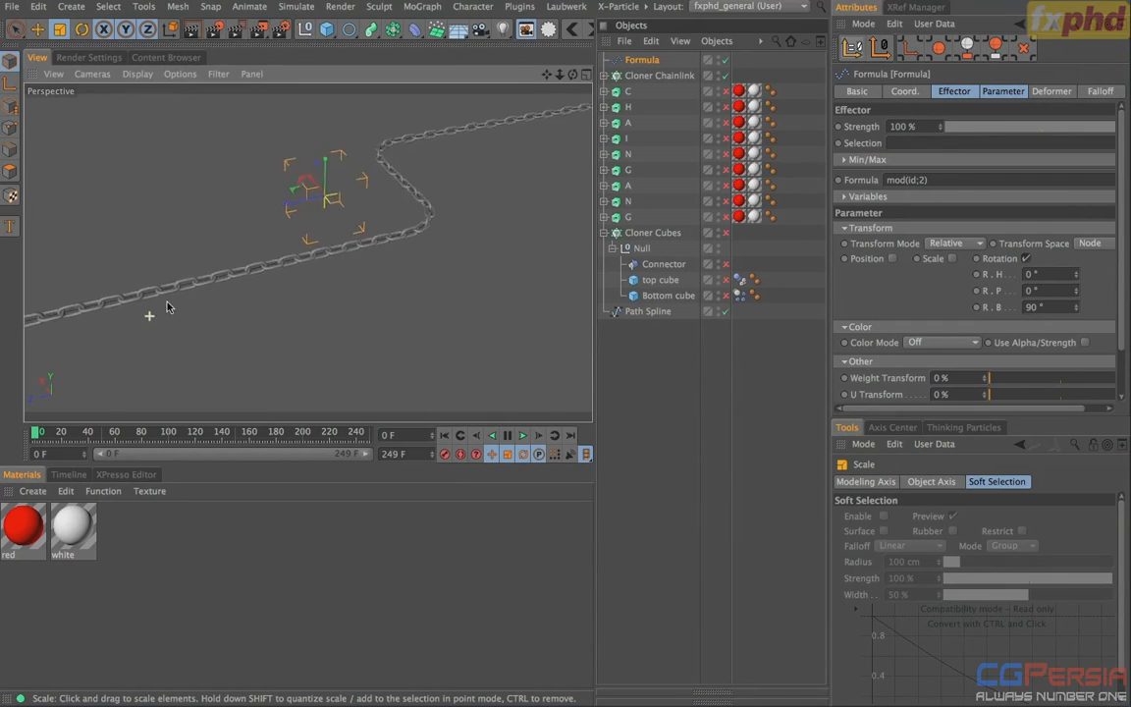
scroll(308, 247, "up", 5)
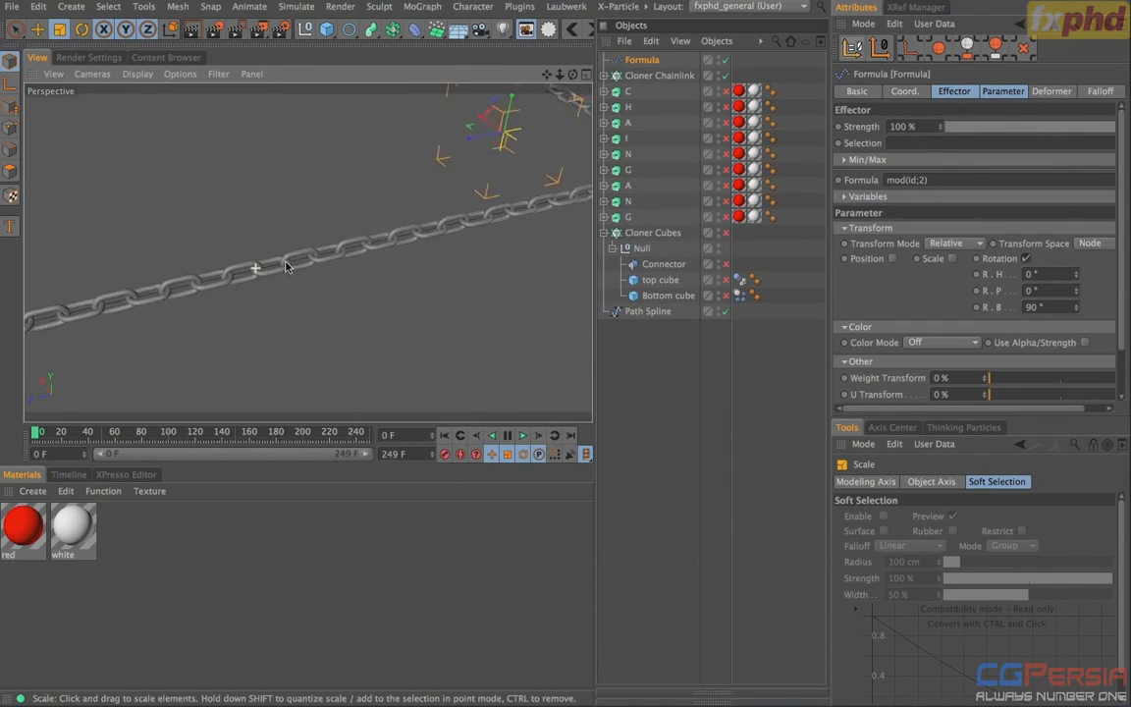
scroll(390, 250, "up", 4)
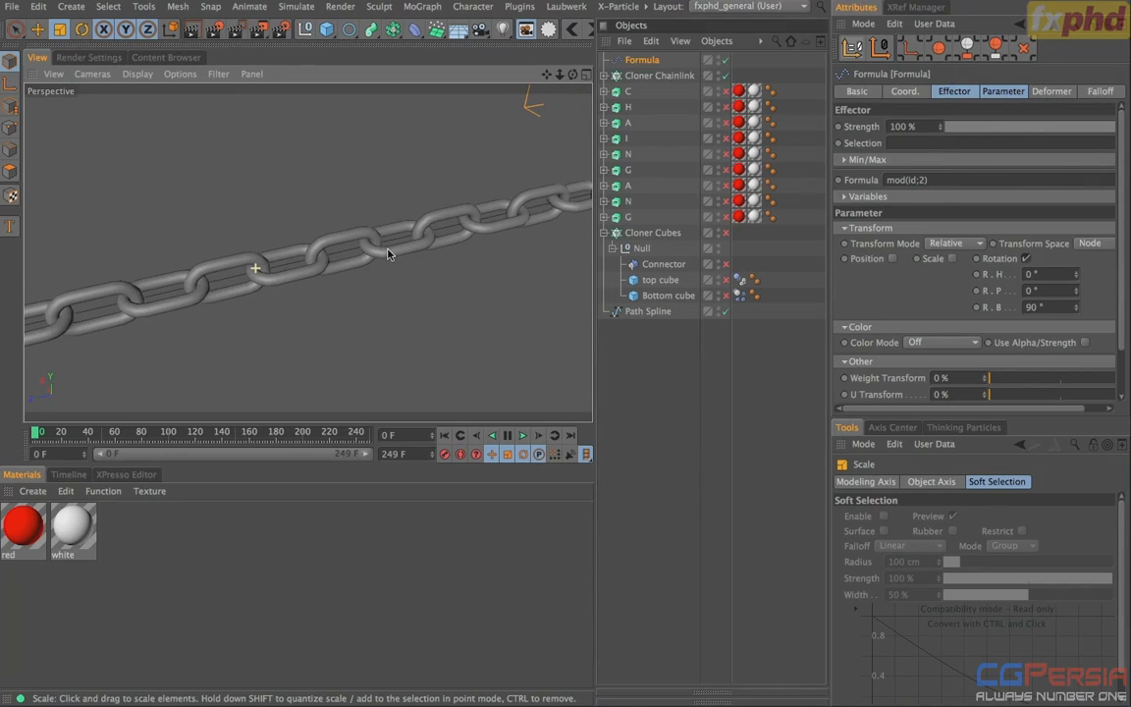
mouse_move(417, 240)
left_mouse_down("alt")
mouse_move(197, 212)
mouse_move(410, 239)
left_mouse_up("alt")
scroll(410, 240, "down", 6)
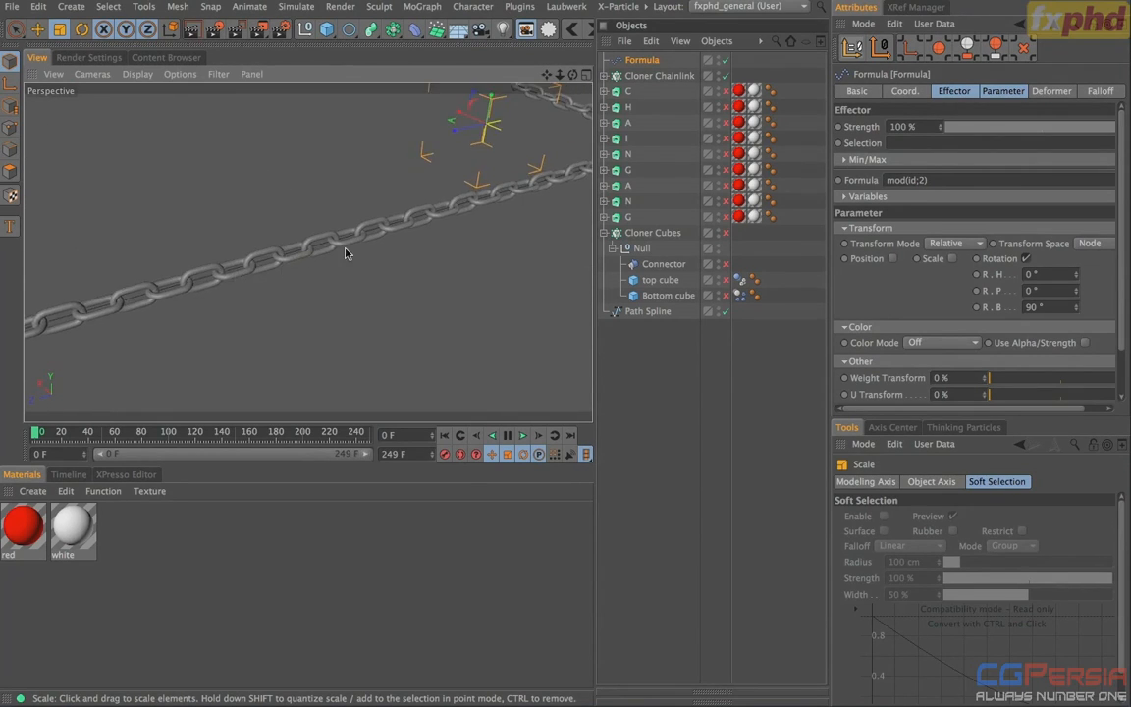
left_click_drag(413, 238, 368, 243, "alt")
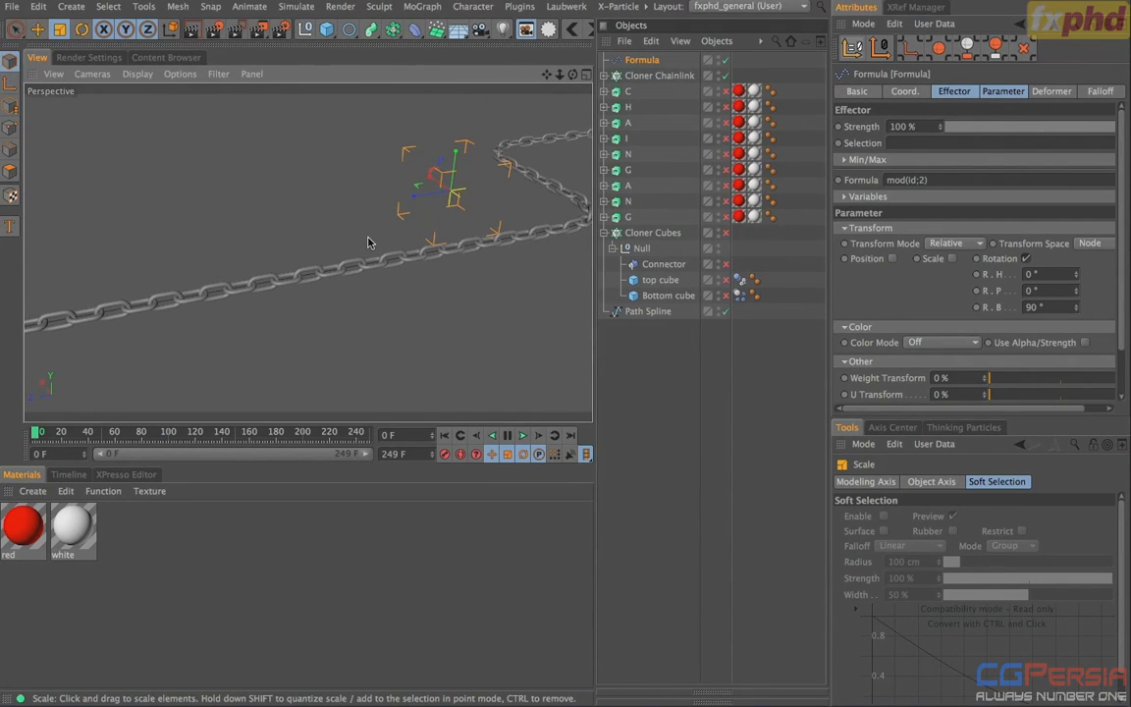
triple_click(966, 178)
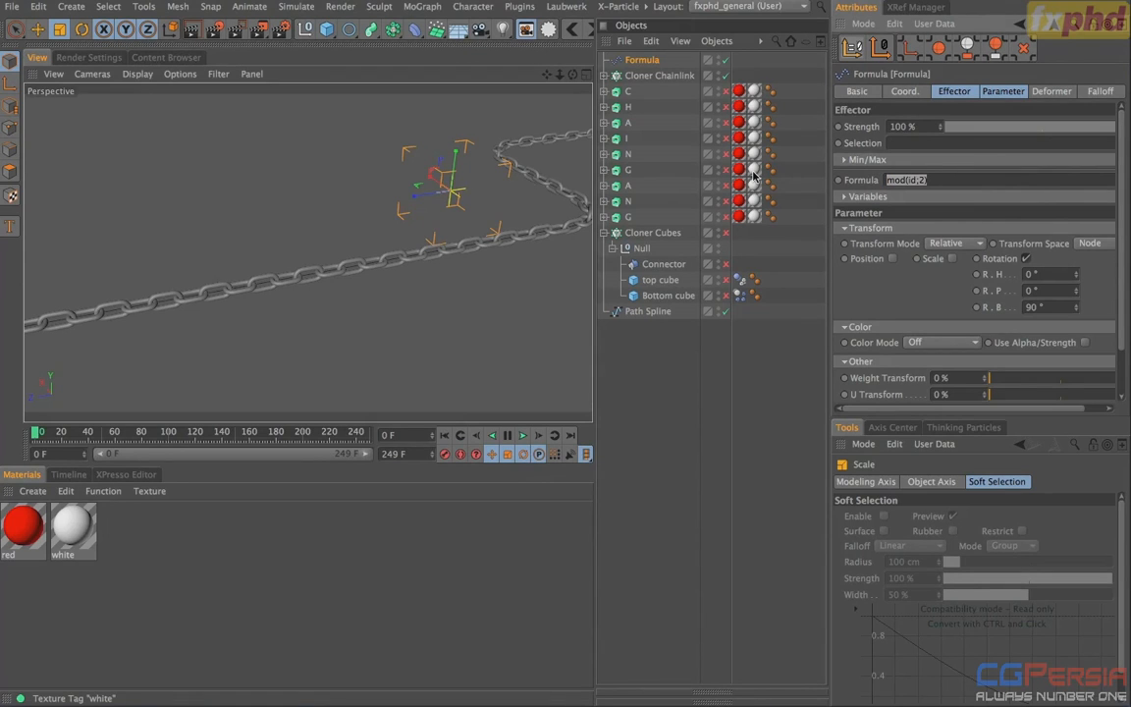
left_click(644, 441)
mouse_move(465, 245)
left_mouse_down("alt")
mouse_move(356, 244)
mouse_move(285, 285)
mouse_move(331, 265)
mouse_move(310, 287)
left_mouse_up("alt")
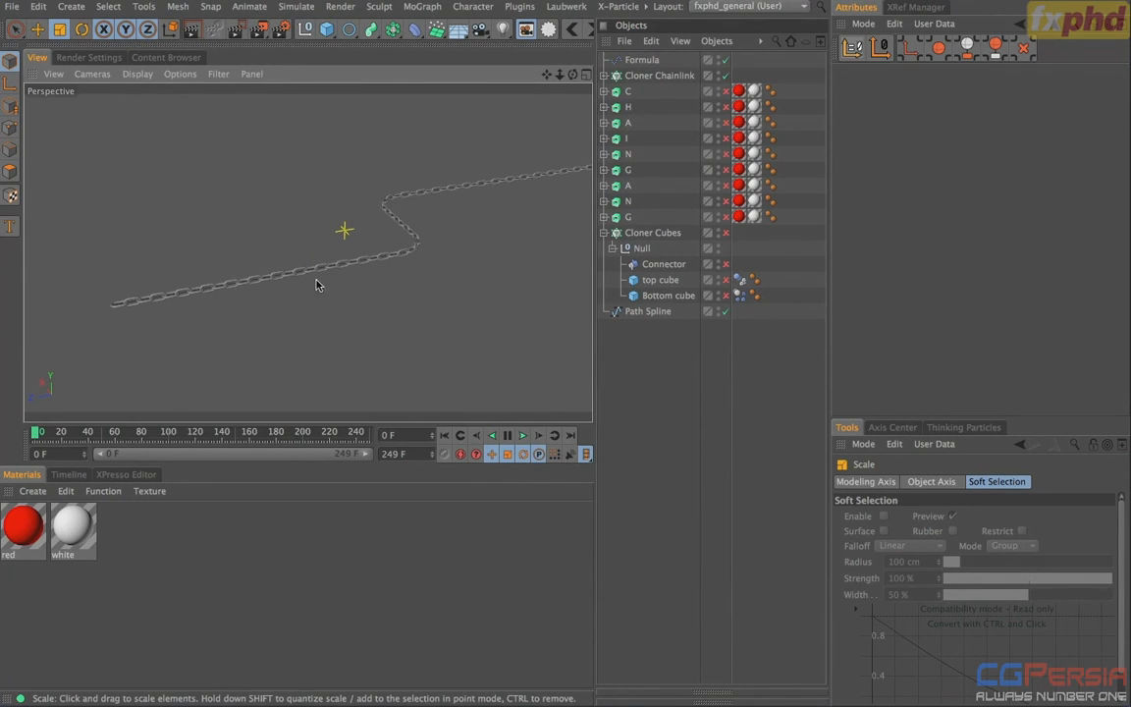
Step: Enable all the CHAINGANG letters and Cloner Cubes with its children, and hide Cloner Chainlink in the viewport
left_click_drag(725, 92, 728, 239)
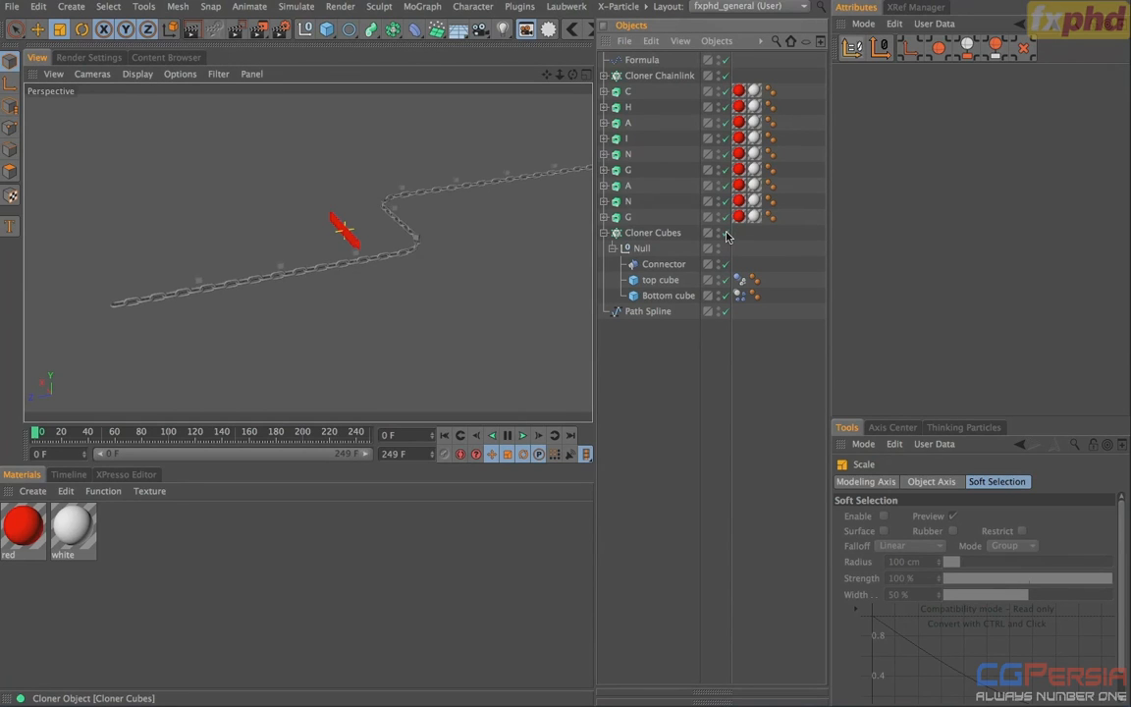
left_click(640, 233)
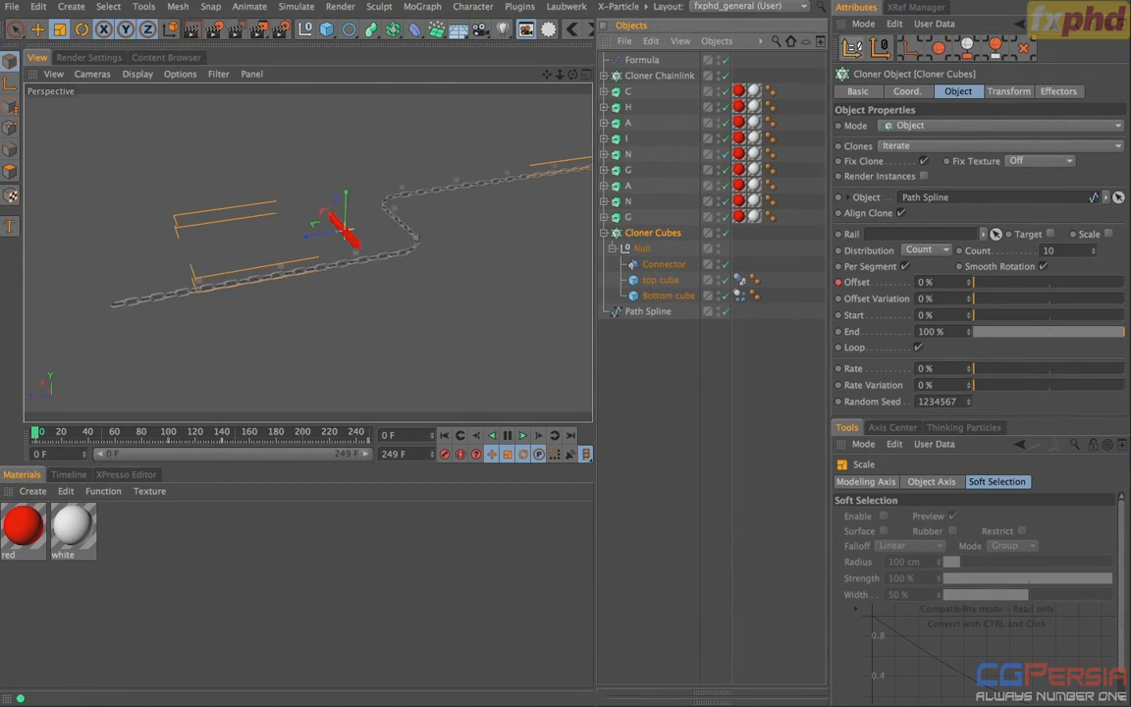
left_click(611, 75)
left_click(719, 77)
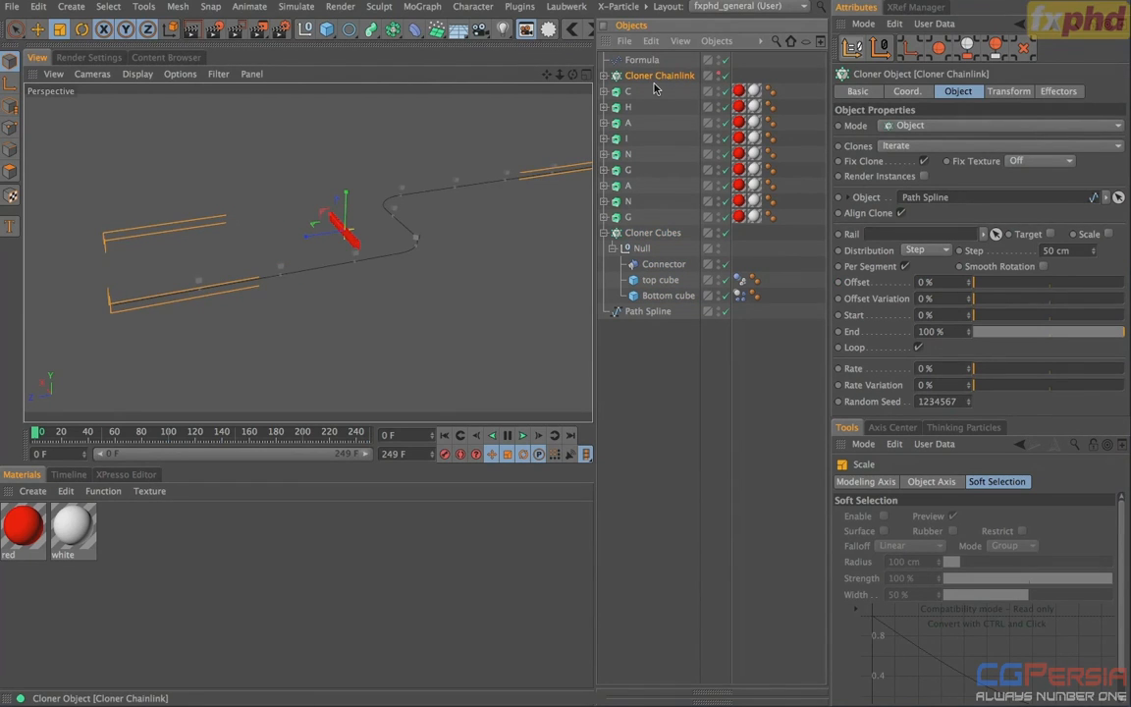
Step: Remove the Offset animation from Cloner Cubes and change its cloning mode to Linear
left_click(656, 233)
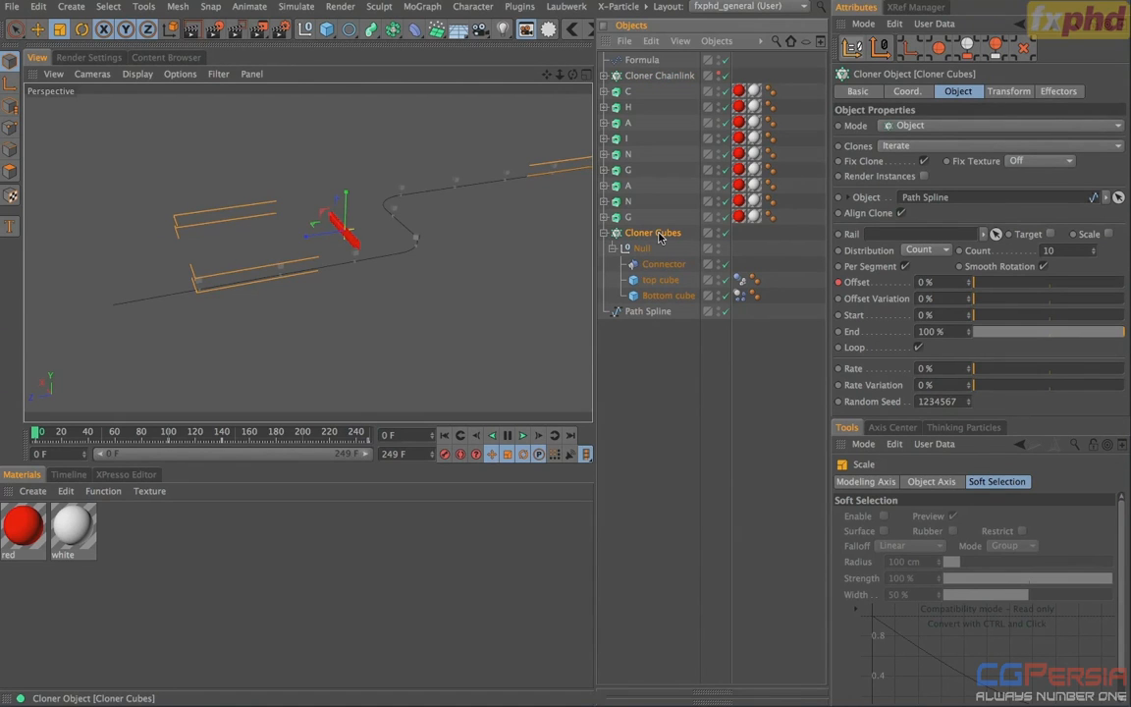
left_click(846, 284)
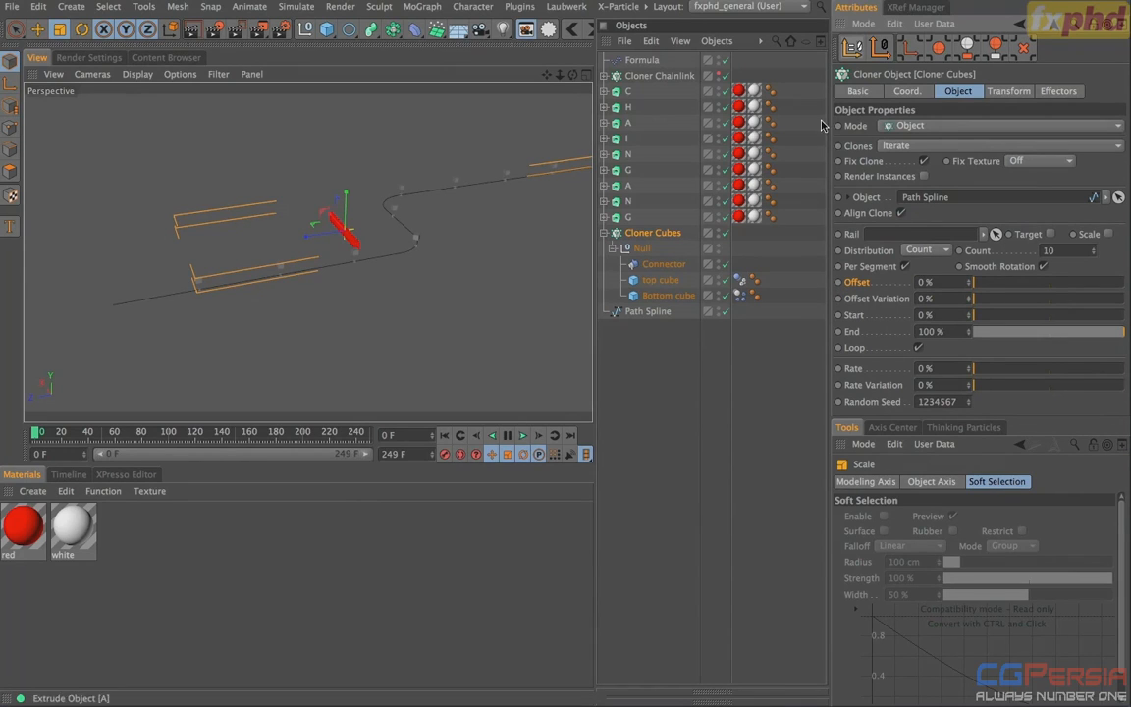
left_click(898, 126)
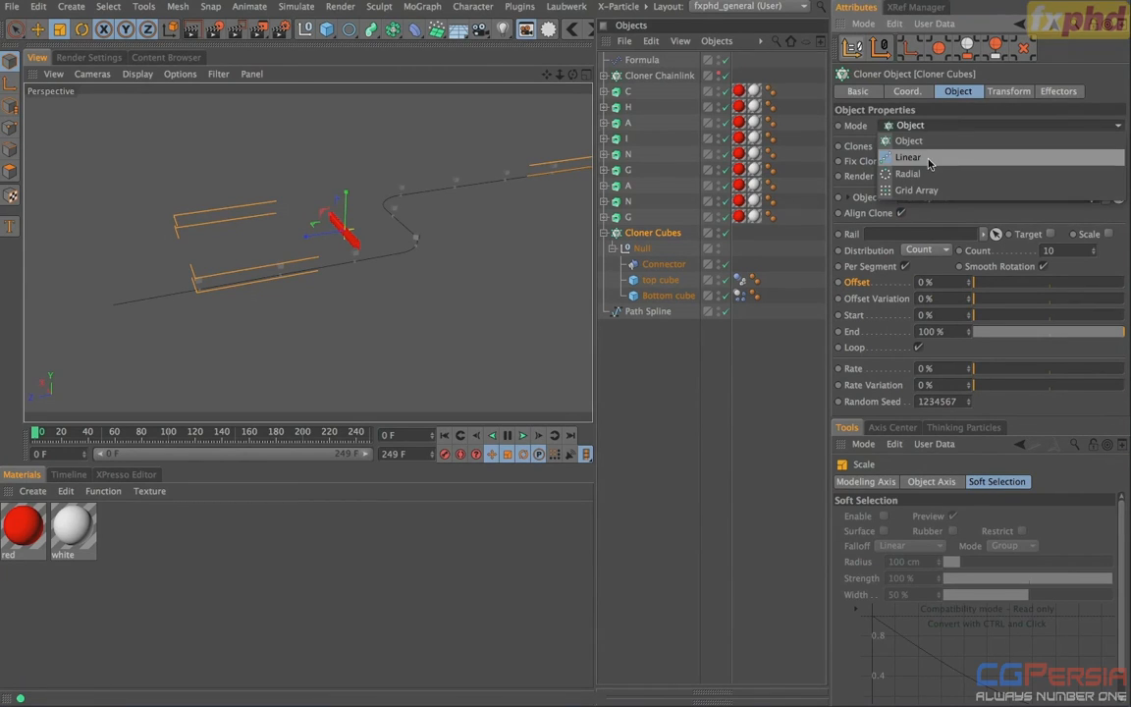
left_click(925, 158)
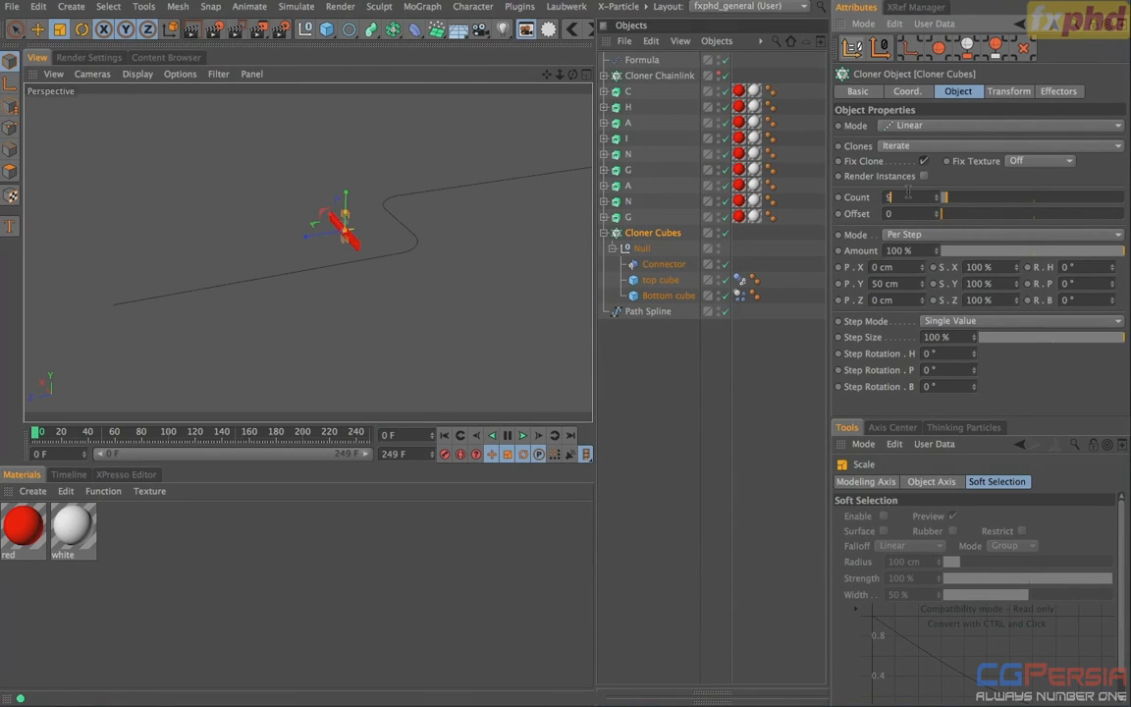
Step: Give Cloner Cubes a count of 9 and a per-step Y position of 0 cm
left_click_drag(915, 283, 826, 268)
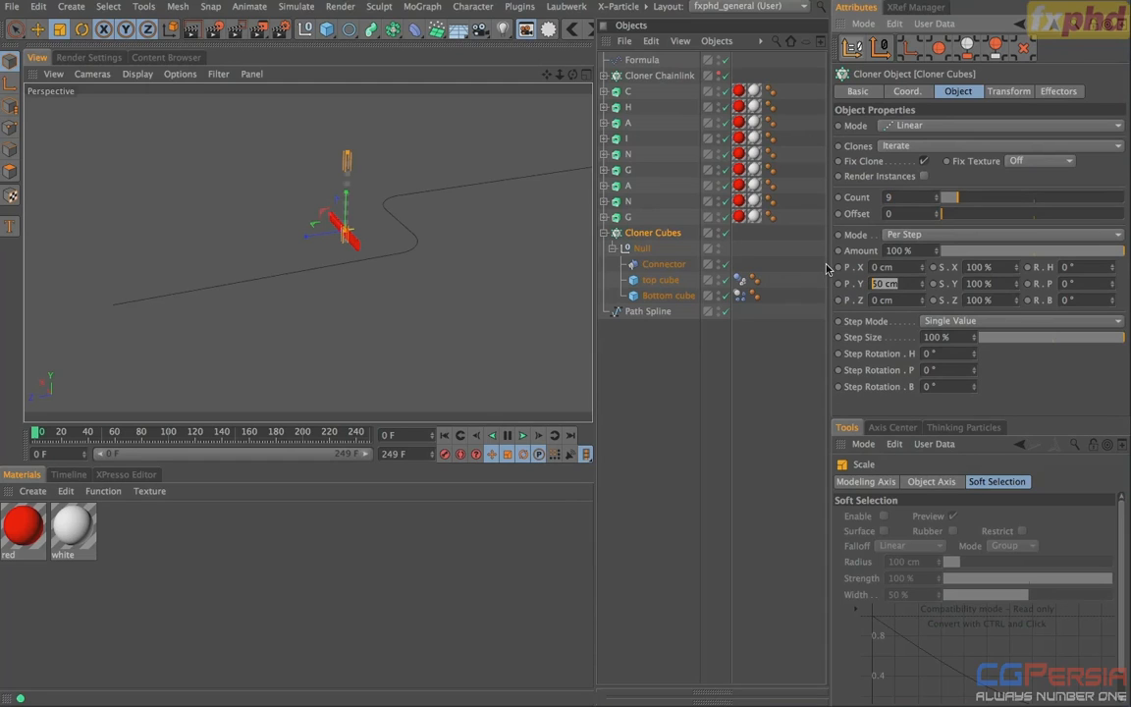
type("0")
key("Tab")
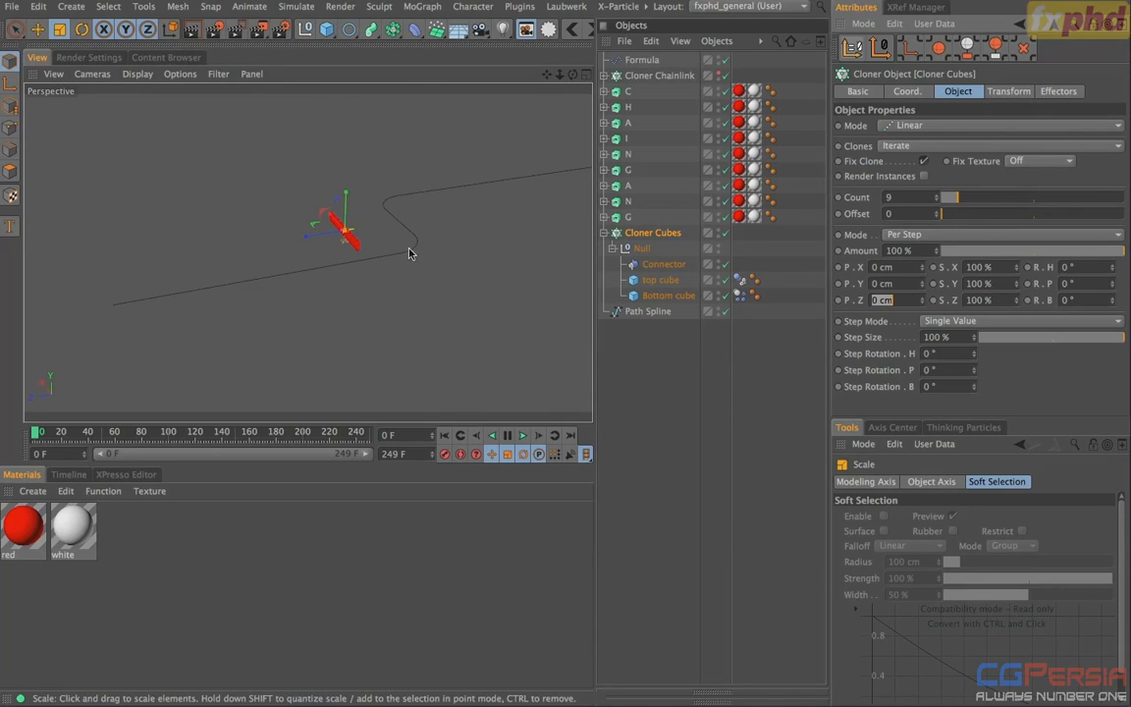
Step: Space the Cloner Cubes clones along Z with a per-step position of 50 cm
left_click_drag(444, 262, 54, 250, "alt")
scroll(441, 253, "up", 6)
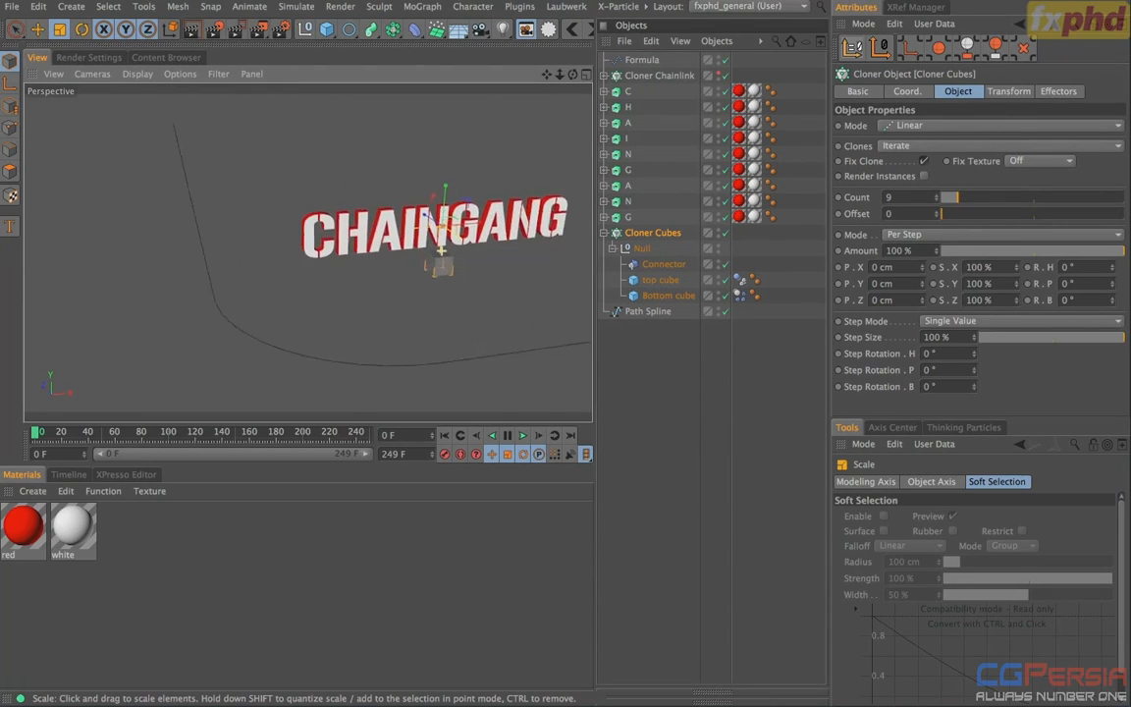
middle_click_drag(342, 300, 155, 245, "alt")
left_click_drag(167, 249, 348, 267, "alt")
middle_click_drag(69, 212, 349, 228, "alt")
left_click_drag(923, 299, 934, 295)
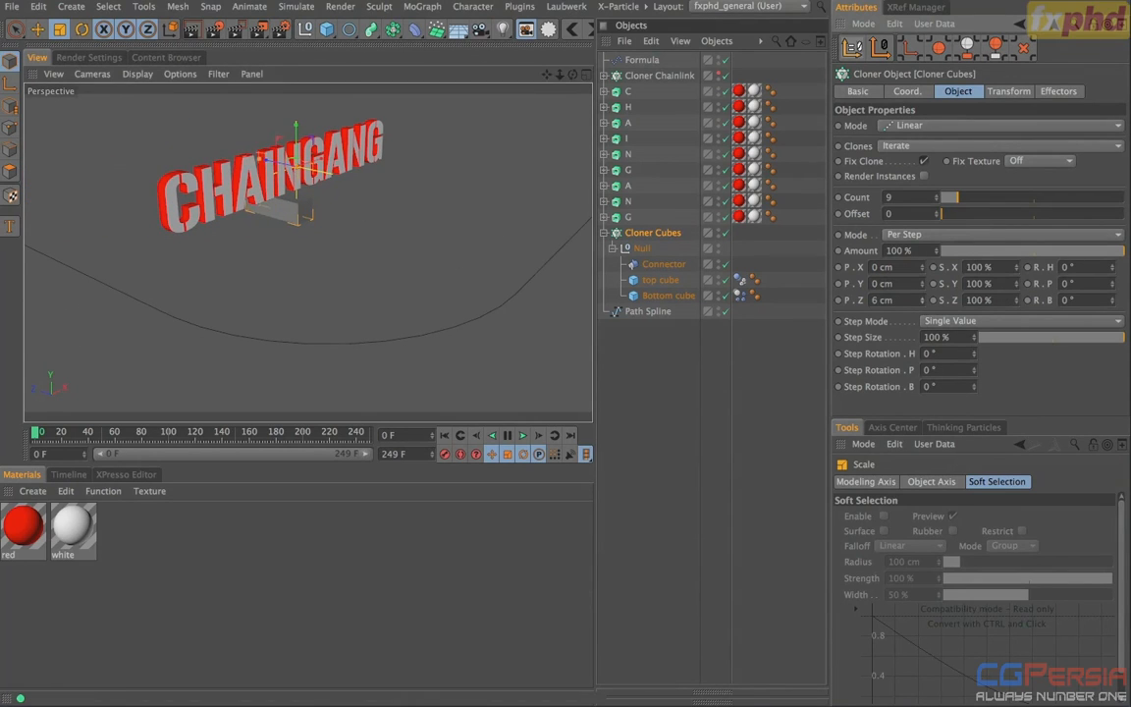
type("25")
key("Return")
type("50")
key("Return")
mouse_move(408, 156)
left_mouse_down("alt")
mouse_move(89, 257)
mouse_move(536, 202)
mouse_move(429, 158)
left_mouse_up("alt")
left_click(605, 201)
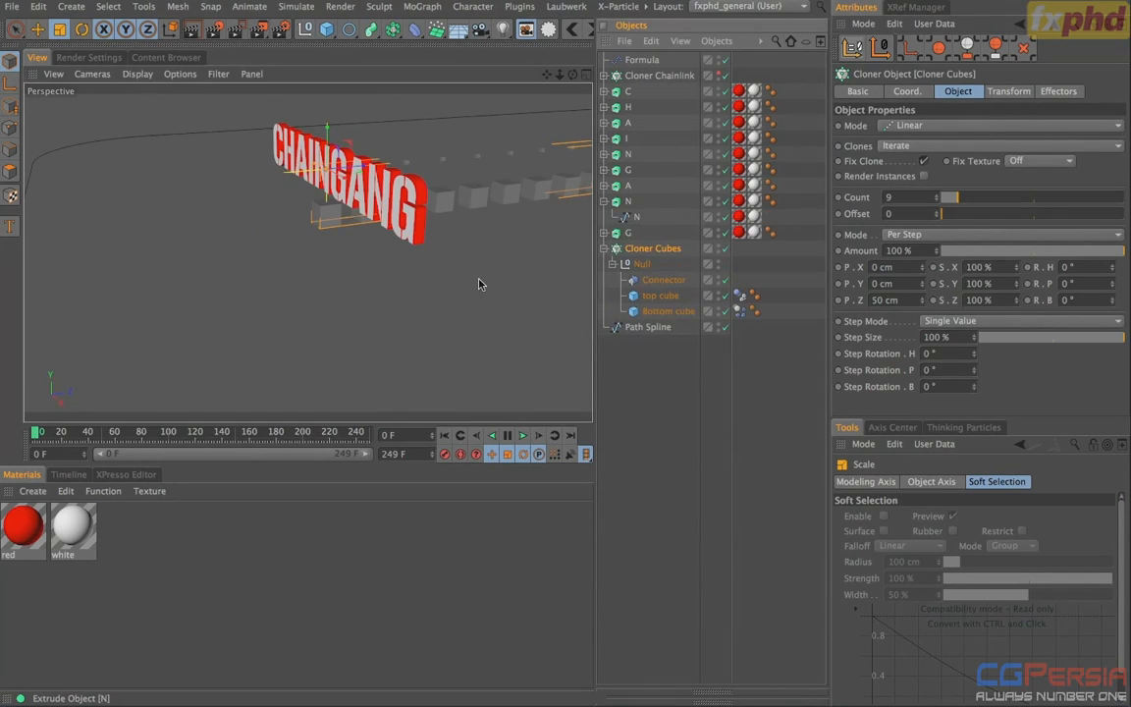
left_click(605, 201)
left_click_drag(462, 162, 373, 262, "alt")
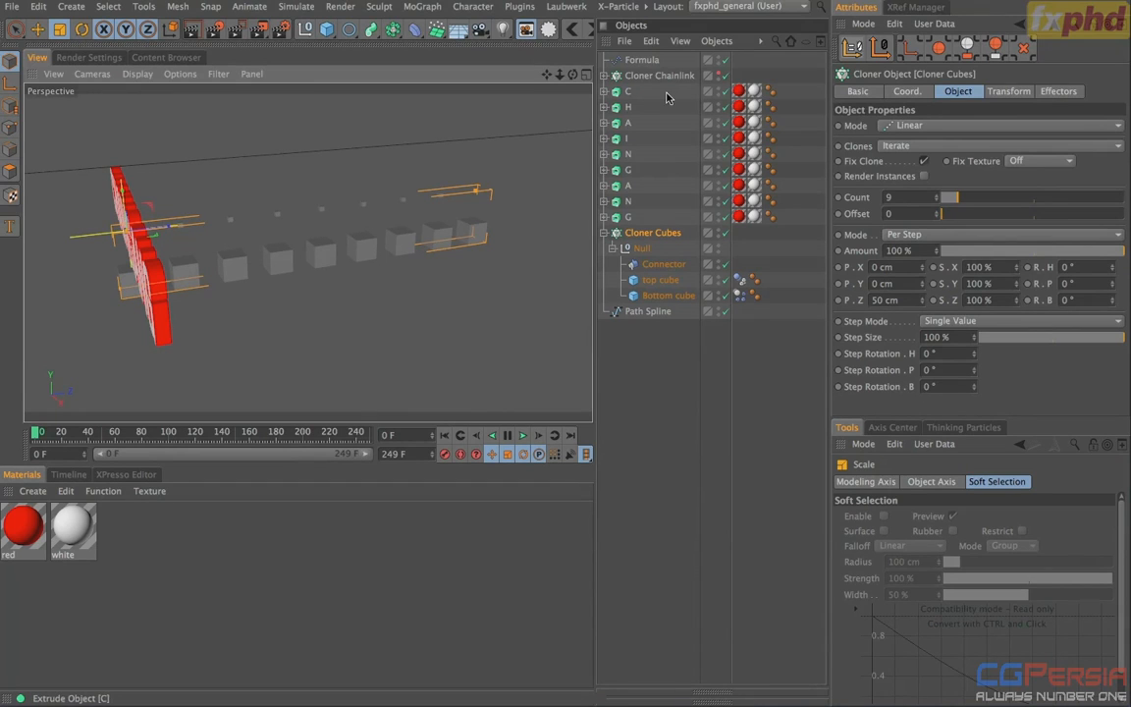
Step: Create a new Cloner and make all nine CHAINGANG letter extrudes its children
left_click(428, 10)
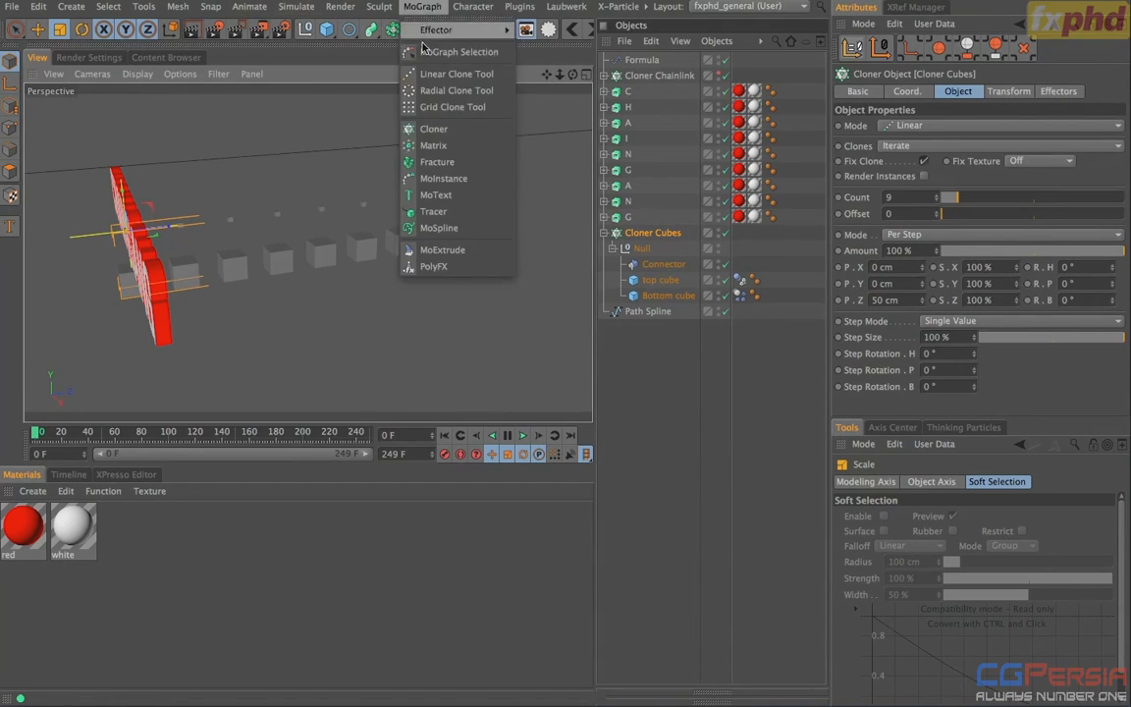
left_click(422, 117)
left_click(629, 109)
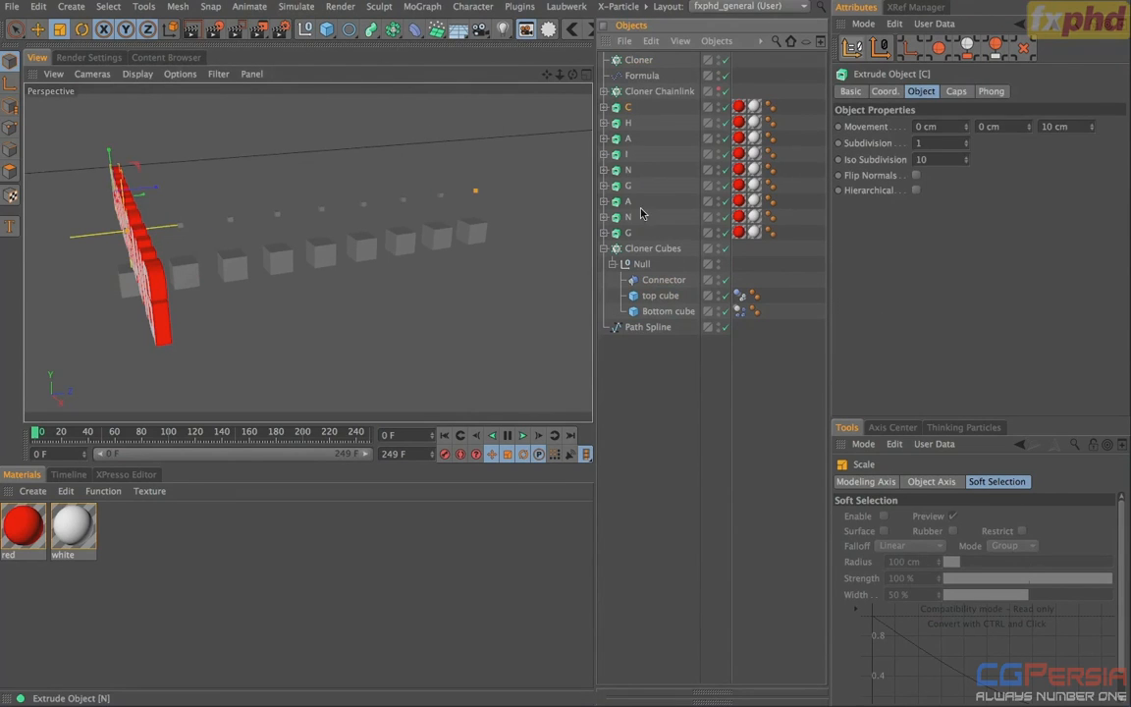
left_click(629, 232, "shift")
mouse_move(630, 109)
left_mouse_down()
mouse_move(646, 80)
mouse_move(641, 62)
left_mouse_up()
Step: Set the letter Cloner's per-step position to 0 cm in Y and 50 cm in Z
left_click(639, 60)
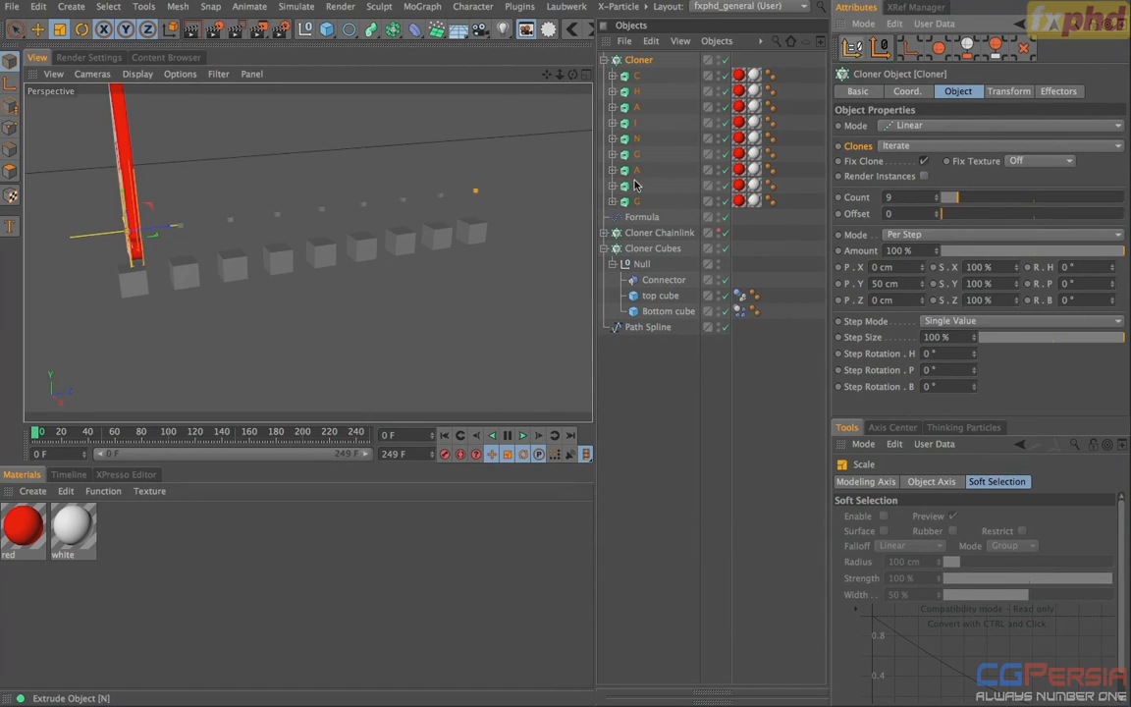
double_click(913, 284)
type("0")
key("Tab")
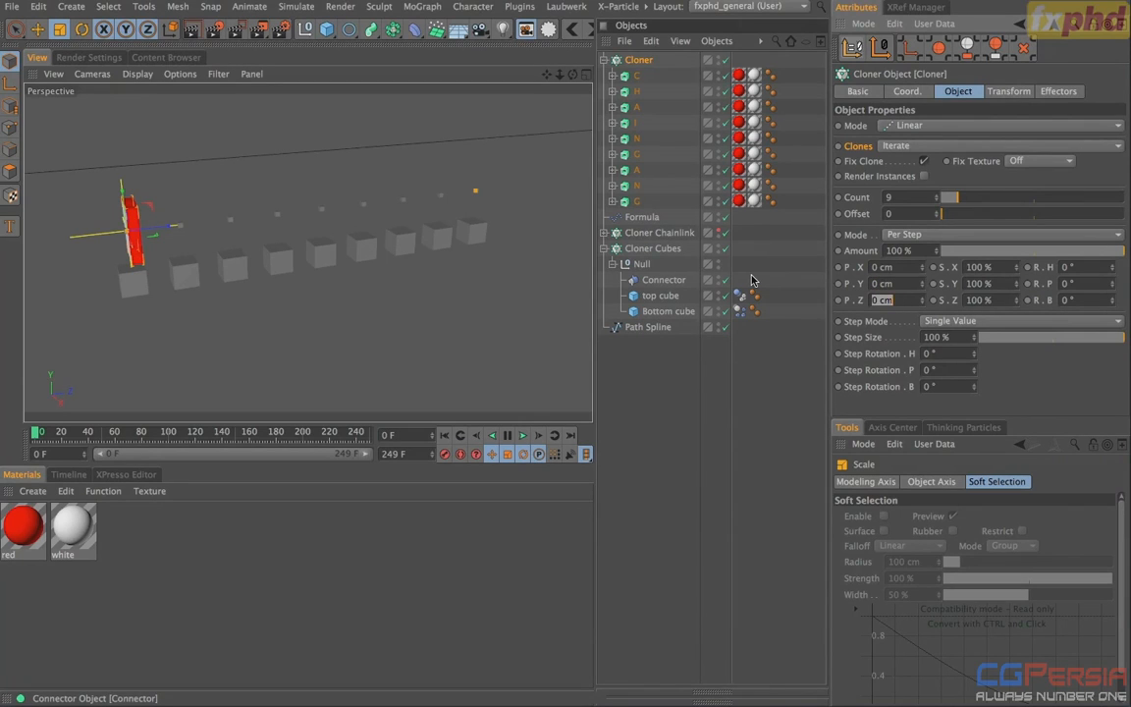
type("50")
key("Return")
Step: Set the letter Cloner's transform heading rotation (R.H) to 90° to turn all the letters along the row
left_click_drag(223, 261, 258, 221, "alt")
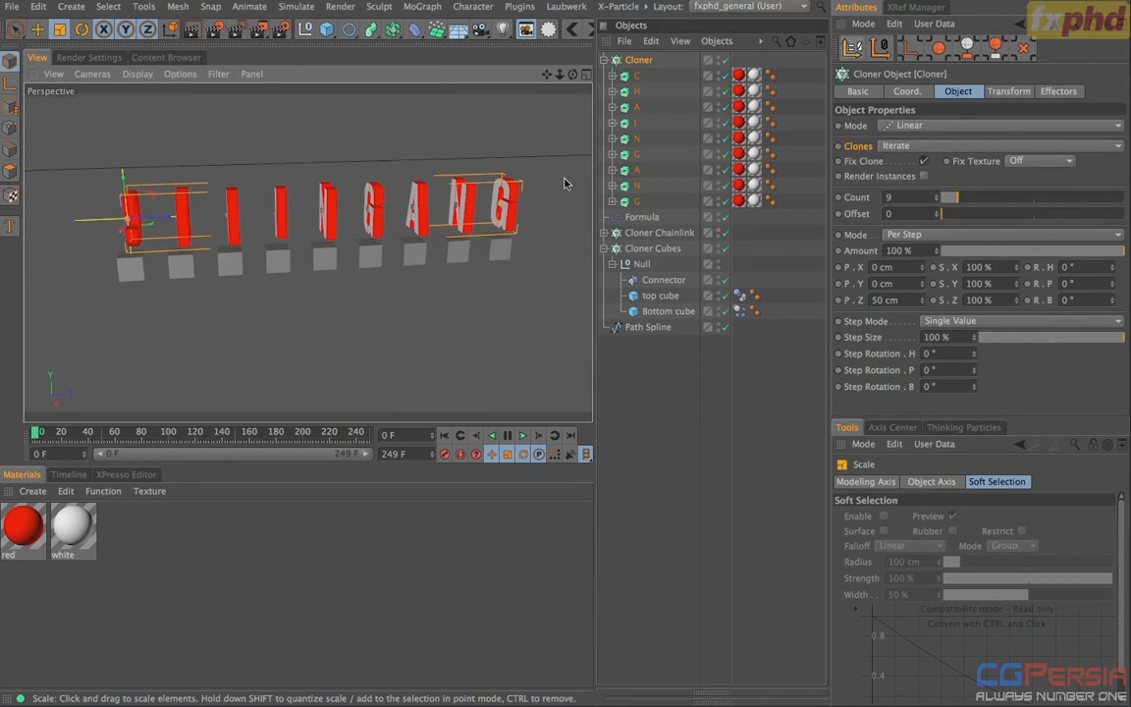
left_click(1009, 91)
left_click_drag(1114, 147, 1125, 133)
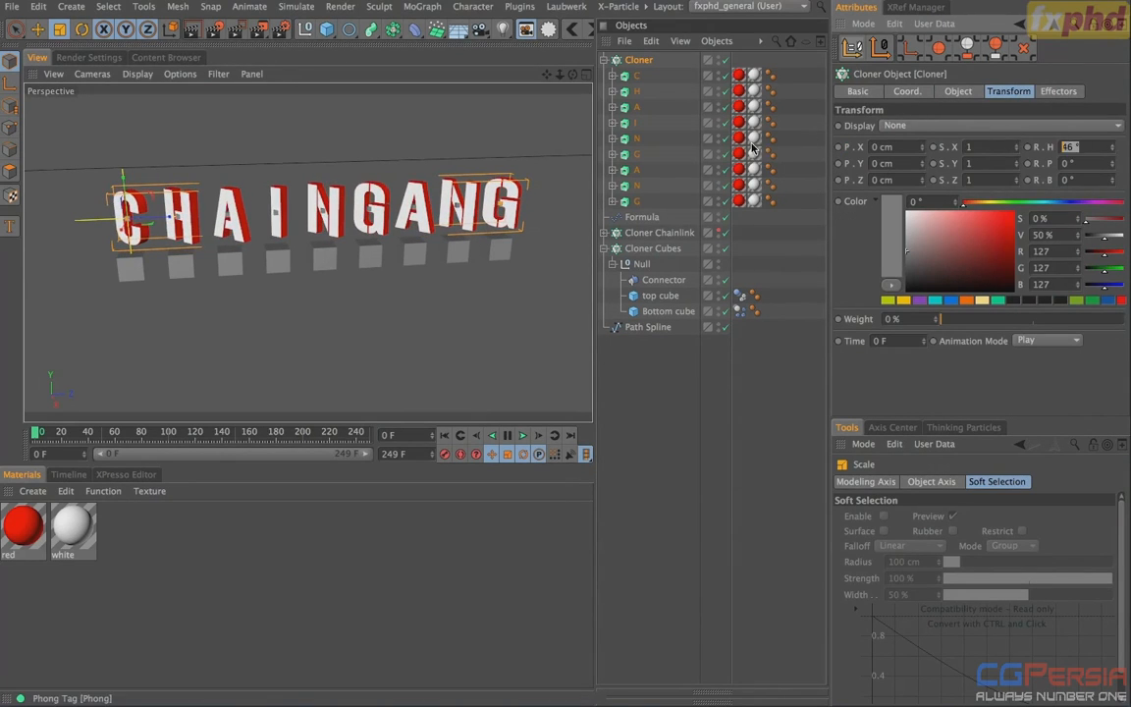
type("90")
key("Return")
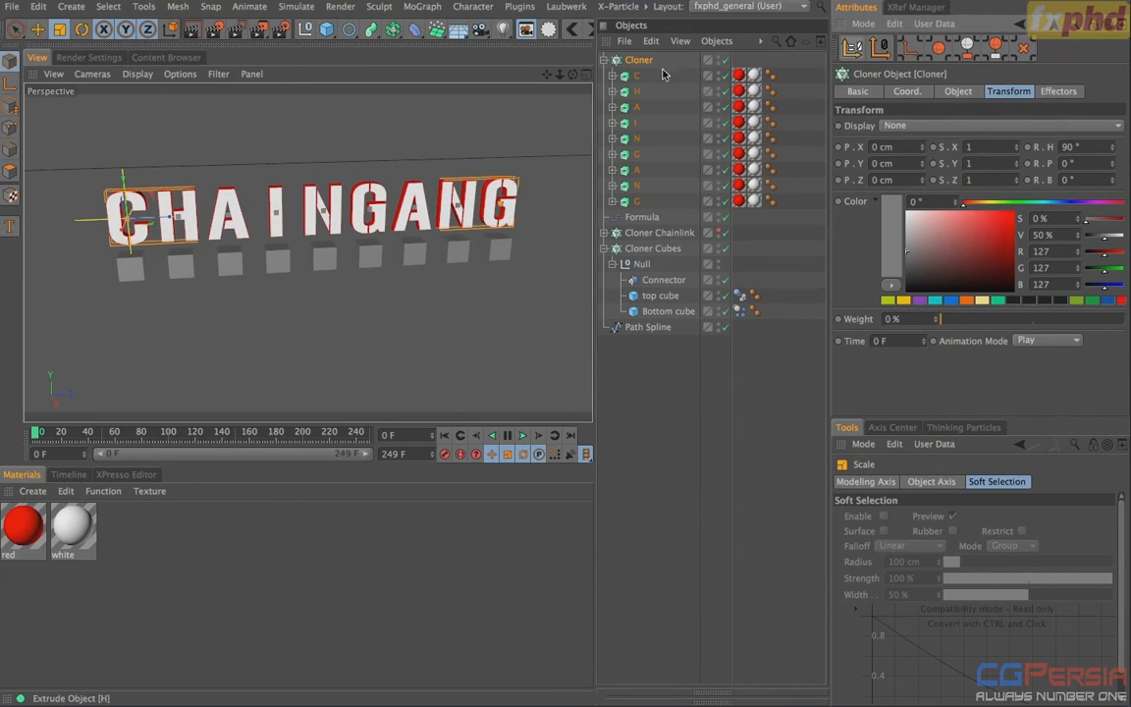
Step: In the Right view, move the letter Cloner straight down about 50 cm so the letters overlap the row of large cubes
left_click(617, 62)
key("e")
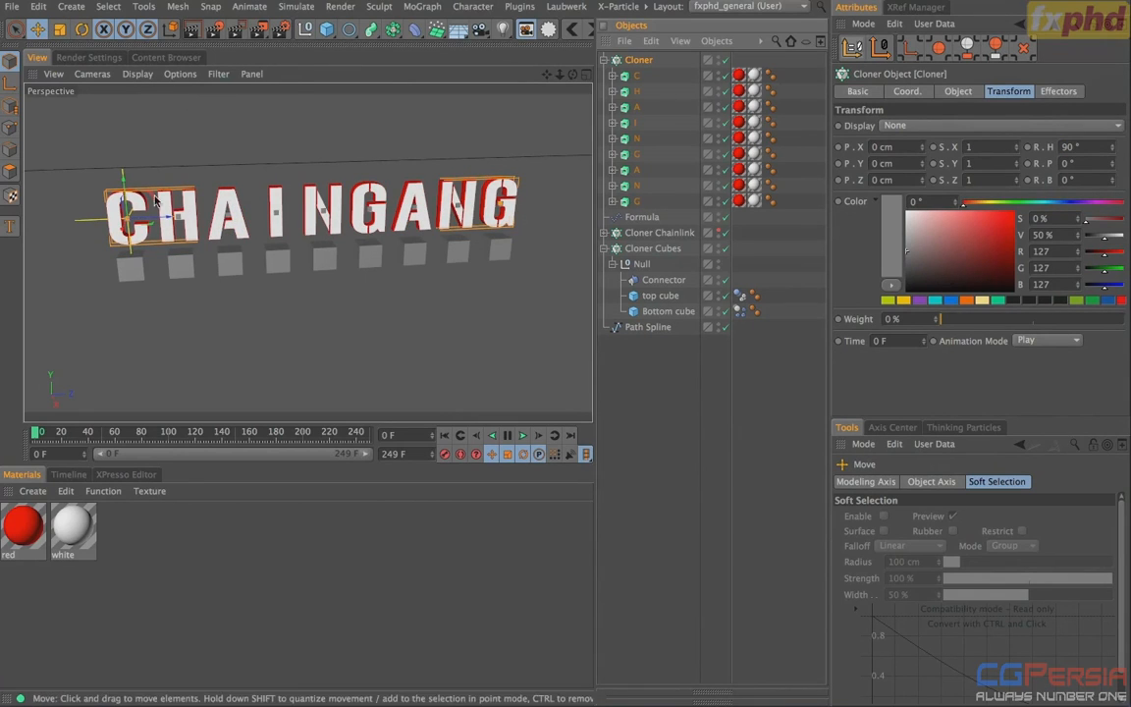
key("F3")
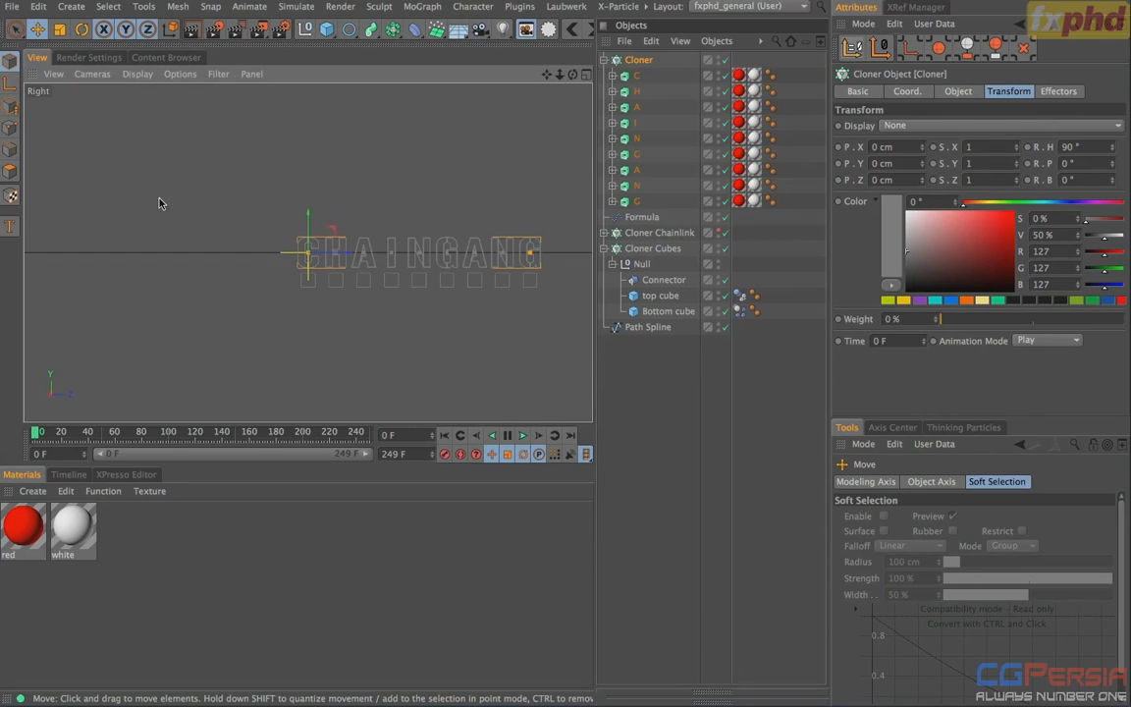
key("o")
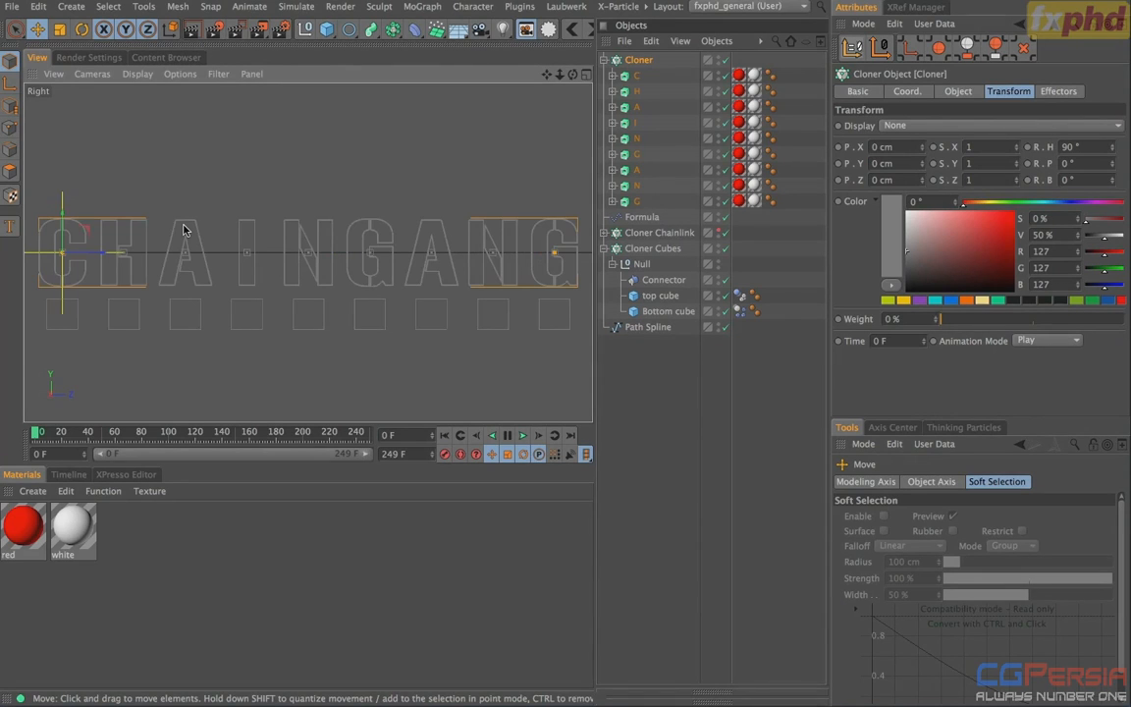
left_click_drag(63, 248, 56, 282)
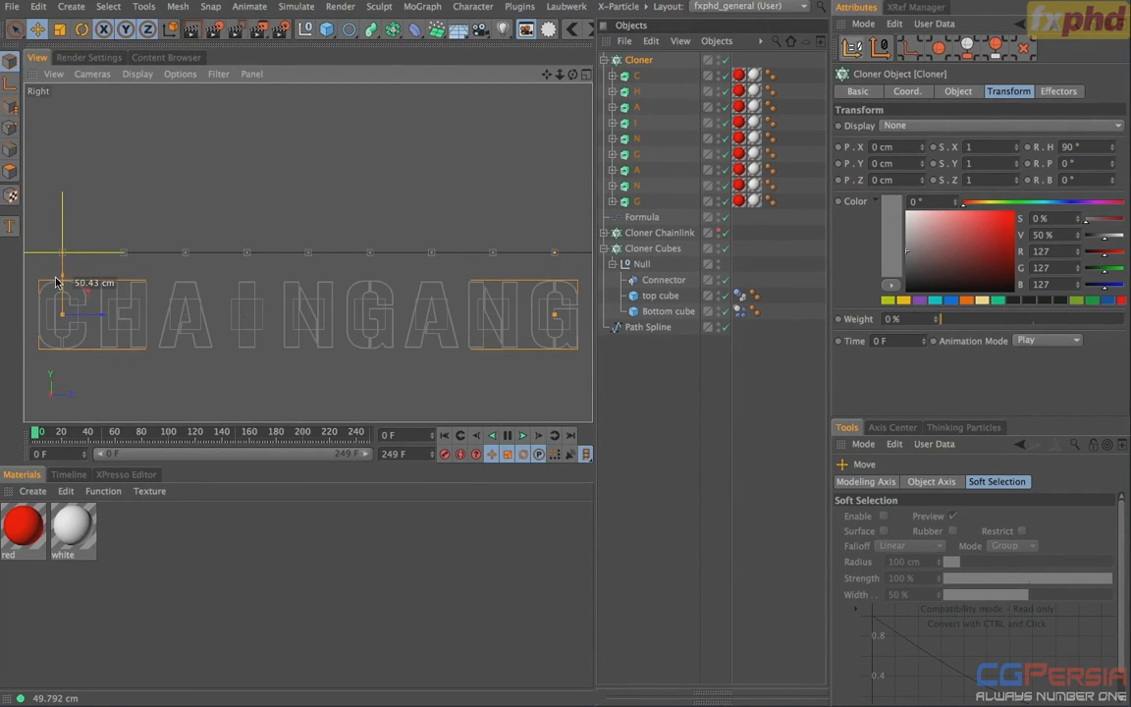
left_click_drag(56, 281, 56, 282)
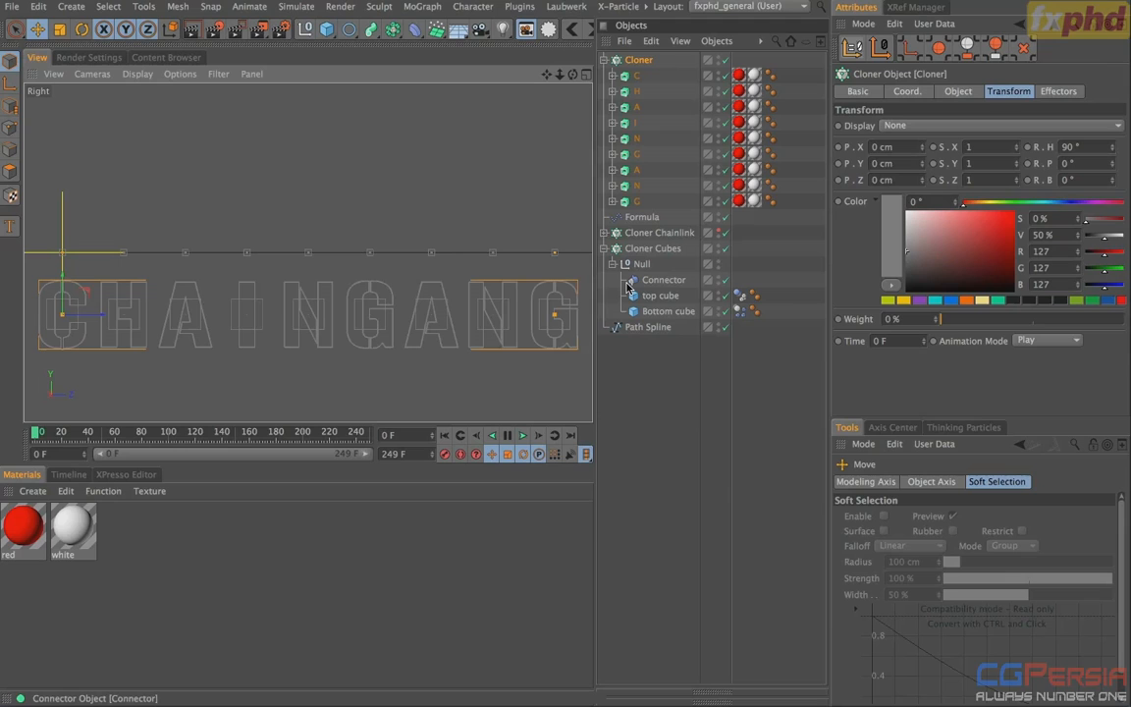
Step: Return to the Perspective view and hide the top cube of Cloner Cubes in both the editor and the render
left_click(654, 428)
key("F1")
left_click_drag(226, 294, 248, 258, "alt")
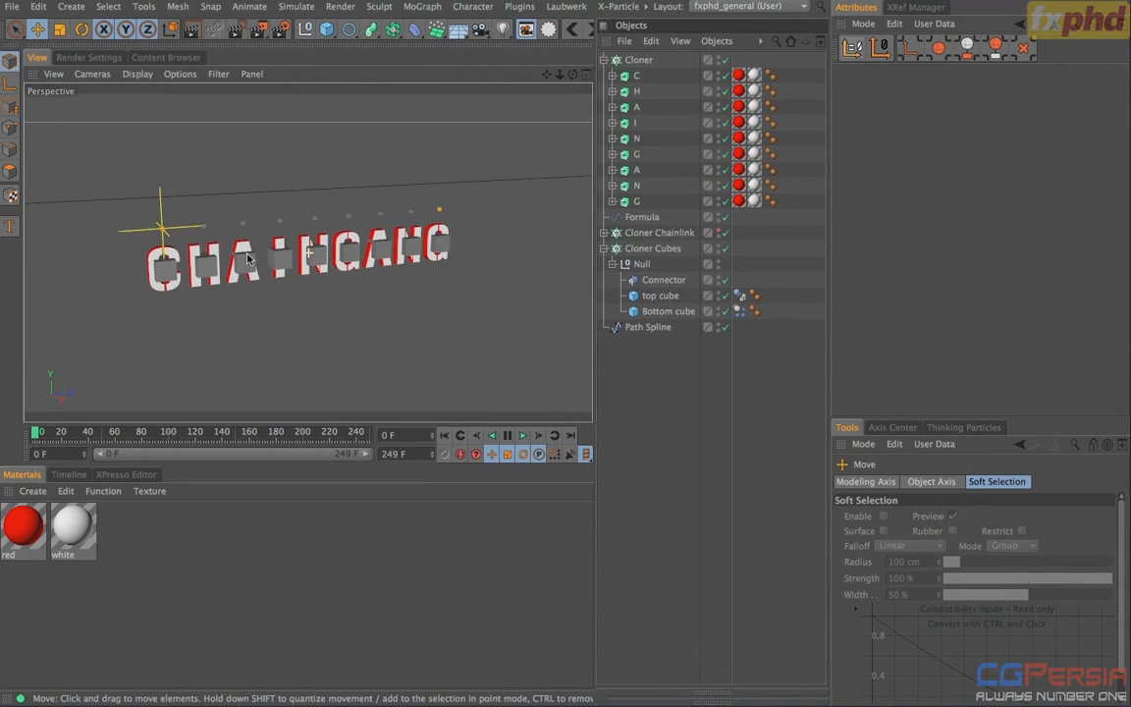
left_click(663, 295)
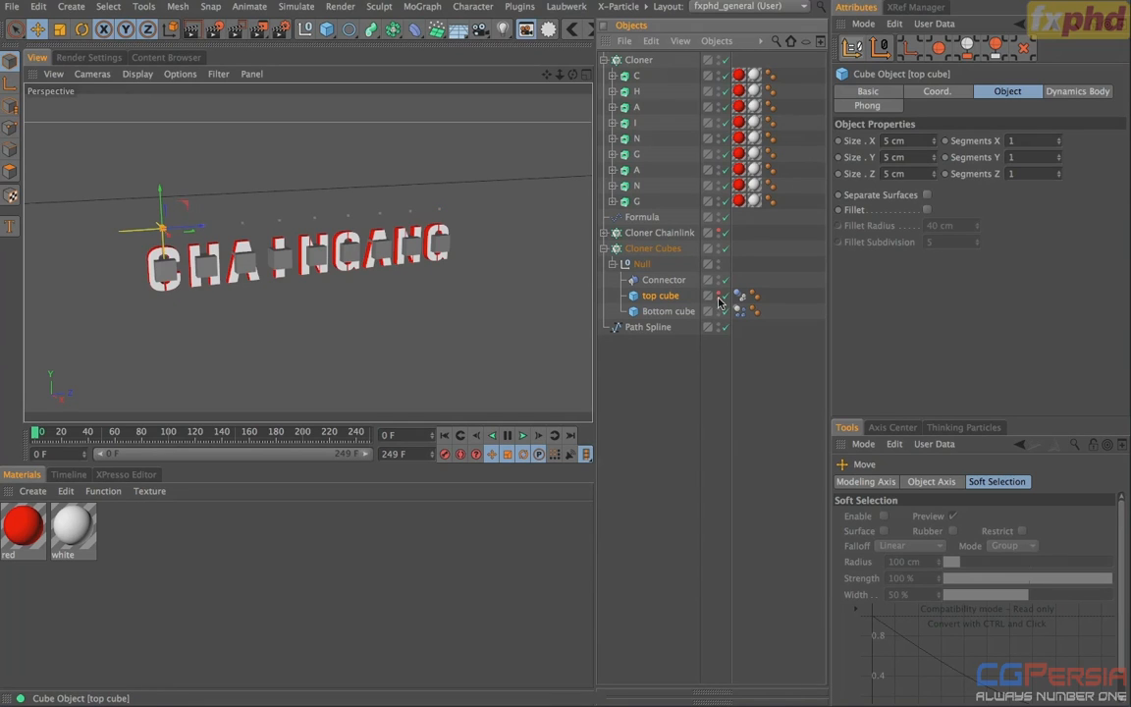
left_click(665, 312)
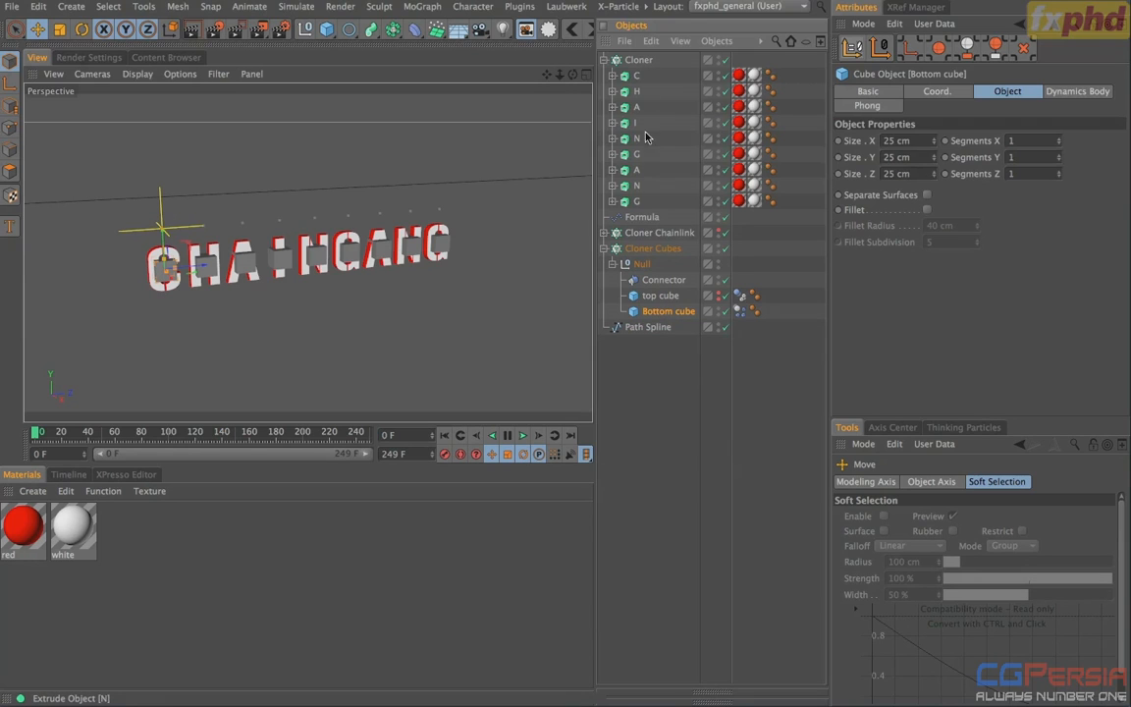
Step: Make the letter Cloner editable and expand the resulting null to reveal its individual letter extrudes
left_click(638, 61)
key("c")
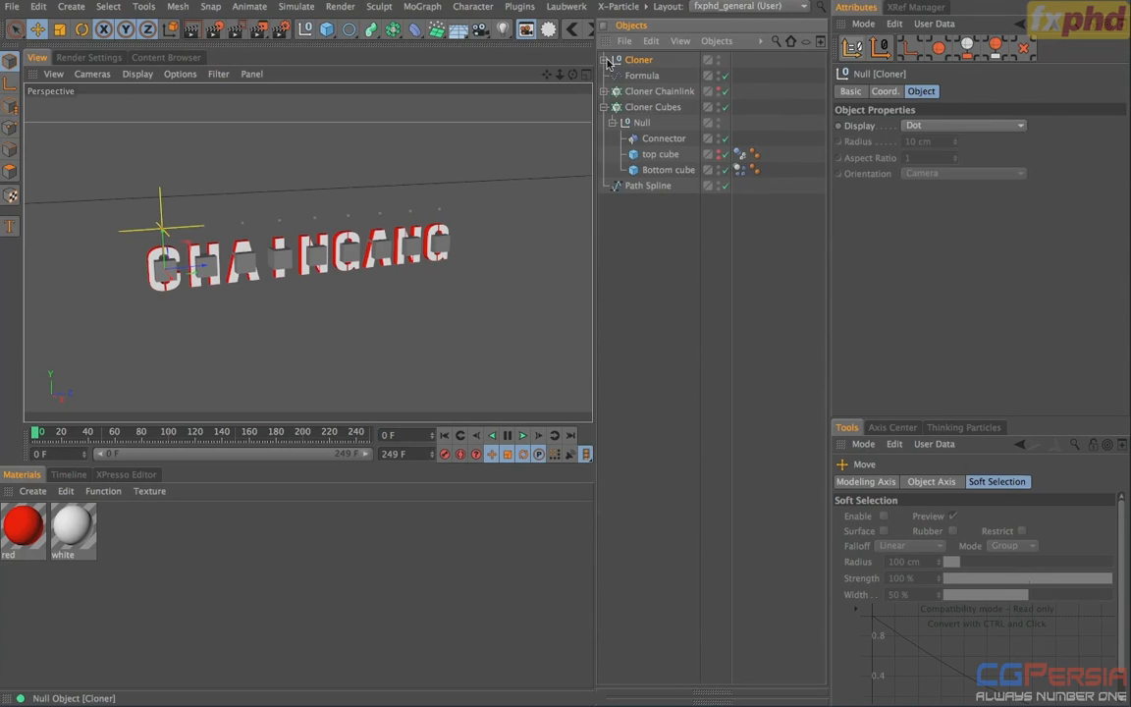
left_click(605, 60)
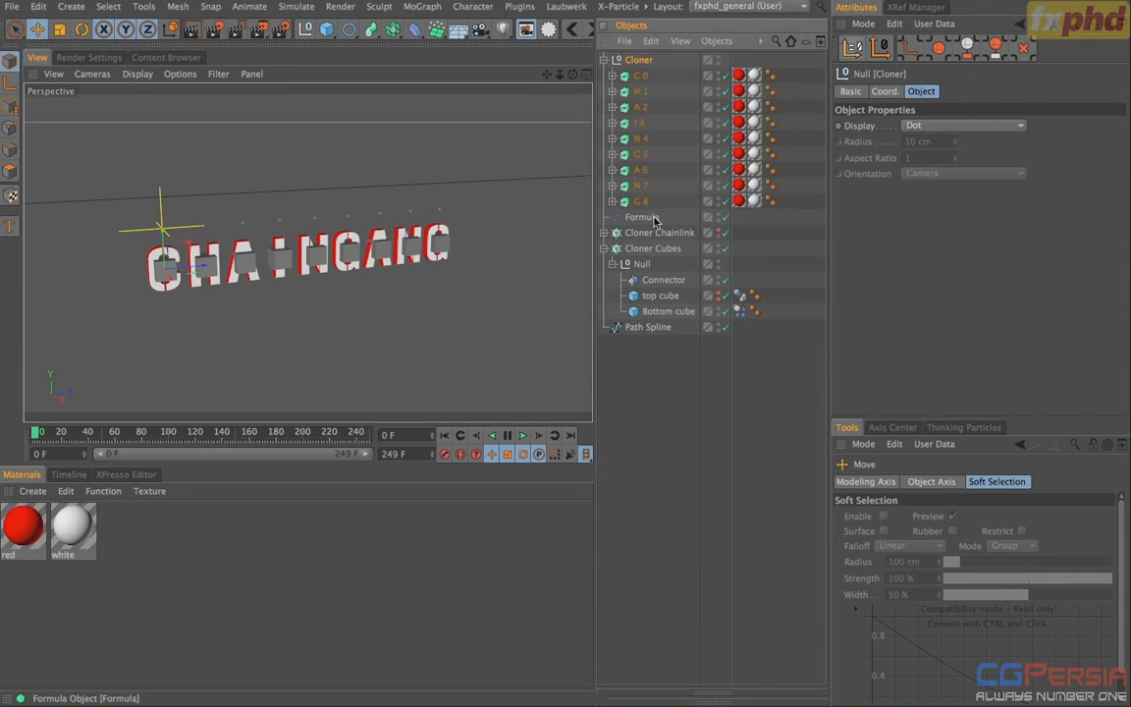
left_click_drag(364, 260, 319, 262, "alt")
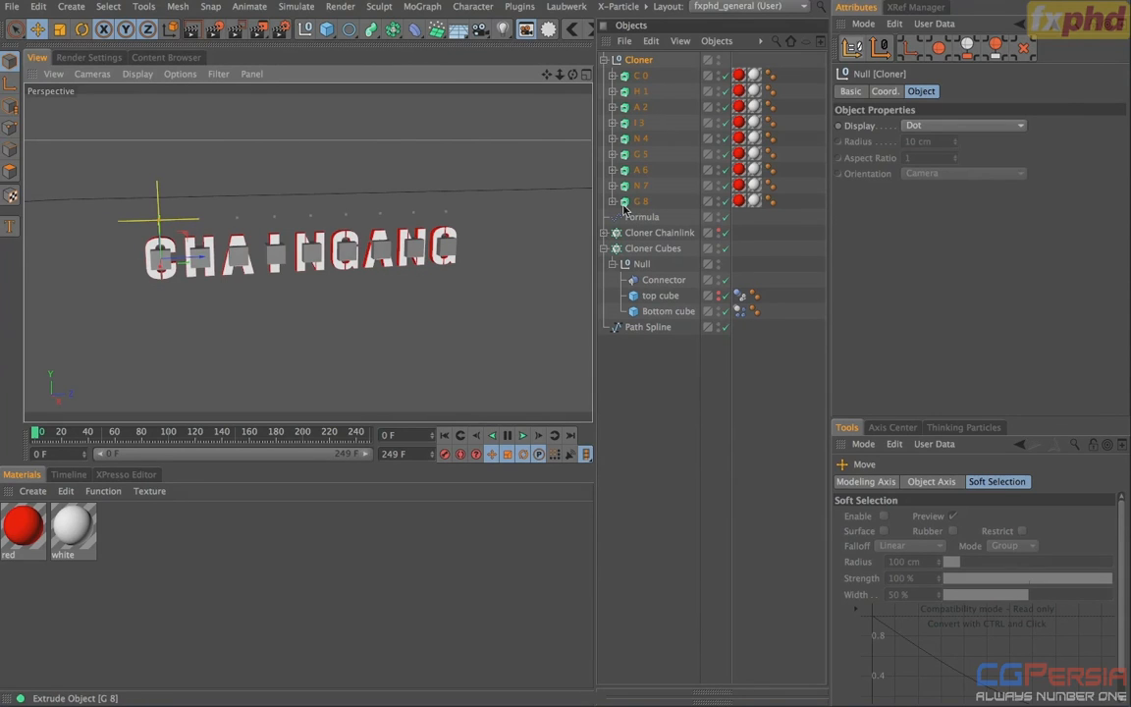
Step: Make Cloner Cubes editable and expand its hierarchy to expose the separate null groups
left_click(648, 249)
key("c")
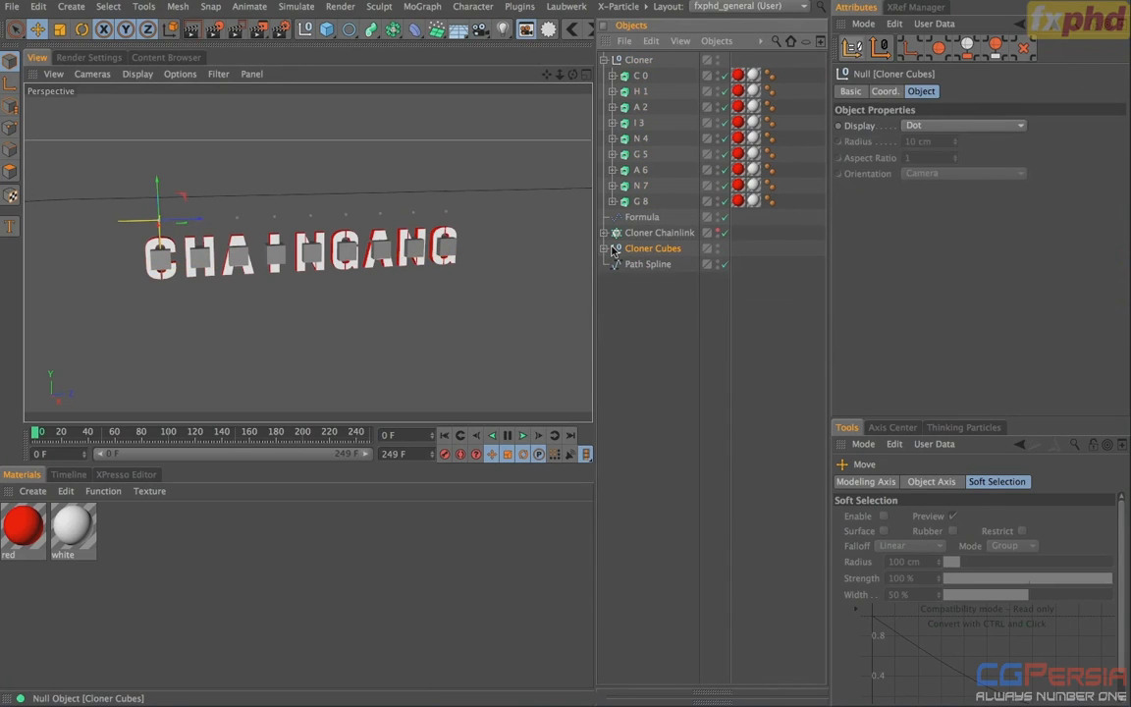
left_click(604, 249)
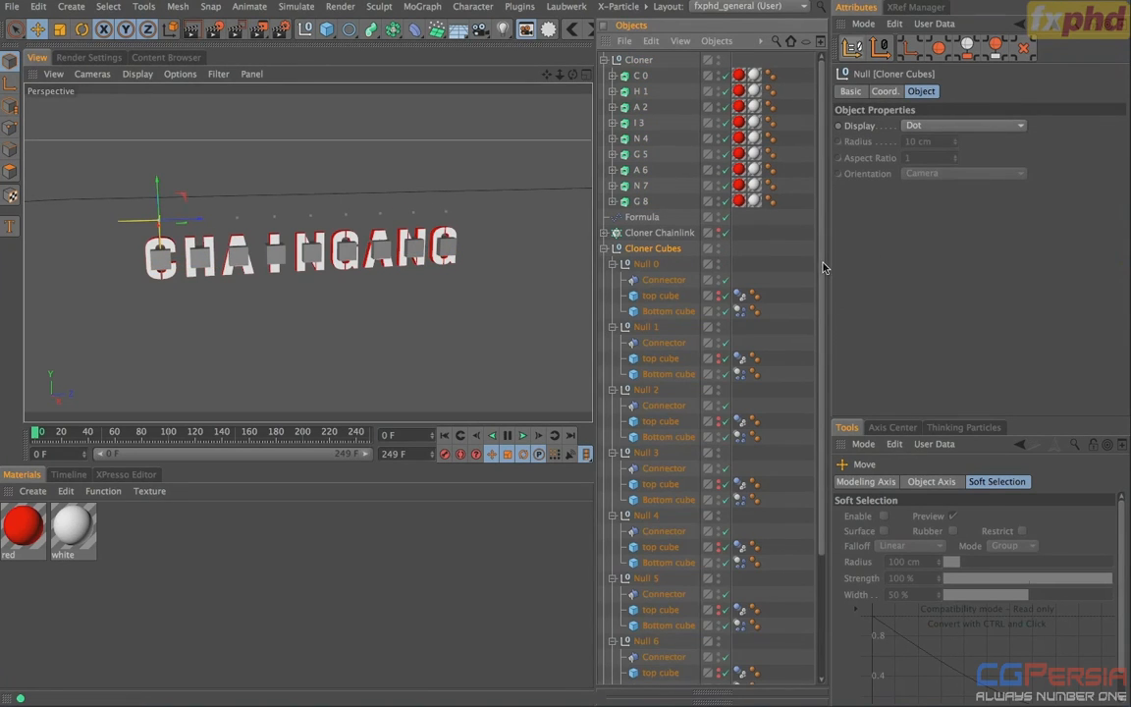
scroll(741, 236, "down", 5)
scroll(742, 237, "up", 5)
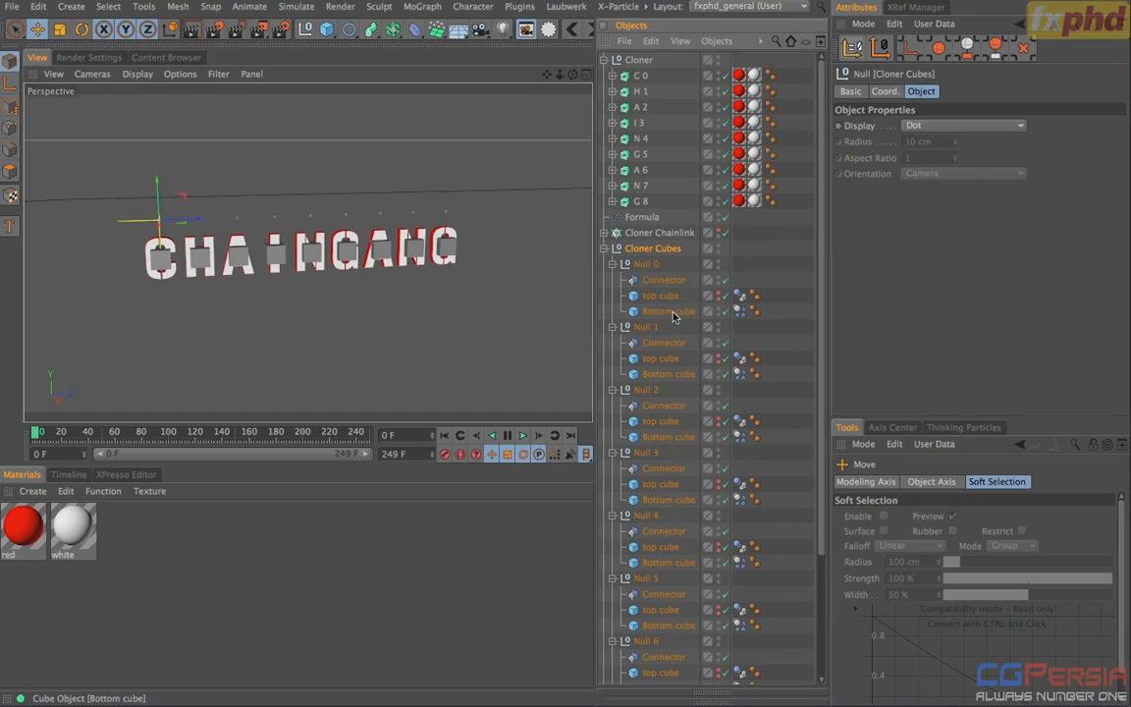
Step: Search the object list for "bott", delete all the Bottom cube objects found, and close the search
left_click(777, 42)
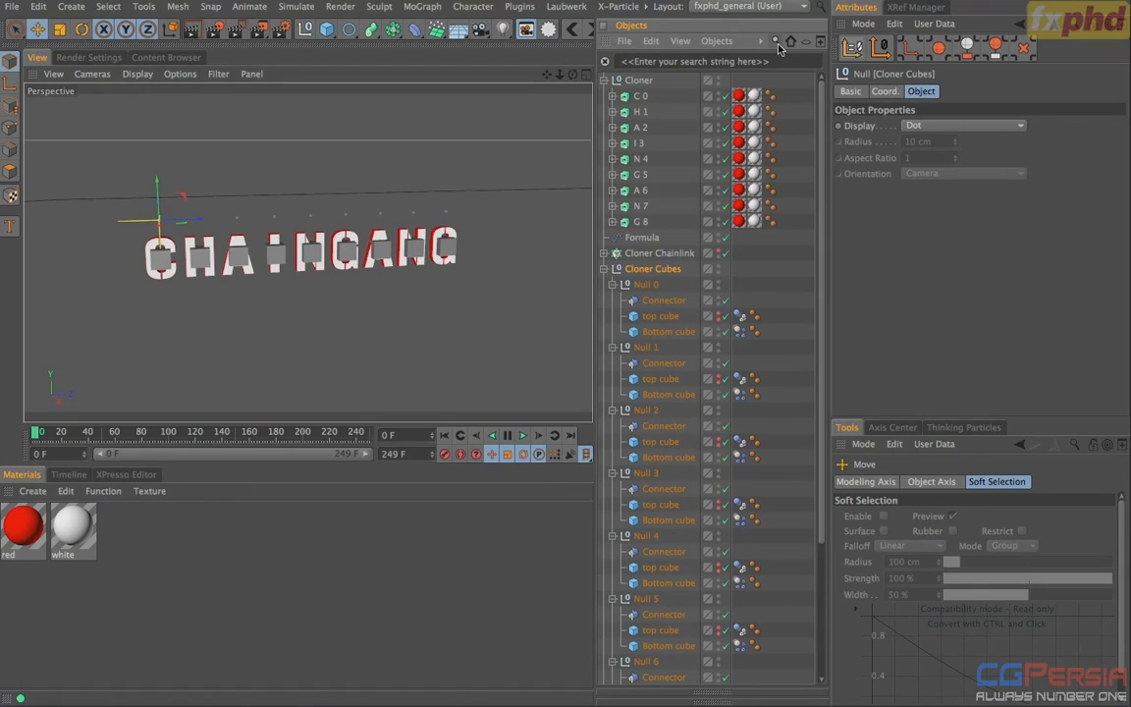
type("bot")
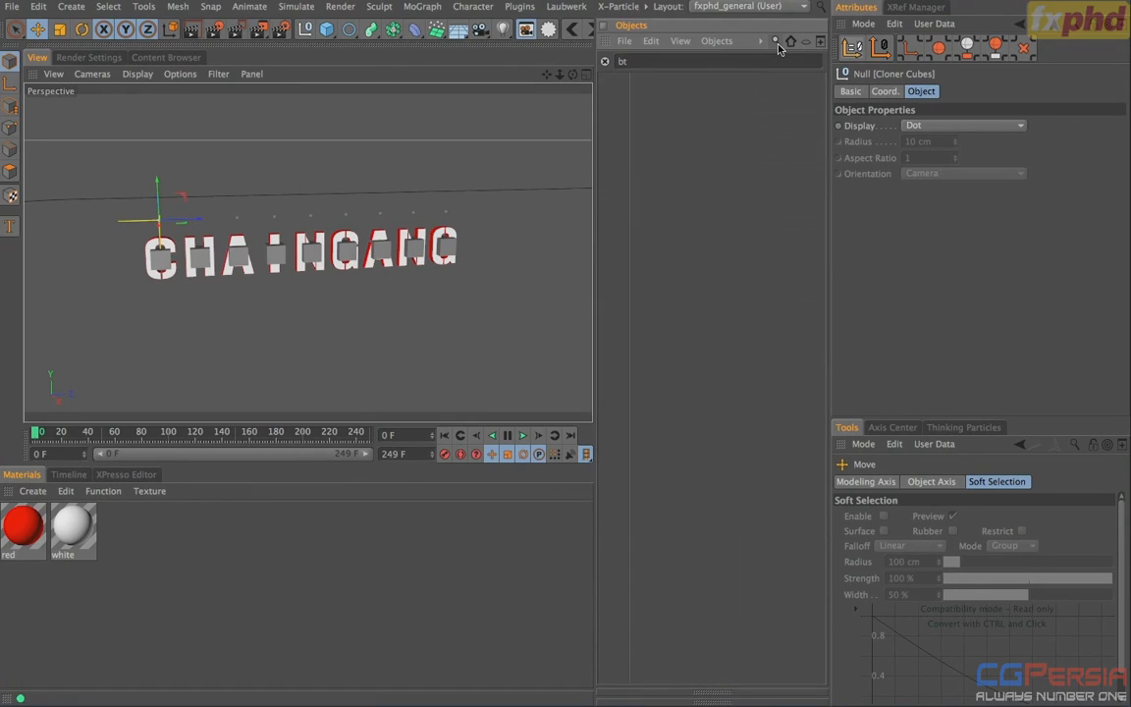
left_click_drag(606, 297, 678, 78)
key("Delete")
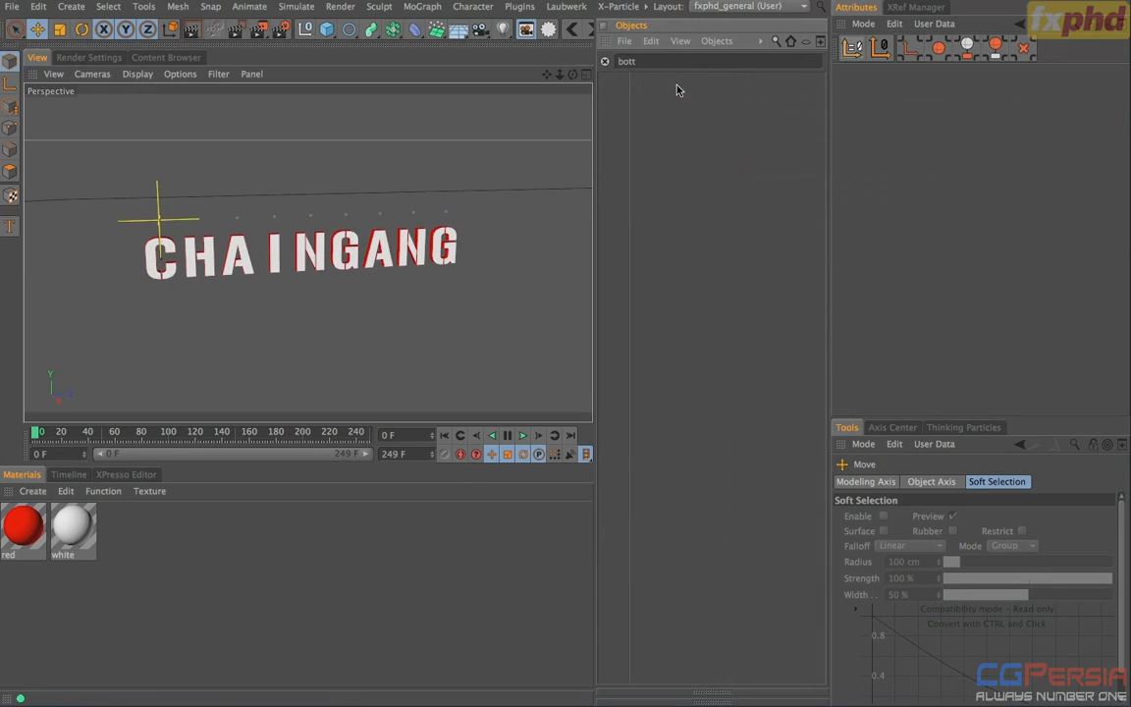
left_click(604, 60)
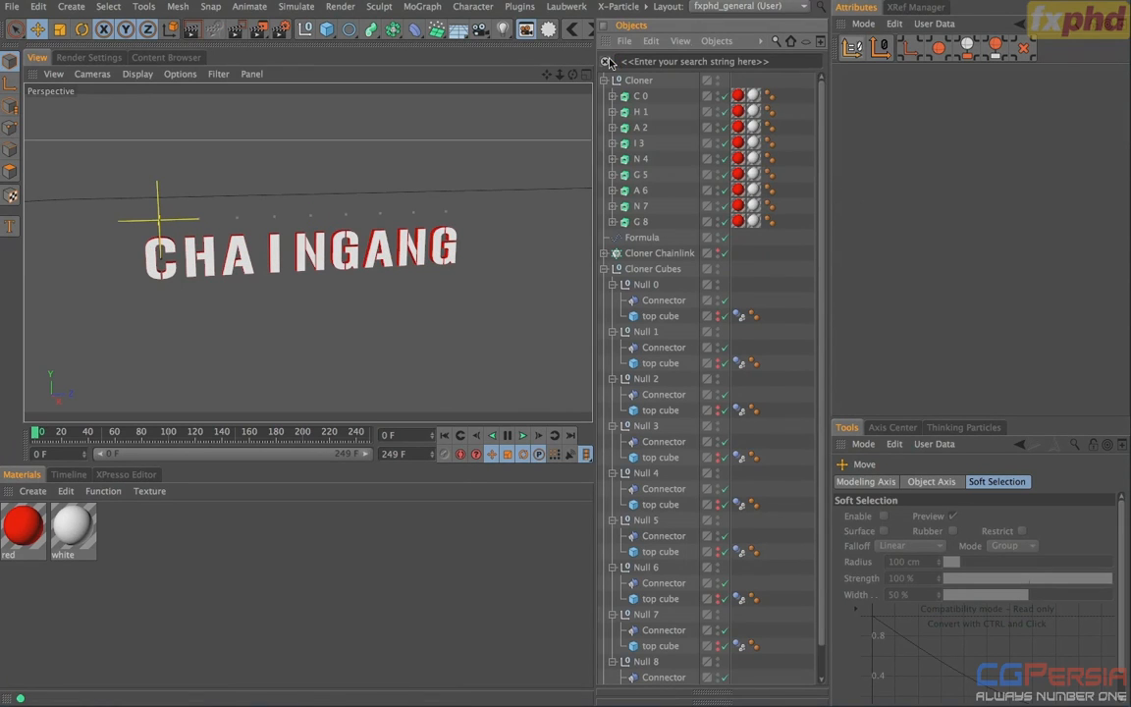
left_click(777, 42)
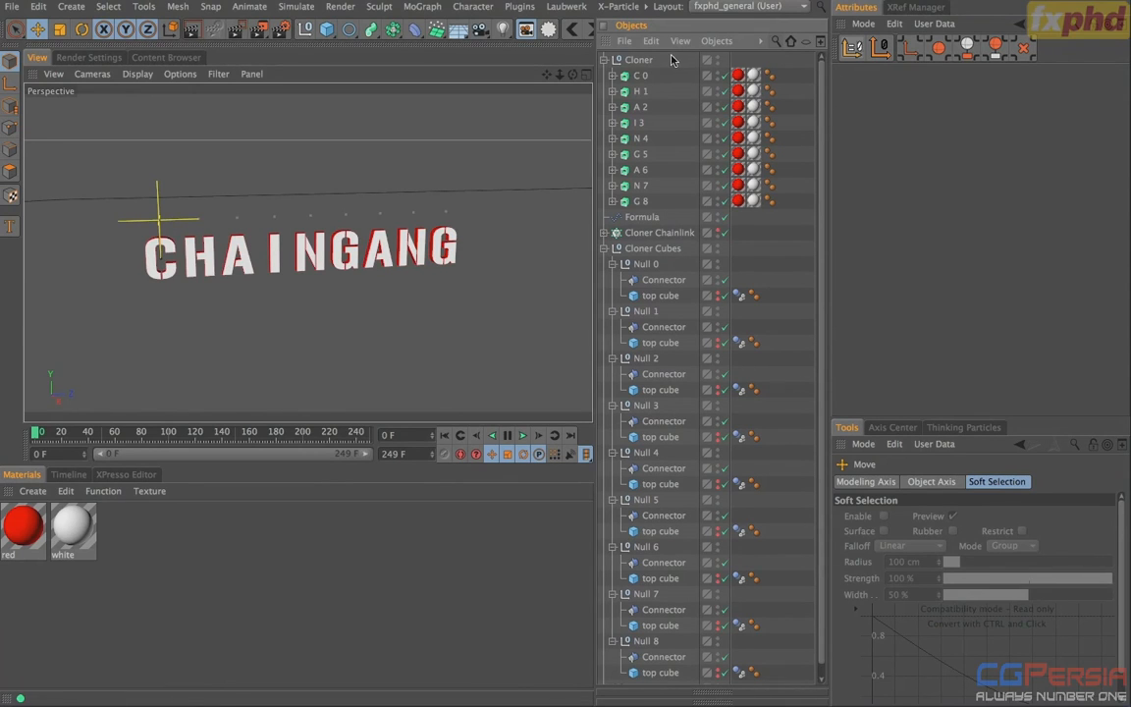
Step: Move the letter extrudes C 0 through G 8 into their matching nulls, Null 0 through Null 8, as direct children under Cloner Cubes
left_click_drag(638, 79, 656, 283)
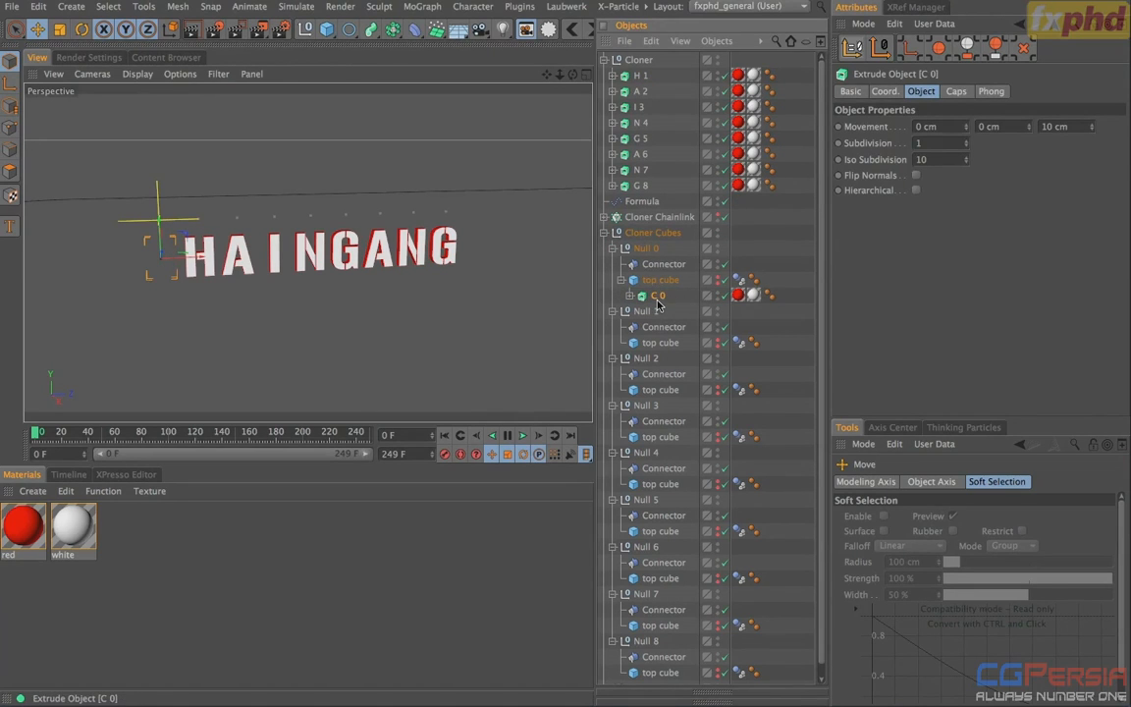
left_click(611, 250)
left_click(611, 249)
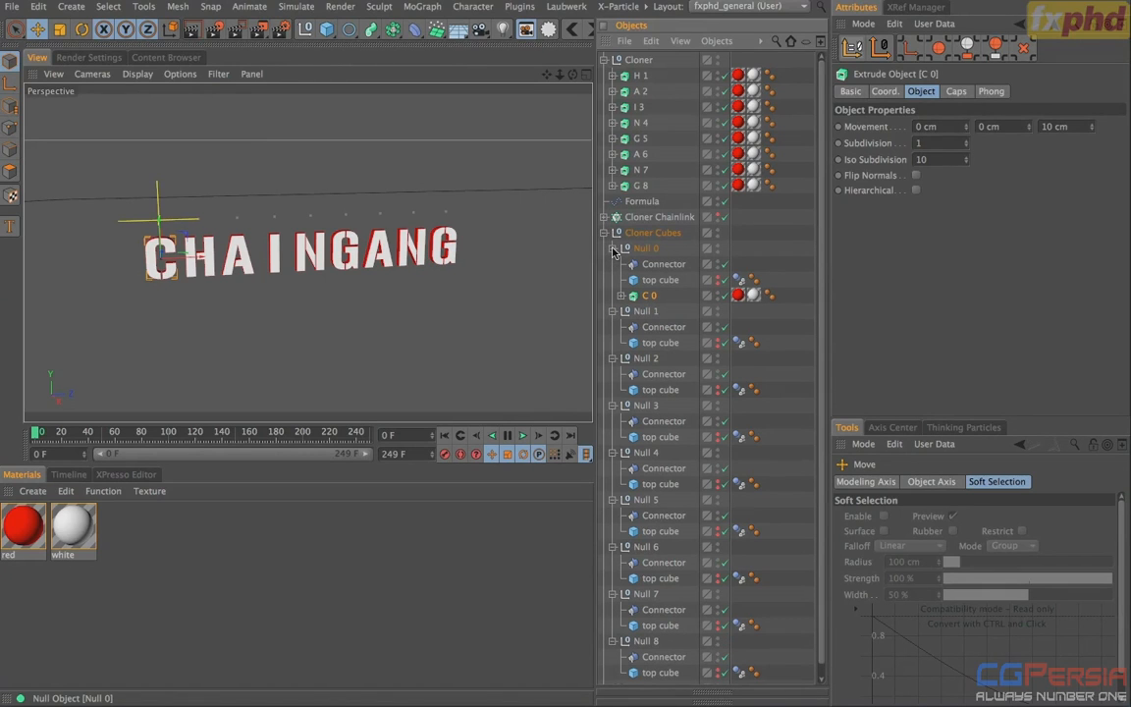
left_click_drag(639, 77, 645, 310)
left_click_drag(639, 75, 656, 498)
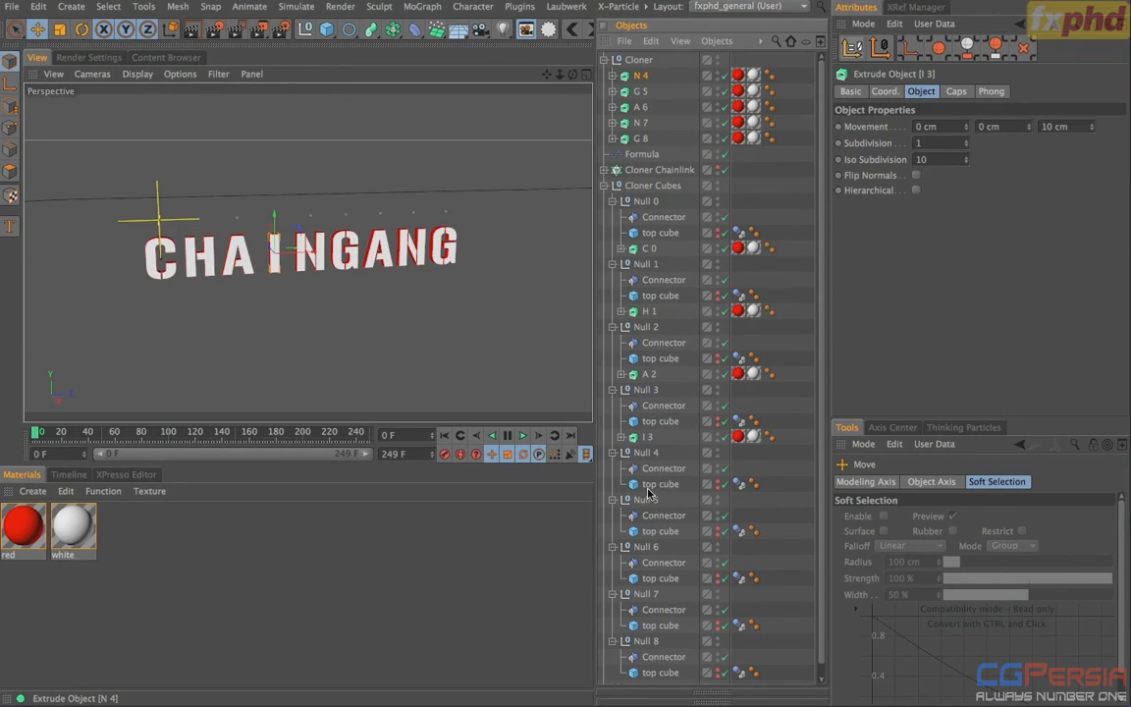
left_click_drag(639, 74, 647, 581)
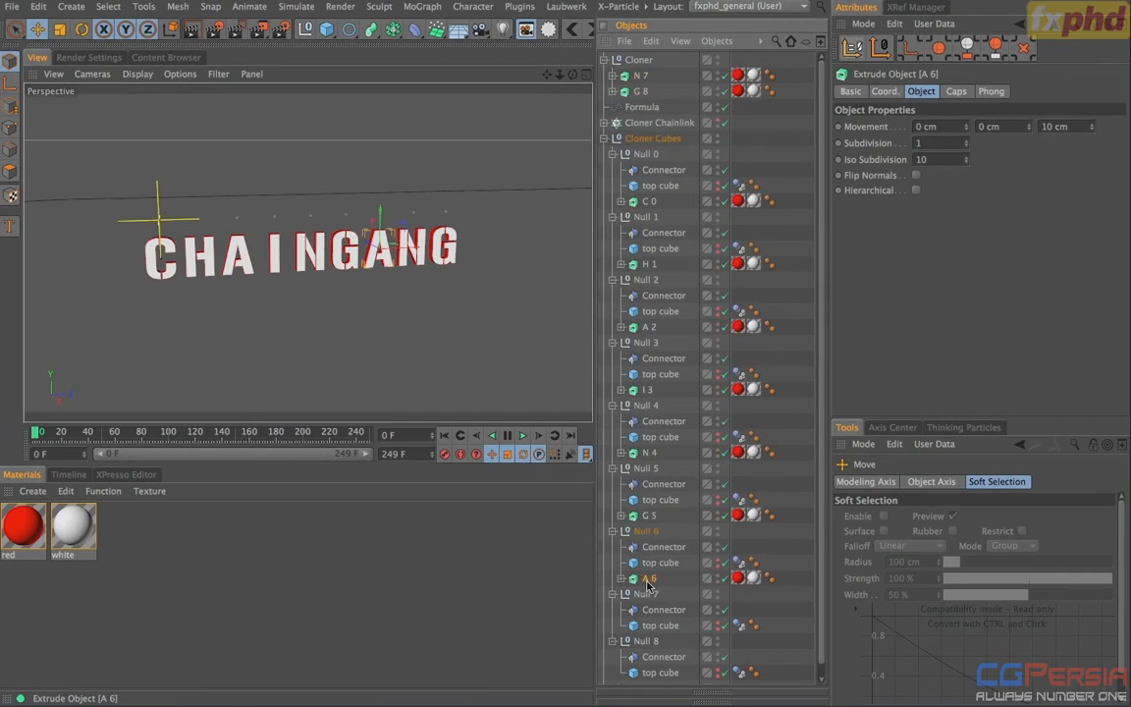
left_click(641, 75)
left_click_drag(643, 76, 650, 638)
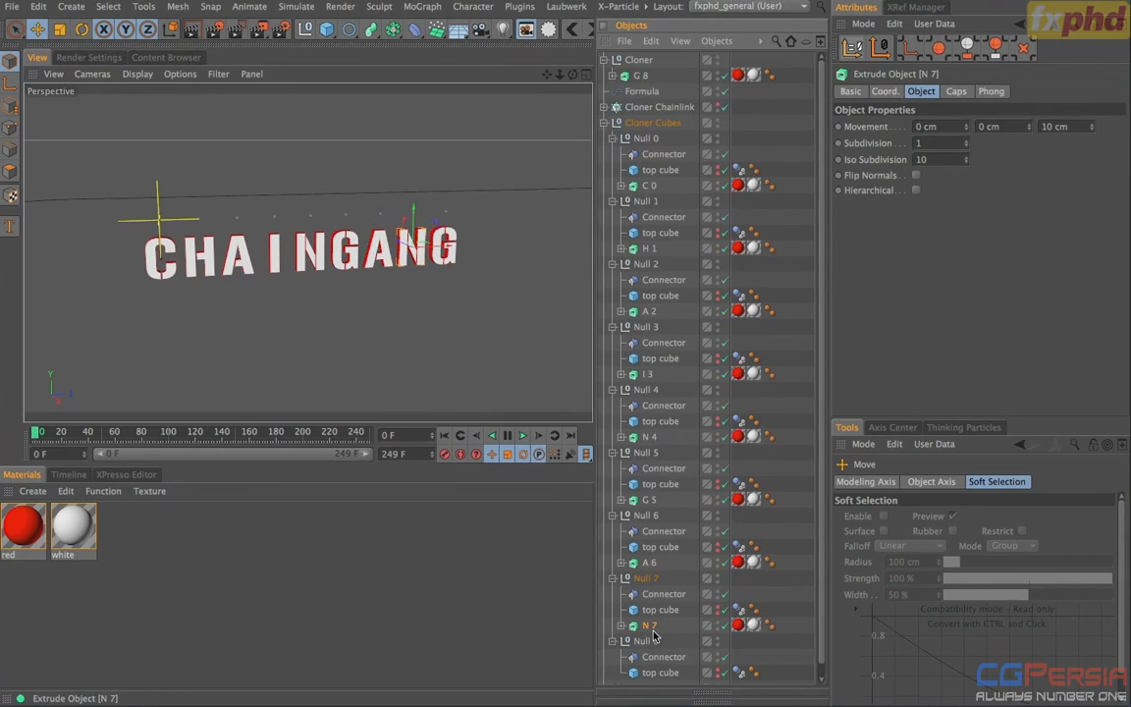
left_click_drag(641, 76, 661, 680)
left_click_drag(648, 680, 648, 613)
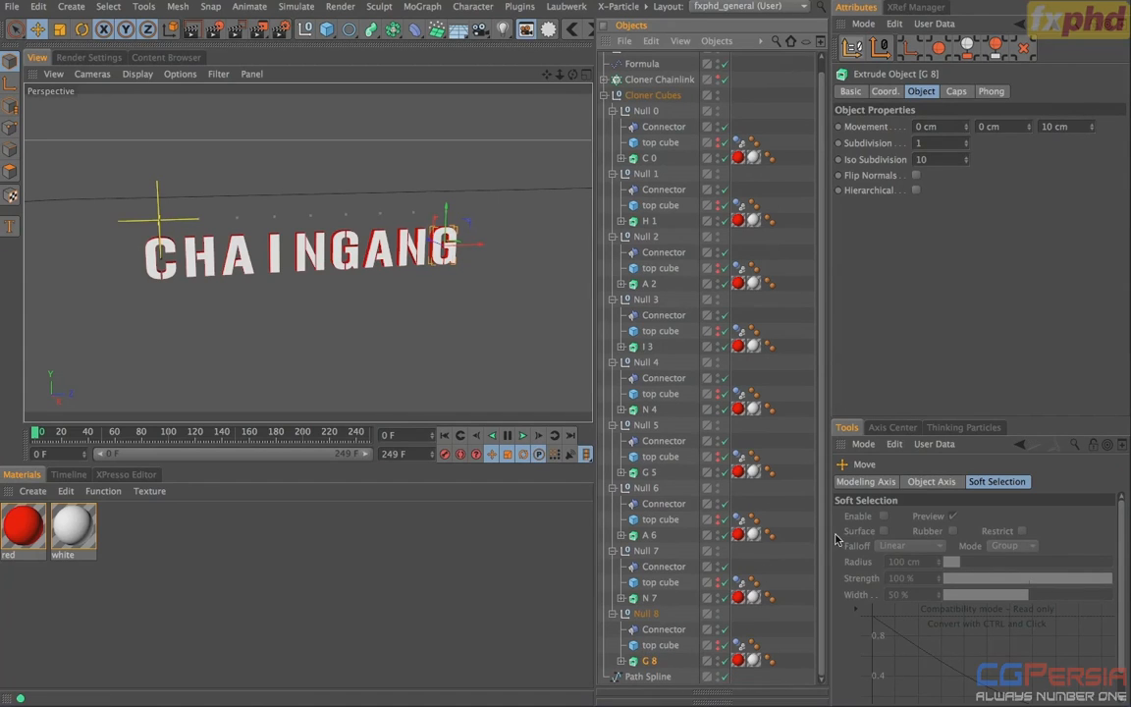
scroll(821, 341, "up", 1)
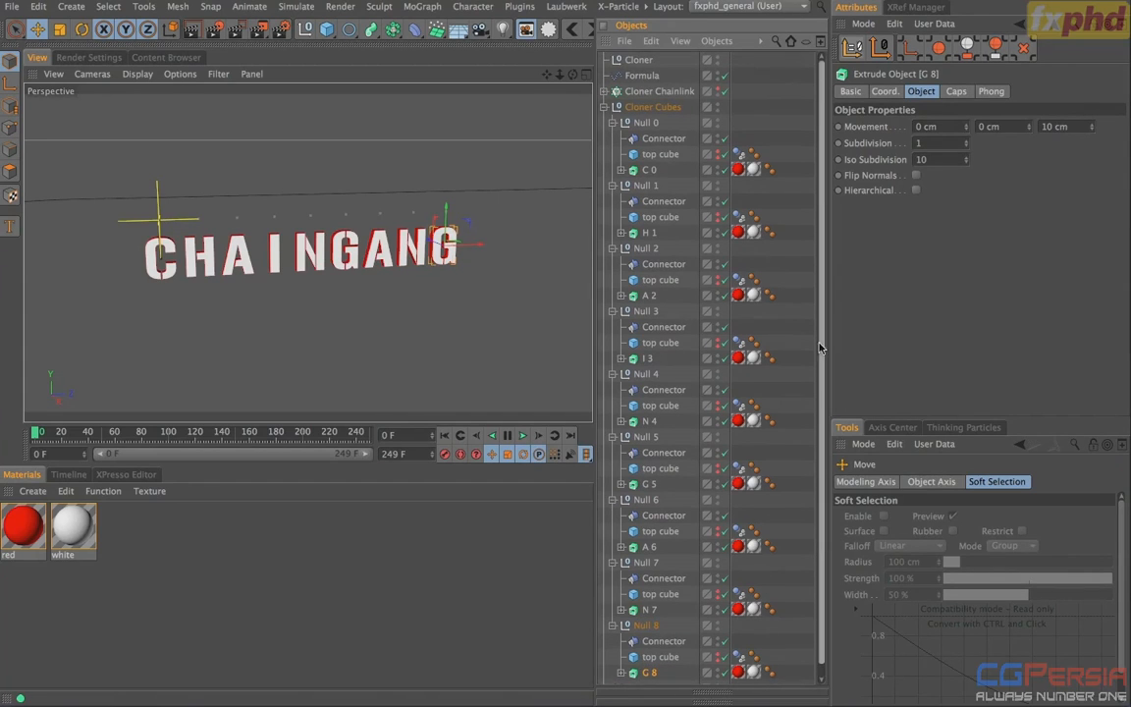
left_click(603, 109)
left_click(603, 108)
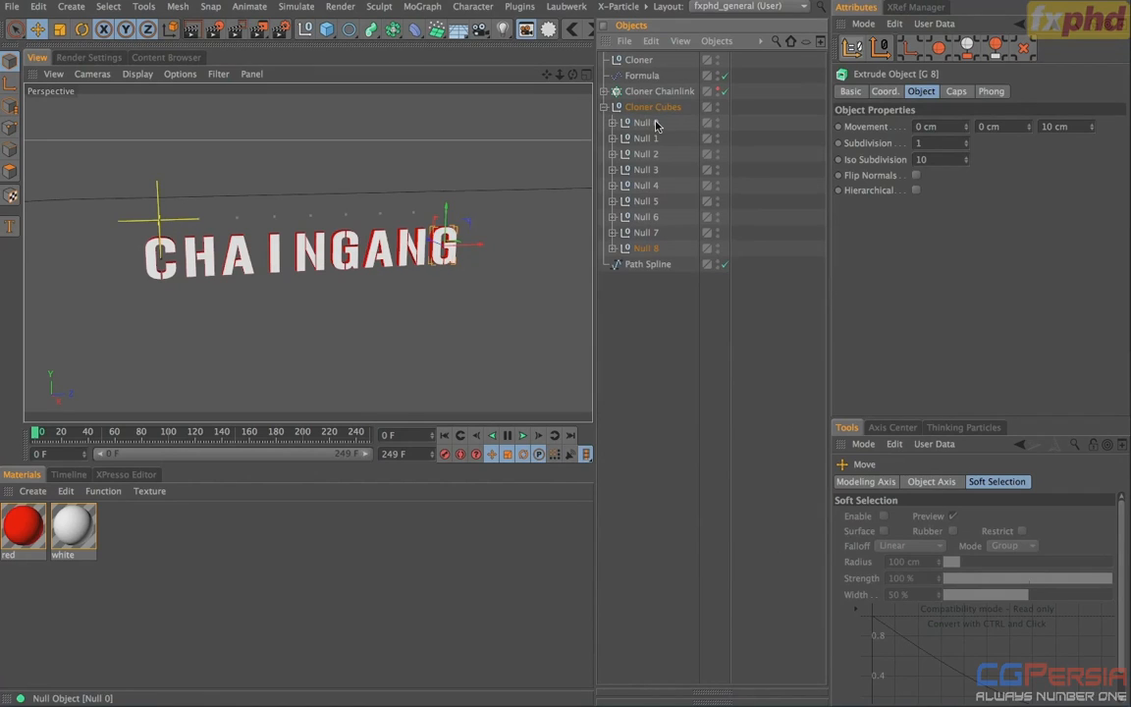
left_click(656, 124)
left_click(641, 250, "shift")
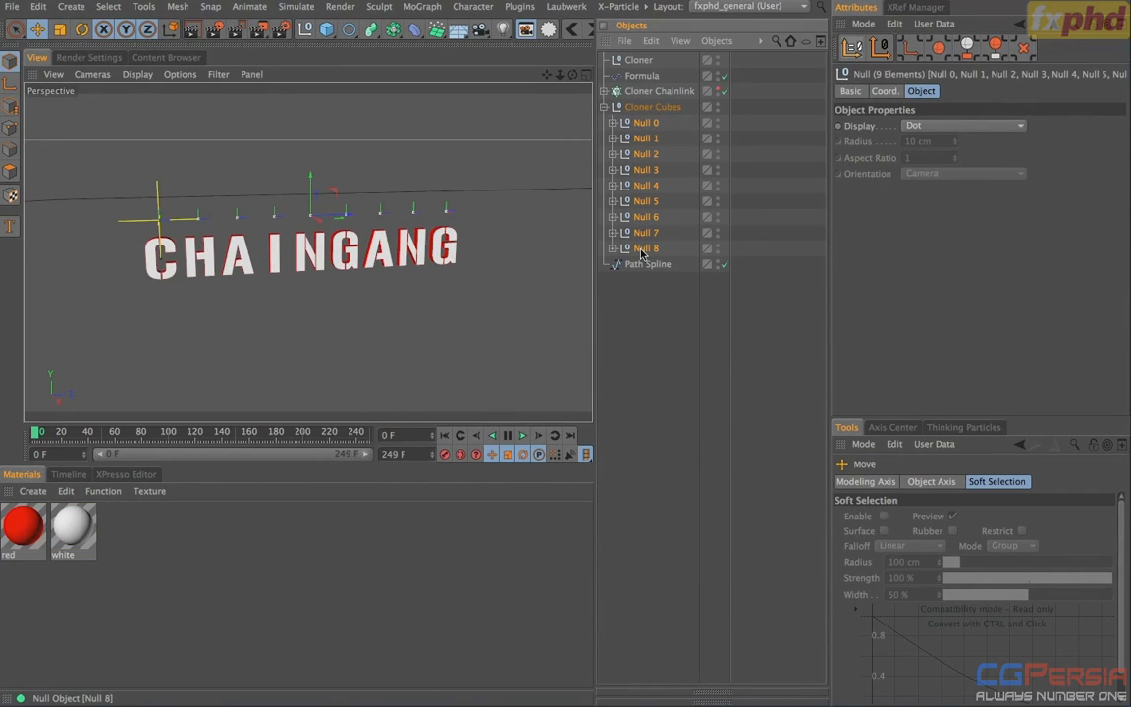
left_click(604, 108)
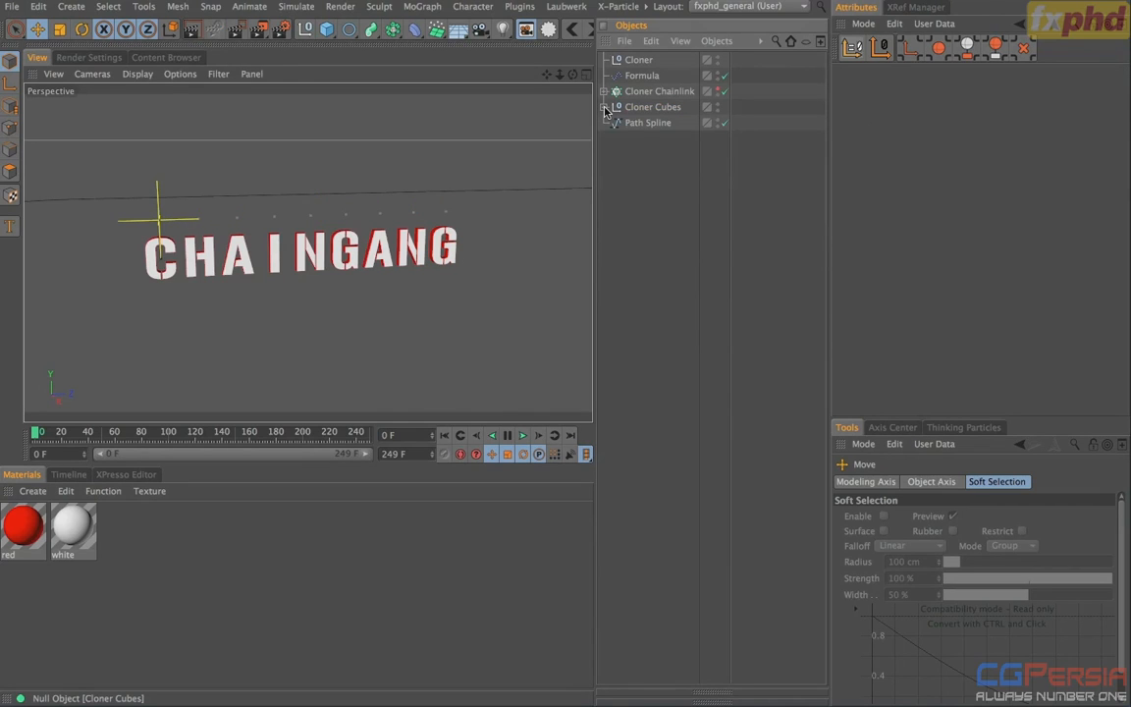
Step: Expand the whole Cloner Cubes hierarchy and filter the object list to show only Extrude objects
left_click(604, 107, "ctrl")
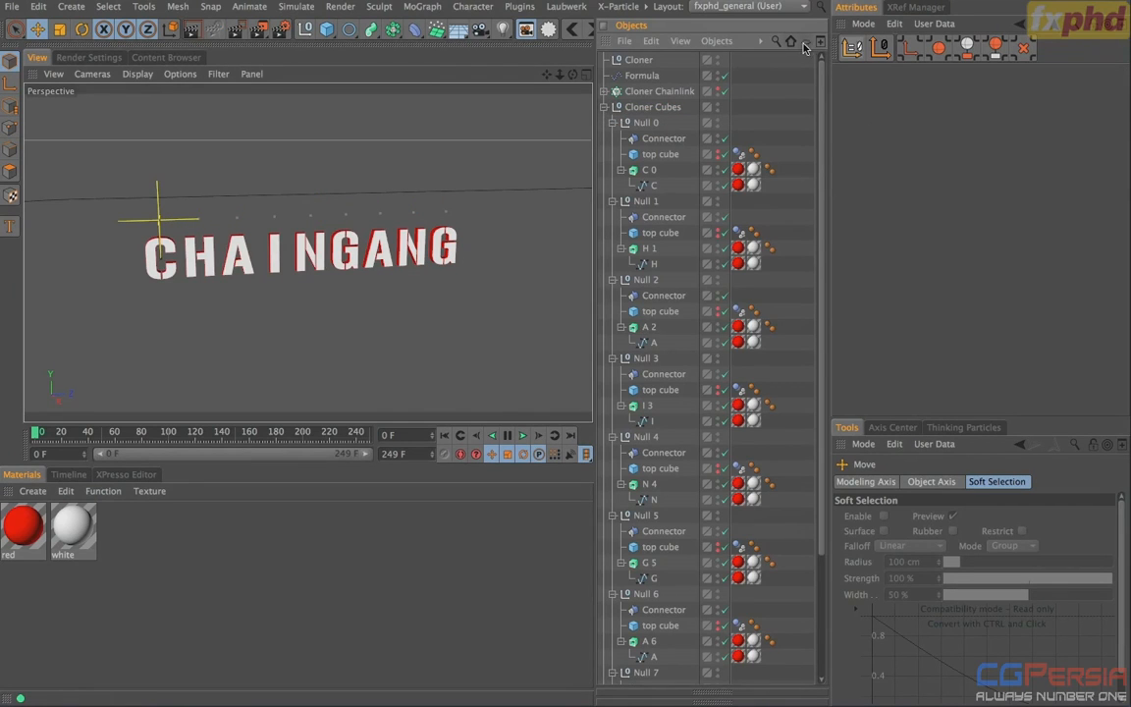
left_click(806, 44)
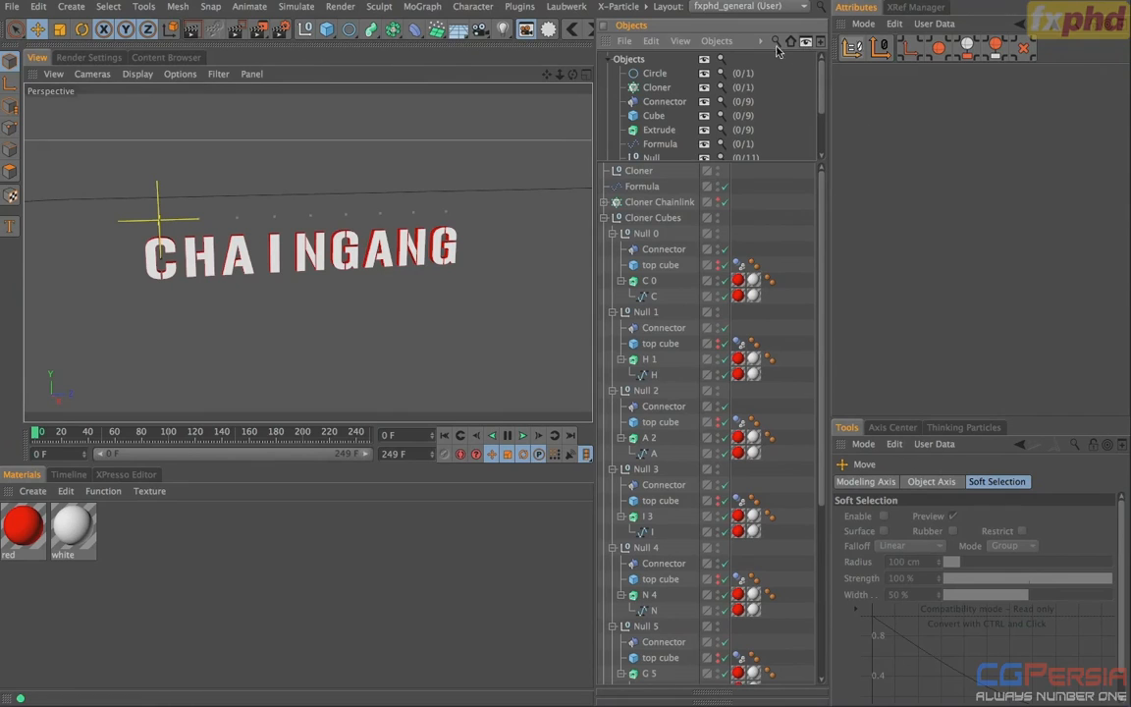
left_click(608, 60)
left_click(608, 61)
left_click(704, 130)
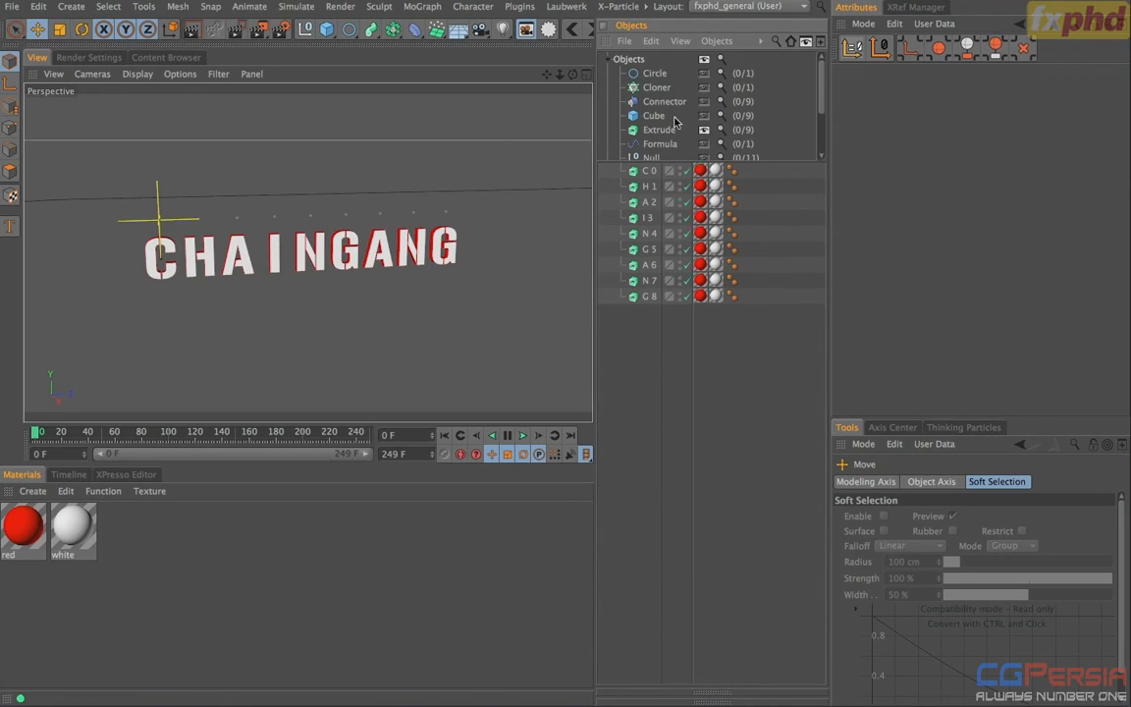
Step: Add Rigid Body simulation tags to all nine letter extrudes, C 0 through G 8
left_click_drag(622, 343, 646, 165)
right_click(648, 175)
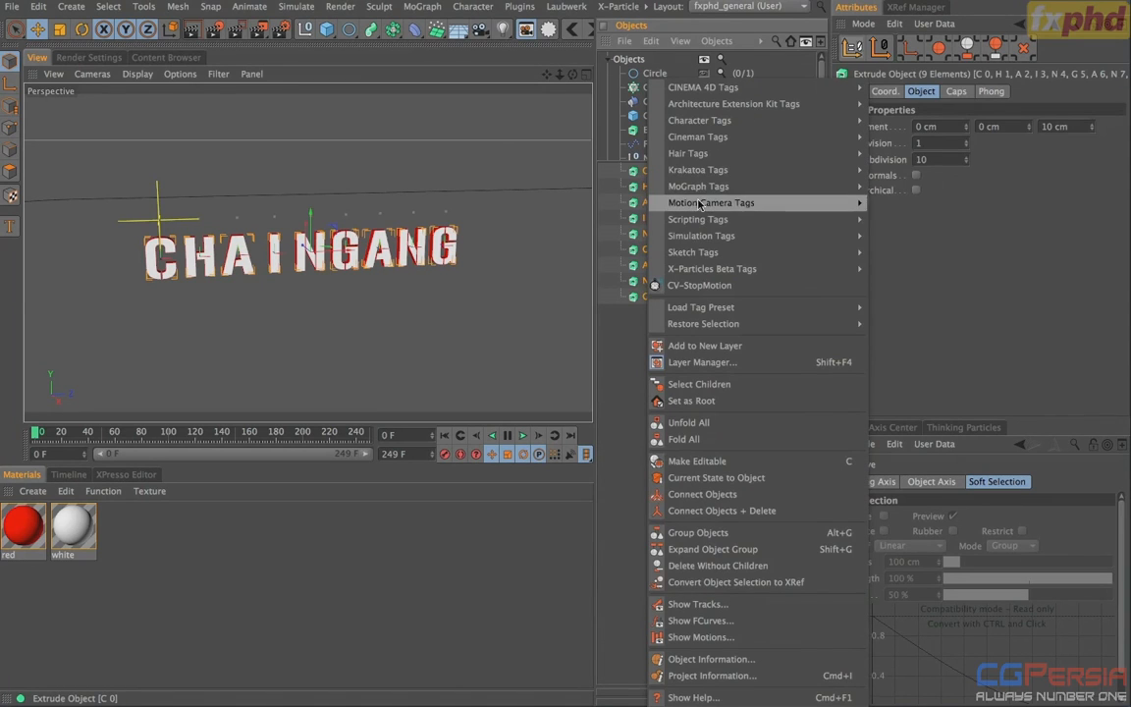
mouse_move(696, 239)
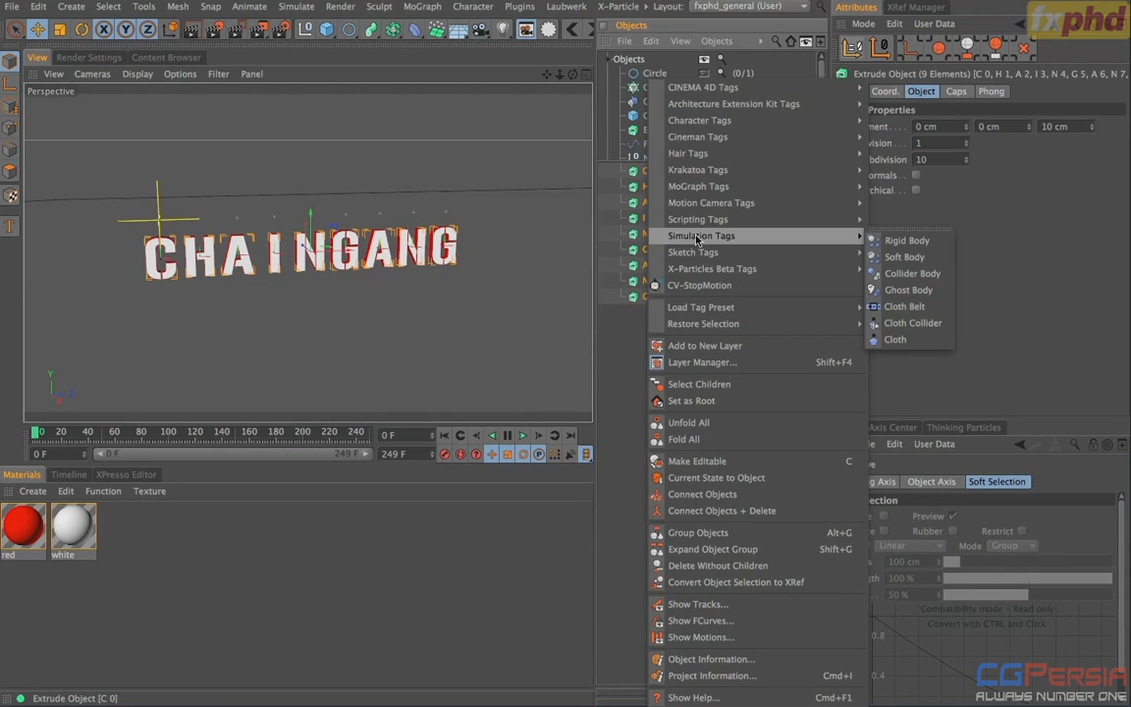
left_click(896, 241)
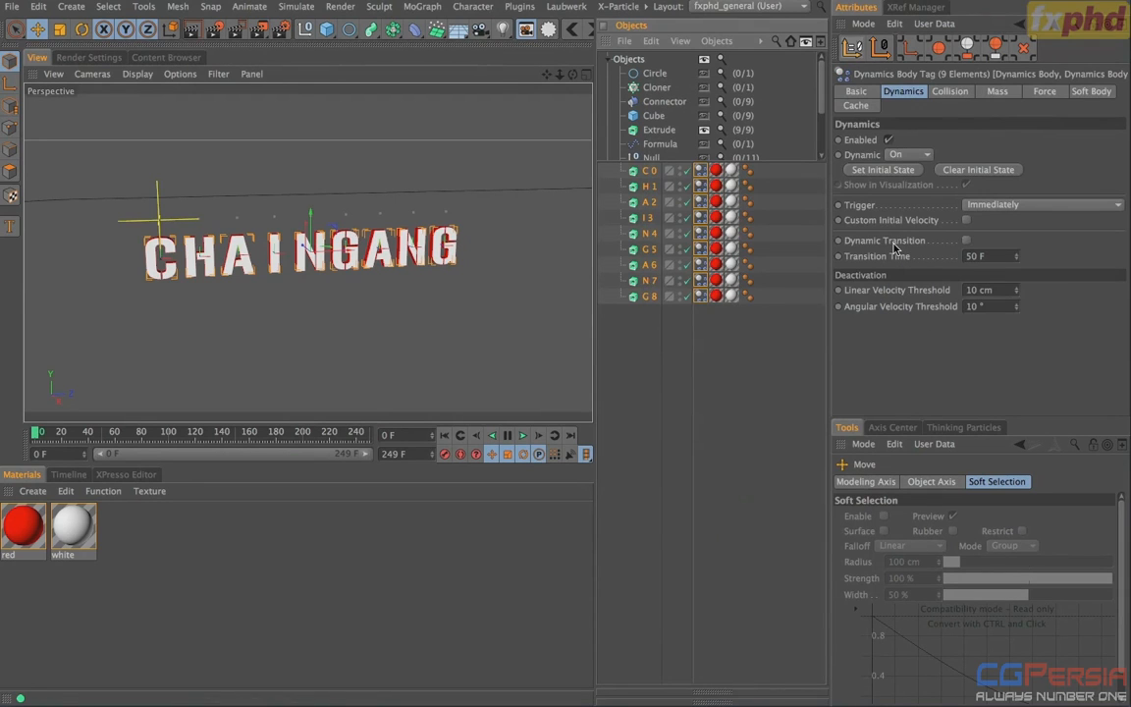
Step: Show all object types in the object list again and close the object filter
left_click(704, 62)
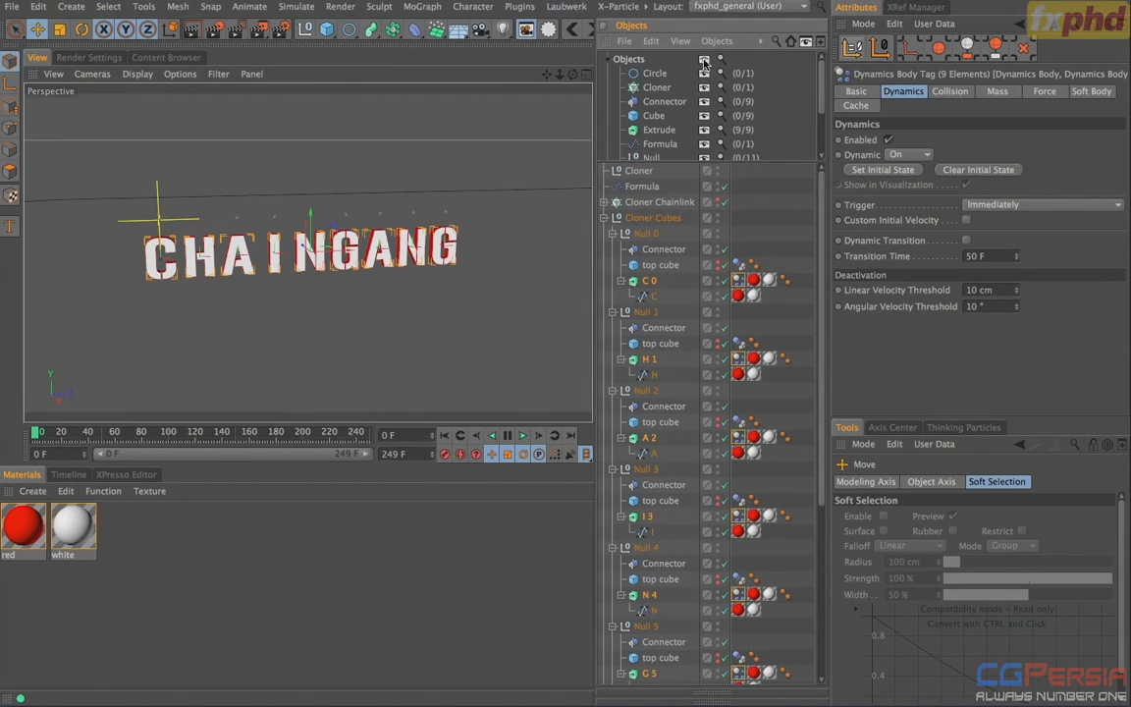
left_click(608, 60)
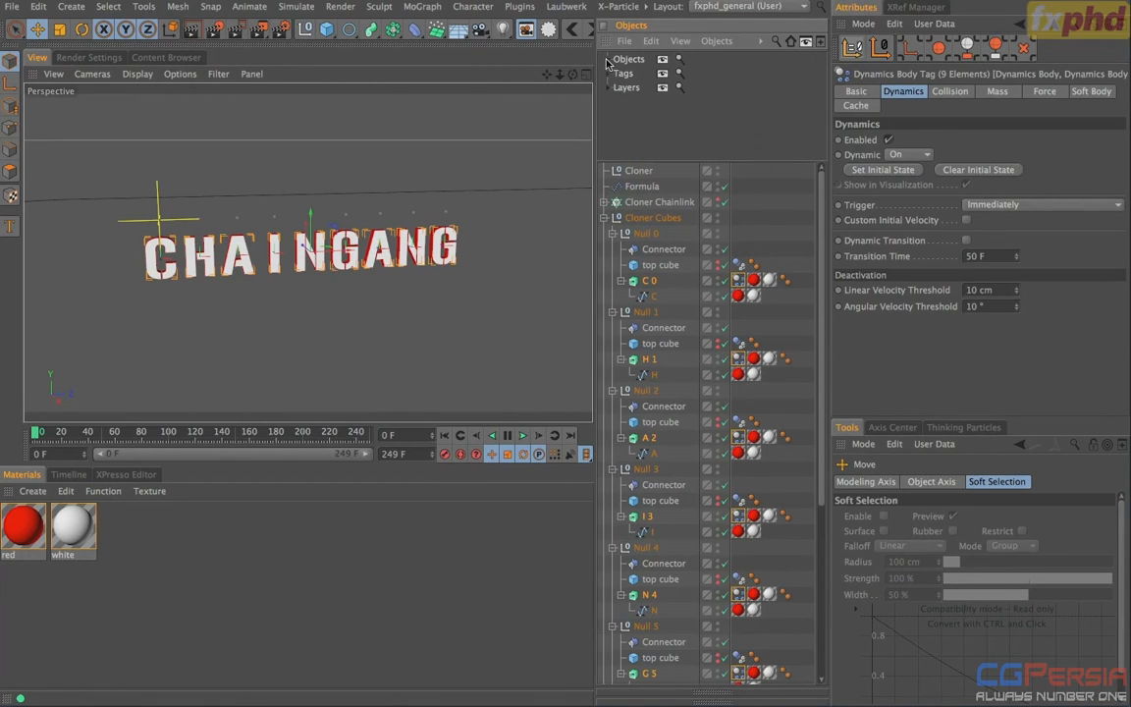
left_click(805, 43)
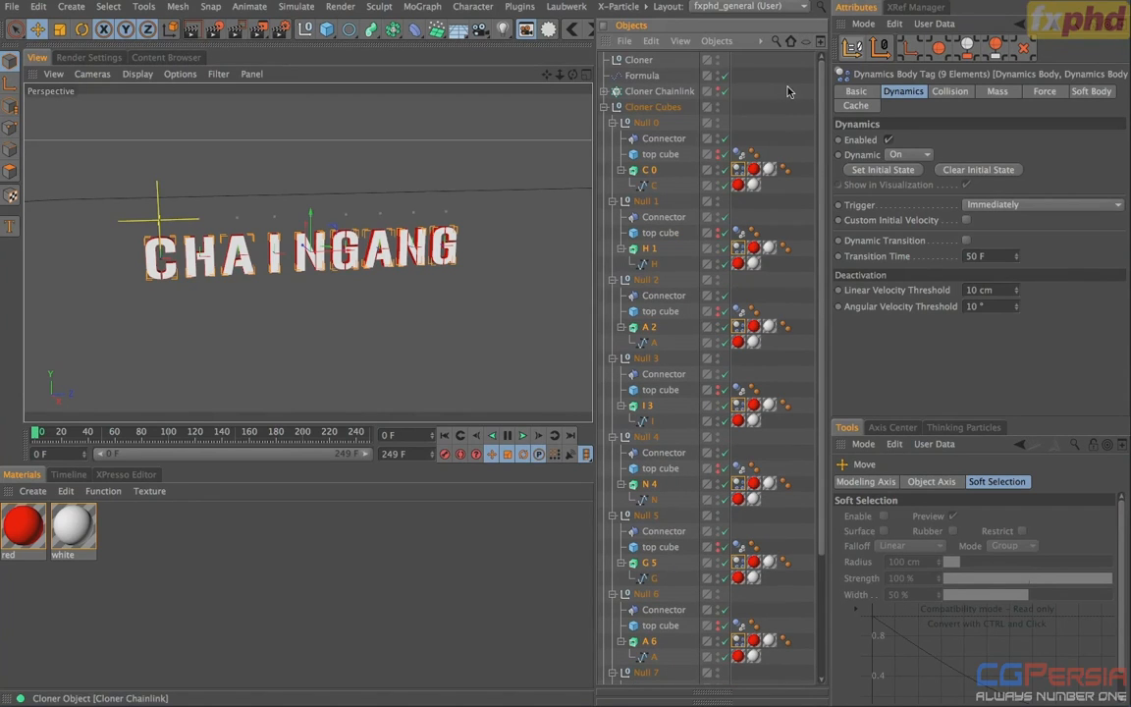
Step: Collapse the Cloner Cubes hierarchy, then expand Null 0 through Null 8 one level to list each connector, top cube and letter
left_click(604, 108)
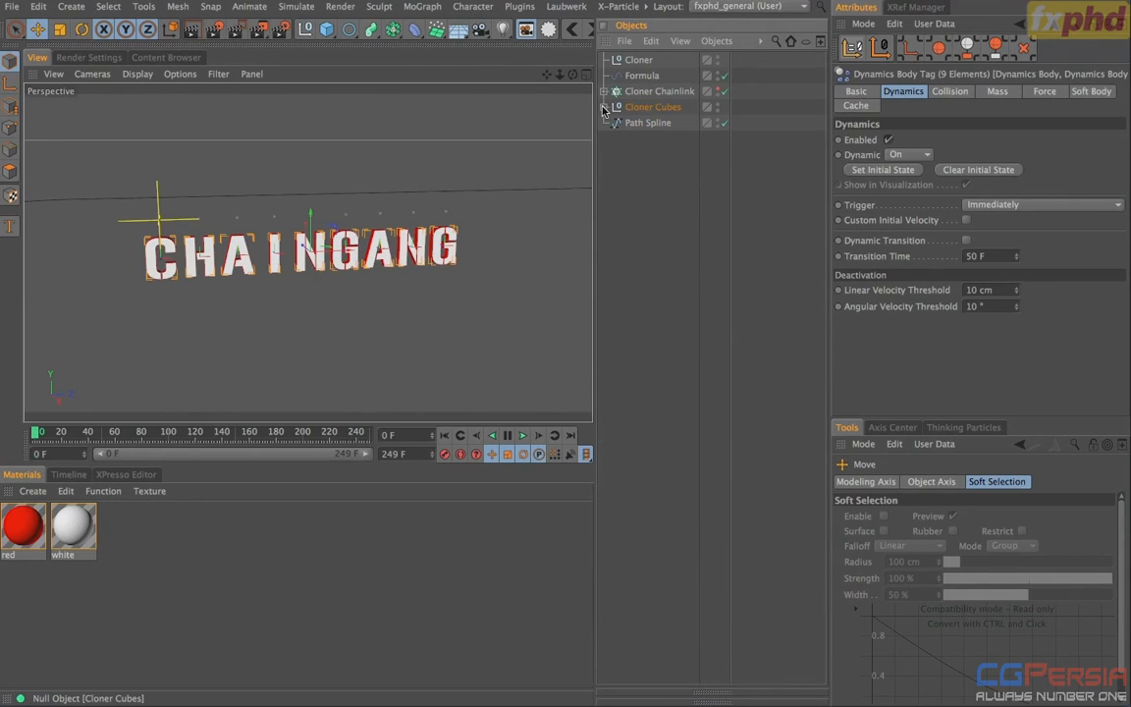
left_click(604, 108)
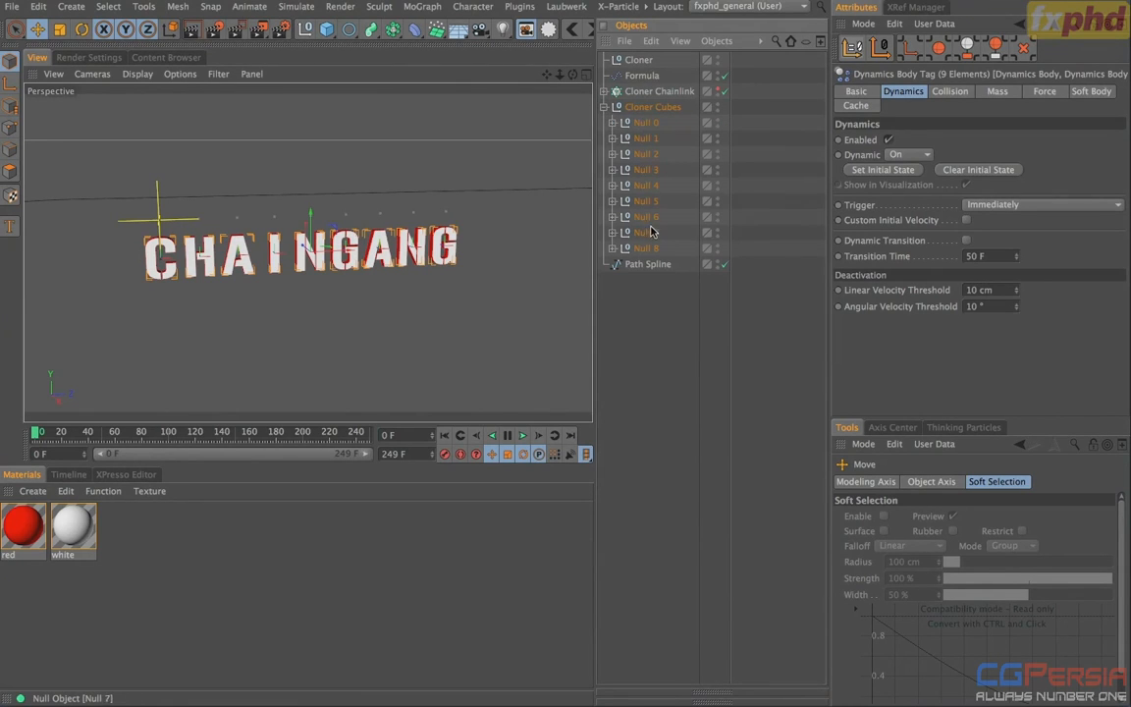
left_click(610, 122)
left_click(612, 186)
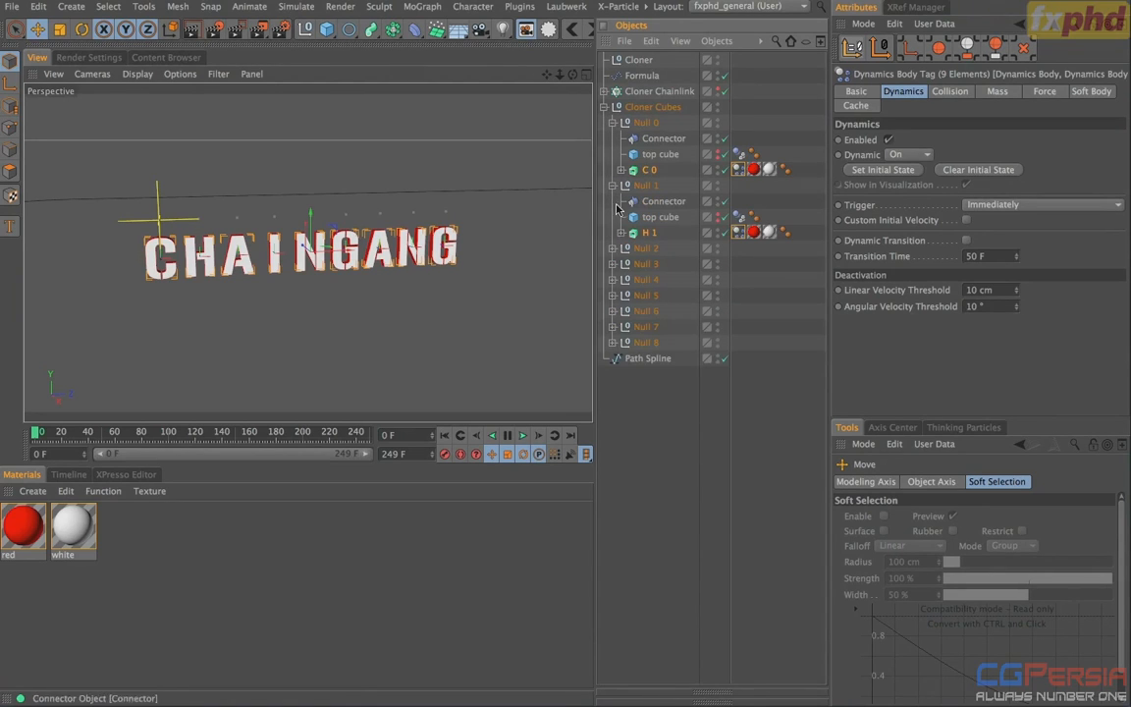
left_click(612, 249)
left_click(613, 311)
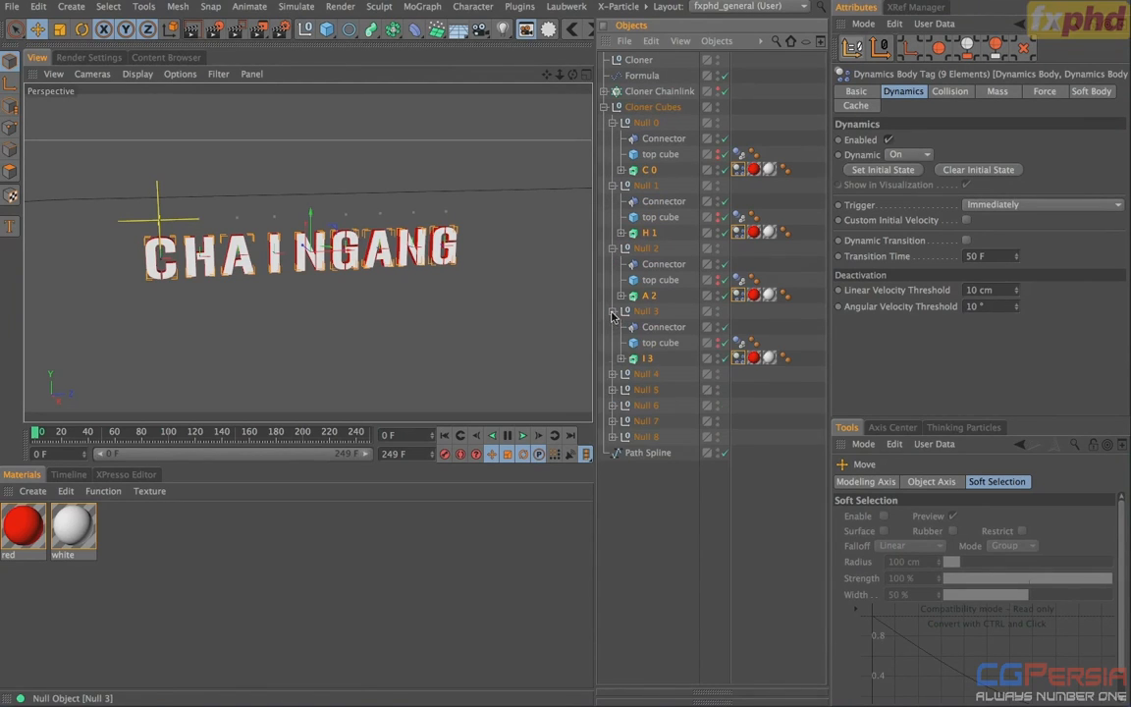
left_click(612, 374)
left_click(611, 437)
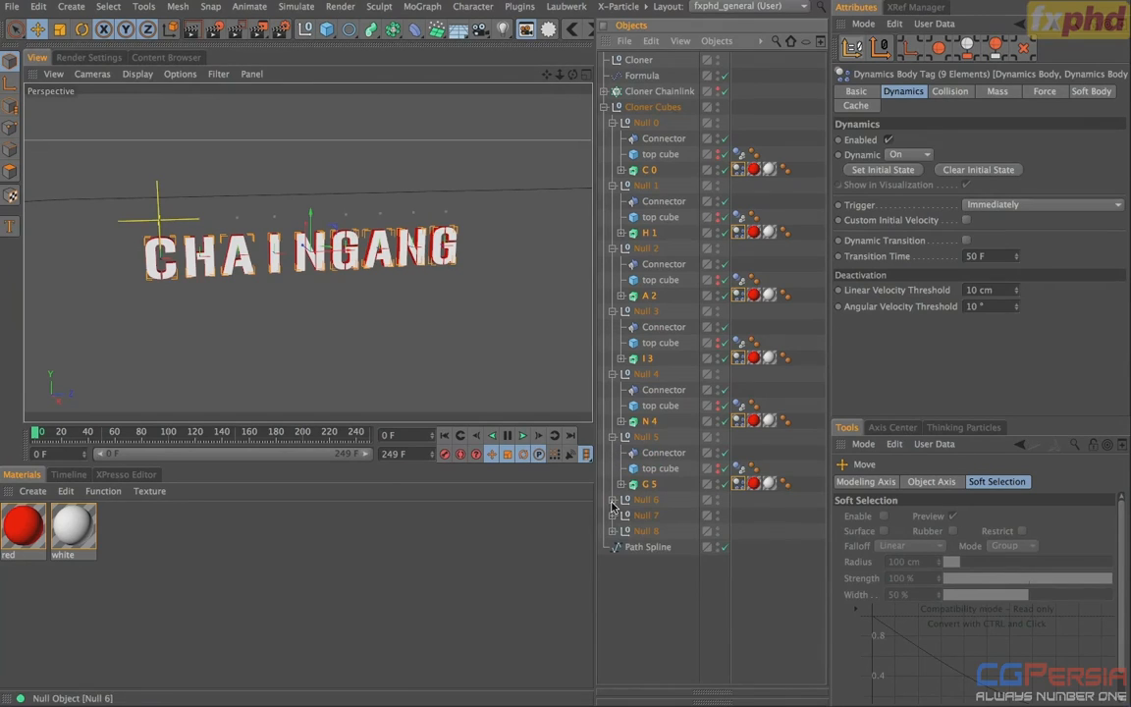
left_click(612, 499)
left_click(612, 562)
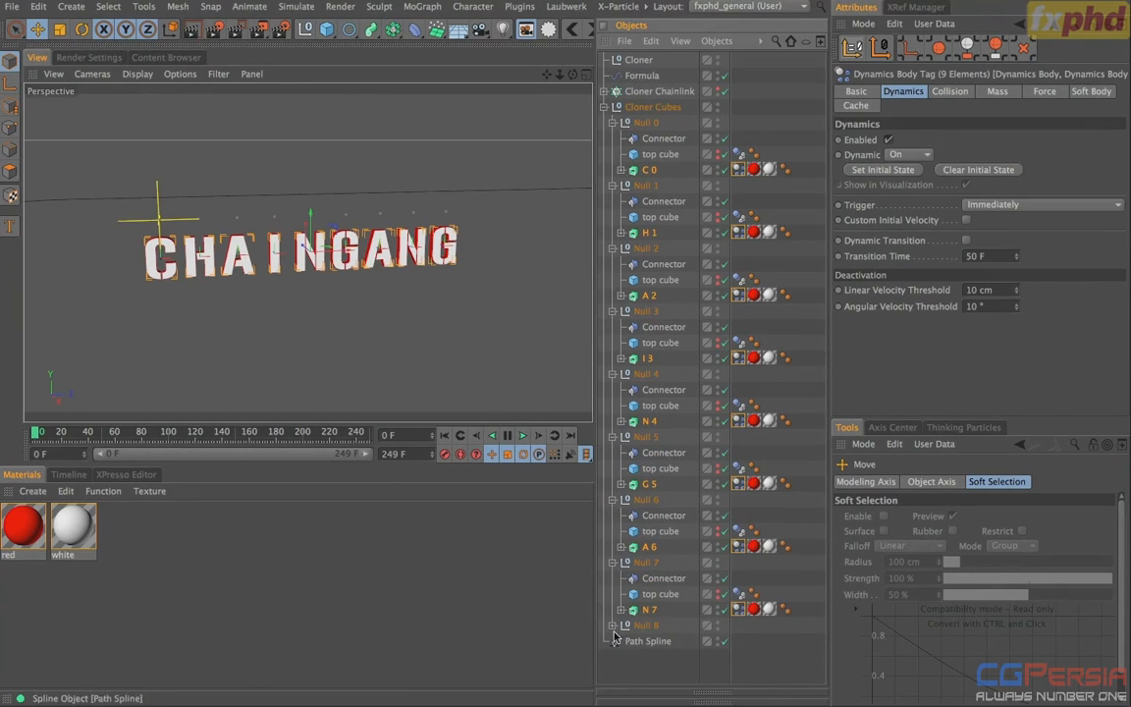
left_click(611, 625)
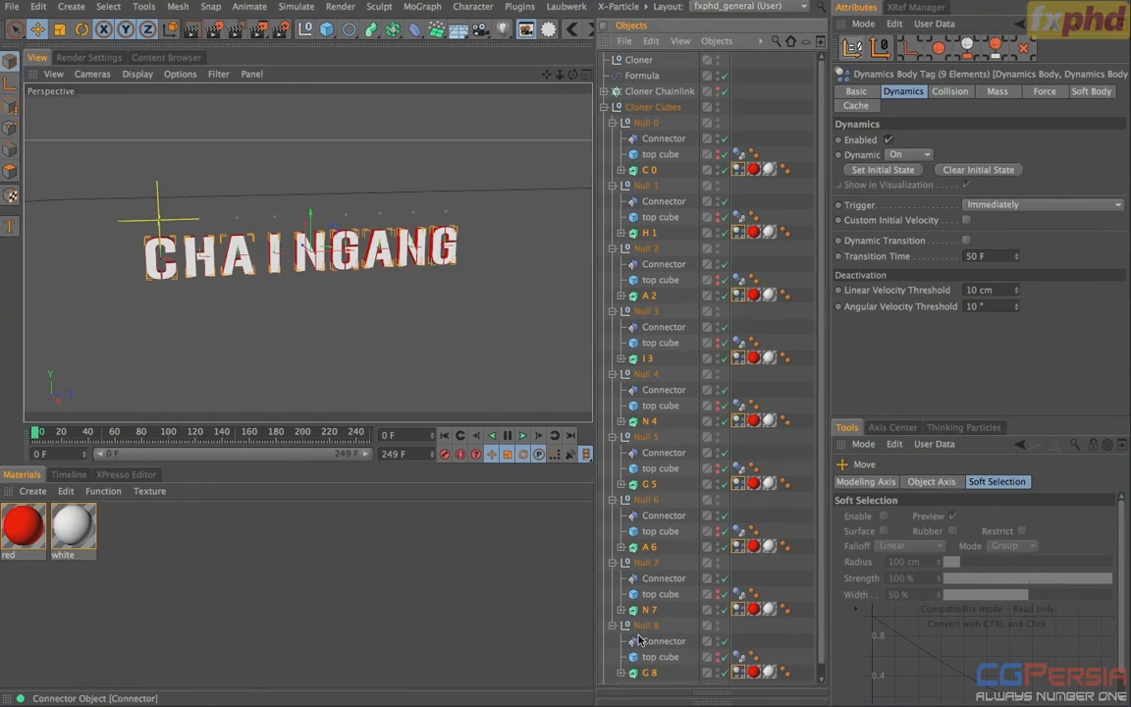
Step: Assign each null's own letter extrude, C 0 through G 8, as Object B of its hinge connector
left_click(663, 138)
left_click_drag(649, 169, 952, 202)
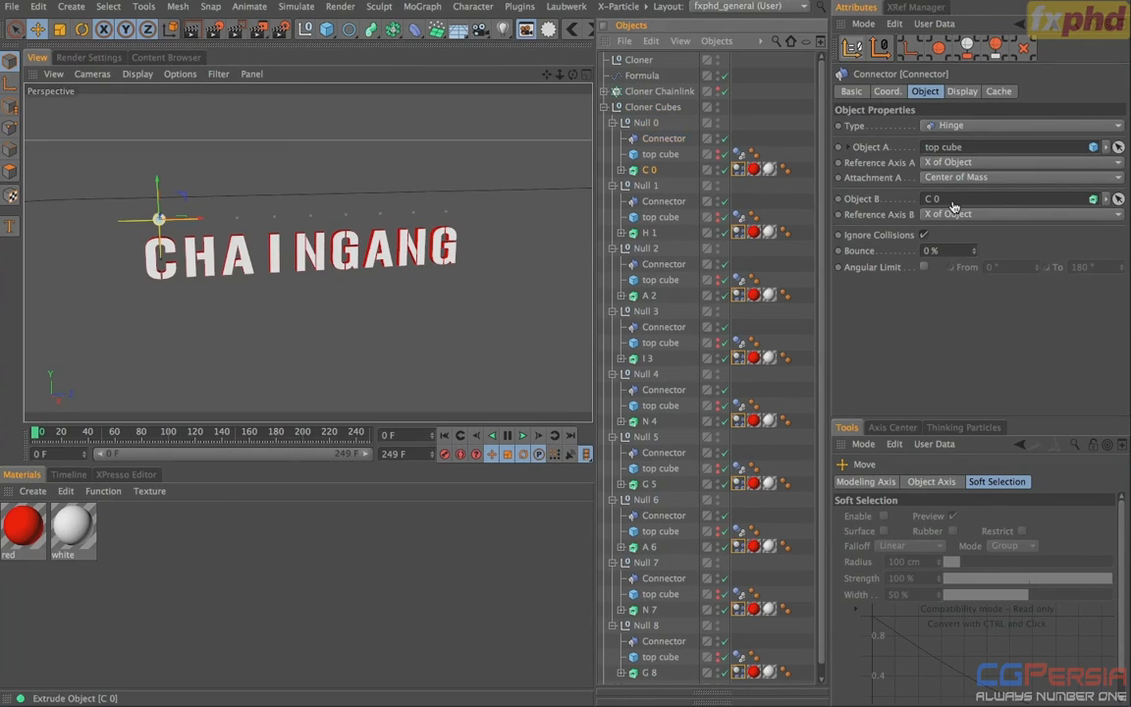
left_click(673, 202)
left_click_drag(649, 233, 868, 198)
left_click(664, 264)
left_click_drag(648, 298, 868, 198)
left_click(663, 328)
left_click_drag(648, 358, 918, 200)
left_click(671, 392)
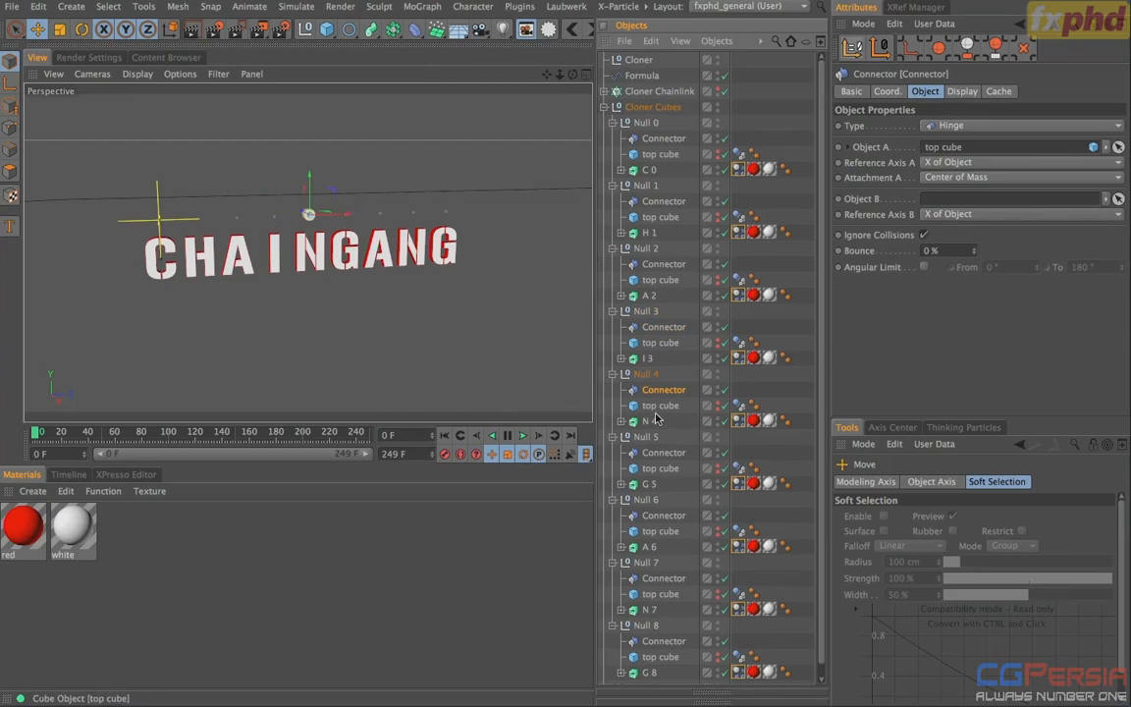
left_click_drag(646, 423, 946, 203)
left_click(664, 452)
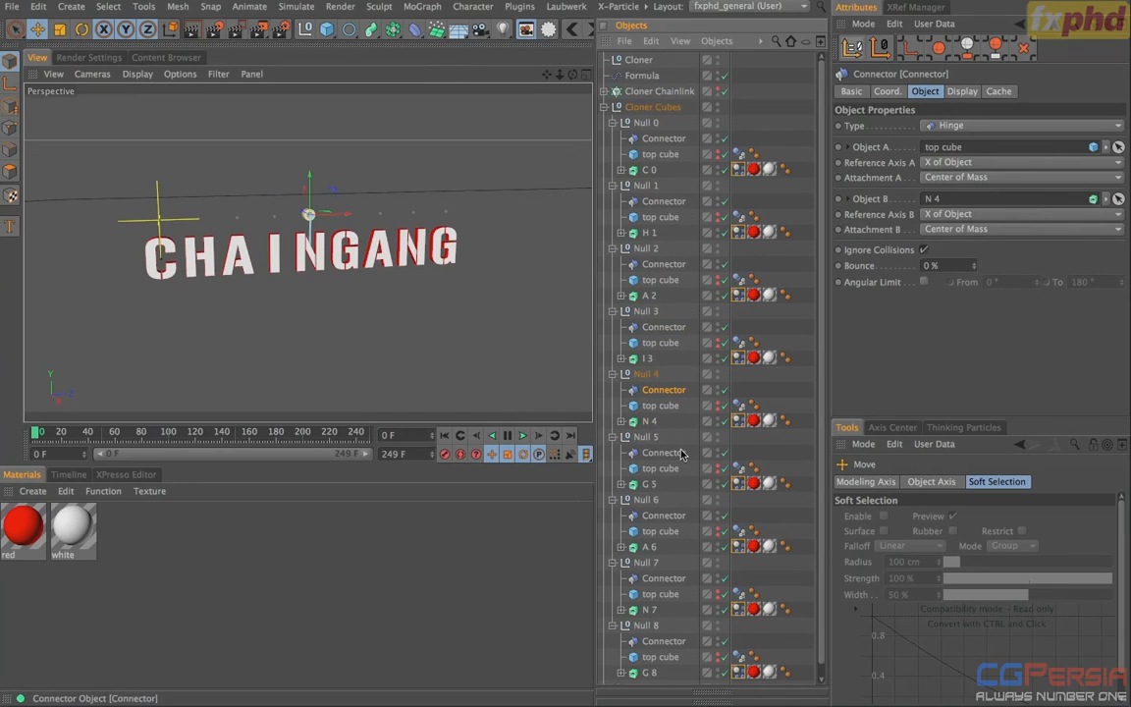
left_click_drag(648, 484, 854, 199)
left_click(664, 516)
left_click_drag(650, 547, 868, 199)
left_click(664, 578)
left_click_drag(664, 613, 965, 200)
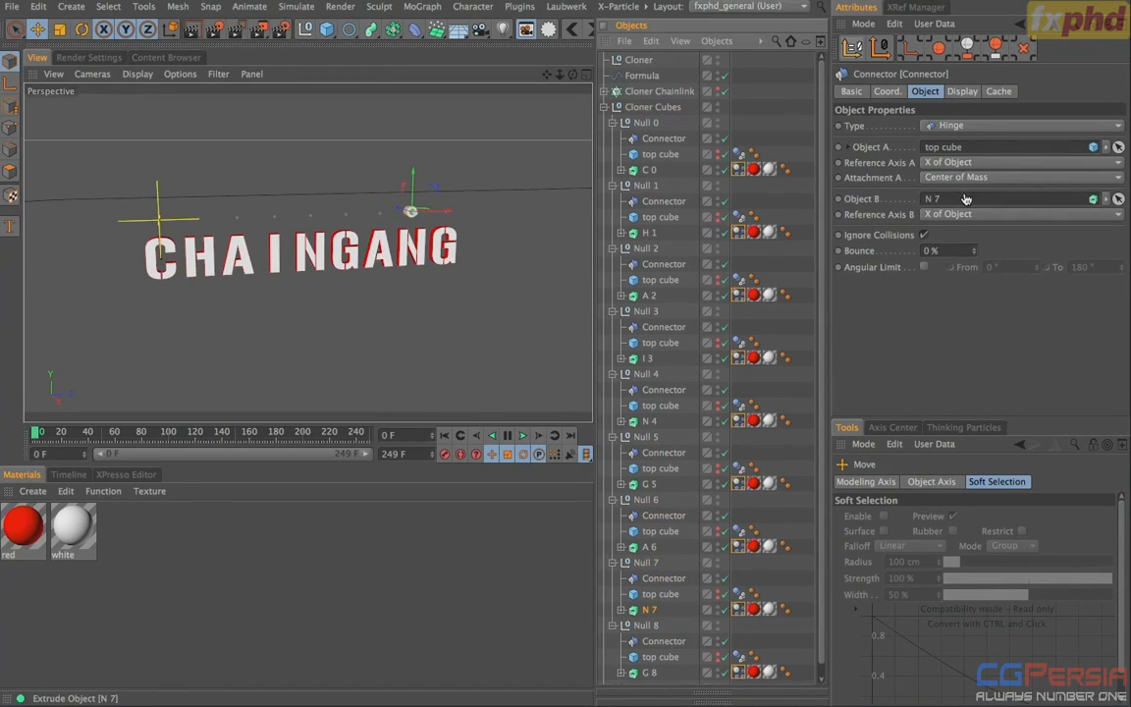
left_click(664, 641)
left_click_drag(650, 675, 979, 203)
Step: Select the connectors of Null 5 through Null 8 together and inspect their hinge links to the letters
left_click_drag(492, 189, 492, 233, "alt")
left_click(664, 578, "ctrl")
left_click(664, 515, "ctrl")
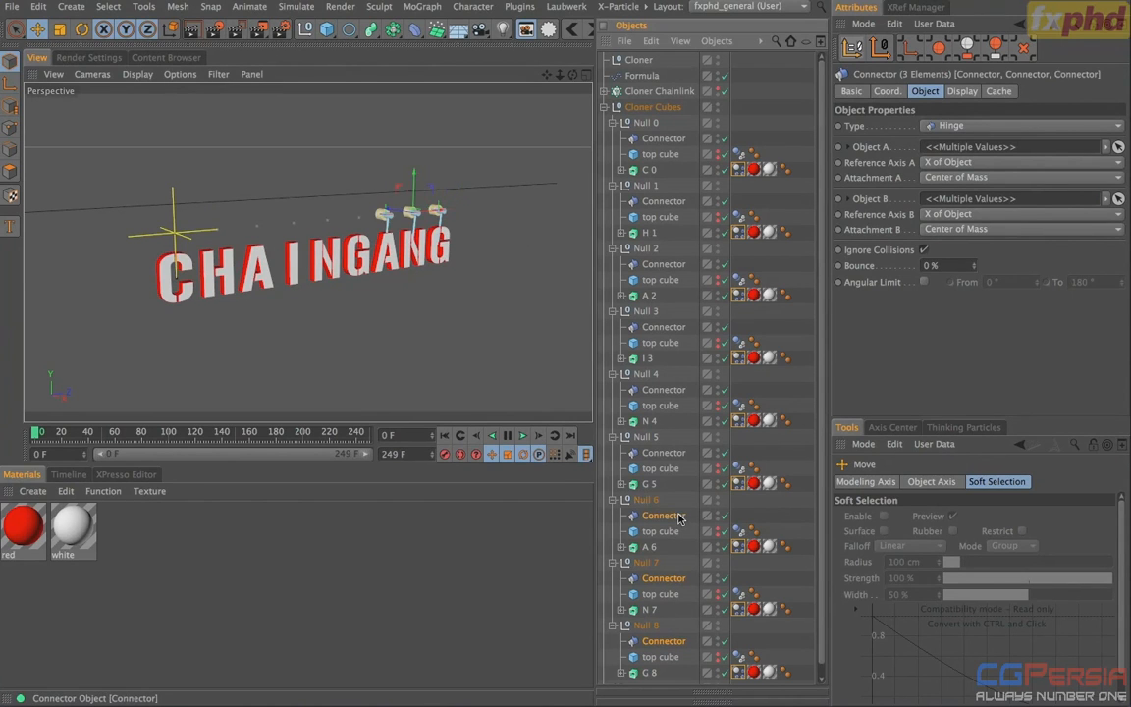
left_click(664, 453, "ctrl")
left_click_drag(491, 236, 381, 250, "alt")
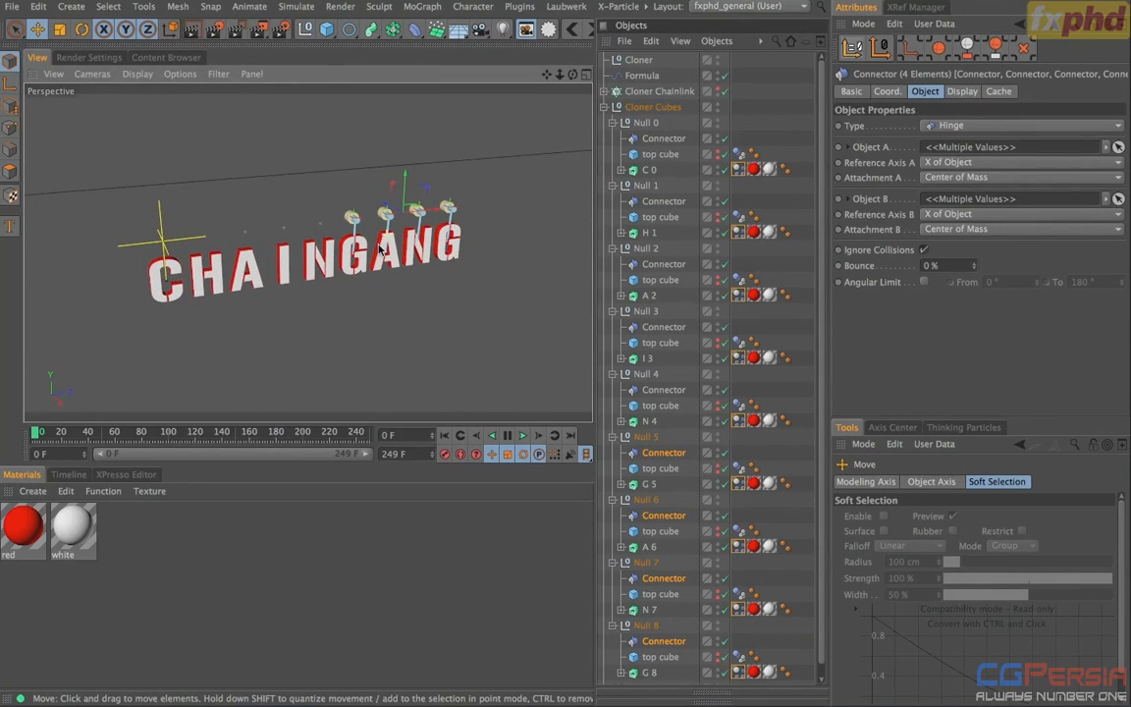
Step: Collapse the Cloner Cubes hierarchy and delete the empty Cloner null
left_click(604, 106)
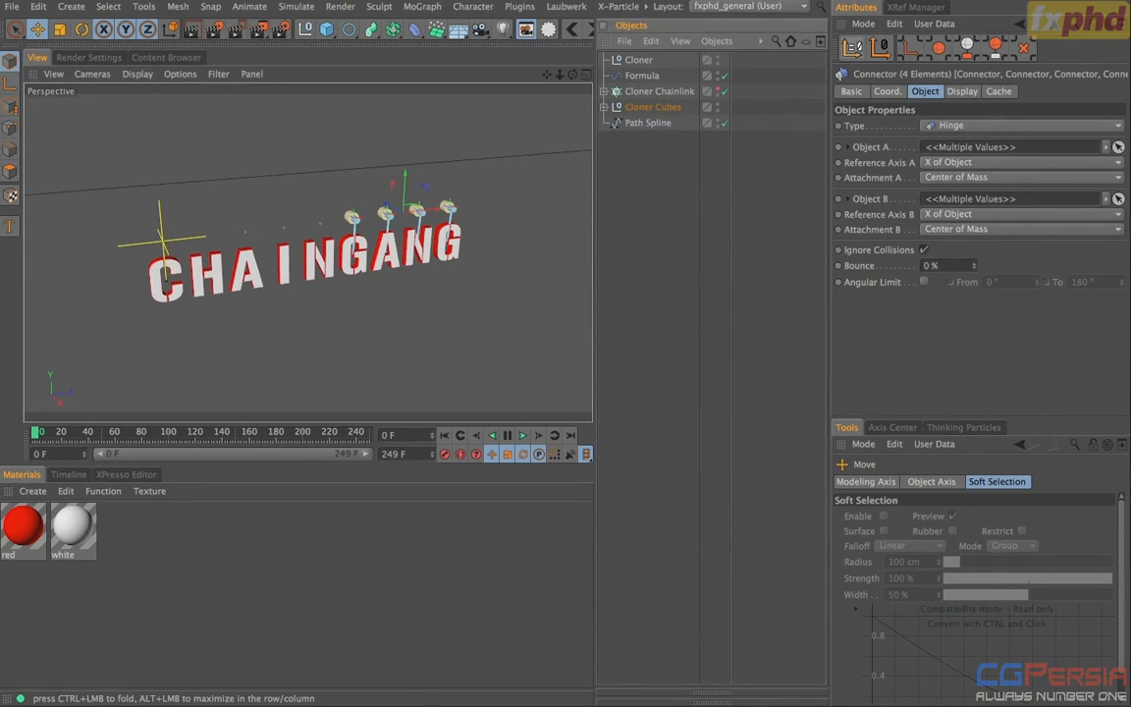
left_click(640, 60)
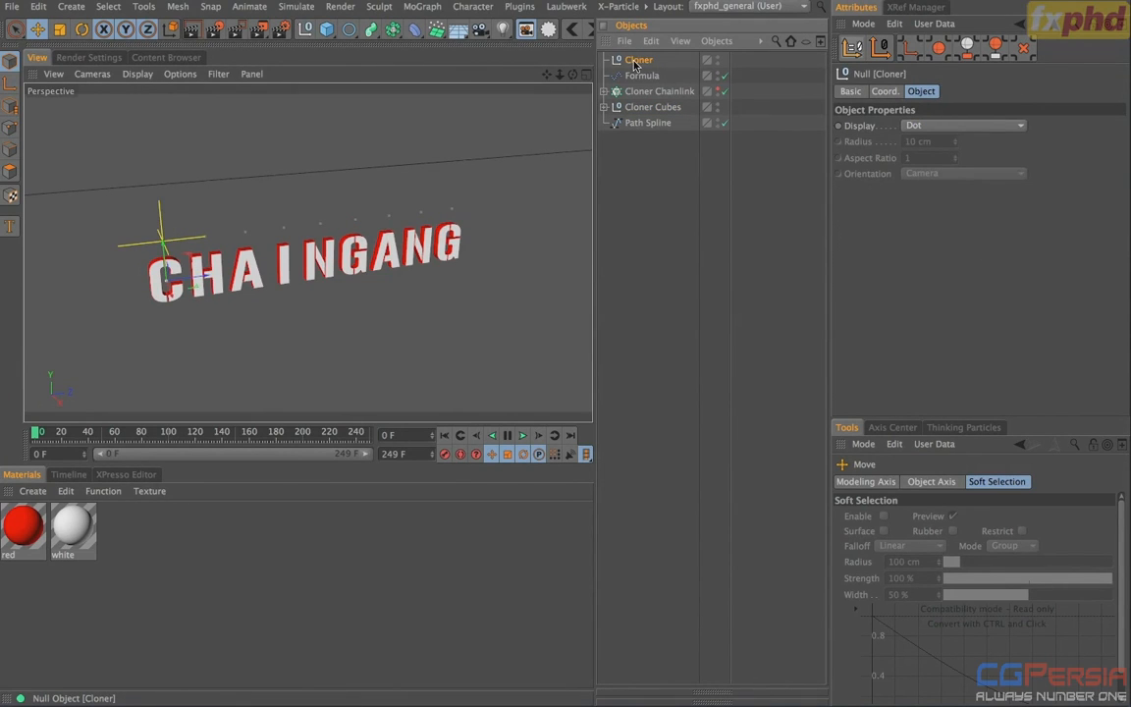
key("Delete")
Step: Ungroup Null 0 through Null 8 from Cloner Cubes and delete the leftover Cloner Cubes null
left_click(605, 91)
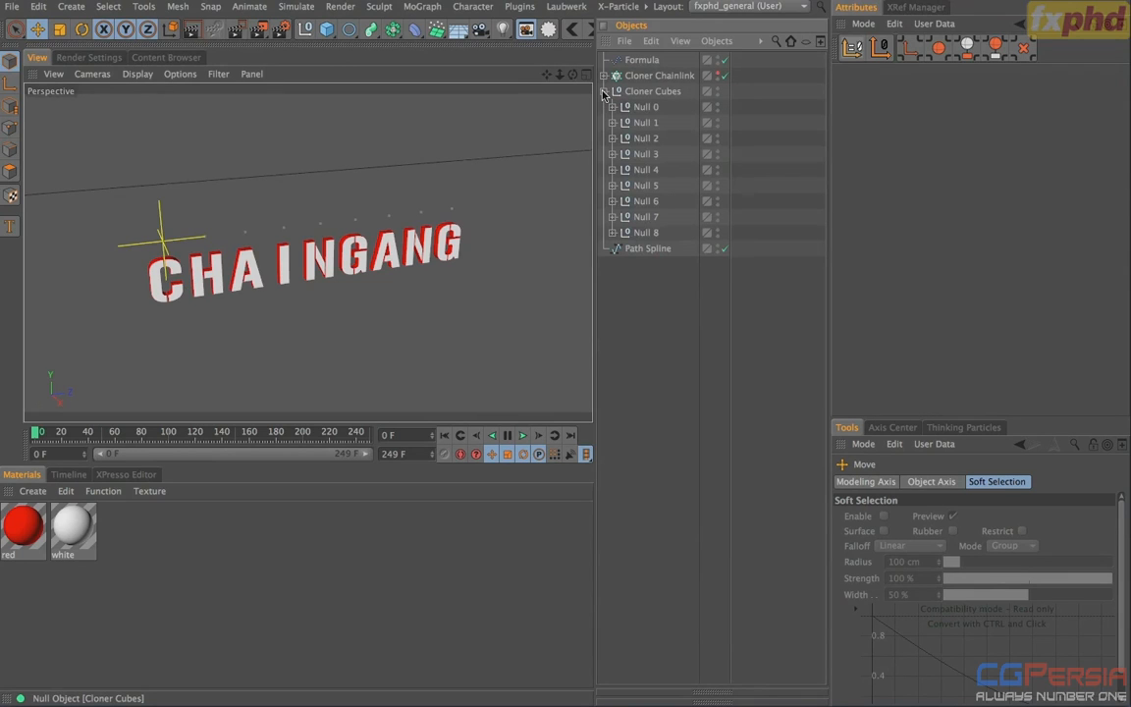
left_click(605, 91)
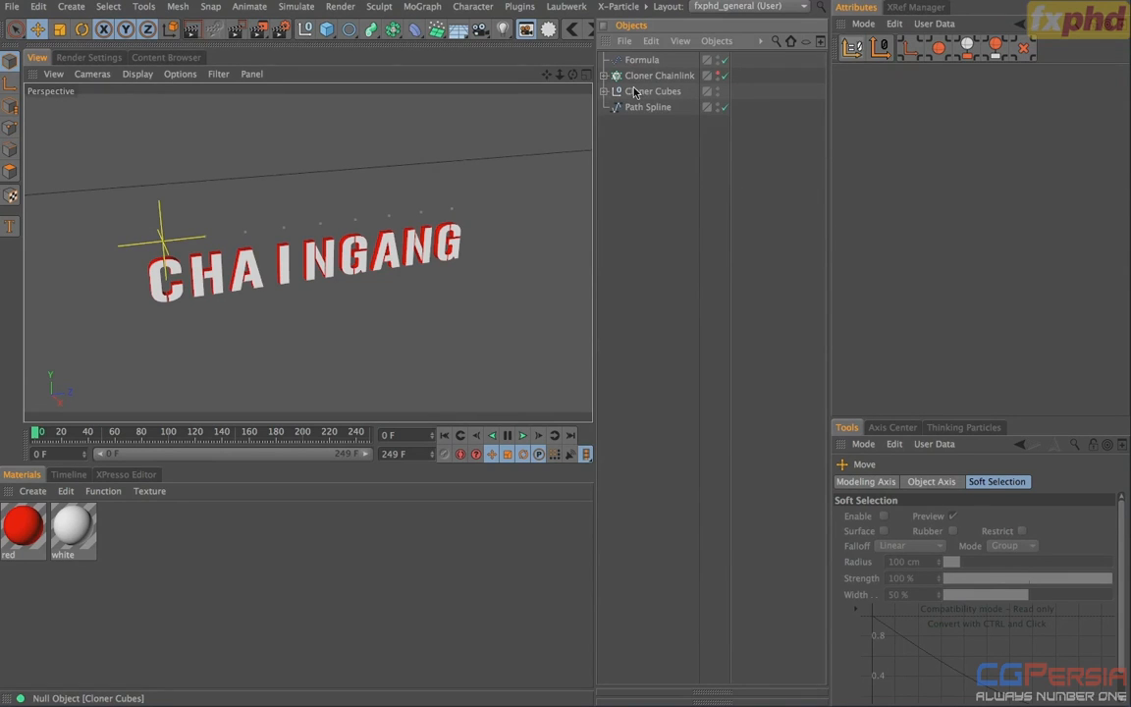
left_click(636, 91)
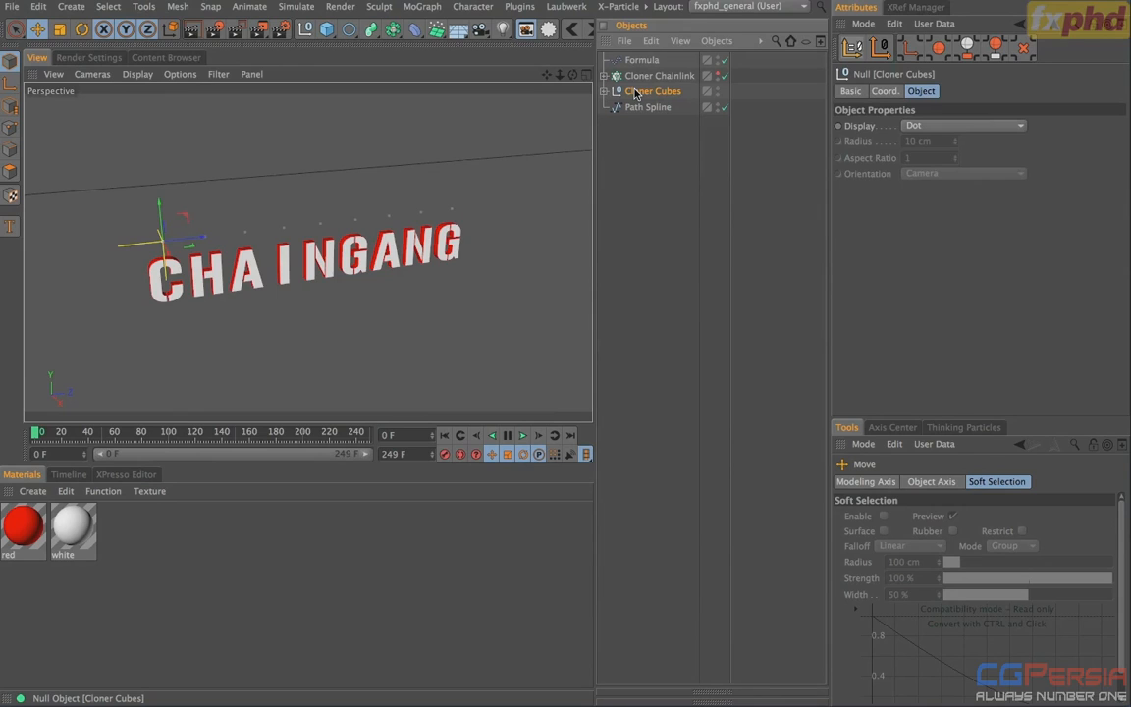
key("shift+g")
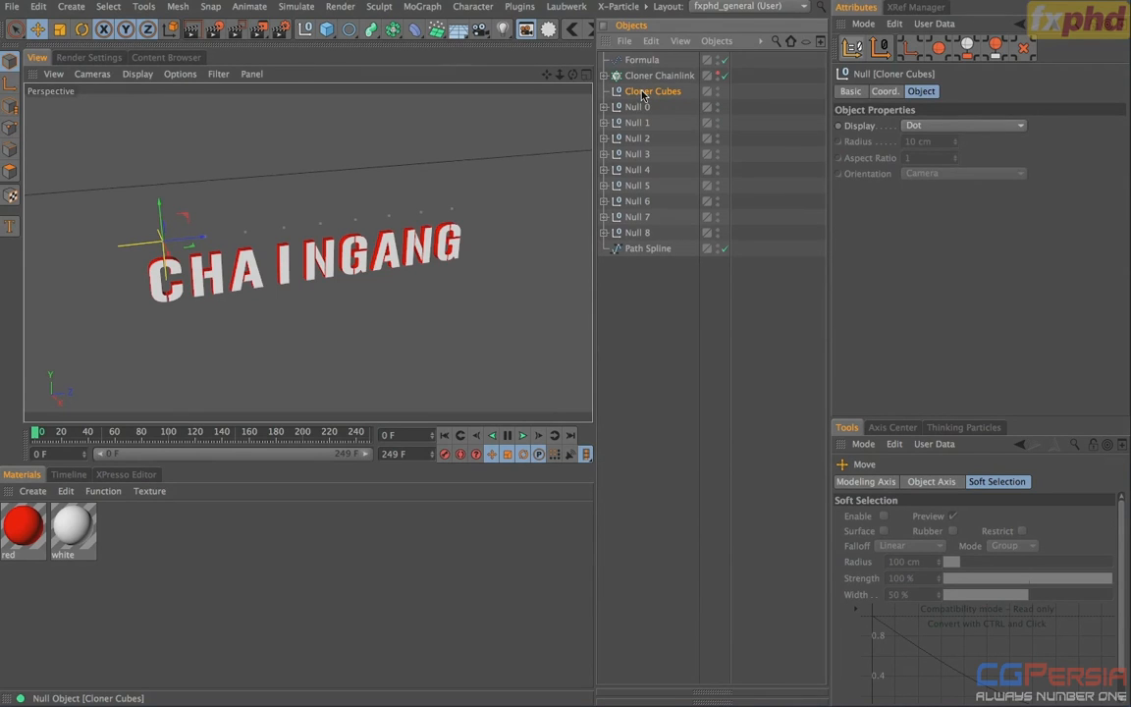
key("Delete")
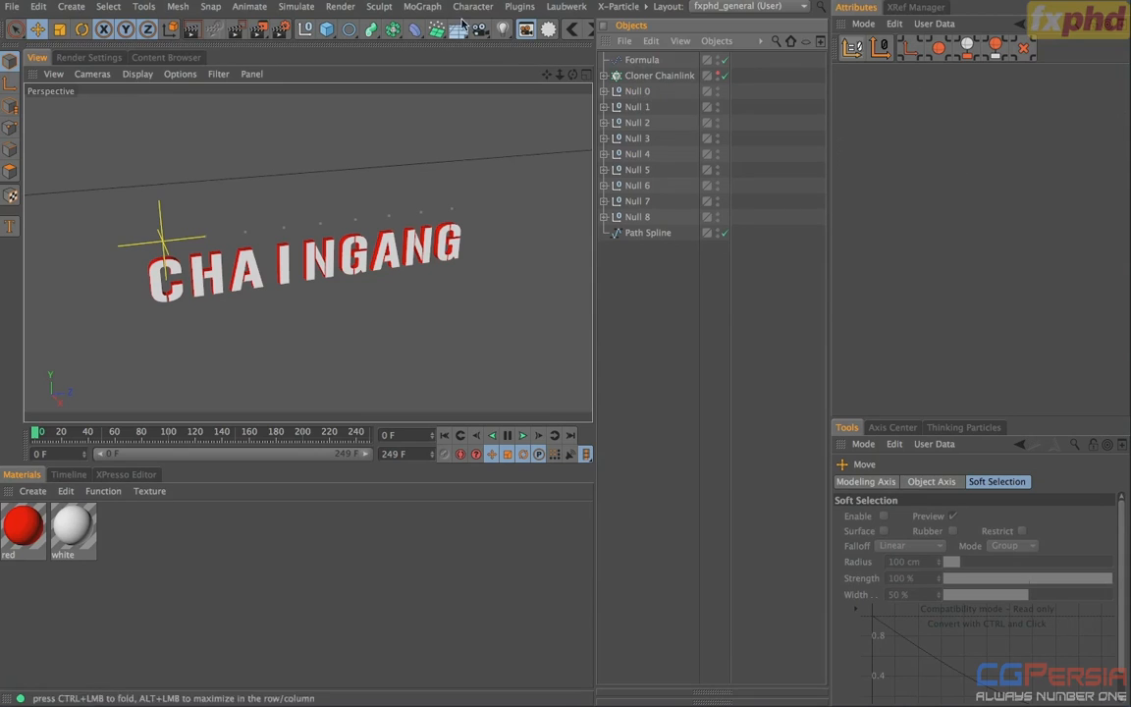
Step: Add a MoGraph Cloner object and rename it Cloner Type
left_click(424, 9)
left_click(422, 117)
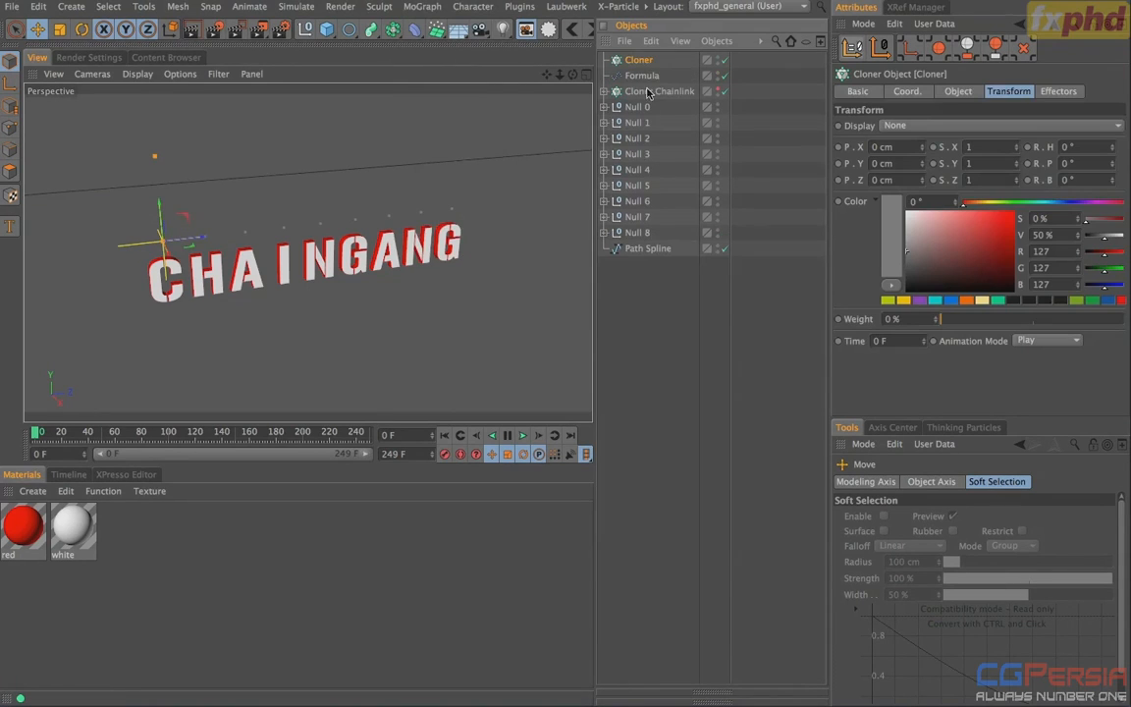
double_click(647, 60)
type("Type")
key("Return")
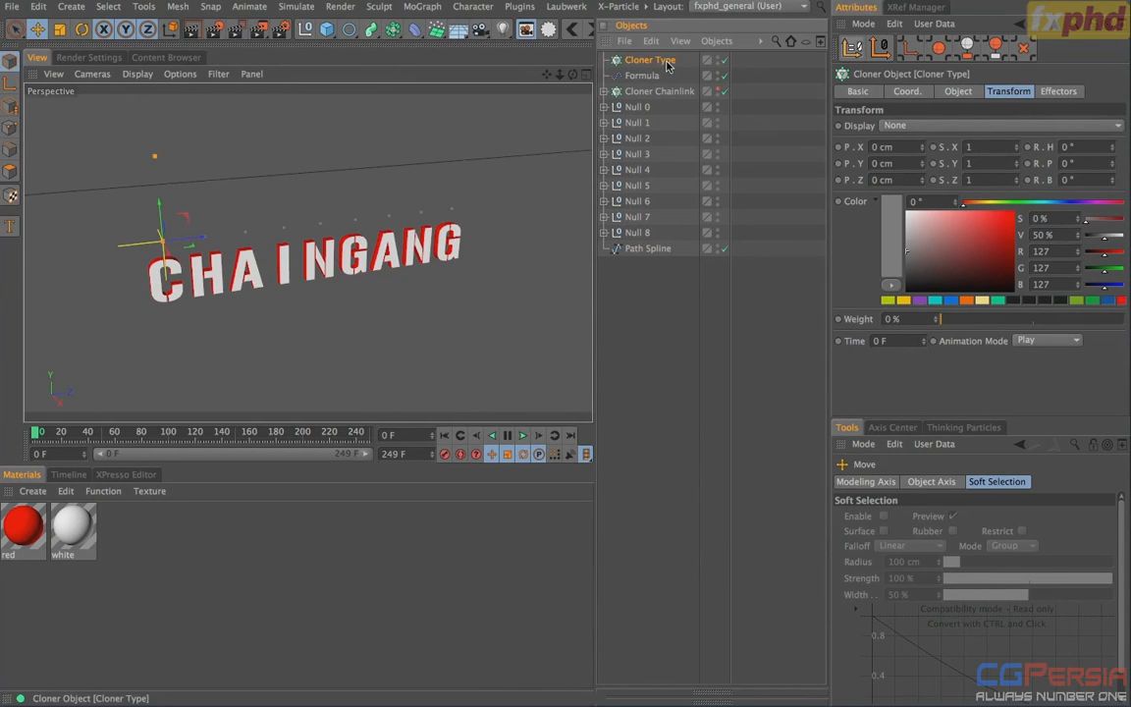
Step: Make Null 0 through Null 8 children of the Cloner Type object
left_click(636, 107)
left_click(634, 233, "shift")
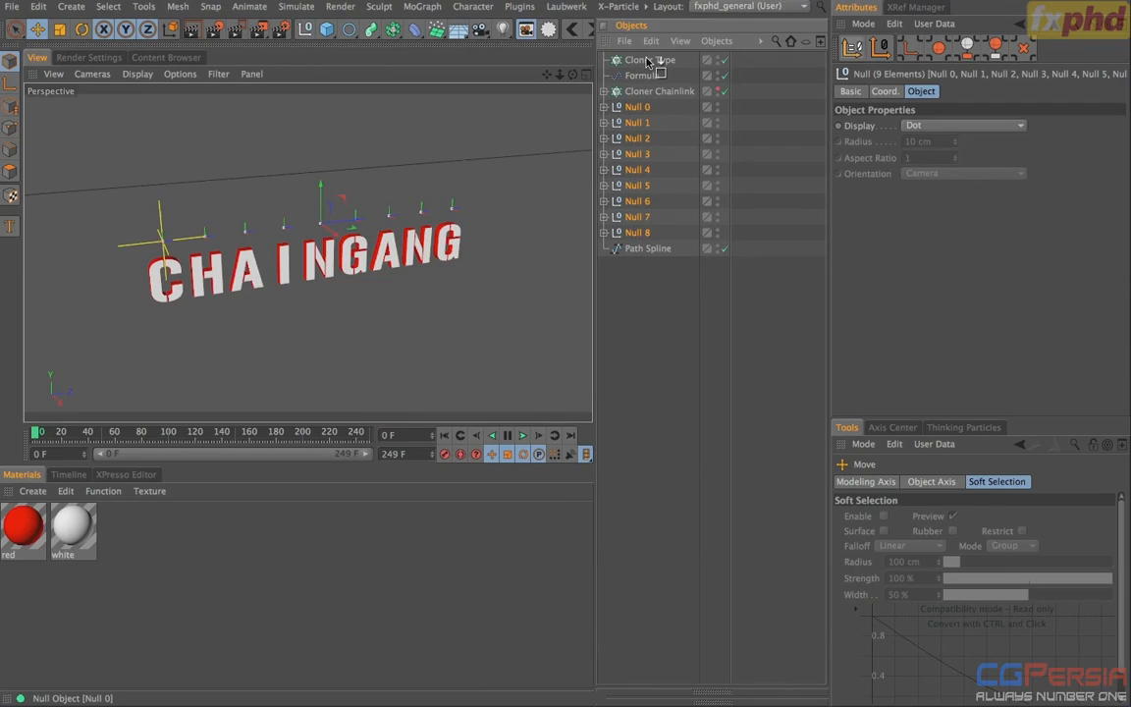
left_click_drag(647, 62, 647, 62)
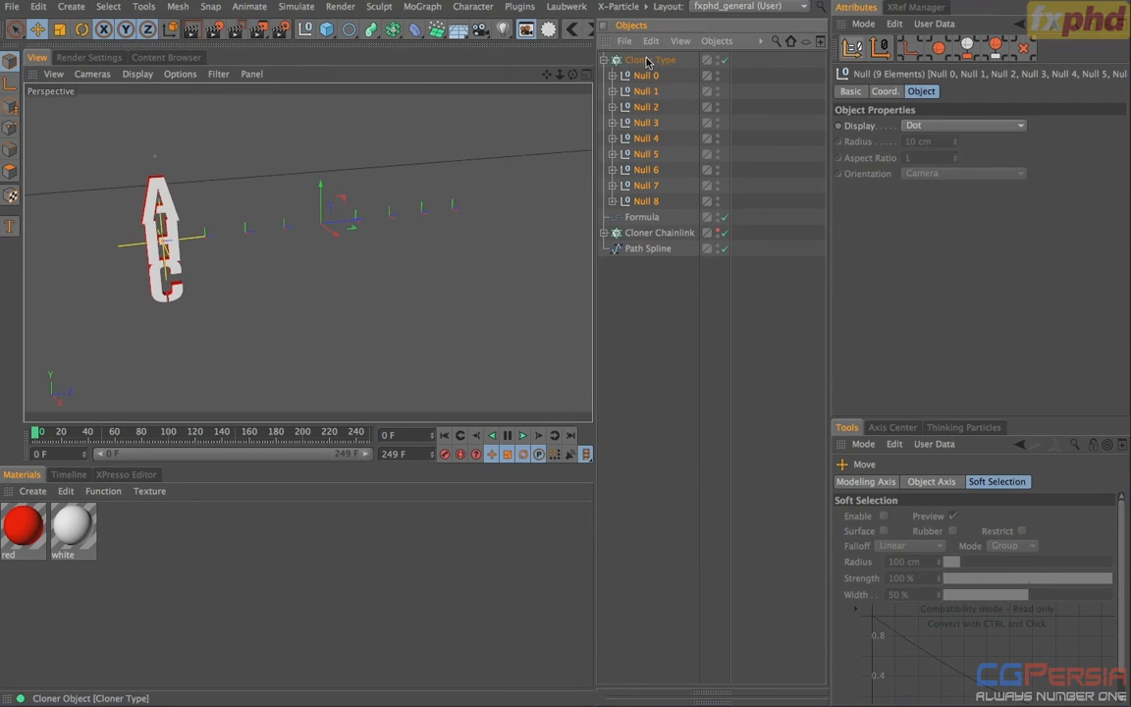
Step: Set Cloner Type's linear clone count to 9 and its per-step position to Y 0 cm and Z 50 cm
left_click(646, 62)
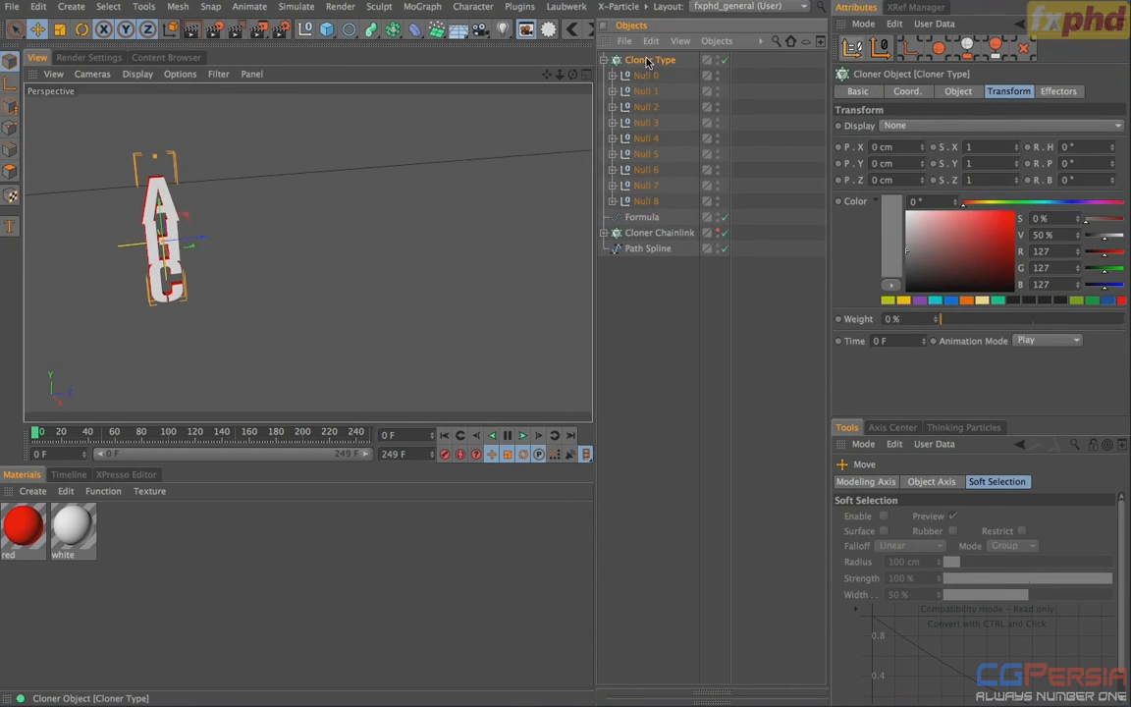
left_click(967, 93)
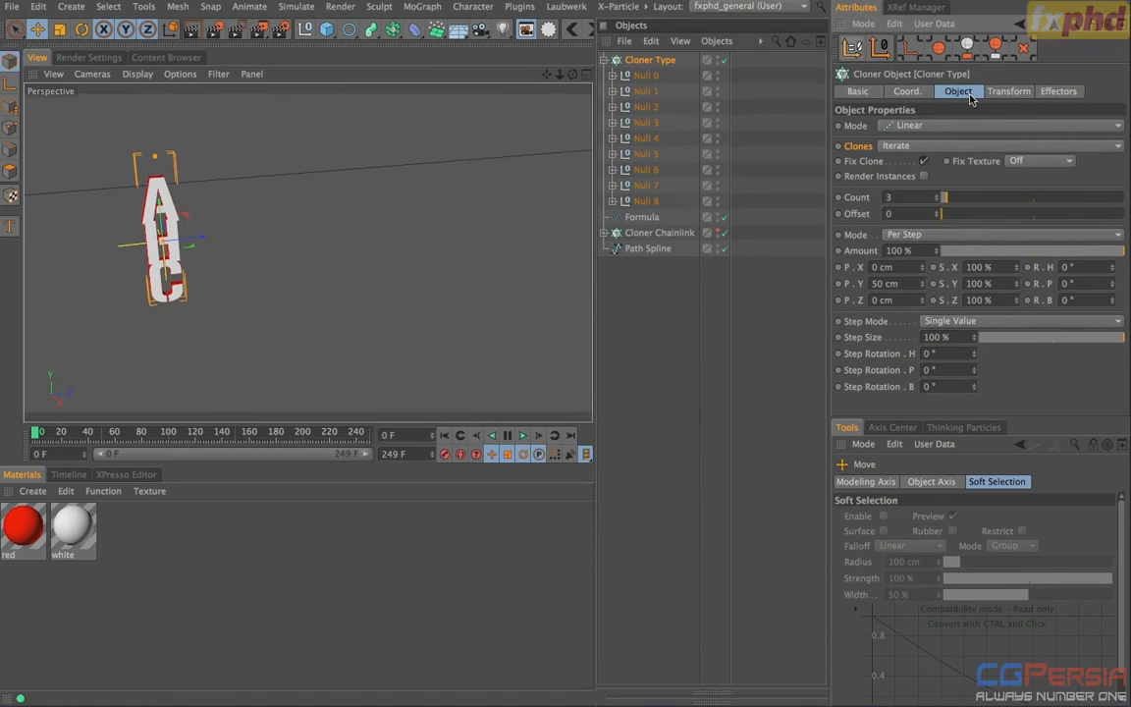
left_click(909, 199)
key("Return")
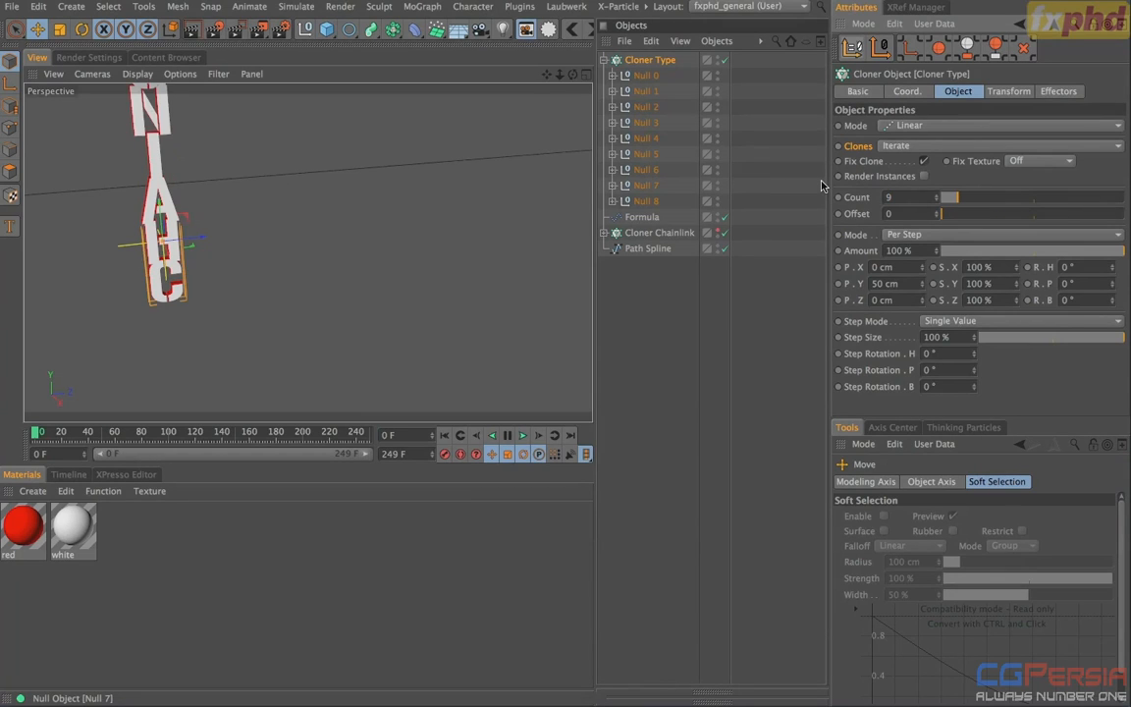
left_click_drag(910, 282, 781, 278)
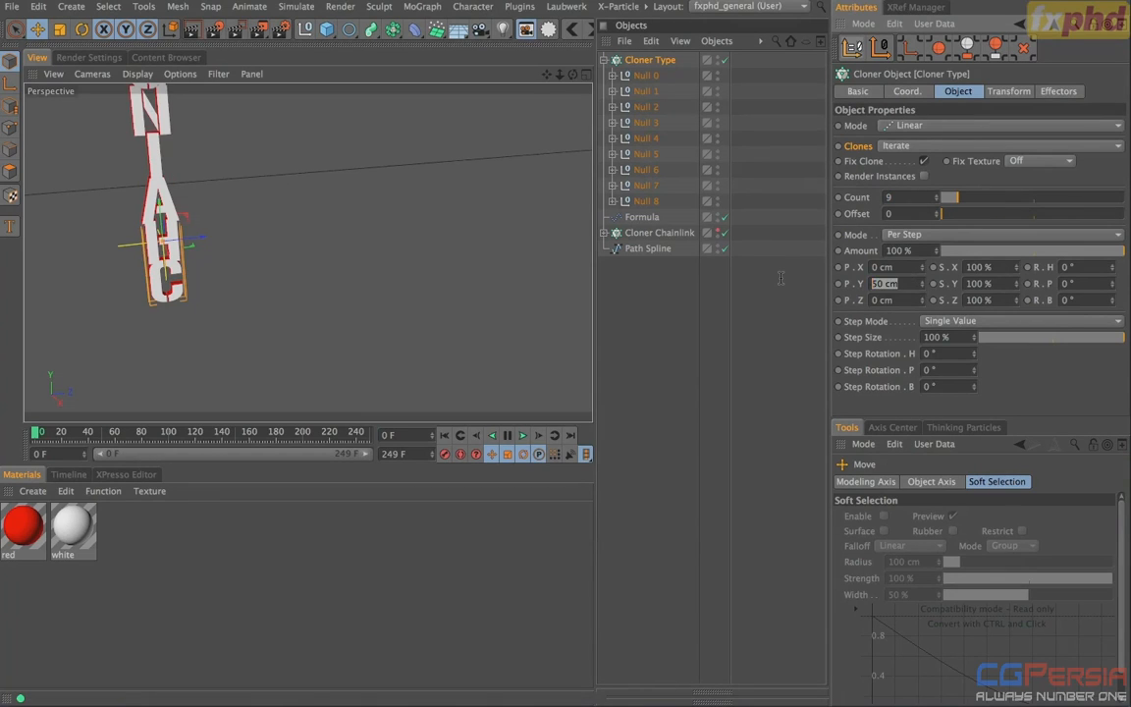
type("0")
key("Tab")
type("50")
key("Return")
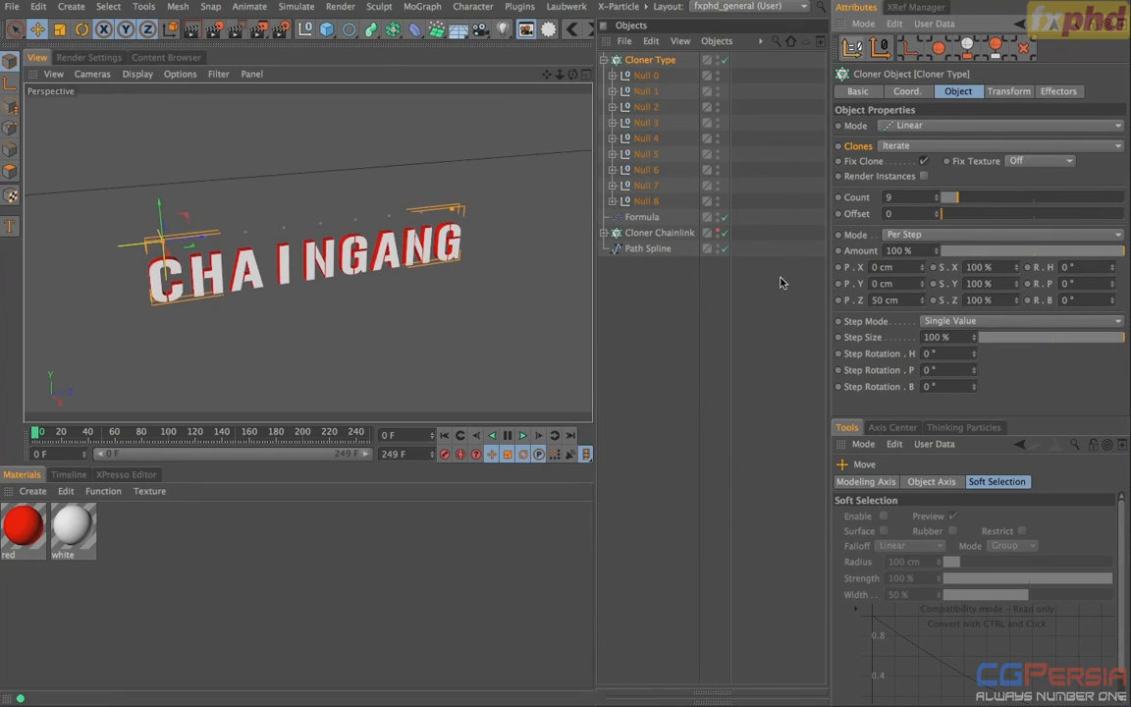
Step: Collapse the Cloner Type hierarchy and make Cloner Chainlink visible again in the viewport
left_click_drag(462, 191, 203, 257, "alt")
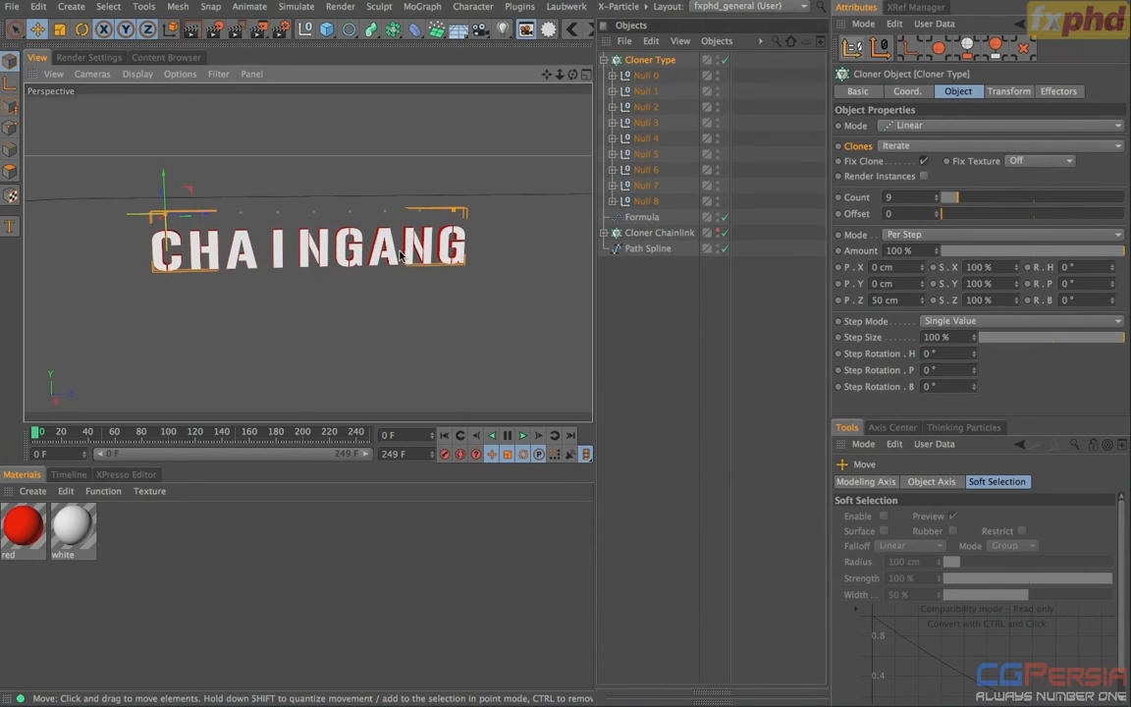
left_click_drag(282, 255, 388, 222, "alt")
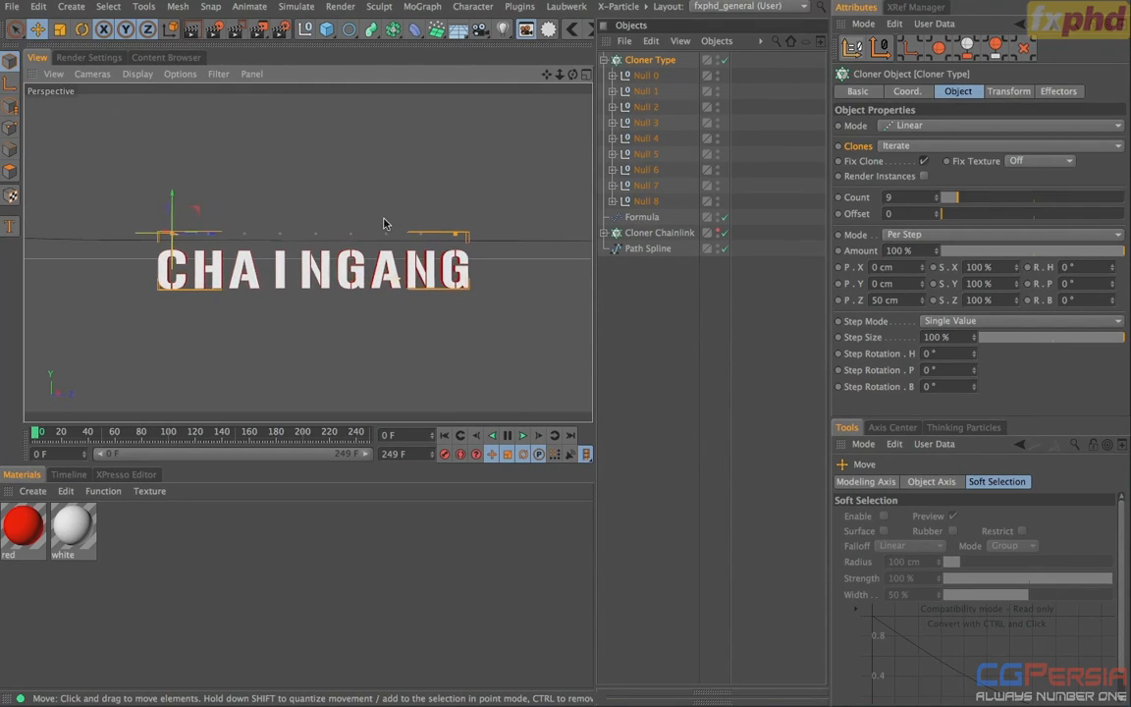
left_click(604, 61)
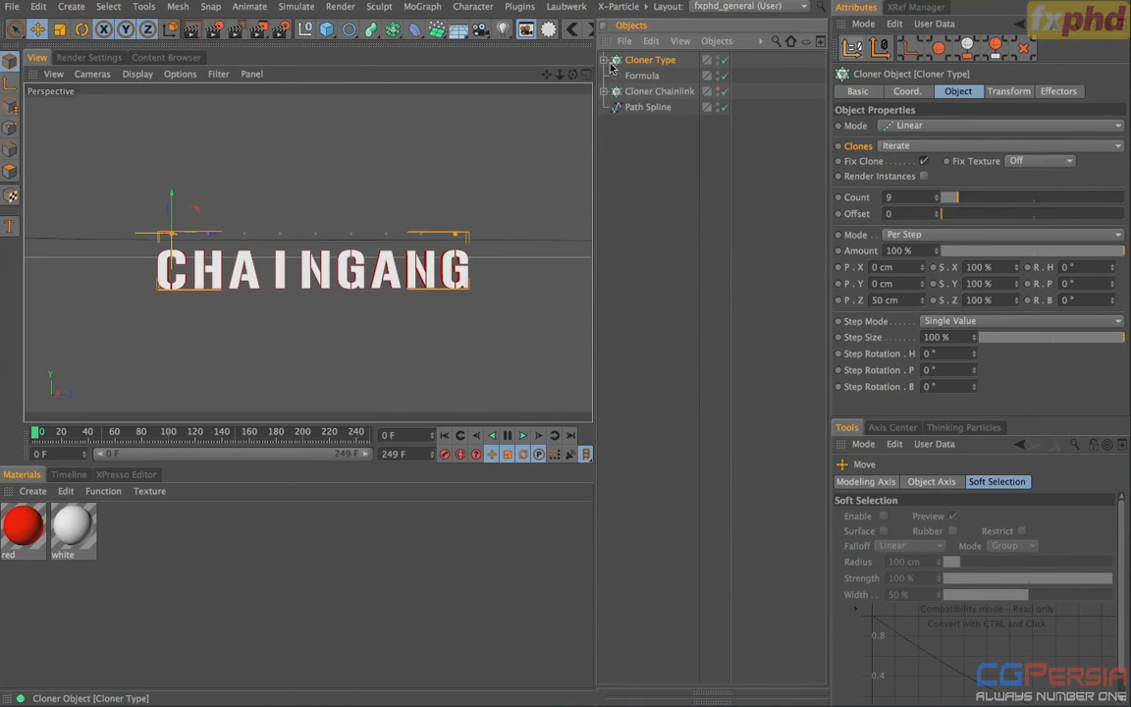
left_click(721, 92)
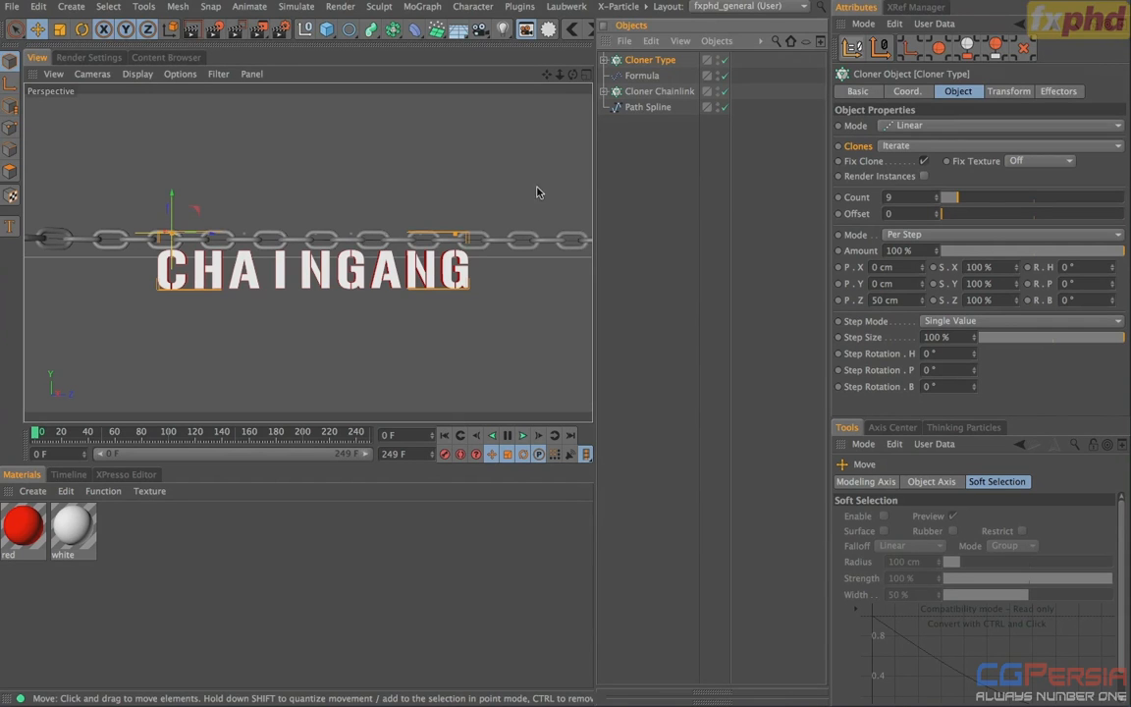
Step: Add a Spline effector to Cloner Type and move it together with the Formula object below Path Spline in the object list
left_click_drag(329, 316, 356, 366, "alt")
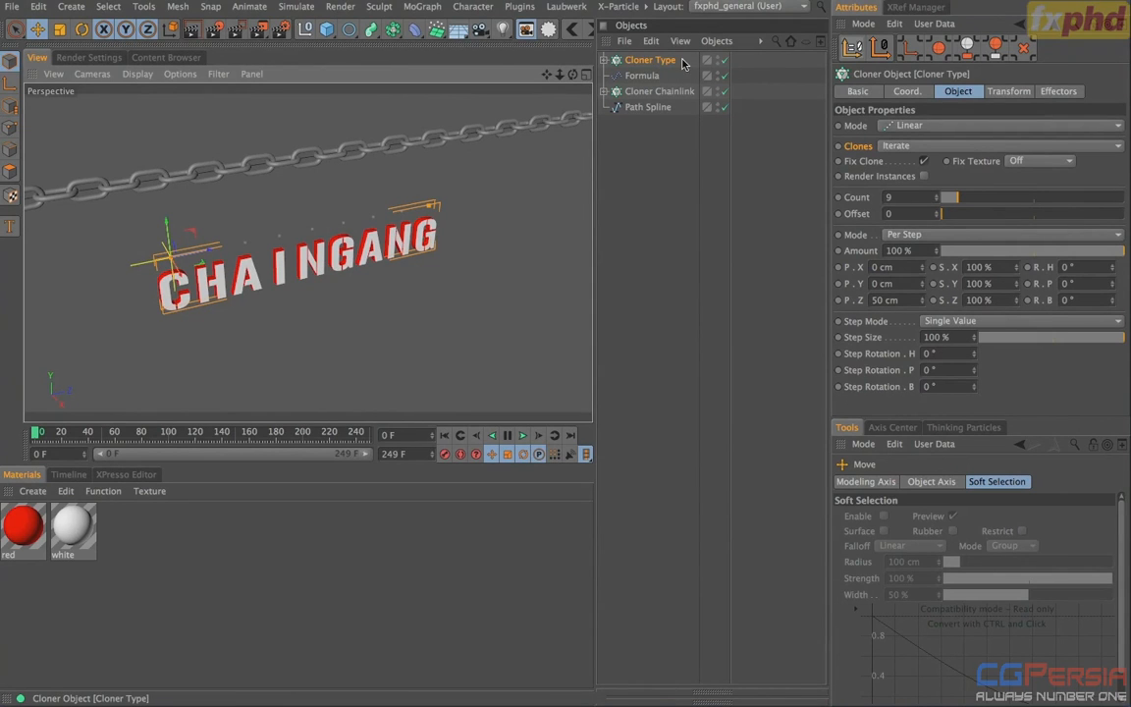
left_click(422, 6)
mouse_move(435, 31)
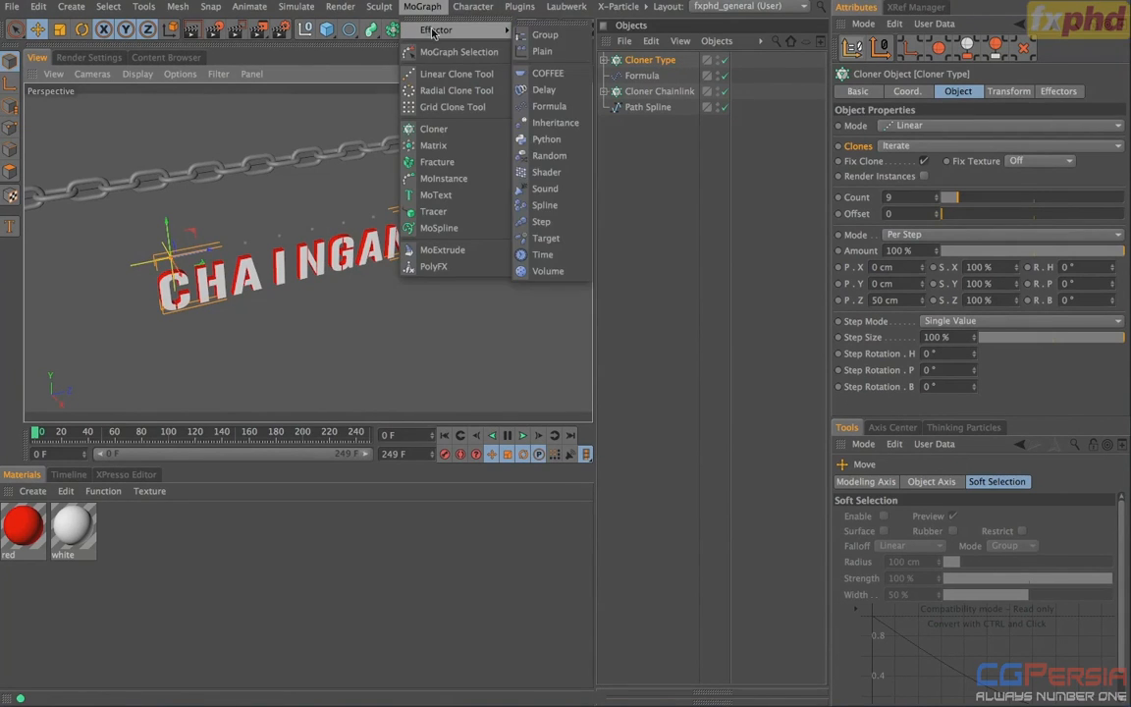
left_click(545, 205)
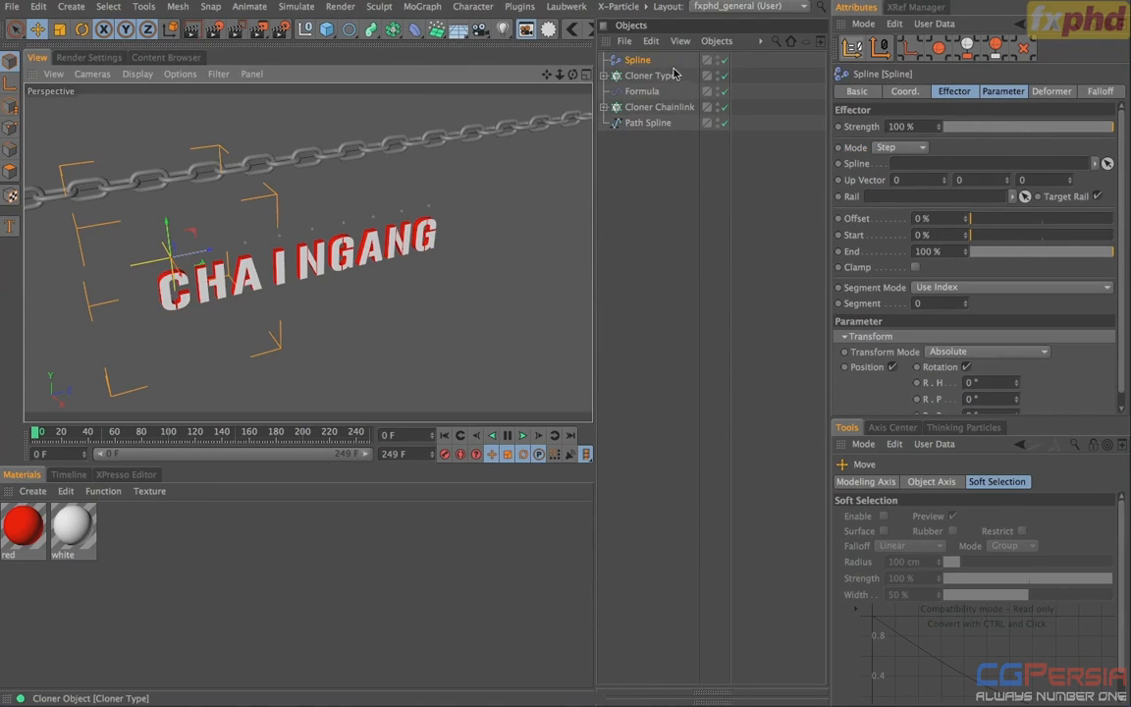
left_click_drag(643, 62, 636, 125)
left_click(643, 81, "ctrl")
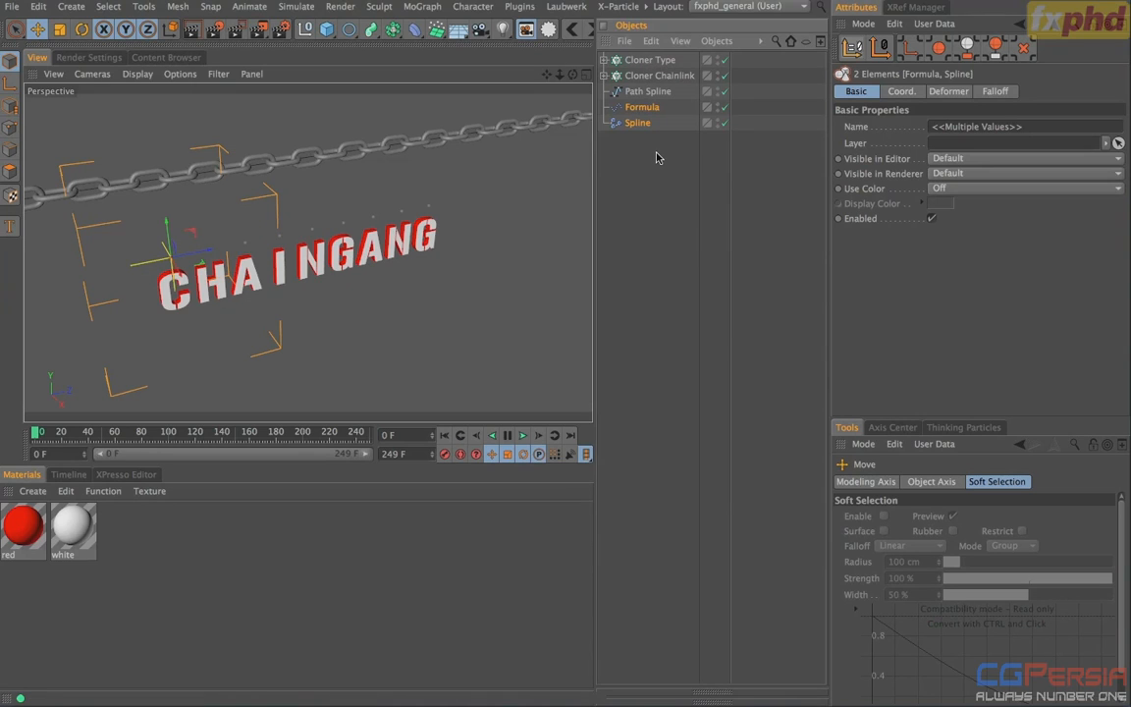
Step: Assign Path Spline as the guiding spline of the Spline effector
left_click(638, 123)
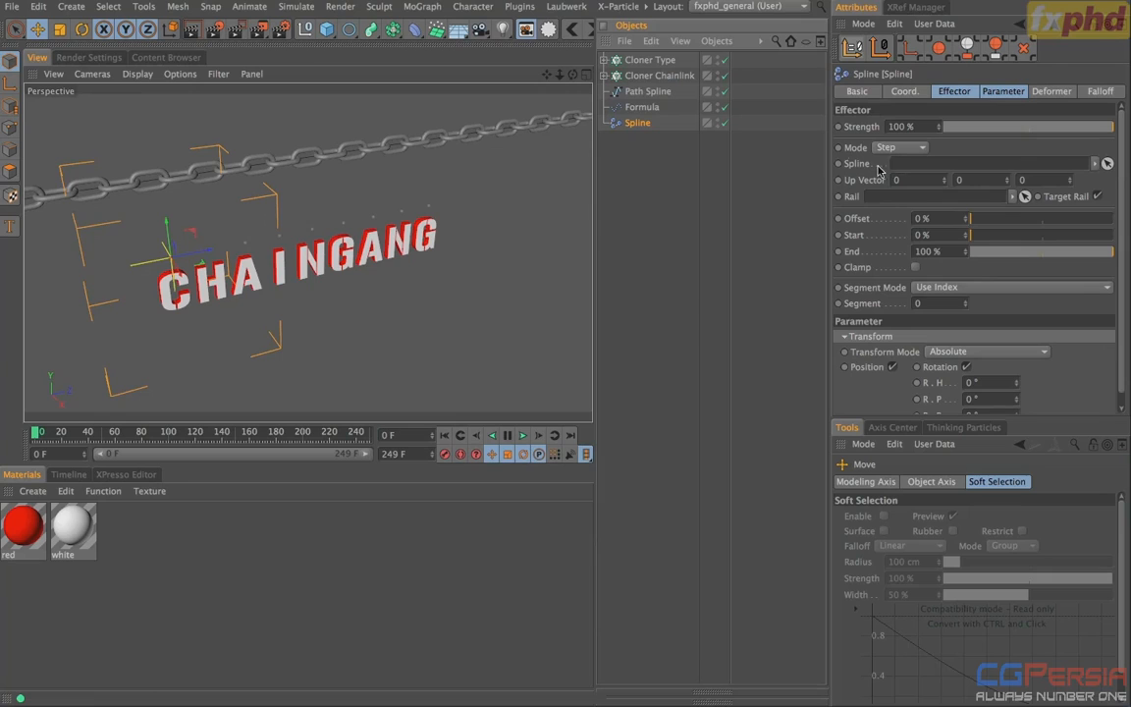
left_click_drag(638, 94, 901, 172)
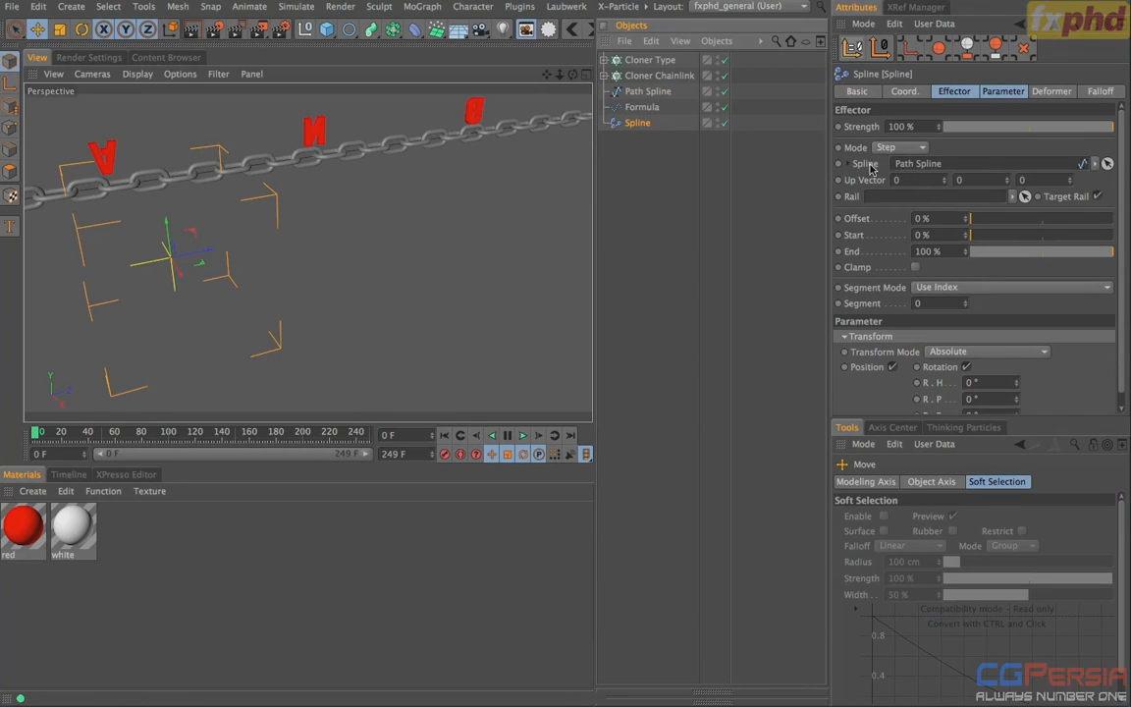
left_click_drag(383, 190, 364, 243, "alt")
middle_click_drag(314, 242, 306, 242, "alt")
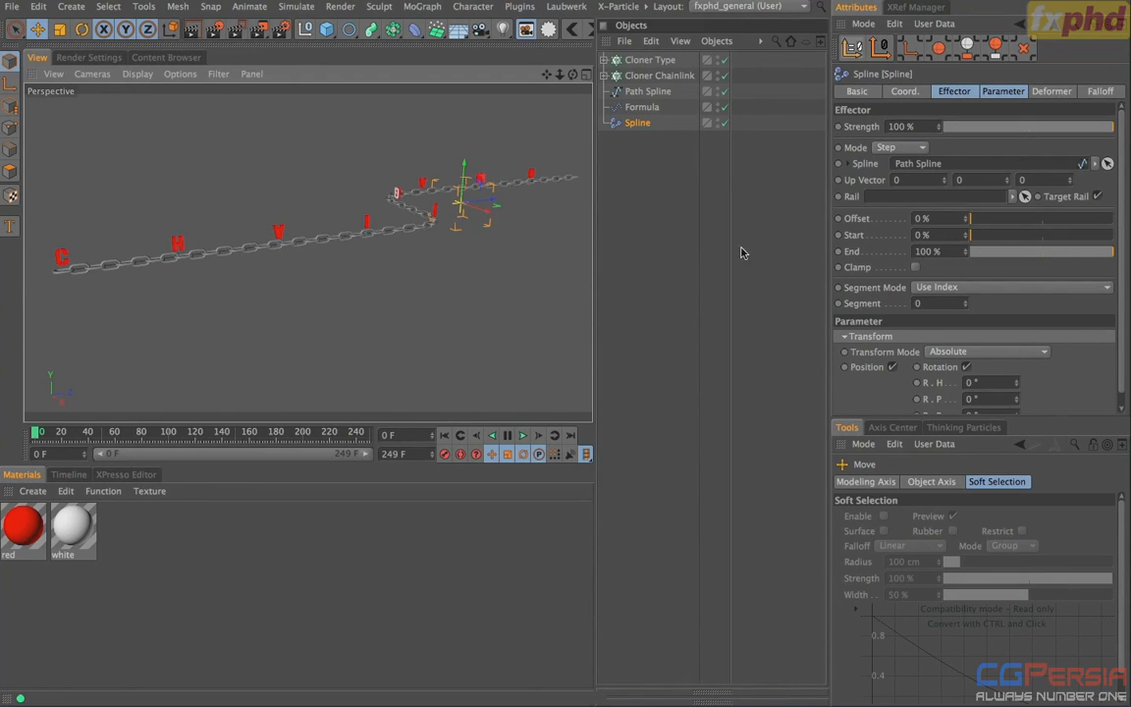
Step: Set the Spline effector's End value to 12 % to gather the letters near the start of the chain
left_click_drag(1110, 255, 988, 261)
left_click_drag(117, 261, 135, 290, "alt")
left_click_drag(192, 246, 219, 264, "alt")
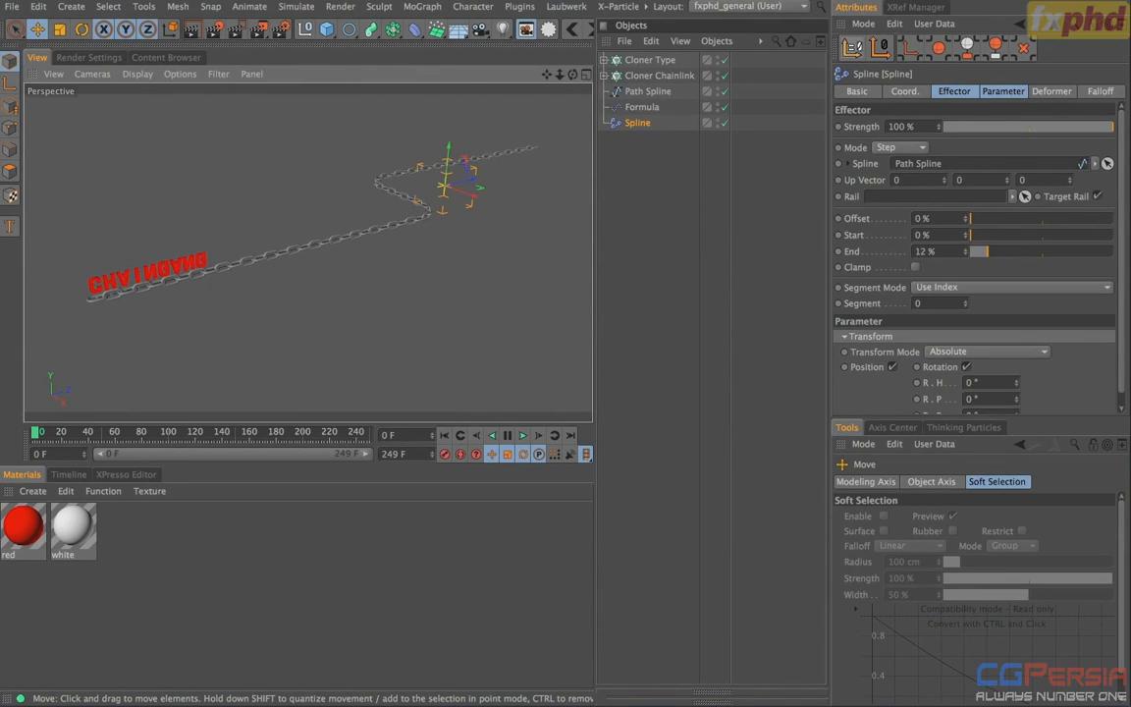
Step: Change the Spline effector's mode to Relative and its Relative Offset Axis to +Z
left_click(952, 93)
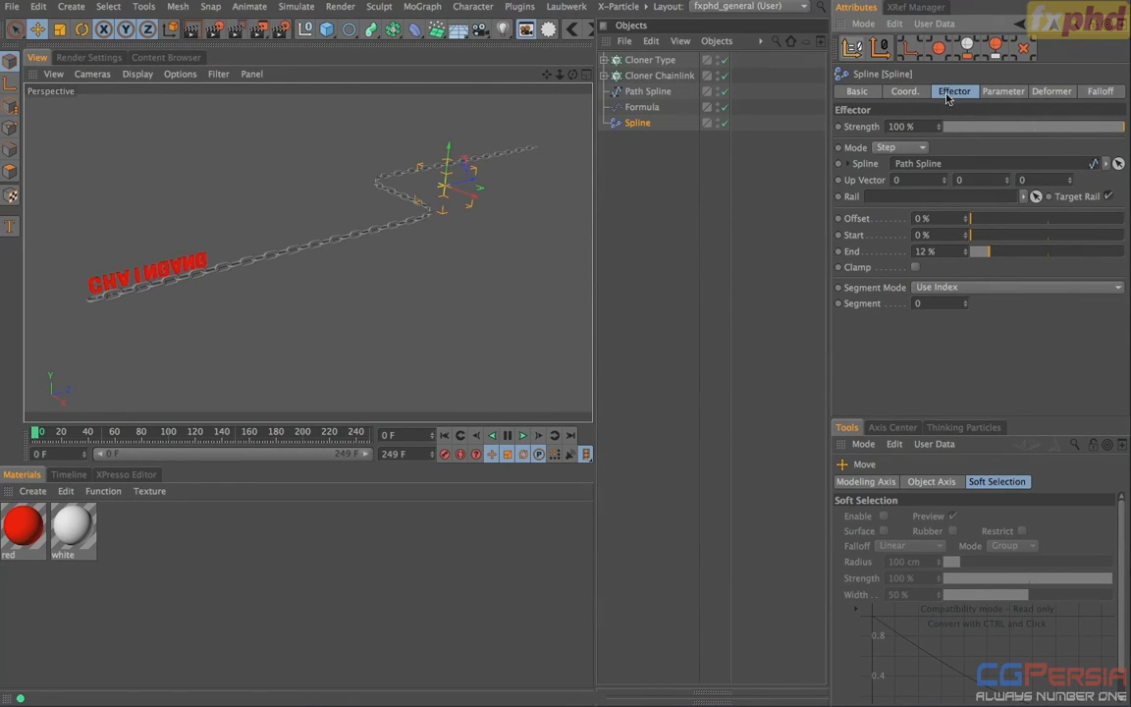
left_click(868, 152)
left_click(898, 148)
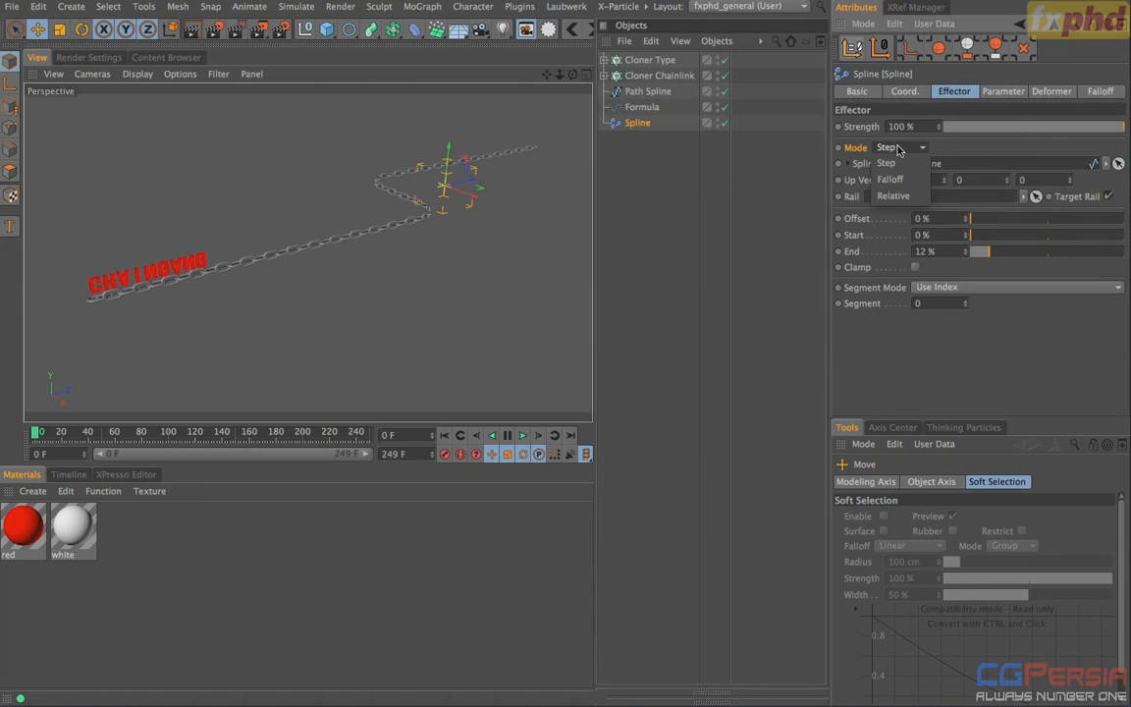
left_click(904, 197)
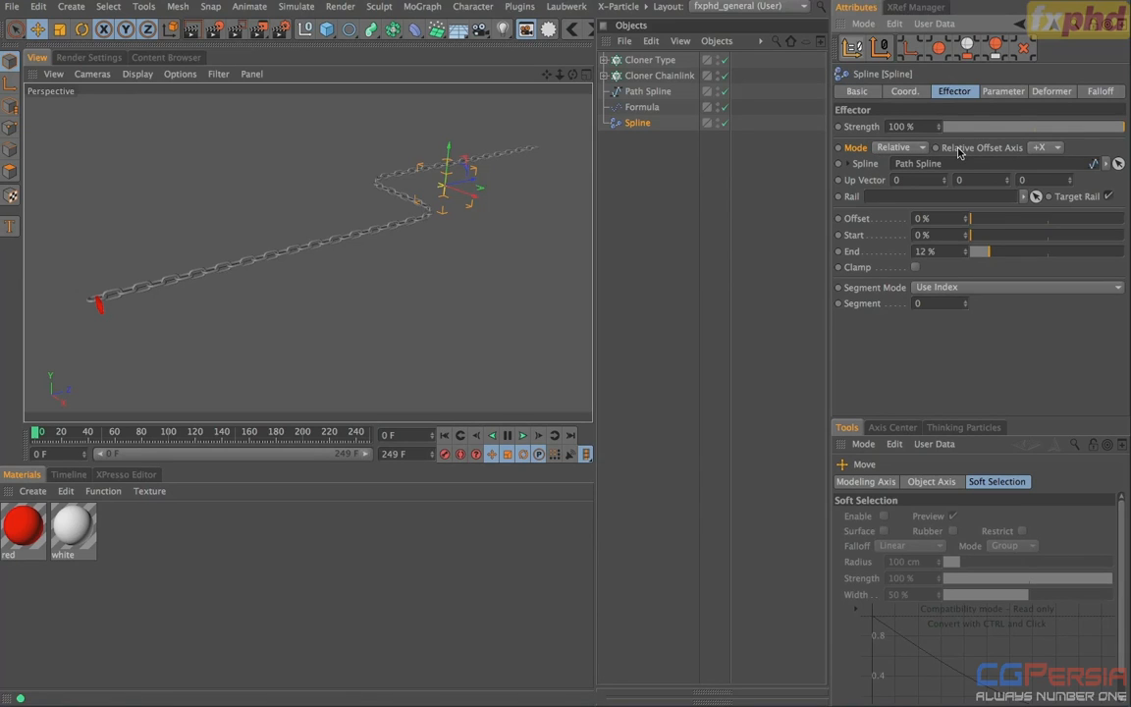
left_click(1036, 147)
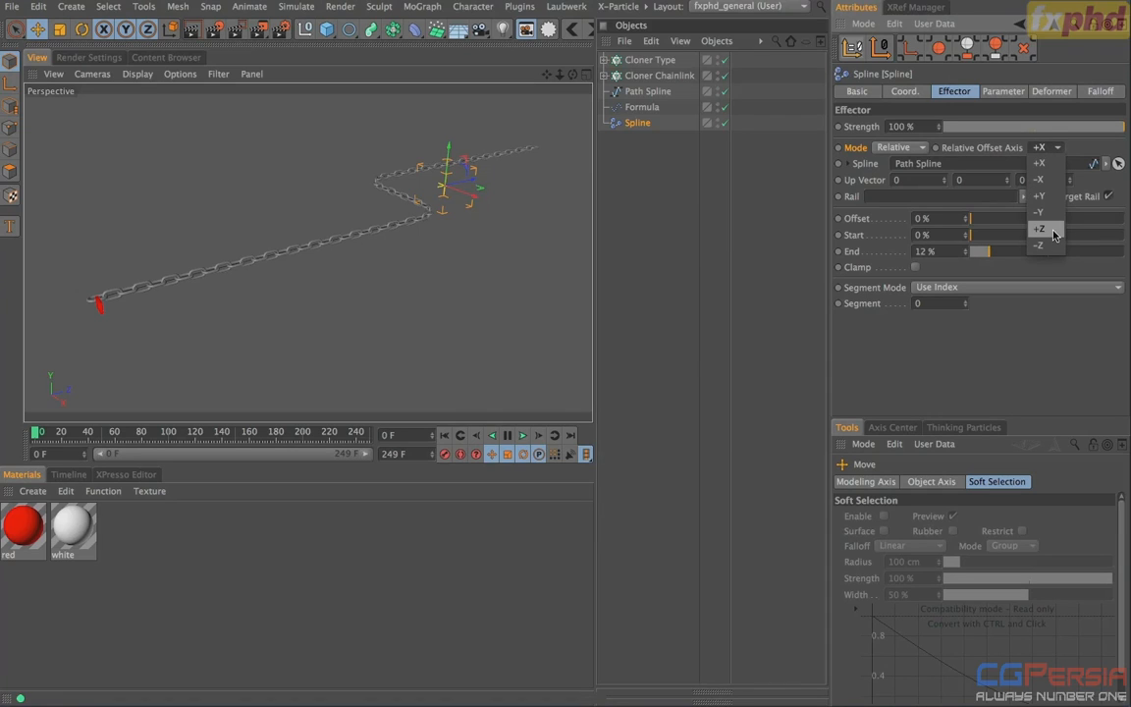
left_click(1040, 229)
left_click_drag(285, 207, 218, 277, "alt")
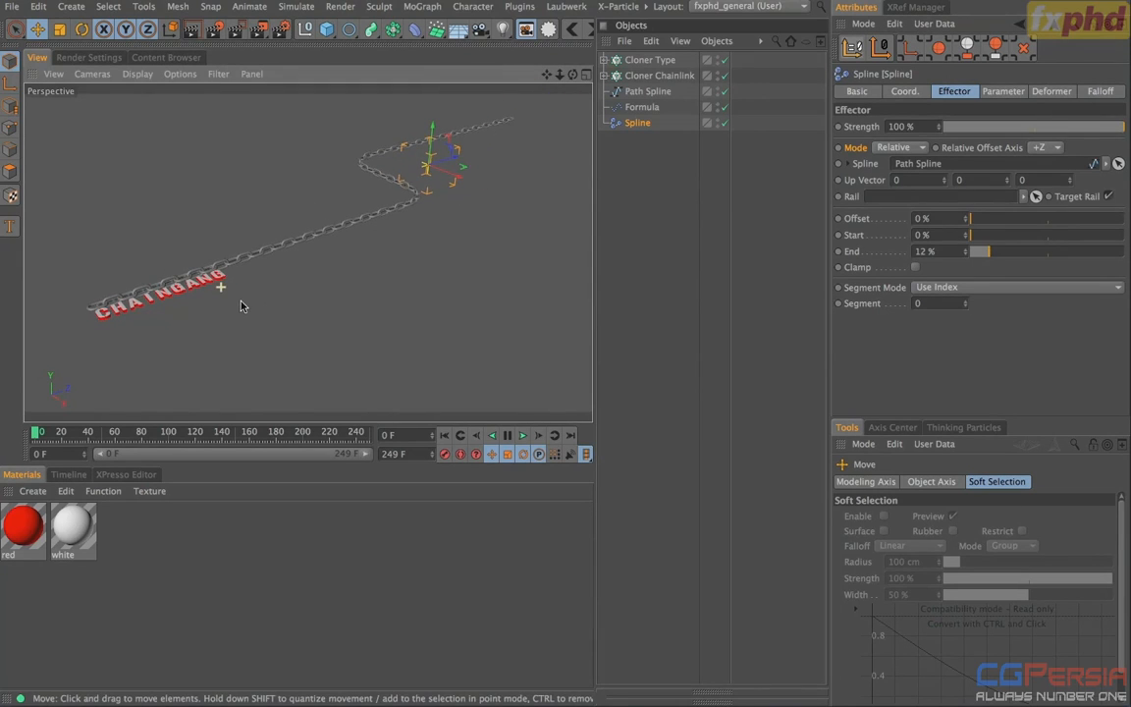
Step: Set the Spline effector's R.B rotation to 90° so the letters hang down from the chain
left_click(1003, 90)
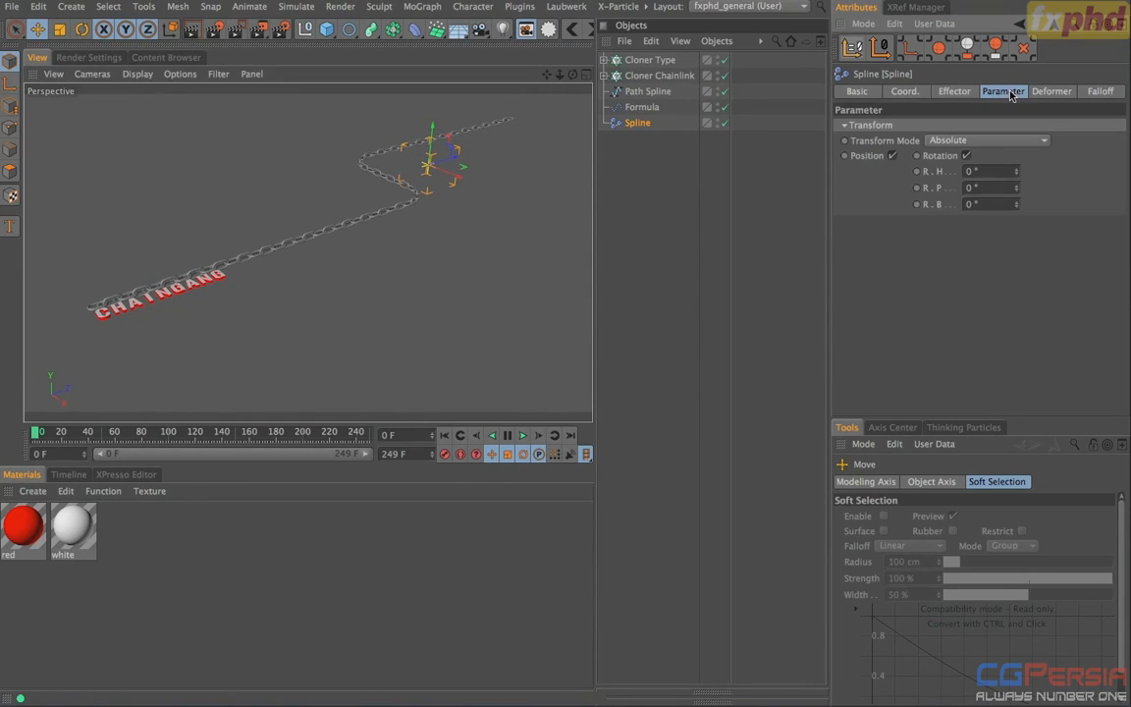
left_click_drag(1016, 204, 1054, 204)
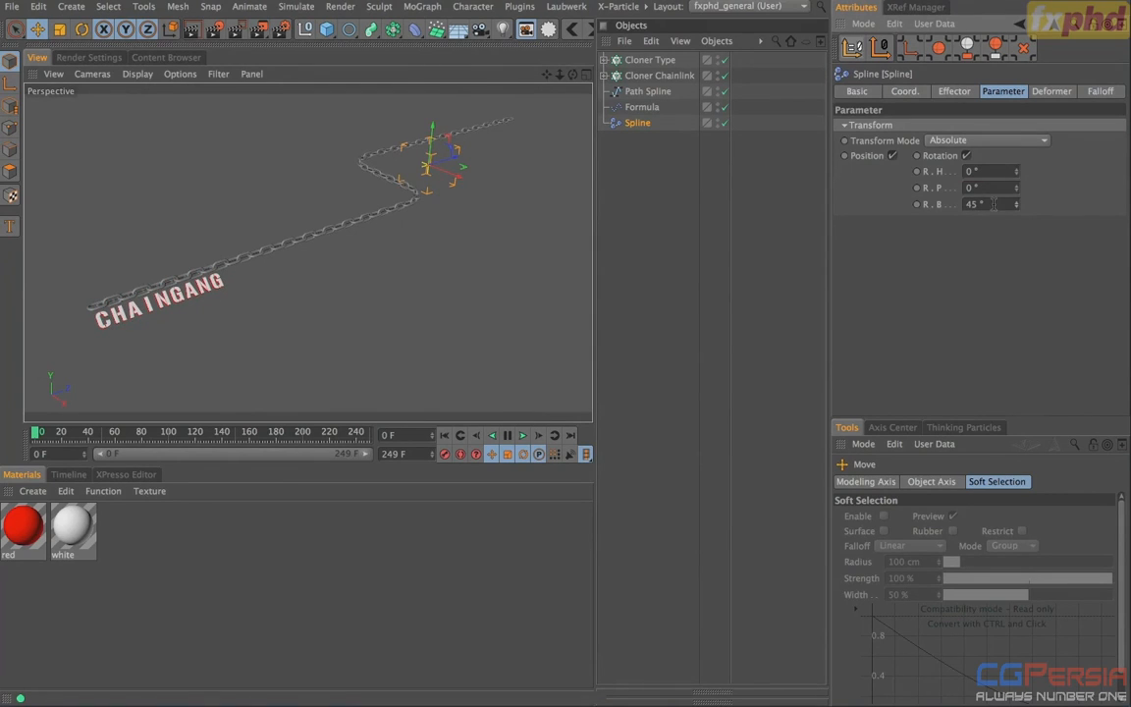
type("90")
key("Return")
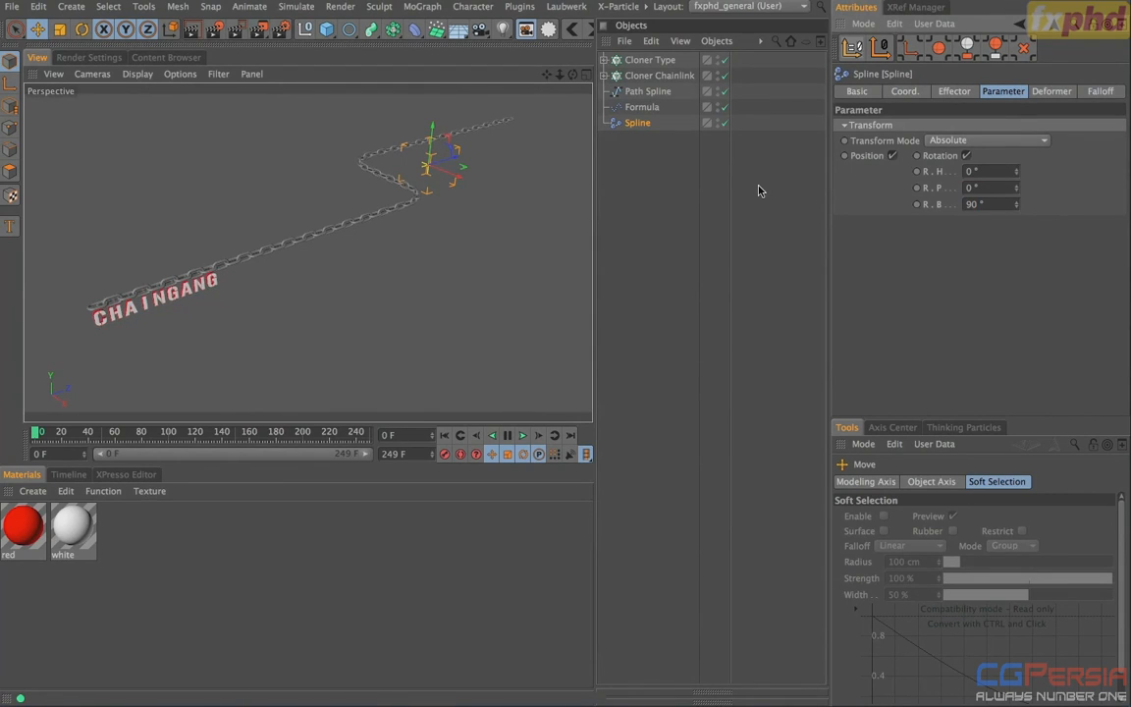
left_click_drag(239, 260, 200, 174, "alt")
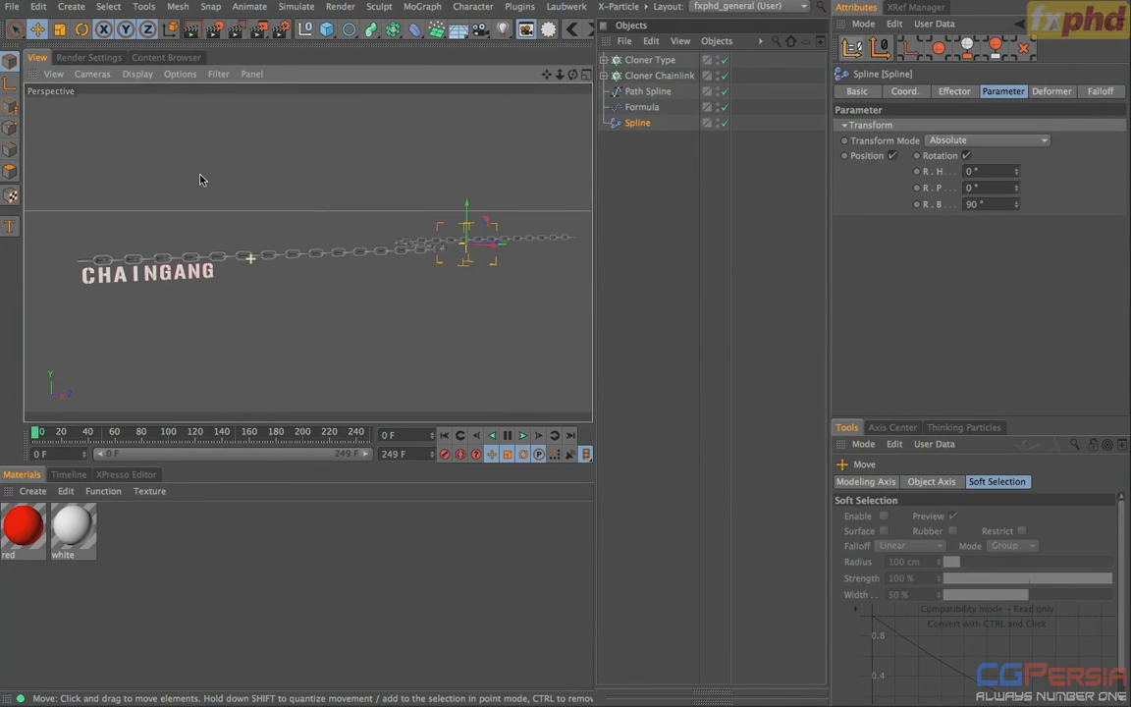
Step: Scale down the Chainlink sweep object inside Cloner Chainlink to better match the size of the letters
left_click(633, 174)
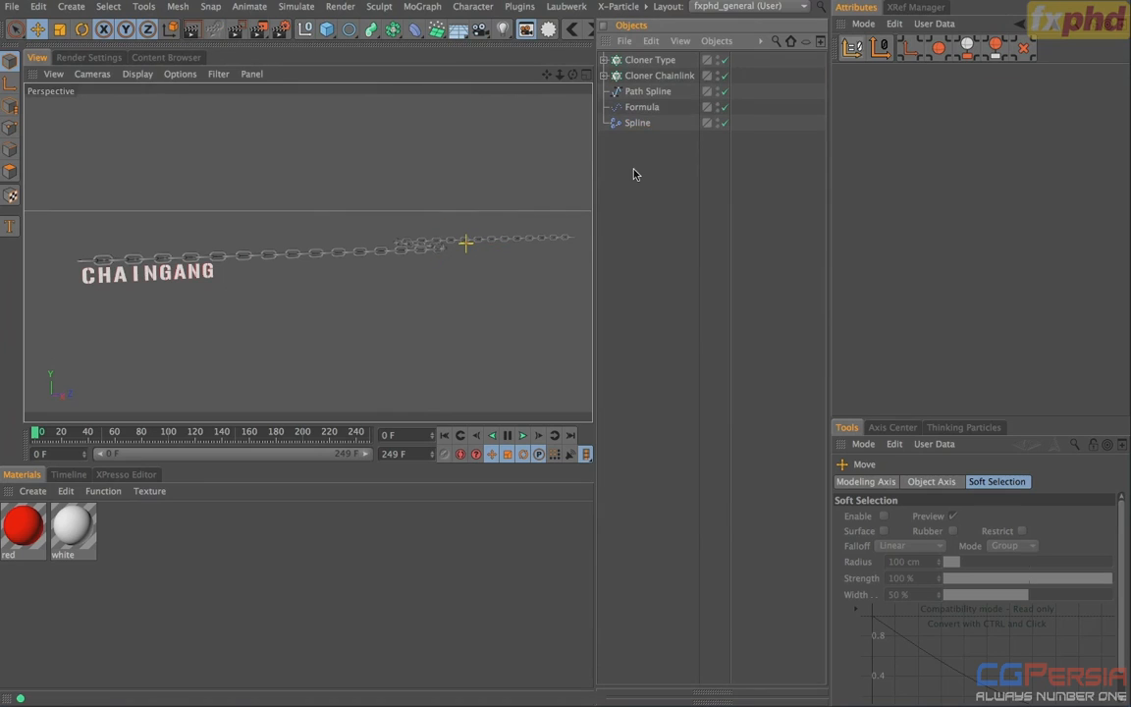
left_click(656, 75)
left_click(645, 91)
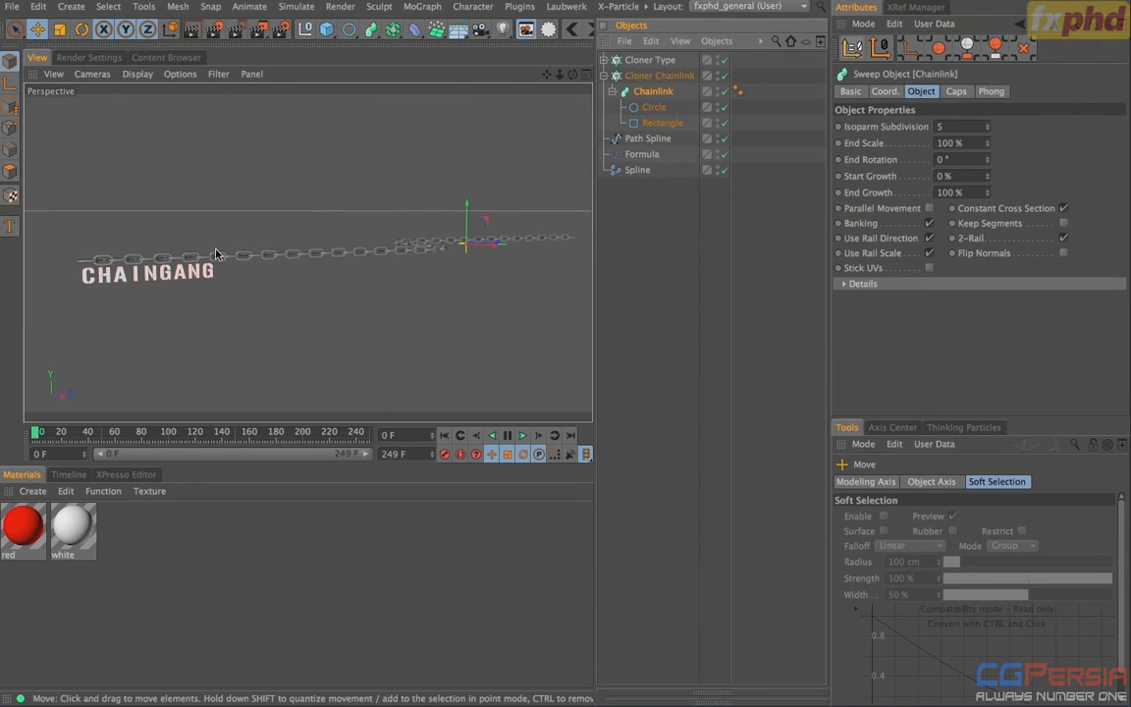
key("t")
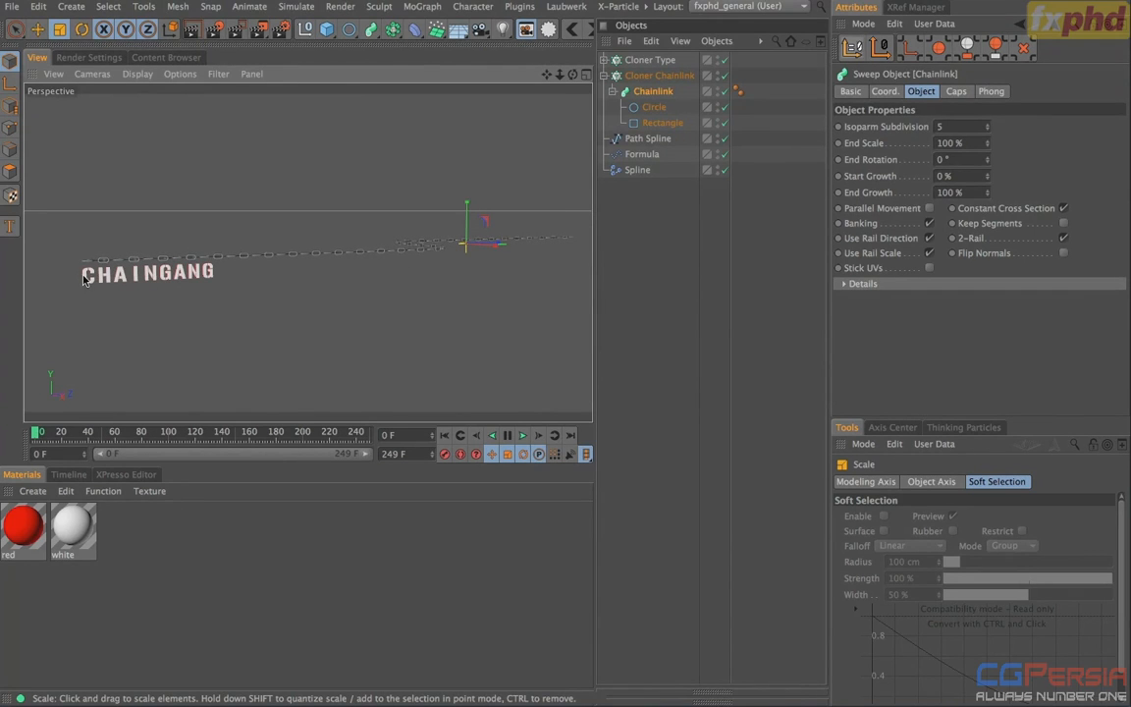
Step: Set Cloner Chainlink's step distance to 28 cm so the smaller links interlock, and collapse its hierarchy
left_click(658, 76)
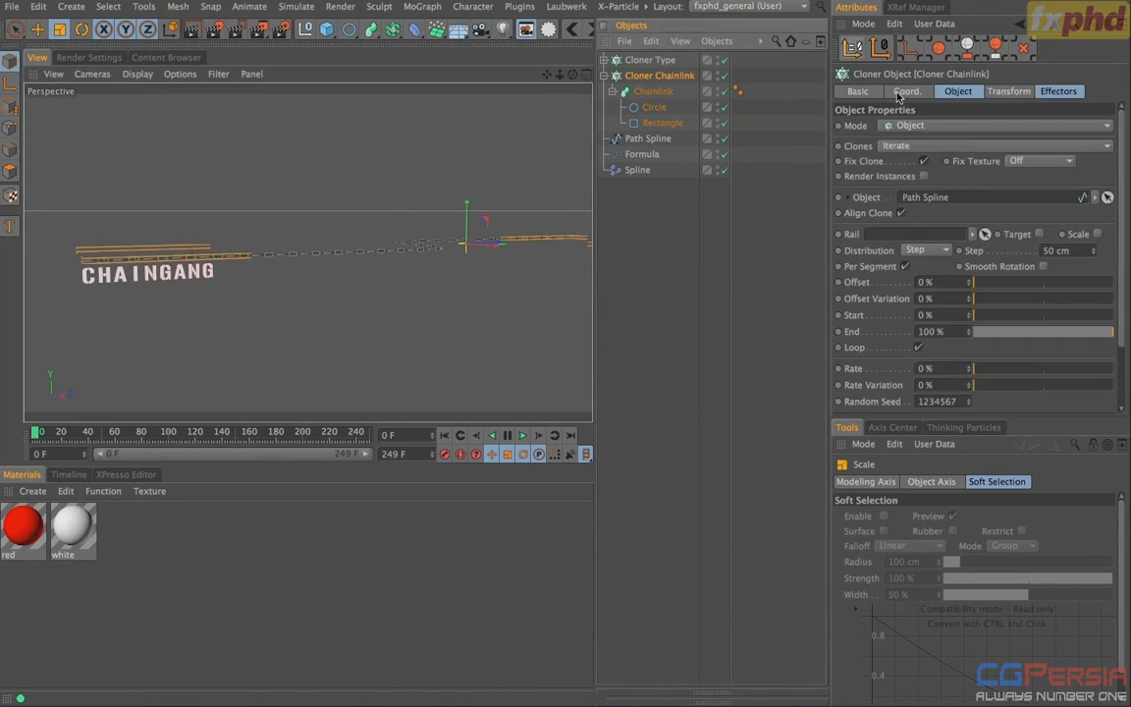
left_click(1009, 90)
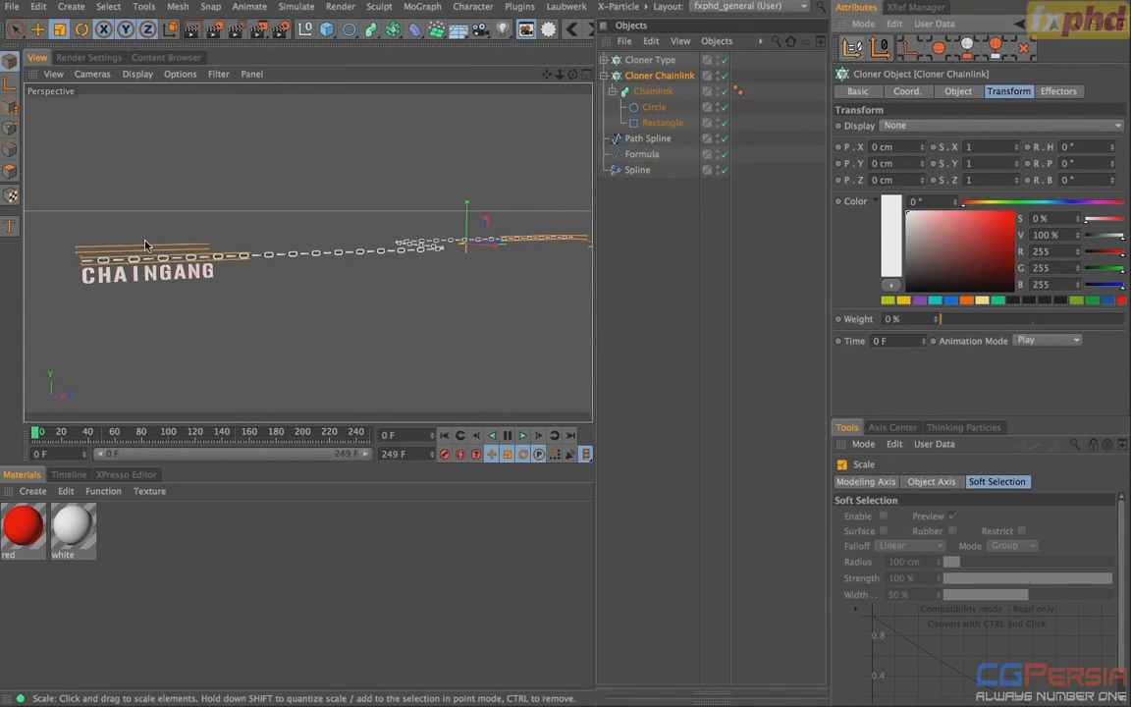
scroll(361, 247, "up", 6)
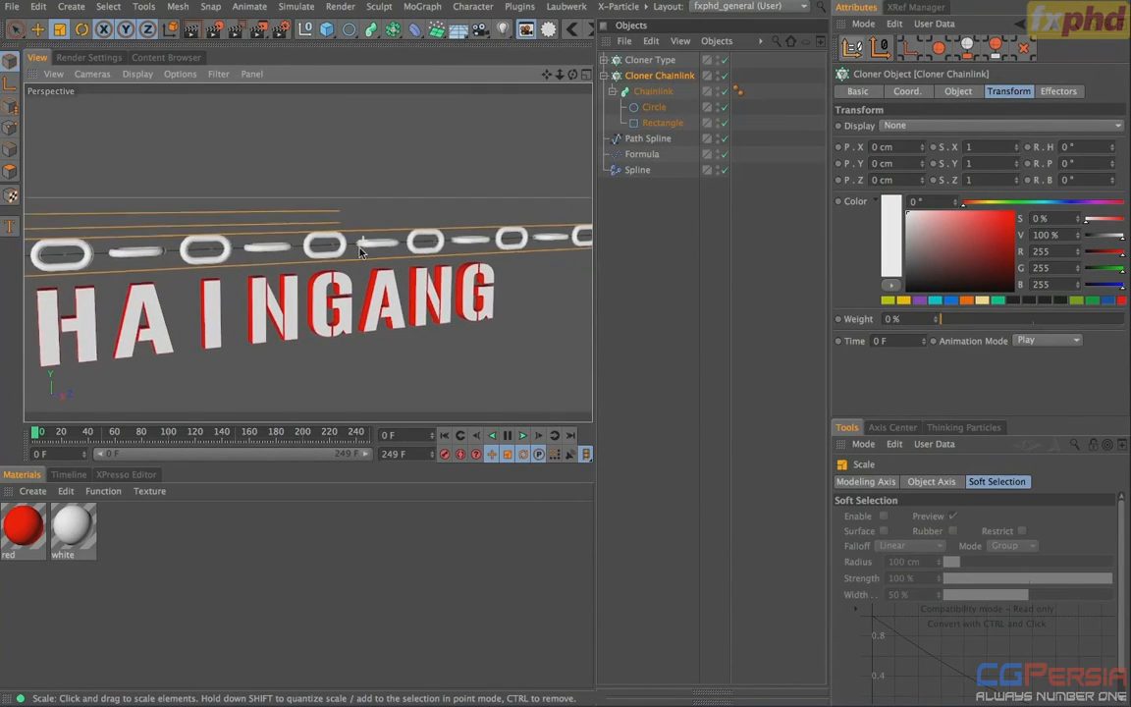
left_click_drag(362, 247, 344, 312, "alt")
left_click(687, 80)
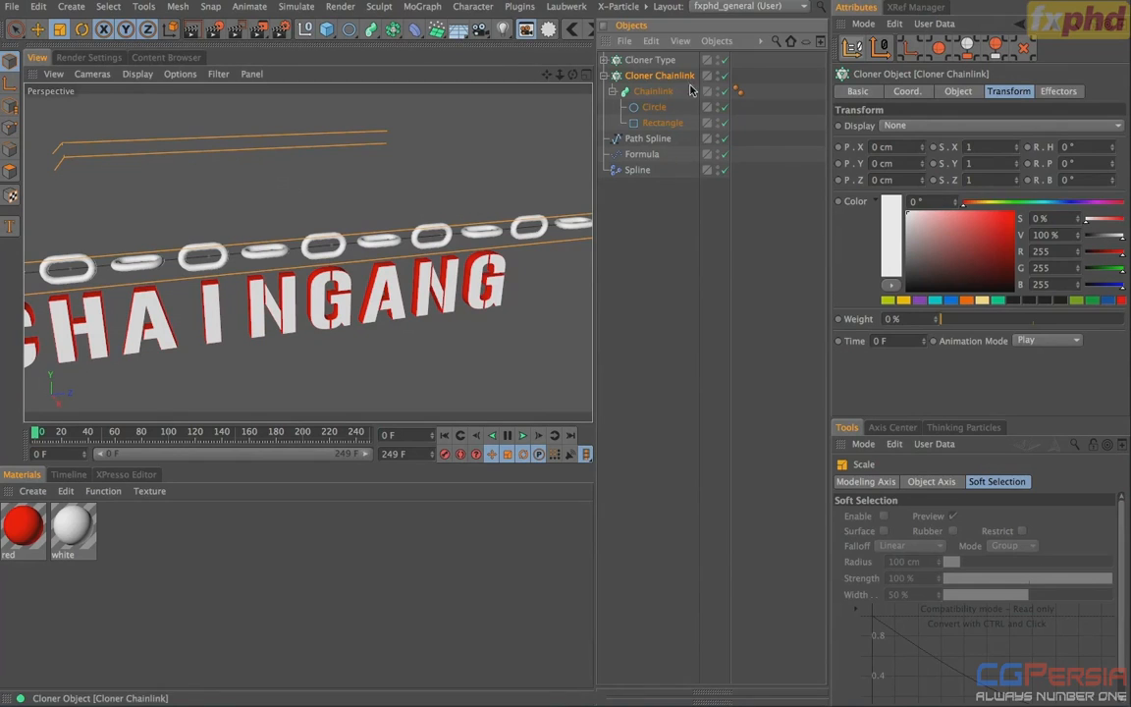
left_click(957, 91)
mouse_move(1093, 250)
left_mouse_down()
mouse_move(1048, 250)
mouse_move(1093, 251)
left_mouse_up()
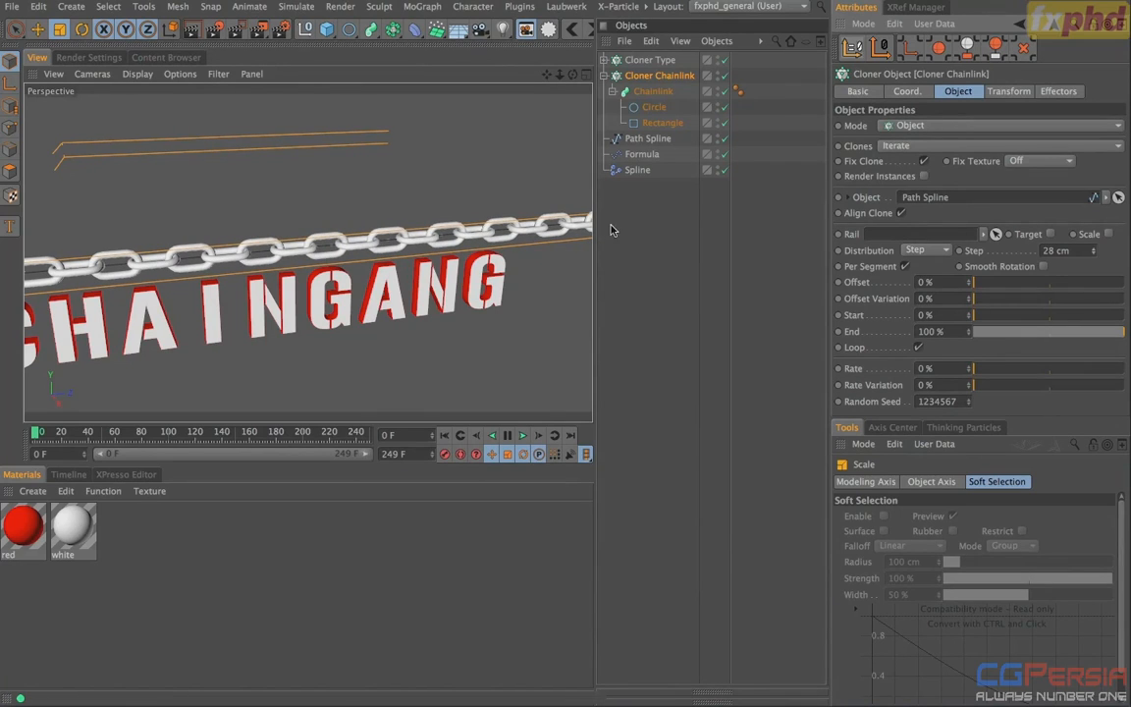
left_click(605, 76)
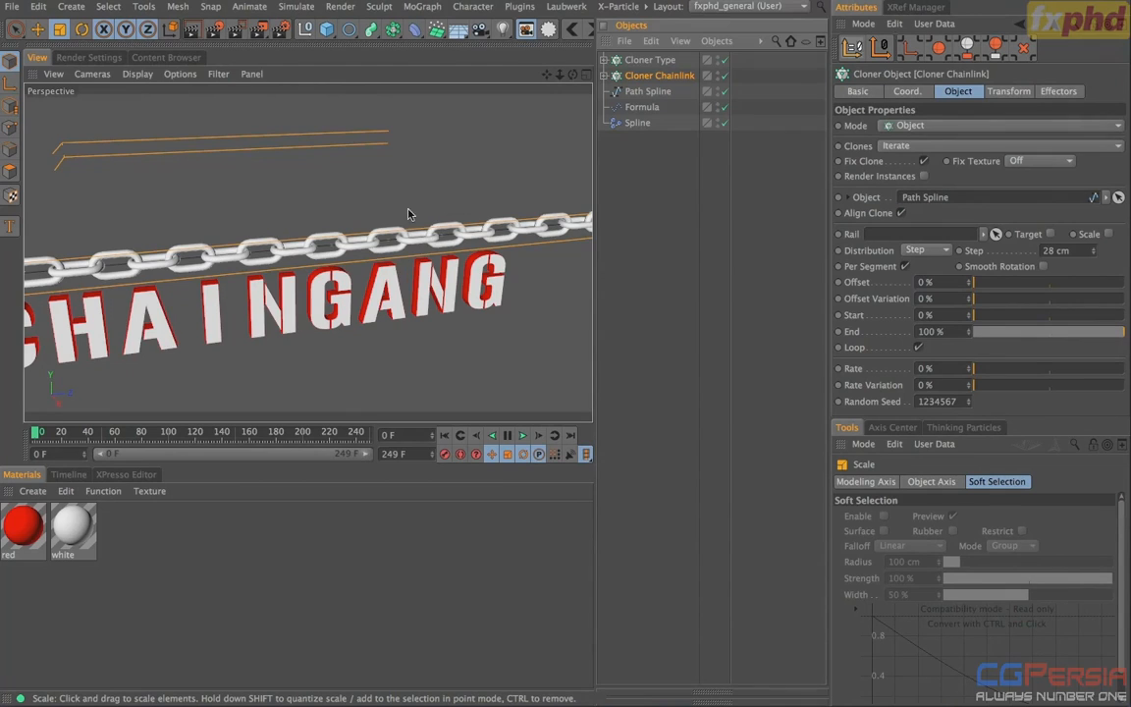
Step: Examine the whole chain and compare the settings of Cloner Type and the Spline effector
scroll(407, 212, "down", 5)
middle_click_drag(406, 256, 323, 273, "alt")
scroll(389, 254, "down", 4)
scroll(364, 258, "down", 2)
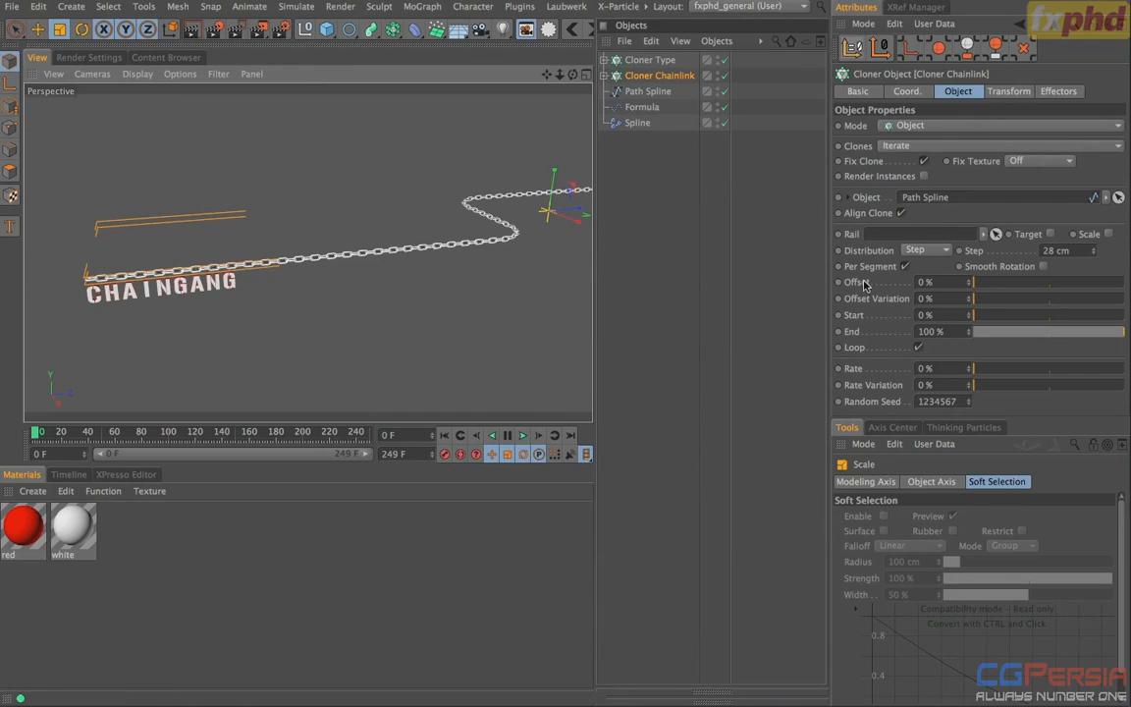
left_click(650, 60)
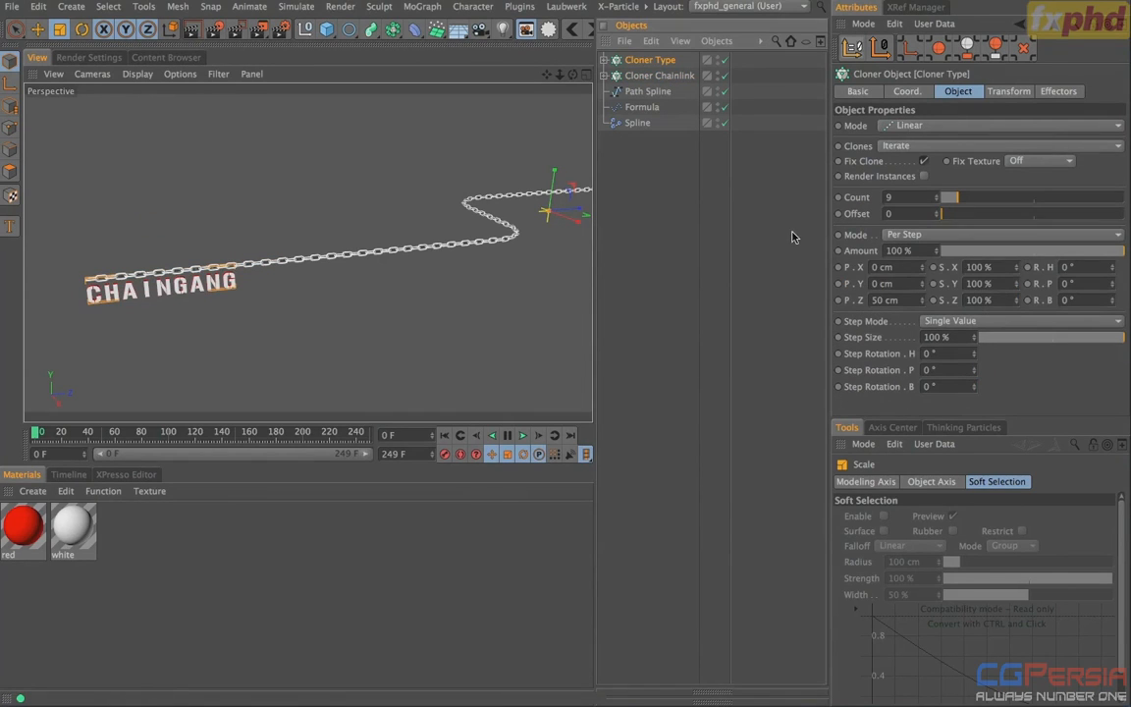
left_click(637, 124)
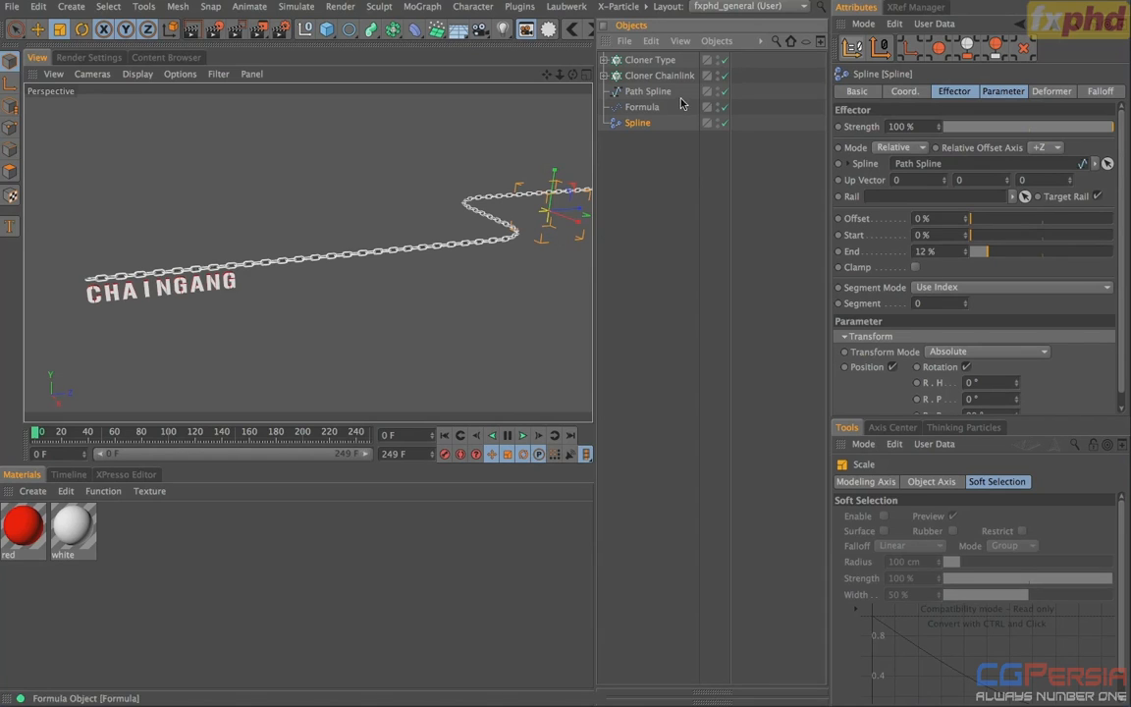
Step: Add an XPresso tag to Cloner Chainlink
left_click(632, 77)
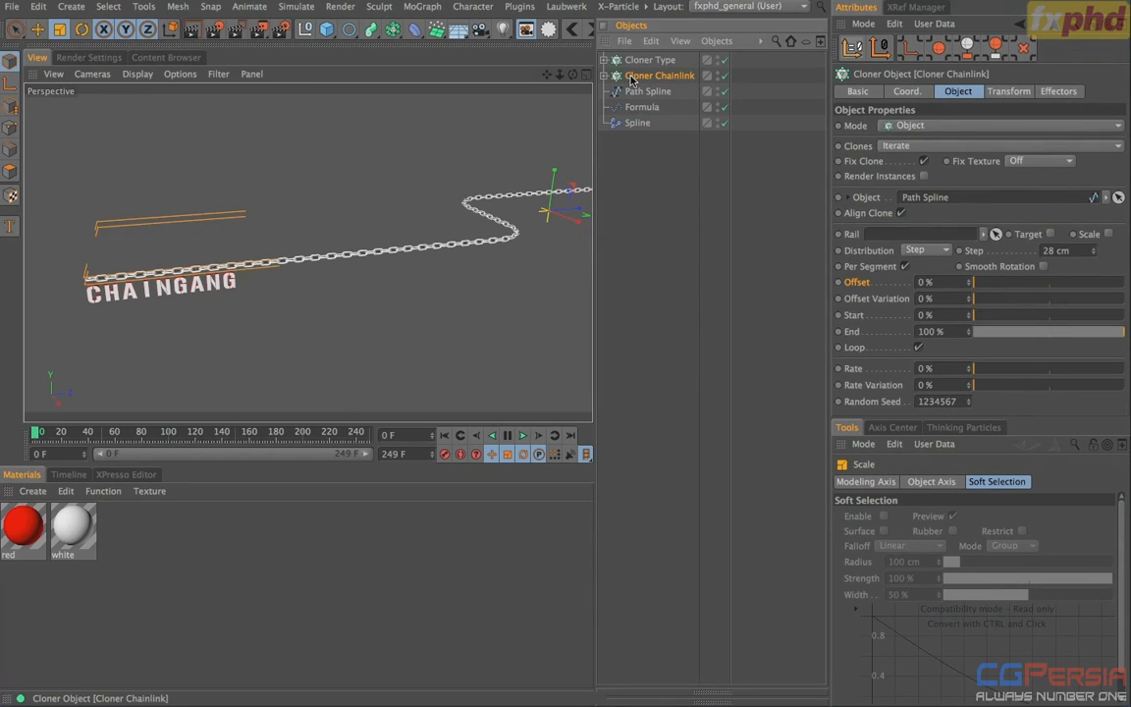
left_click(759, 41)
mouse_move(776, 64)
mouse_move(886, 240)
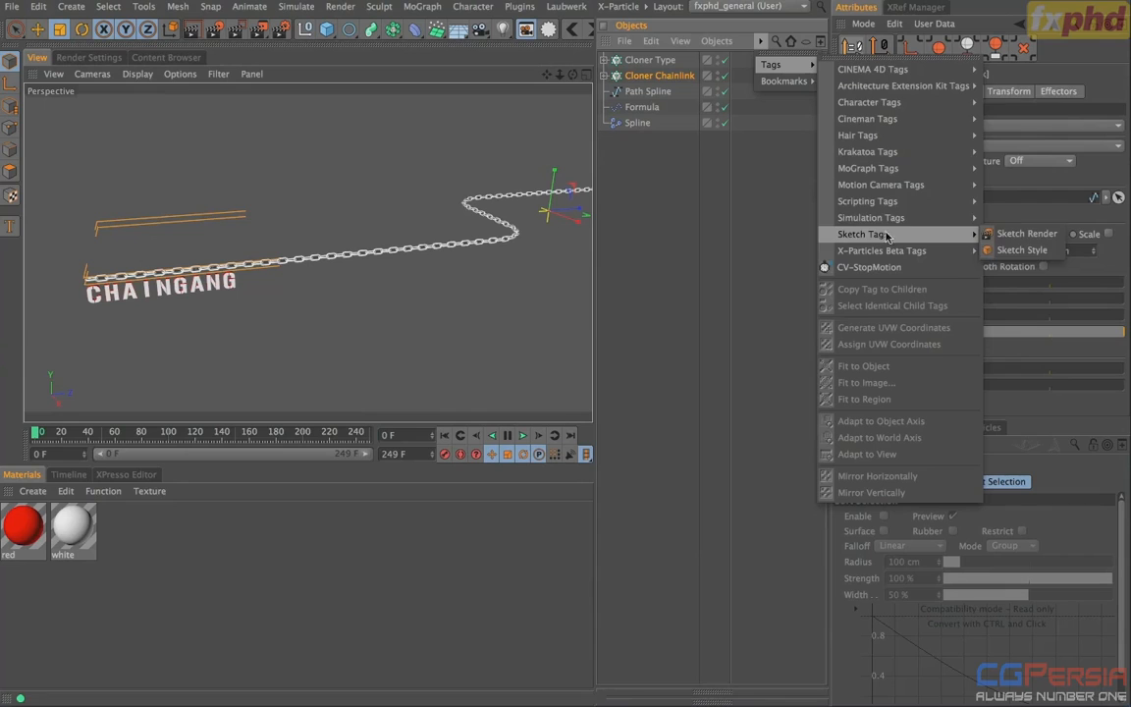
mouse_move(884, 69)
left_click(1031, 465)
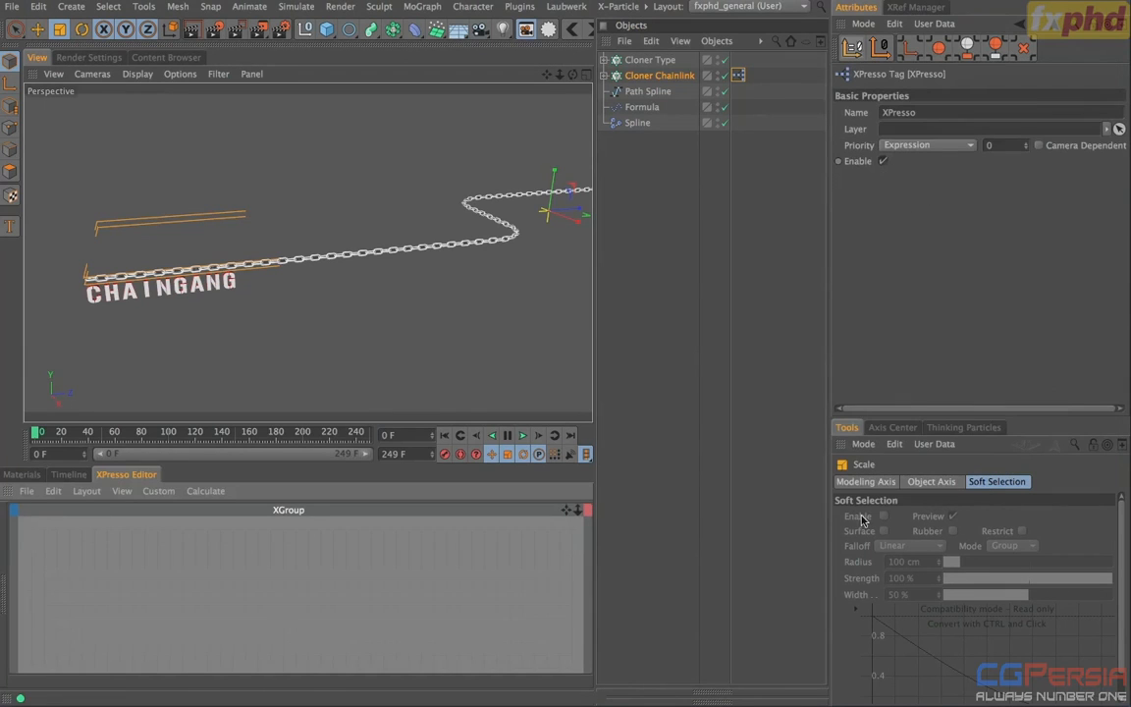
Step: Add Cloner Chainlink to the XPresso graph as a node with an Offset output
left_click_drag(605, 75, 182, 550)
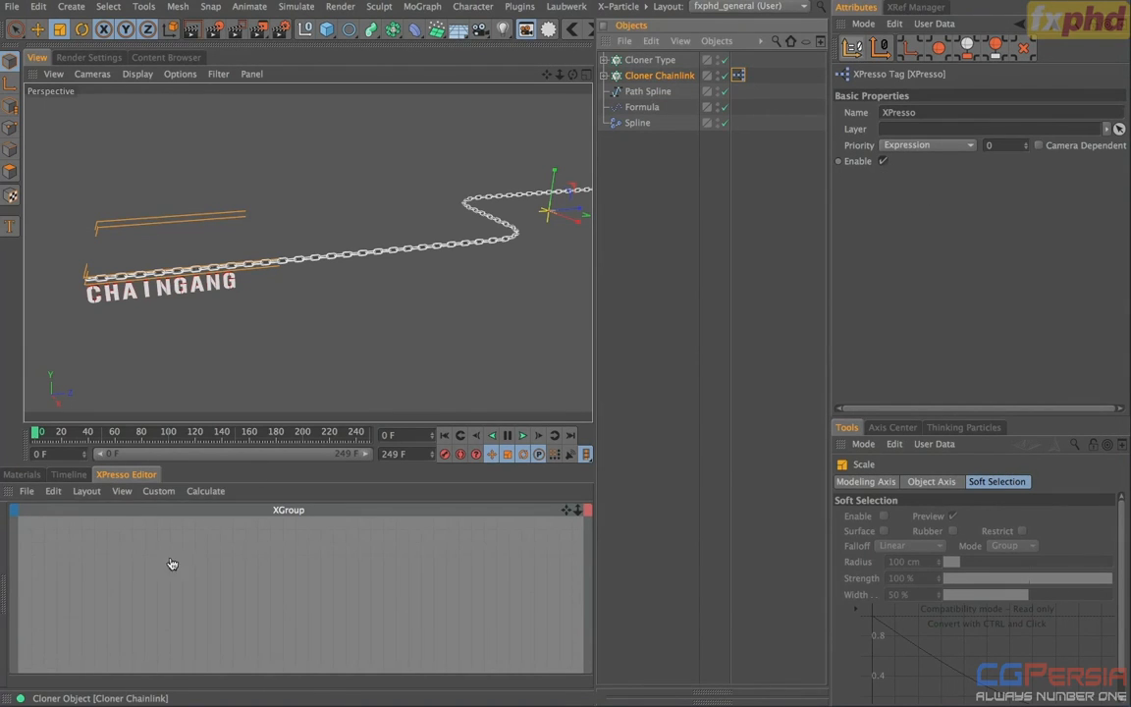
left_click(202, 550)
mouse_move(207, 550)
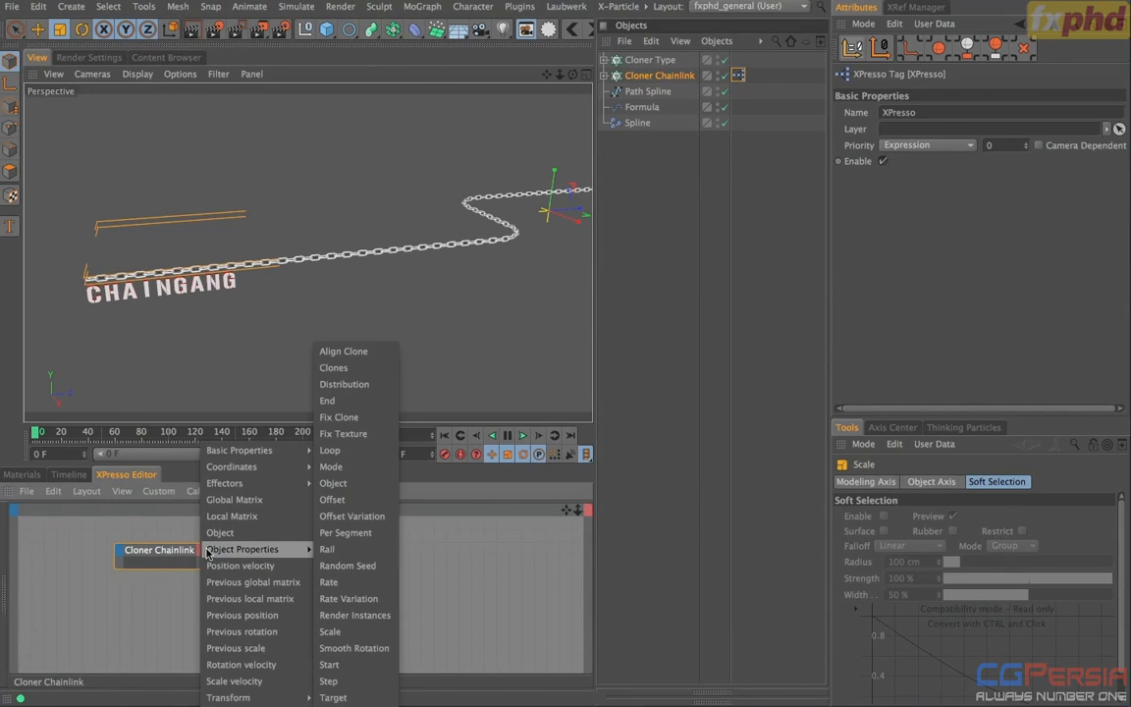
left_click(334, 499)
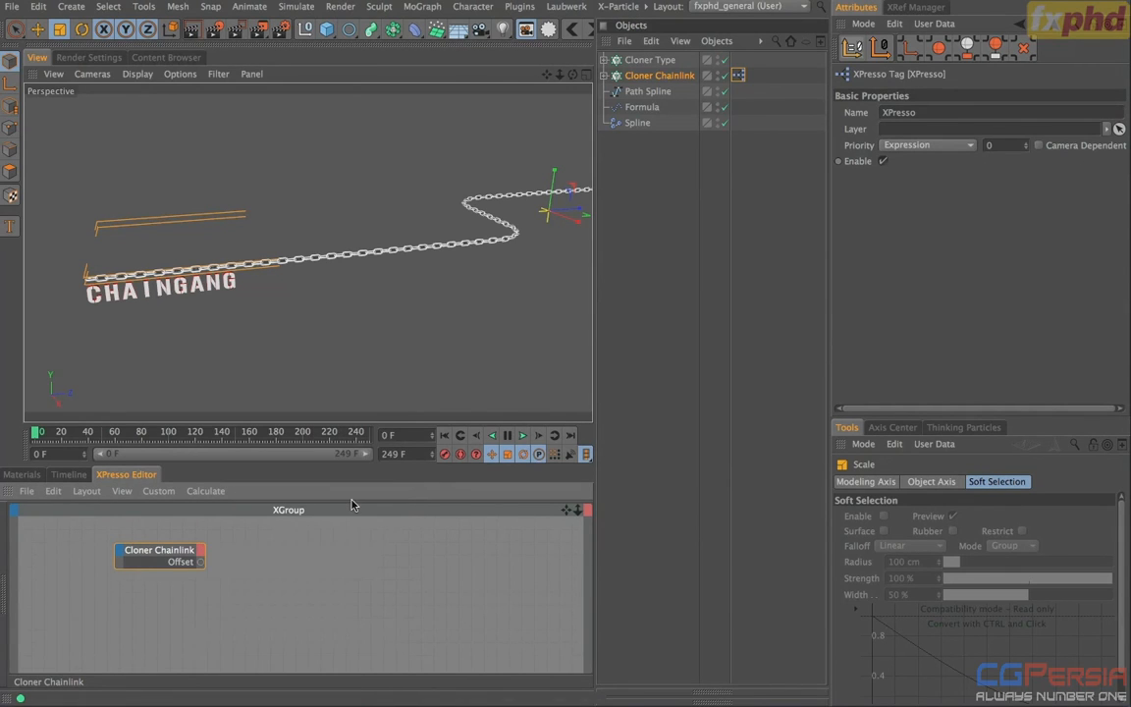
Step: Add the Spline effector as a node with an Offset input and connect Cloner Chainlink's Offset to it
left_click_drag(629, 121, 338, 562)
left_click(366, 566)
mouse_move(333, 582)
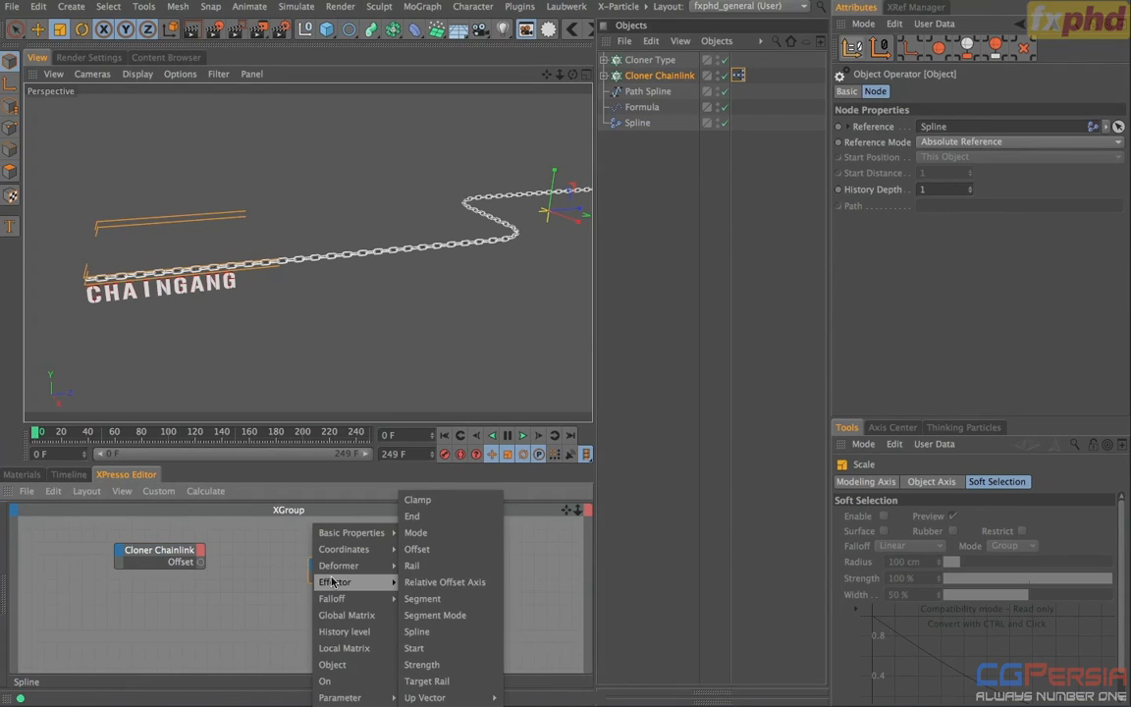
mouse_move(342, 695)
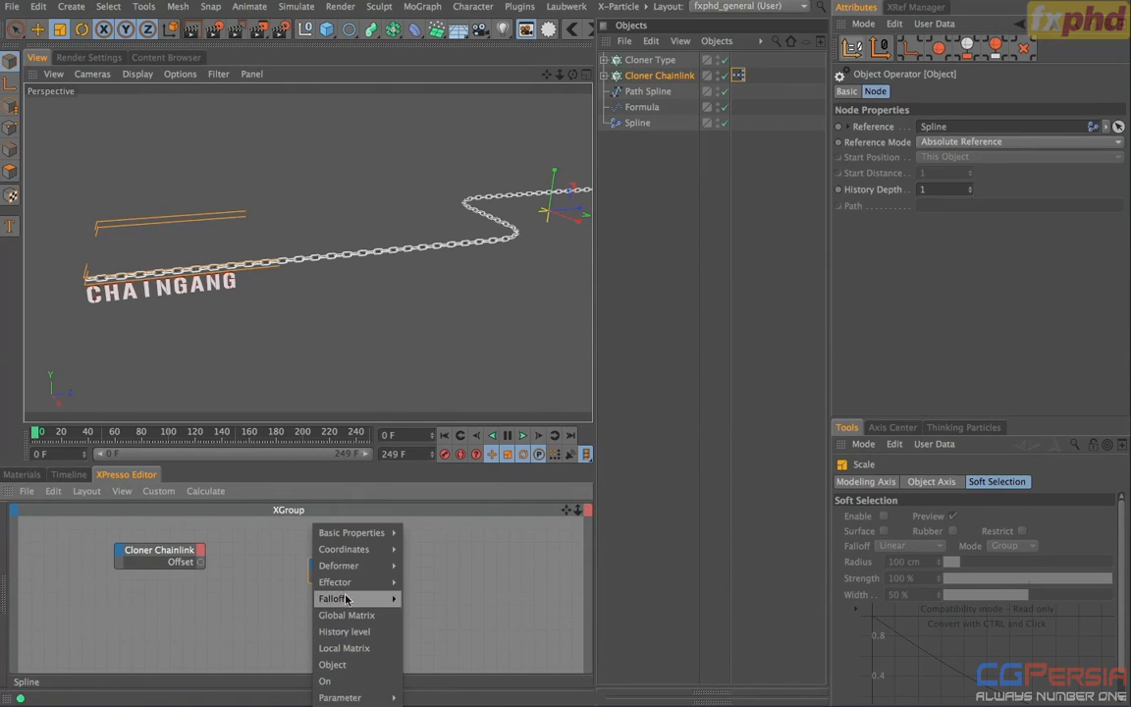
left_click(422, 548)
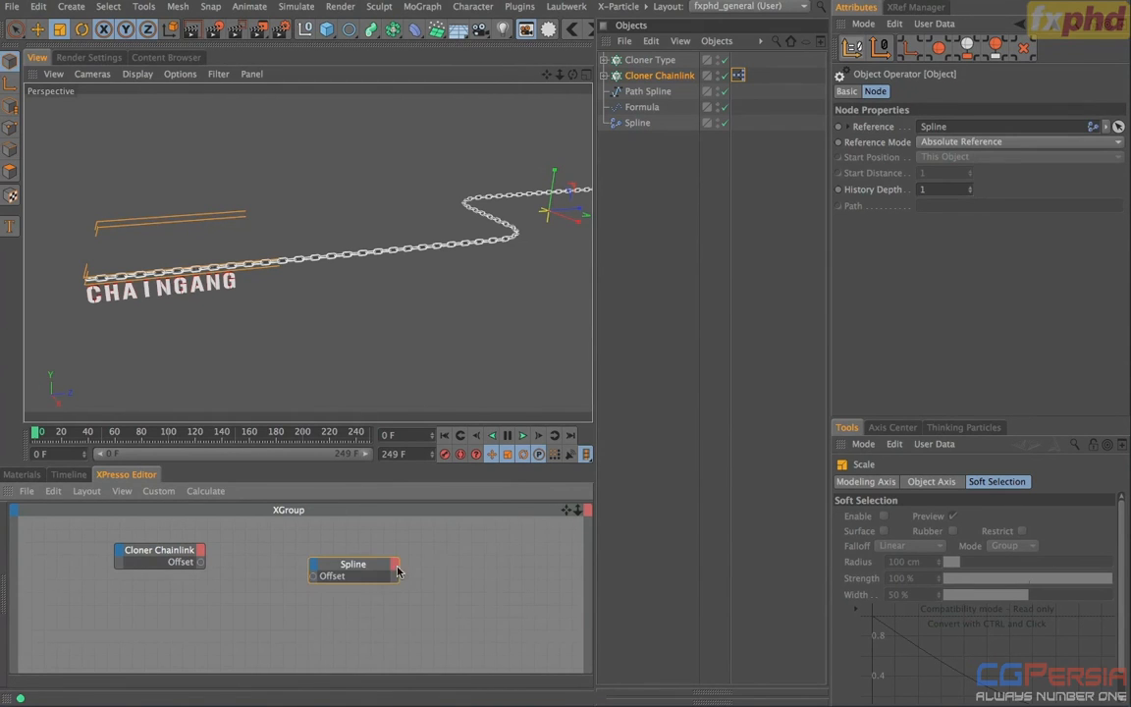
left_click_drag(199, 563, 314, 570)
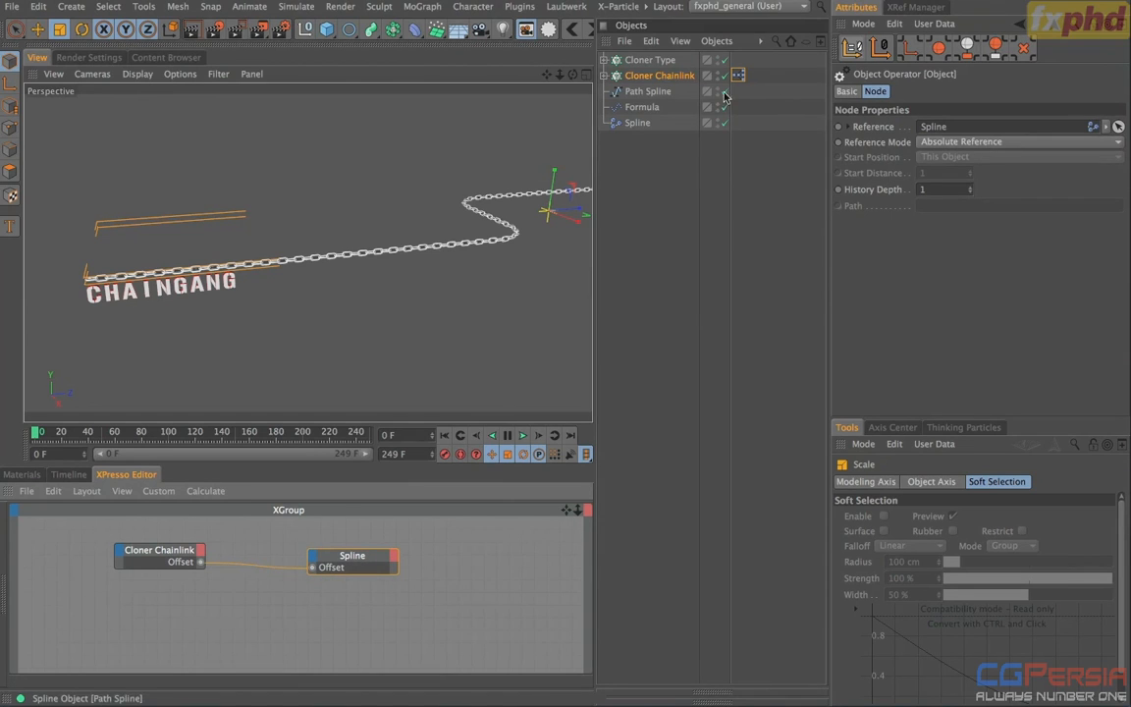
Step: Test Cloner Chainlink's Offset and keyframe it at 0% on frame 0
left_click(628, 76)
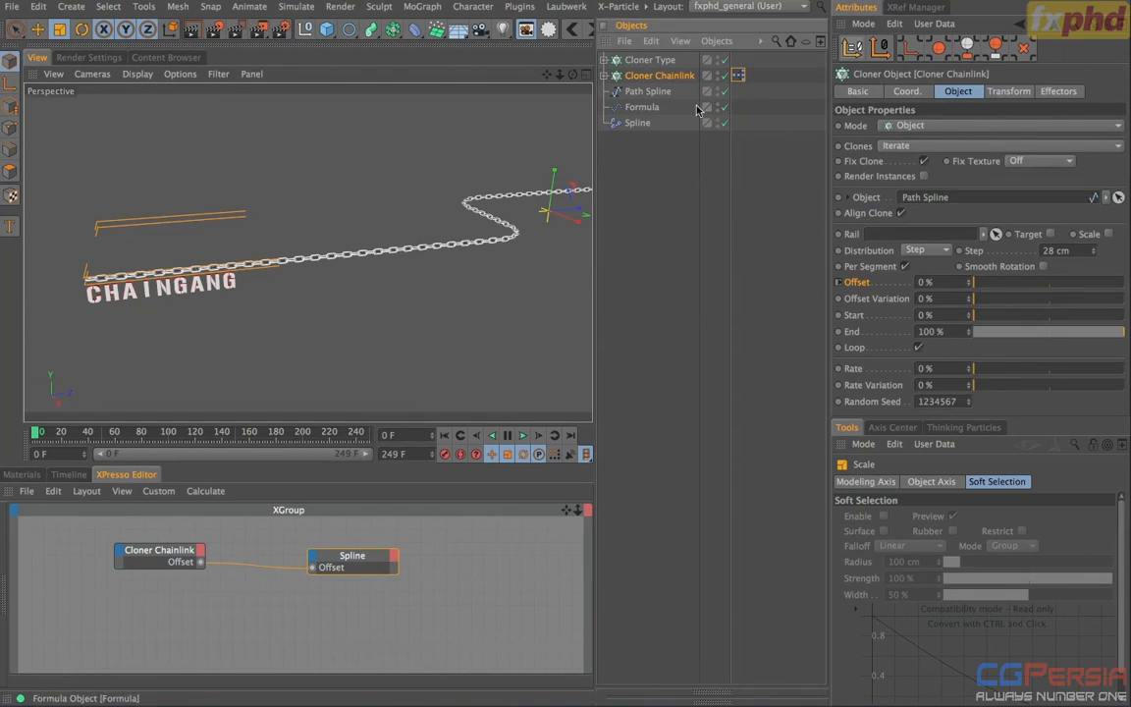
left_click_drag(969, 282, 942, 282)
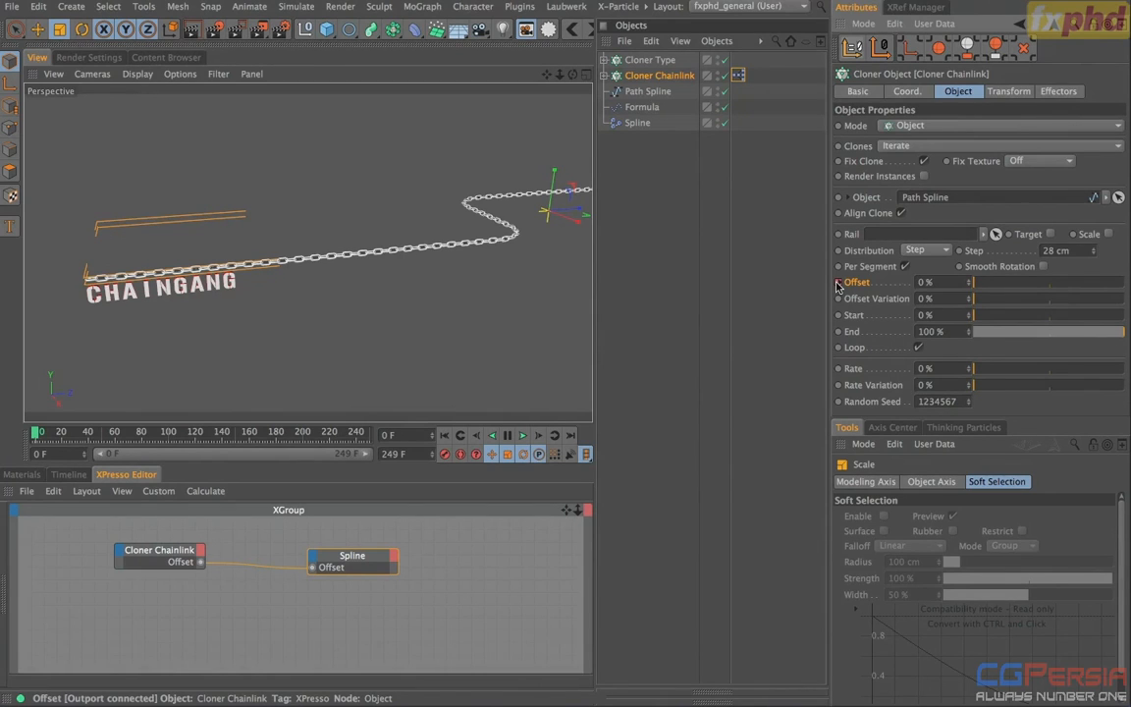
left_click(838, 283)
Step: Keyframe Cloner Chainlink's Offset at 30% on frame 100
left_click(169, 434)
left_click(172, 434)
left_click(928, 281)
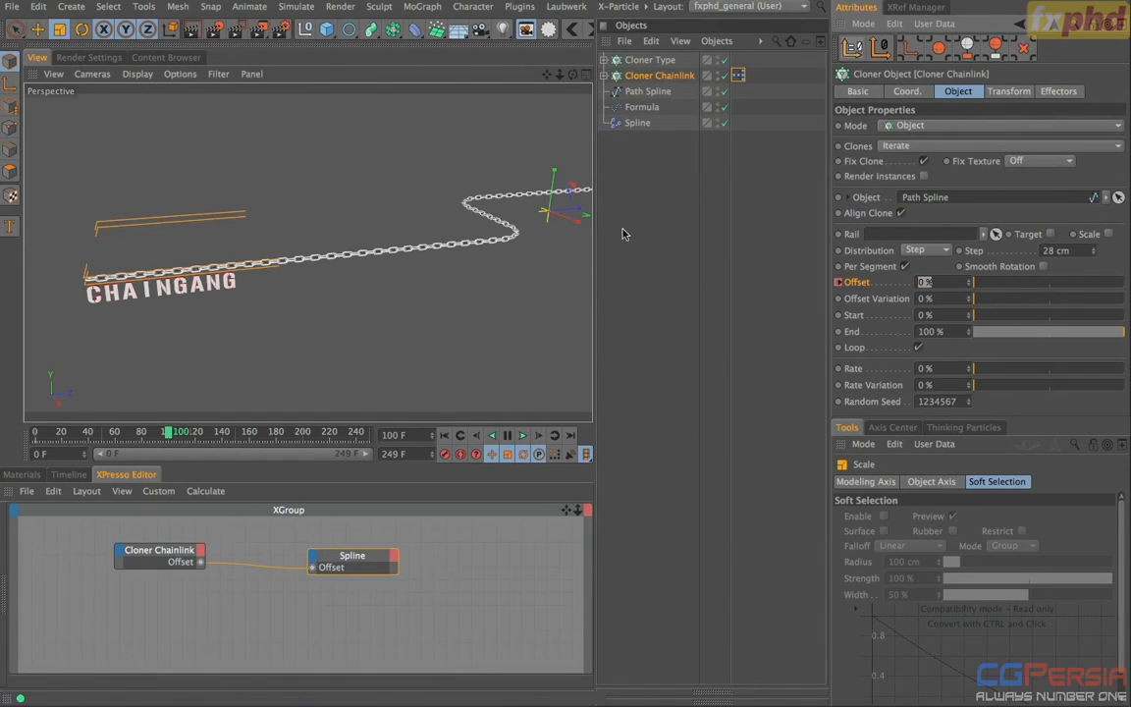
type("30")
key("Return")
left_click(839, 282, "ctrl")
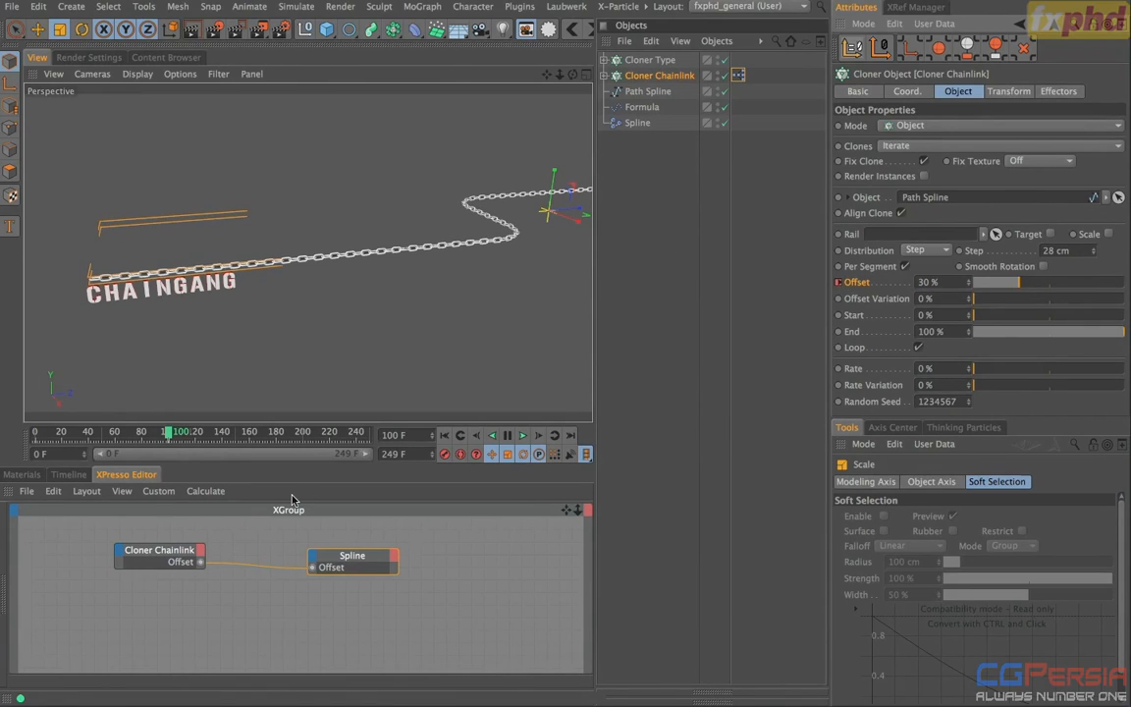
Step: Keyframe Cloner Chainlink's Offset at 20% on frame 140
left_click(169, 433)
left_click_drag(169, 433, 219, 454)
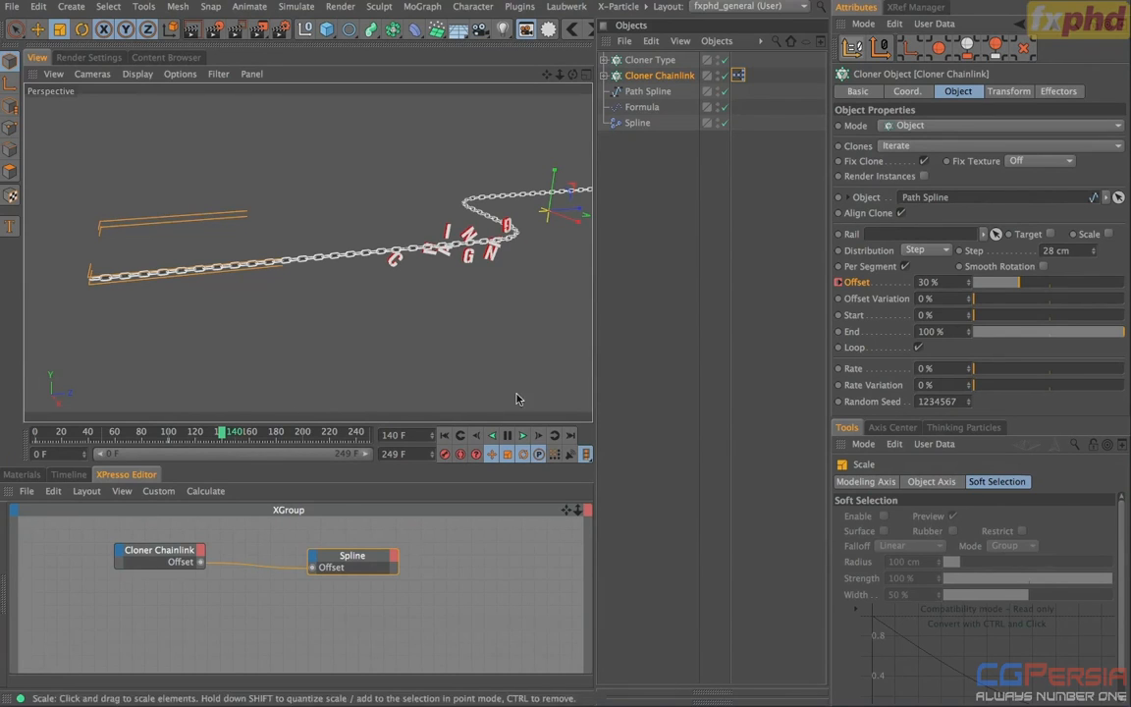
type("20")
key("Return")
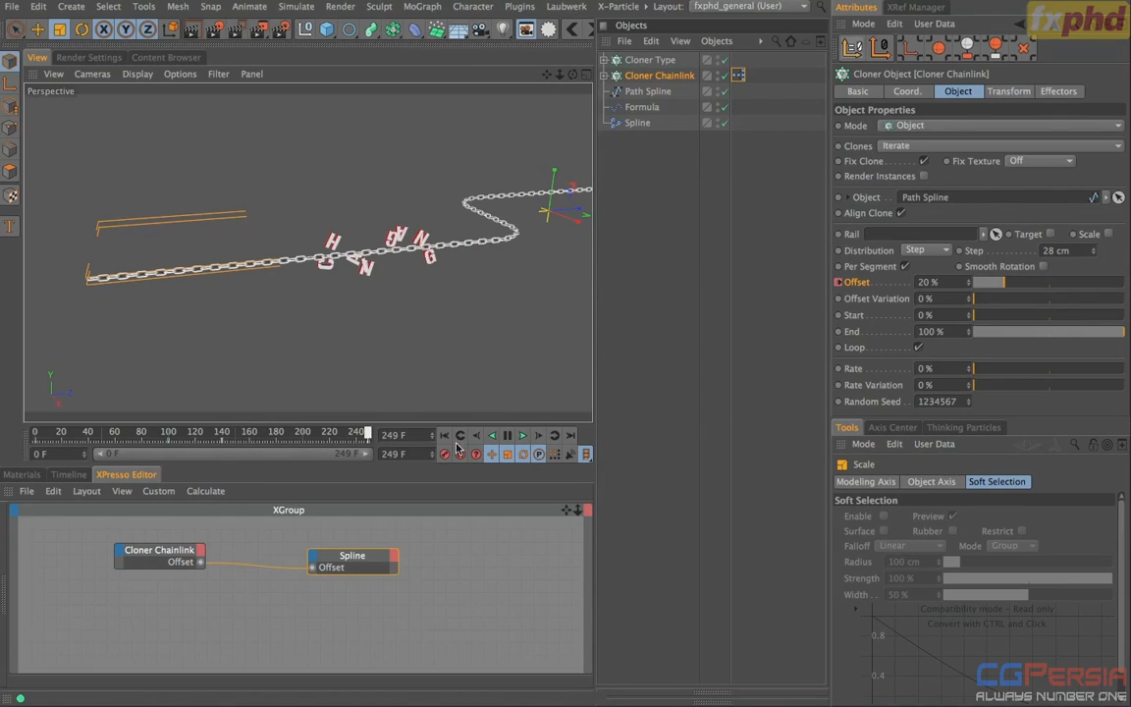
Step: Keyframe Cloner Chainlink's Offset at 40% on the last frame, 249
left_click(938, 281)
type("4")
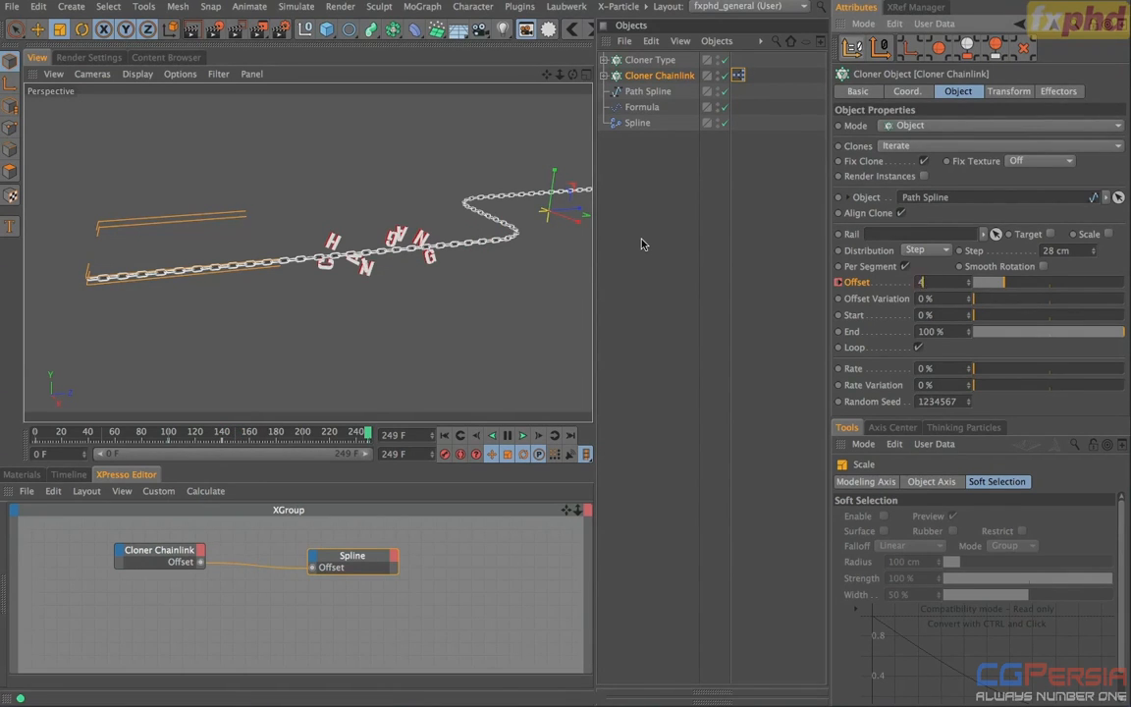
type("0")
key("Return")
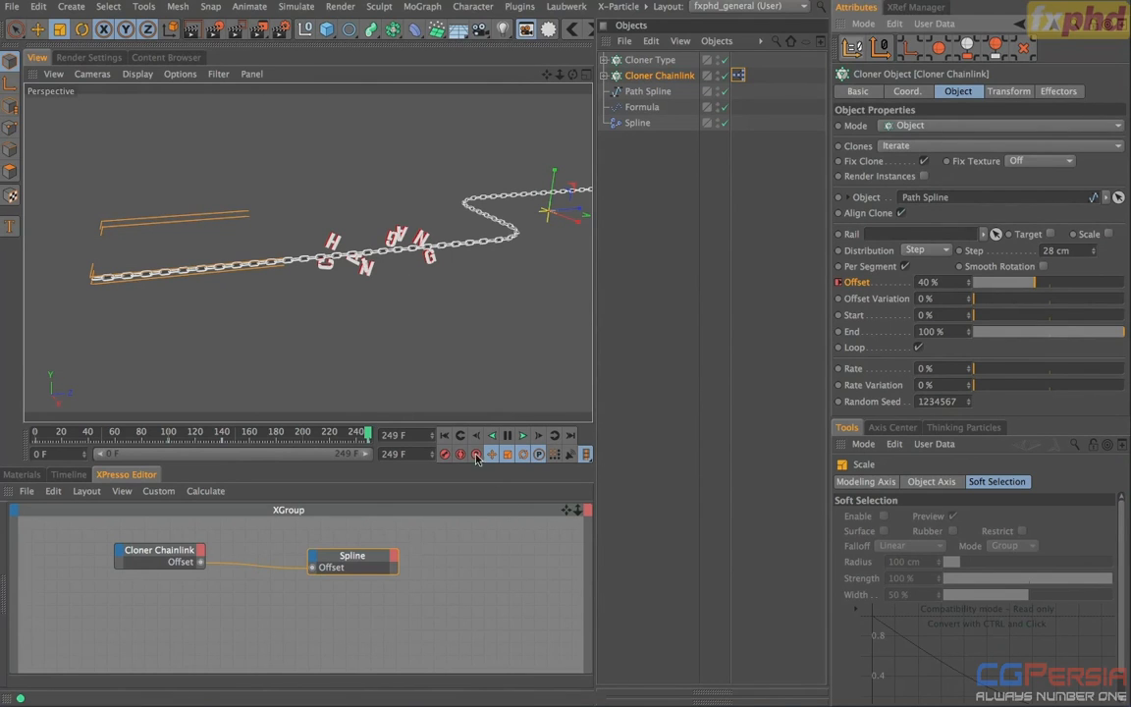
Step: Save the scene, then play the letters' travel along the chain from frame 0 and rewind
left_click(444, 434)
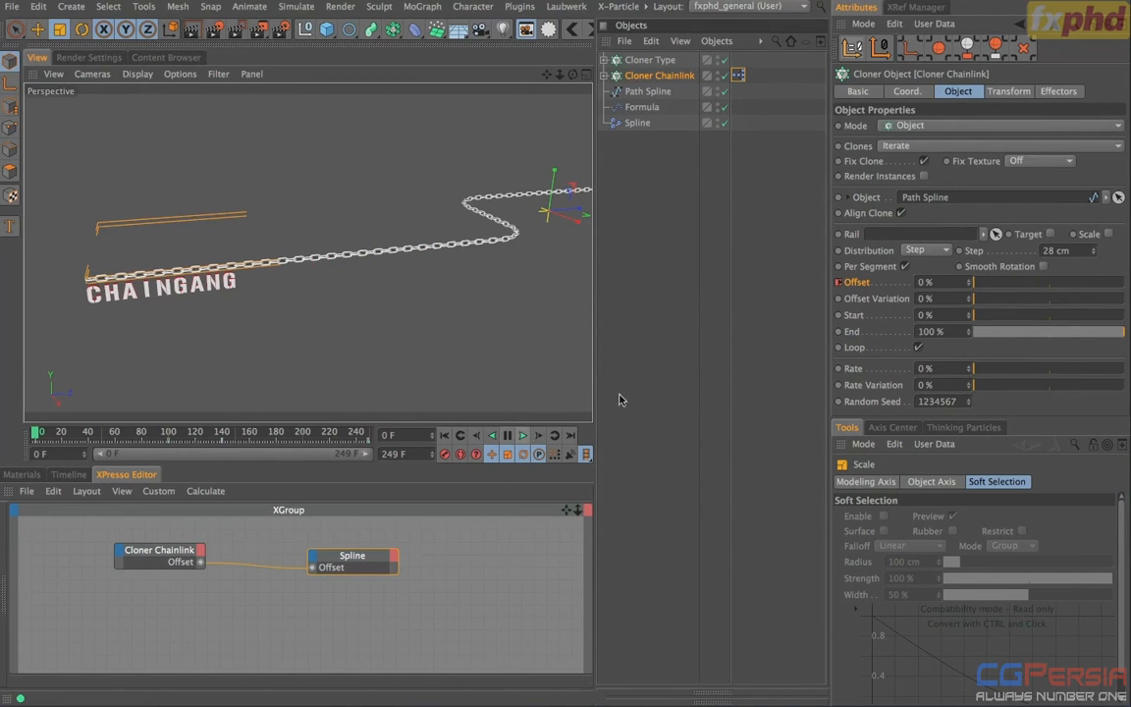
left_click(12, 6)
left_click(43, 174)
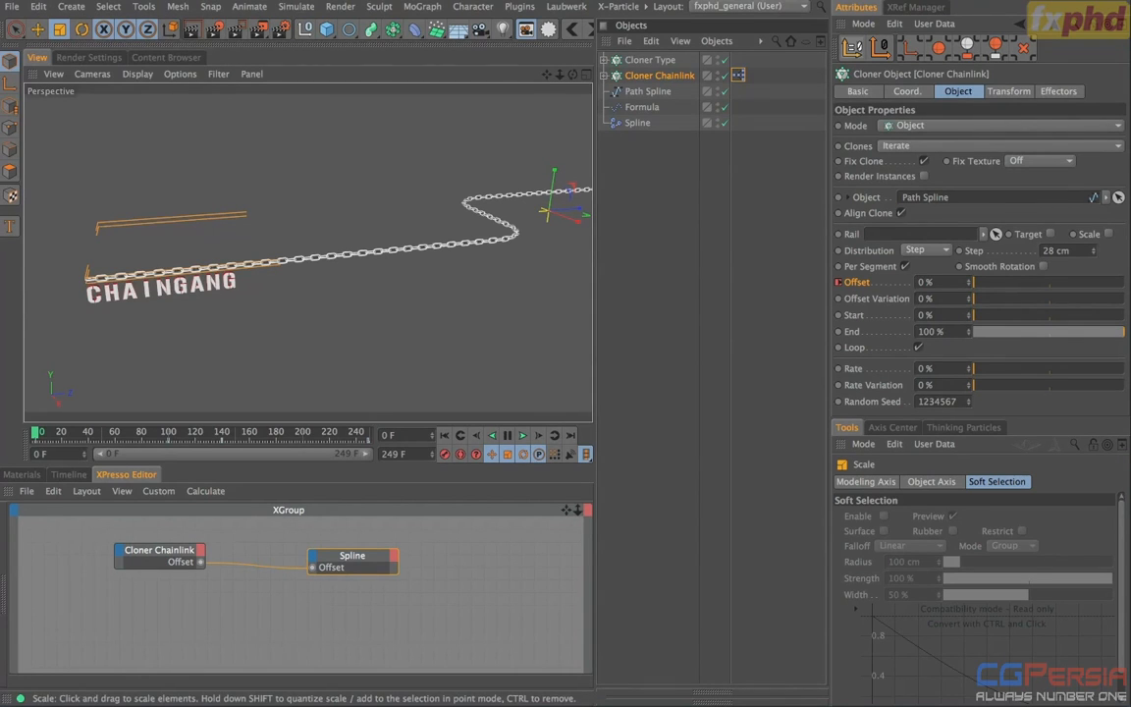
left_click(523, 435)
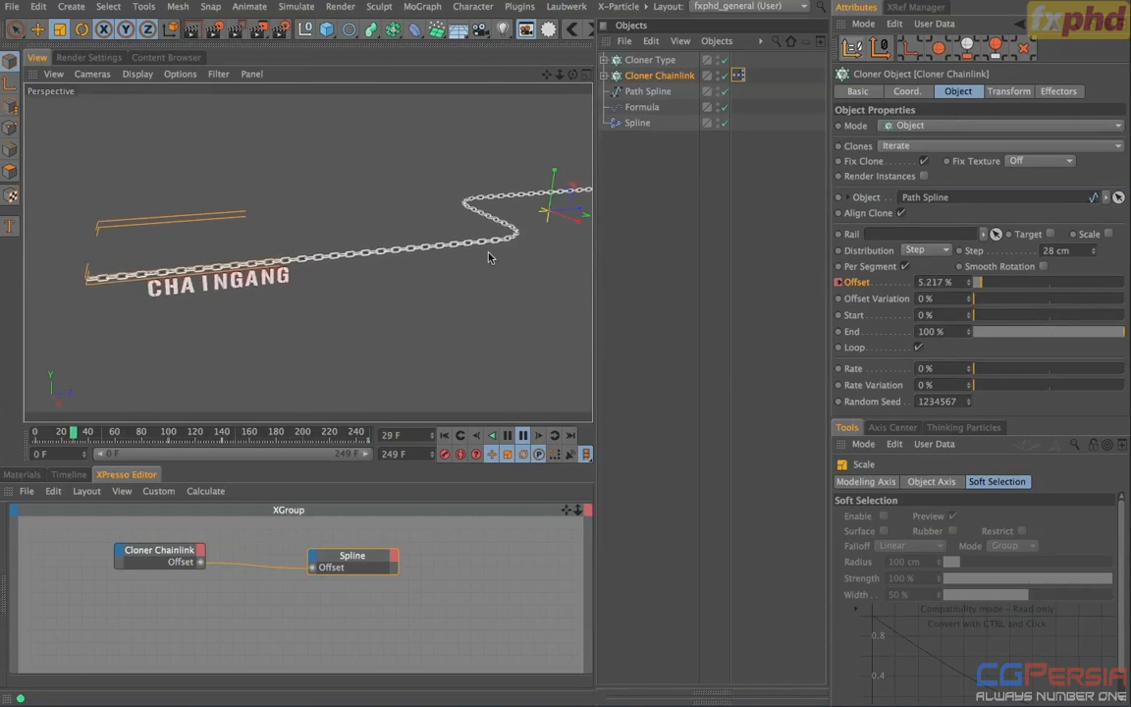
left_click(523, 435)
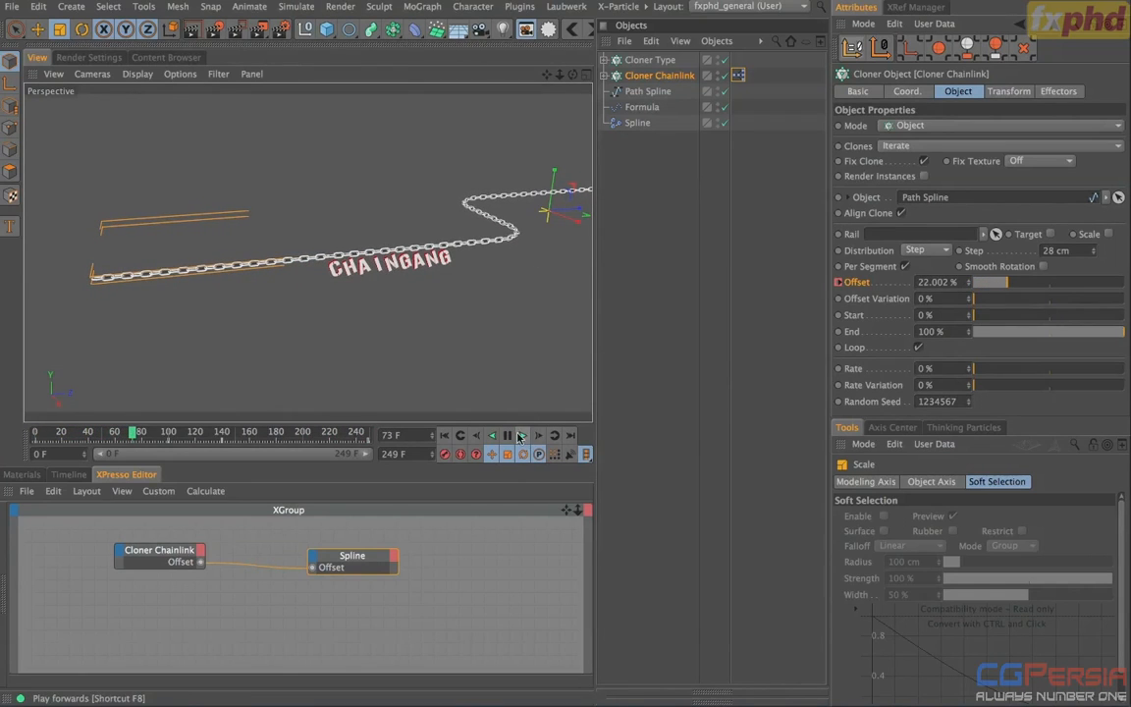
left_click(444, 435)
Step: Raise all keys on Cloner Chainlink's Offset F-curve by about 27% and play back the shifted motion
left_click(61, 477)
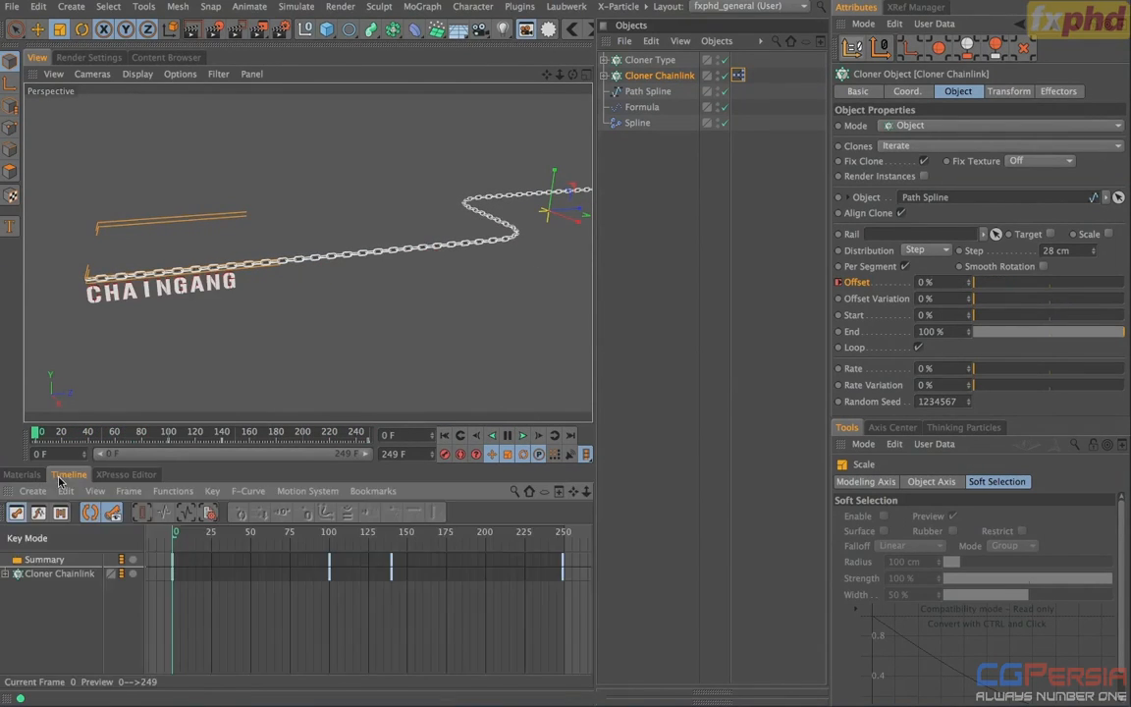
left_click(54, 574)
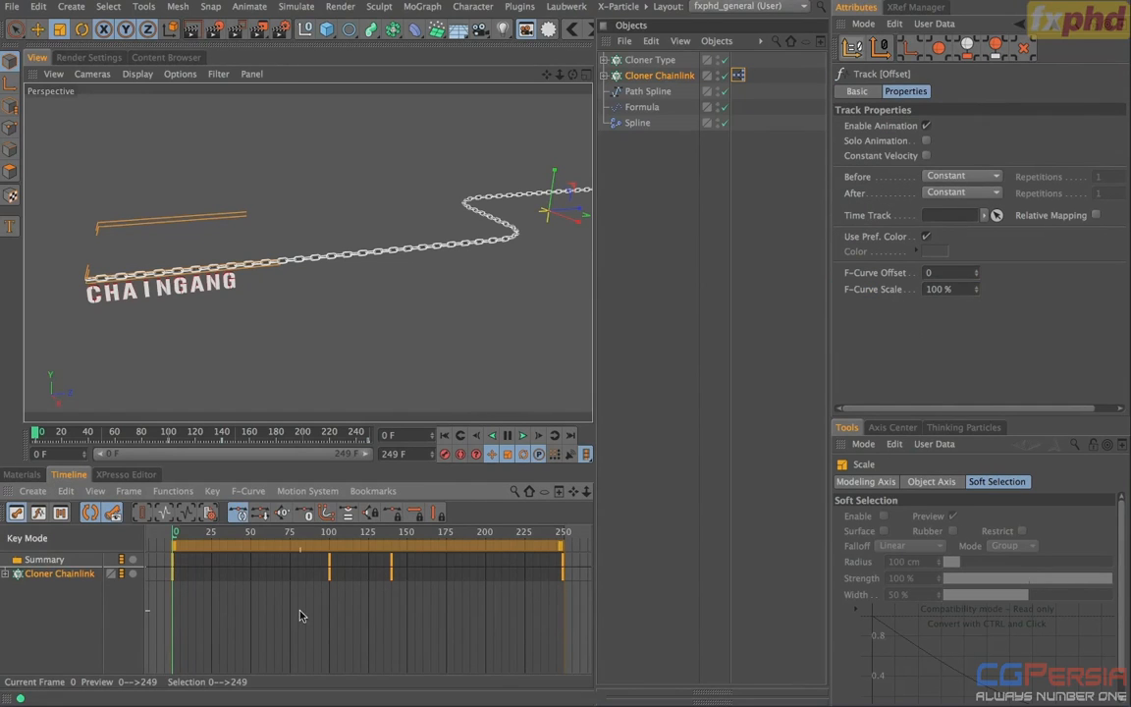
key("Tab")
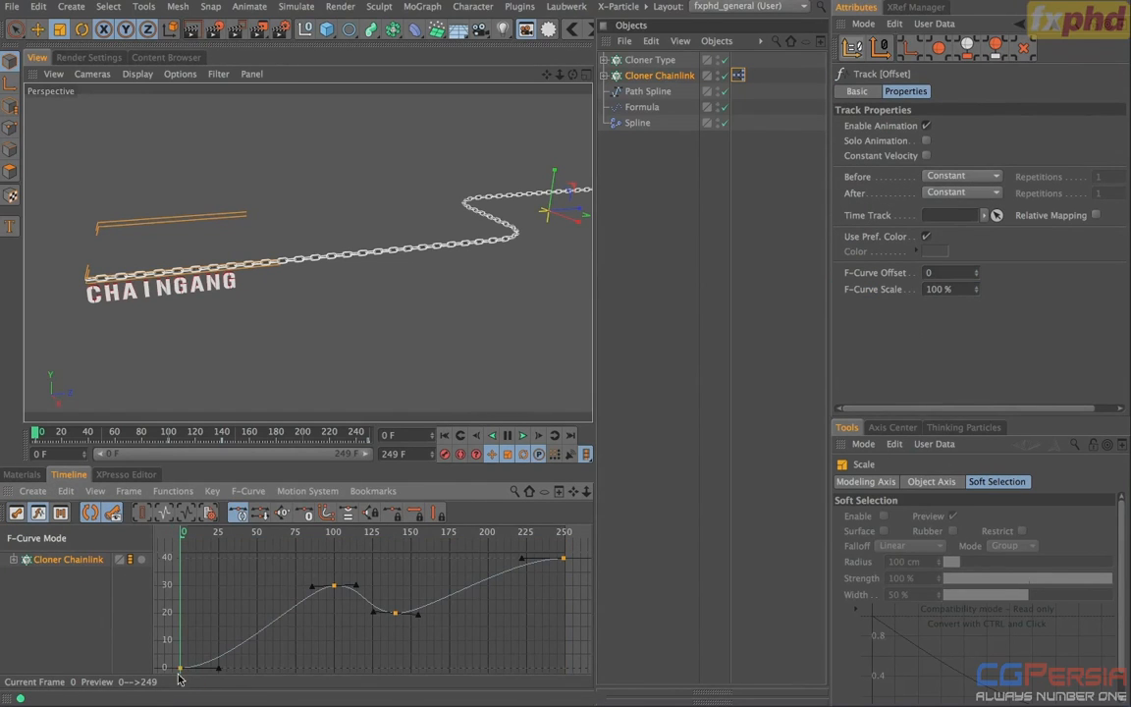
key("ctrl+a")
left_click_drag(181, 658, 175, 590)
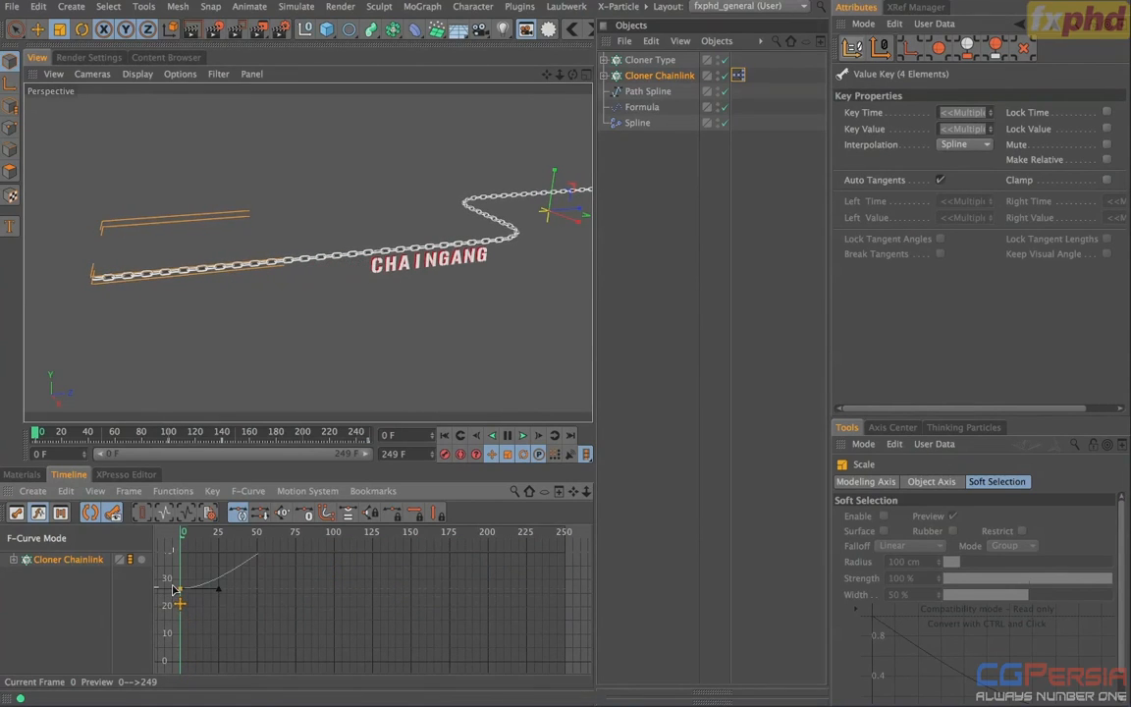
left_click(527, 438)
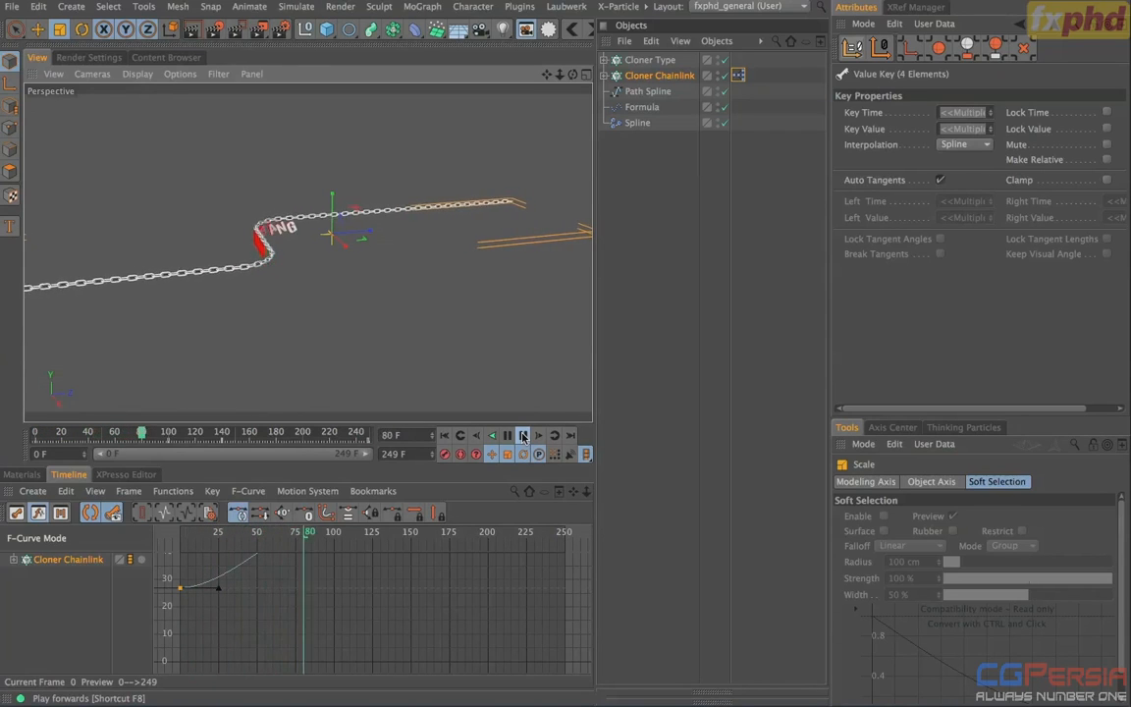
Step: Set the value of the Offset curve's last key at frame 249 to 75%
key("h")
left_click(561, 558)
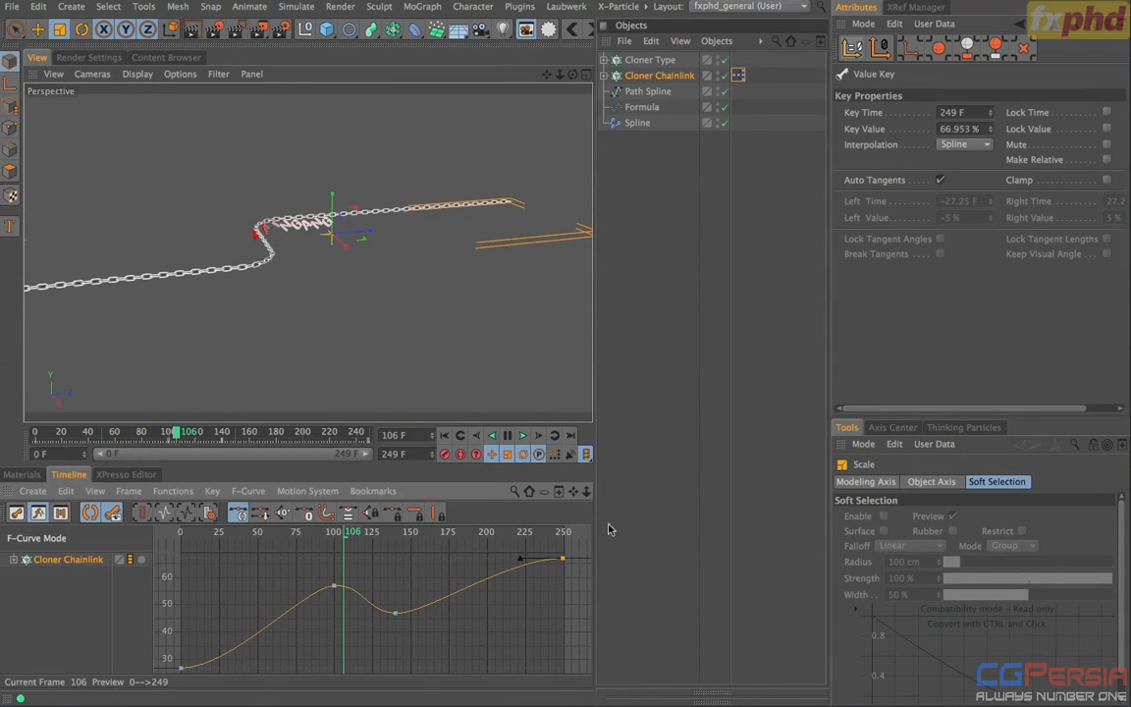
left_click(967, 129)
type("75")
key("Return")
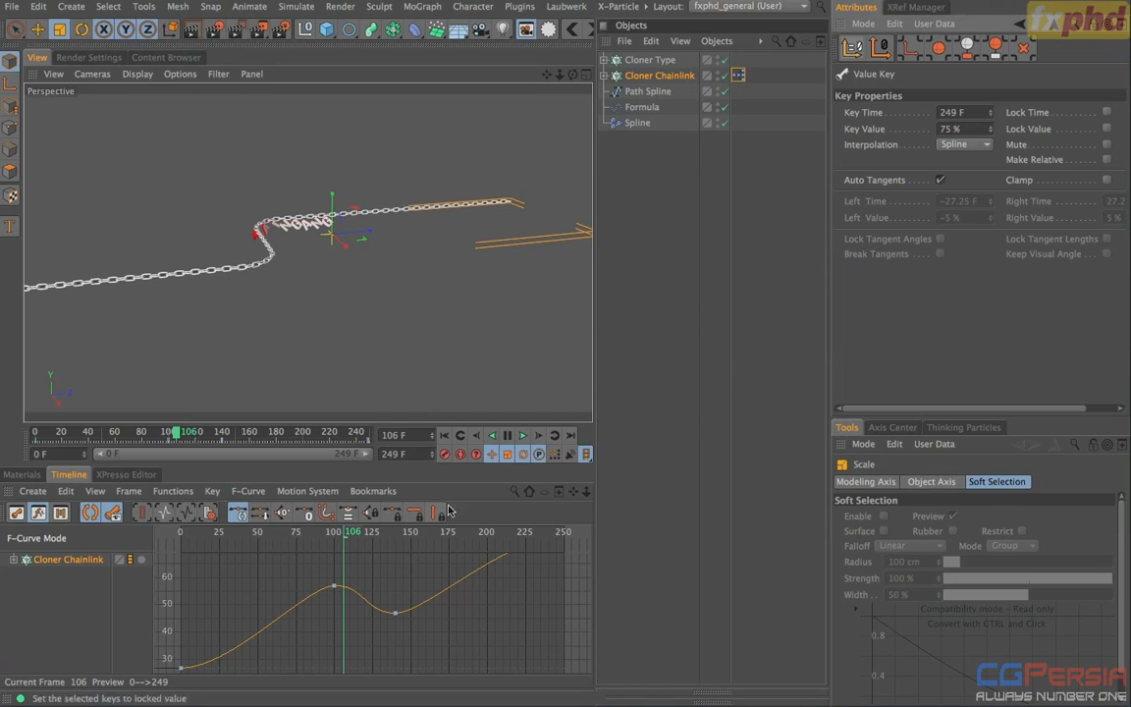
Step: Play back the revised Offset animation to check the letters moving round the bend, and return to frame 0
left_click(523, 436)
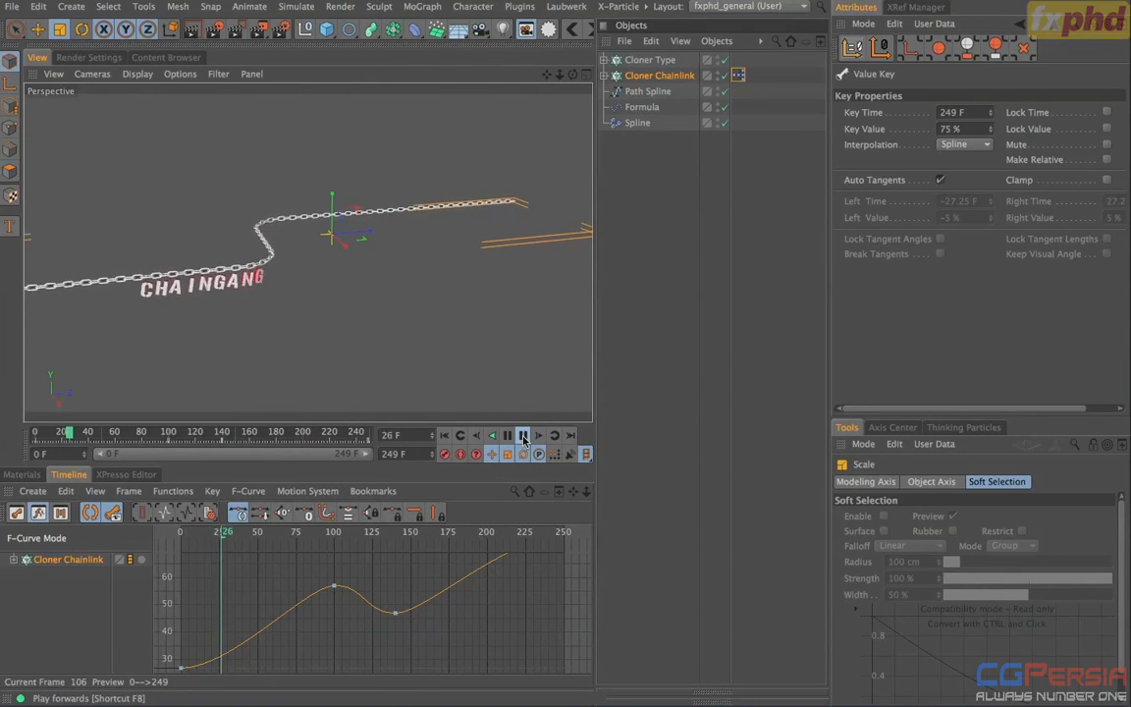
left_click(523, 439)
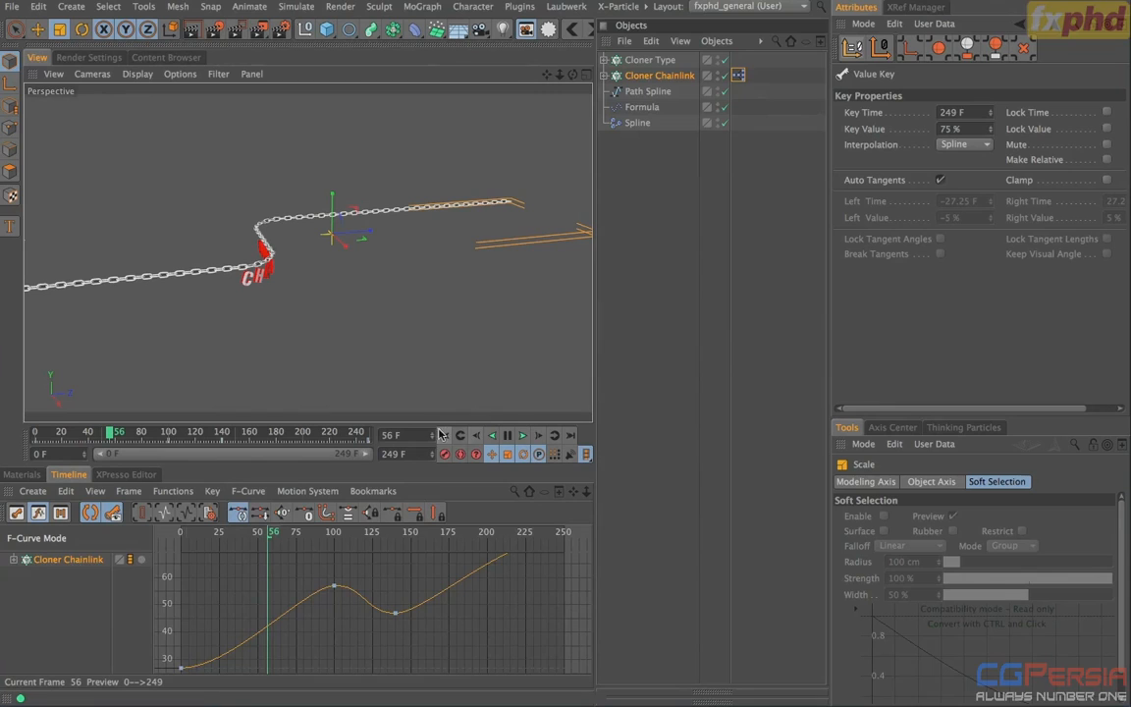
left_click(445, 439)
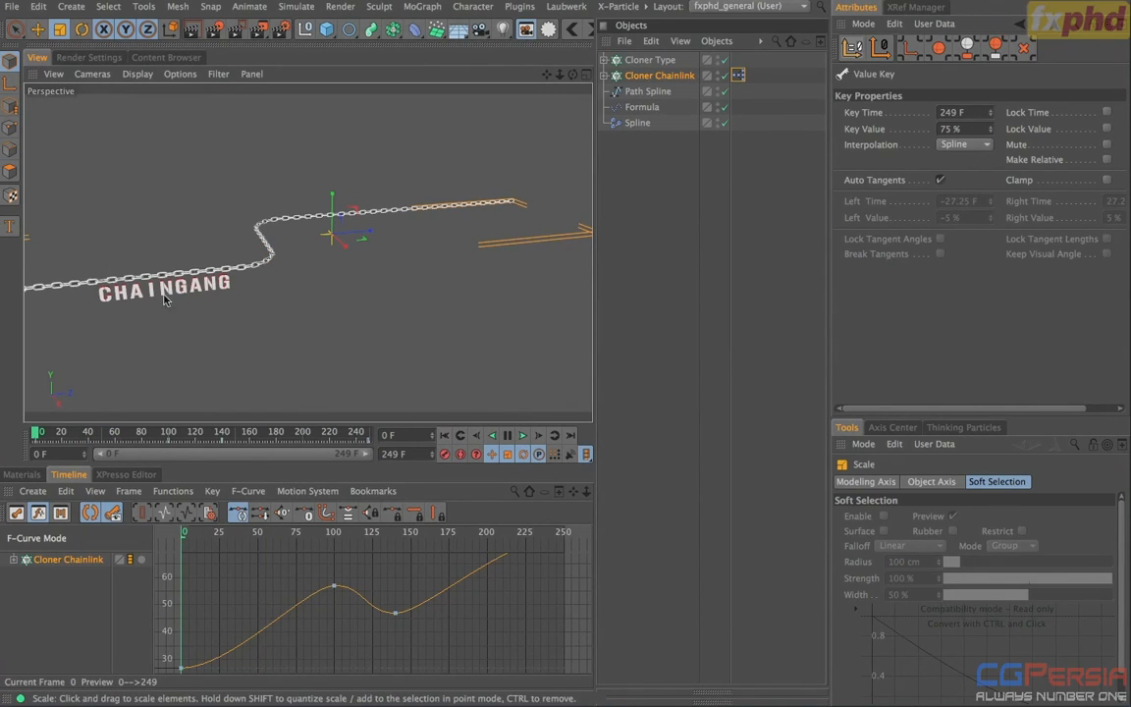
Step: In the Right view, paint a MoGraph Selection over Cloner Type's first four letter clones, C, H, A and I
key("F3")
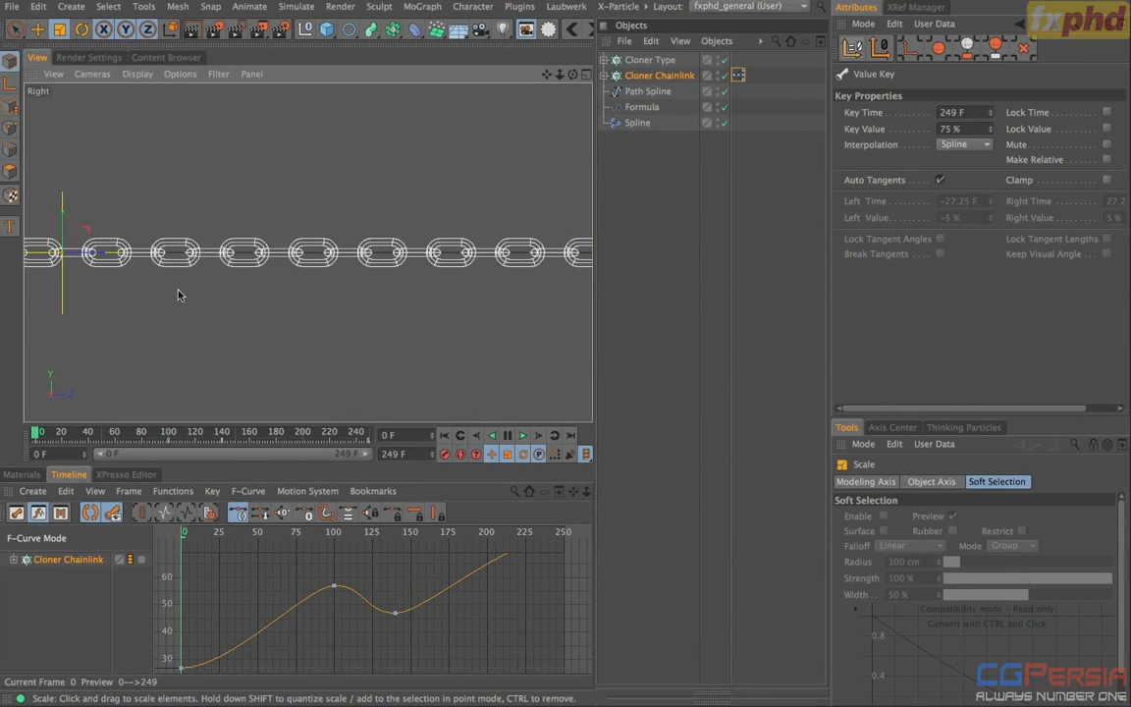
key("h")
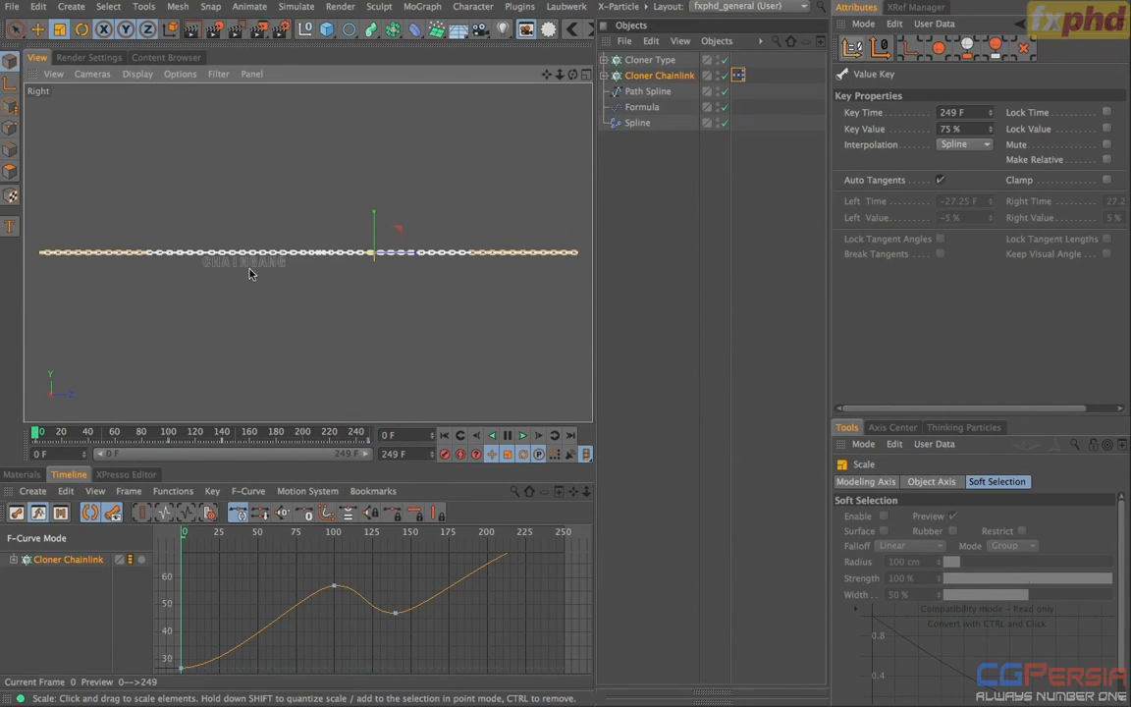
scroll(232, 266, "up", 6)
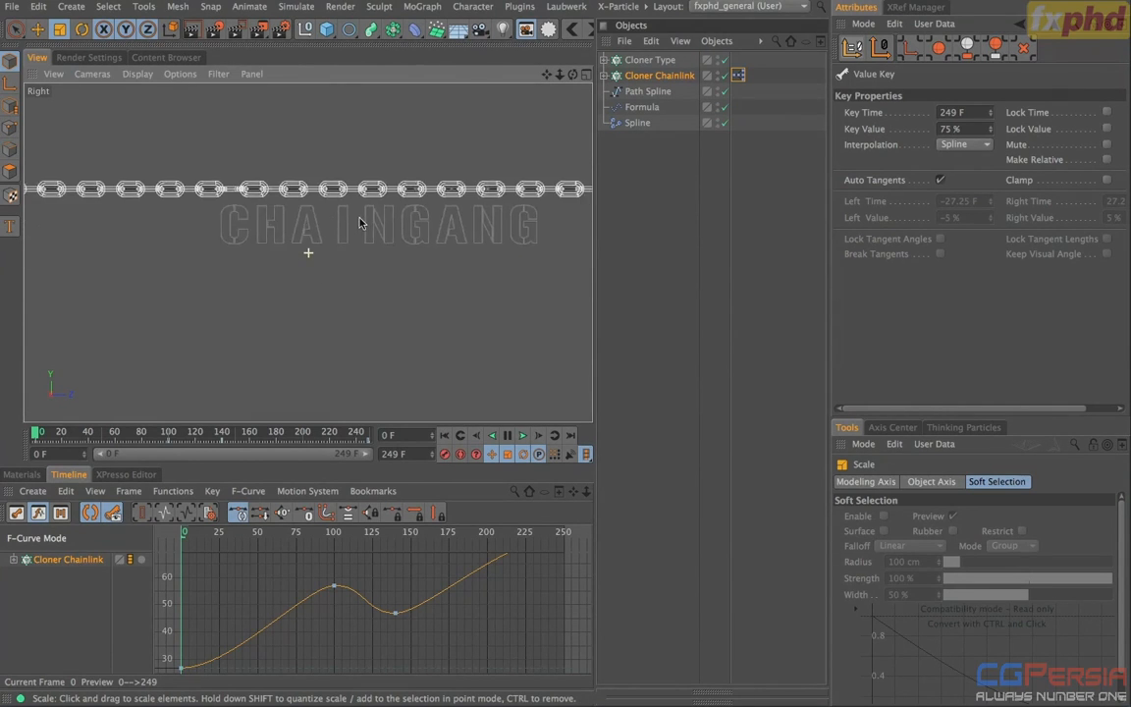
mouse_move(365, 231)
right_mouse_down("alt")
mouse_move(355, 227)
mouse_move(376, 232)
right_mouse_up("alt")
middle_click_drag(376, 232, 380, 264, "alt")
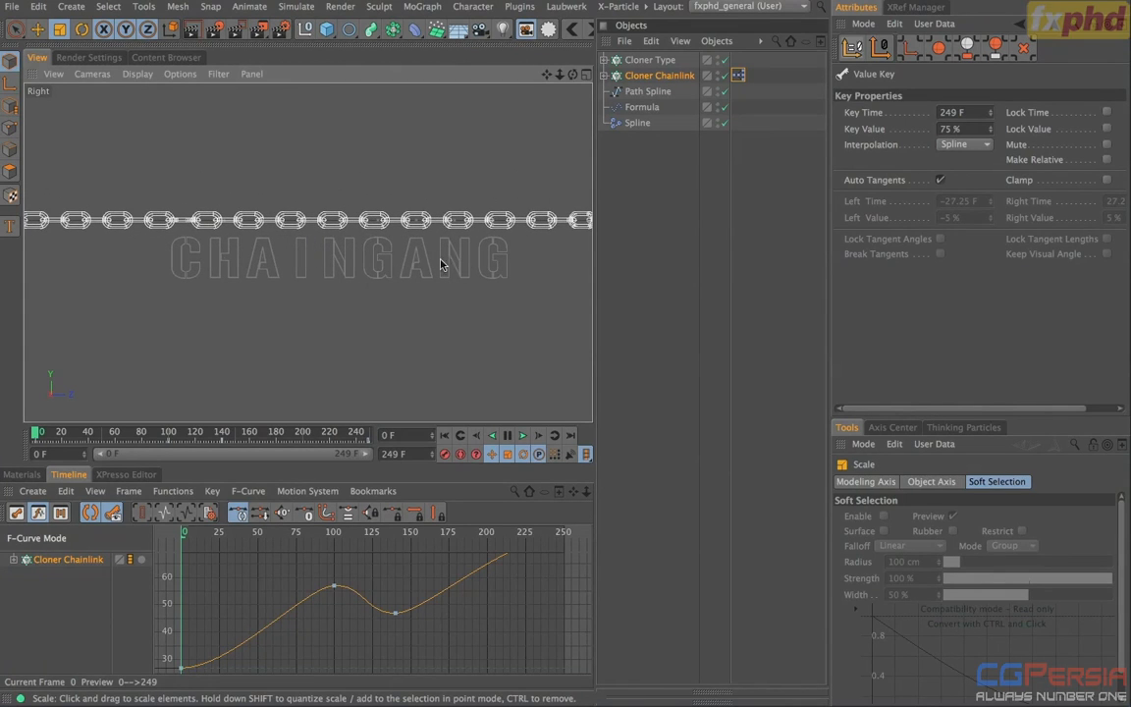
middle_click_drag(412, 265, 291, 270, "alt")
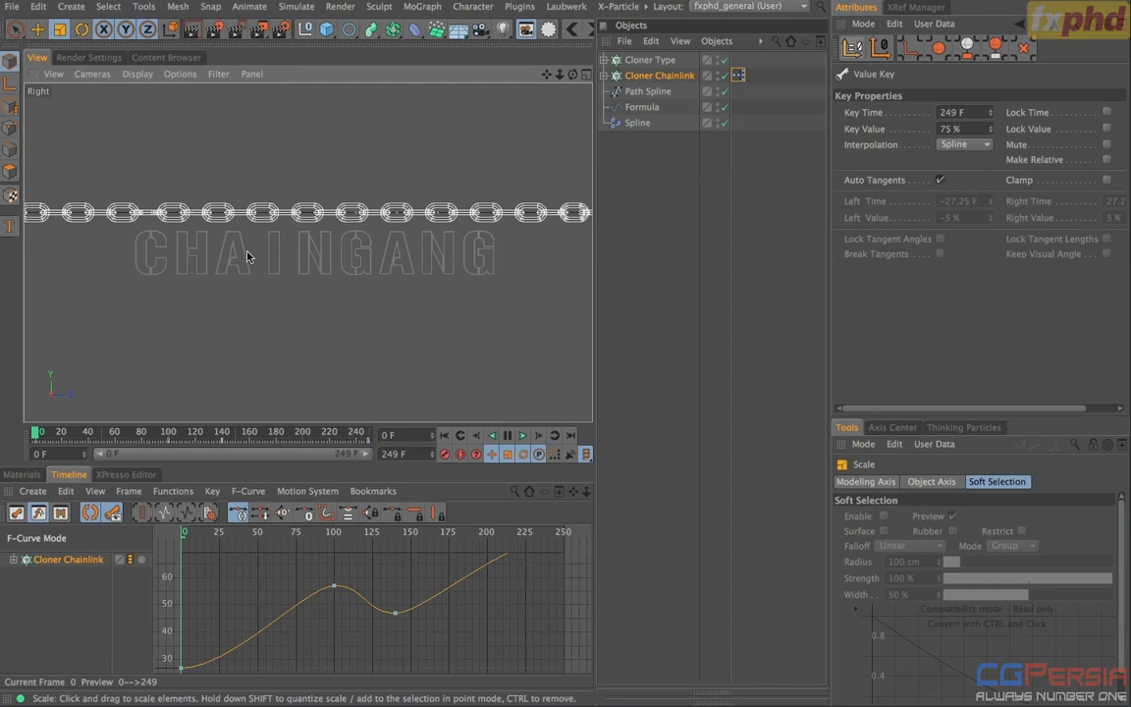
left_click(646, 61)
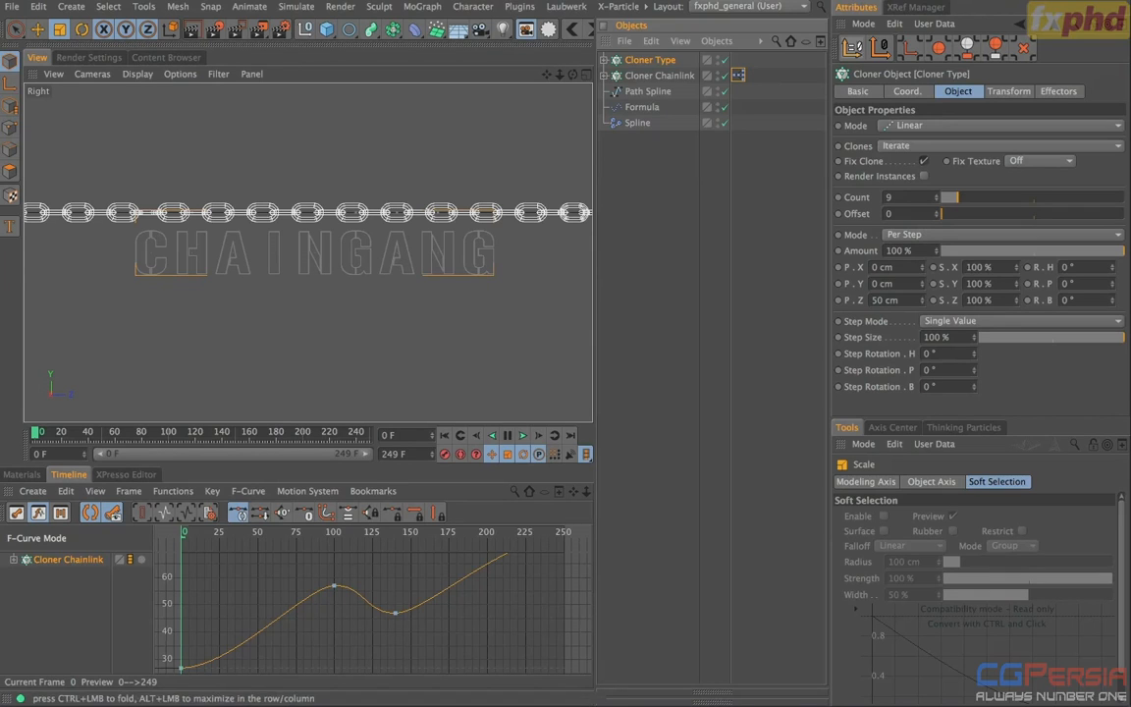
left_click(423, 7)
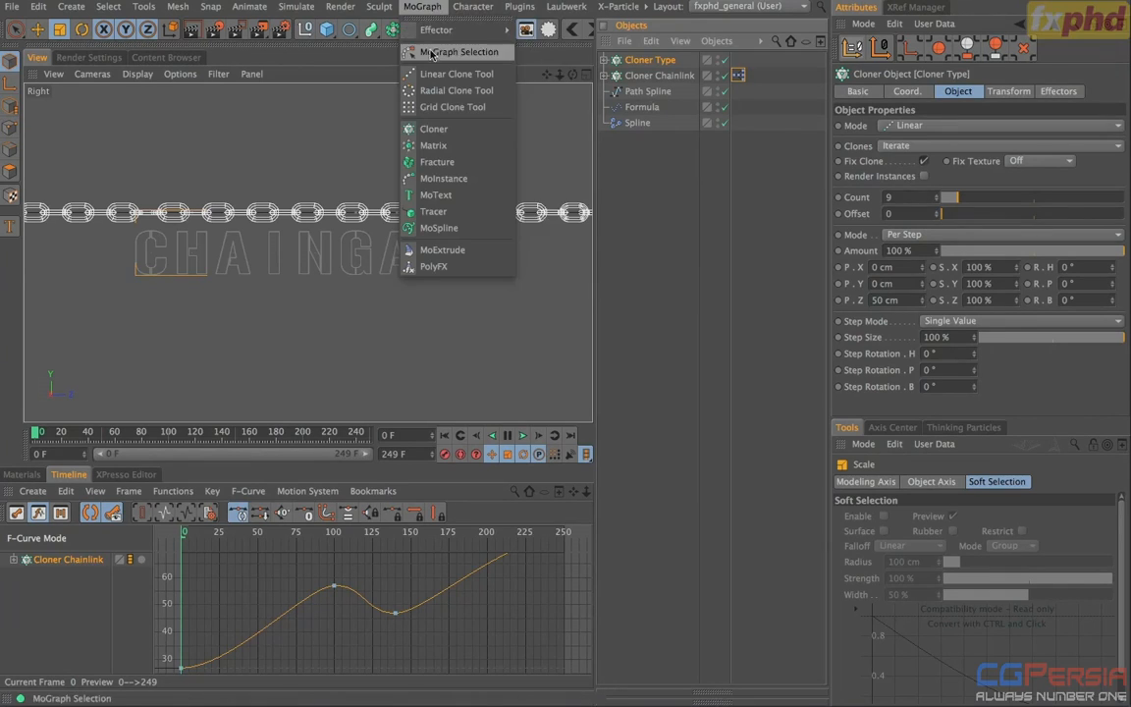
left_click(447, 52)
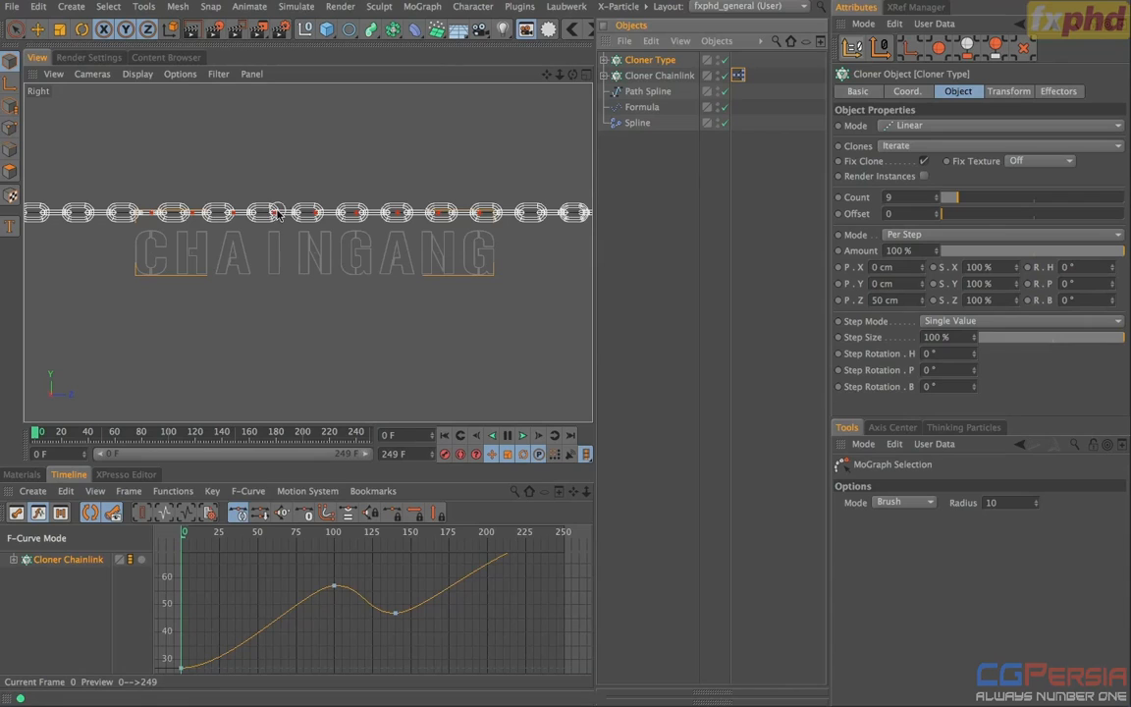
left_click(605, 60)
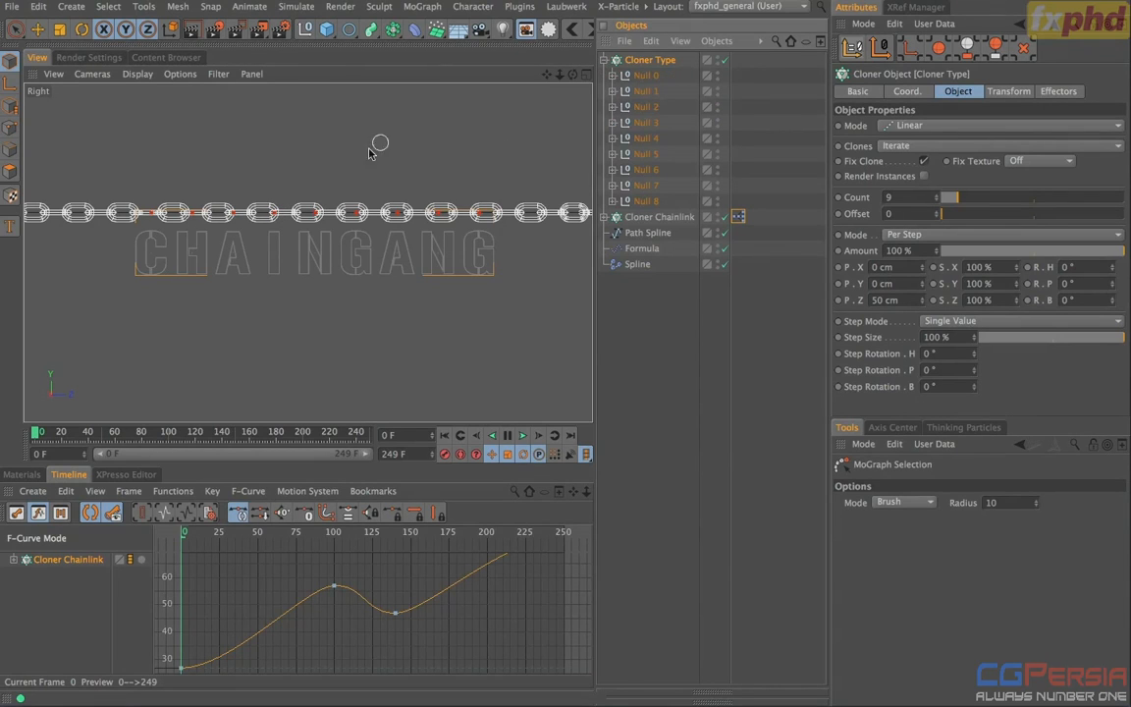
left_click_drag(274, 212, 106, 206)
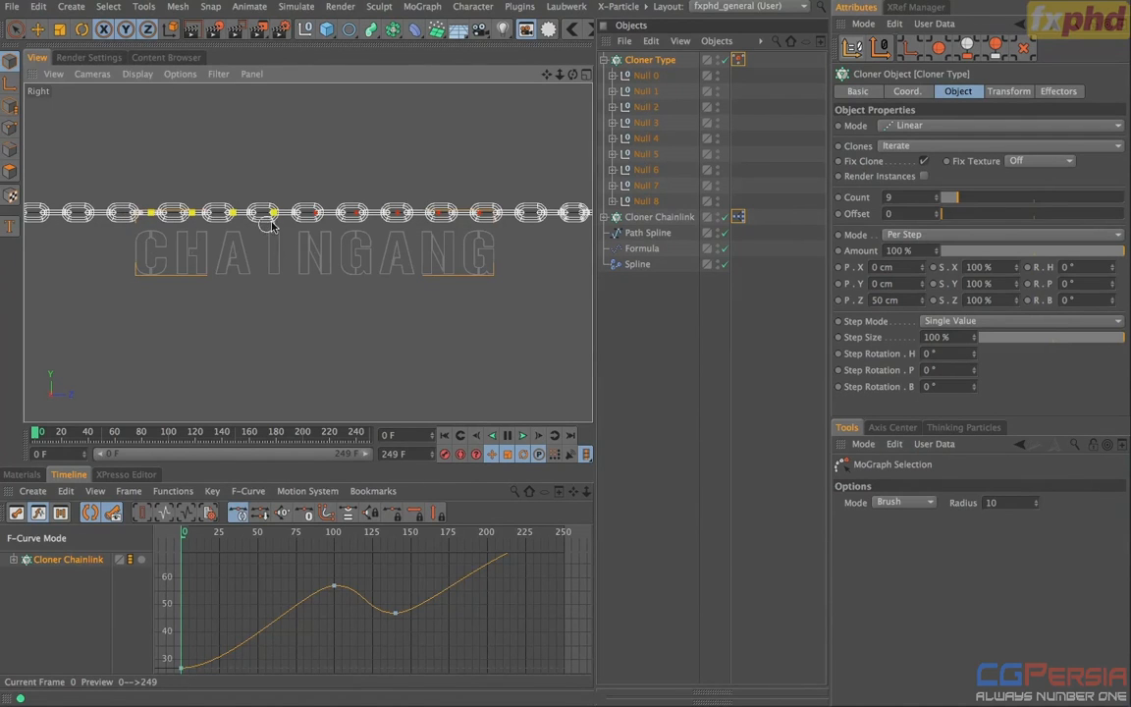
Step: Rename Cloner Type's new MoGraph Selection tag to "chai"
left_click(739, 61)
left_click(846, 91)
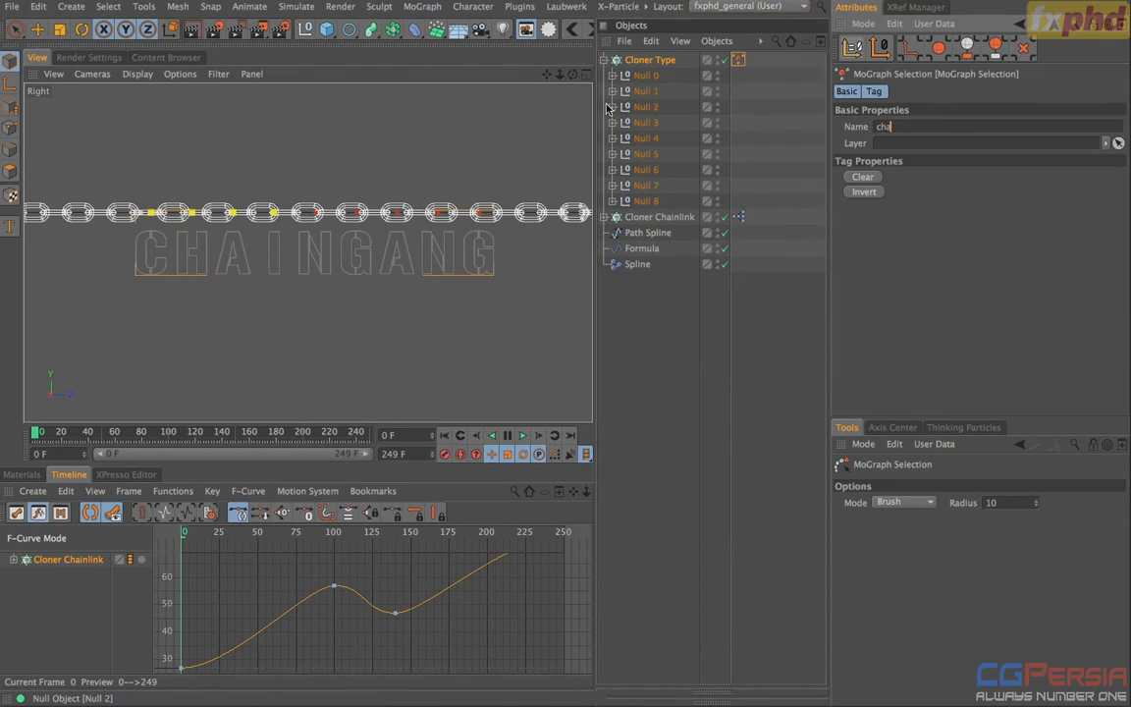
type("chai")
key("Return")
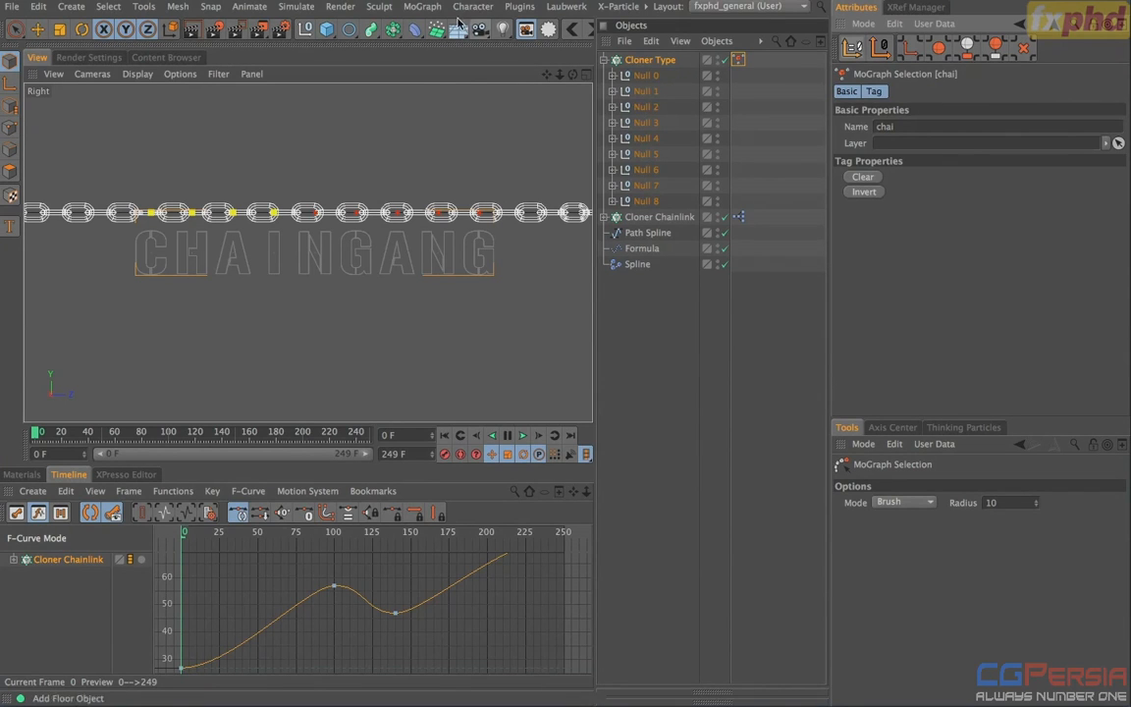
Step: Add a Plain effector limited to the chai selection, with its Y position at 0 cm and Z position at 11 cm
left_click(422, 6)
mouse_move(471, 30)
left_click(566, 51)
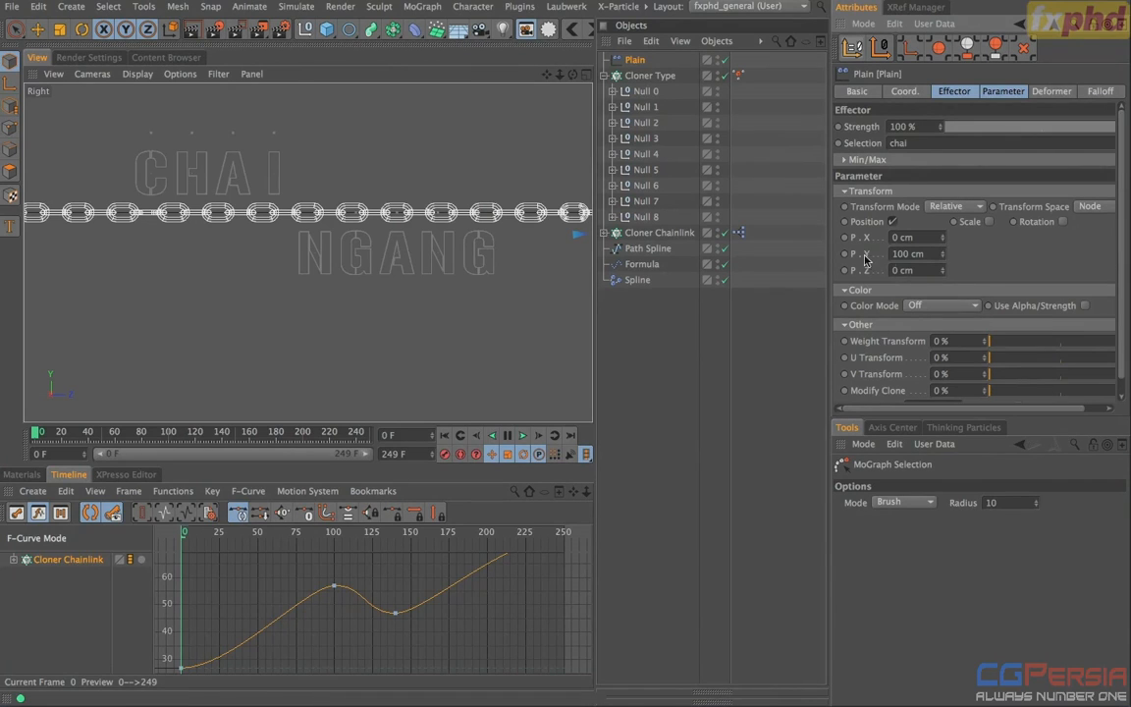
left_click(928, 253)
type("0")
key("Return")
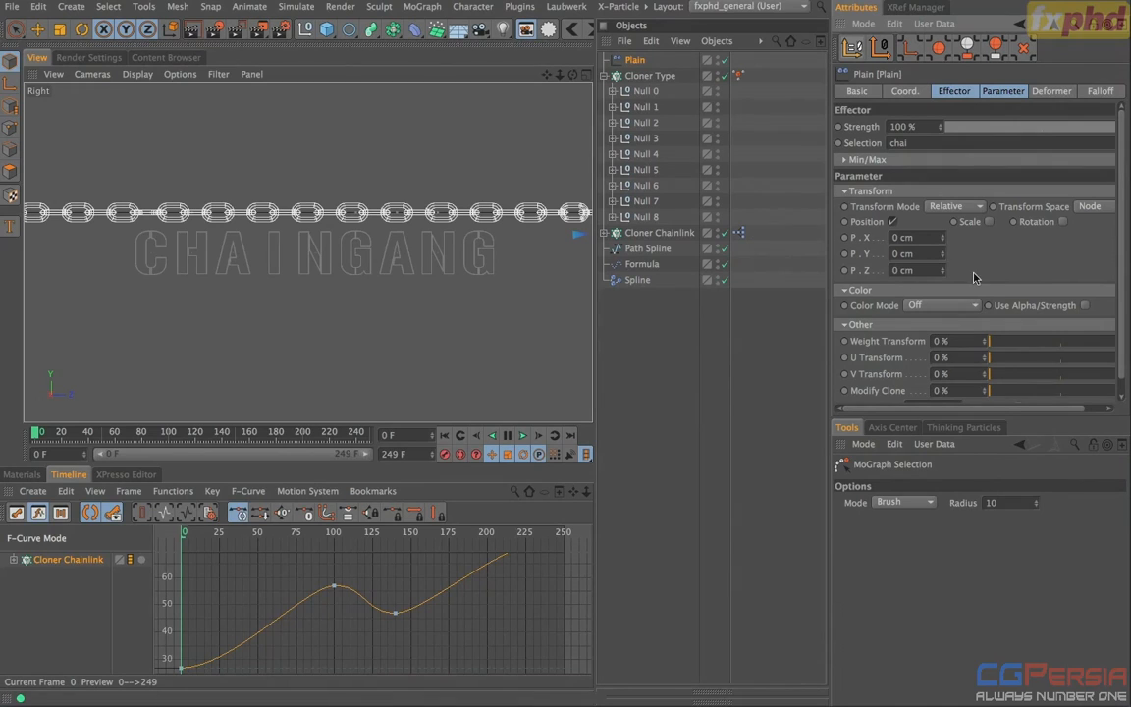
left_click_drag(942, 272, 943, 258)
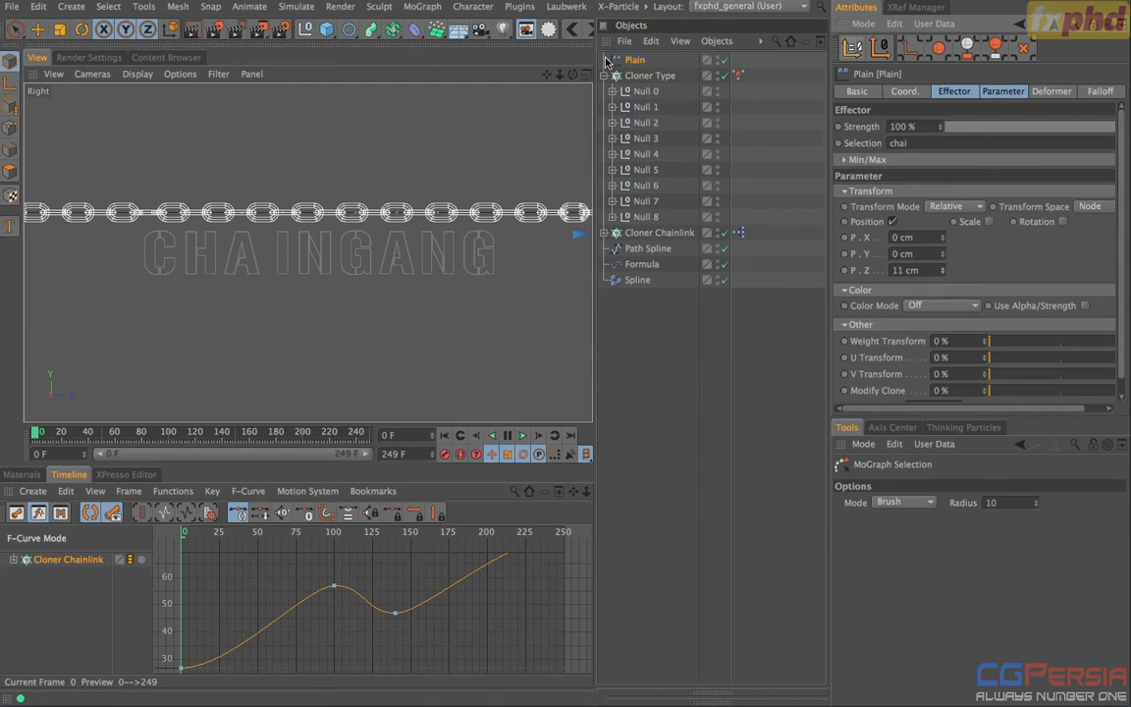
Step: Paint a second MoGraph Selection over Cloner Type's C, H and A clones and name its tag "cha"
left_click(649, 76)
left_click(422, 7)
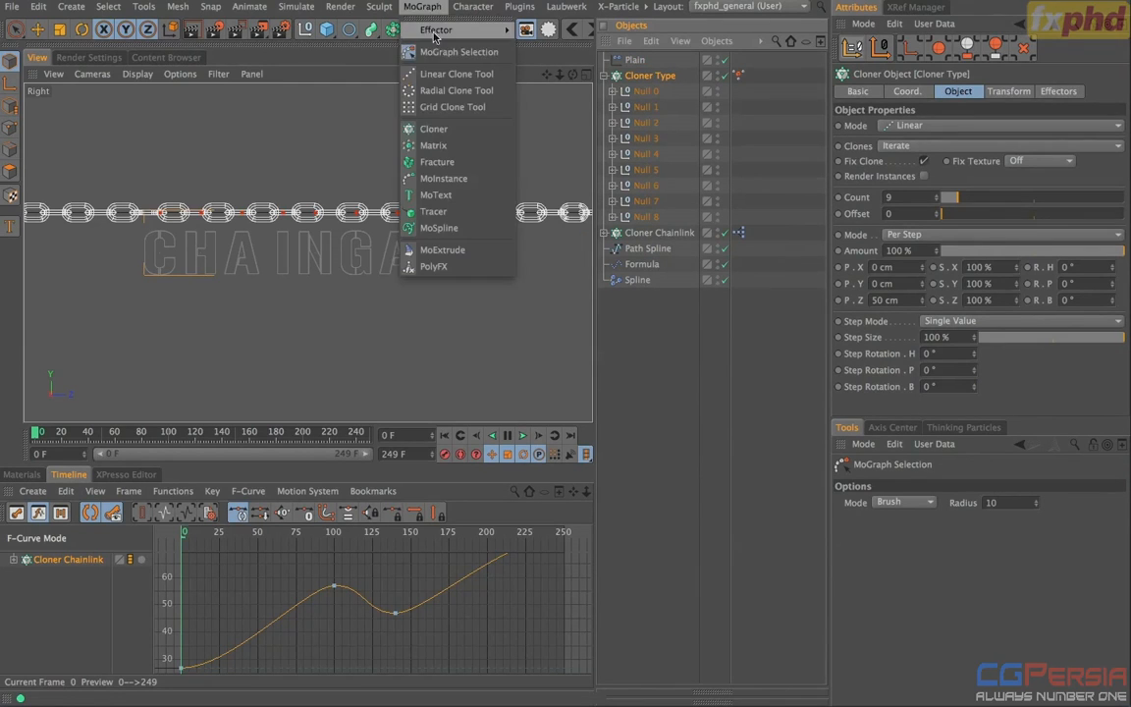
left_click(432, 52)
left_click_drag(245, 214, 145, 211)
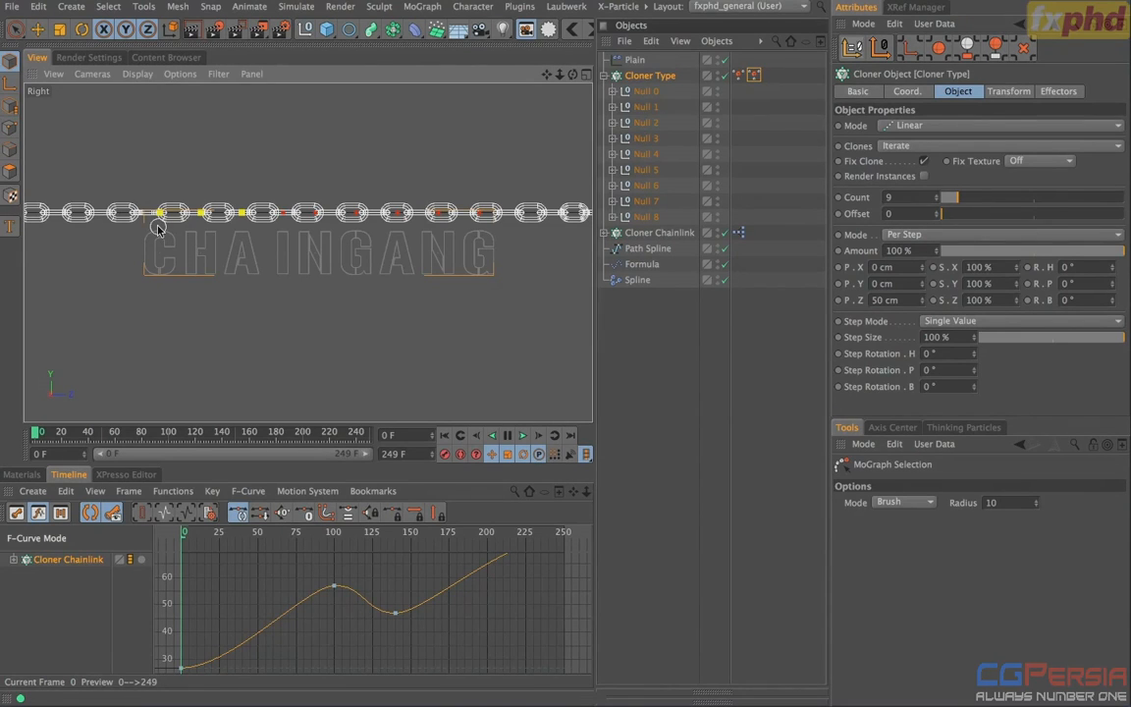
left_click(753, 76)
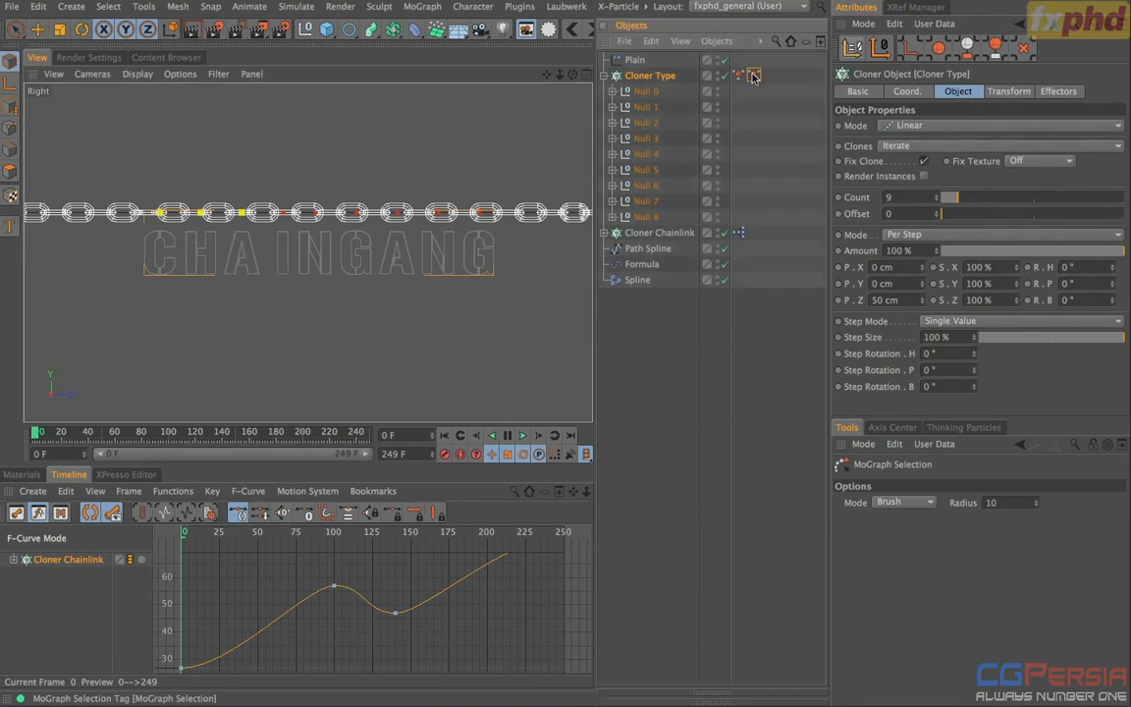
left_click(967, 127)
type("cha")
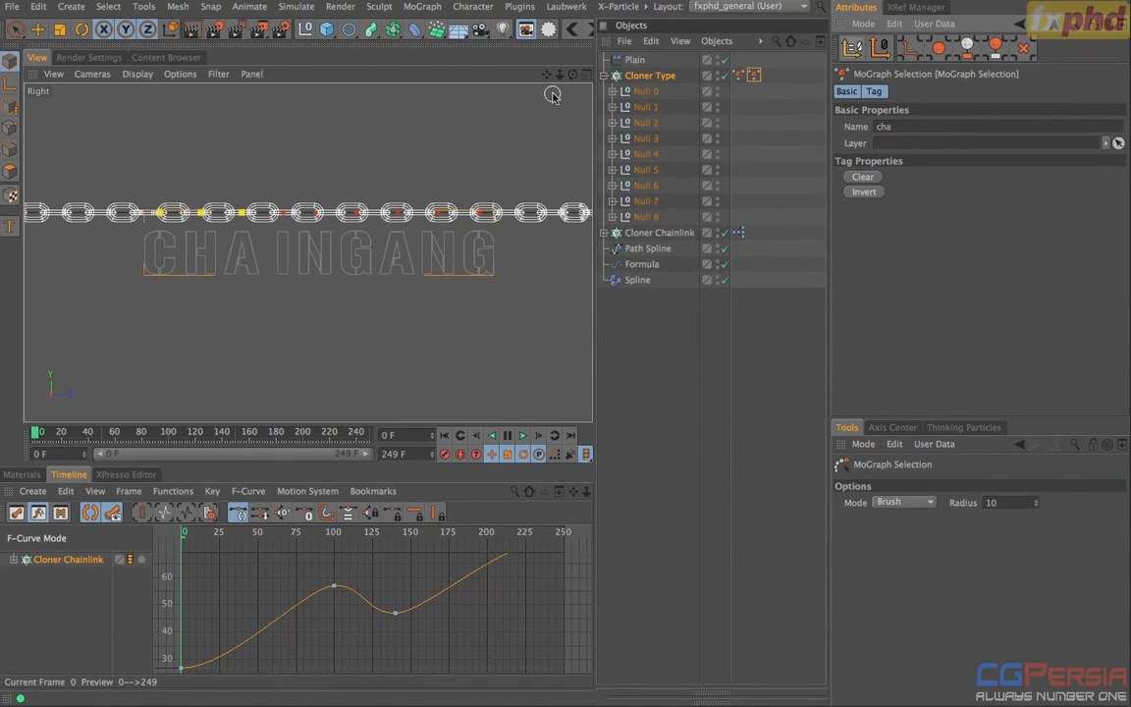
key("Return")
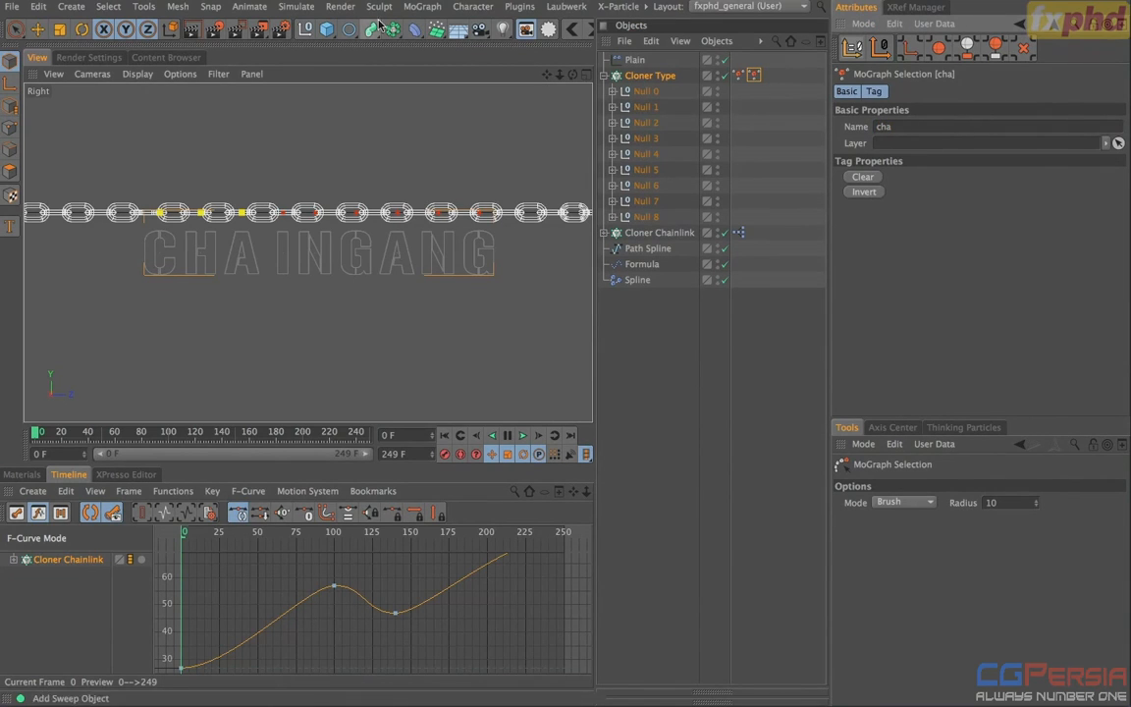
Step: Add another Plain effector limited to the cha selection, with its Y position at 0 cm and Z position at 12 cm
left_click(423, 6)
mouse_move(461, 30)
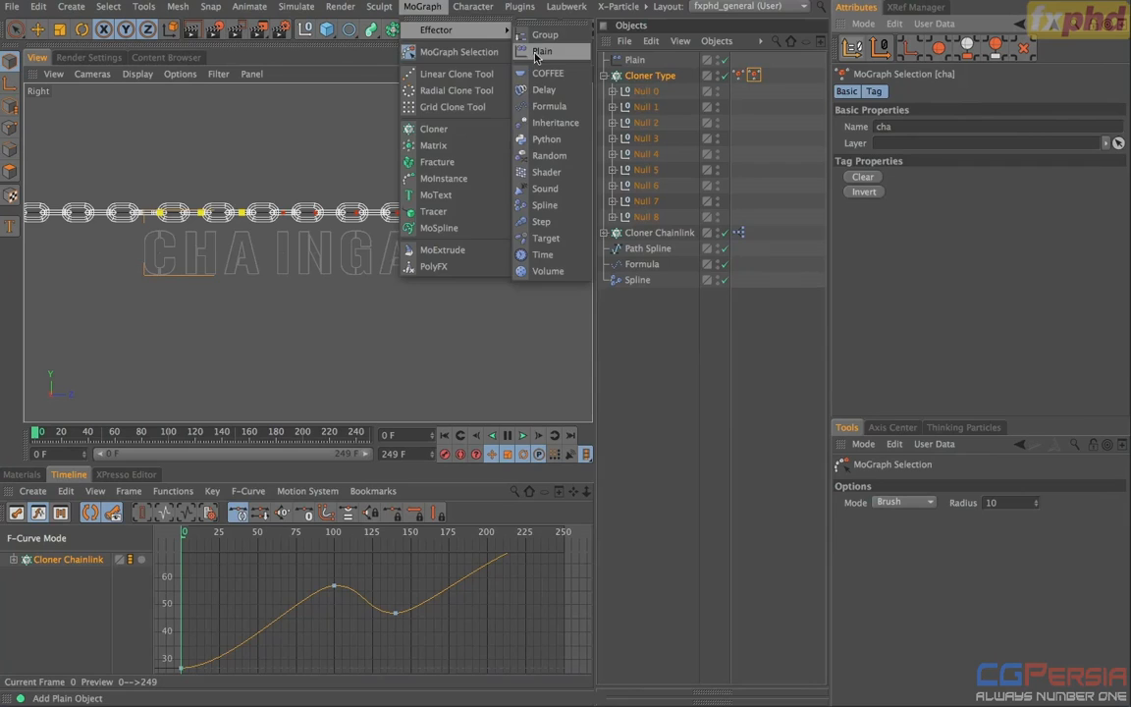
left_click(541, 51)
type("0")
key("Return")
left_click_drag(944, 271, 953, 261)
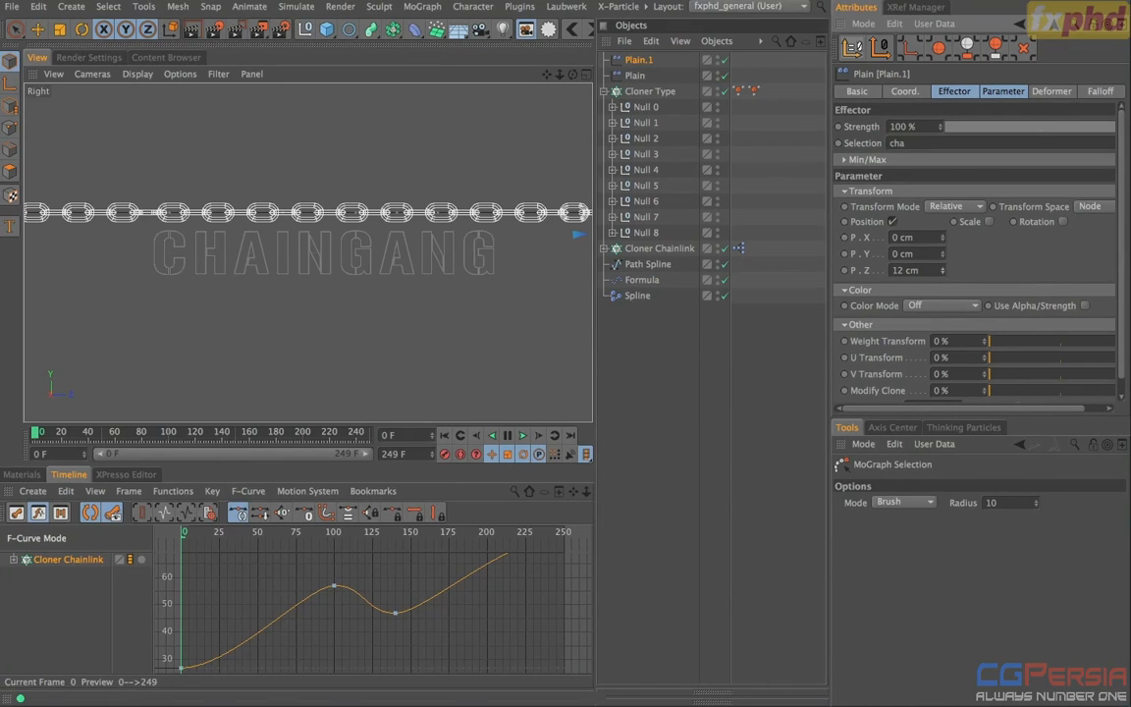
Step: Move both Plain effectors to the end of the object hierarchy, below the Spline effector
left_click(635, 76)
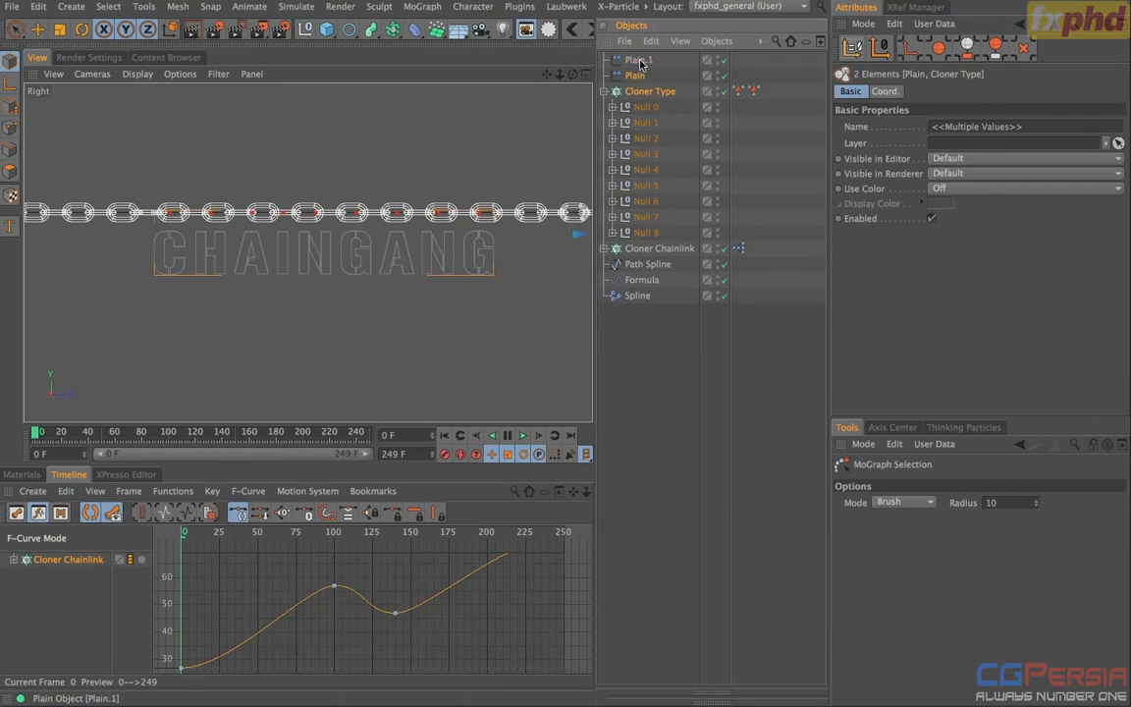
left_click(639, 61, "shift")
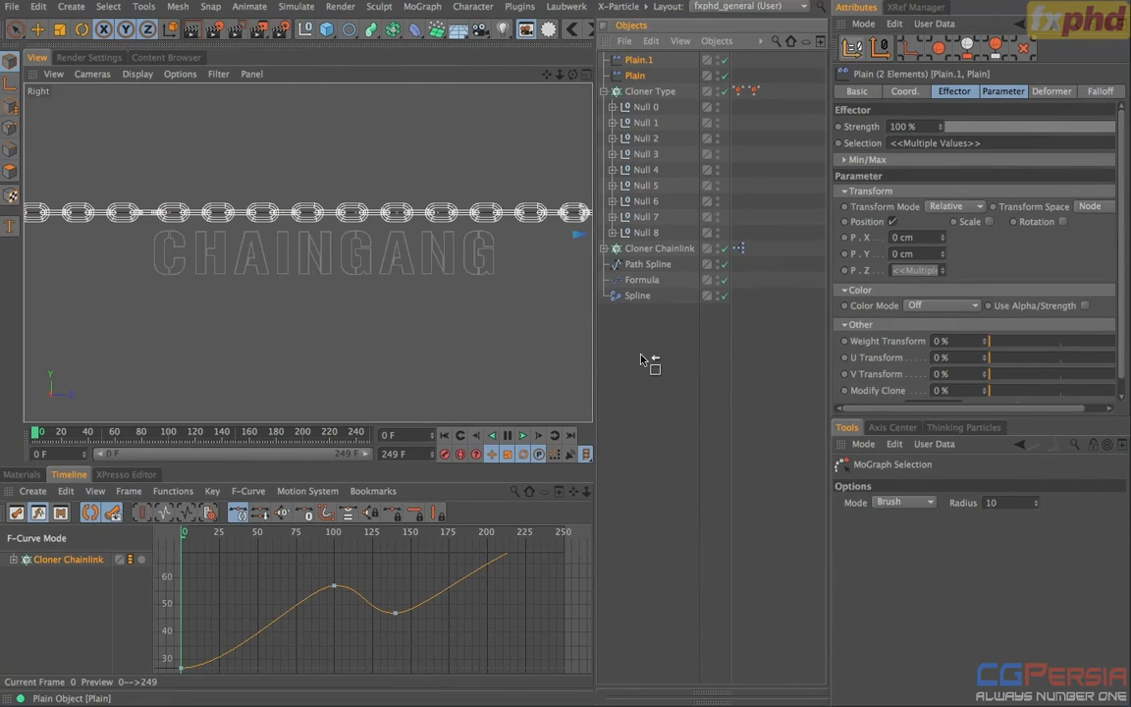
left_click_drag(641, 358, 643, 300)
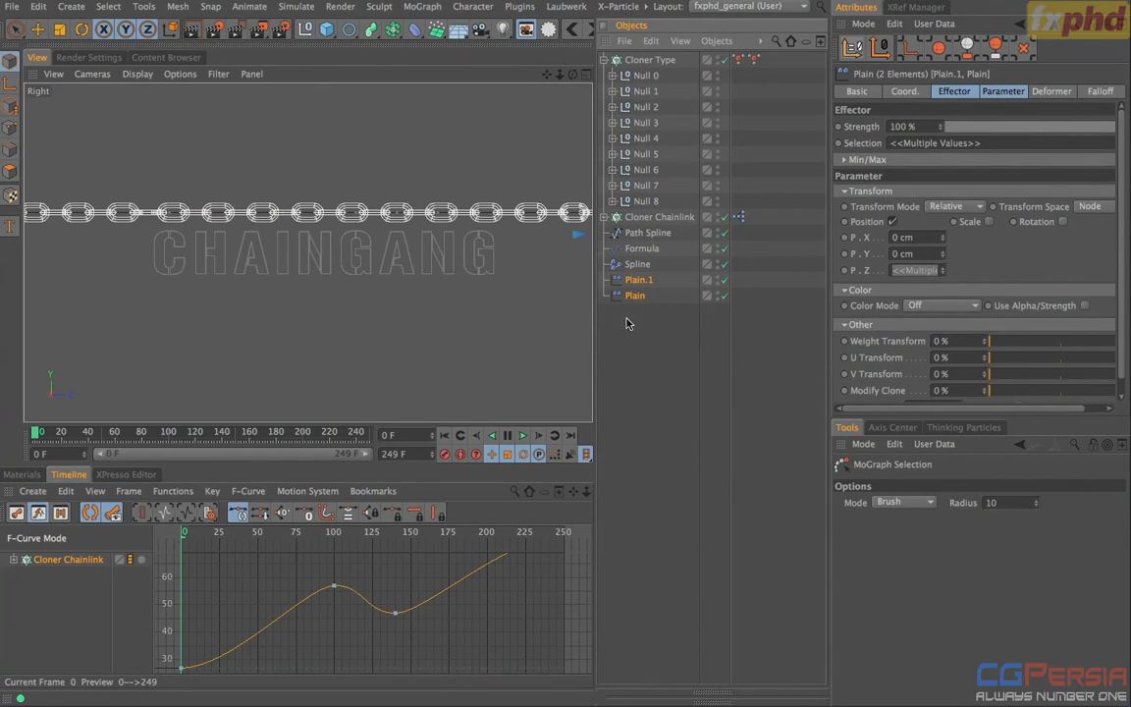
Step: Rename the Formula effector to "Formula Rotate 90°" and both Plain effectors to "Plain Kern"
double_click(643, 249)
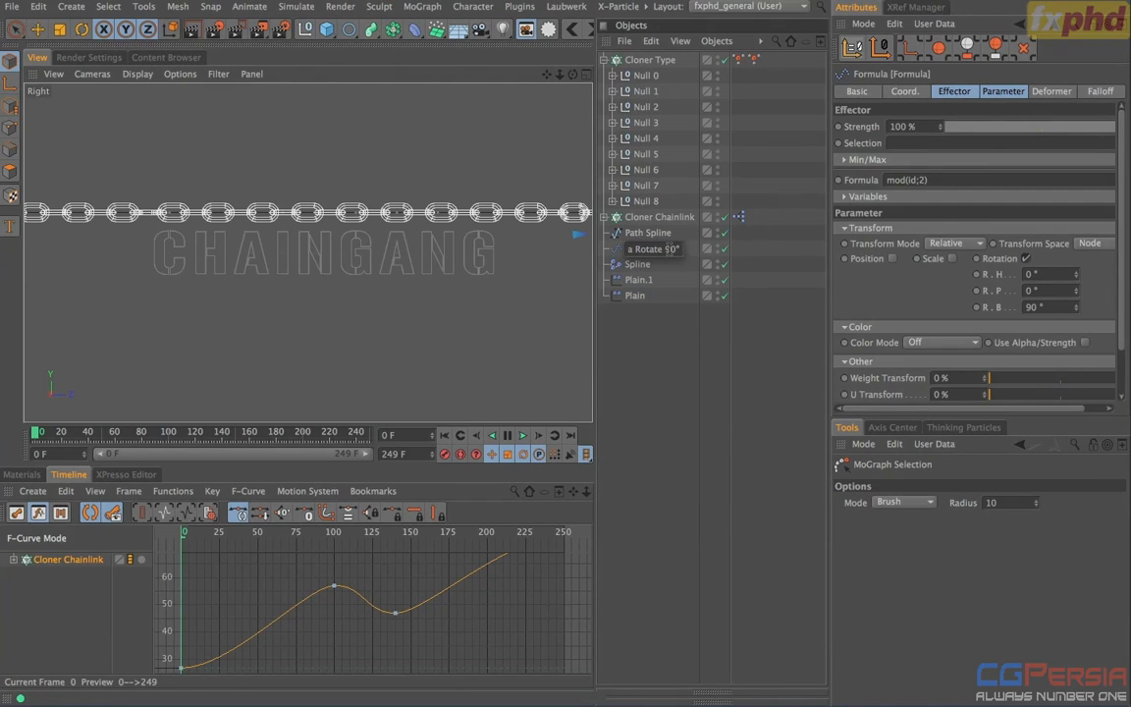
double_click(639, 281)
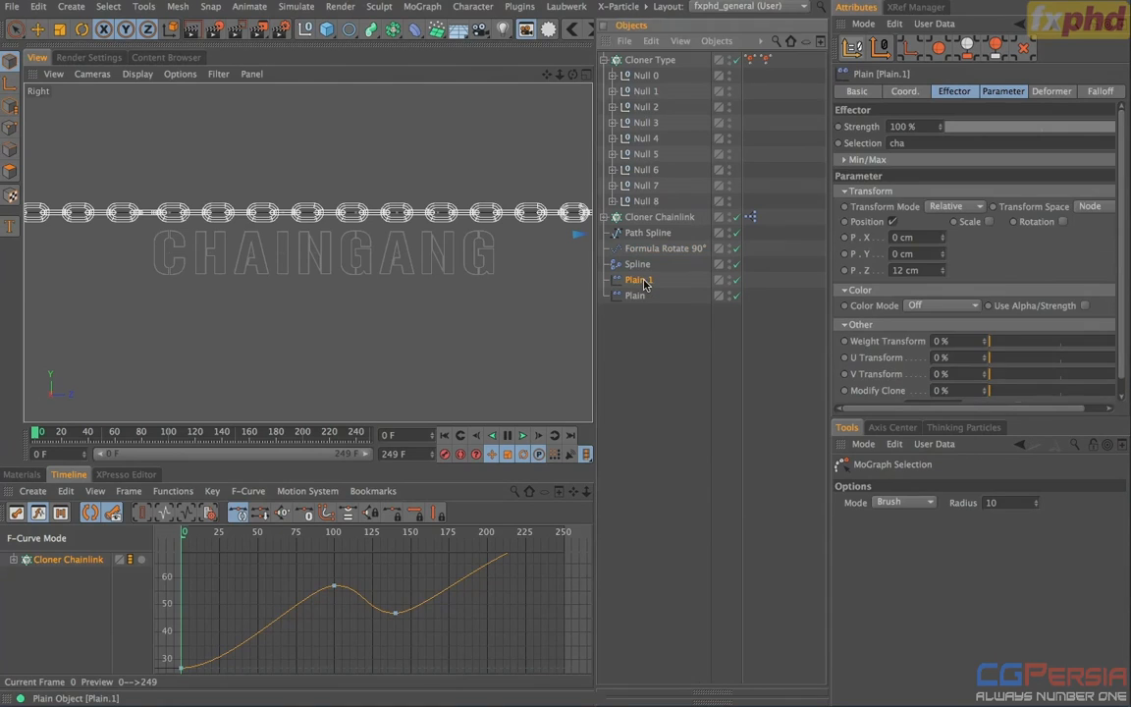
key("BackSpace")
key("BackSpace")
type("Kern")
key("Tab")
key("Right")
type("Kern")
key("Return")
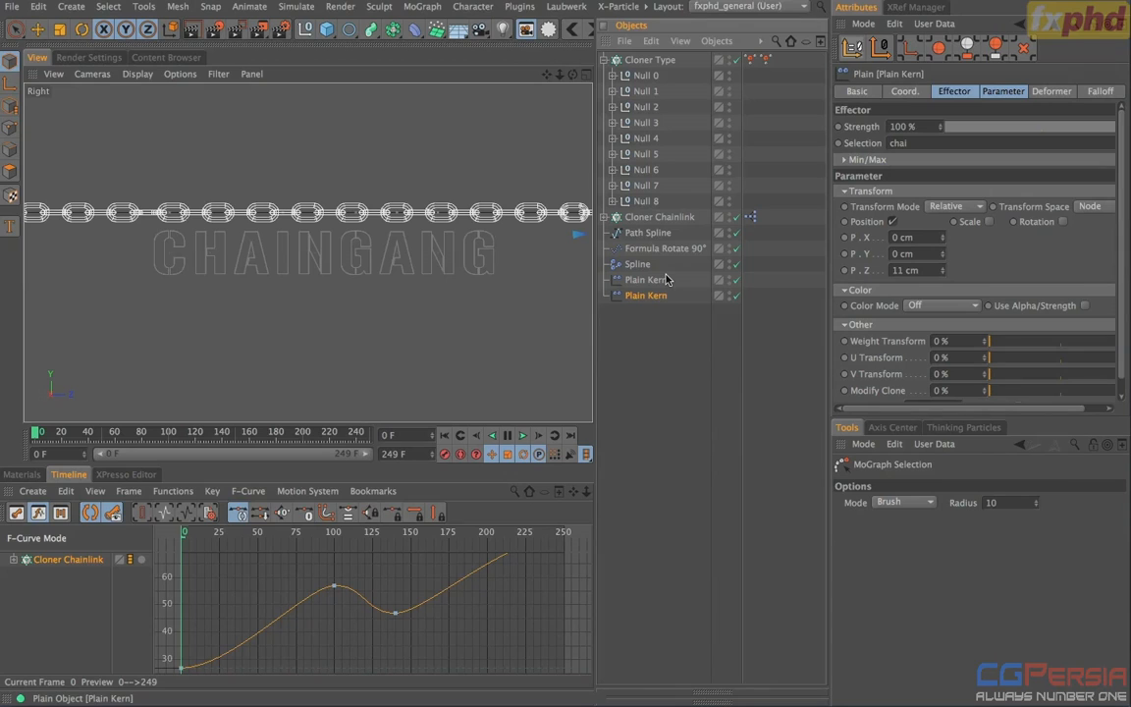
Step: Play the kerned letters' animation in the Perspective view with nothing selected, and return to frame 0
key("F1")
left_click(643, 322)
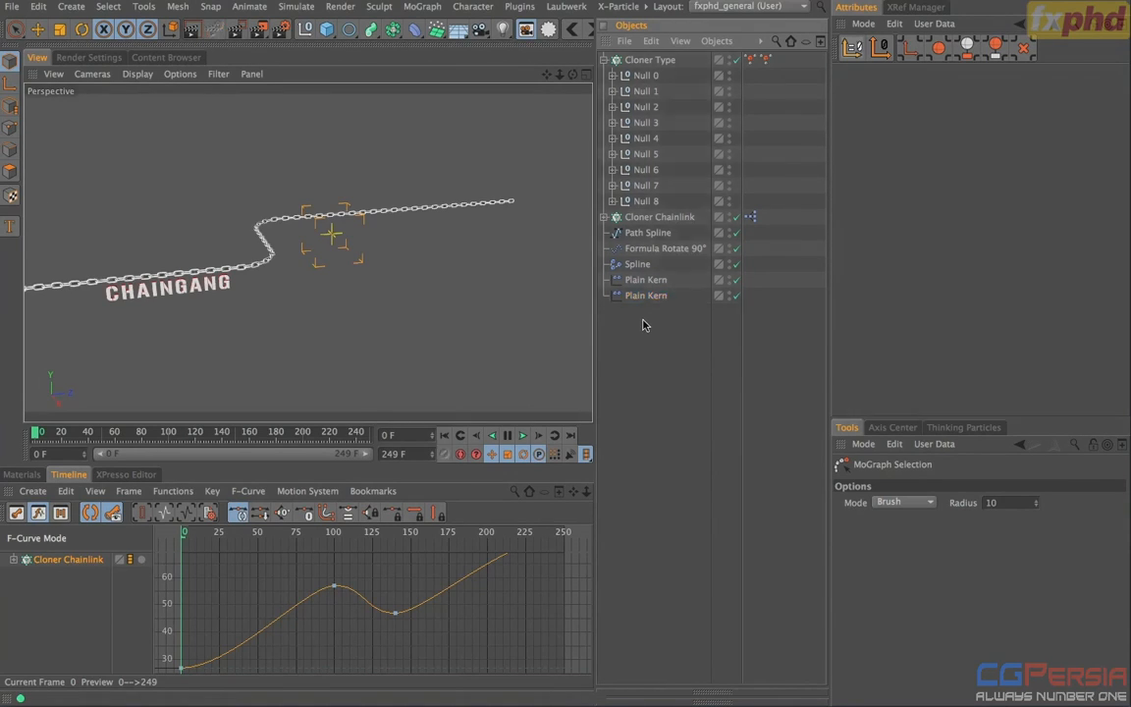
left_click(521, 436)
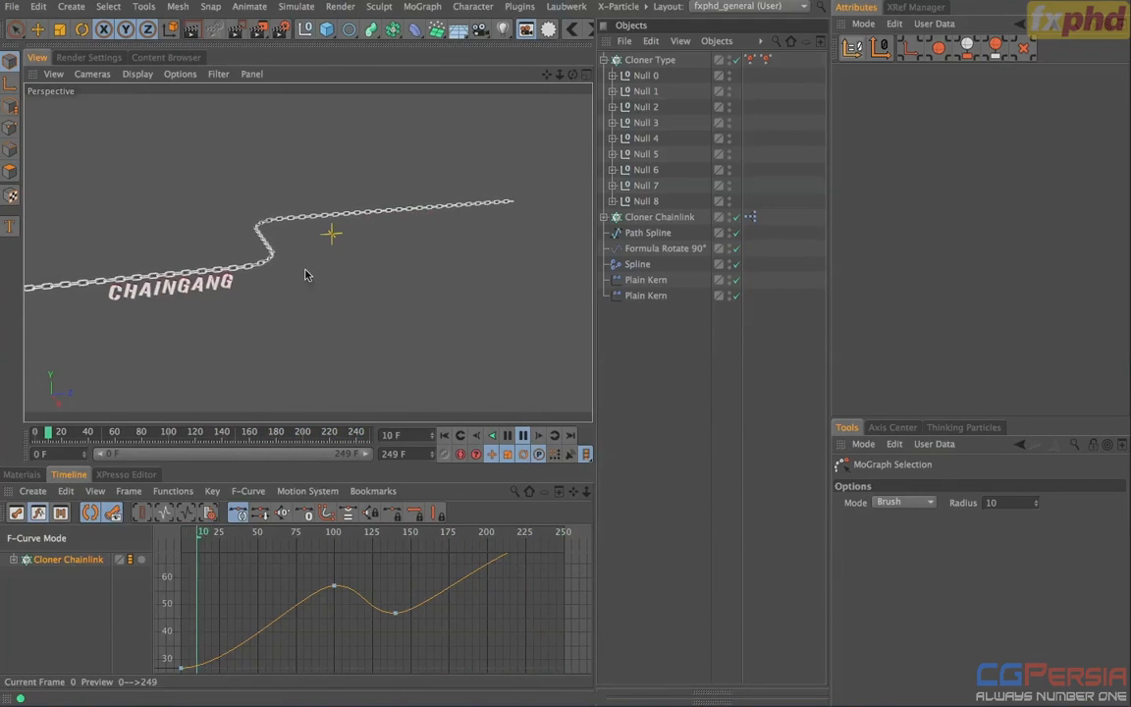
left_click(523, 436)
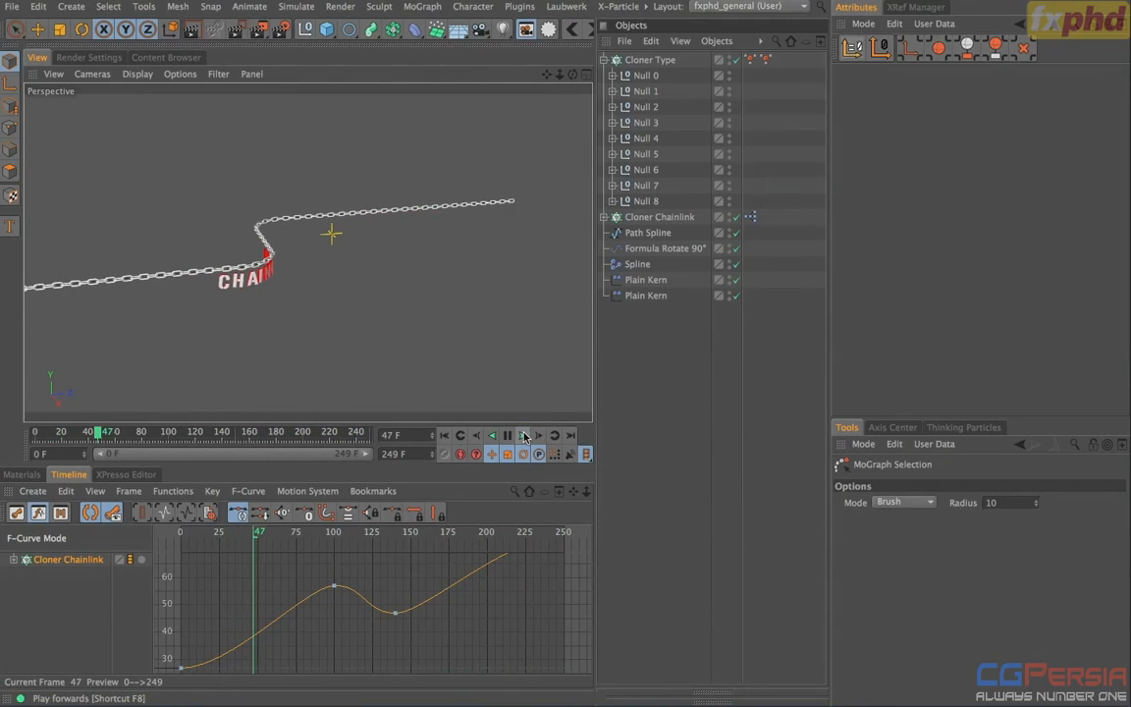
left_click(443, 436)
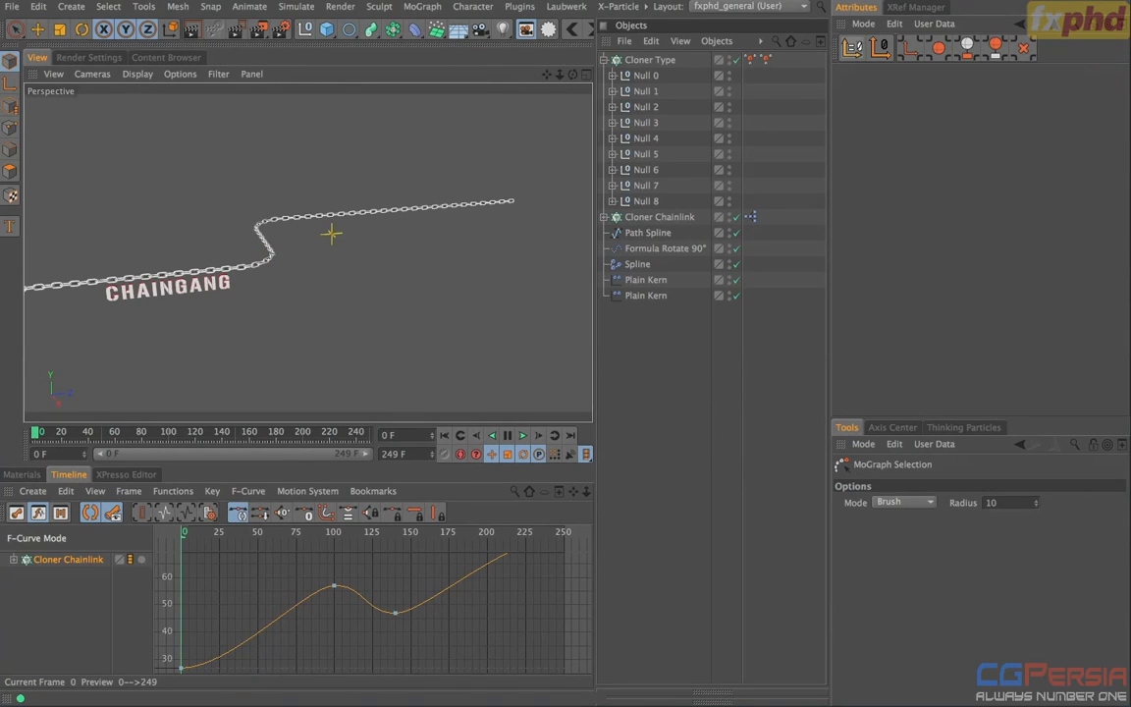